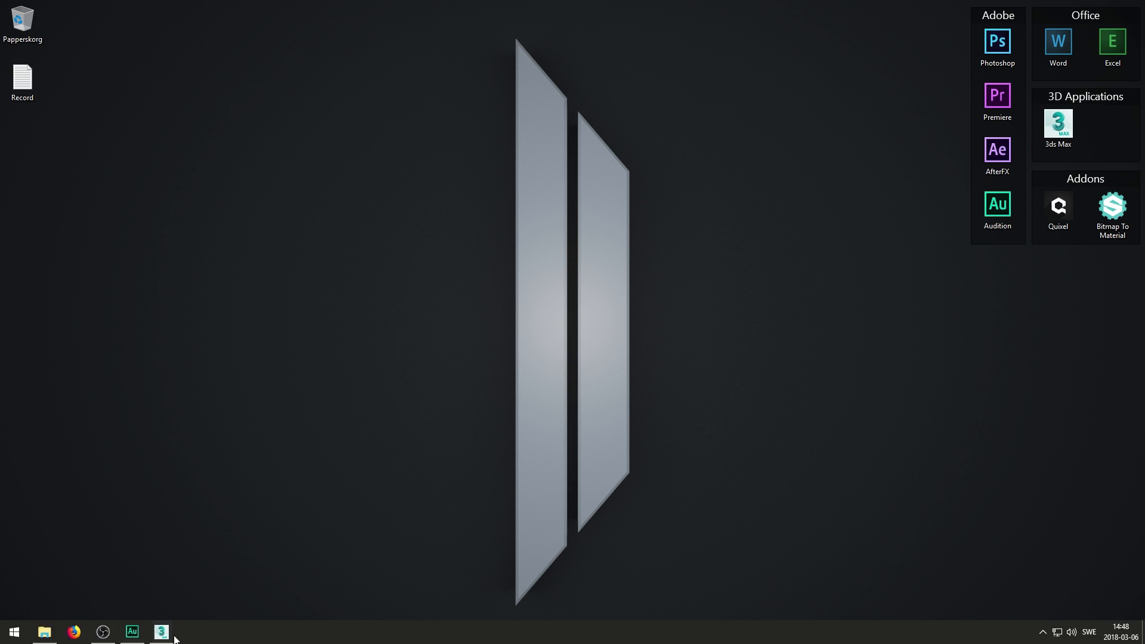
- Bring up the empty Minecraft Project scene in 3ds Max, then launch the web browser
left_click(160, 634)
scroll(622, 356, "down", 6)
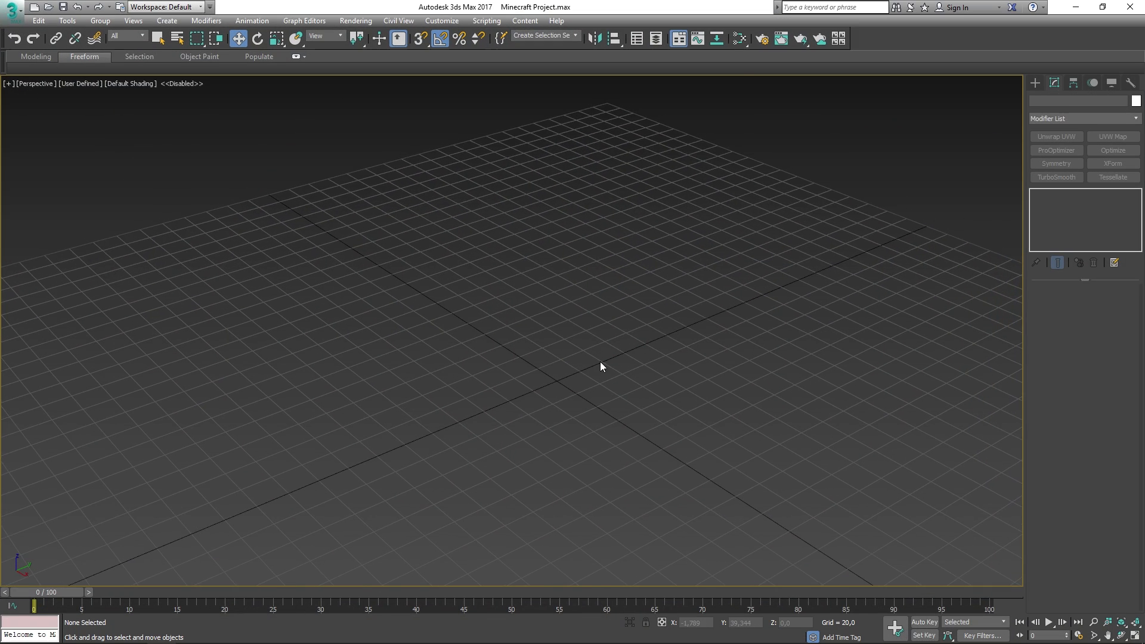
middle_click_drag(609, 350, 563, 362)
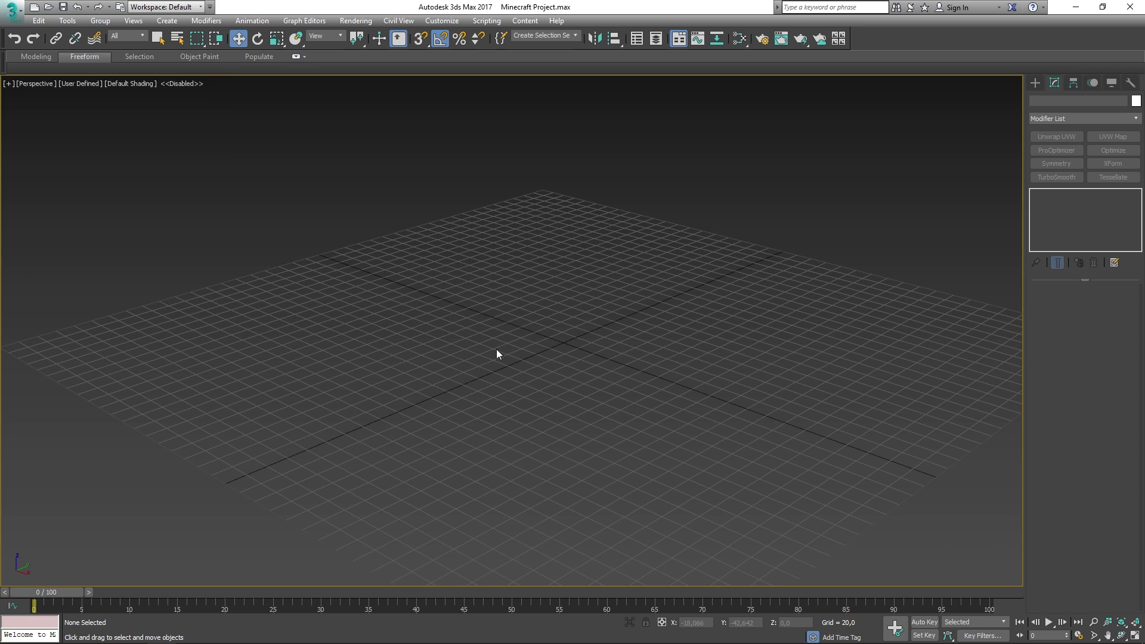
key("super")
left_click(74, 631)
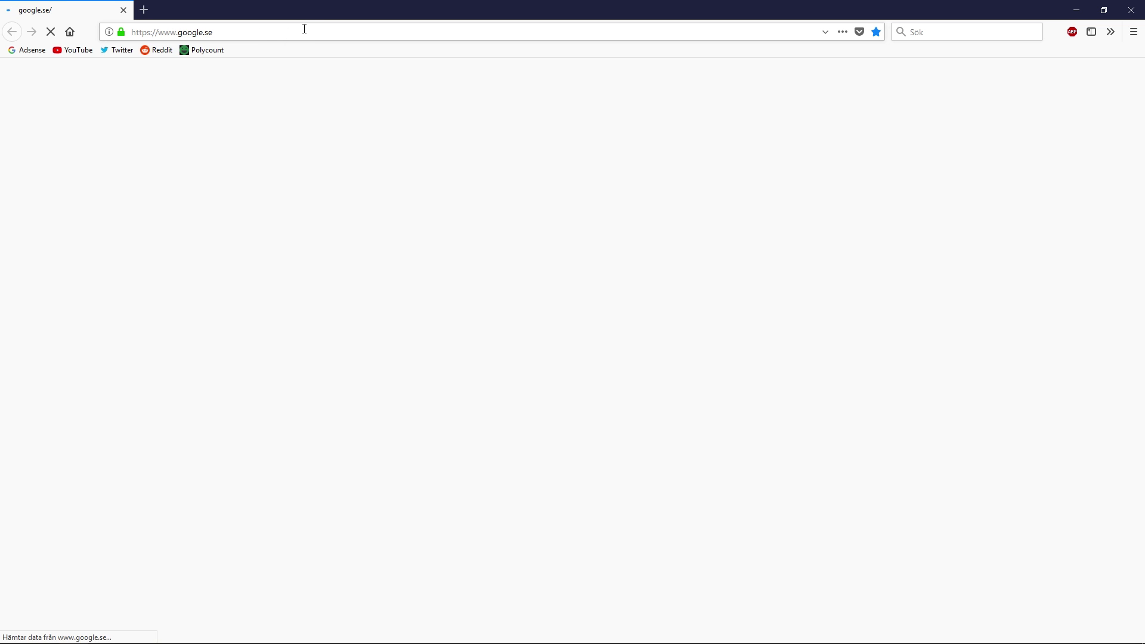
- Search Google Images for 'block minecraft'
left_click(465, 260)
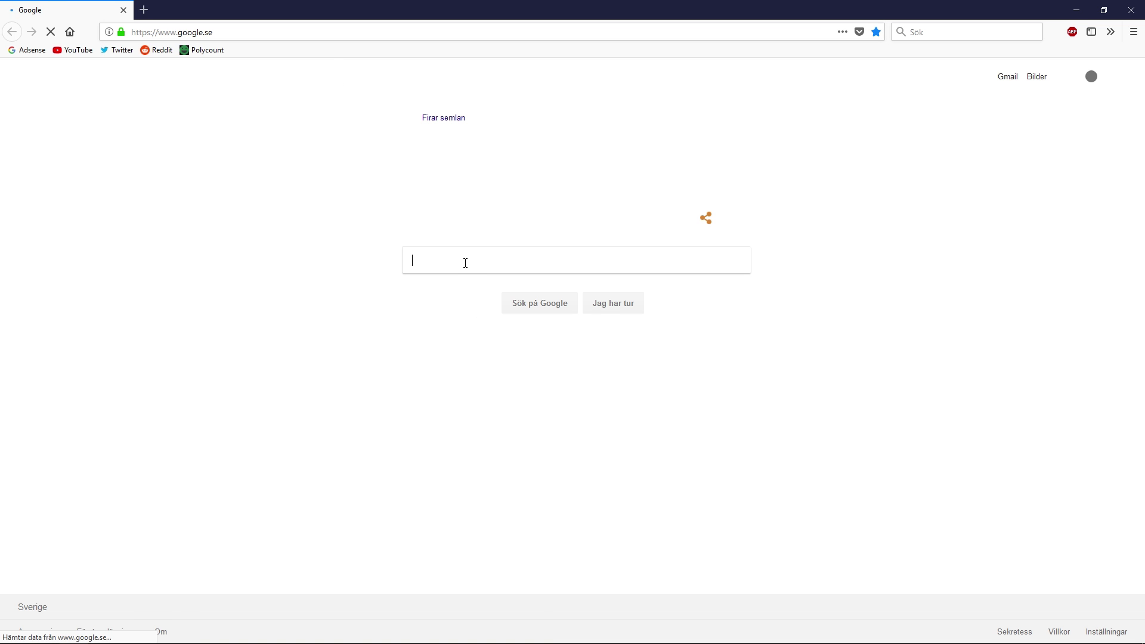
type("3")
key("BackSpace")
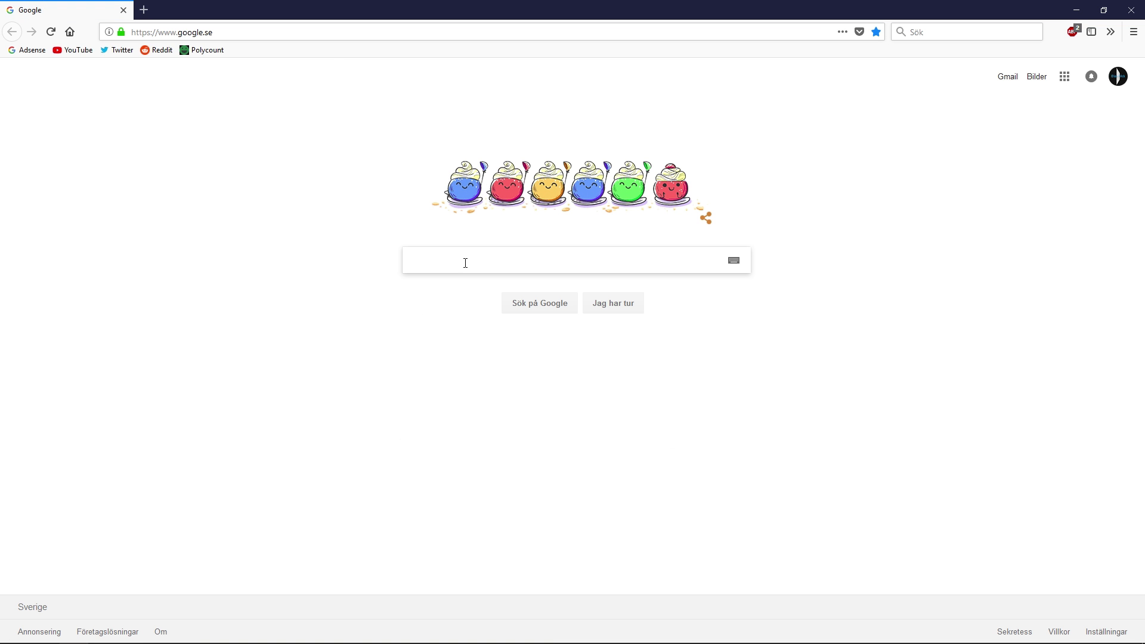
type("block m")
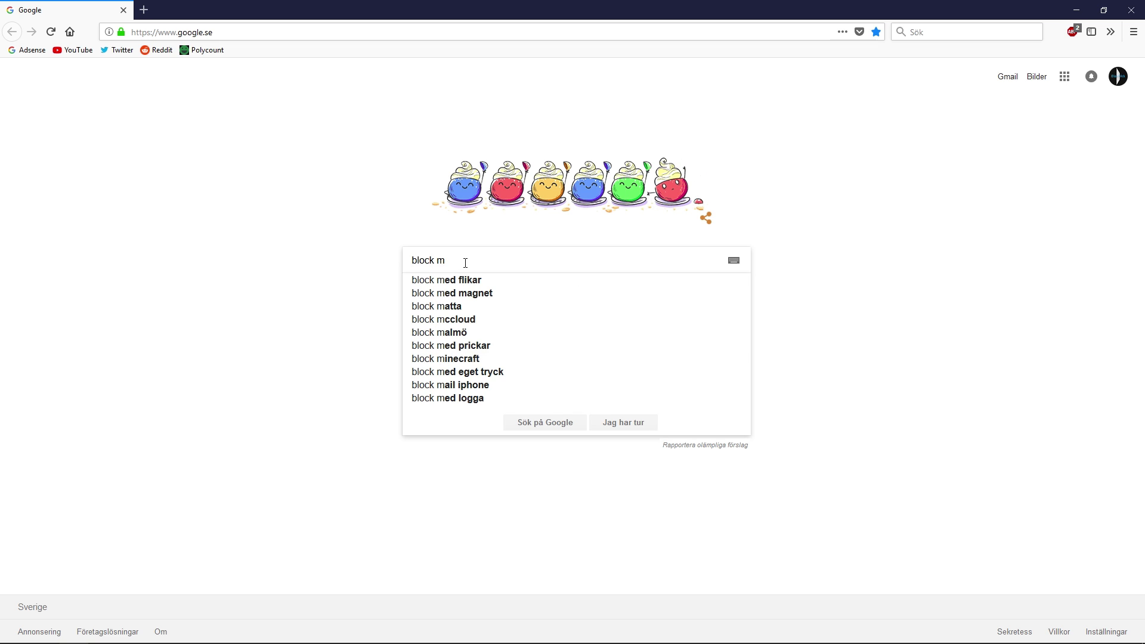
type("inecraft")
key("Return")
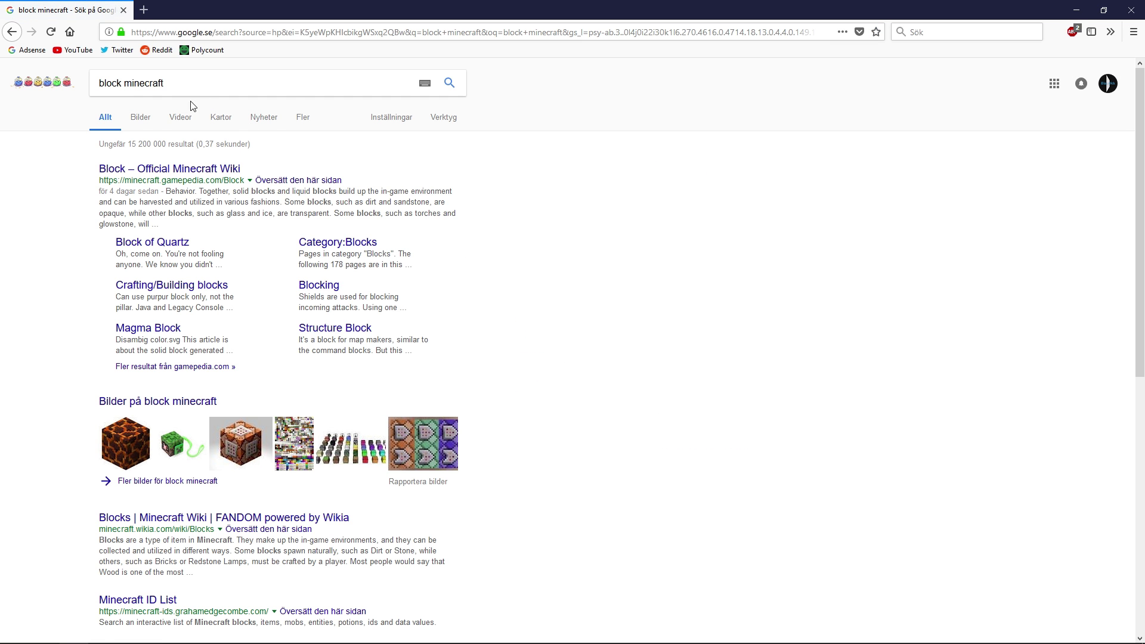
left_click(133, 118)
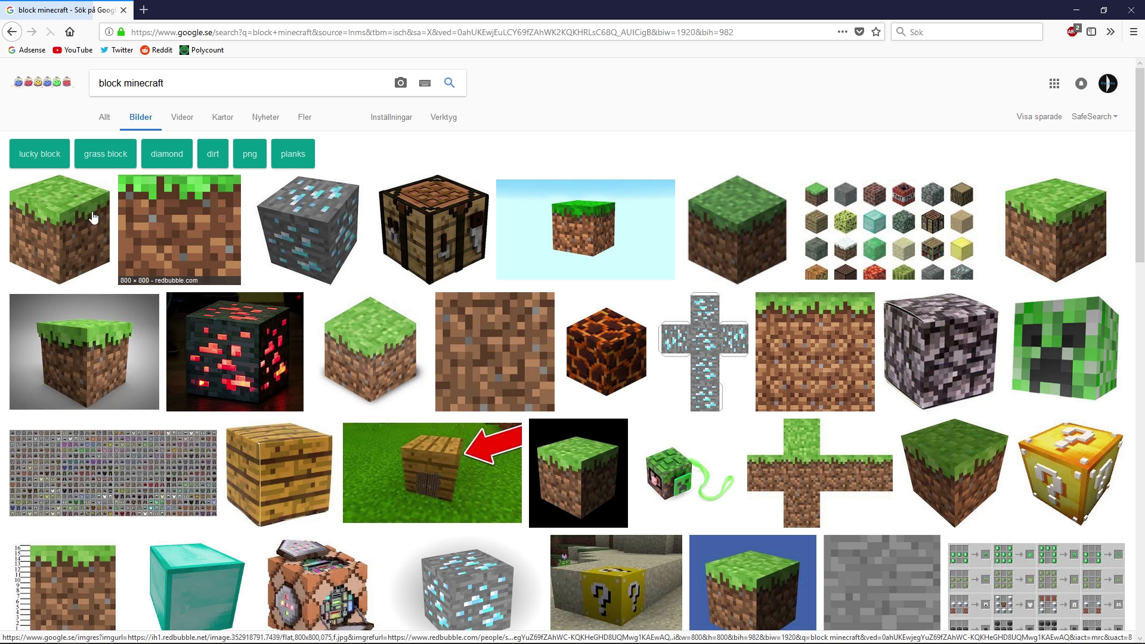
- Preview grass block pictures and a grid of block types, then hide the browser
left_click(90, 221)
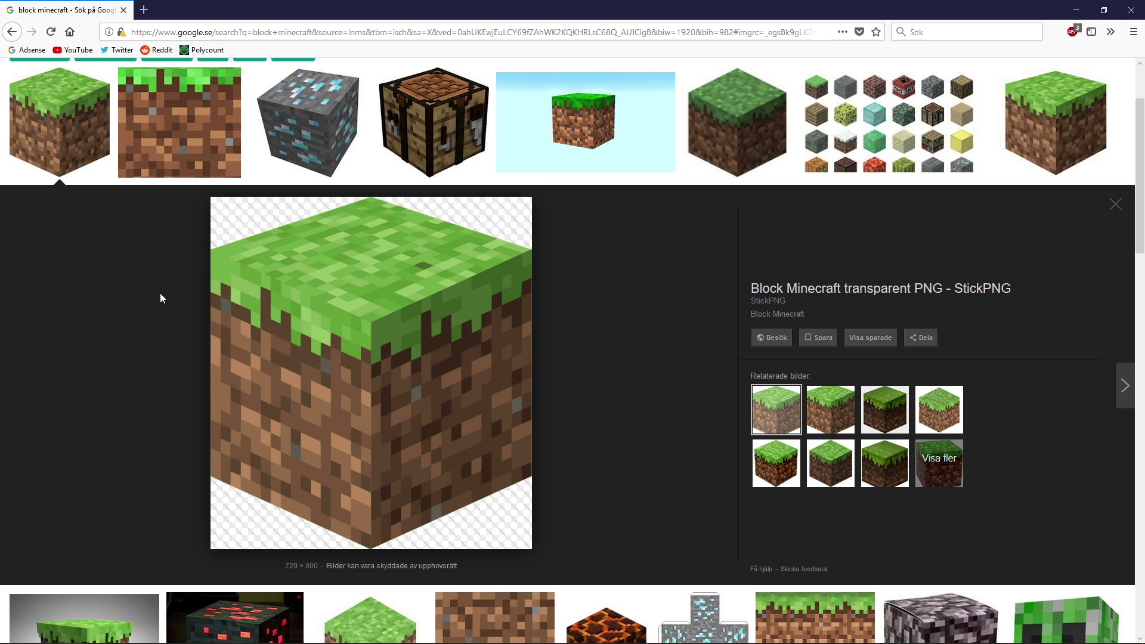
left_click(621, 119)
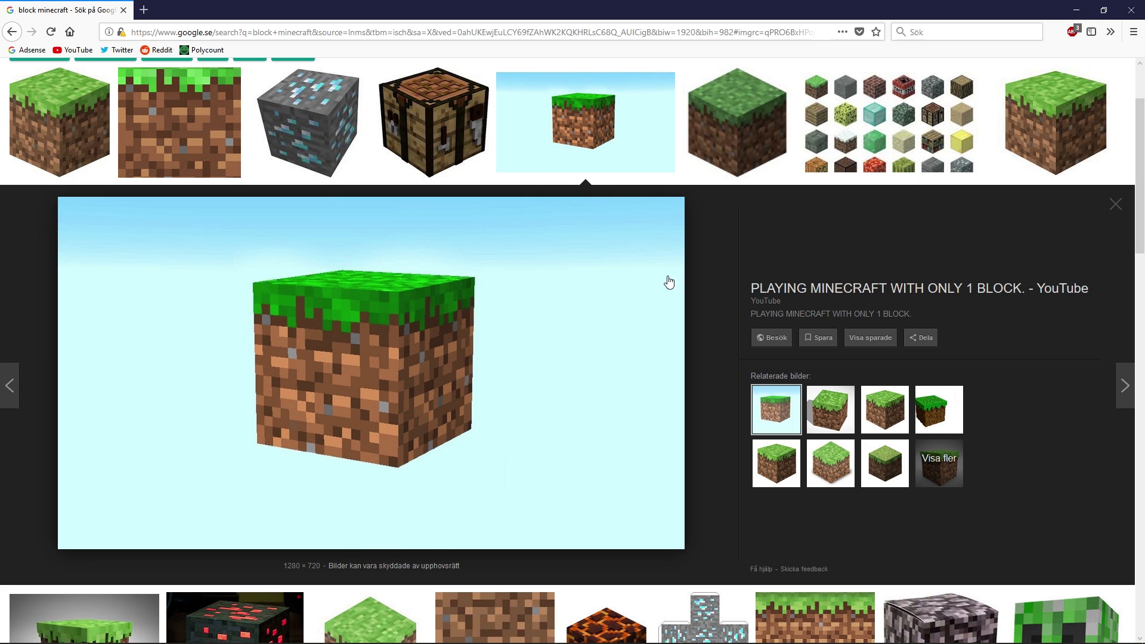
left_click(80, 117)
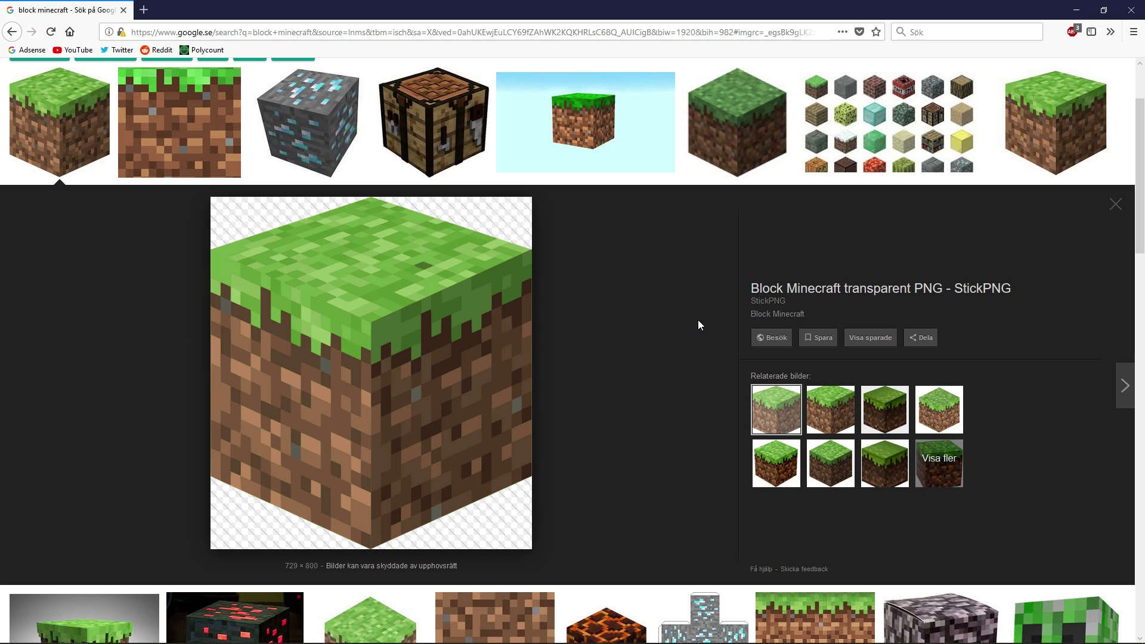
left_click(866, 141)
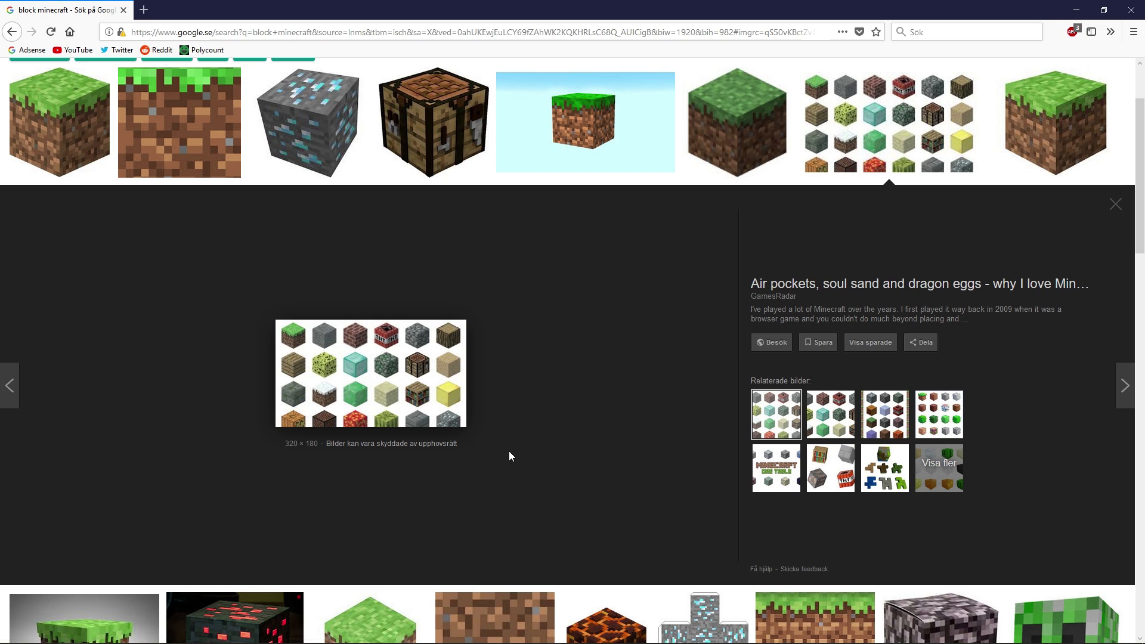
left_click(1086, 7)
- Create a Standard Primitives box at the grid centre
middle_click_drag(732, 288, 736, 241)
left_click(1035, 82)
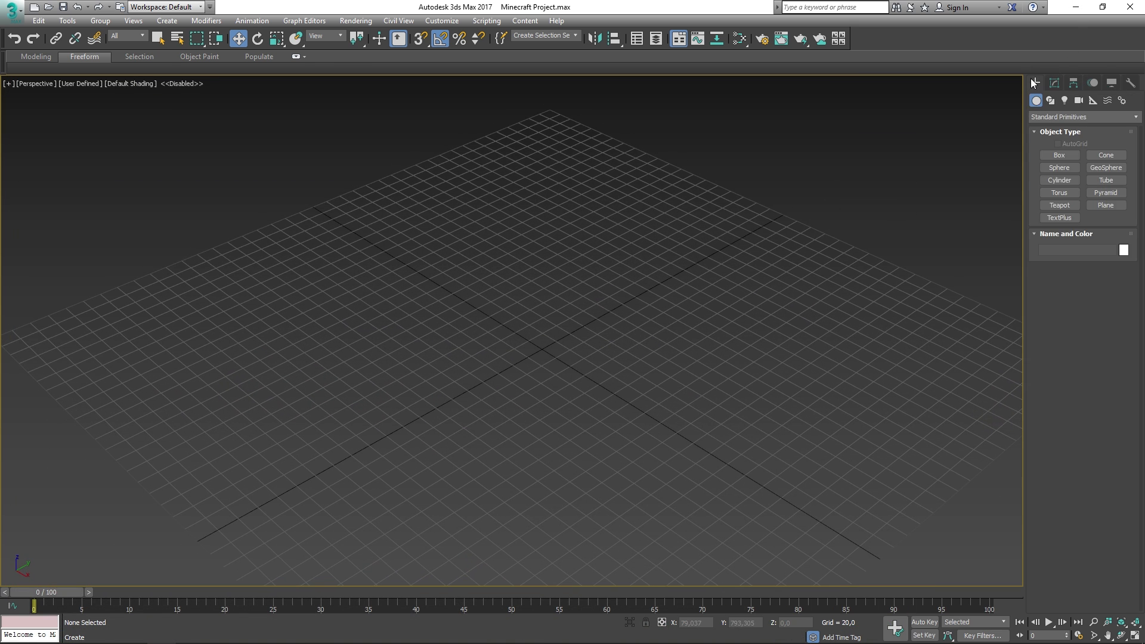
left_click(1059, 155)
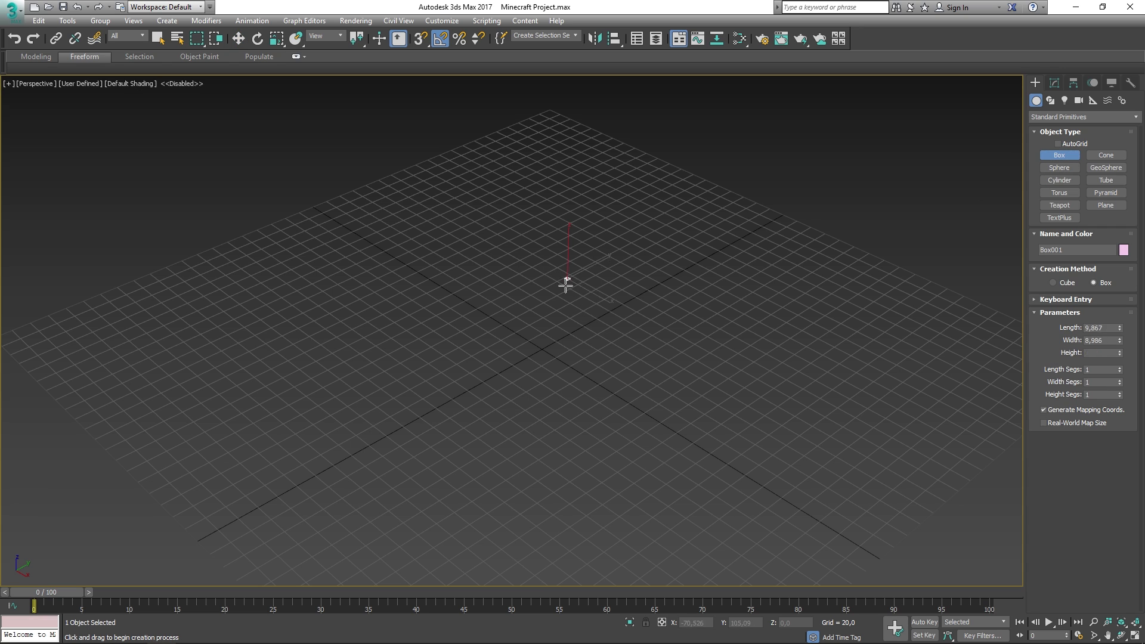
left_click_drag(565, 284, 561, 427)
left_click(565, 288)
key("w")
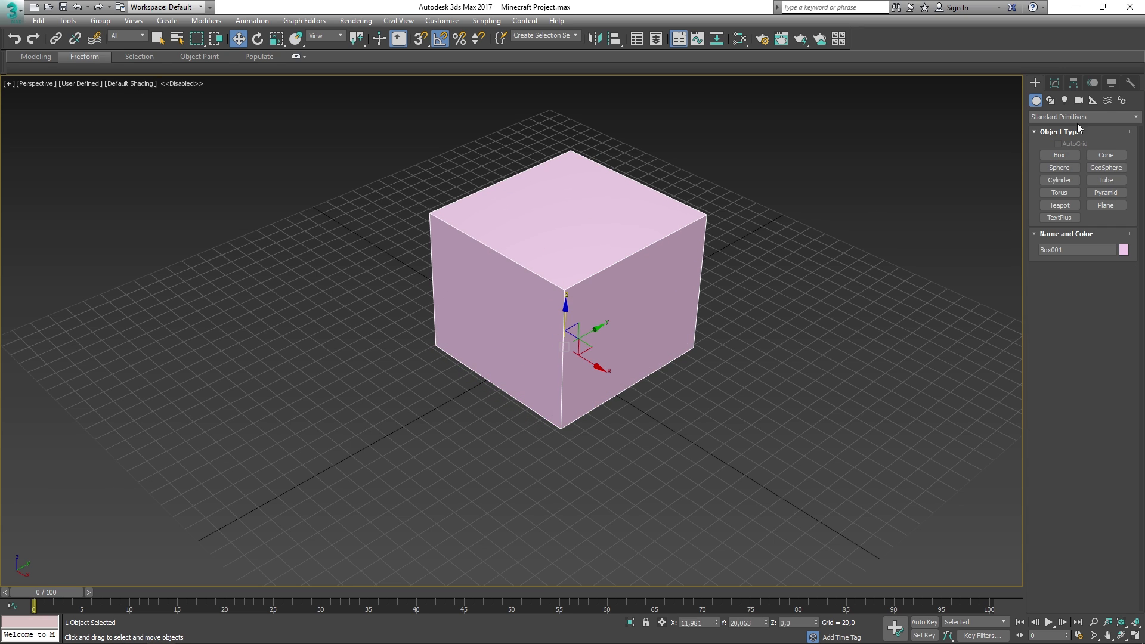
- Set the box's length, width and height to 100
left_click(1054, 83)
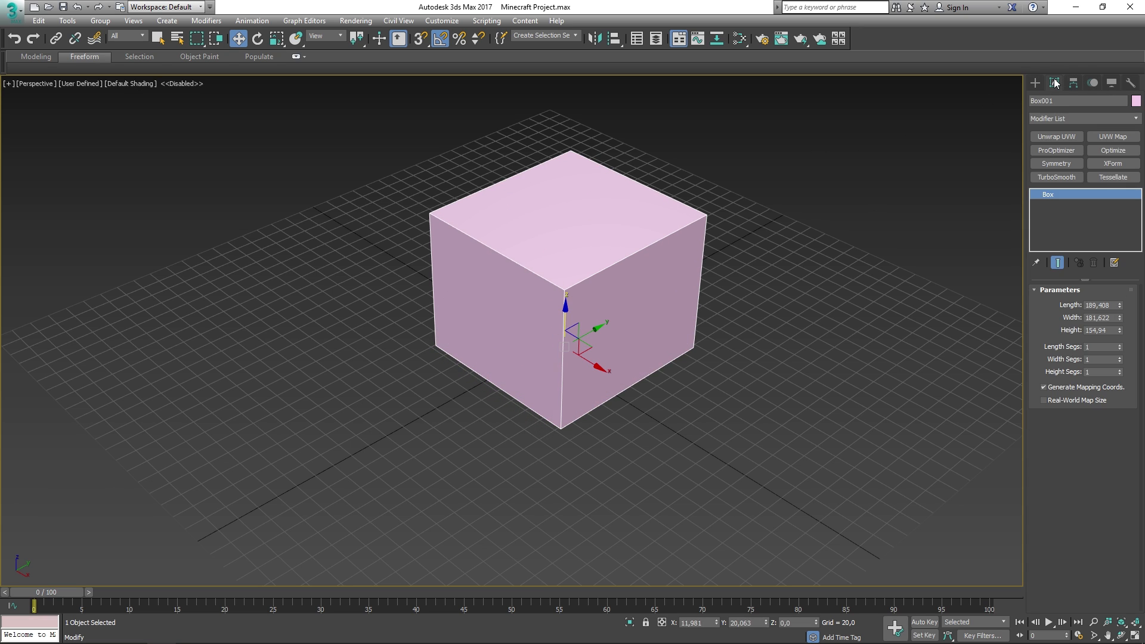
left_click(1101, 305)
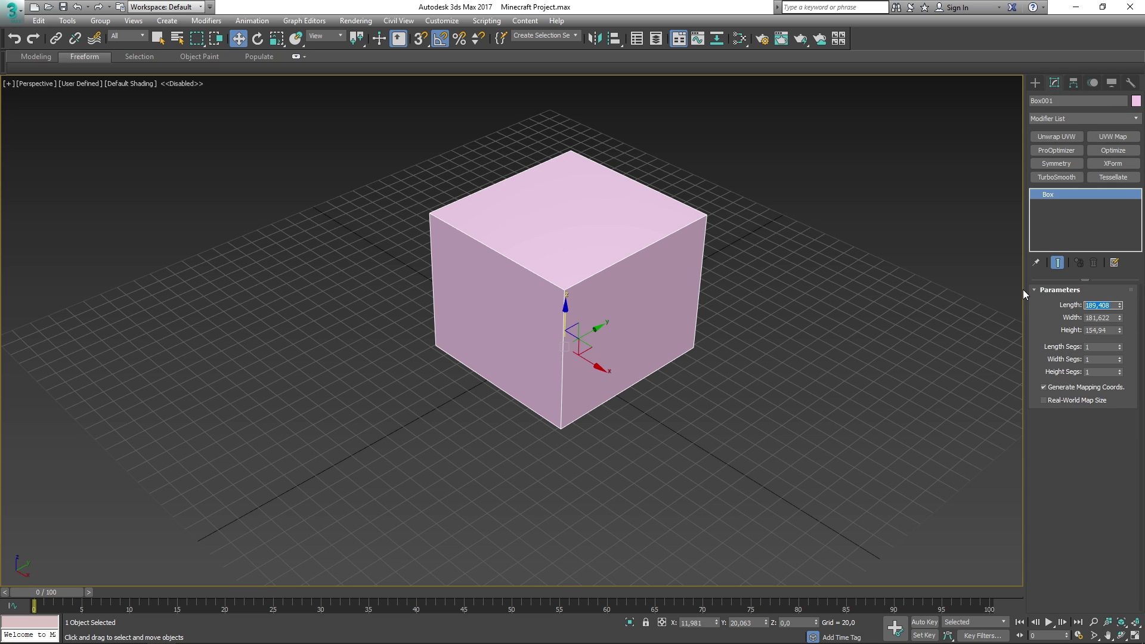
type("100")
key("Tab")
type("100")
key("Tab")
type("100")
key("Return")
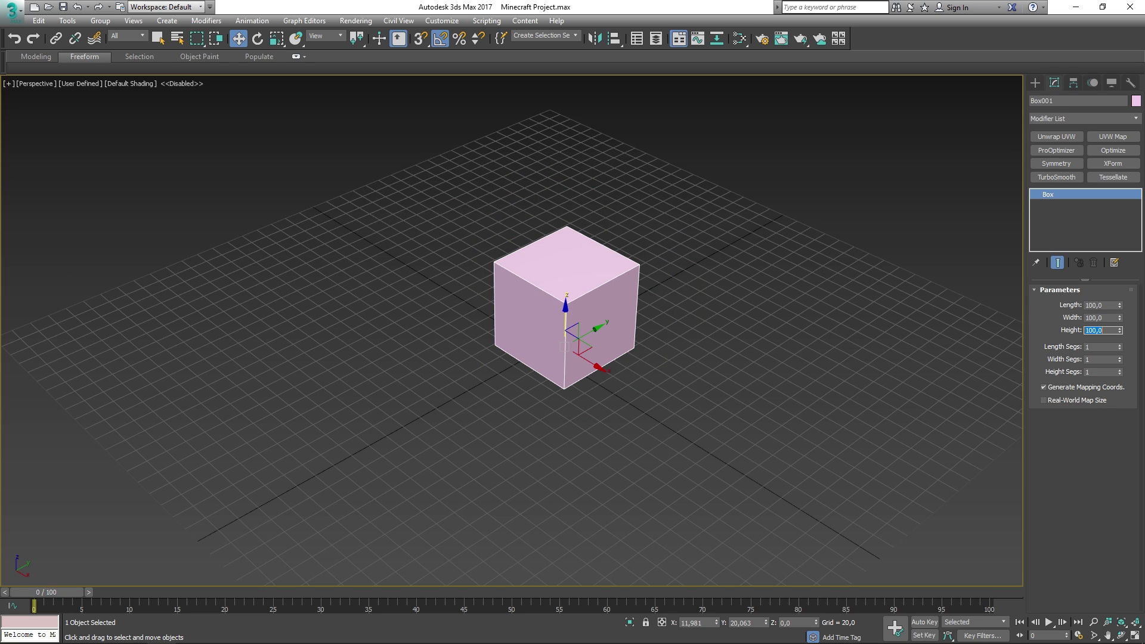
- Reset Box001's X and Y coordinates to 0
right_click(766, 623)
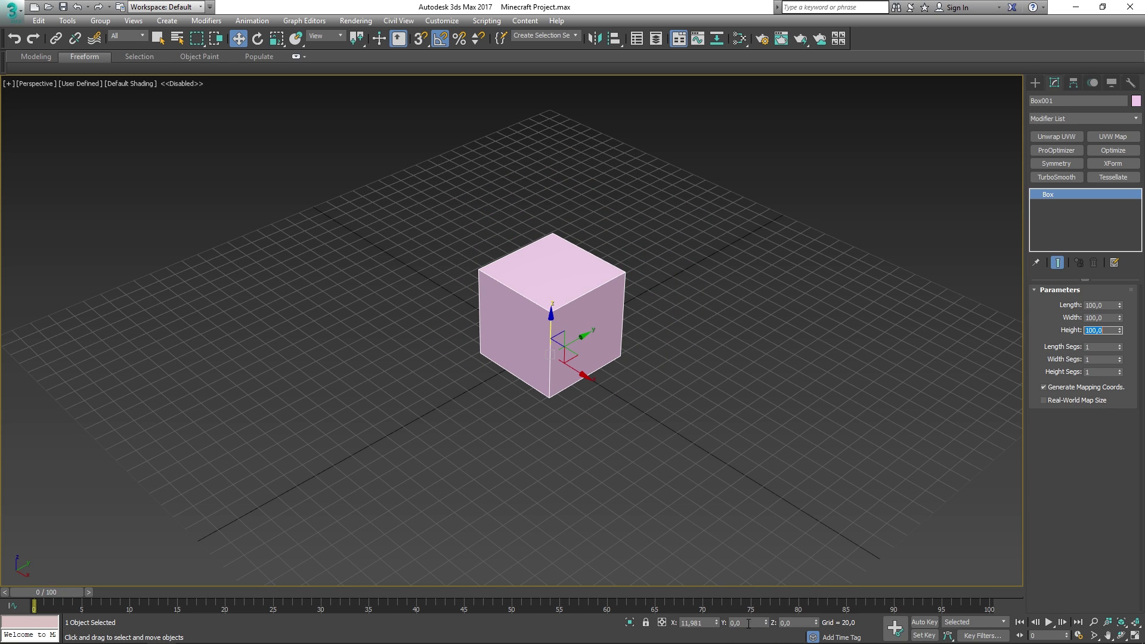
right_click(716, 623)
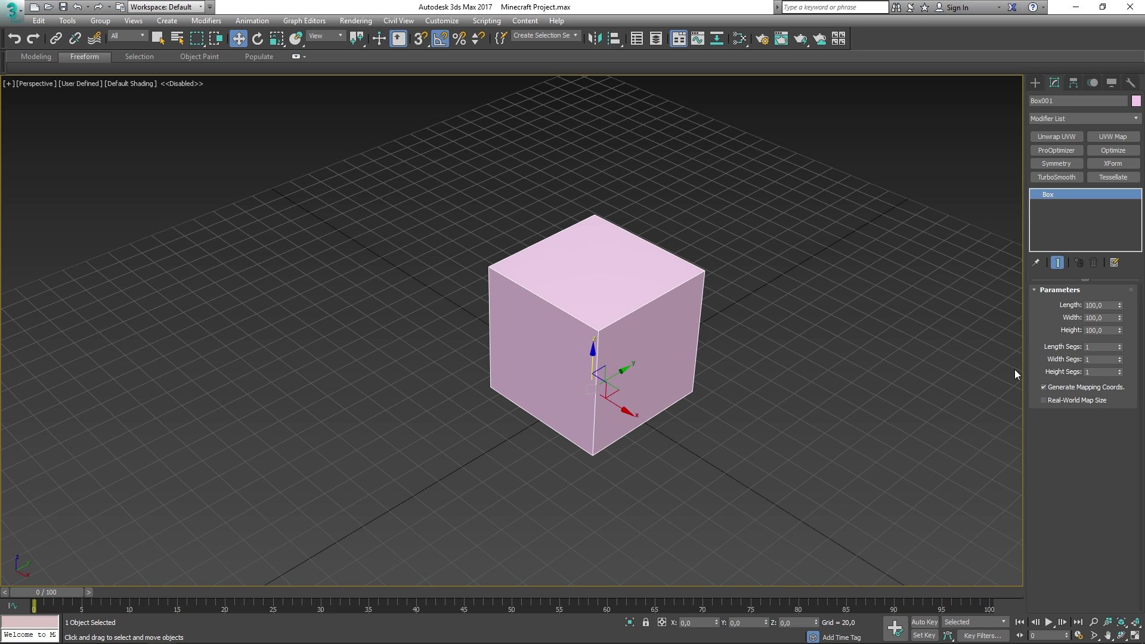
scroll(767, 300, "up", 5)
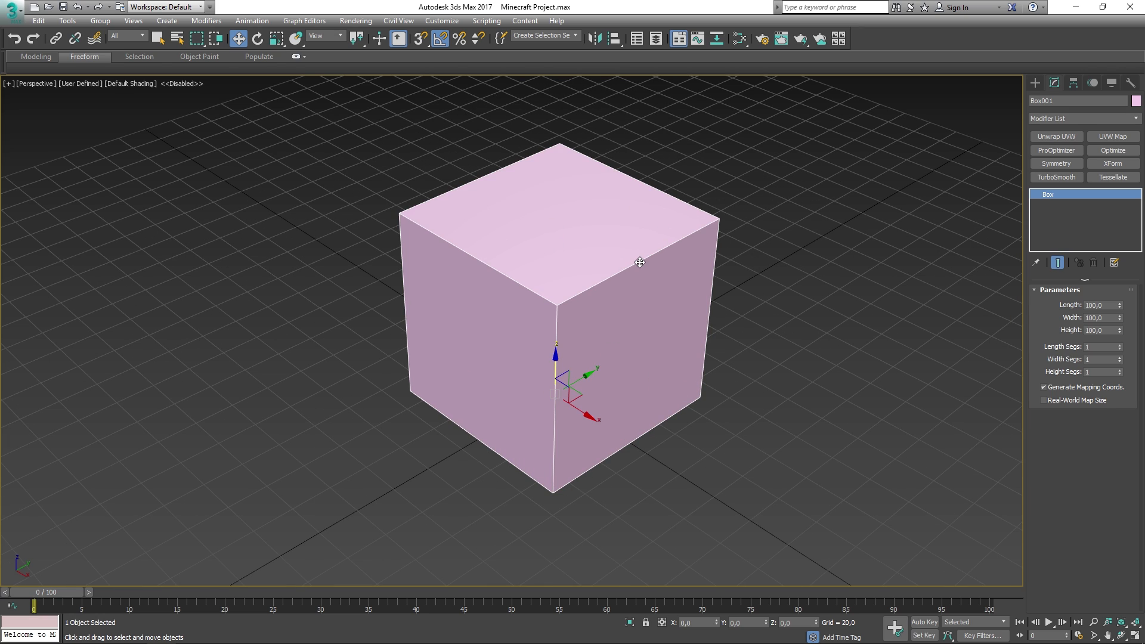
- Convert the cube to an Editable Poly and name it Block
right_click(611, 265)
mouse_move(719, 382)
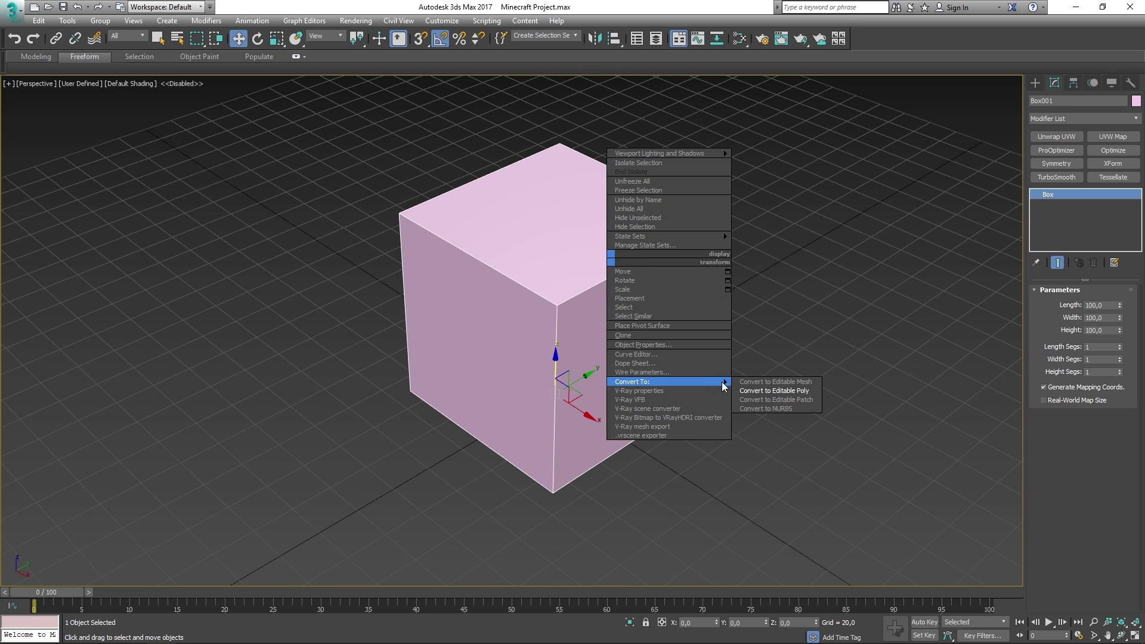
left_click(769, 391)
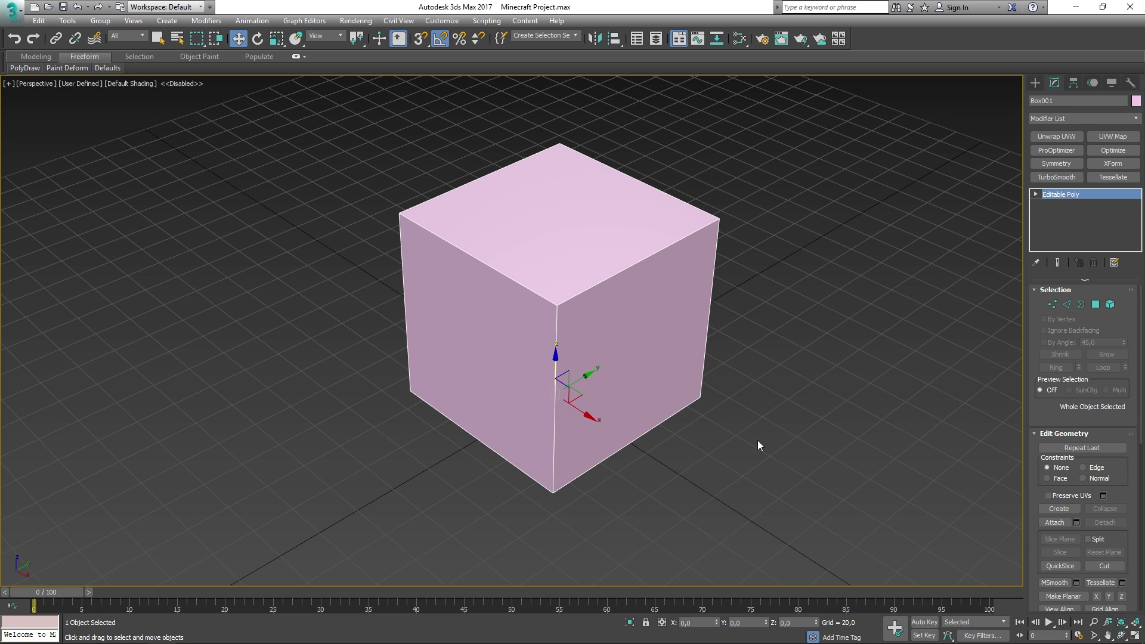
left_click(1058, 102)
type("Block")
middle_click_drag(673, 223, 716, 213, "alt")
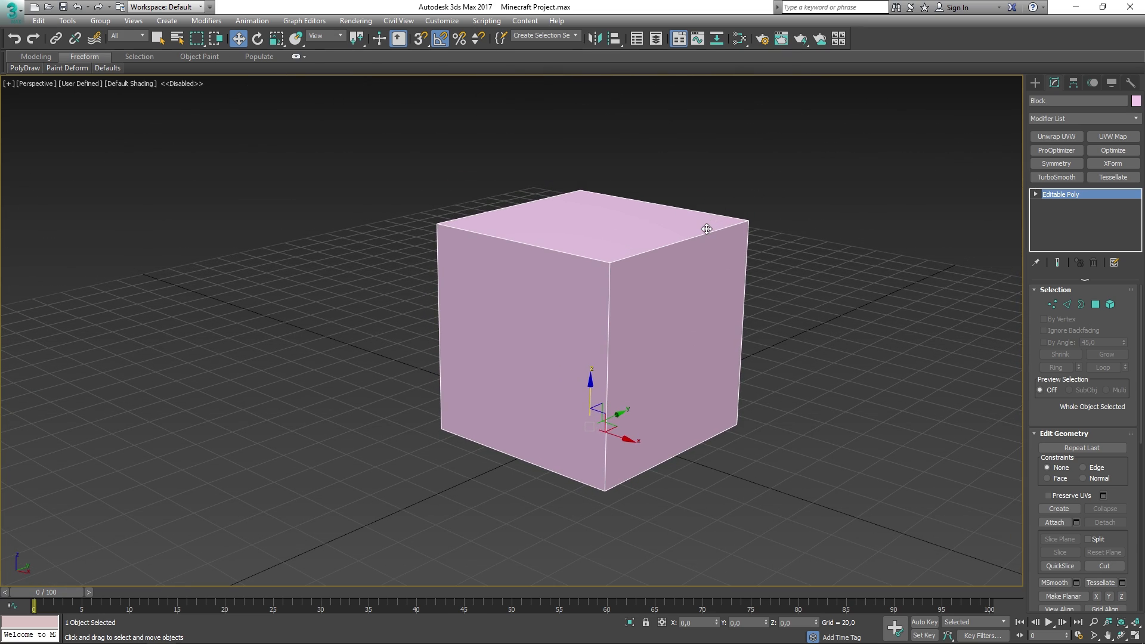
- In the Slate Material Editor, add two Standard materials
key("m")
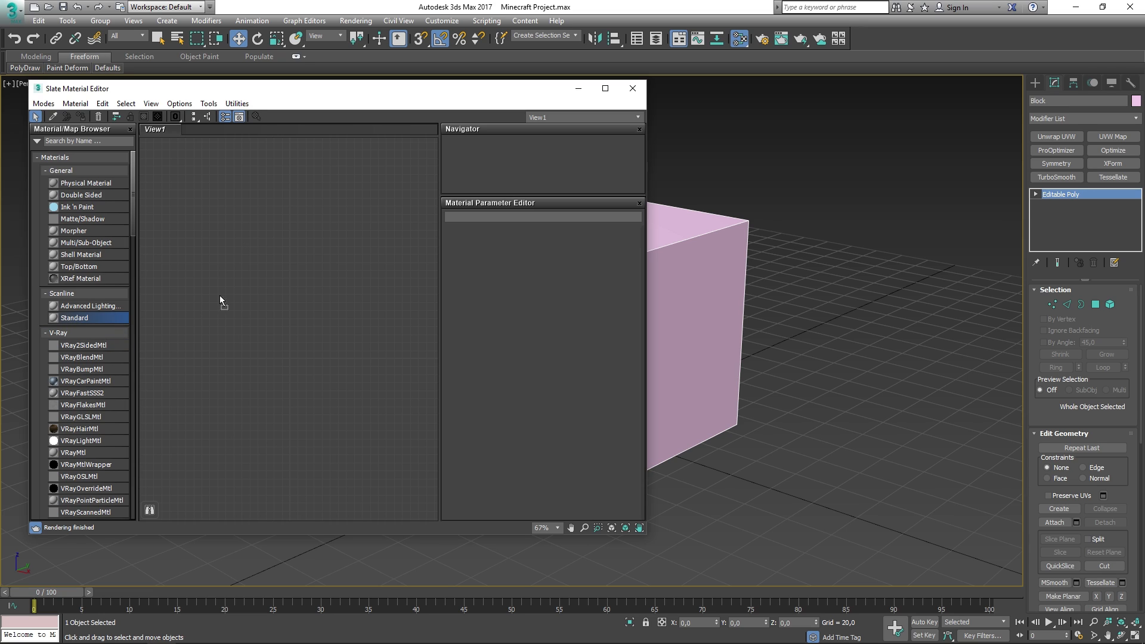
left_click_drag(292, 257, 291, 258)
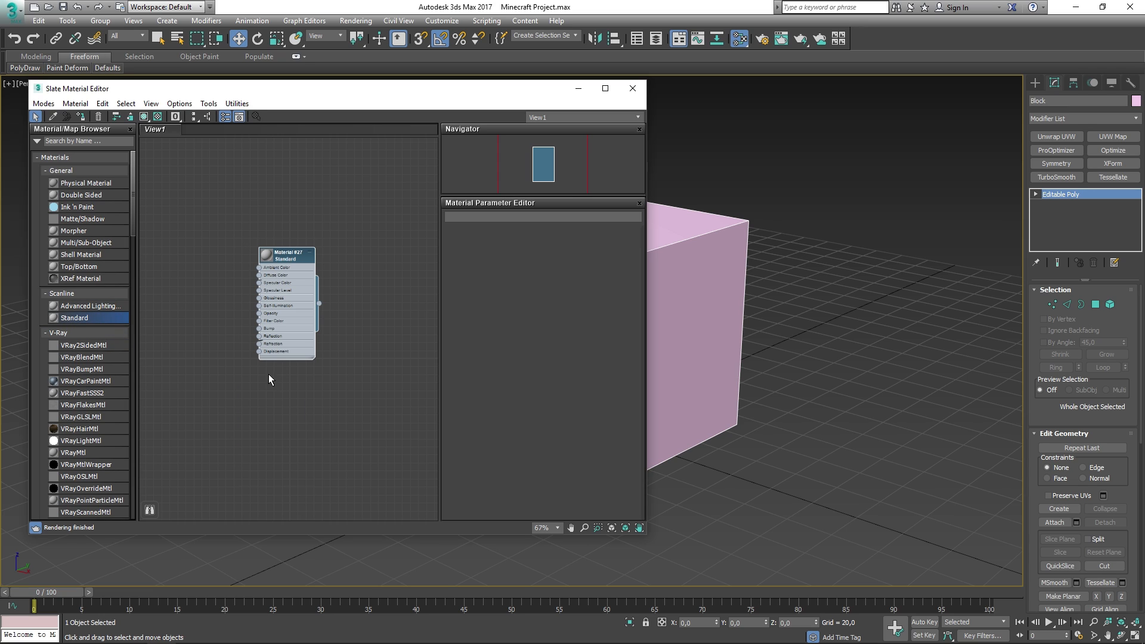
left_click_drag(268, 378, 287, 374)
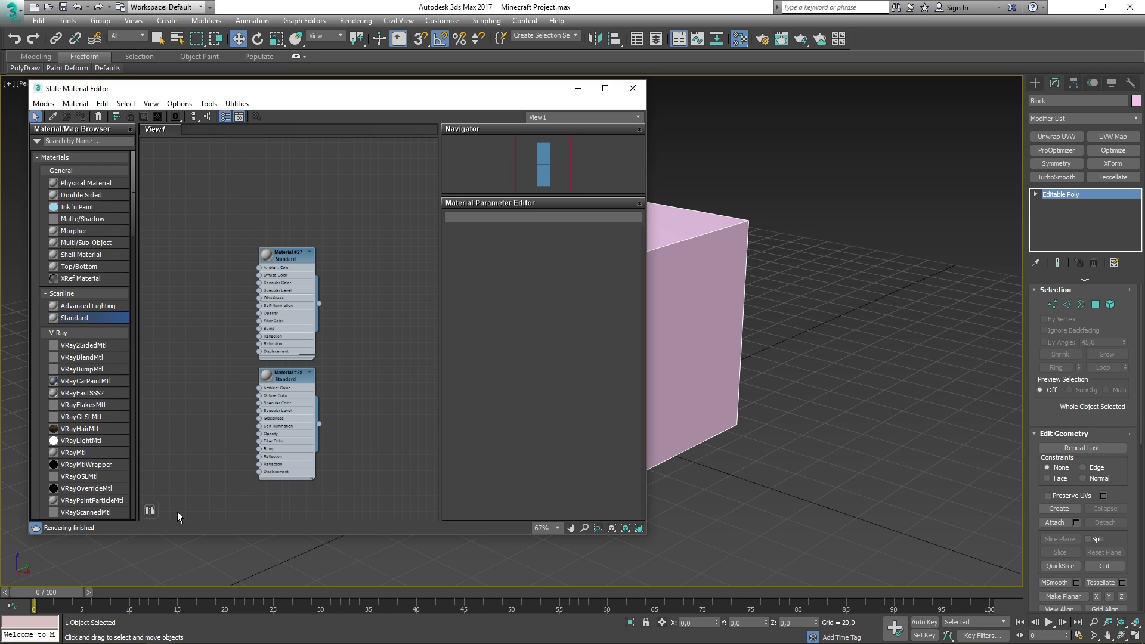
- Drag Grass_Top and Grass_Side from the Blocks folder into Slate as bitmap nodes
left_click(161, 633)
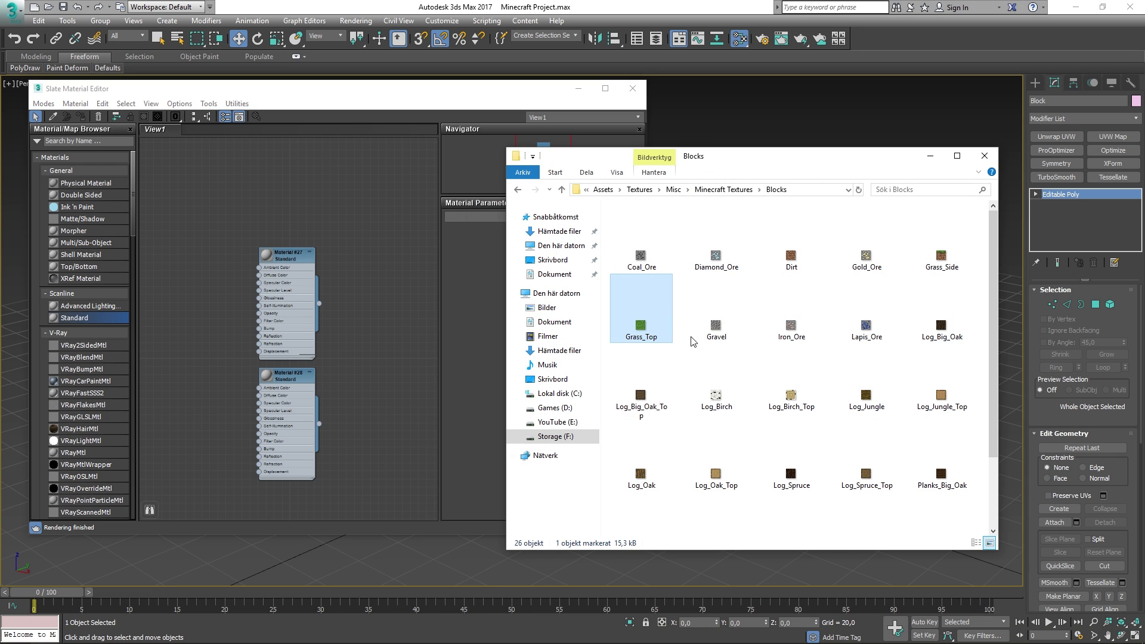
left_click_drag(641, 317, 168, 229)
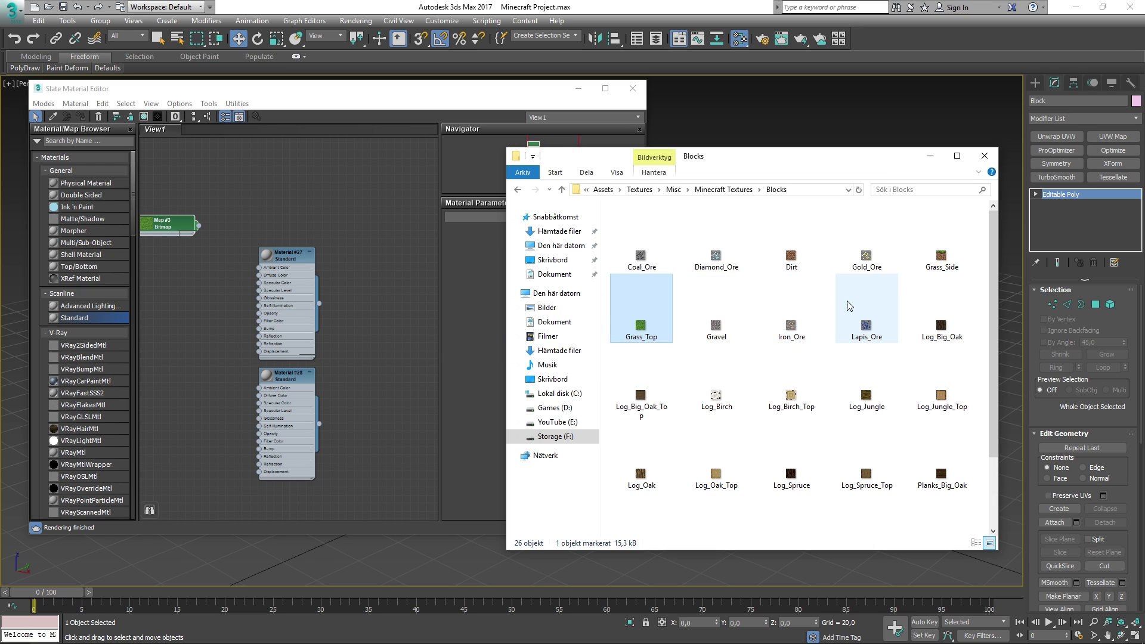
left_click_drag(939, 262, 172, 300)
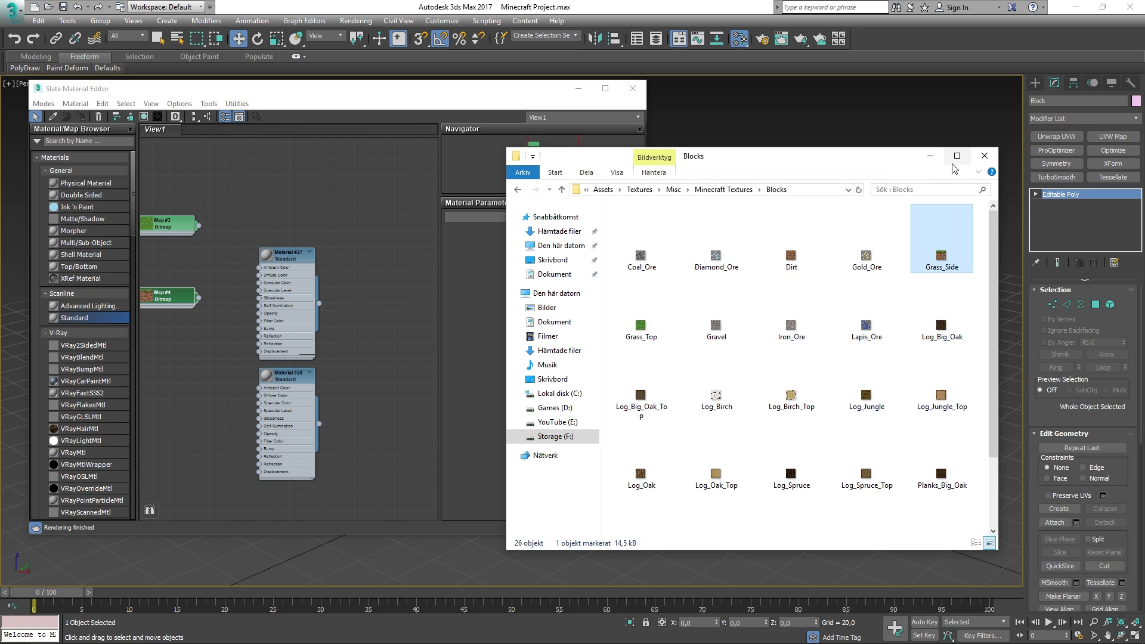
left_click(935, 158)
middle_click_drag(245, 222, 310, 181)
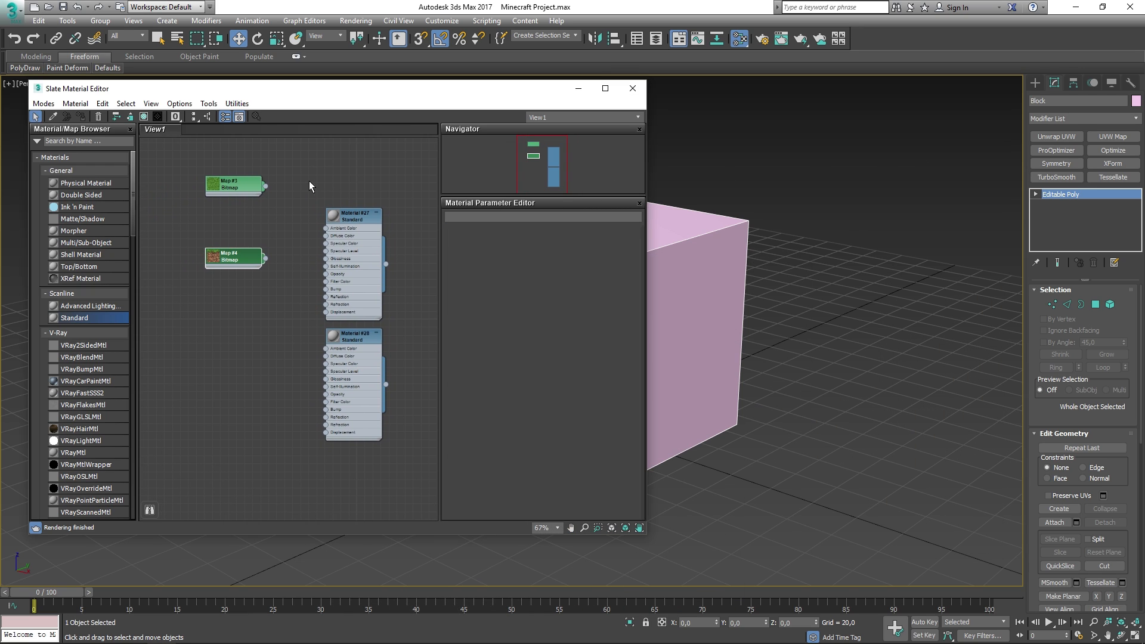
- Wire Map #3 and Map #4 into the Diffuse of Material #27 and Material #28
left_click_drag(265, 186, 327, 236)
left_click_drag(266, 259, 326, 356)
left_click_drag(231, 262, 263, 357)
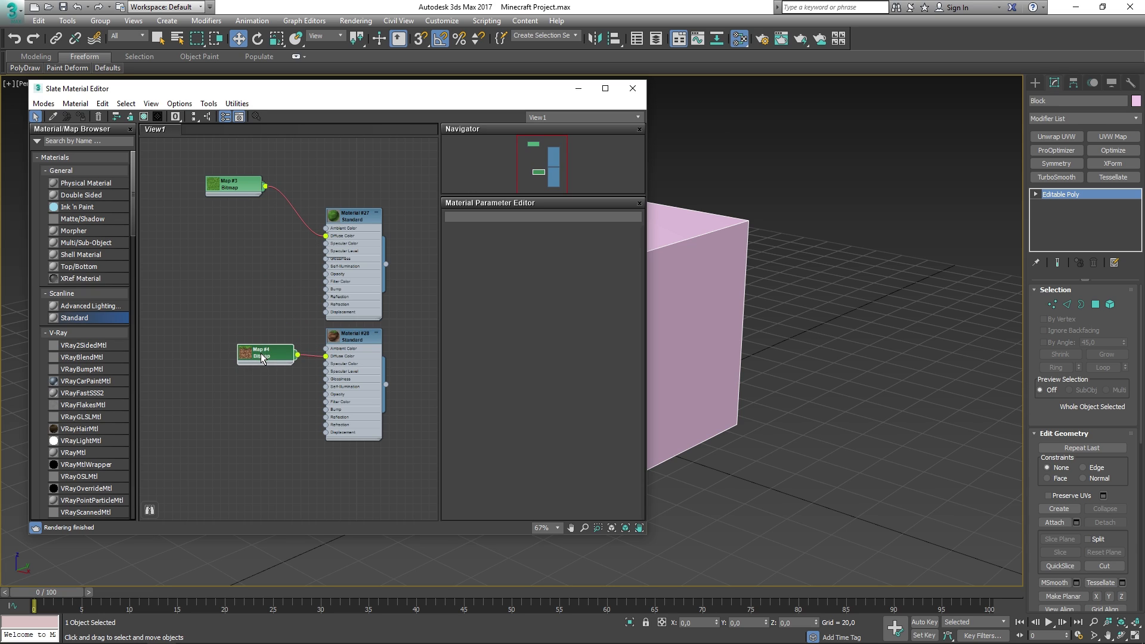
left_click(233, 188)
left_click_drag(232, 188, 266, 236)
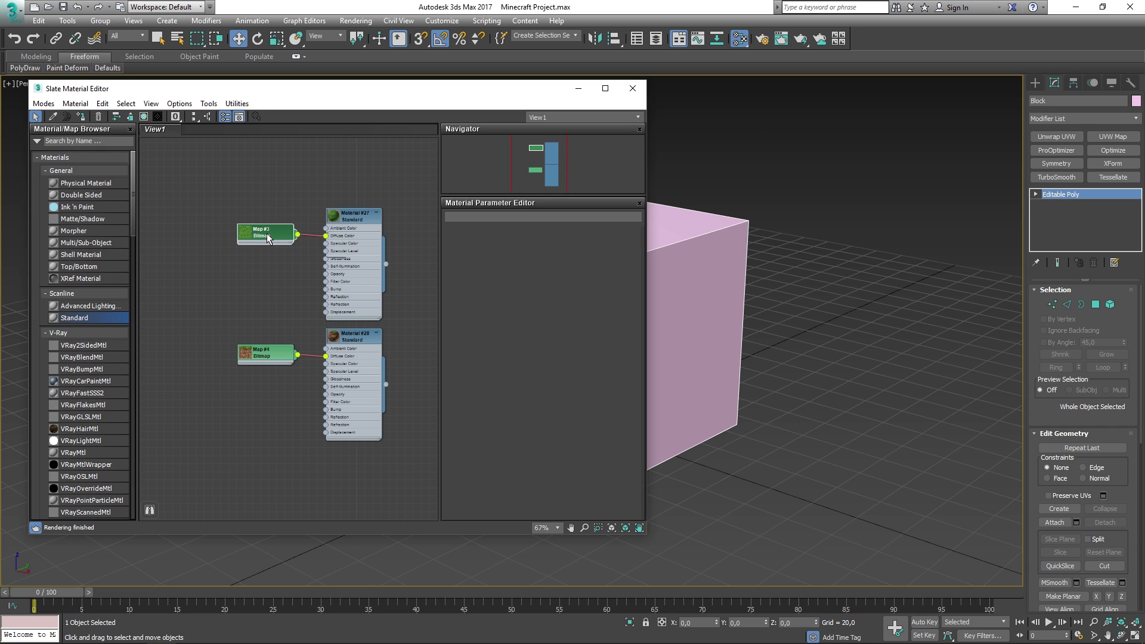
left_click(411, 307)
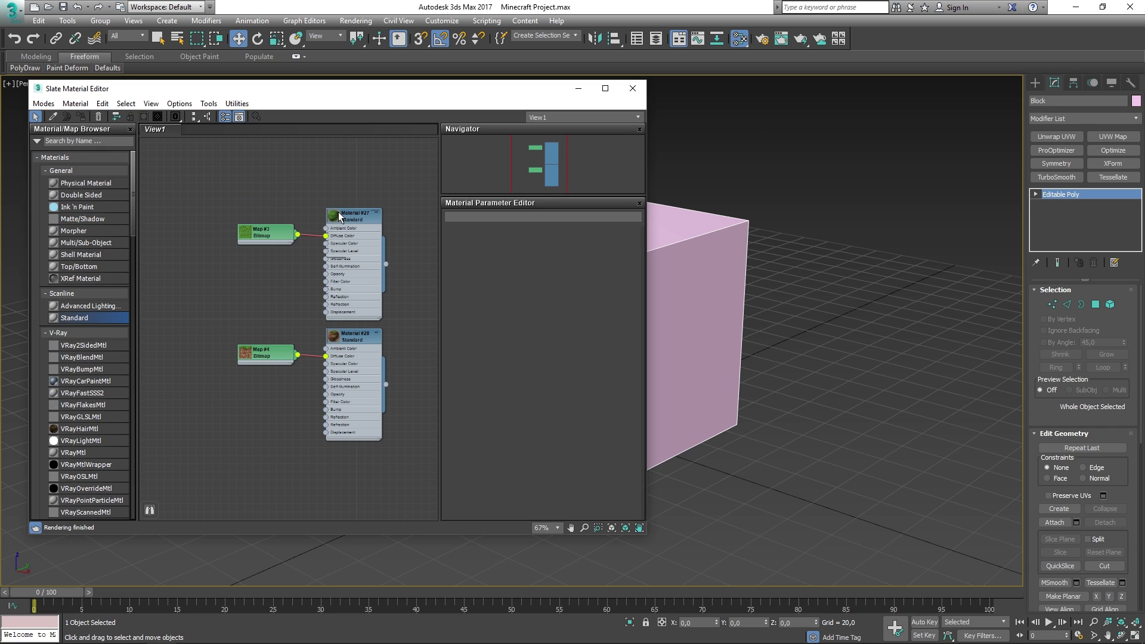
- Rename Map #3 to Grass and the materials to Grass Material and Grass Side Material
double_click(270, 232)
left_click_drag(494, 216, 342, 200)
type("Grass")
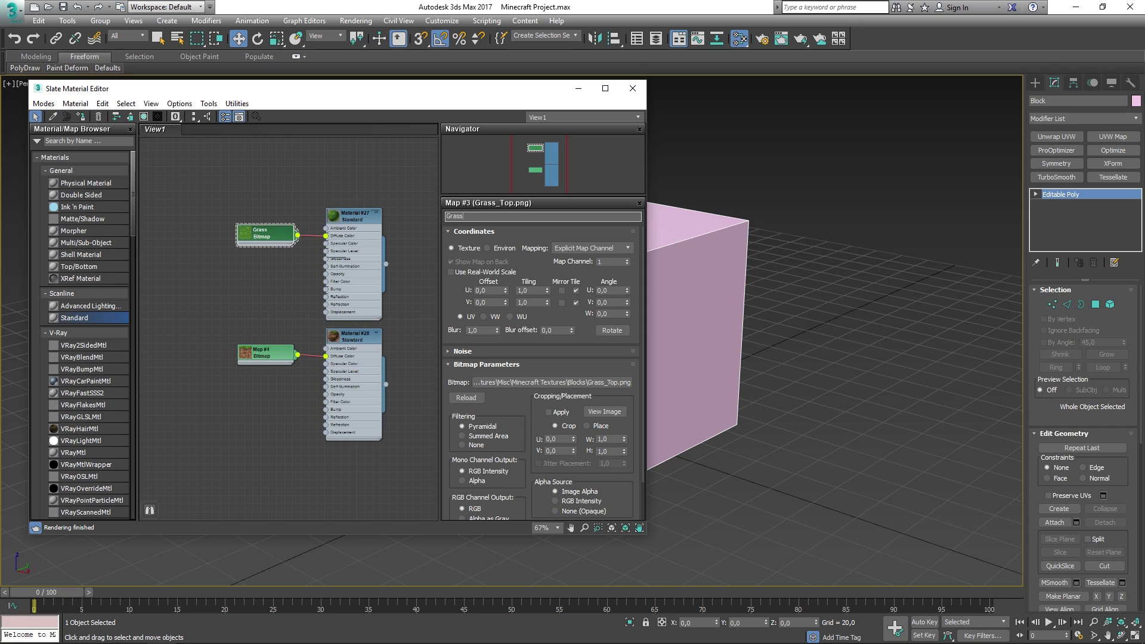
double_click(346, 219)
left_click_drag(495, 216, 447, 216)
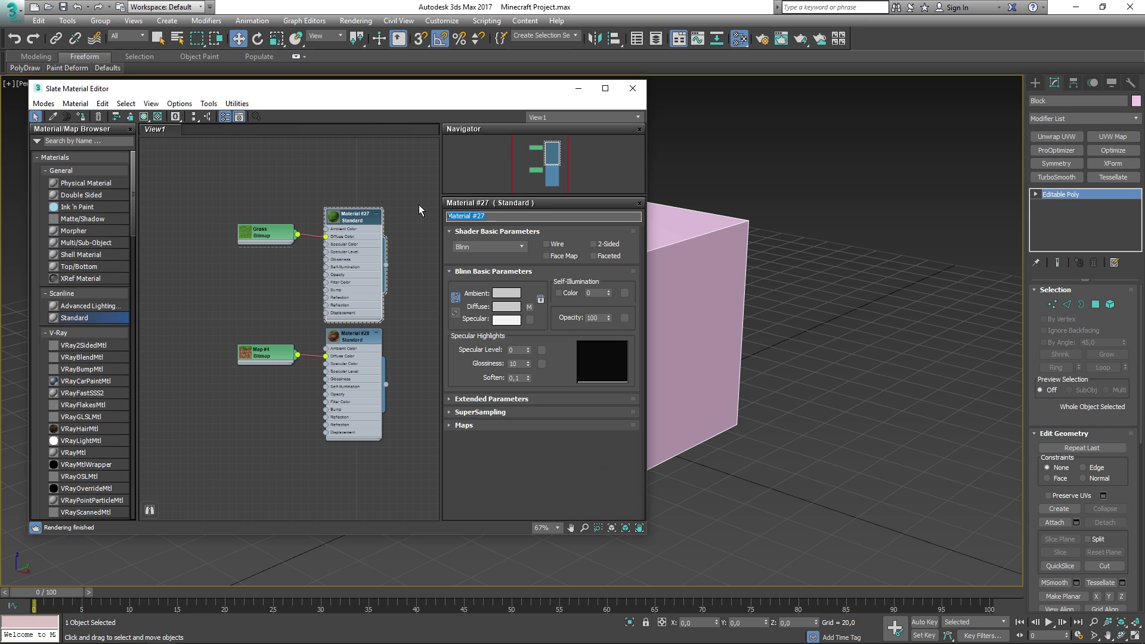
type("Grass Material")
double_click(353, 340)
left_click_drag(494, 216, 447, 216)
type("Grass Side Mat")
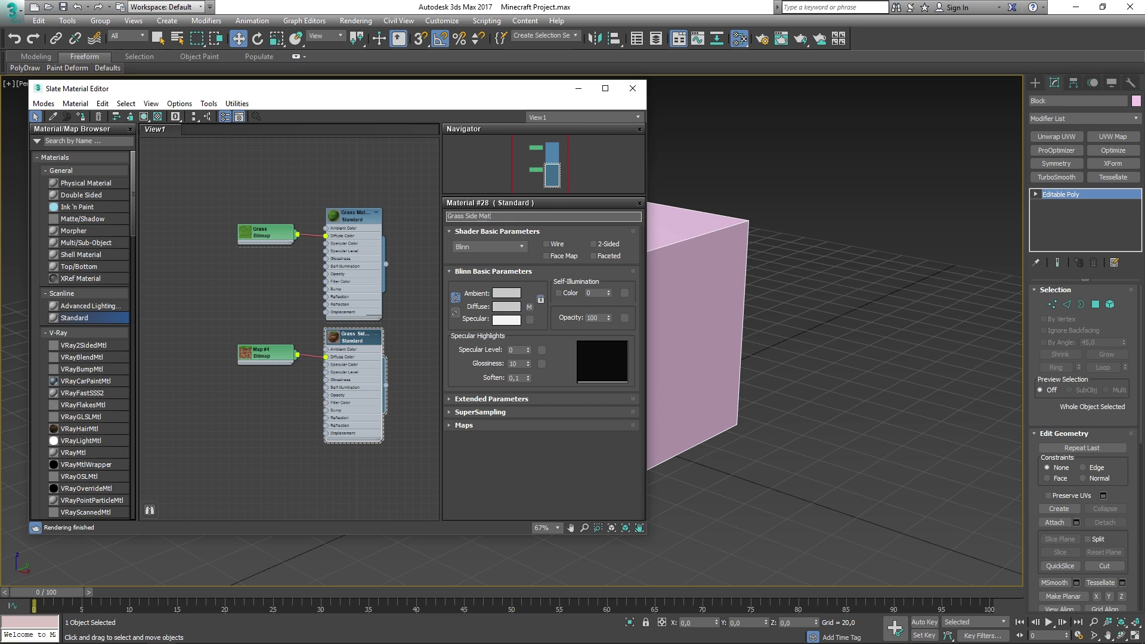
type("erial")
key("Return")
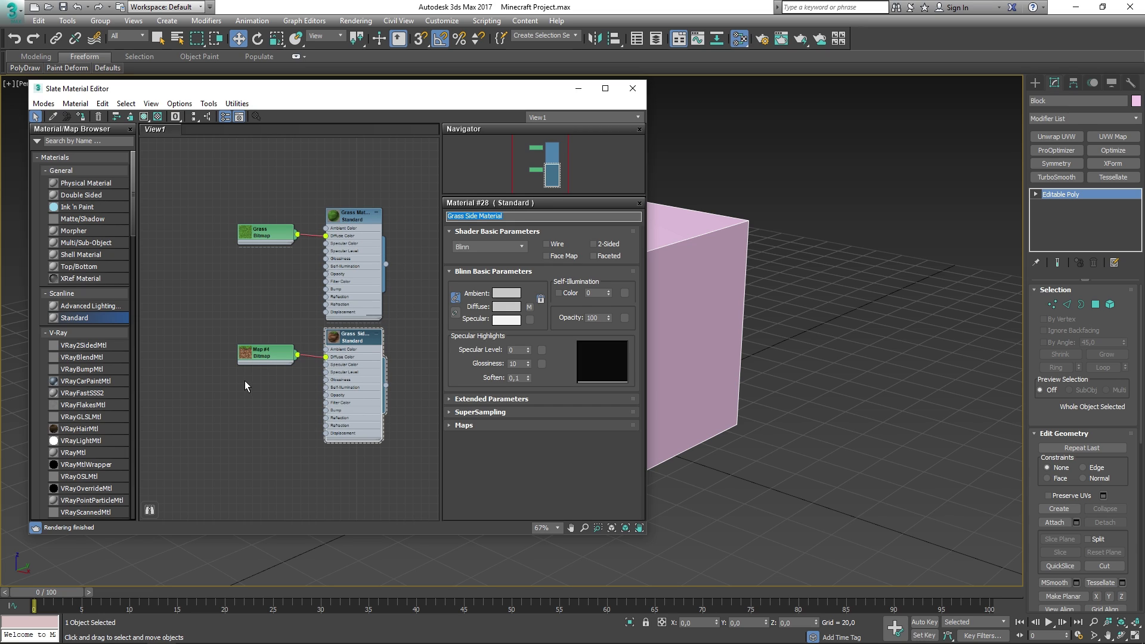
- Name the Map #4 bitmap Grass Side
double_click(462, 216)
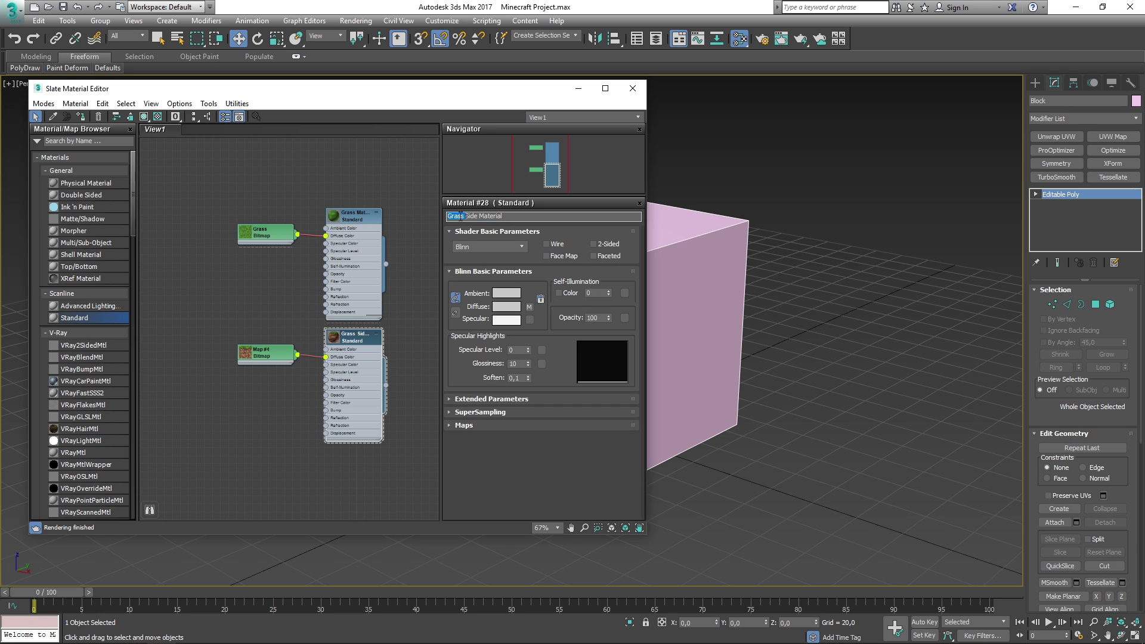
left_click(265, 351)
left_click(486, 215)
type("Grass Side")
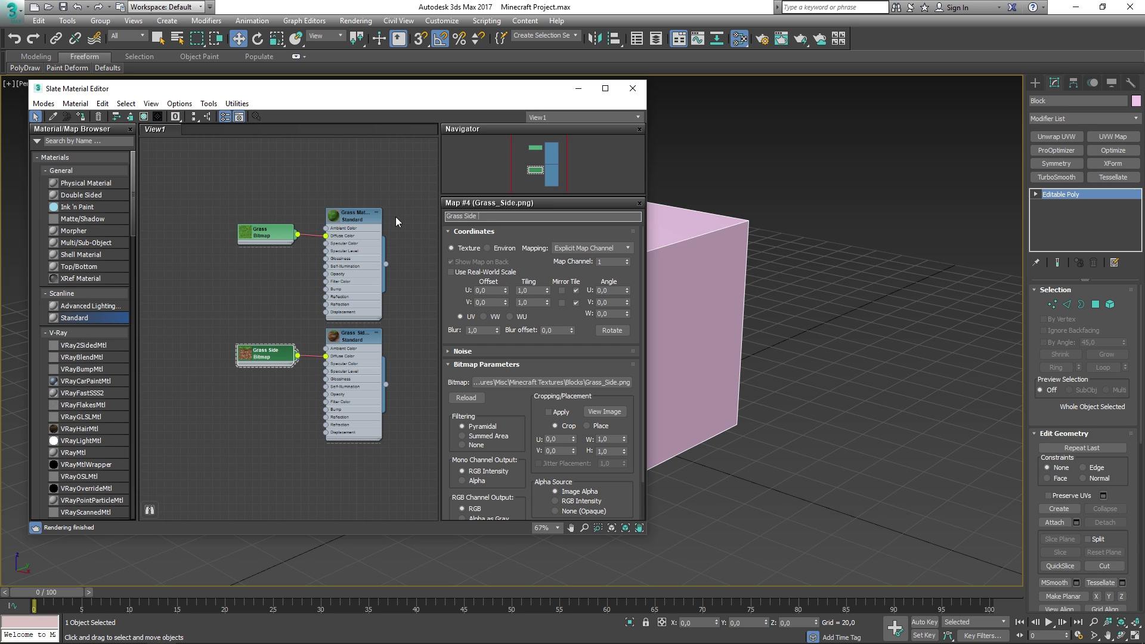
key("Return")
- Collapse the material nodes and line each bitmap up beside its material
left_click(292, 260)
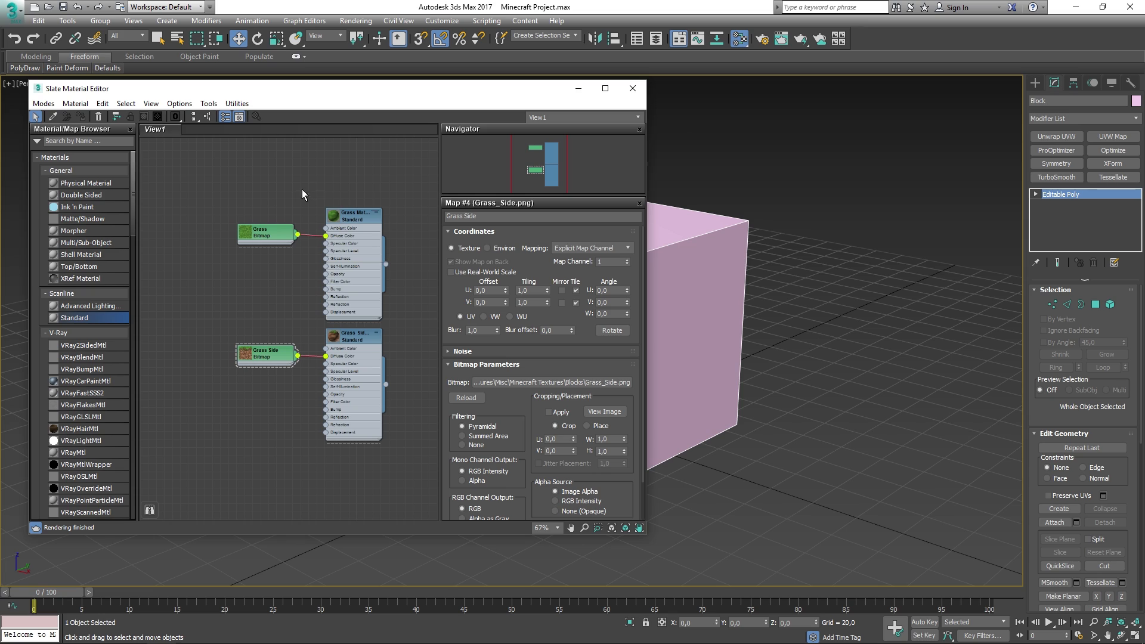
left_click(261, 240)
middle_click_drag(353, 235, 347, 235)
left_click(371, 213)
left_click(370, 332)
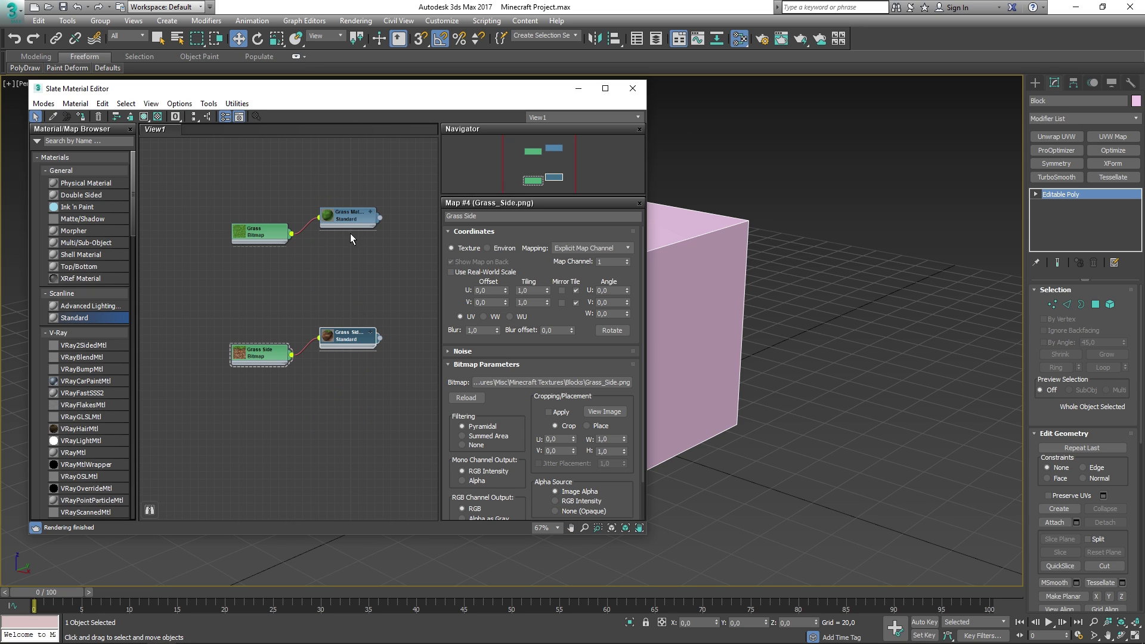
left_click_drag(350, 218, 349, 234)
left_click_drag(349, 335, 349, 270)
left_click(251, 354)
left_click_drag(250, 354, 251, 274)
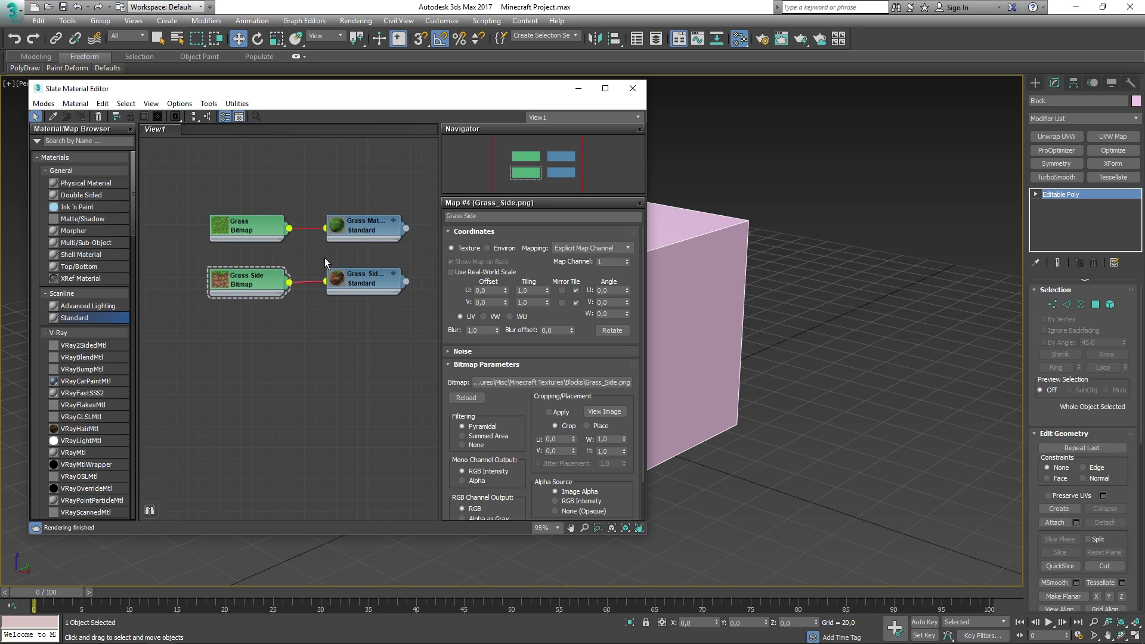
scroll(320, 254, "up", 2)
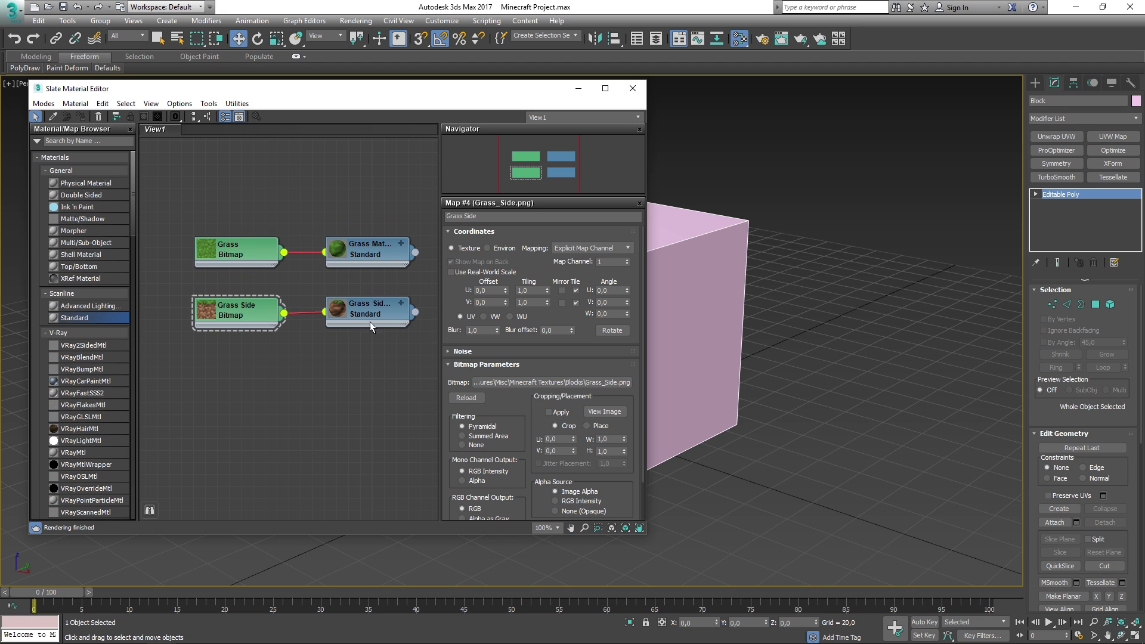
scroll(325, 350, "down", 2)
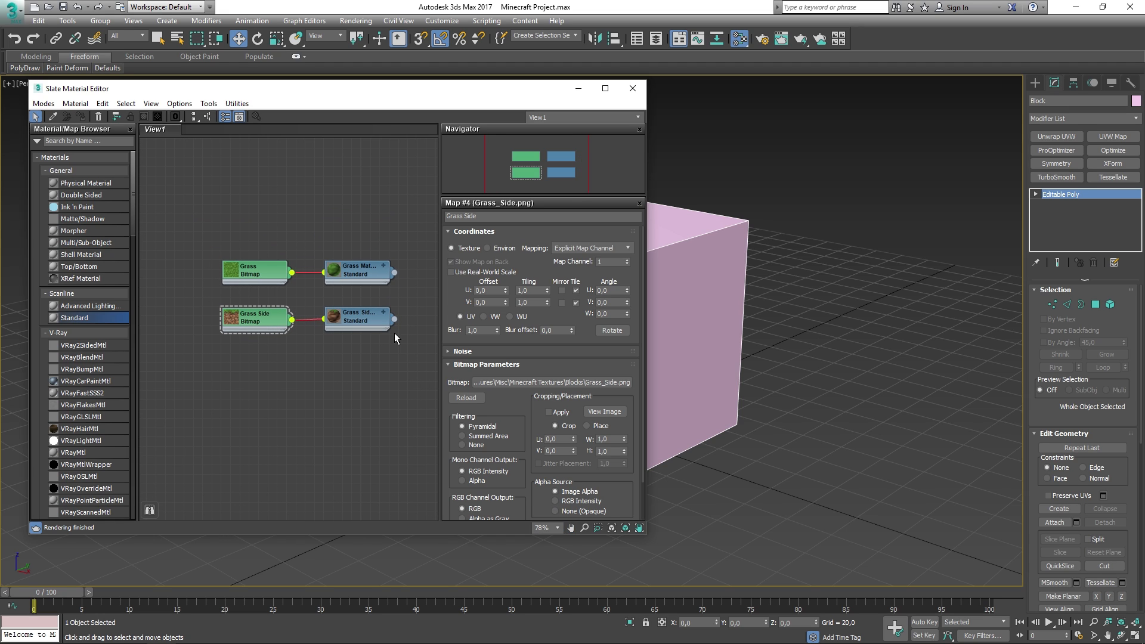
left_click_drag(400, 100, 344, 102)
- Assign Grass Material to the Block cube
left_click_drag(345, 275, 611, 254)
middle_click_drag(638, 332, 829, 342)
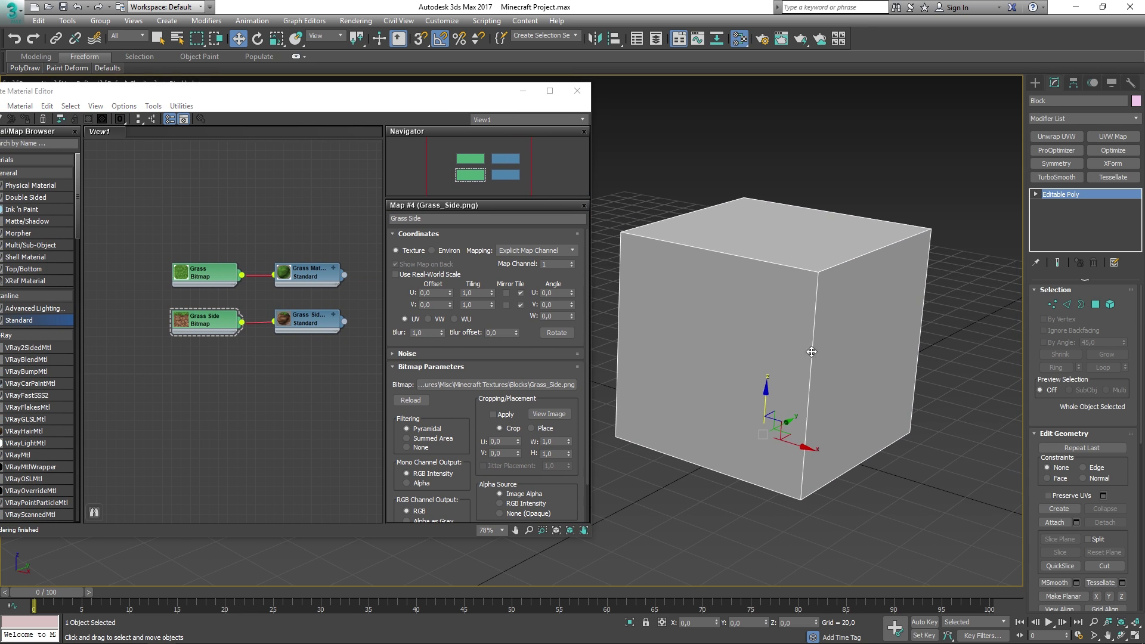
double_click(201, 275)
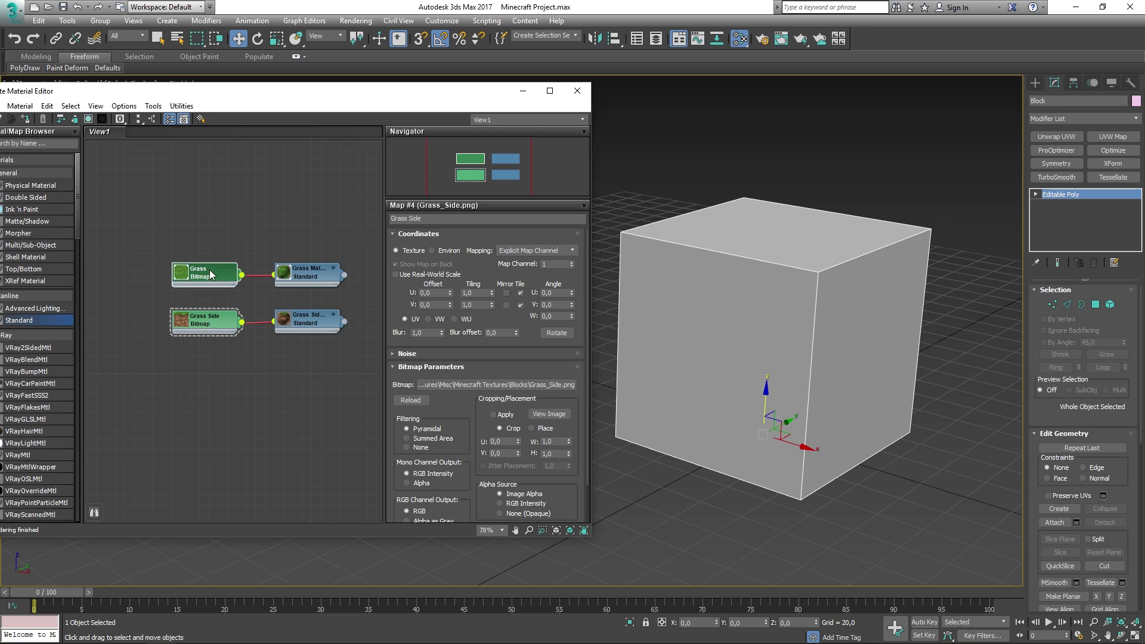
- Show the Grass texture on the cube in the viewport
left_click(88, 119)
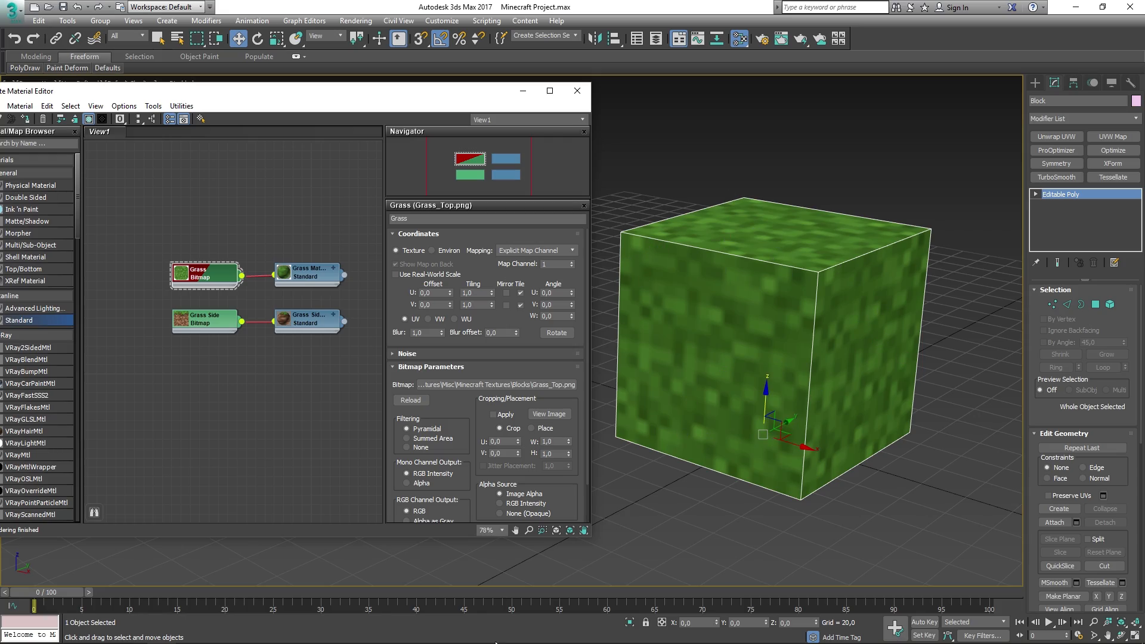
left_click(578, 91)
middle_click_drag(771, 268, 573, 266, "alt")
key("super")
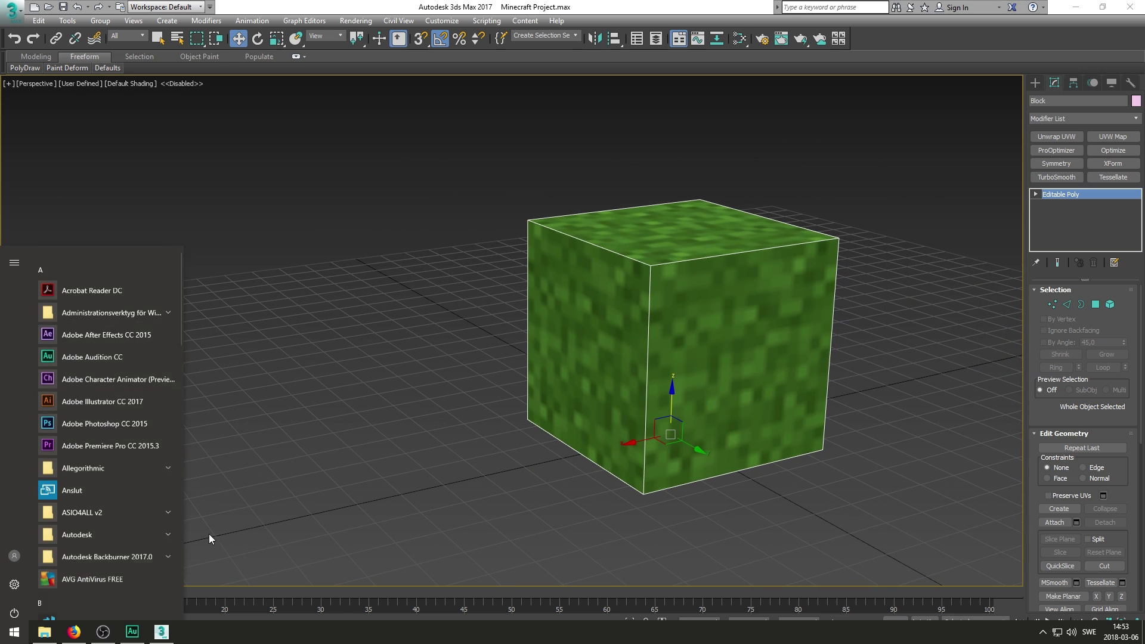
left_click(293, 448)
- Assign Grass Side Material to the cube and display its texture shaded
key("m")
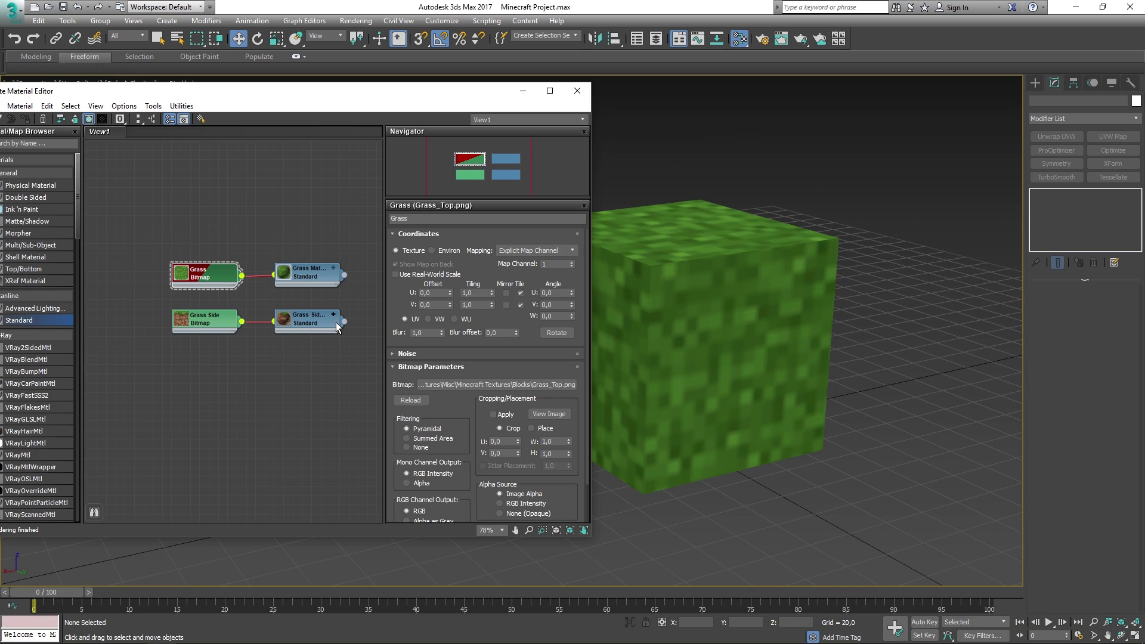
left_click_drag(345, 323, 700, 277)
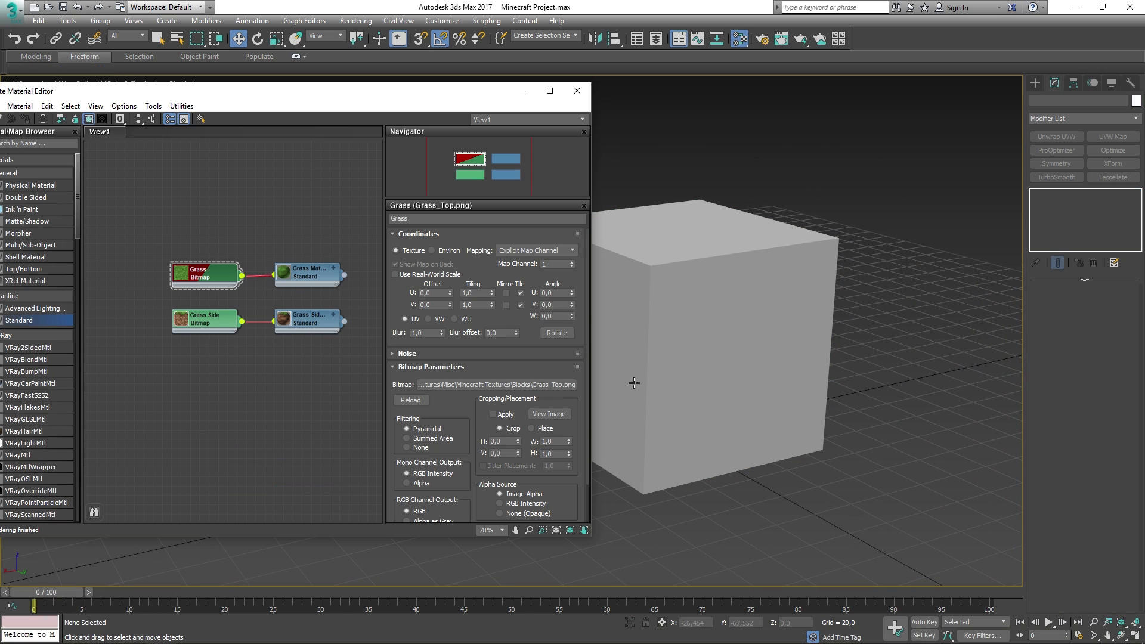
left_click(192, 327)
left_click(89, 119)
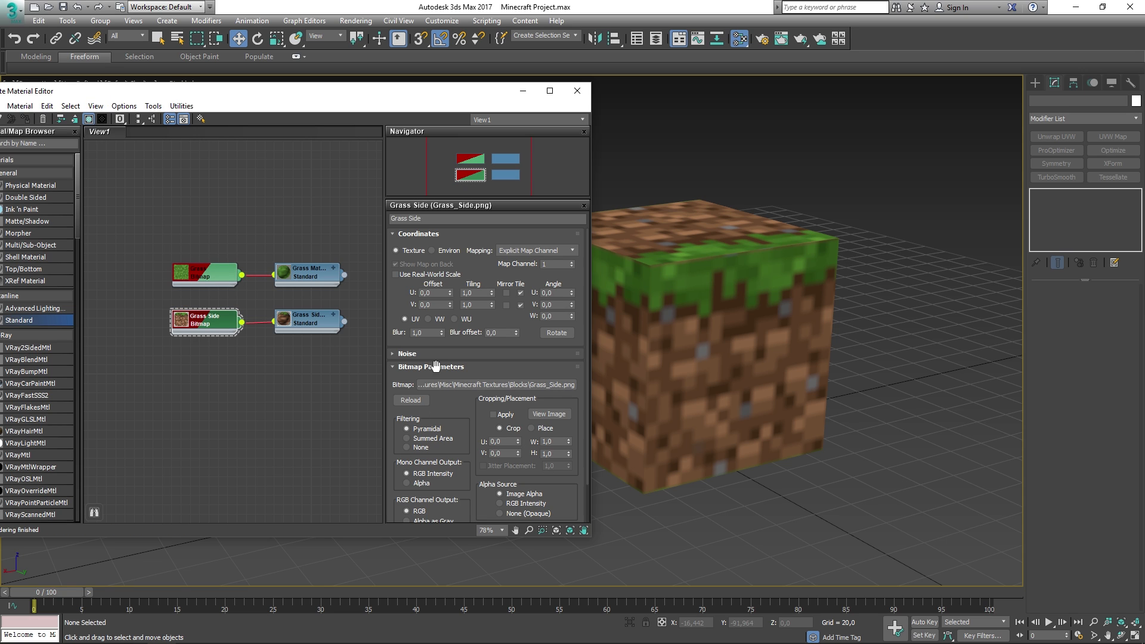
left_click(569, 94)
- Frame the Block and orbit around it to inspect the grass-block texture
middle_click_drag(906, 346, 687, 281, "alt")
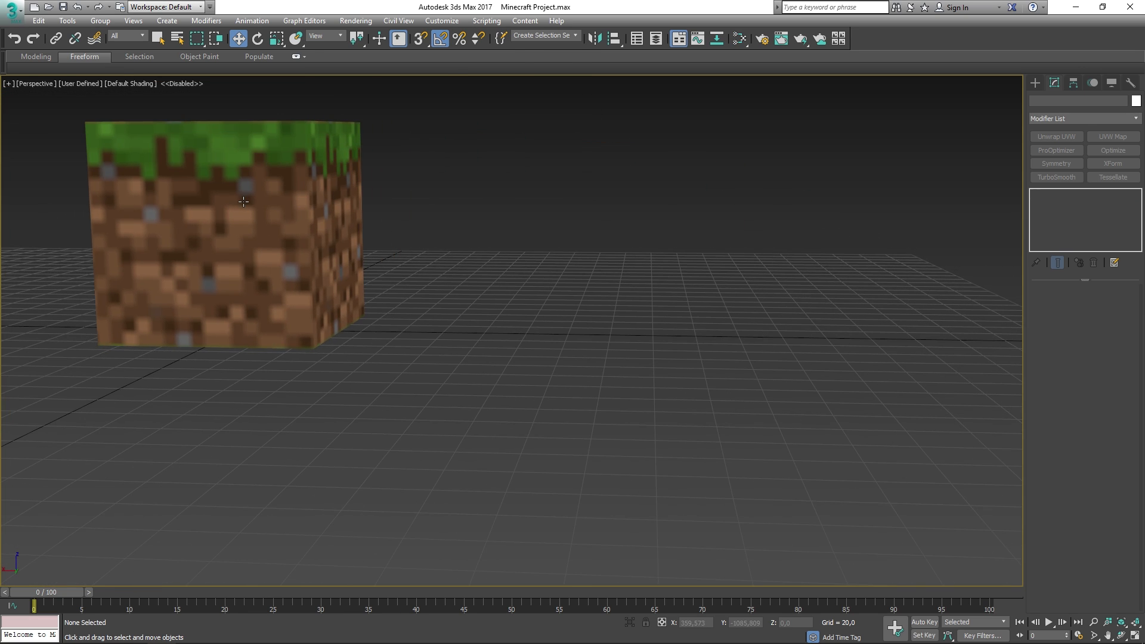
left_click(263, 206)
key("z")
middle_click_drag(426, 232, 390, 233, "alt")
scroll(319, 250, "down", 5)
scroll(390, 233, "down", 3)
middle_click_drag(407, 189, 545, 335, "alt")
scroll(546, 335, "up", 3)
scroll(545, 335, "up", 3)
middle_click_drag(550, 383, 565, 316, "alt")
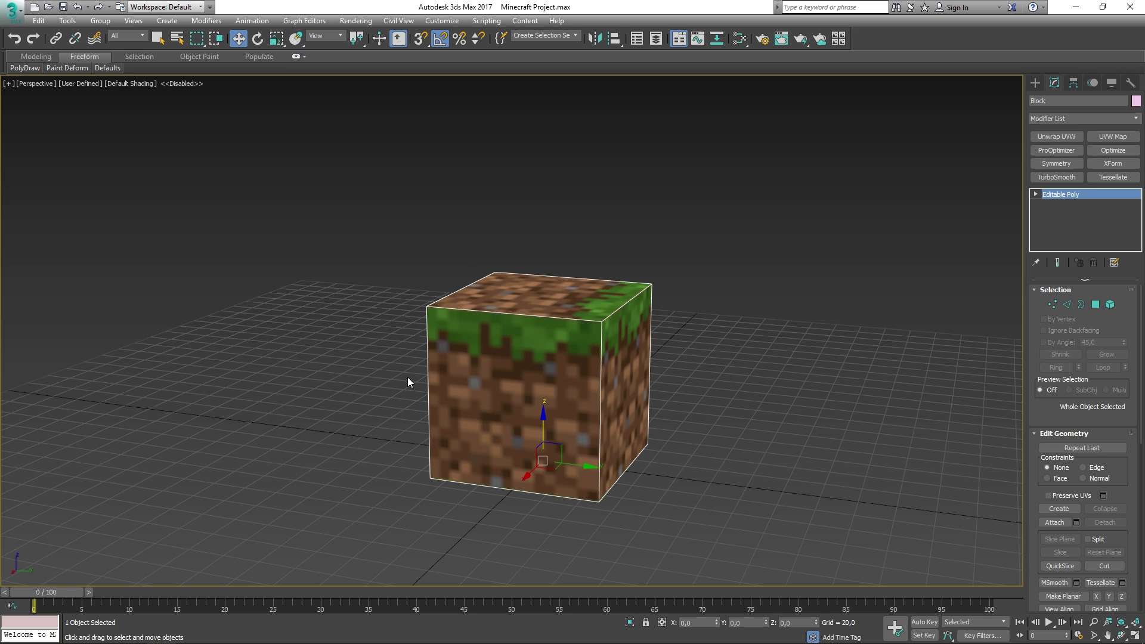
- Add a UVW Map modifier to the Block
left_click(1050, 117)
scroll(1127, 416, "down", 15)
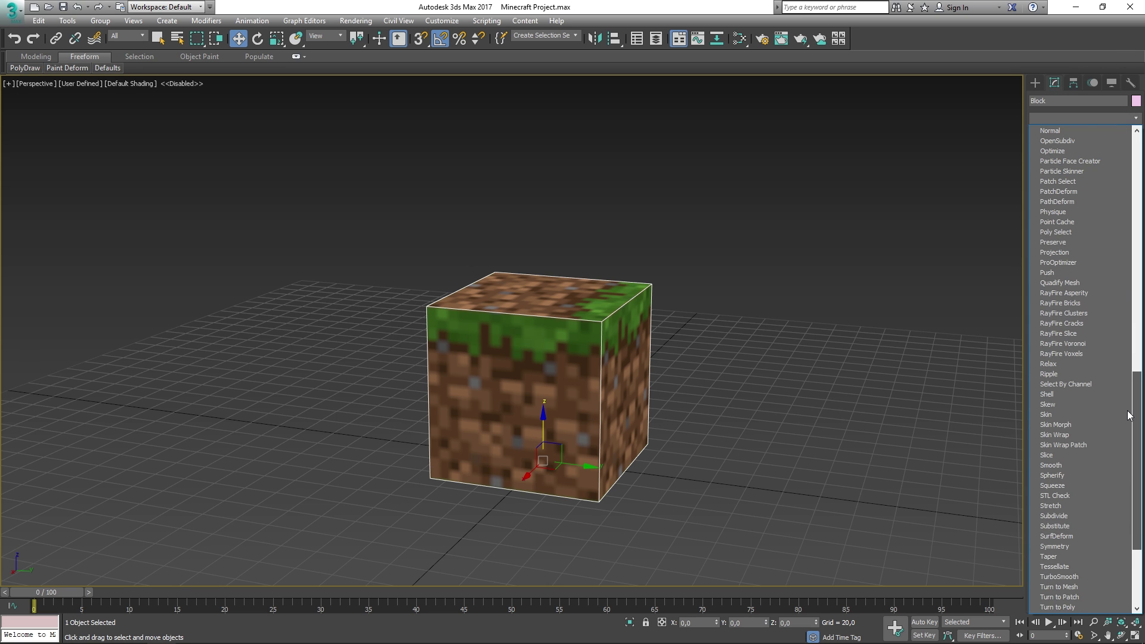
scroll(1127, 416, "down", 4)
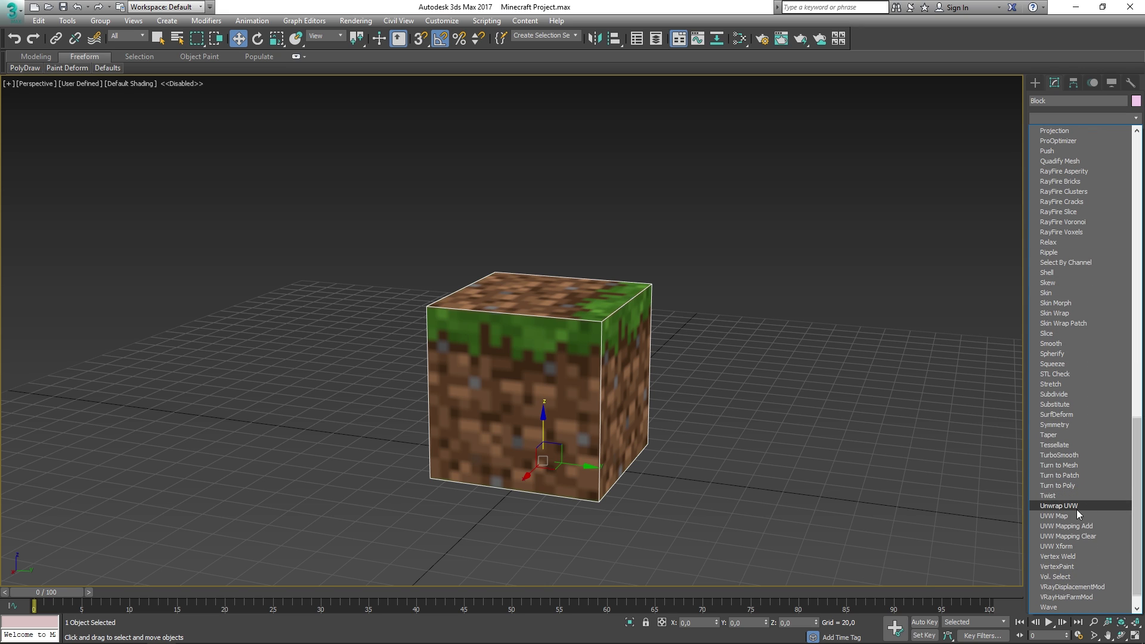
left_click(1054, 516)
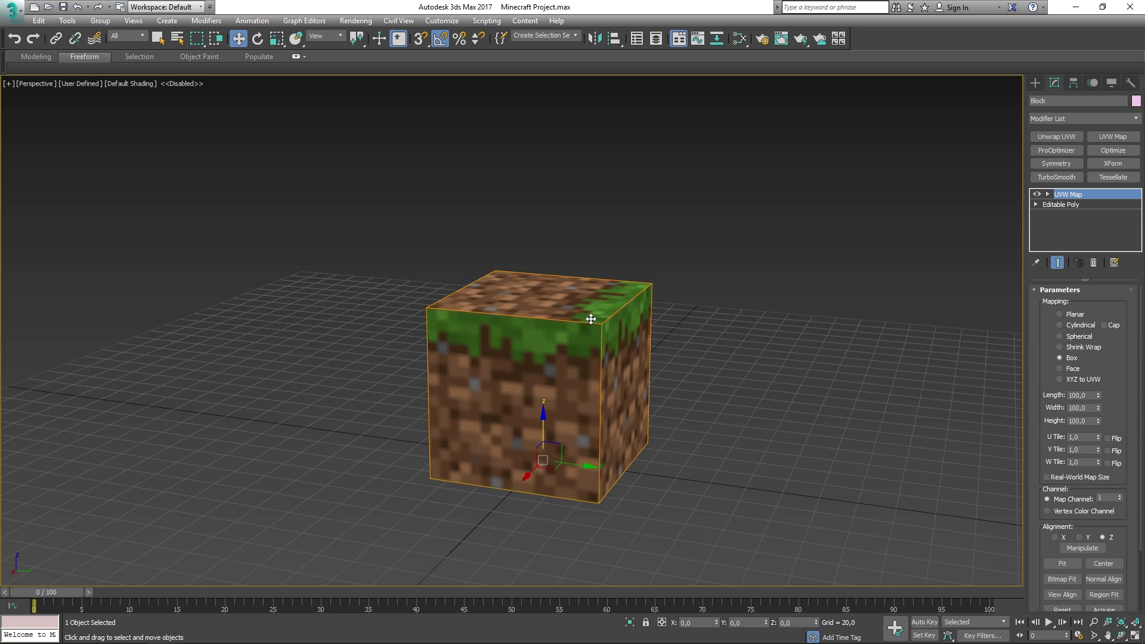
middle_click_drag(591, 319, 645, 335, "alt")
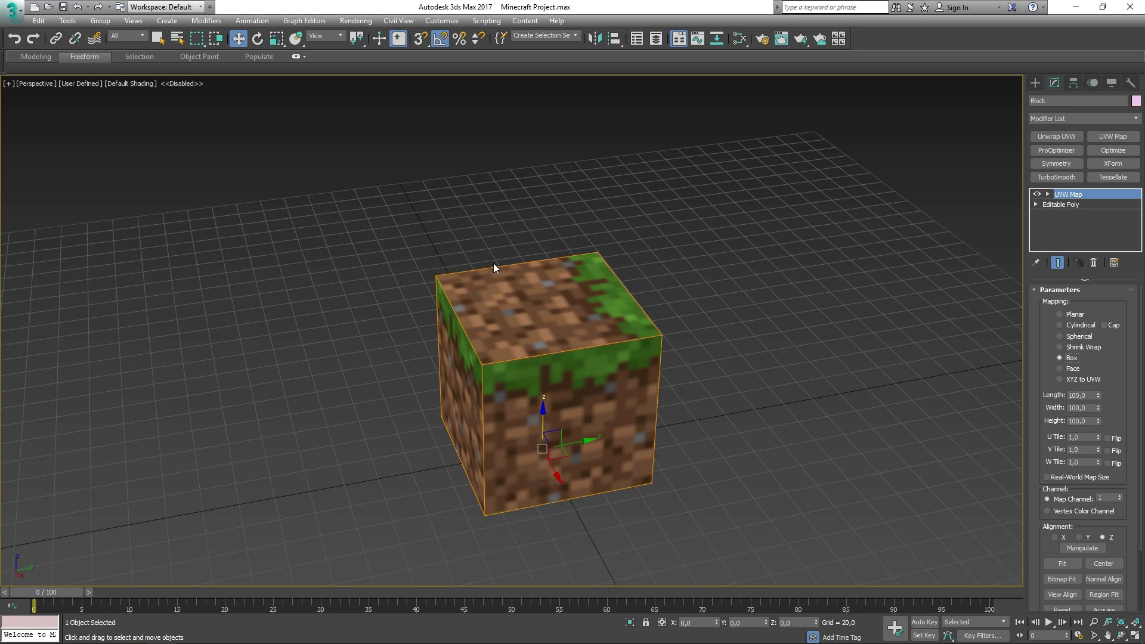
middle_click_drag(655, 353, 792, 320)
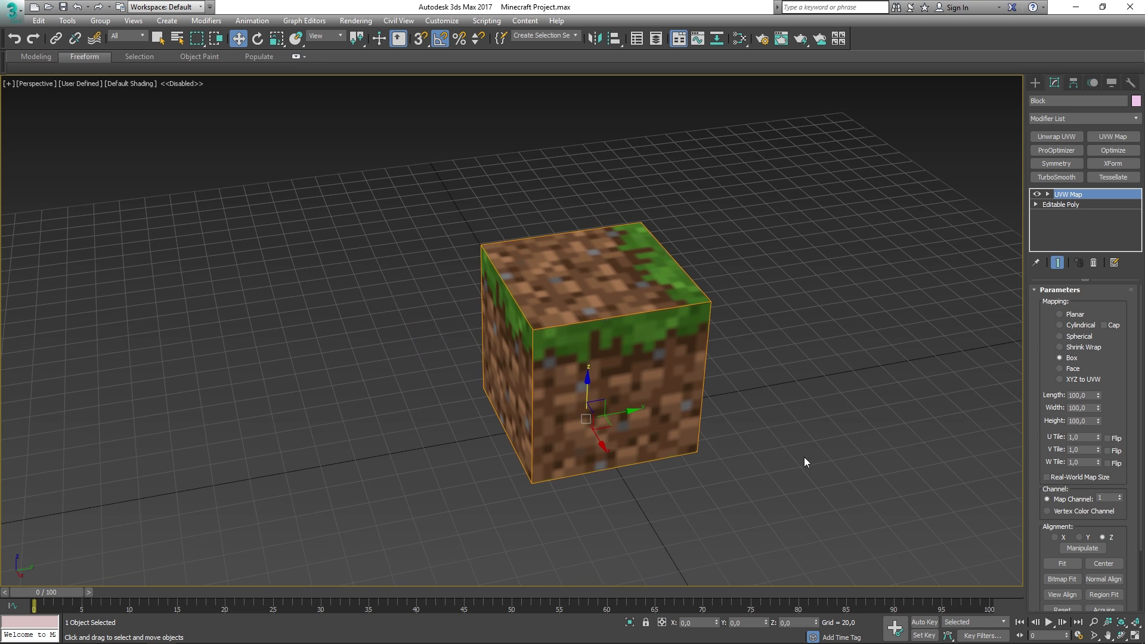
scroll(1035, 402, "down", 3)
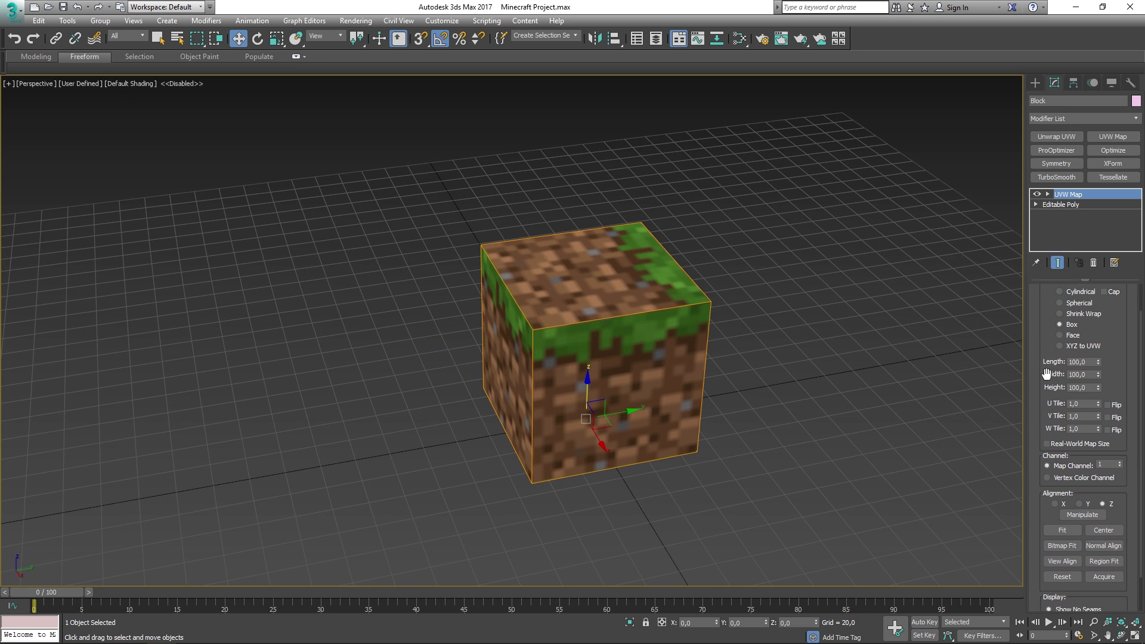
scroll(1037, 401, "down", 1)
scroll(1037, 401, "down", 3)
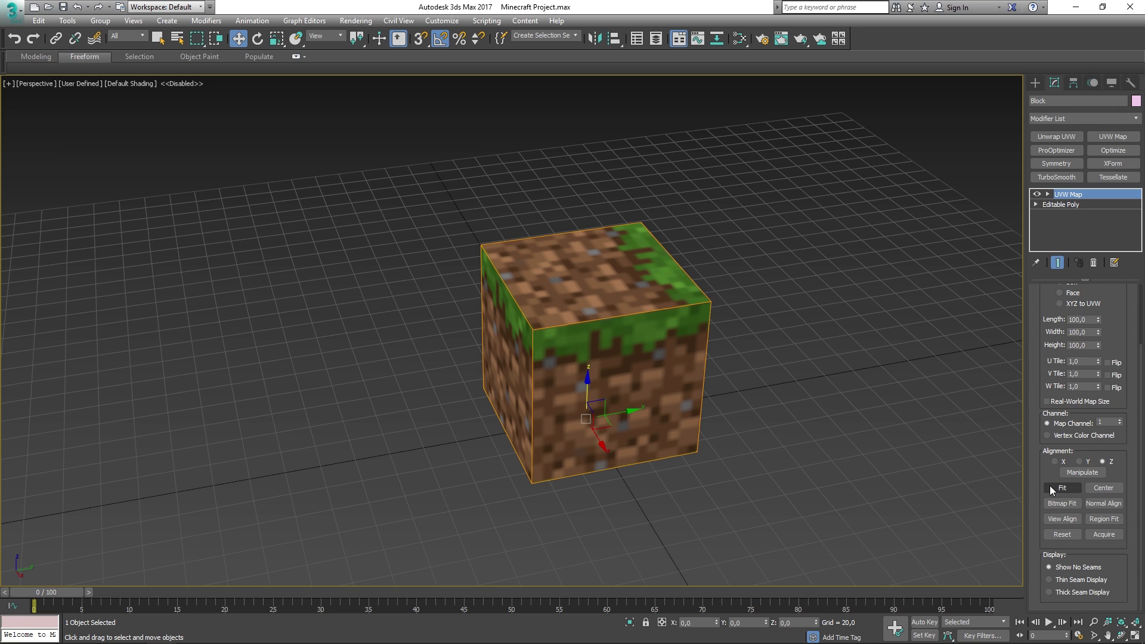
- Try Y and X alignment, return to Z, then collapse UVW Map into Editable Poly
left_click(1079, 462)
left_click(1057, 463)
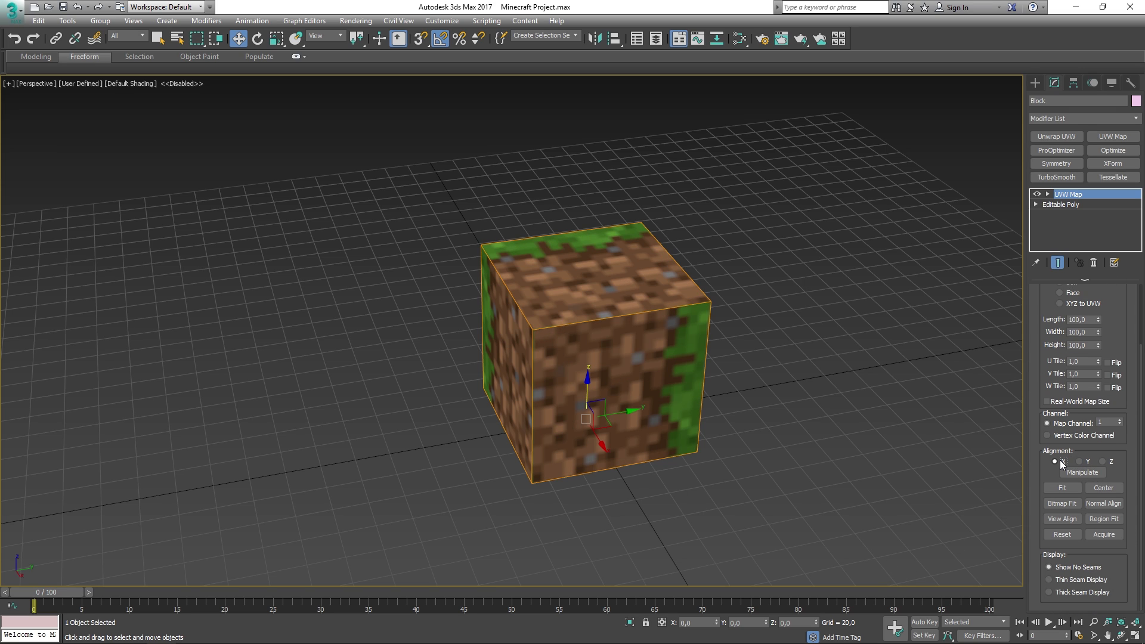
left_click(1103, 462)
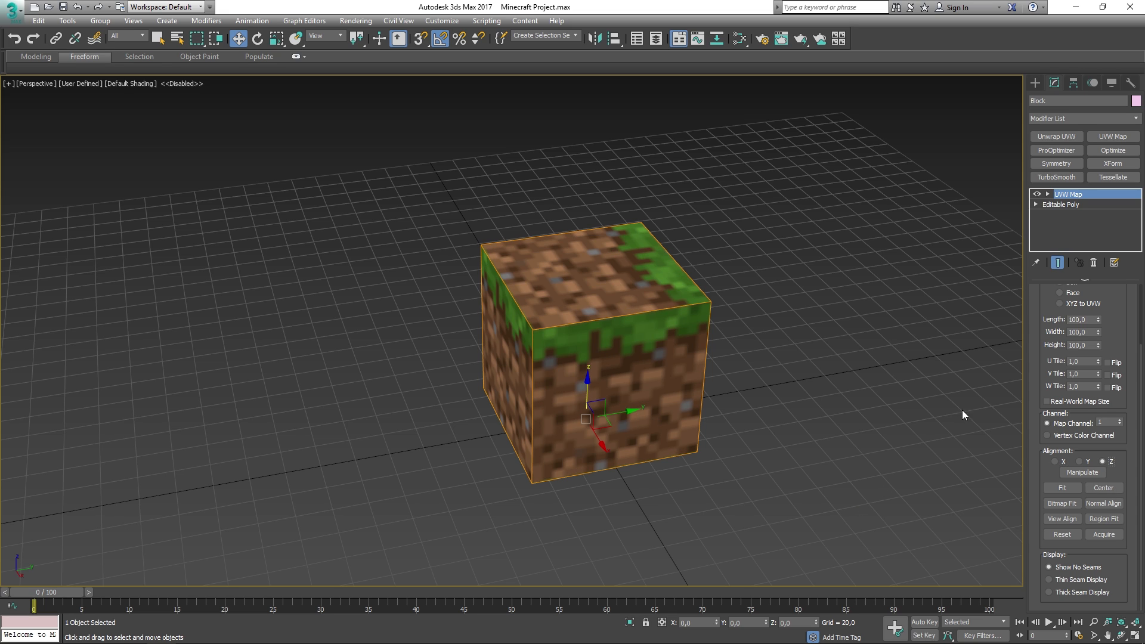
right_click(1076, 197)
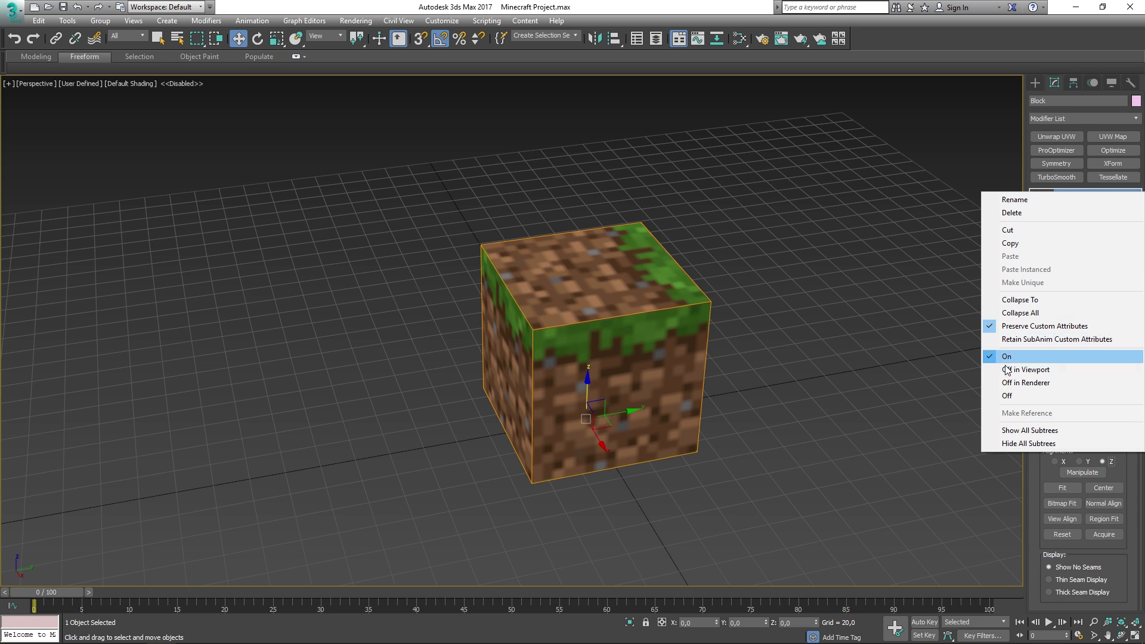
left_click(1040, 299)
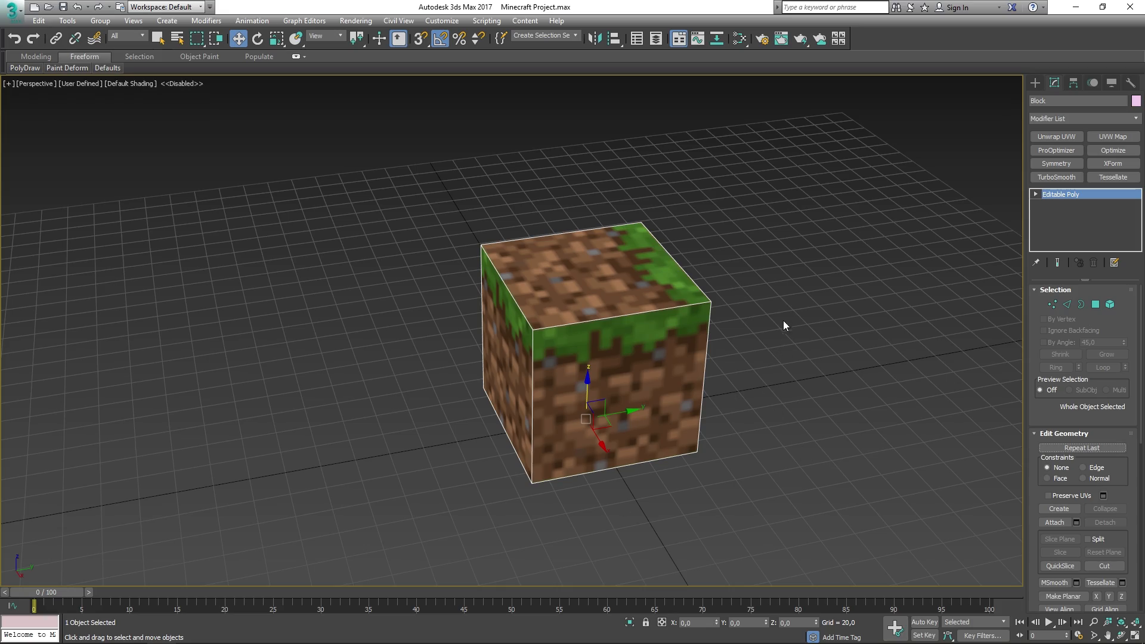
- Reset the Block's Z coordinate to 0, then orbit and pan to inspect it
left_click(778, 344)
left_click(642, 334)
middle_click_drag(641, 335, 654, 373, "alt")
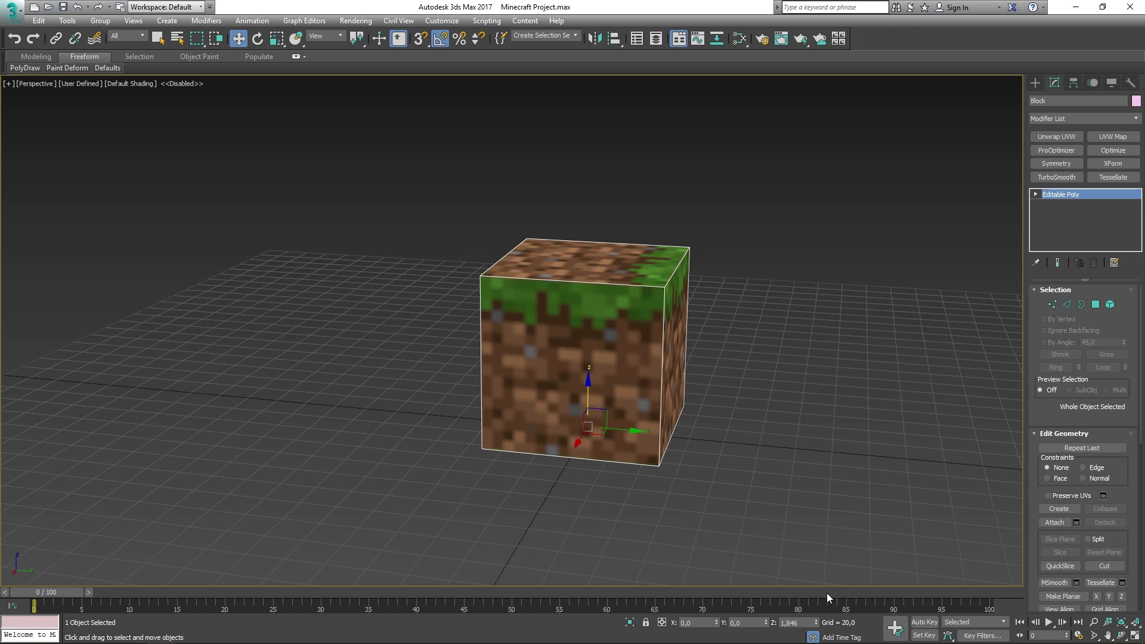
right_click(817, 624)
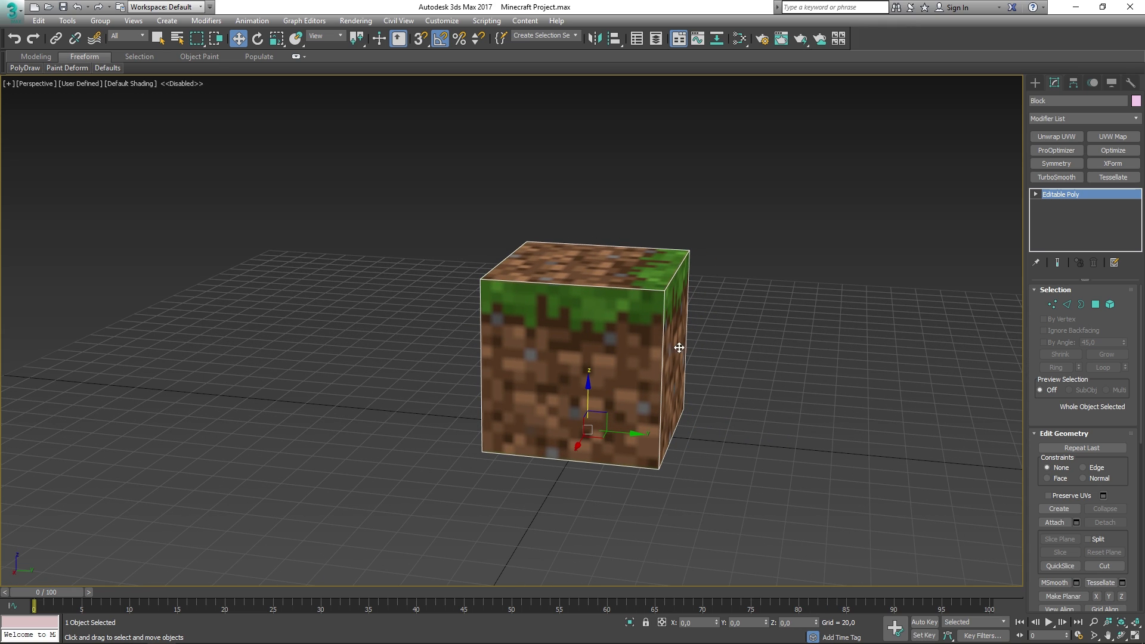
left_click(600, 235)
left_click(575, 295)
middle_click_drag(457, 330, 599, 289, "alt")
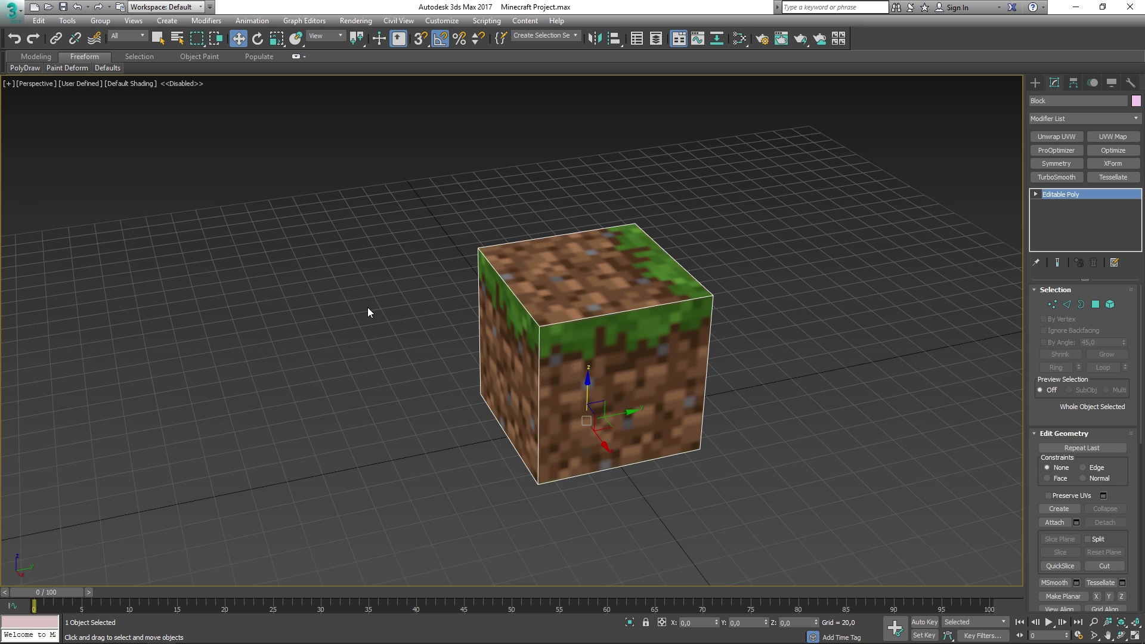
mouse_move(368, 307)
middle_mouse_down()
mouse_move(378, 312)
mouse_move(361, 300)
middle_mouse_up()
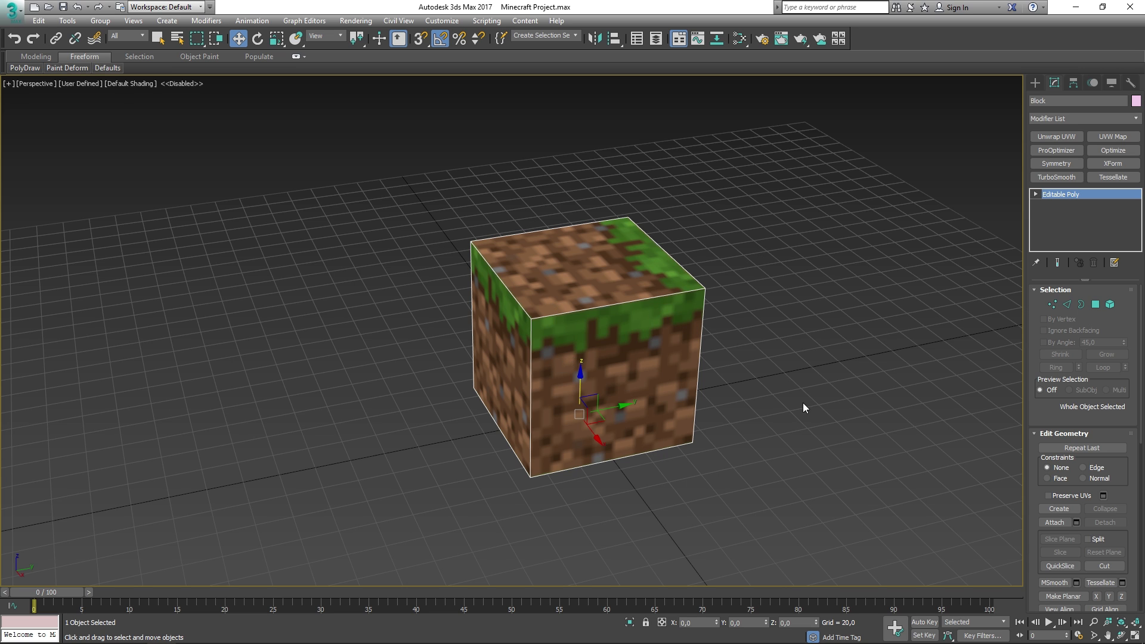
middle_click_drag(619, 235, 615, 233)
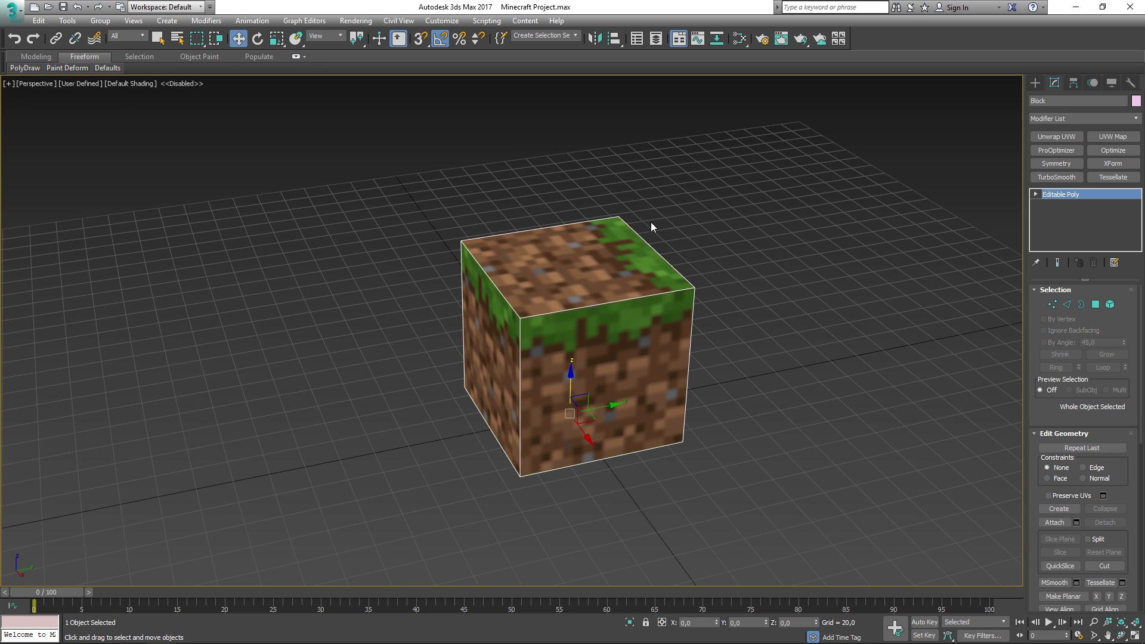
- In the Slate editor, add a Multi/Sub-Object node with Grass Material in slot 1 and Grass Side in slot 2
key("m")
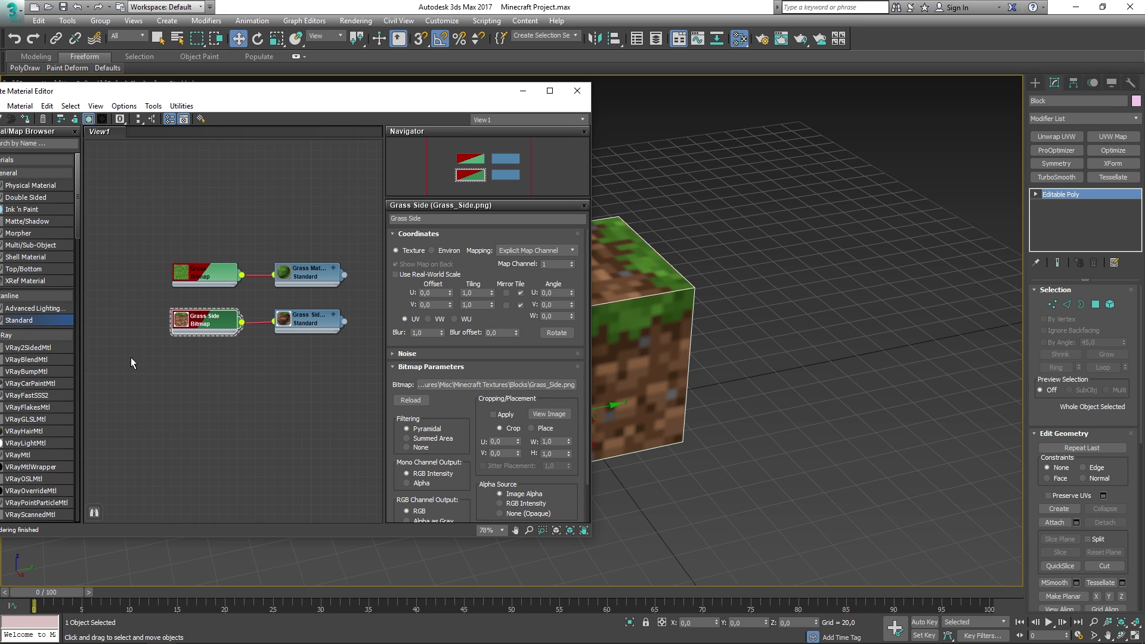
left_click_drag(194, 93, 227, 87)
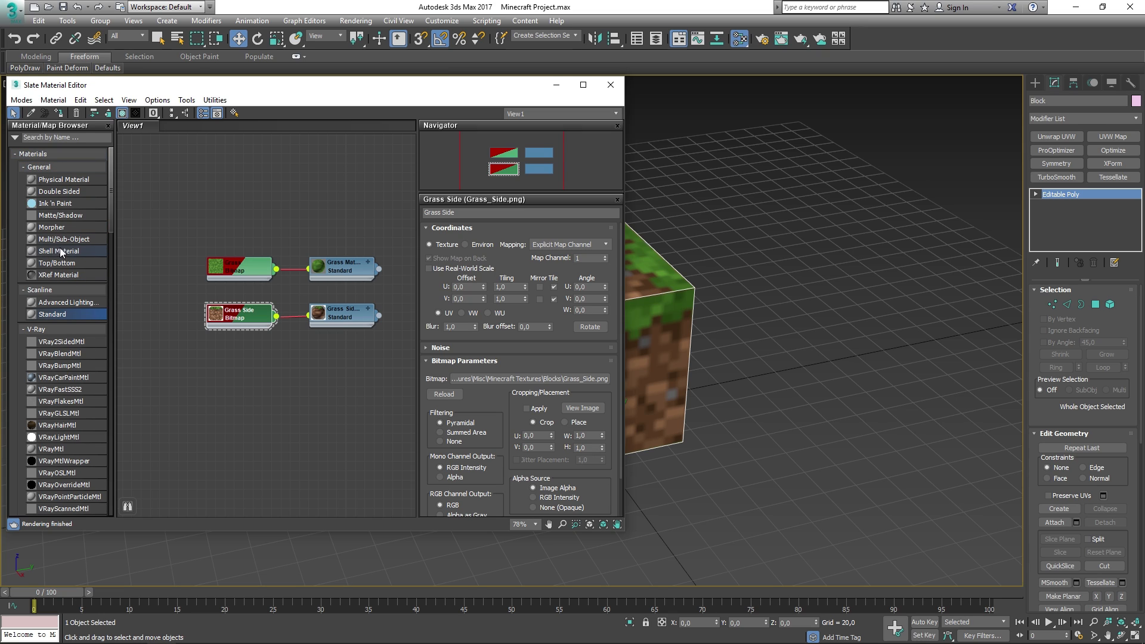
left_click_drag(59, 242, 398, 274)
middle_click_drag(386, 277, 279, 272)
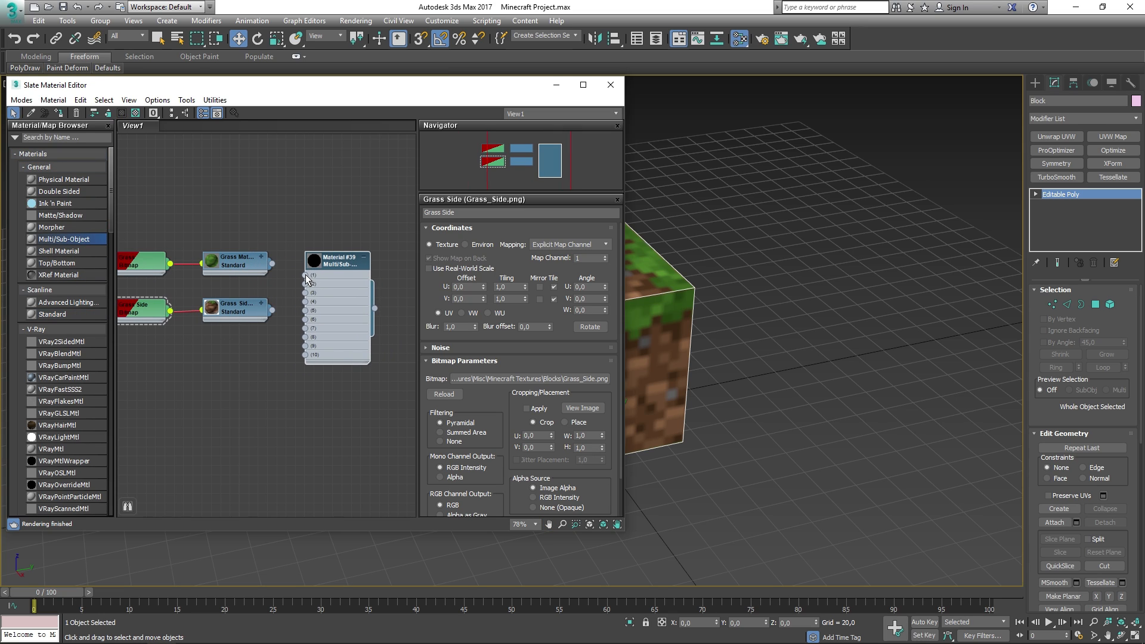
left_click_drag(272, 263, 272, 309)
double_click(342, 263)
- Rename it 'Multi Sui Object Material', set 2 sub-materials, and assign it to the block
left_click(485, 213)
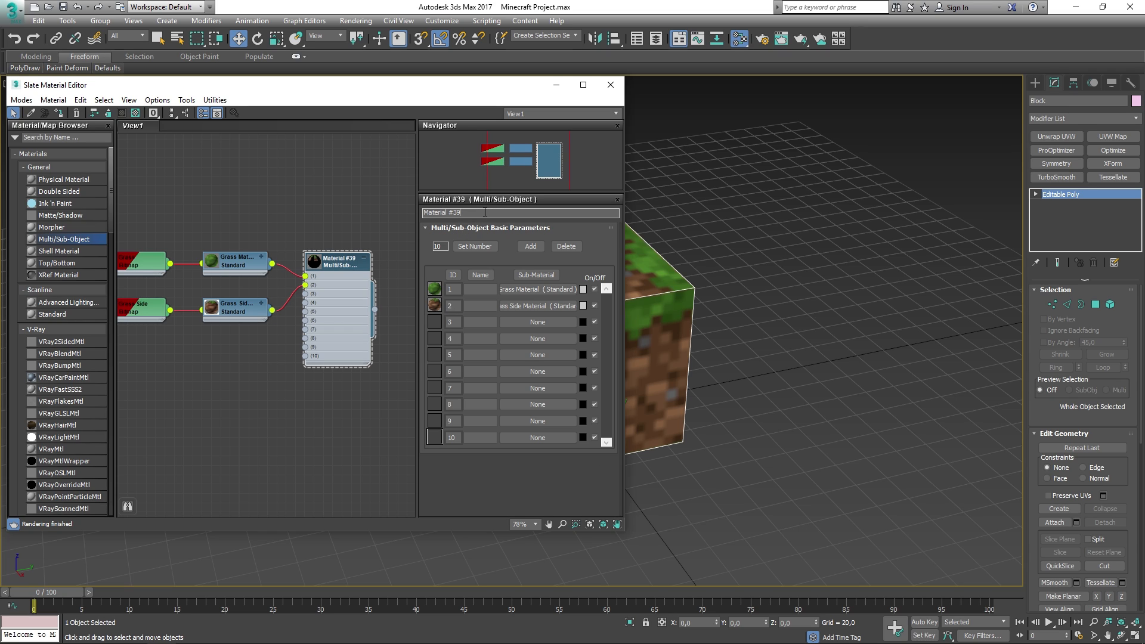
left_click_drag(496, 213, 358, 213)
type("Multi Sui")
type(" Object Material")
key("Return")
left_click(471, 243)
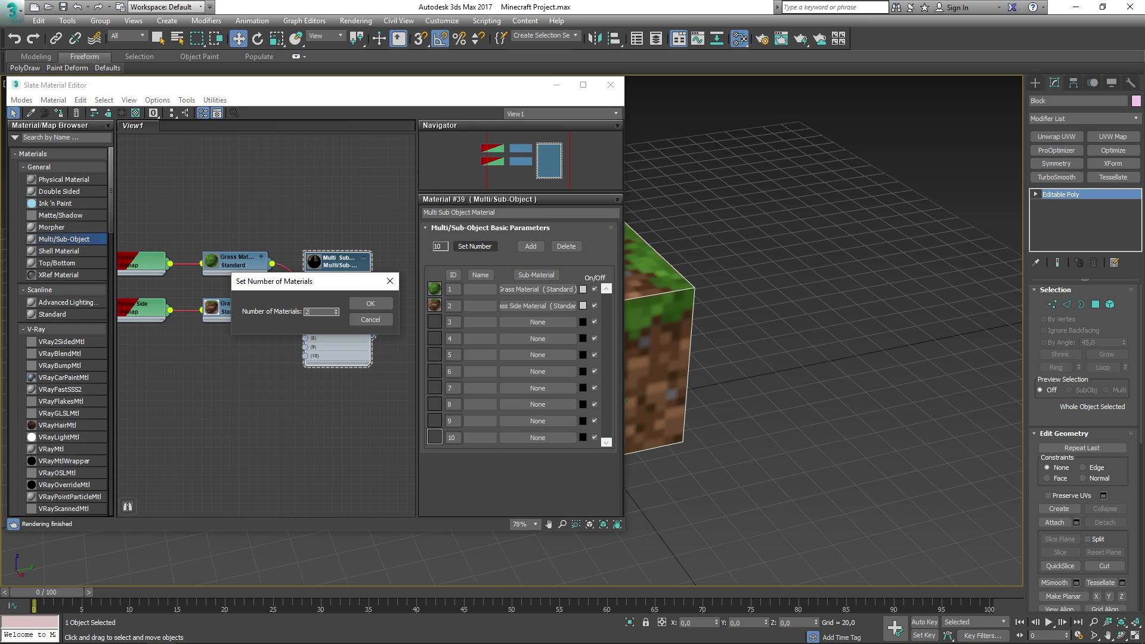
type("2")
left_click(364, 303)
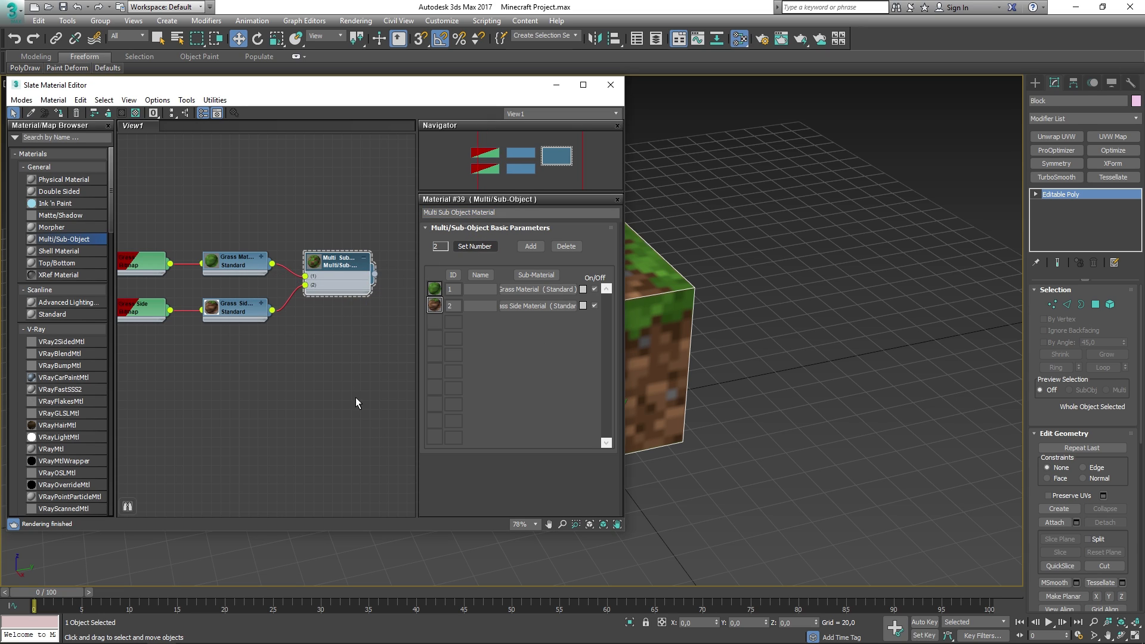
middle_click_drag(295, 331, 328, 319)
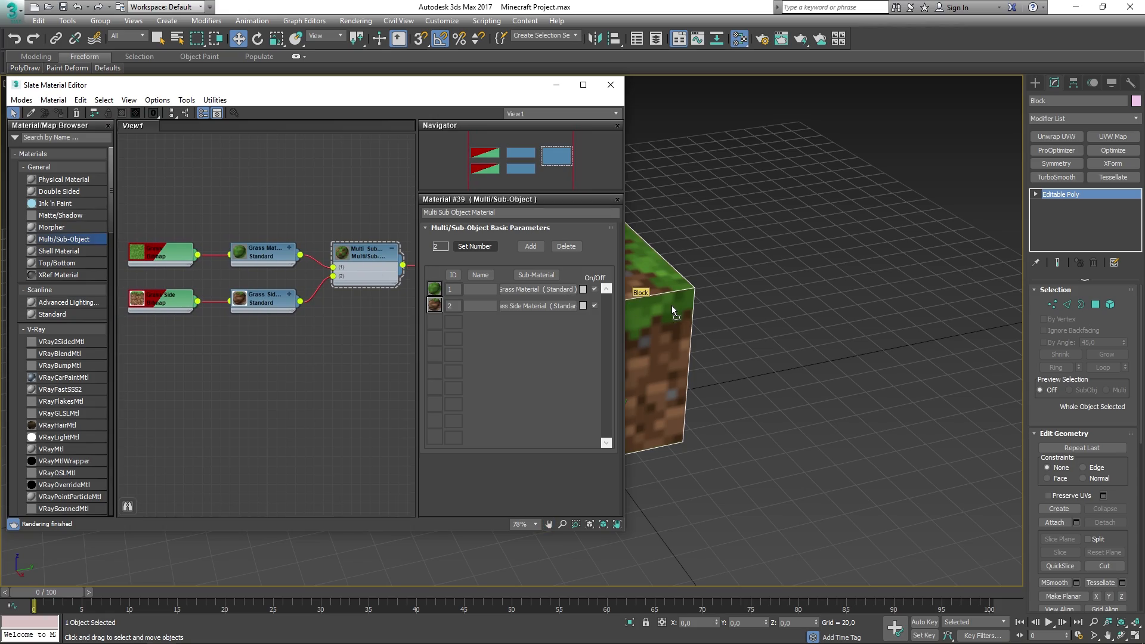
- Close the material editor, orbit to inspect the block's grass top and sides, then select it
left_click(610, 85)
left_click(737, 340)
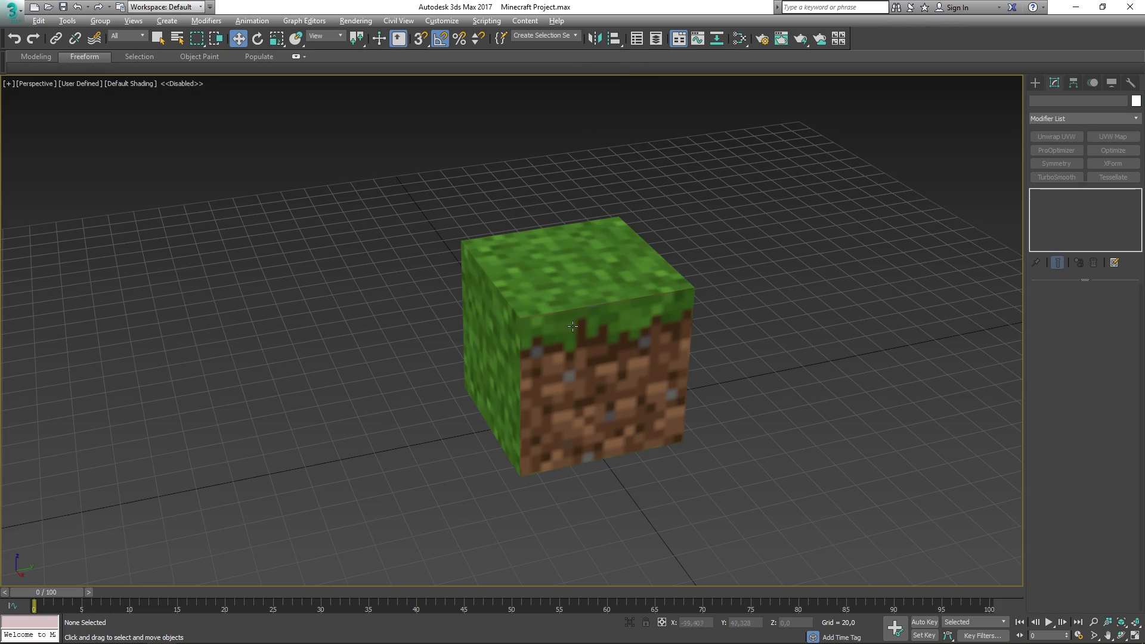
middle_click_drag(685, 334, 493, 266, "alt")
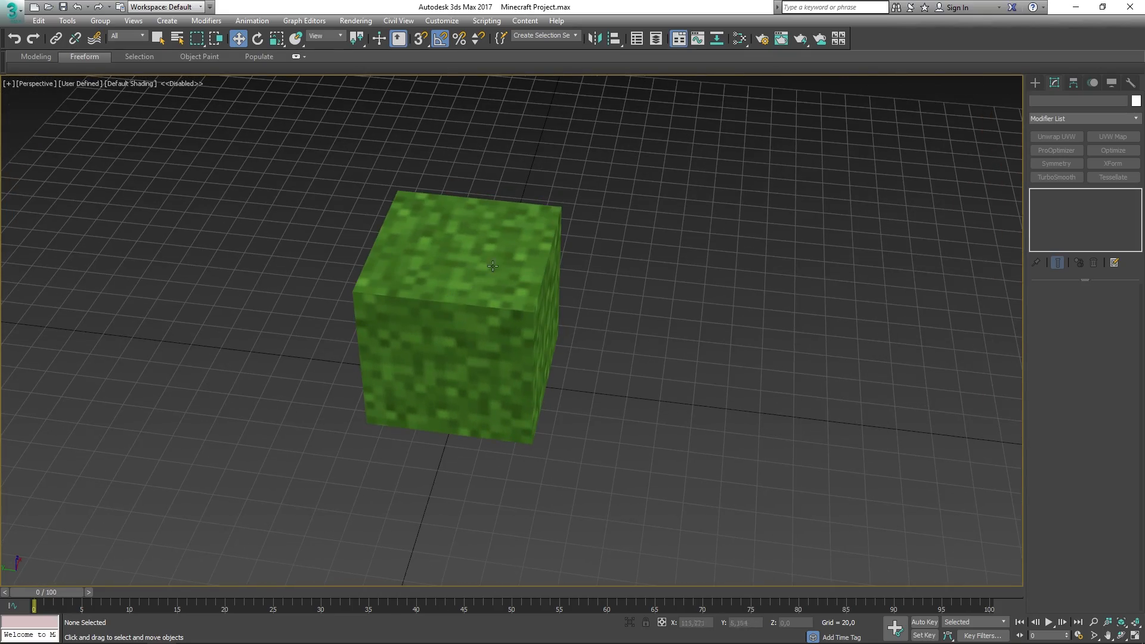
middle_click_drag(561, 386, 468, 222, "alt")
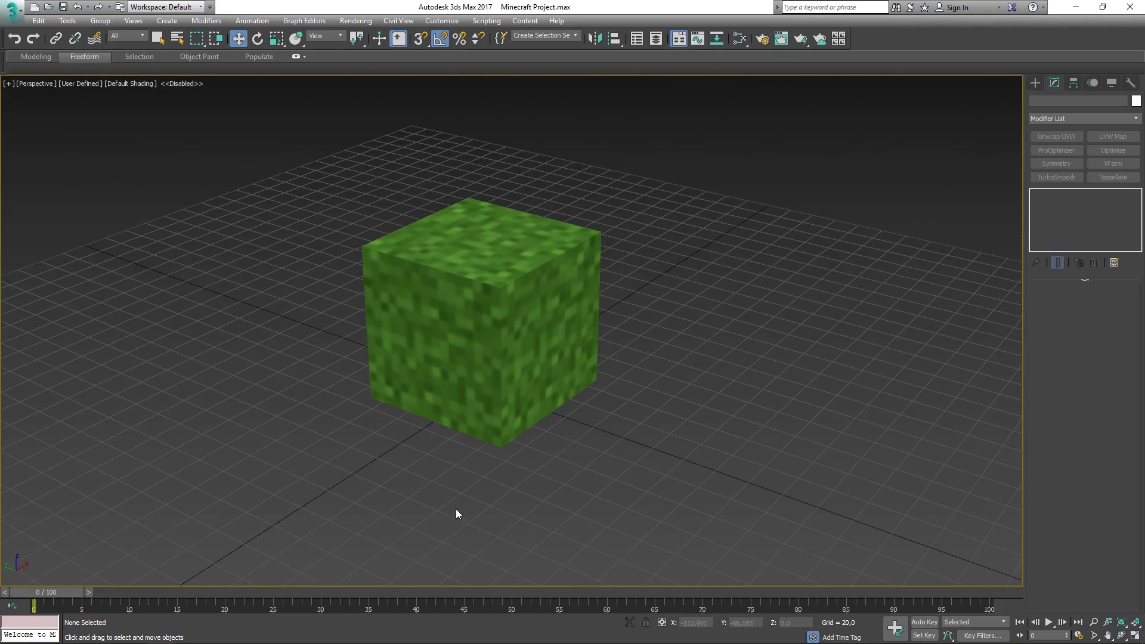
middle_click_drag(496, 264, 549, 197, "alt")
middle_click_drag(521, 261, 591, 334, "alt")
middle_click_drag(591, 334, 573, 319)
left_click(543, 287)
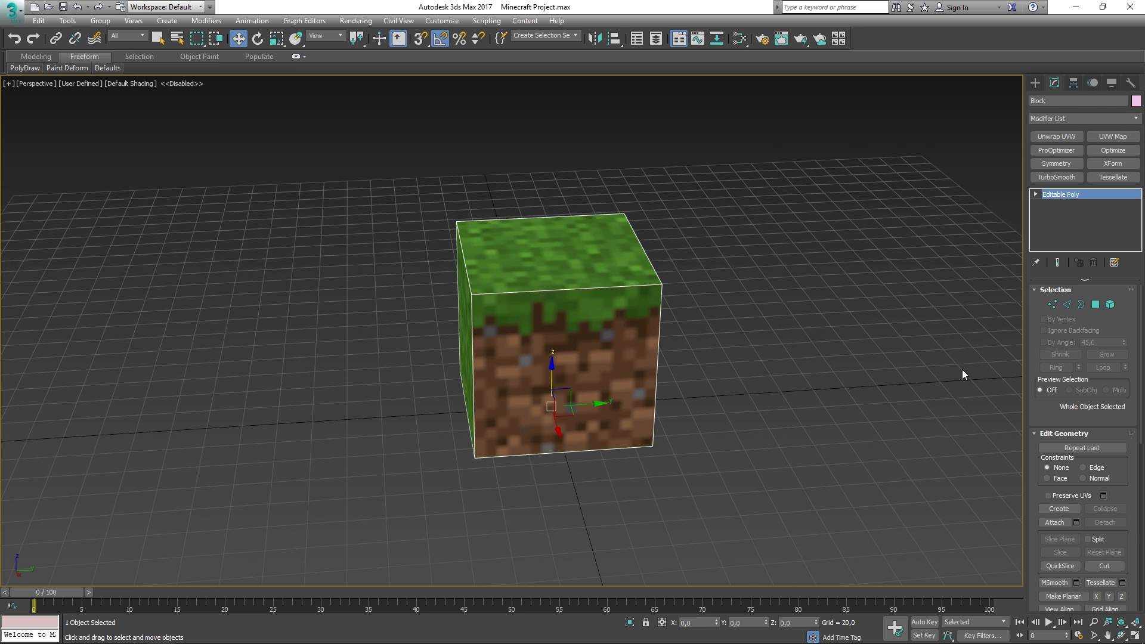
- Select the whole block in Element mode and clear all its smoothing groups
left_click(1110, 304)
left_click_drag(790, 509, 432, 190)
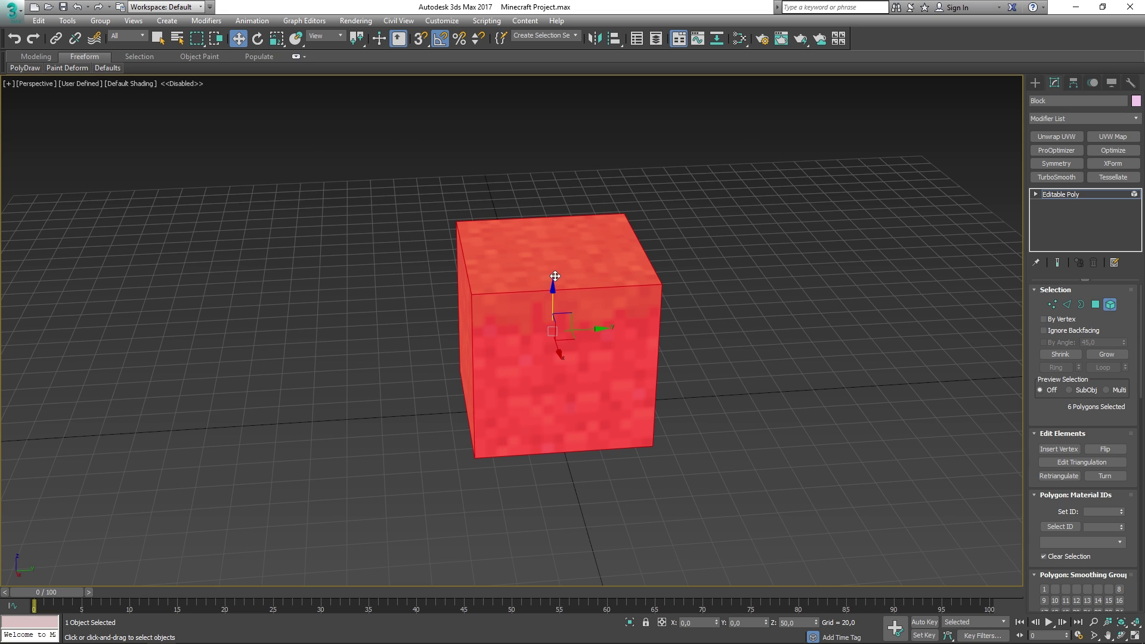
scroll(1034, 406, "down", 4)
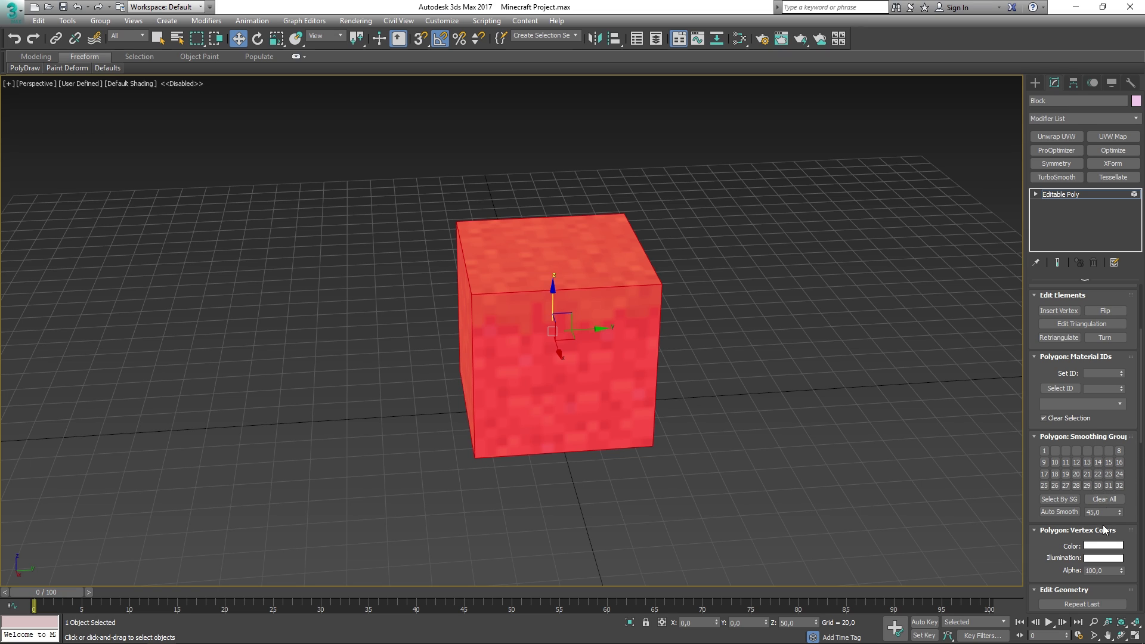
left_click(1104, 500)
left_click_drag(1045, 556, 1039, 511)
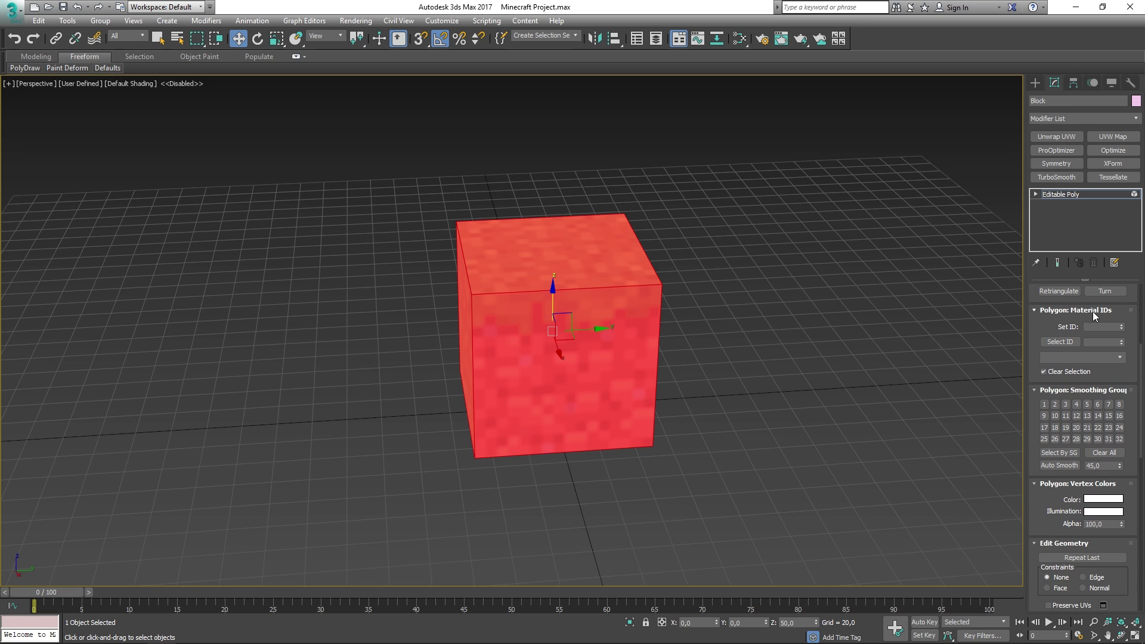
- Give every face material ID 1 and return to object level
left_click(1090, 327)
type("1")
key("Return")
left_click(1060, 194)
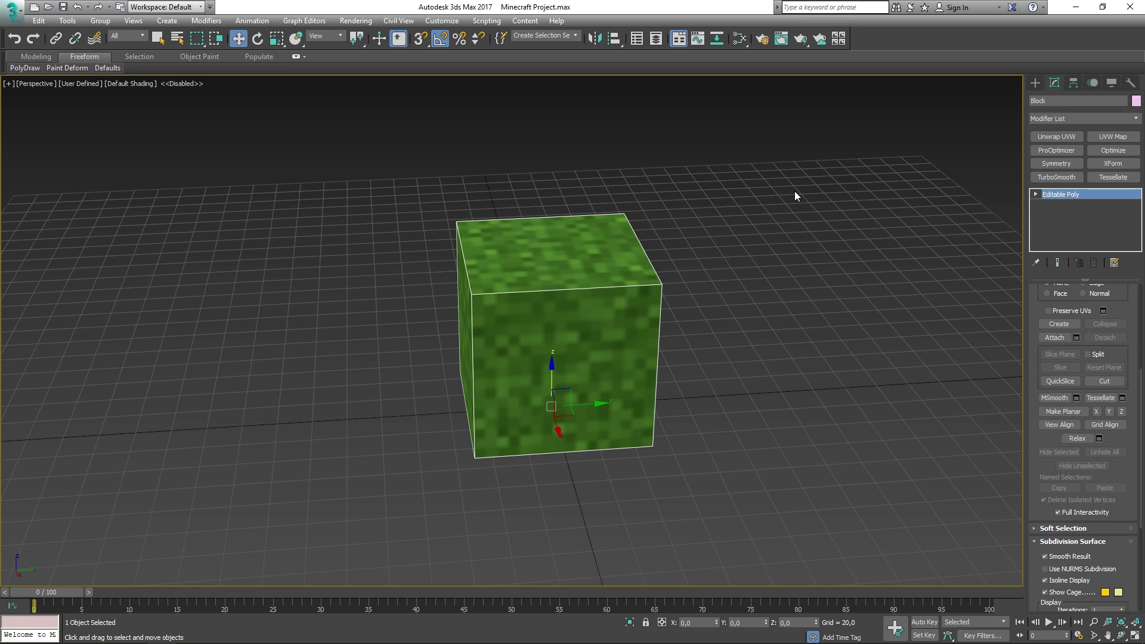
left_click(693, 245)
key("m")
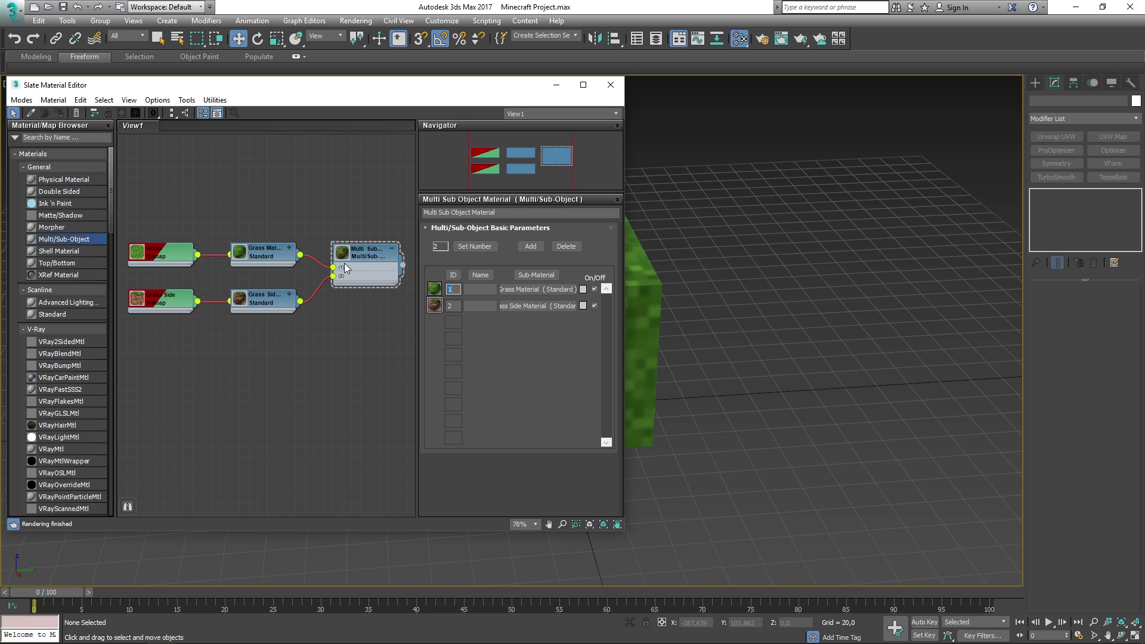
middle_click_drag(754, 276, 910, 287)
- Select all of the block's faces except the top in Polygon mode
left_click(610, 84)
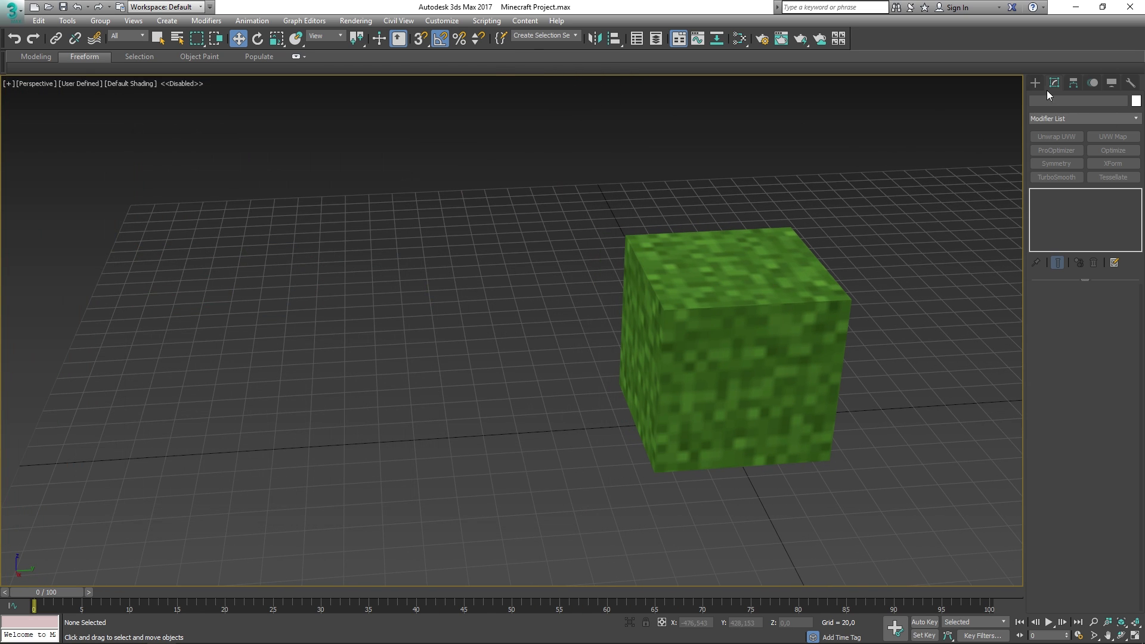
left_click(1036, 83)
left_click(745, 268)
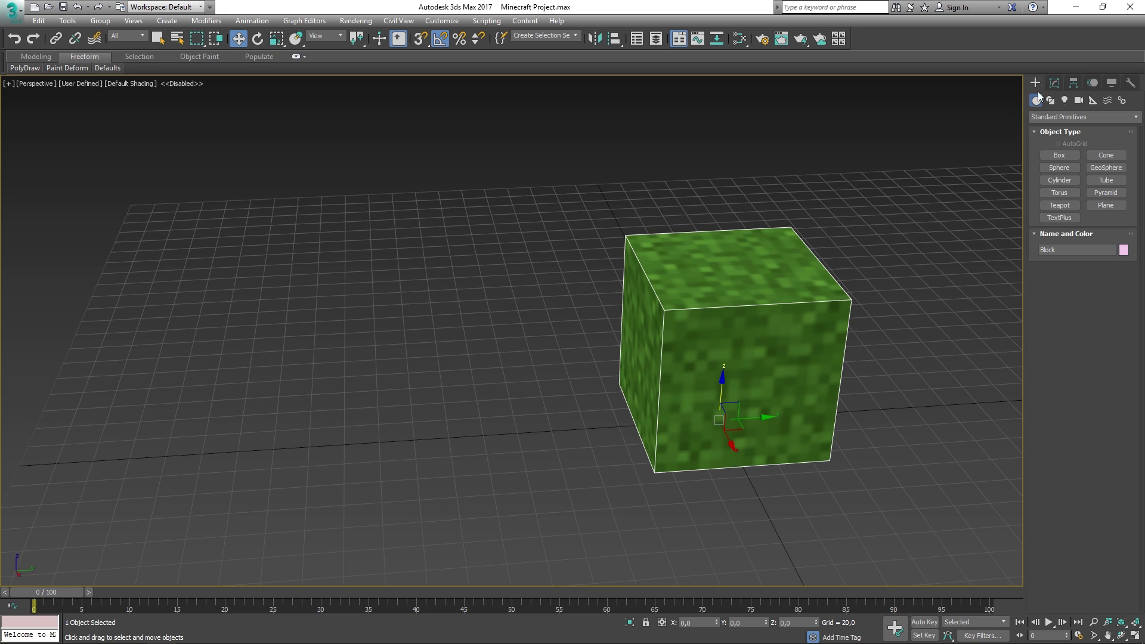
left_click(1055, 83)
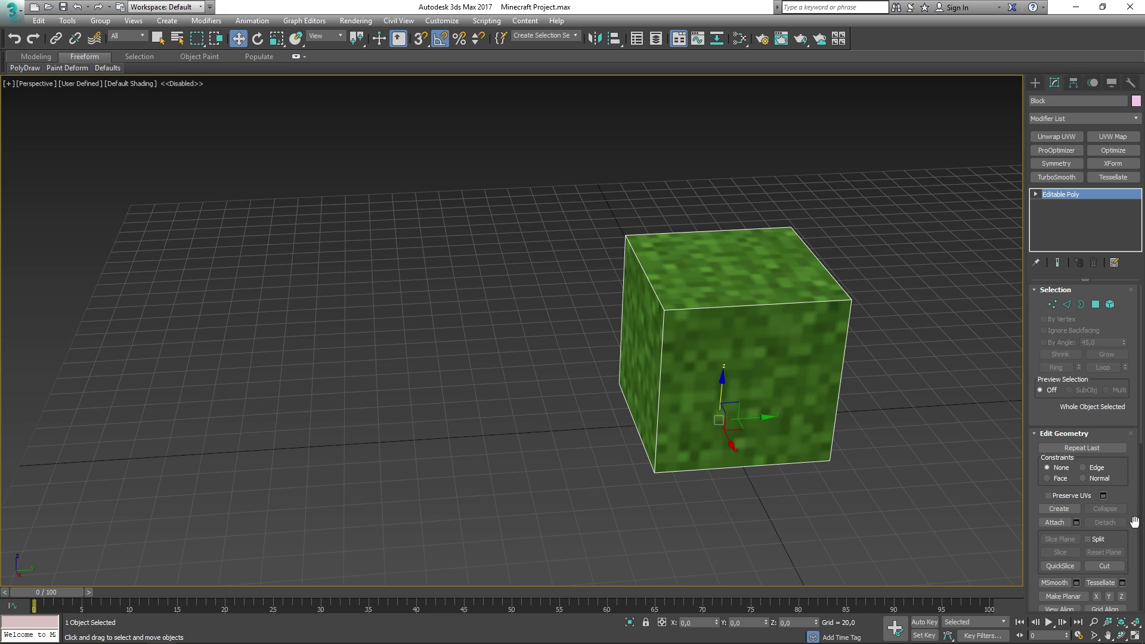
left_click(1097, 306)
middle_click_drag(835, 388, 591, 277, "alt")
left_click_drag(395, 307, 364, 292, "alt")
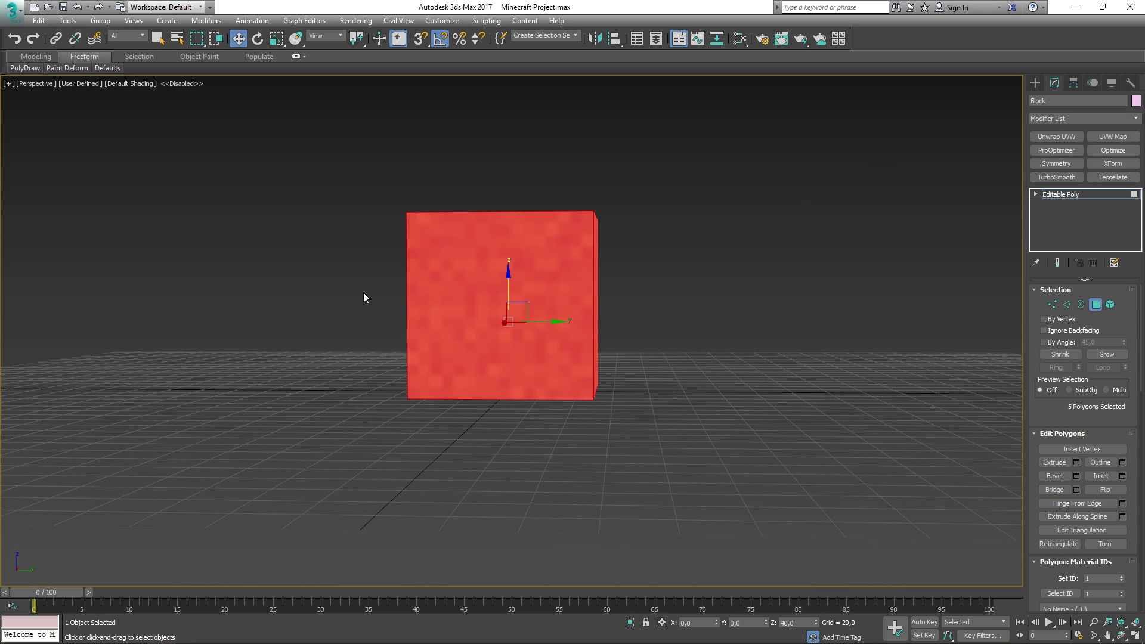
mouse_move(663, 297)
middle_mouse_down("alt")
mouse_move(774, 314)
mouse_move(751, 301)
mouse_move(667, 310)
middle_mouse_up("alt")
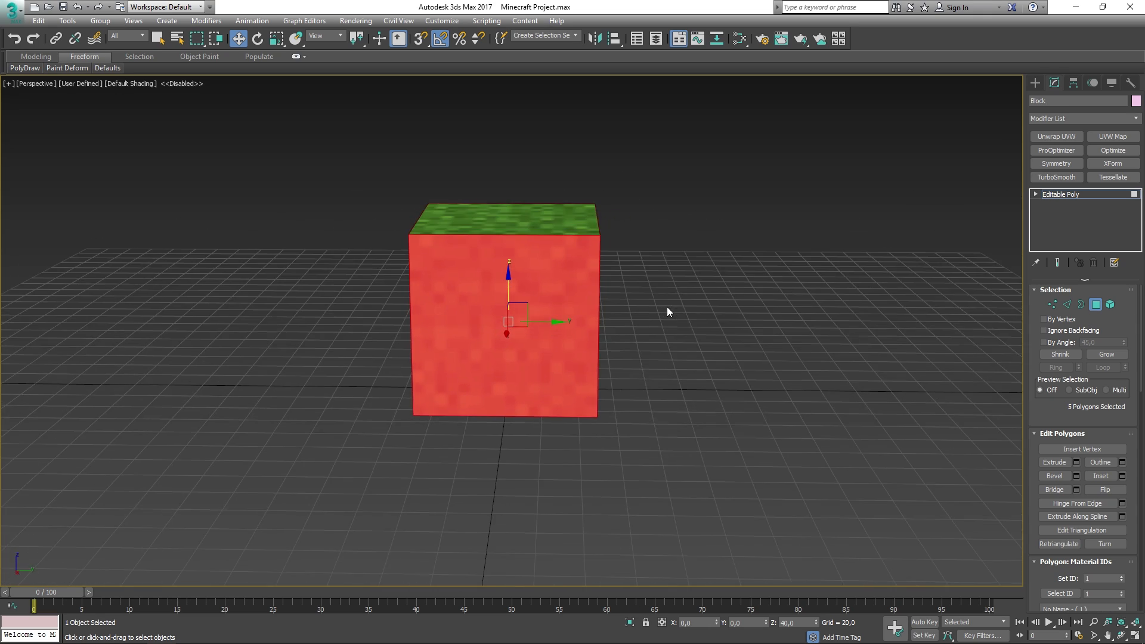
- Set material ID 2 on the selected faces and exit polygon editing
left_click_drag(1129, 417, 1090, 207)
left_click_drag(1132, 491, 1131, 536)
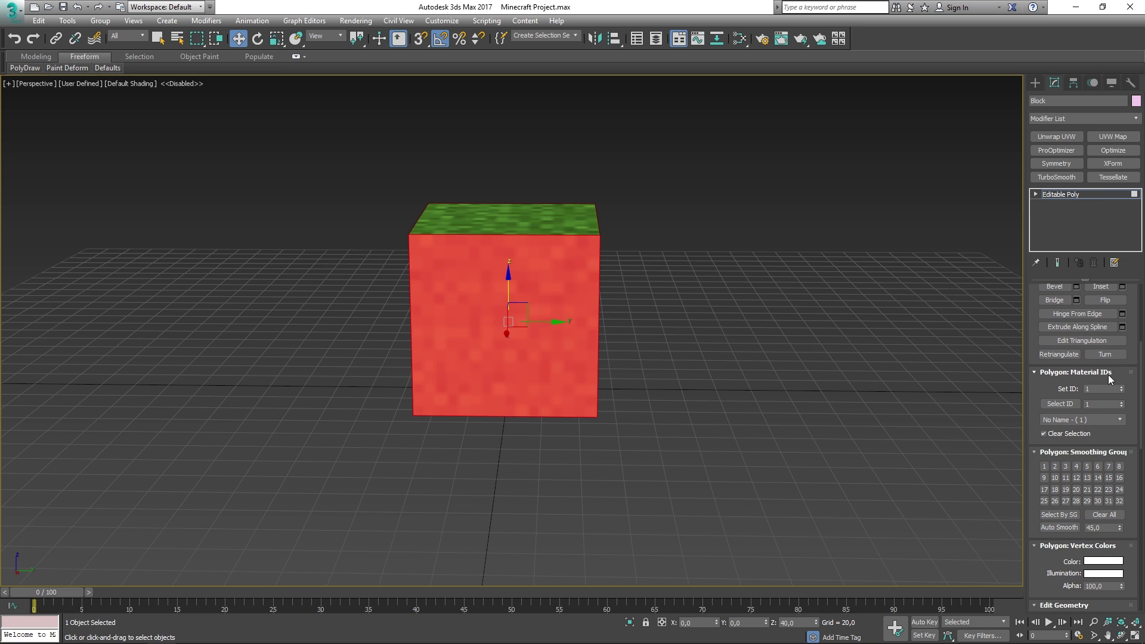
left_click(1097, 389)
type("2")
key("Return")
left_click(1054, 194)
- Orbit around the finished grass cube to inspect it, then reselect the block
left_click(679, 238)
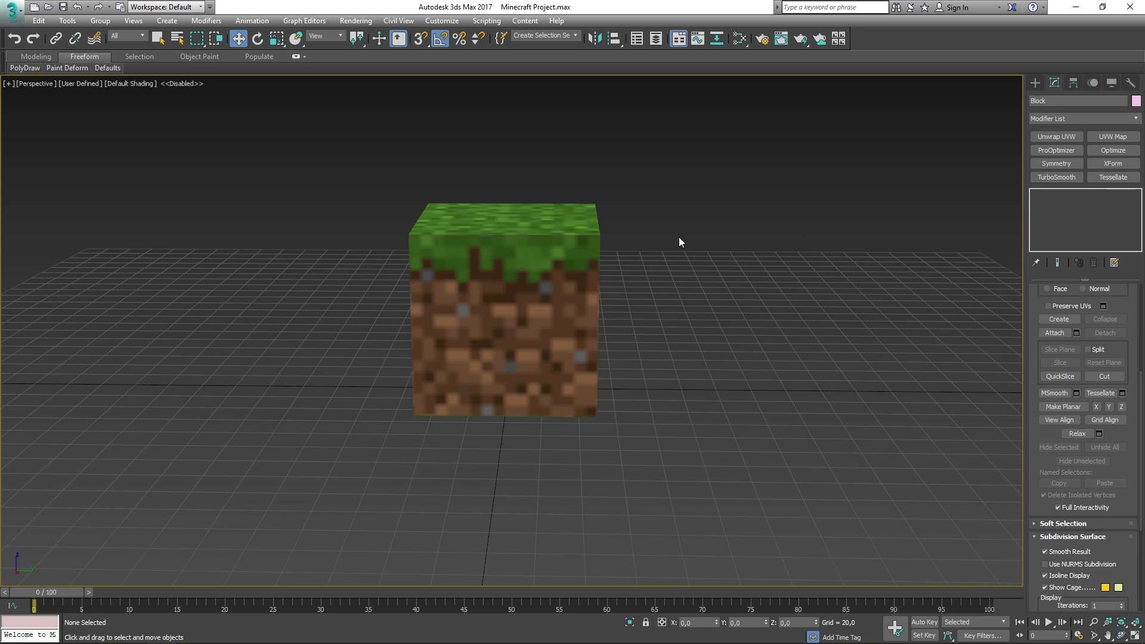
middle_click_drag(651, 246, 734, 346, "alt")
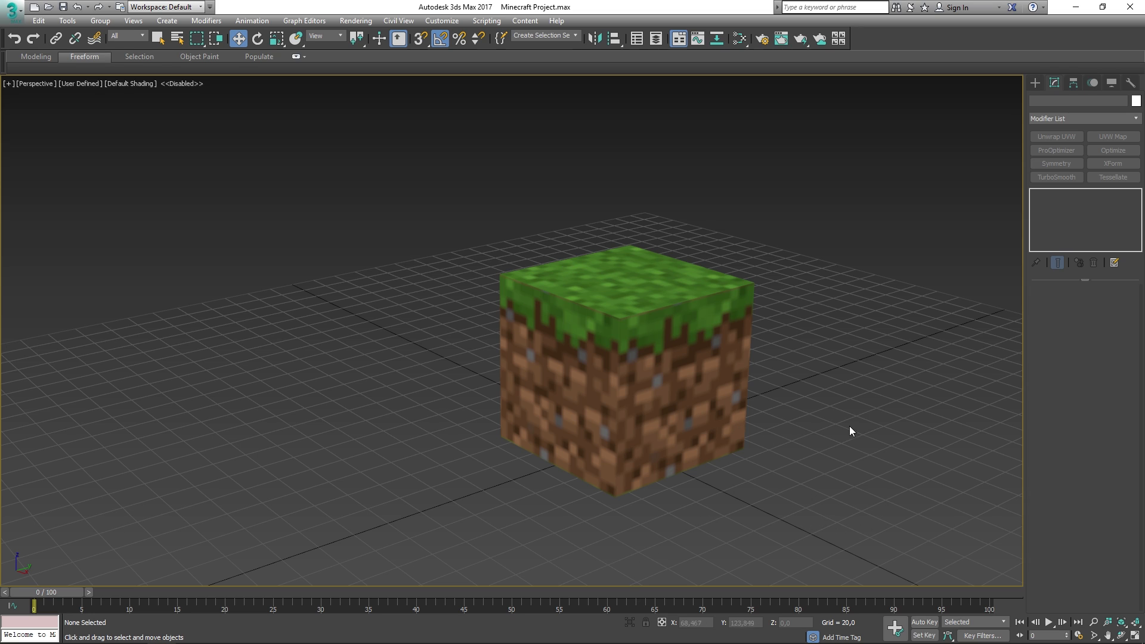
left_click(664, 469)
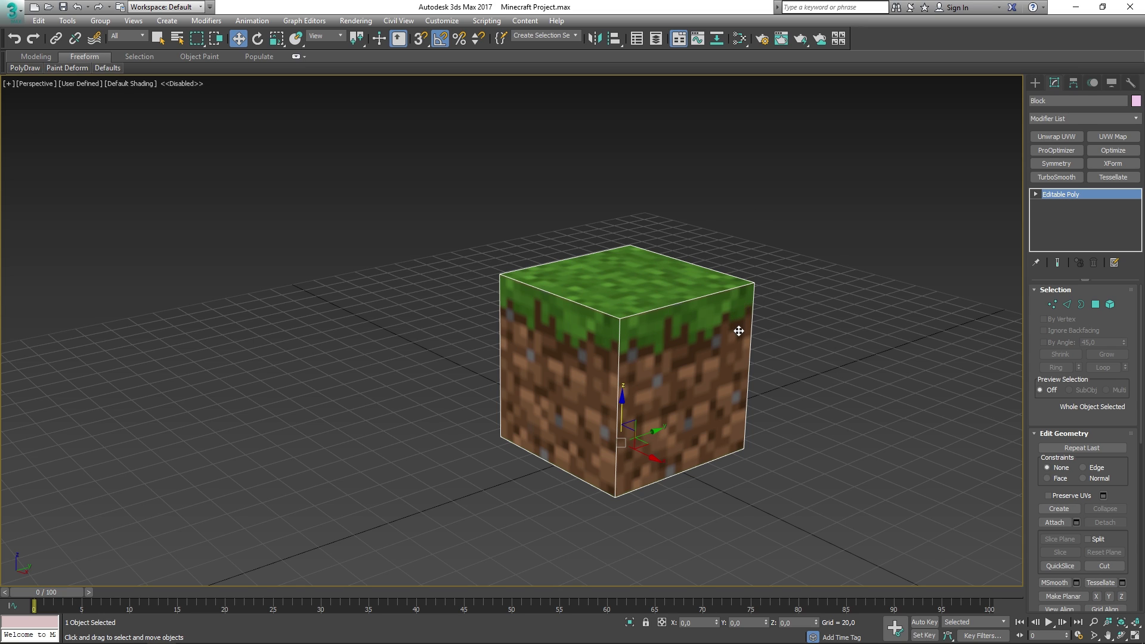
- Raise the Multi/Sub-Object material's sub-material count to 3
key("m")
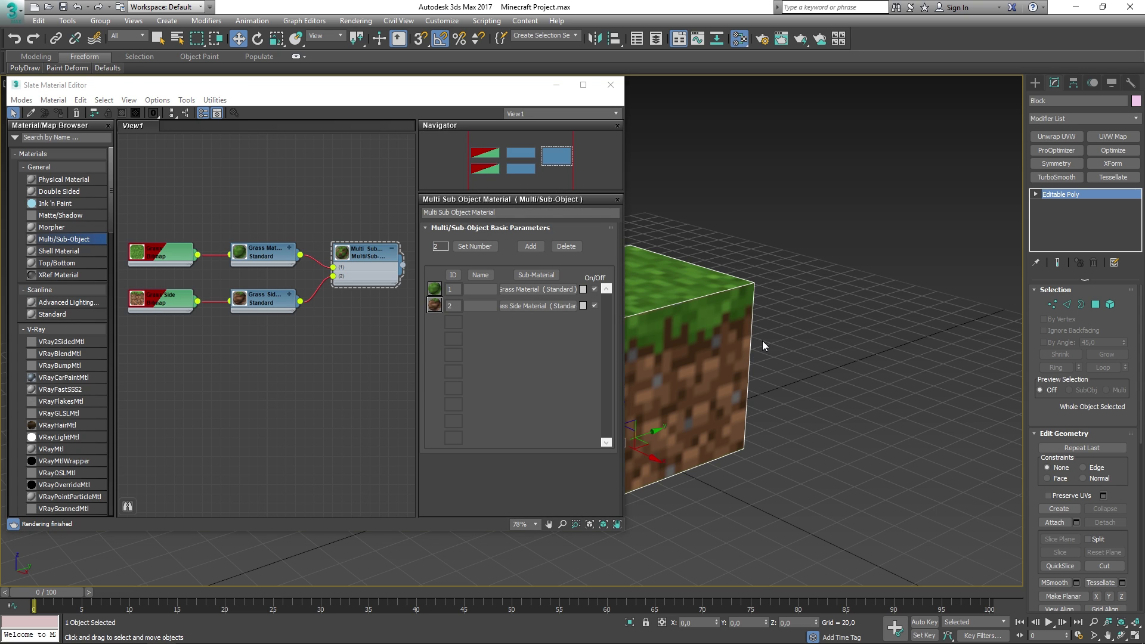
middle_click_drag(762, 342, 847, 354)
left_click_drag(540, 91, 532, 106)
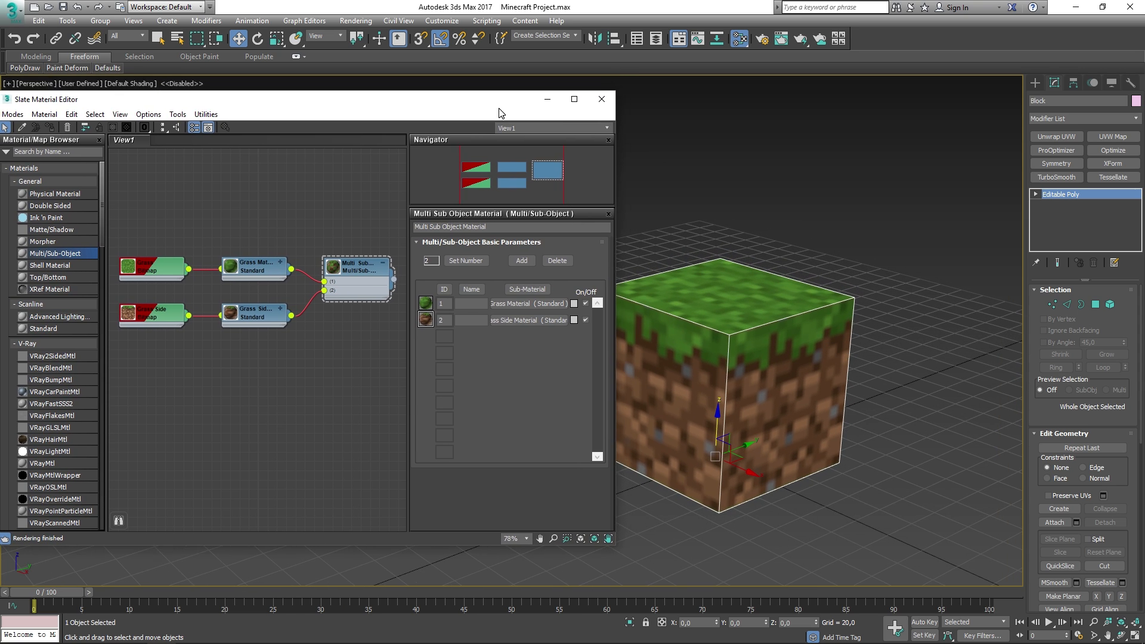
middle_click_drag(894, 381, 803, 281, "alt")
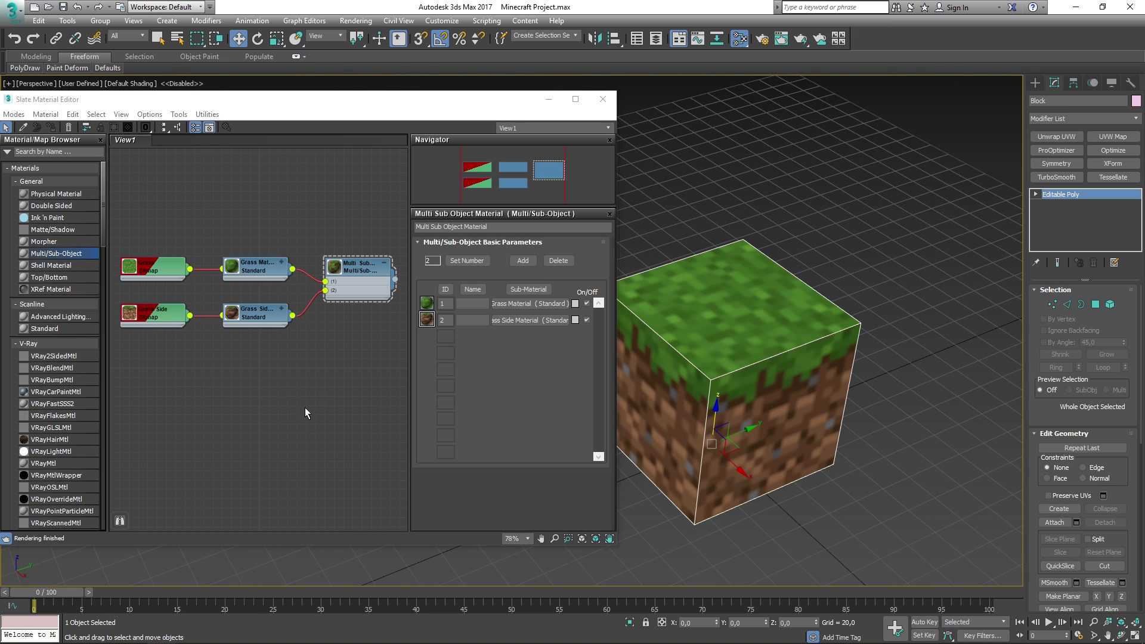
left_click(365, 268)
left_click(466, 260)
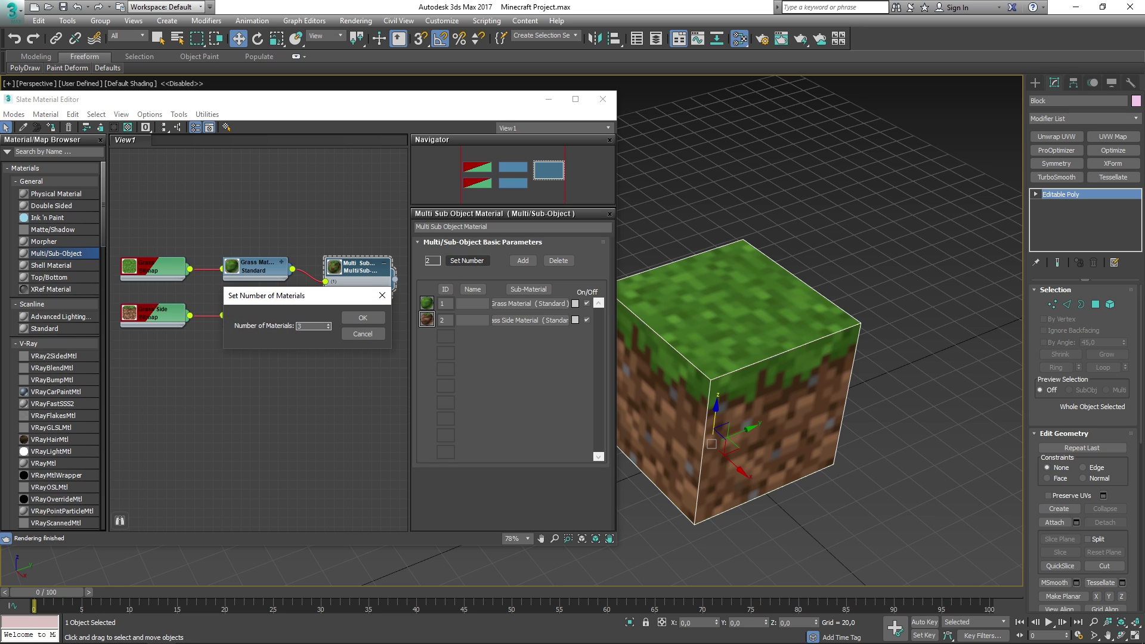
left_click(363, 318)
- Place the new sub-material node under Grass Side and name it 'Grass Bottom'
left_click_drag(241, 238, 262, 339)
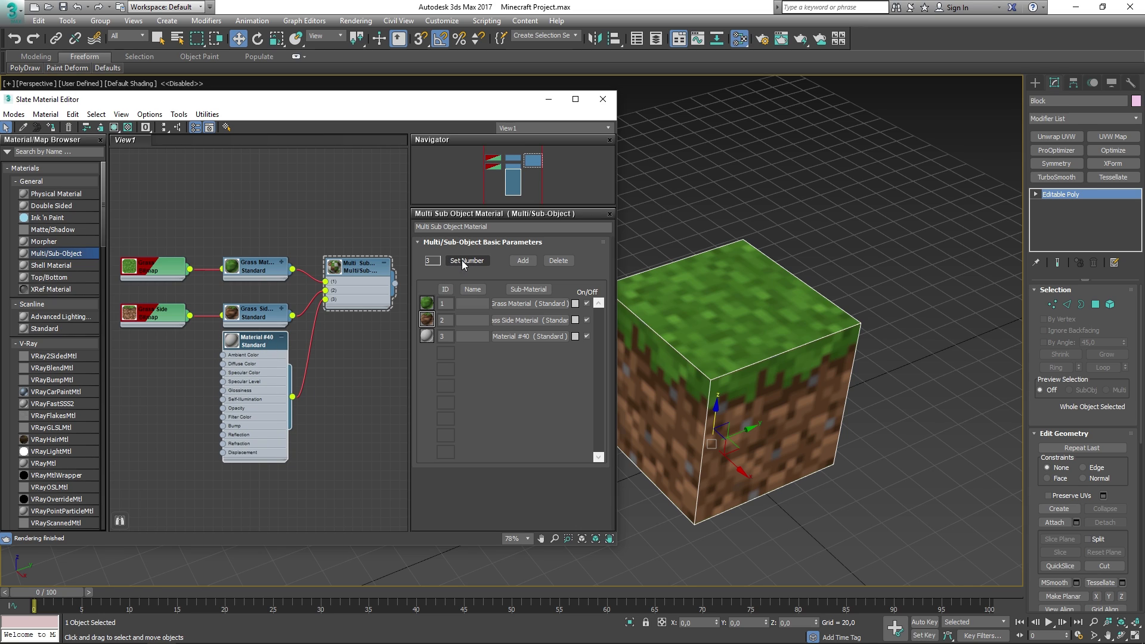
left_click(281, 337)
left_click_drag(259, 352, 151, 316)
left_click_drag(151, 317, 151, 299)
left_click(204, 329)
left_click_drag(260, 354, 261, 326)
double_click(267, 329)
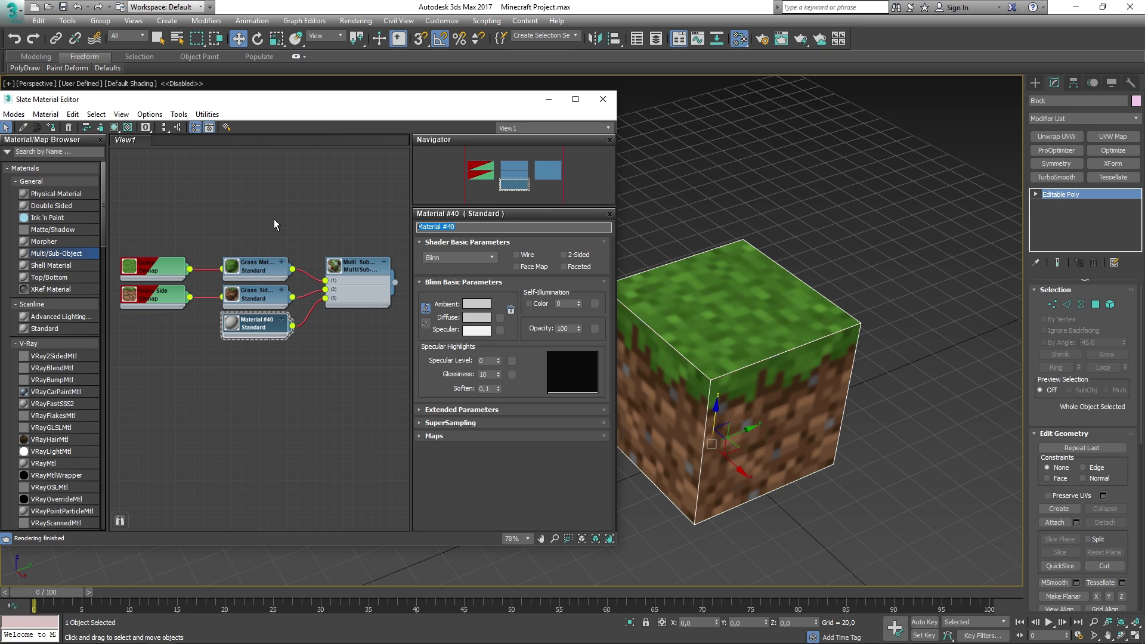
type("Grass Bottom")
- Duplicate the Grass bitmap node and rename the copy 'Grass Bottom'
left_click(146, 268)
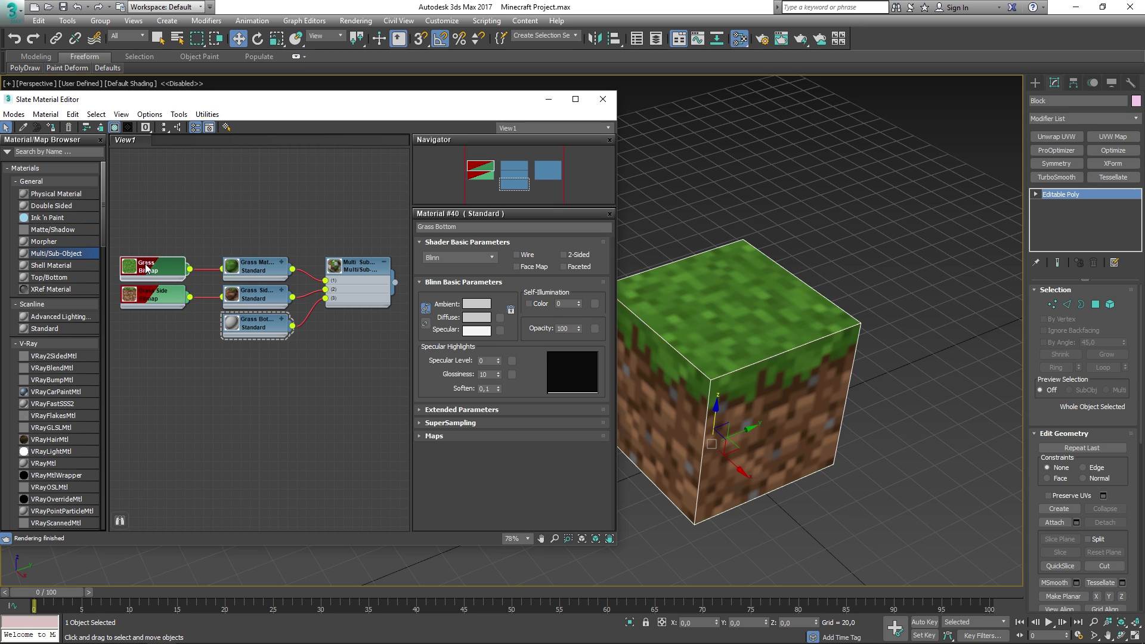
key("ctrl+v")
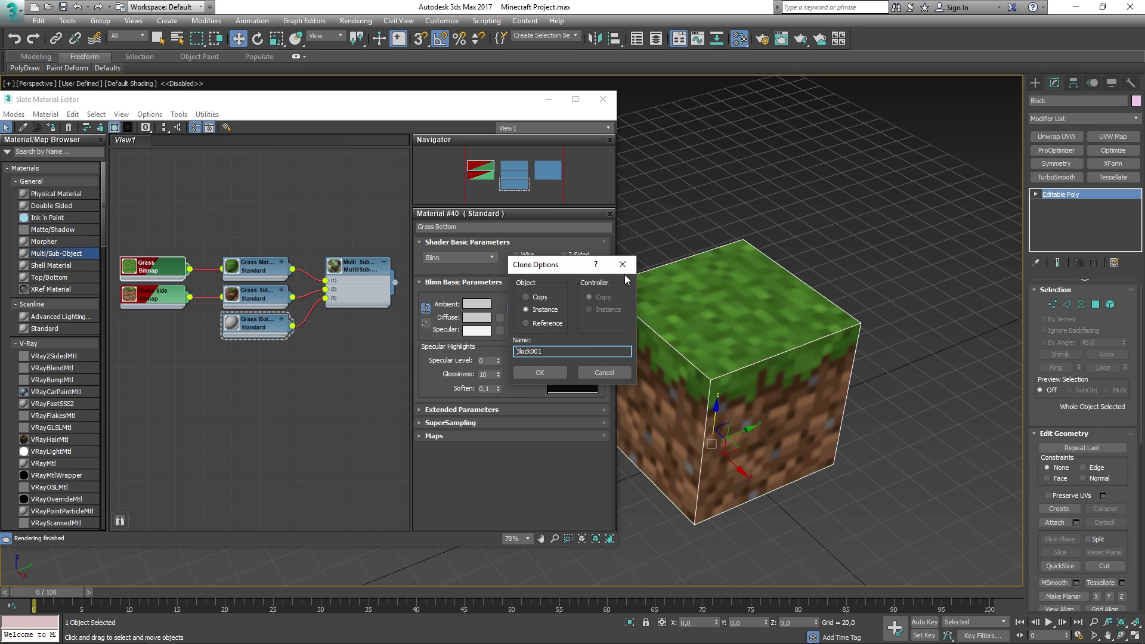
left_click(622, 264)
right_click(152, 275)
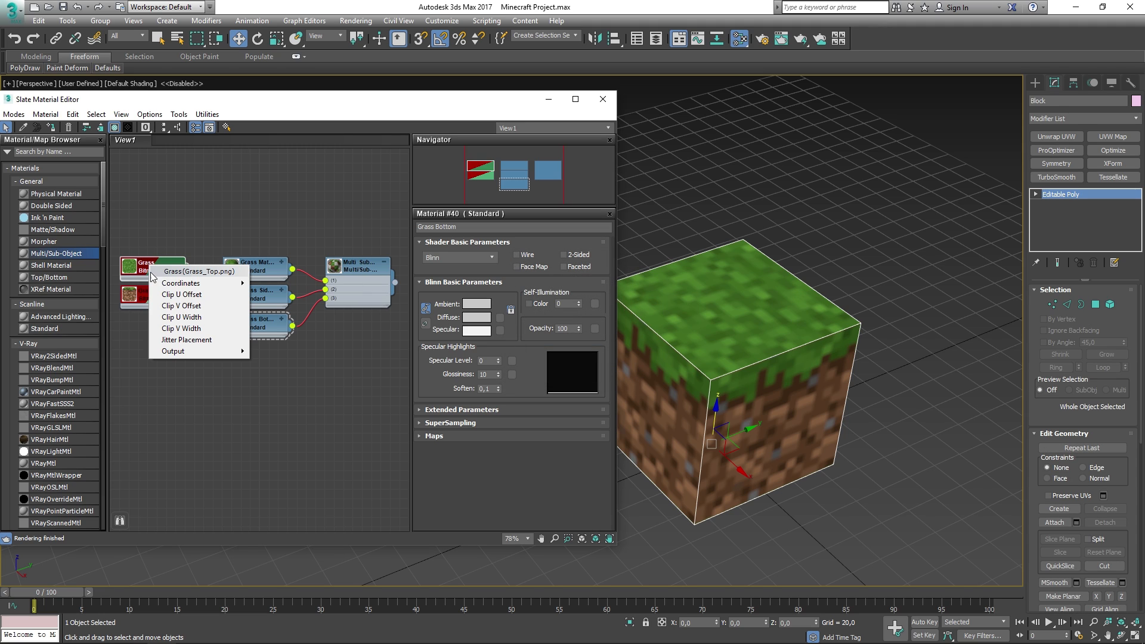
left_click(140, 262)
left_click_drag(151, 267, 157, 325, "shift")
double_click(158, 326)
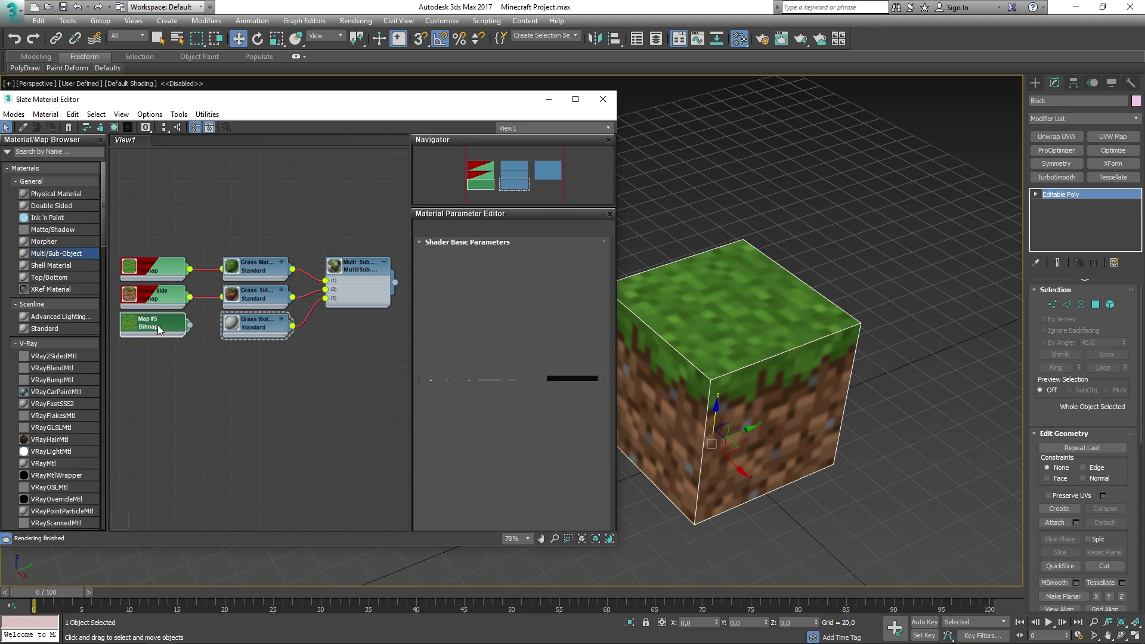
left_click_drag(455, 228, 296, 203)
type("Grass ")
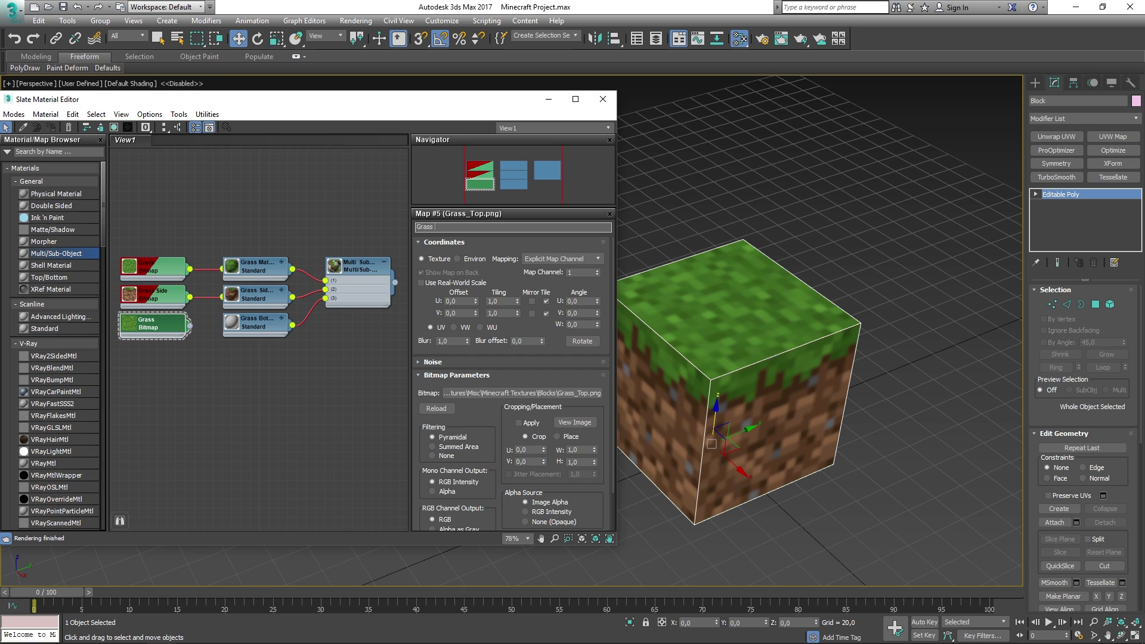
type("Bottom")
key("Return")
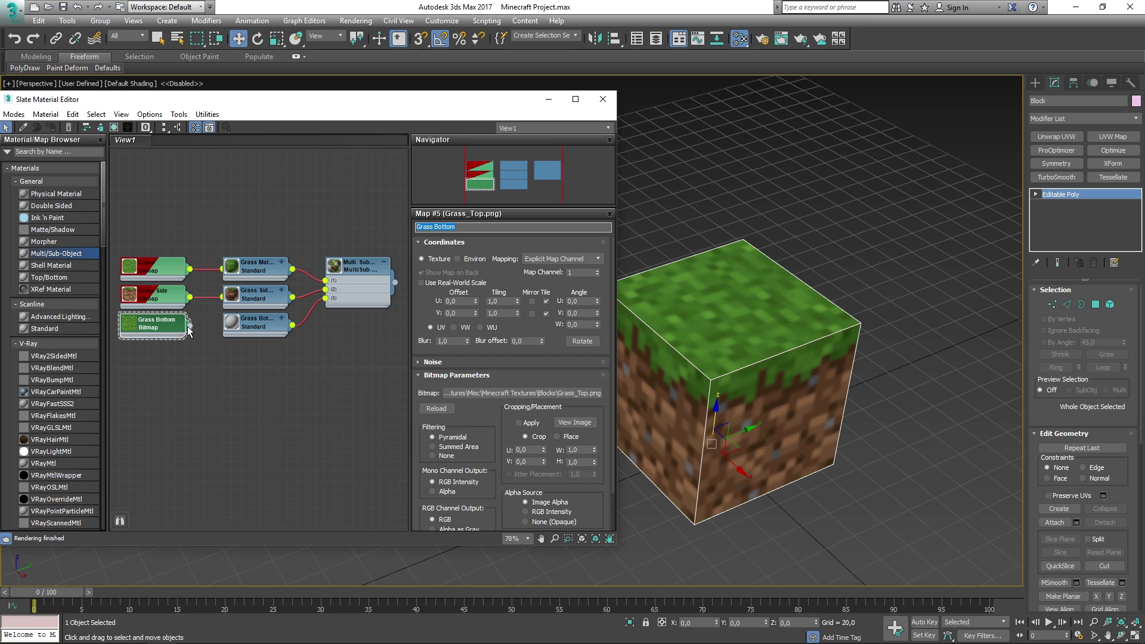
- Wire the Grass Bottom bitmap into the Grass Bottom material and tidy the nodes
left_click_drag(190, 326, 231, 326)
left_click(170, 399)
left_click(222, 345)
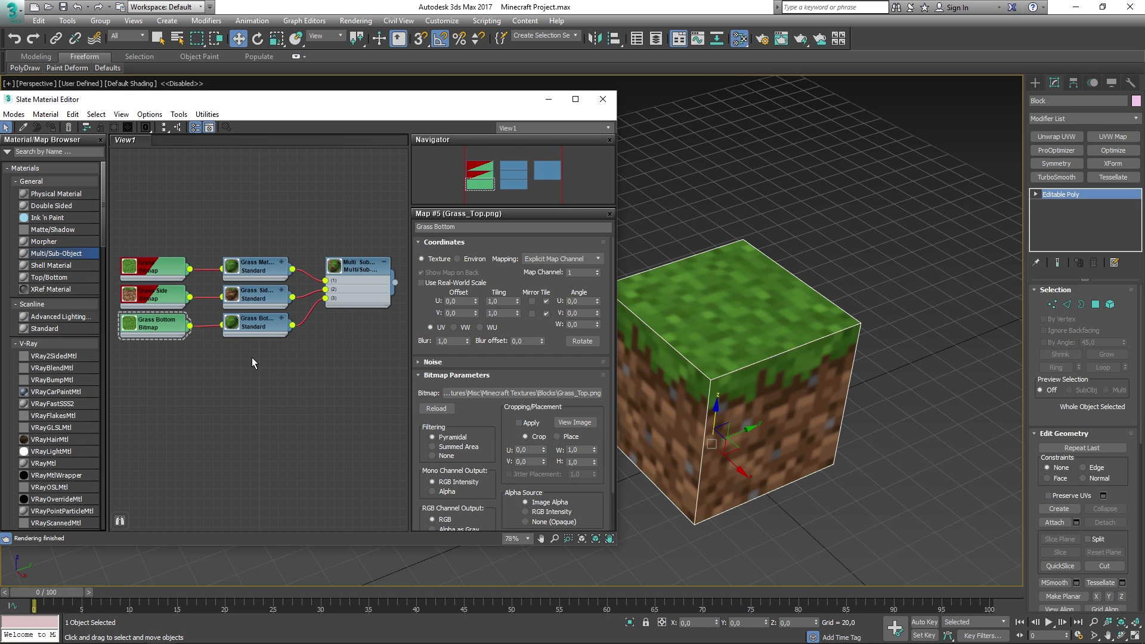
left_click_drag(252, 358, 148, 258)
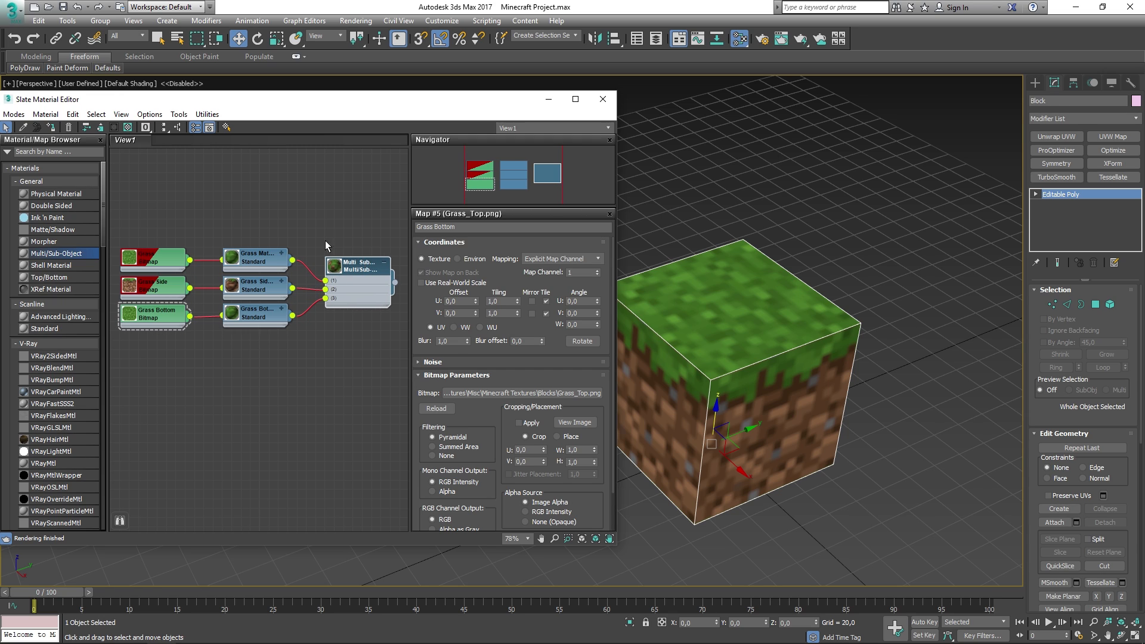
left_click_drag(182, 102, 221, 99)
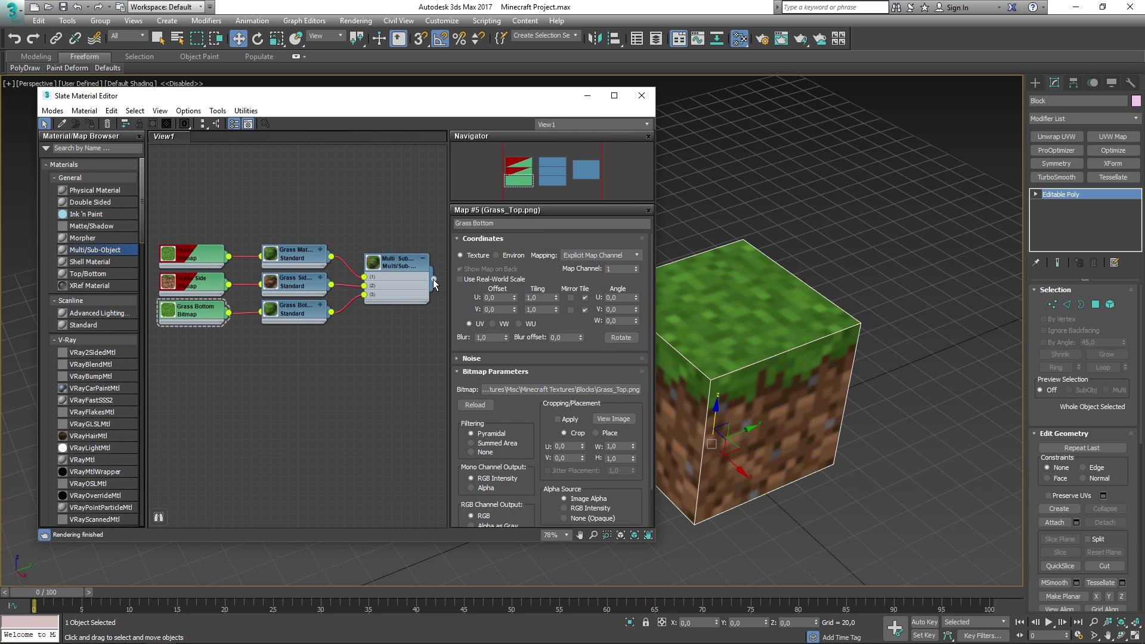
- Close the material editor and select the cube's bottom face in Polygon mode
left_click(642, 95)
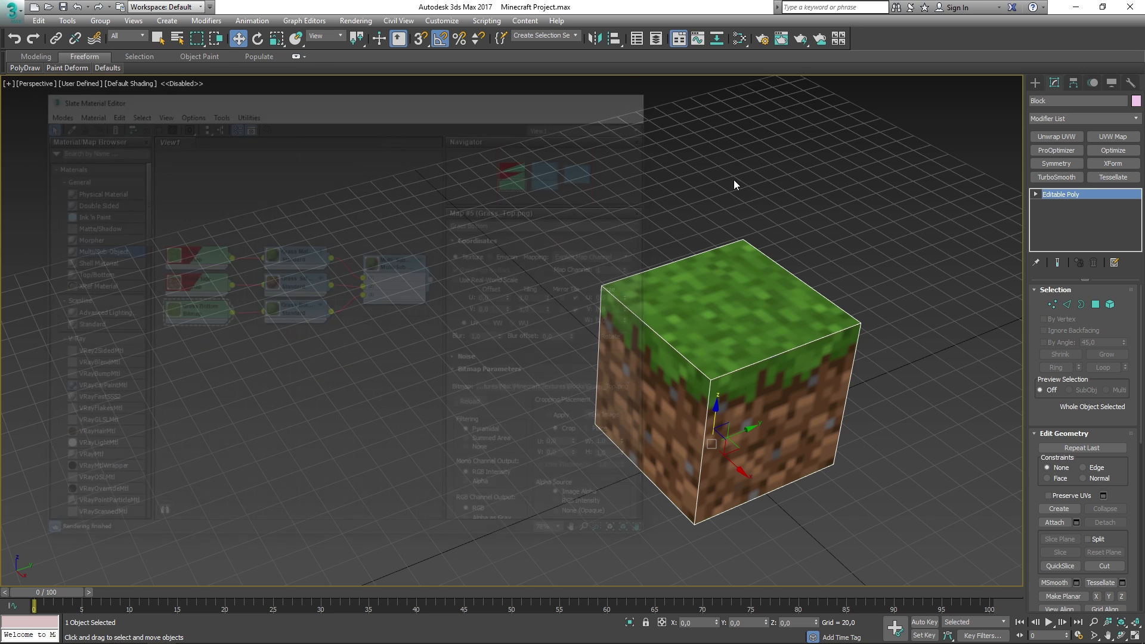
middle_click_drag(758, 314, 614, 286)
left_click(1095, 304)
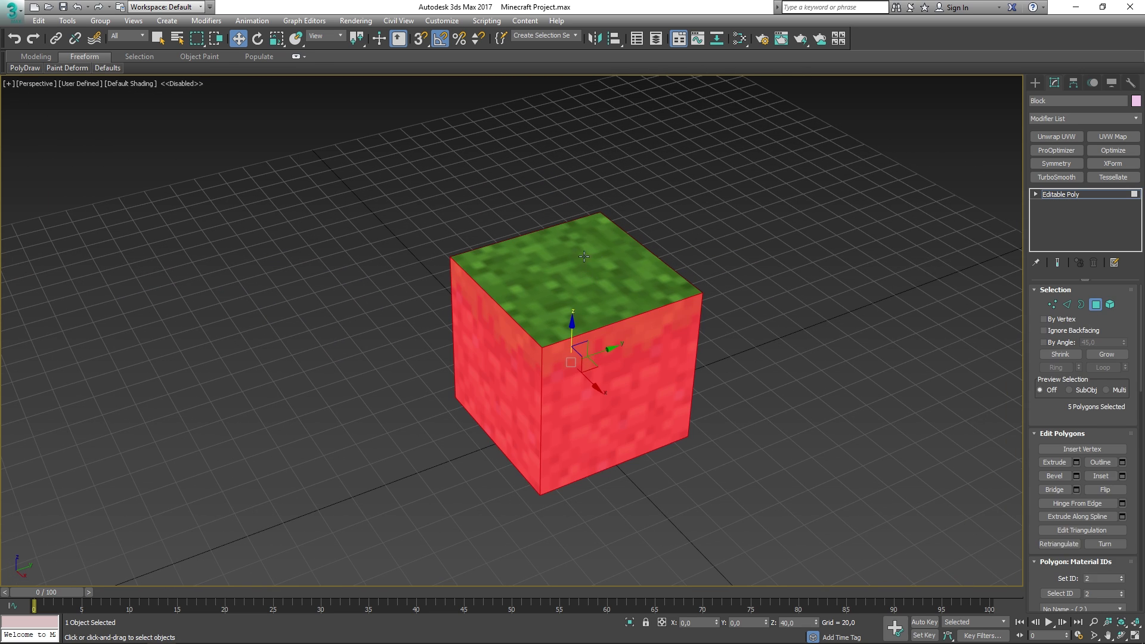
left_click(577, 256)
scroll(1032, 547, "down", 4)
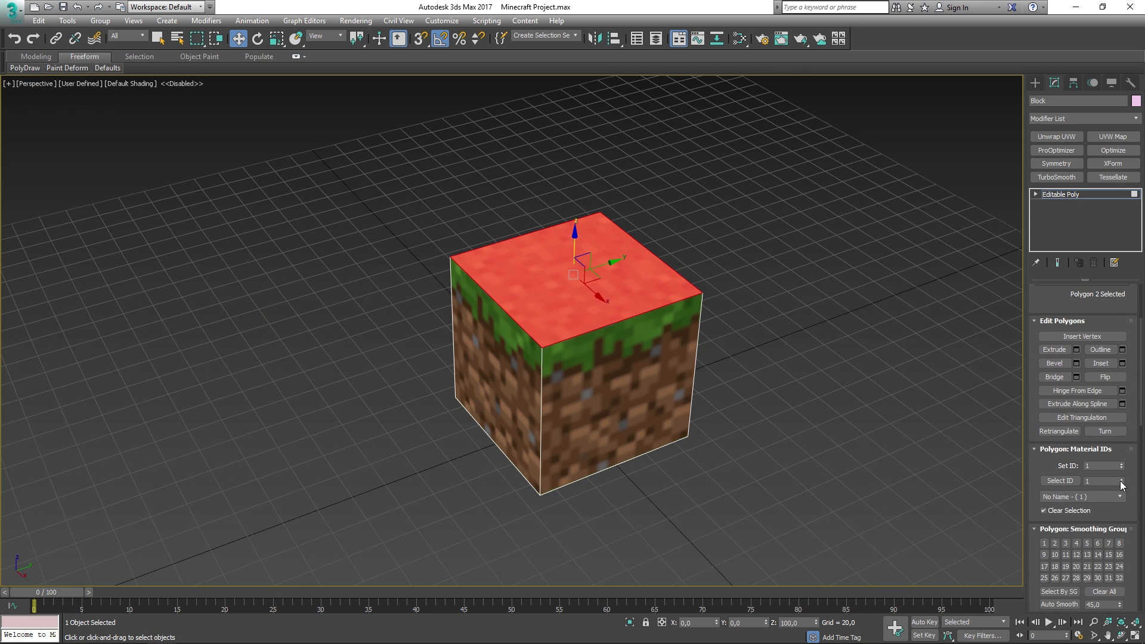
middle_click_drag(693, 425, 674, 357, "alt")
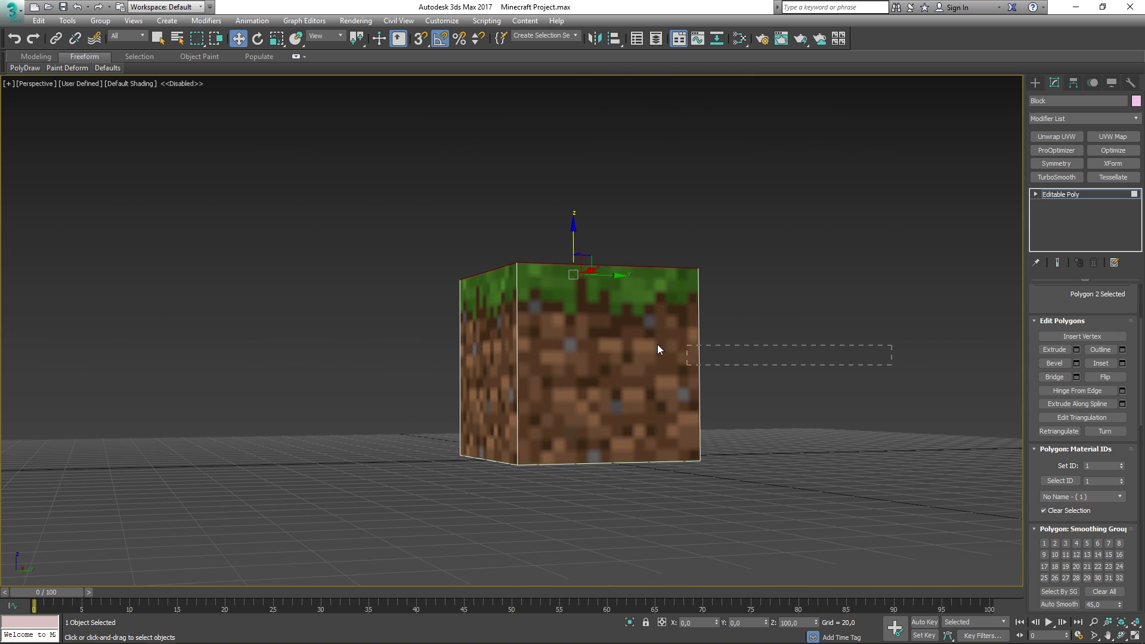
left_click_drag(657, 345, 374, 321)
middle_click_drag(752, 439, 578, 328, "alt")
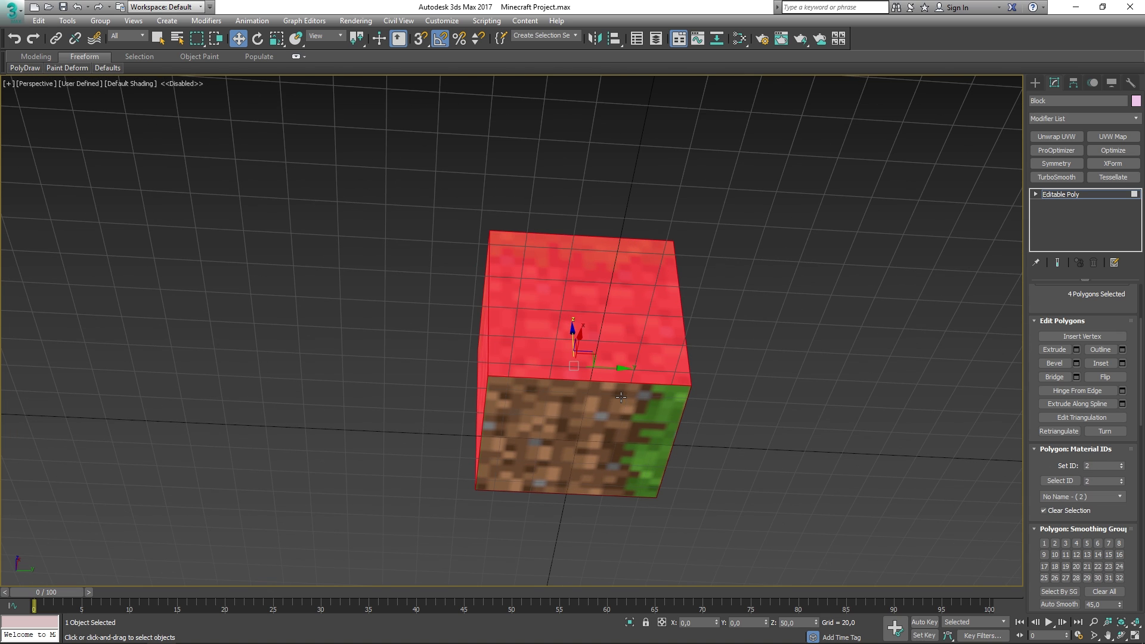
left_click(578, 400)
- Set the bottom face to material ID 3 and return to object level
left_click(1092, 465)
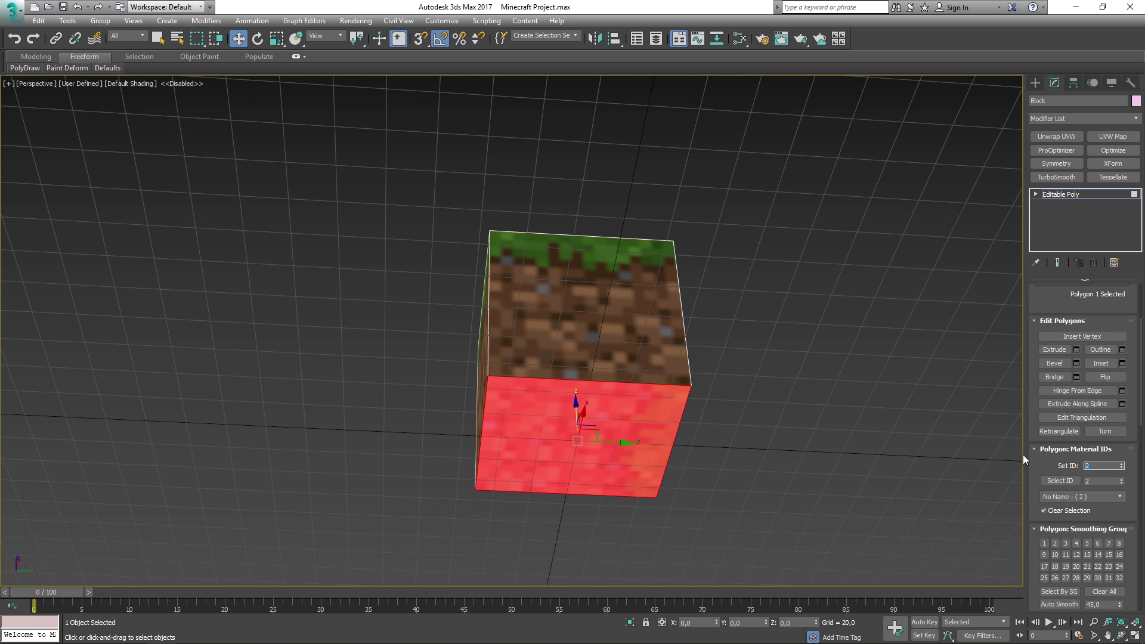
type("3")
key("Return")
left_click(787, 387)
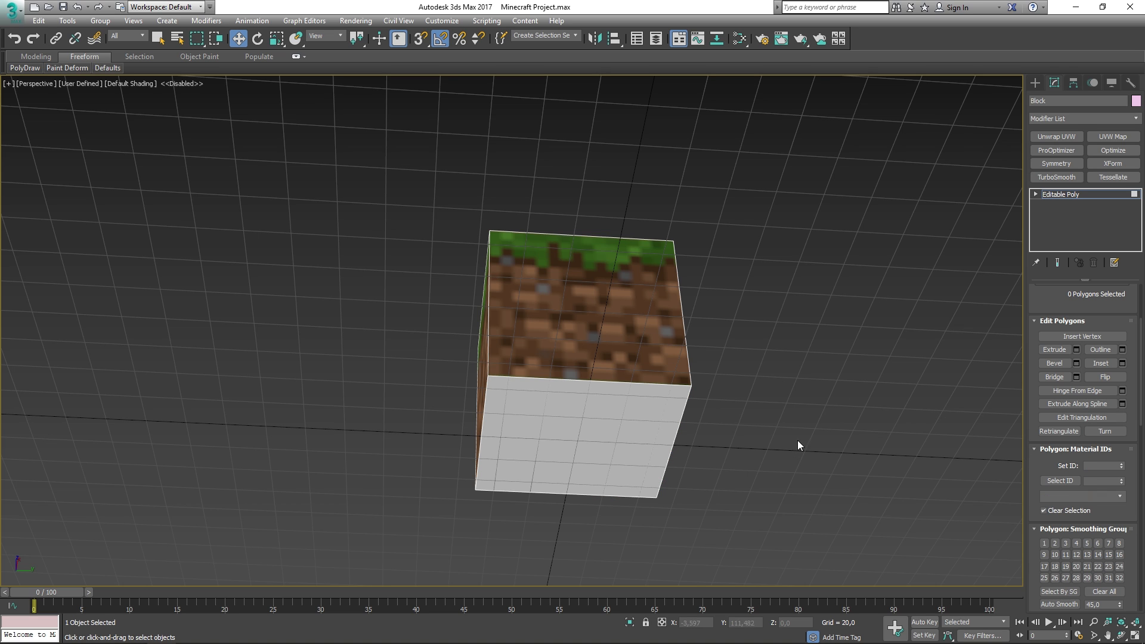
left_click(1071, 198)
middle_click_drag(695, 359, 719, 370, "alt")
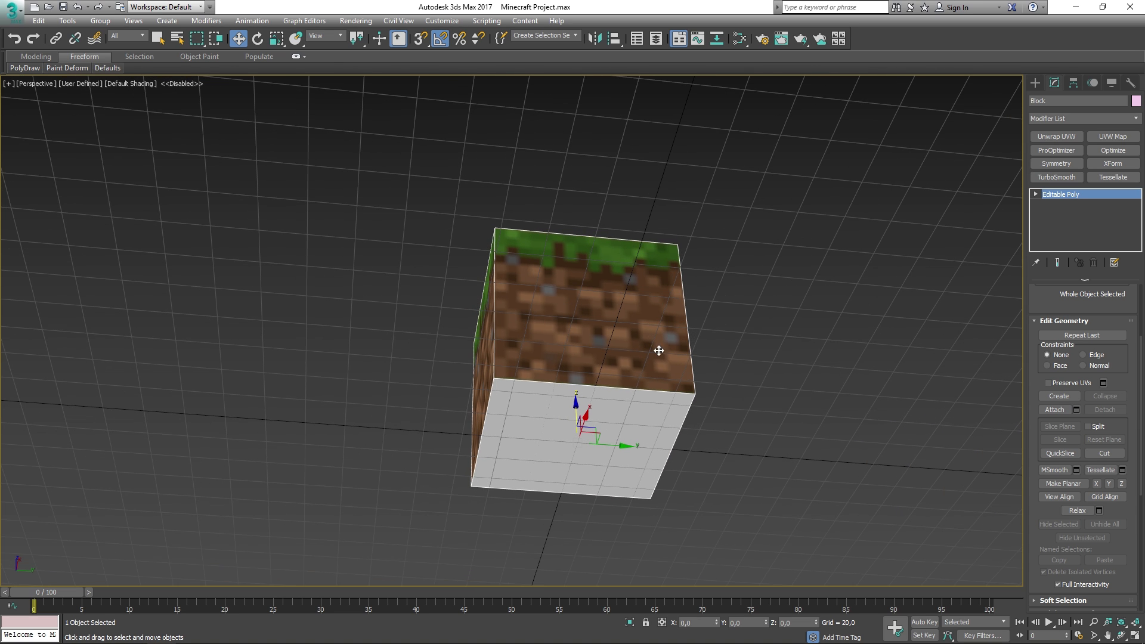
left_click(714, 304)
- Turn on viewport display of the Grass Bottom bitmap's texture
key("m")
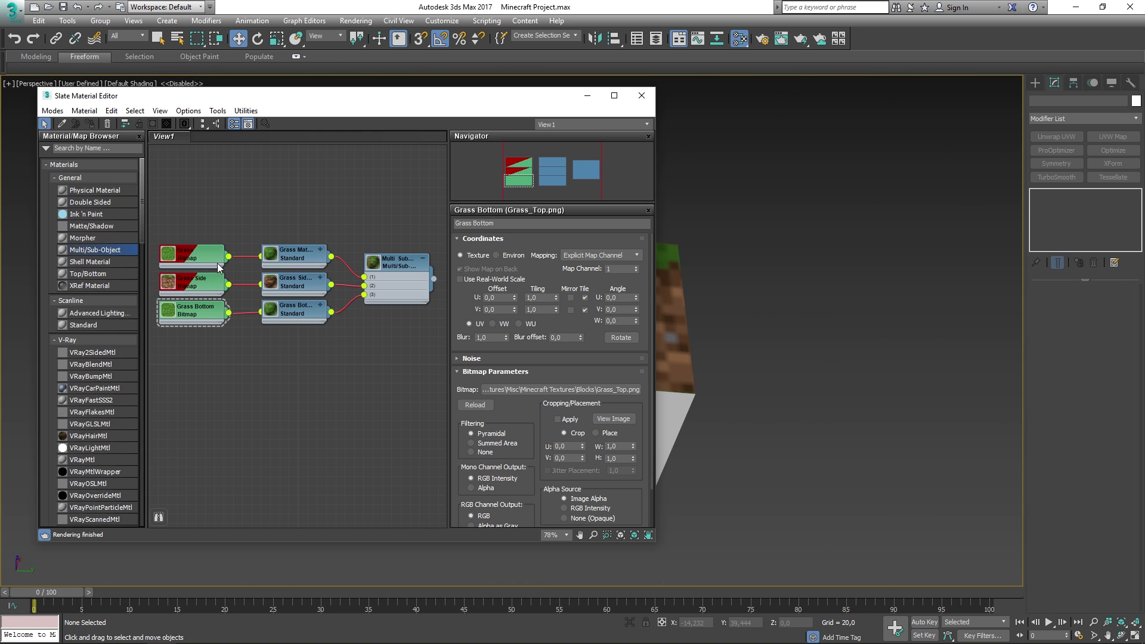
left_click(179, 314)
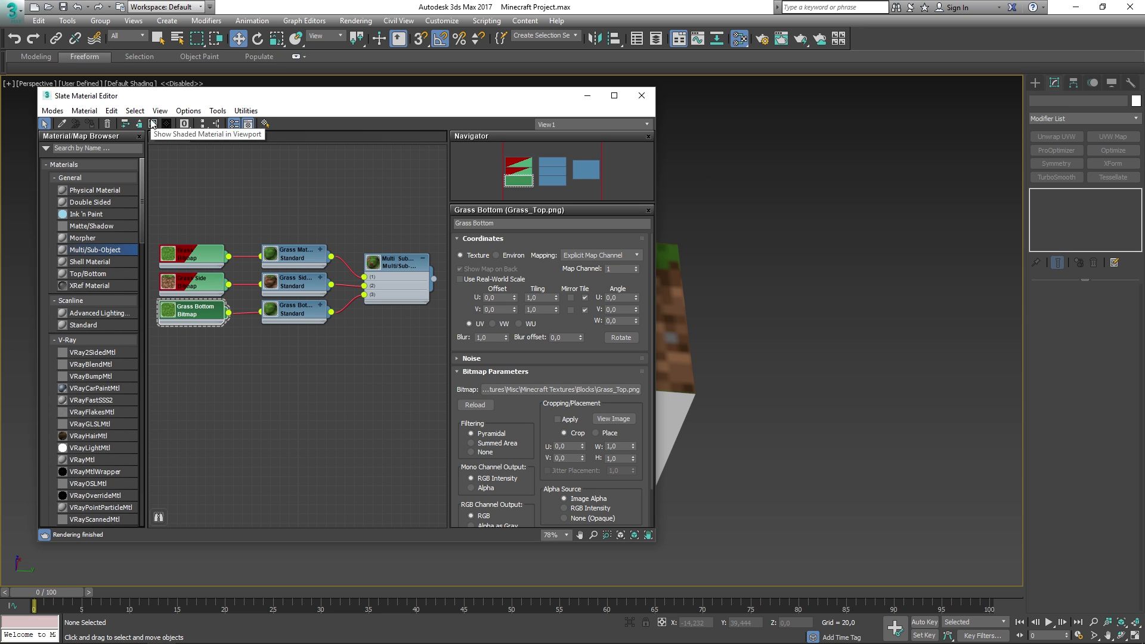
left_click(153, 124)
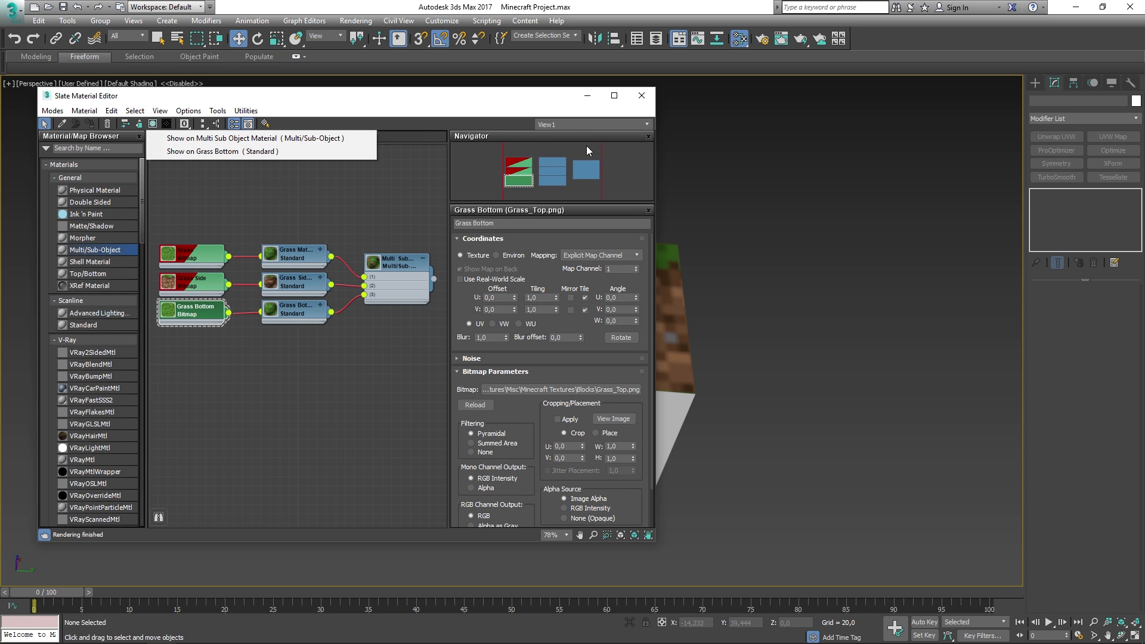
key("m")
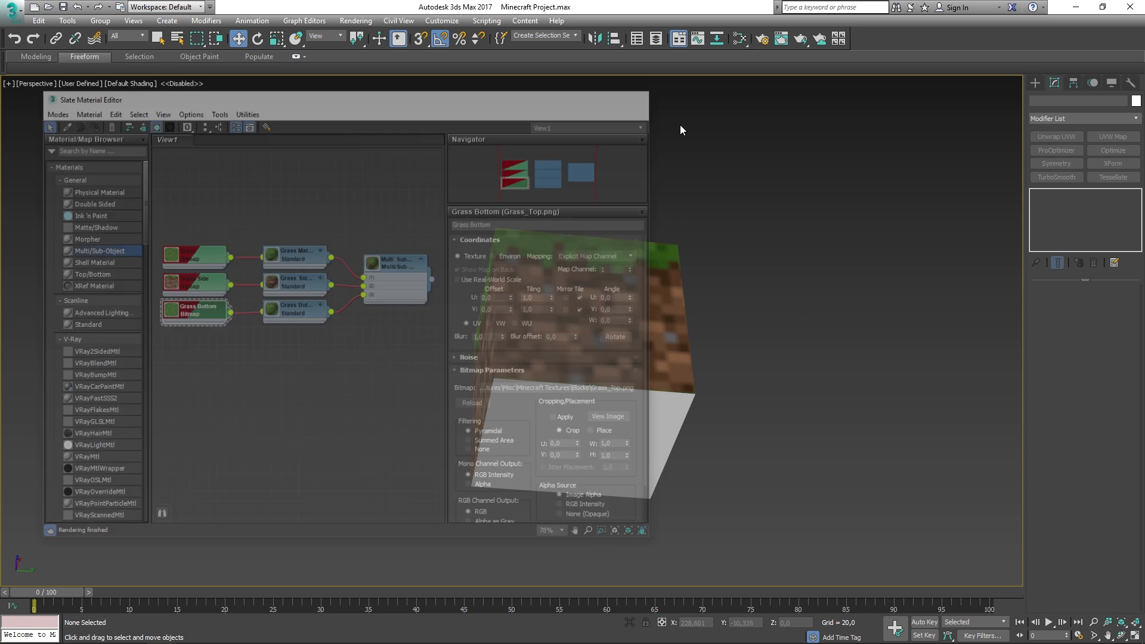
left_click(537, 332)
key("m")
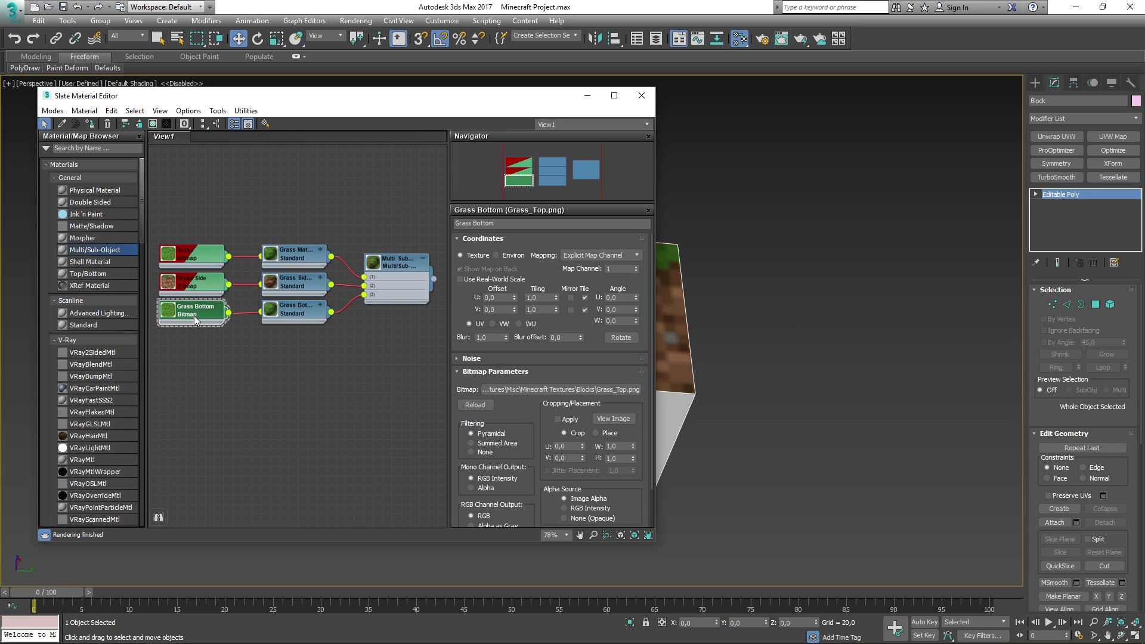
left_click(152, 124)
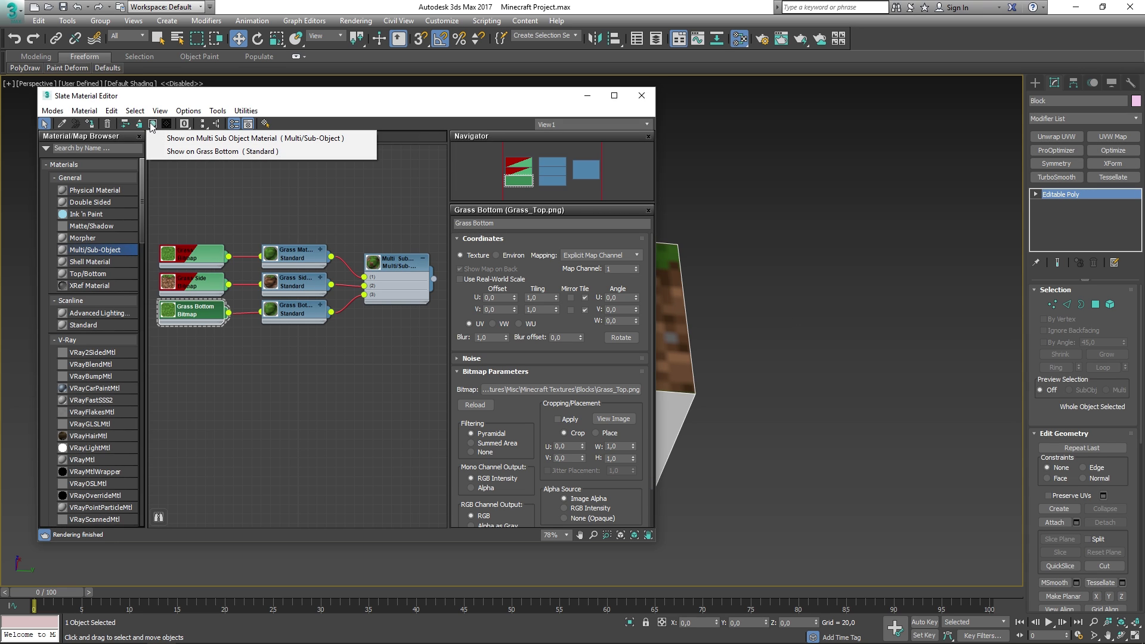
left_click(220, 151)
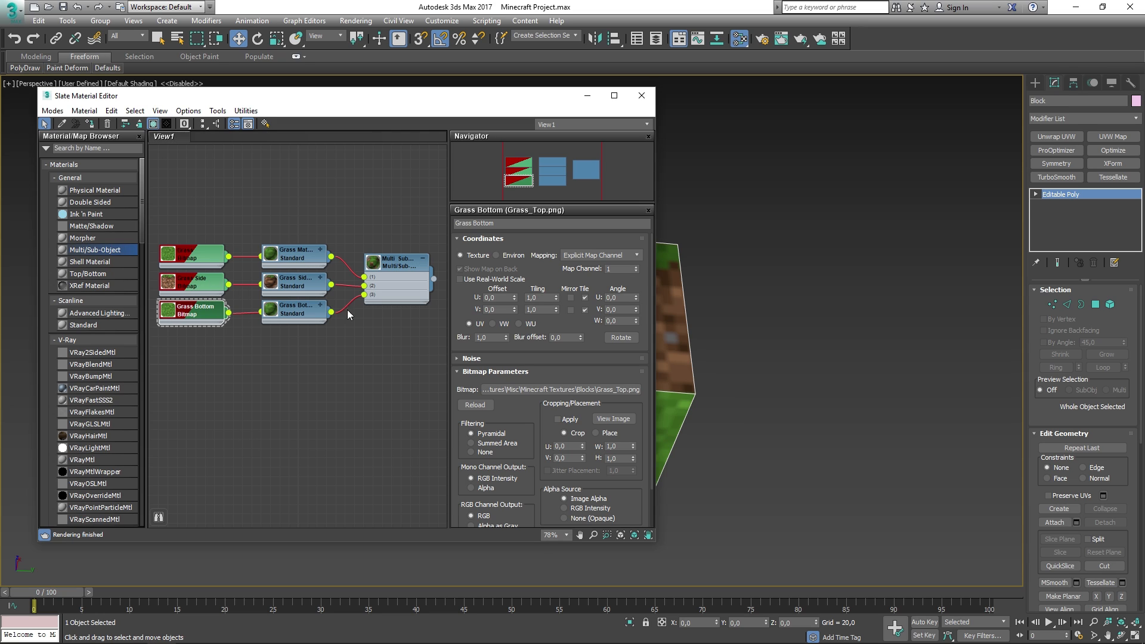
- Show the Grass Material's shaded textures on the cube and orbit to view its underside
left_click(342, 209)
left_click(409, 261)
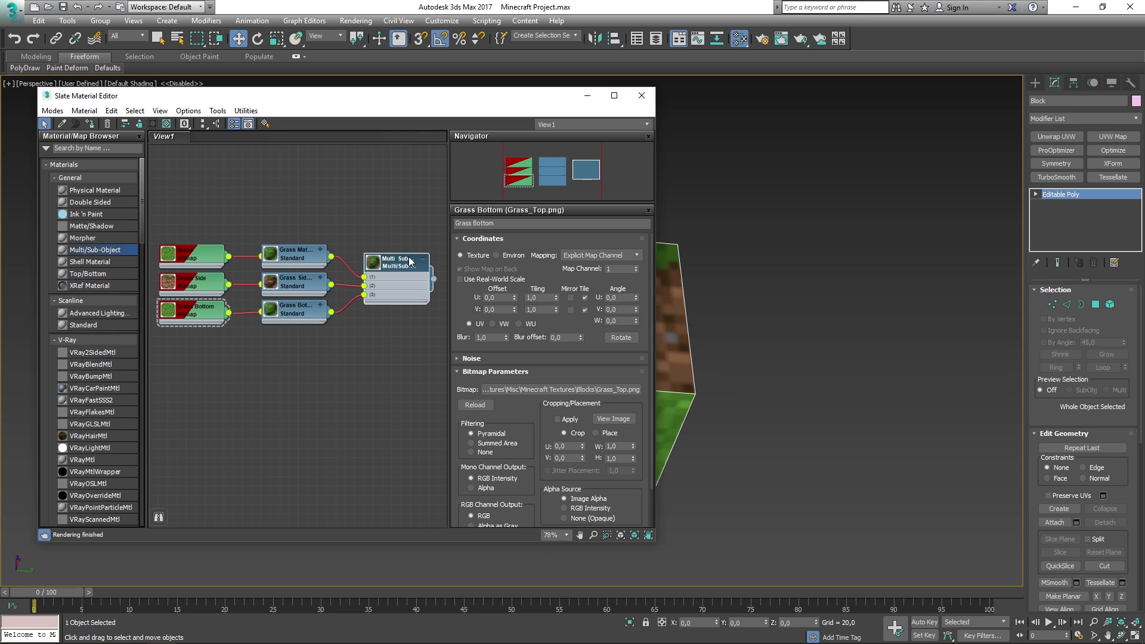
left_click(301, 256)
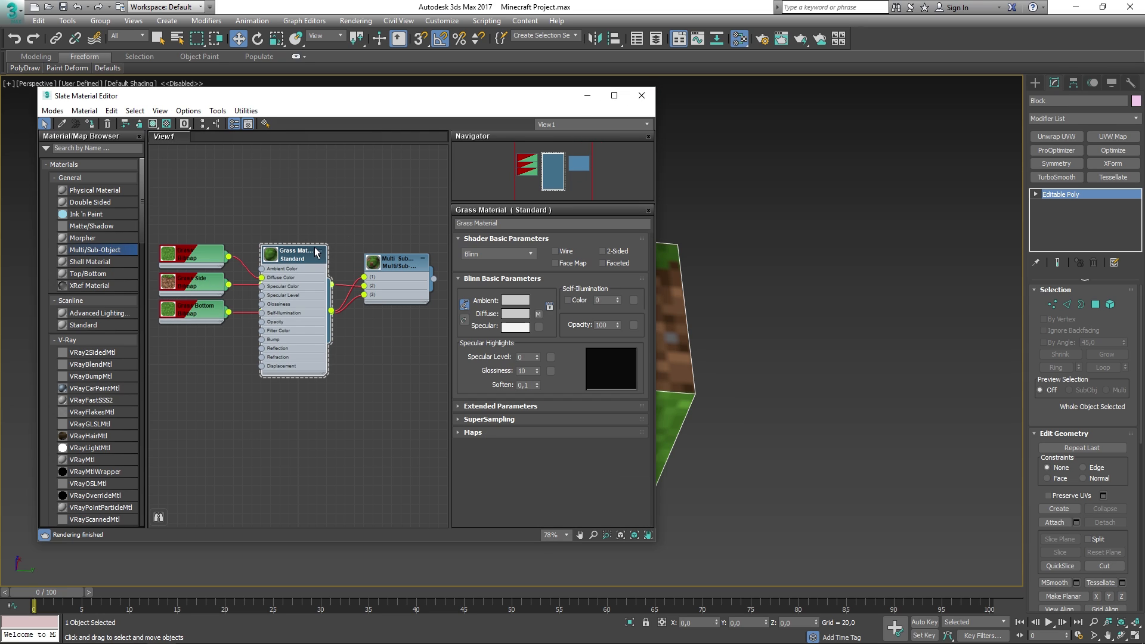
left_click(153, 124)
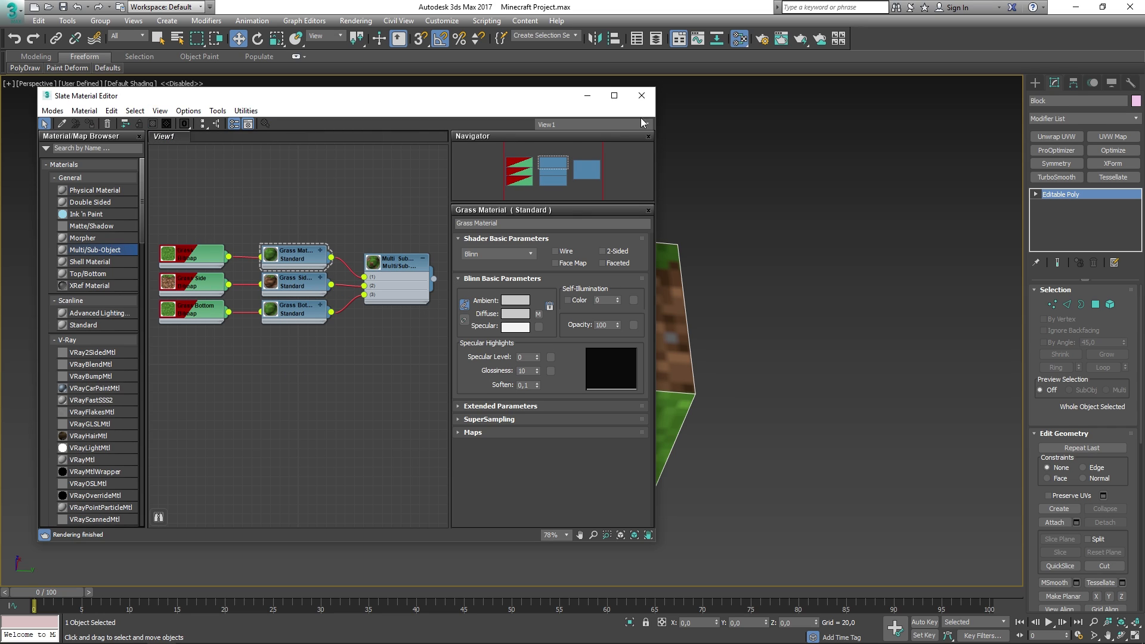
left_click(645, 99)
middle_click_drag(575, 307, 710, 344, "alt")
left_click(710, 402)
middle_click_drag(710, 402, 736, 387, "alt")
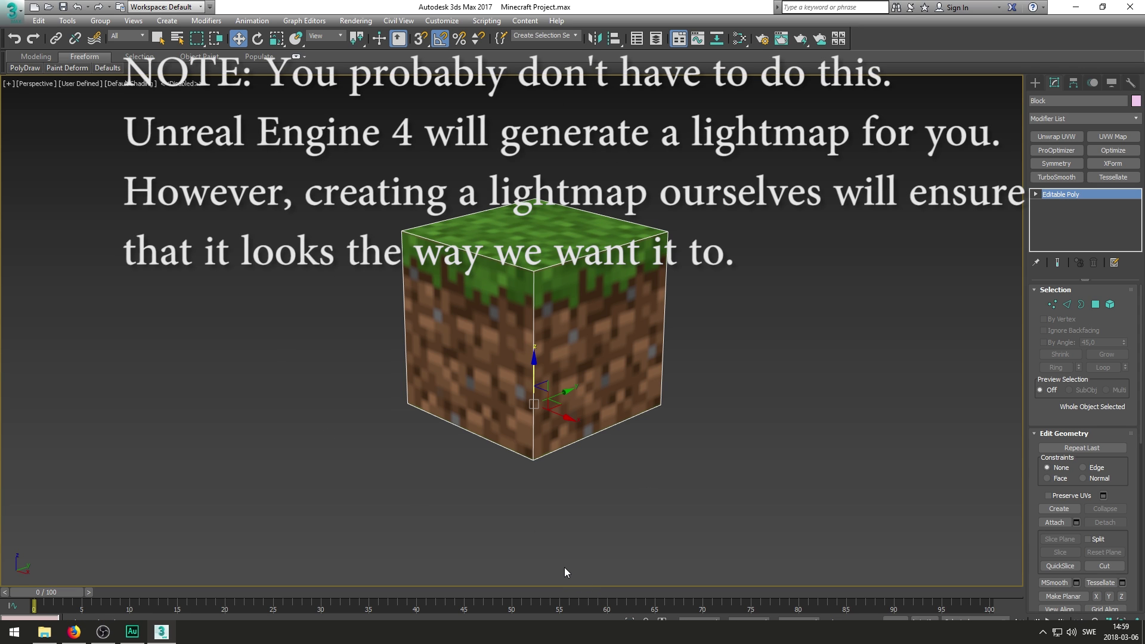
- Add an Unwrap UVW modifier and move the cube's UVs onto map channel 2
left_click(1056, 136)
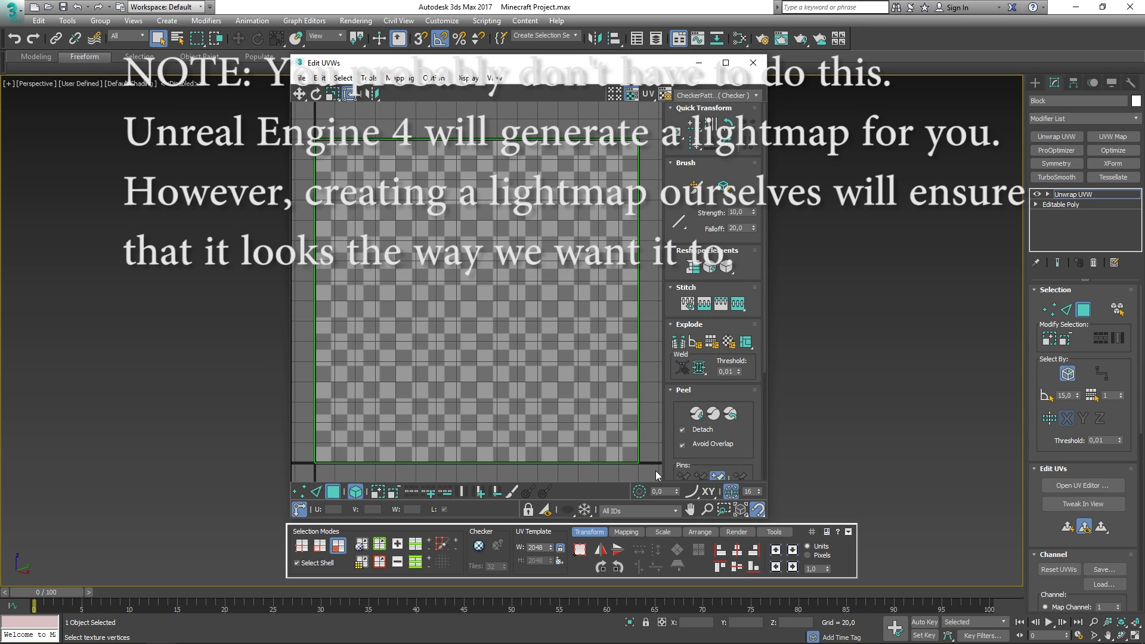
left_click(848, 531)
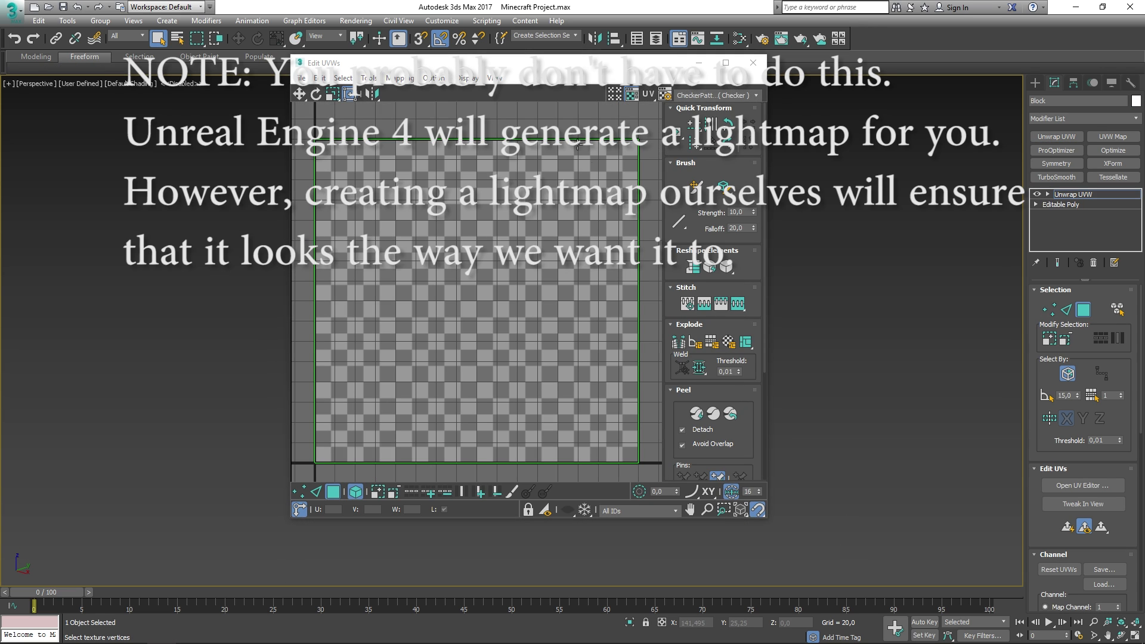
left_click_drag(551, 66, 535, 96)
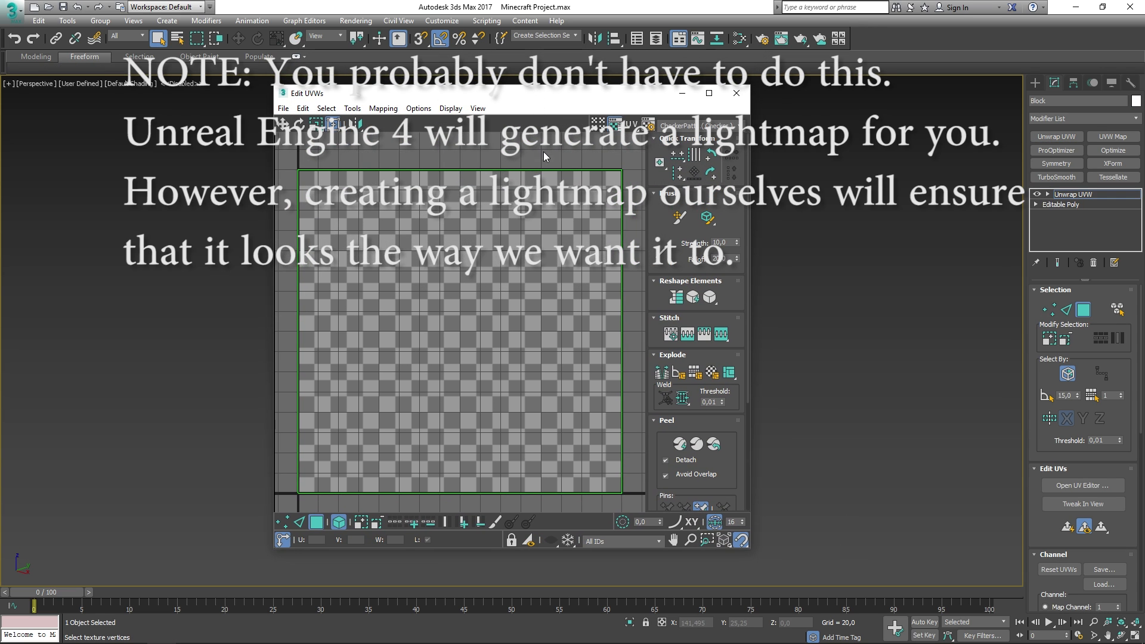
scroll(1046, 546, "down", 5)
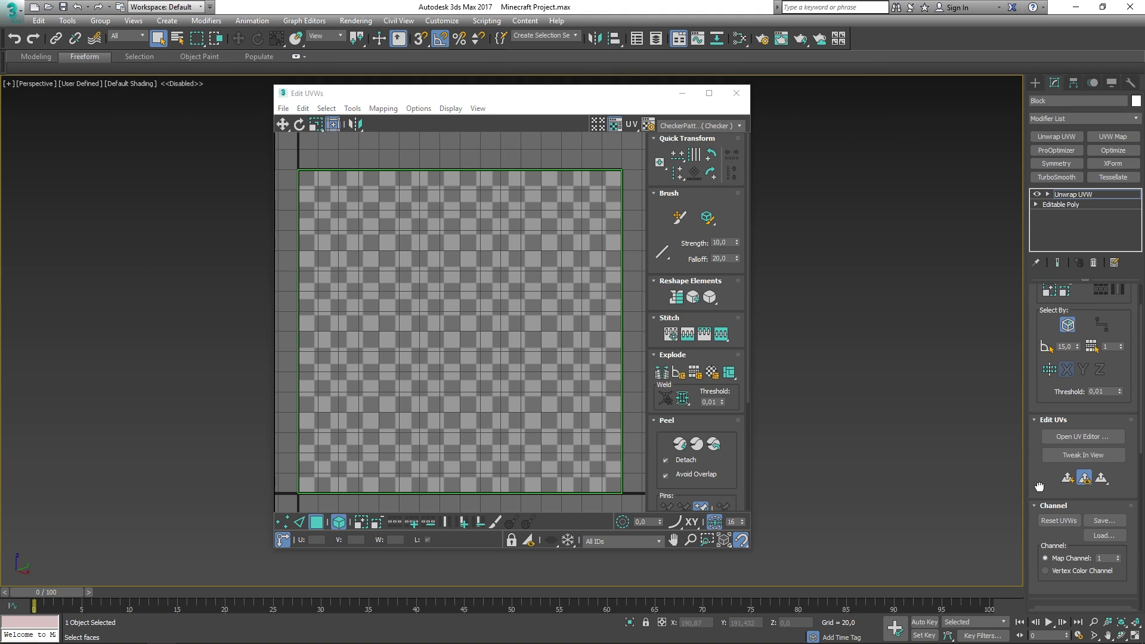
left_click(1117, 468)
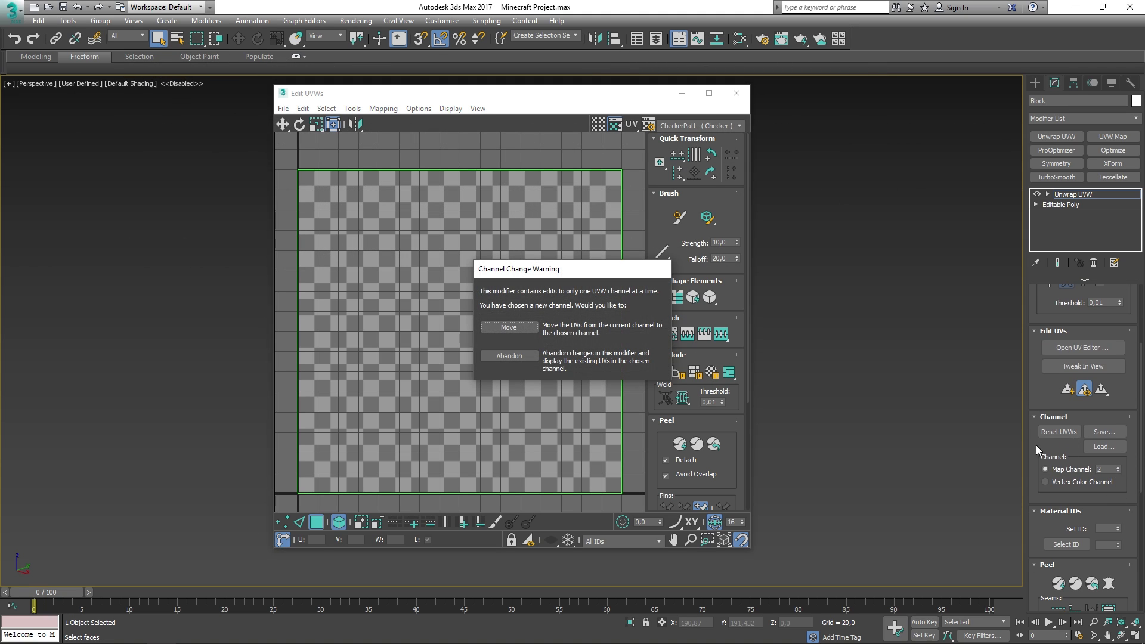
left_click(517, 329)
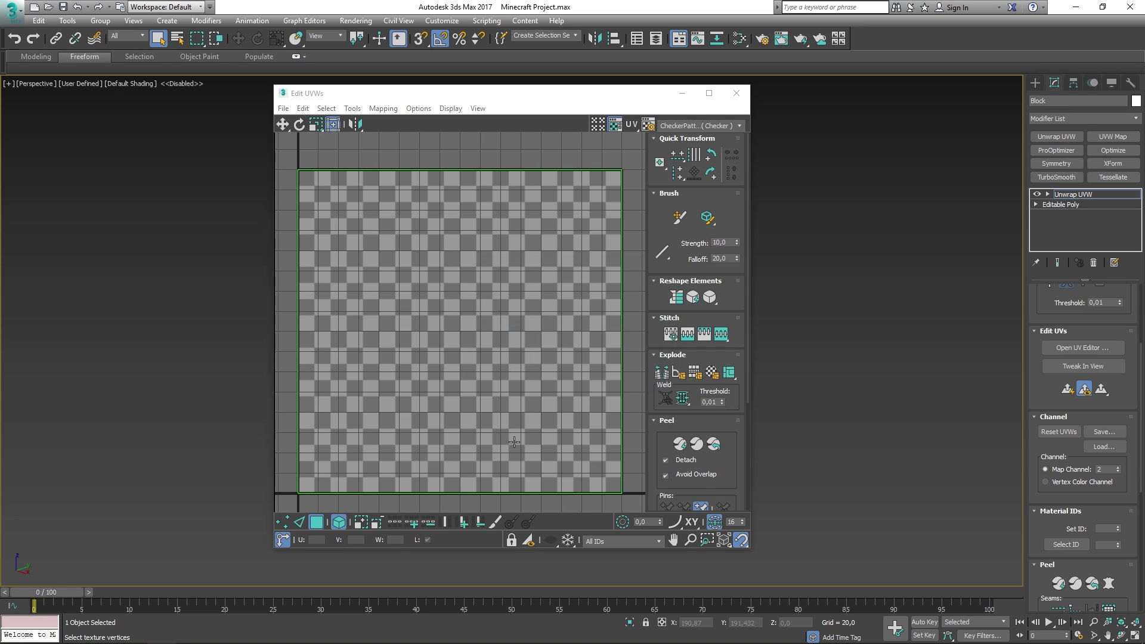
- Maximize the Edit UVWs window and apply Flatten Mapping with default settings to all UVs
double_click(517, 97)
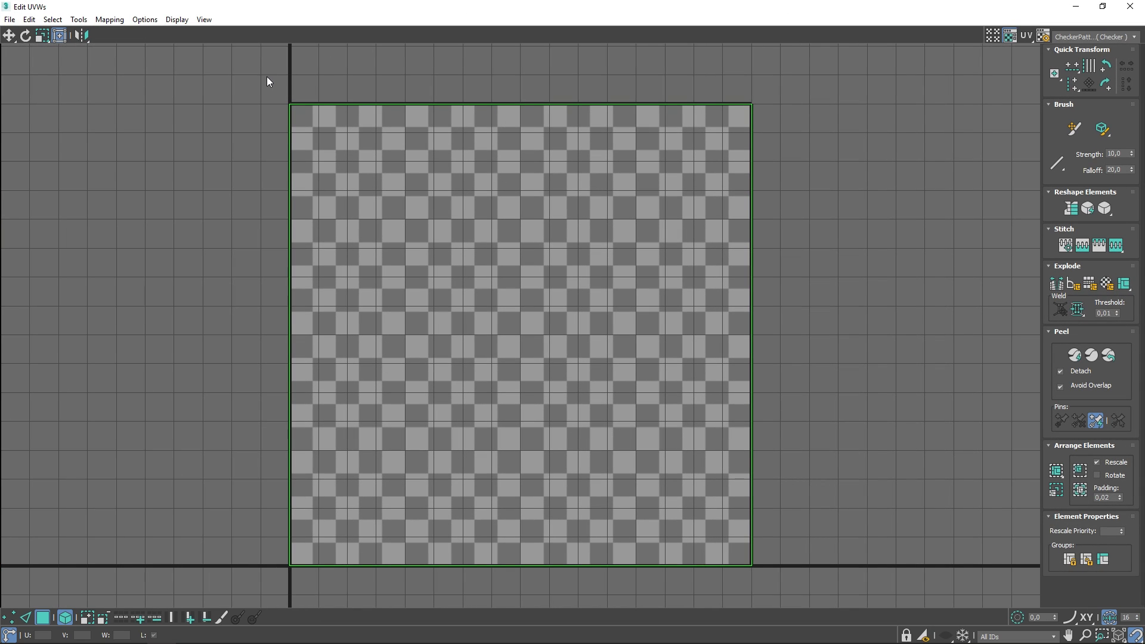
key("ctrl+a")
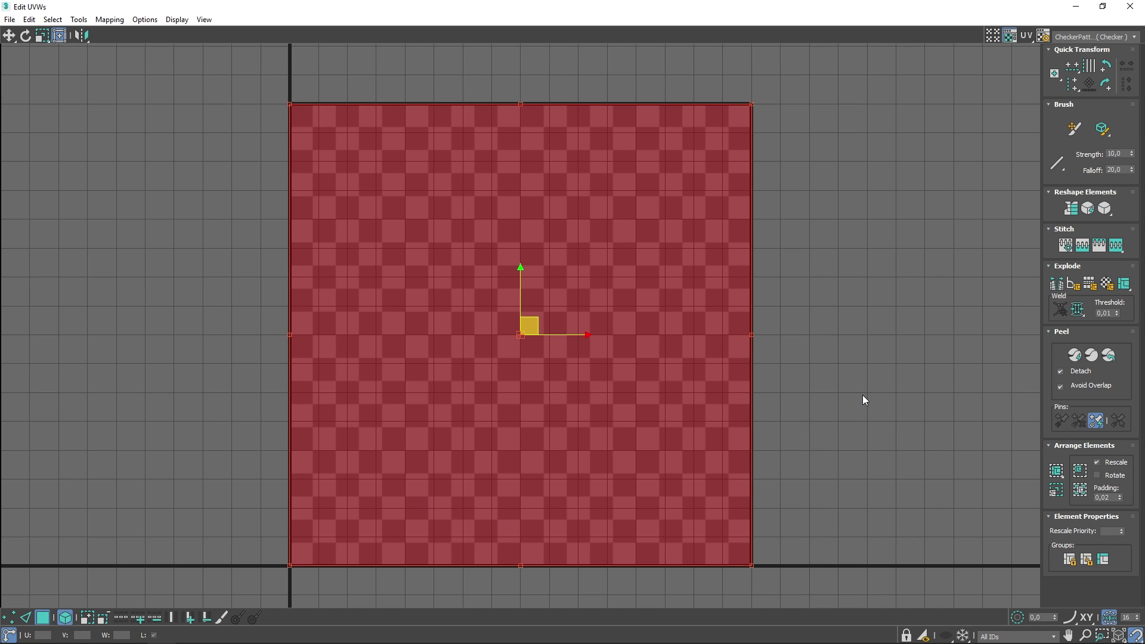
left_click(106, 21)
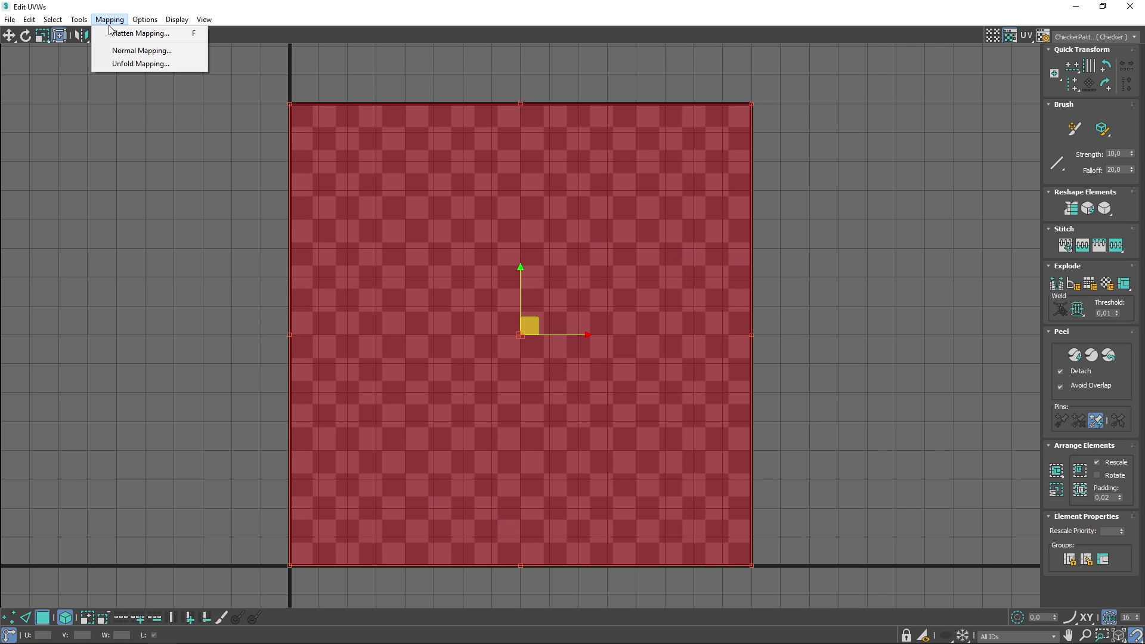
left_click(118, 33)
left_click(179, 79)
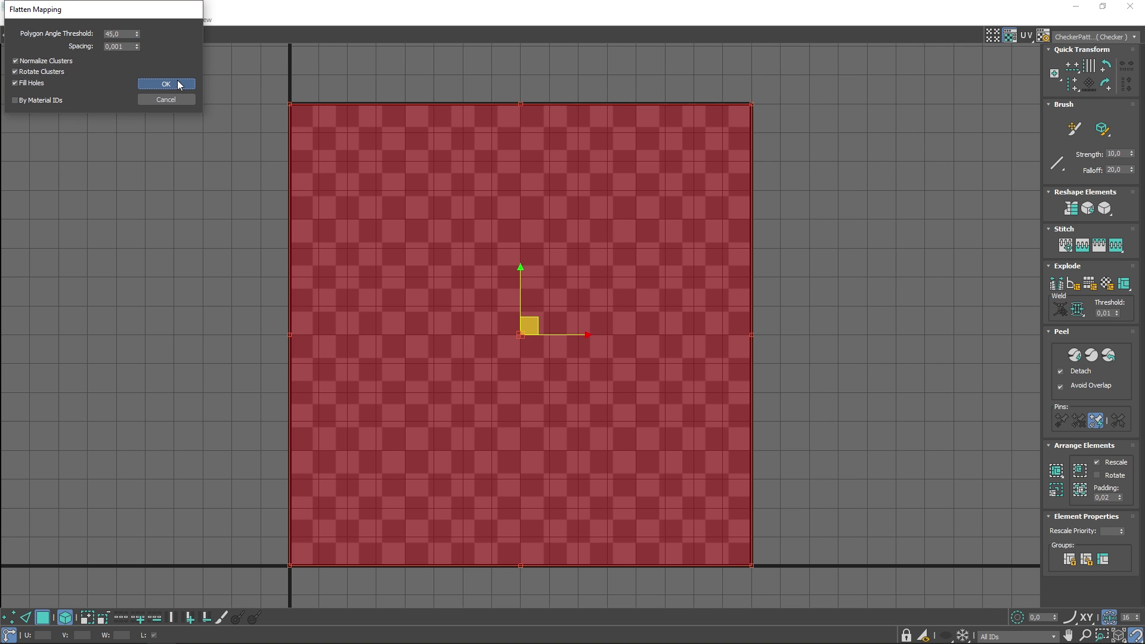
- Drag the flattened UV clusters apart across the checker tile
left_click(802, 170)
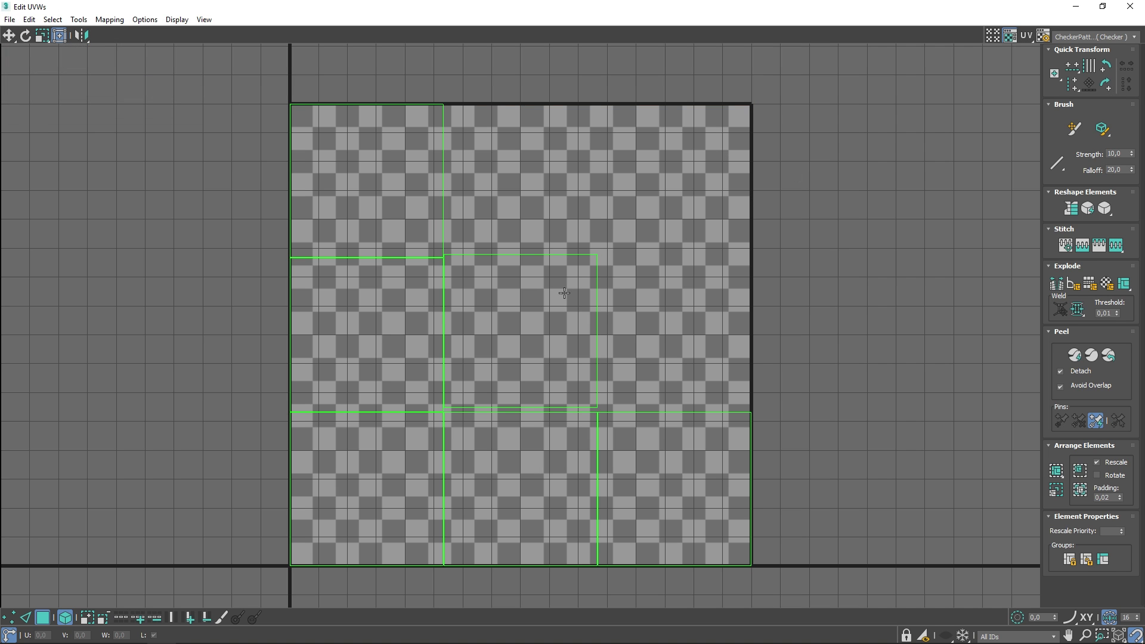
left_click_drag(565, 294, 635, 266)
left_click_drag(408, 202, 352, 173)
left_click_drag(394, 311, 326, 286)
left_click_drag(382, 432, 340, 463)
left_click_drag(560, 458, 725, 468)
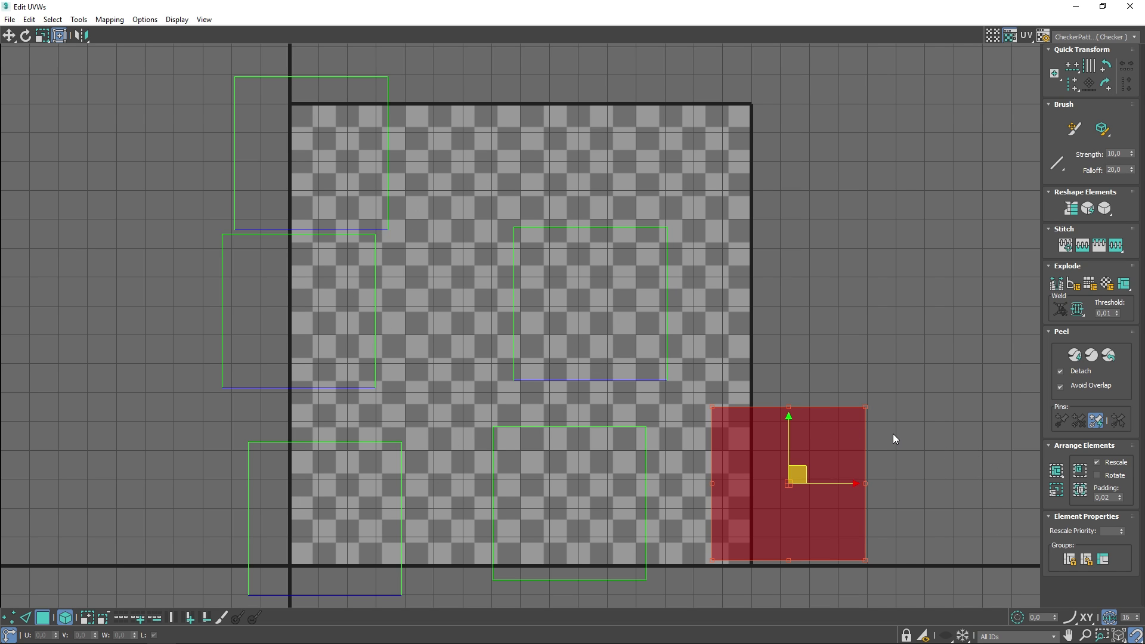
- Pack all six UV clusters normalized with padding inside the UV square
key("ctrl+a")
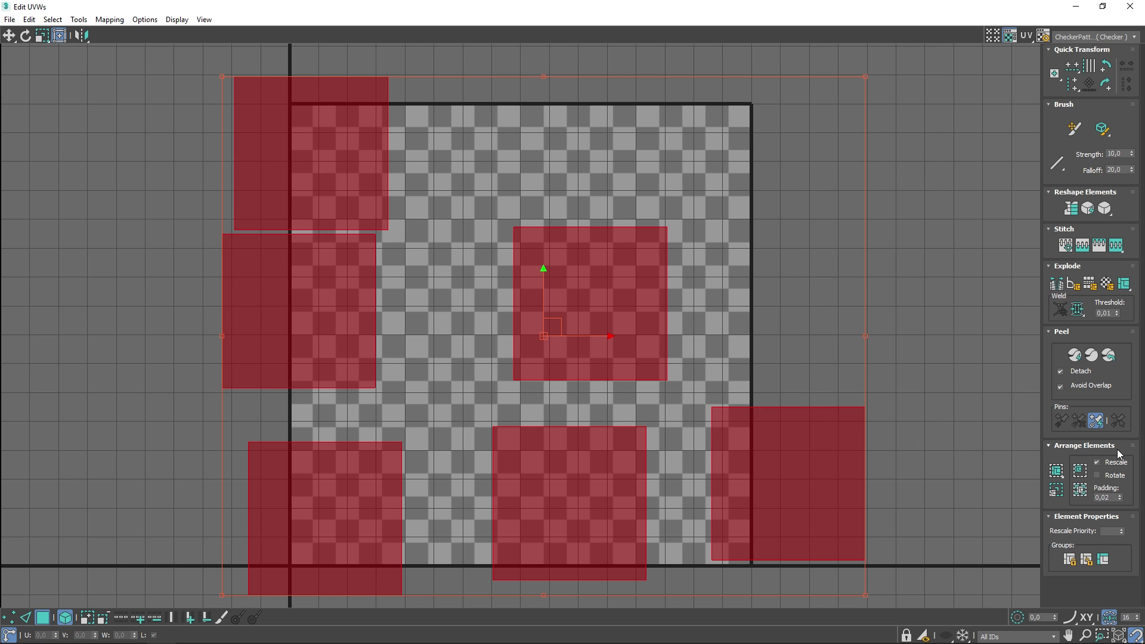
left_click(1055, 471)
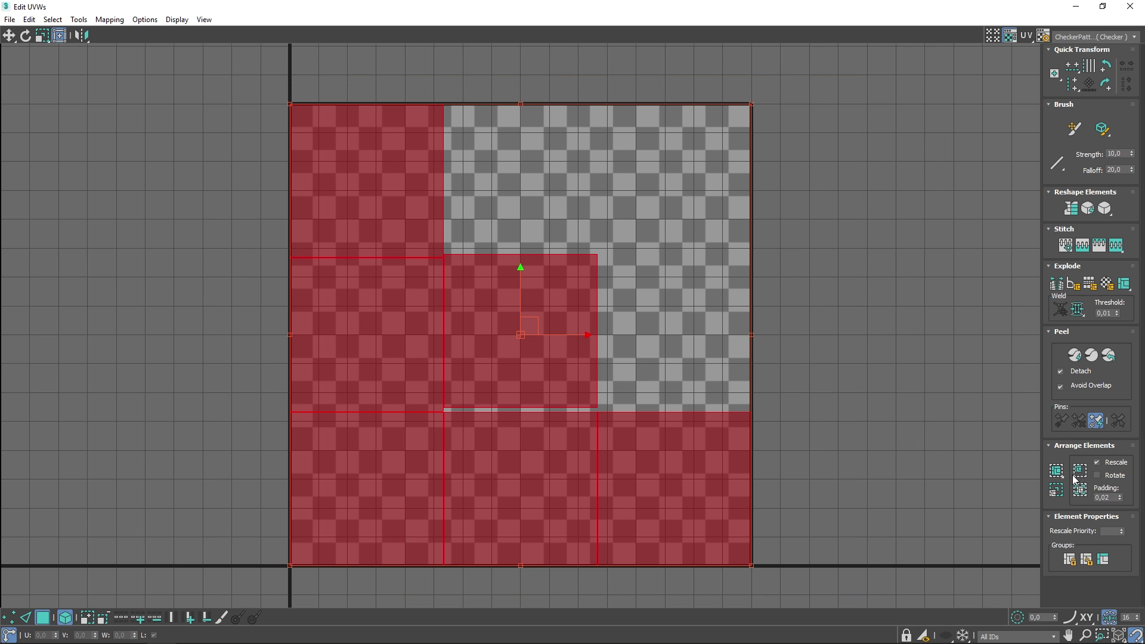
left_click(1079, 473)
left_click(1080, 490)
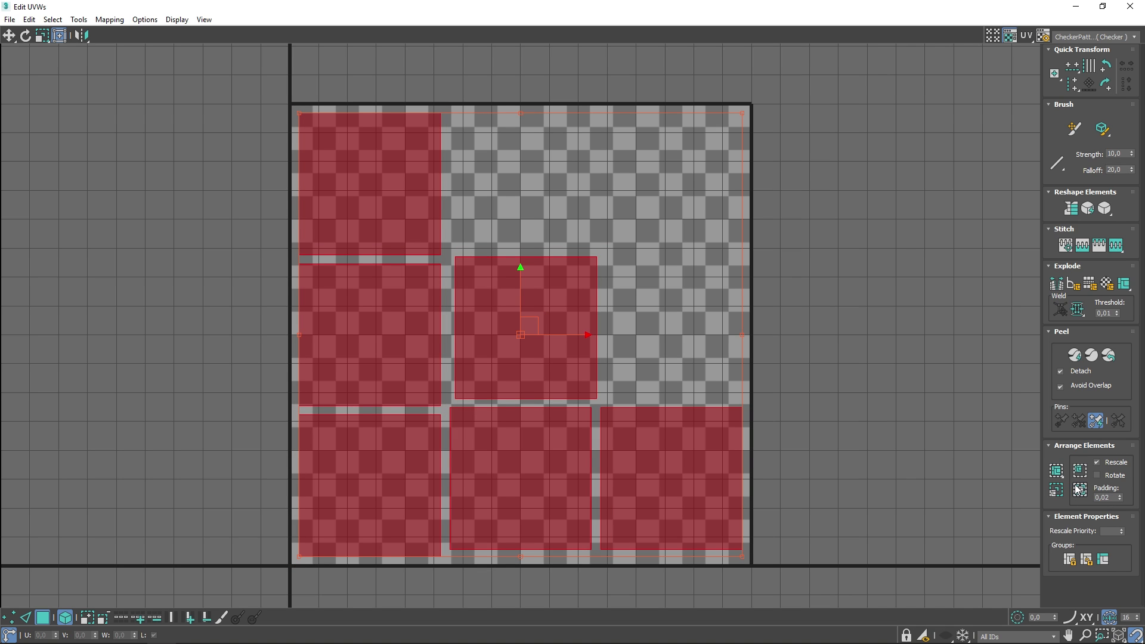
left_click(1080, 489)
left_click(1080, 489)
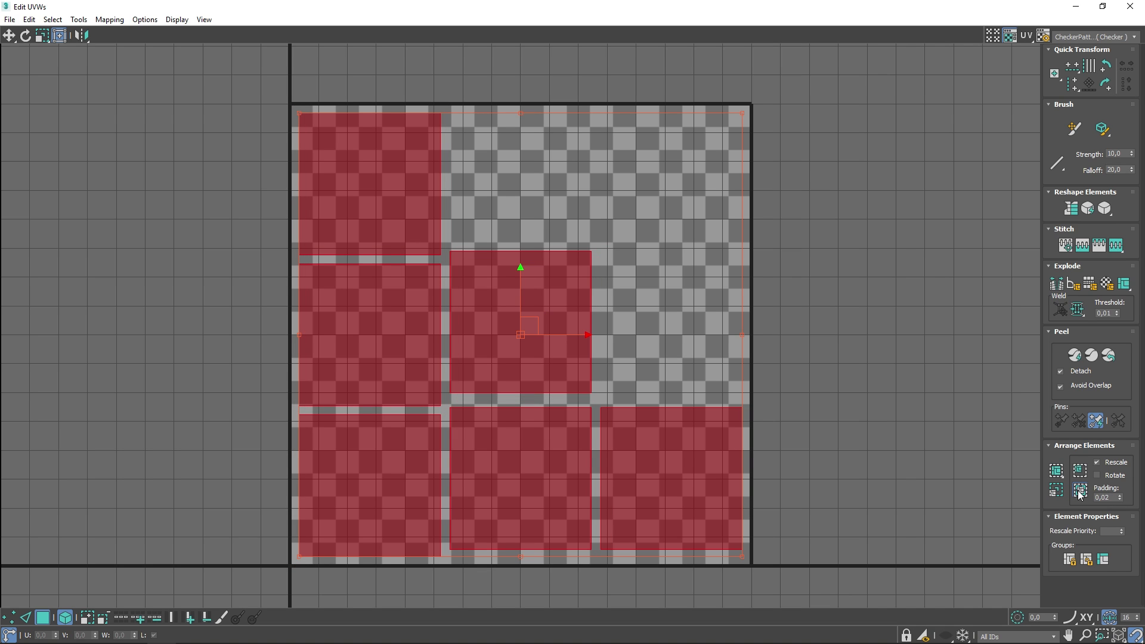
left_click(1080, 491)
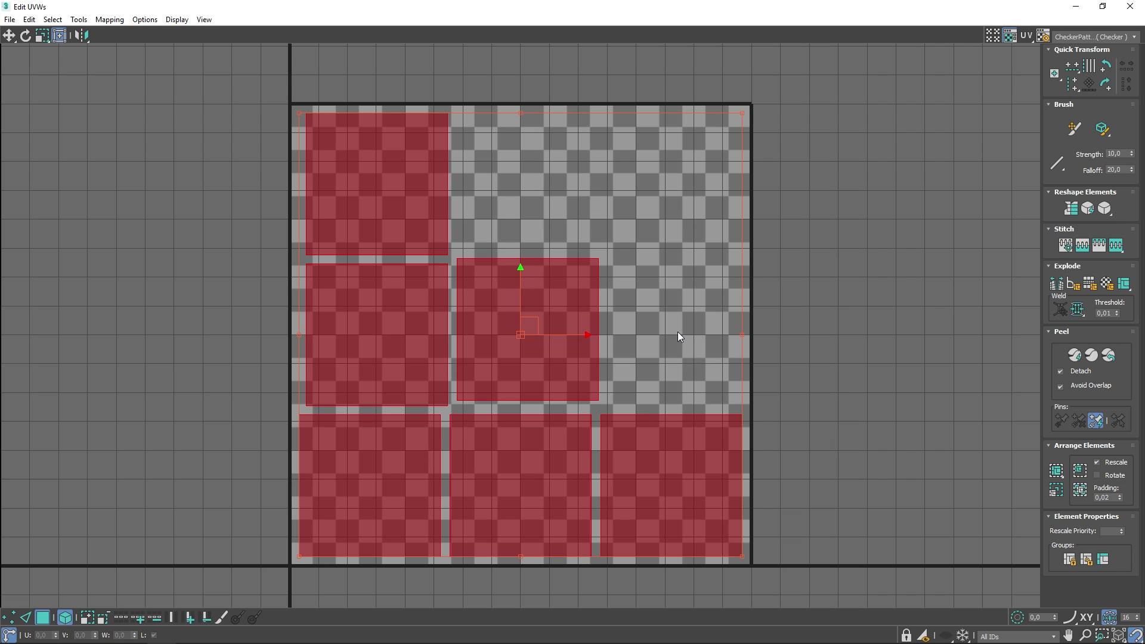
- Reposition the centre and left clusters, then repack all clusters inside the UV square
left_click(678, 337)
left_click_drag(557, 338, 684, 204)
left_click(408, 195)
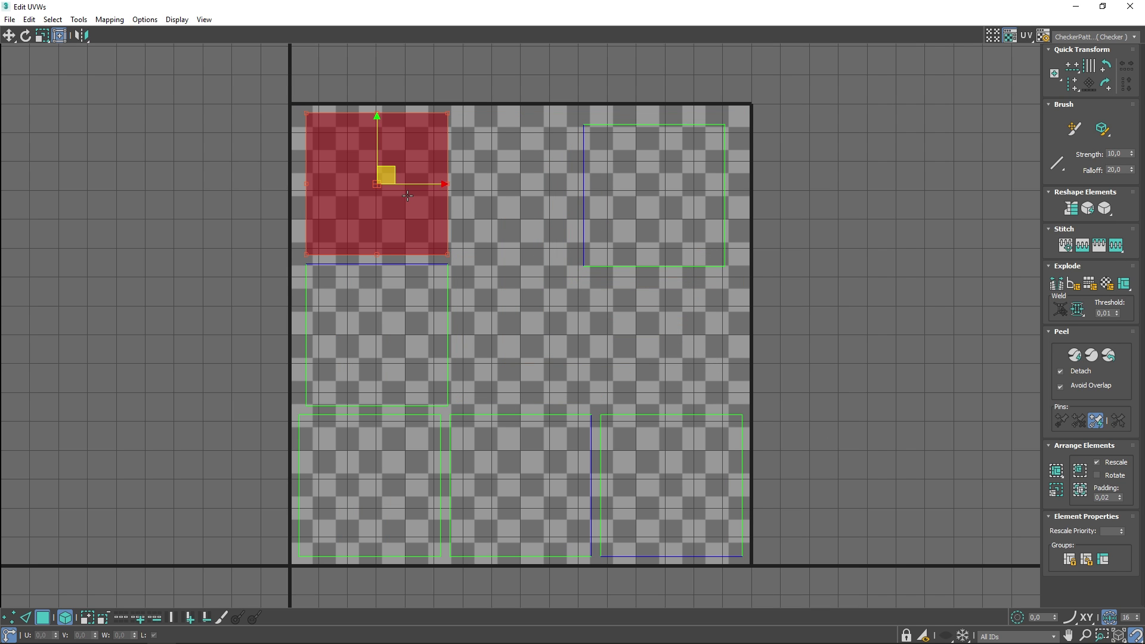
left_click_drag(408, 195, 406, 198)
left_click_drag(397, 319, 534, 317)
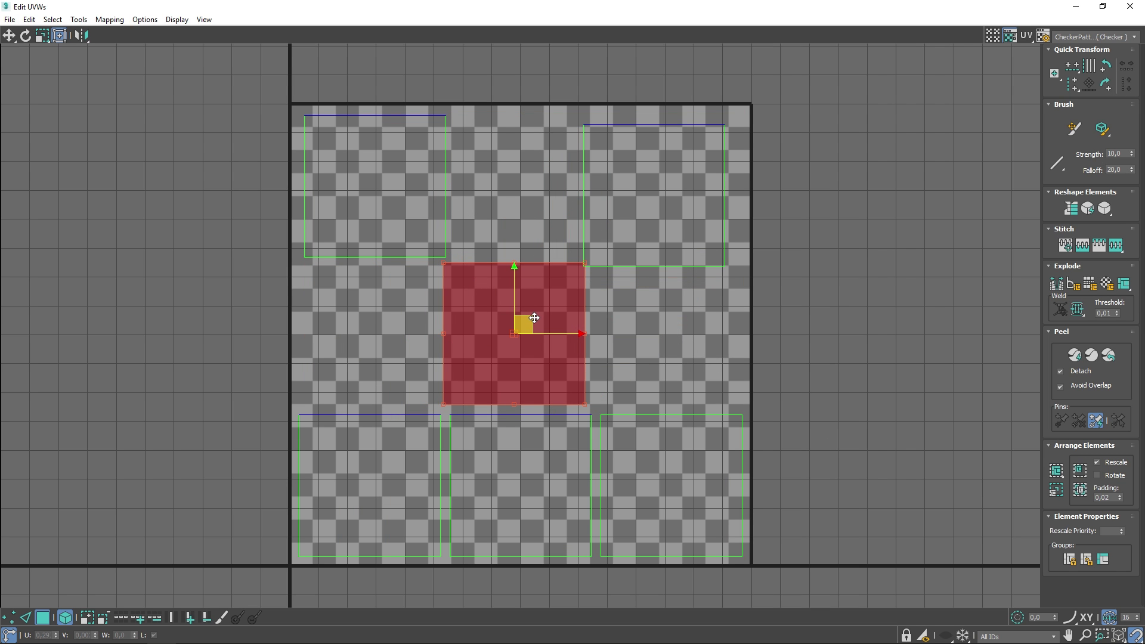
key("ctrl+a")
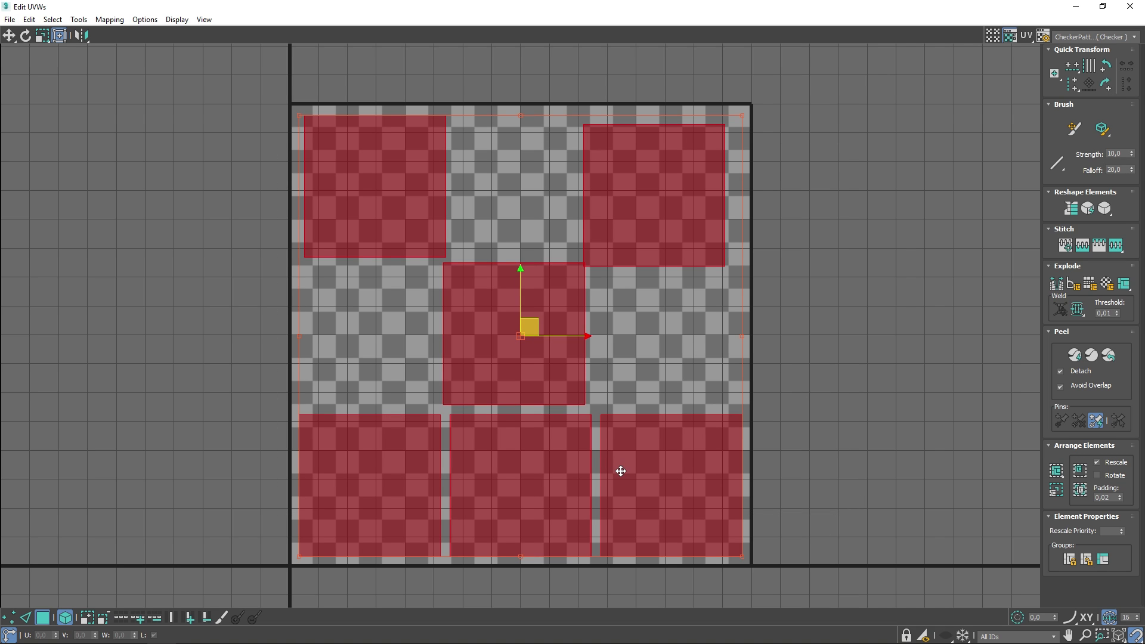
left_click(1086, 493)
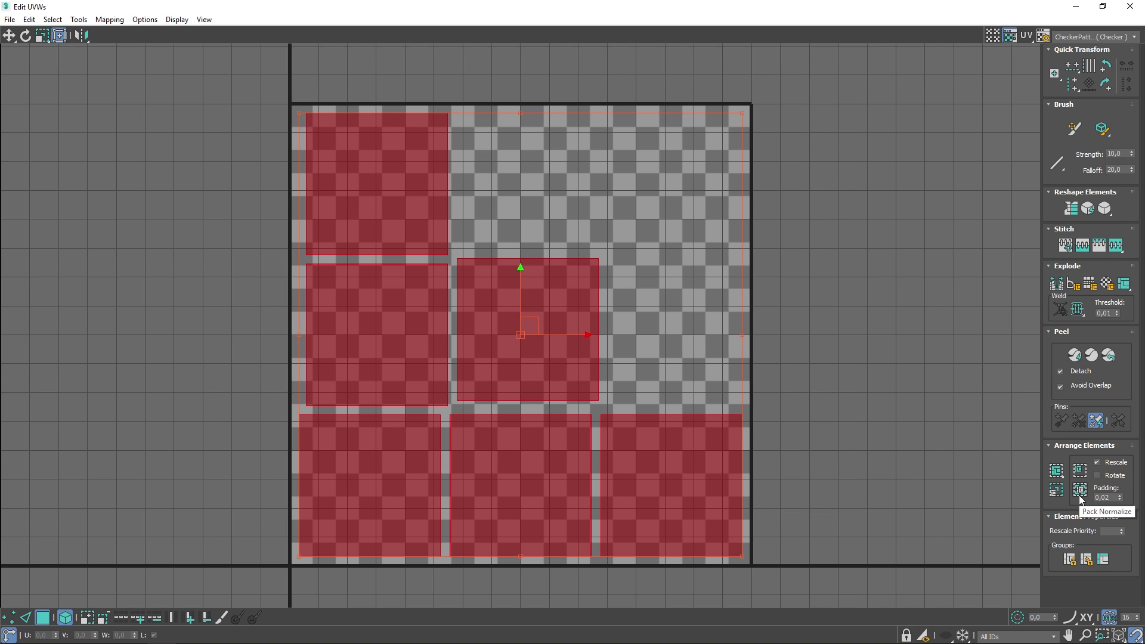
left_click(742, 325)
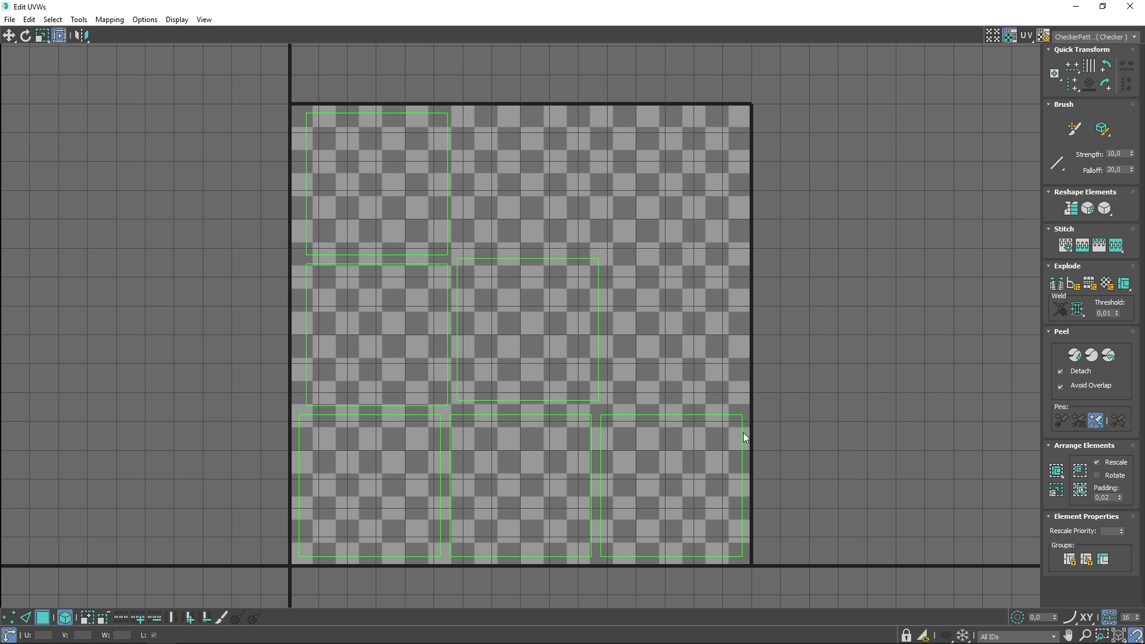
- Close the UV editor and collapse the cube's Unwrap UVW modifier into an Editable Poly
left_click(1122, 9)
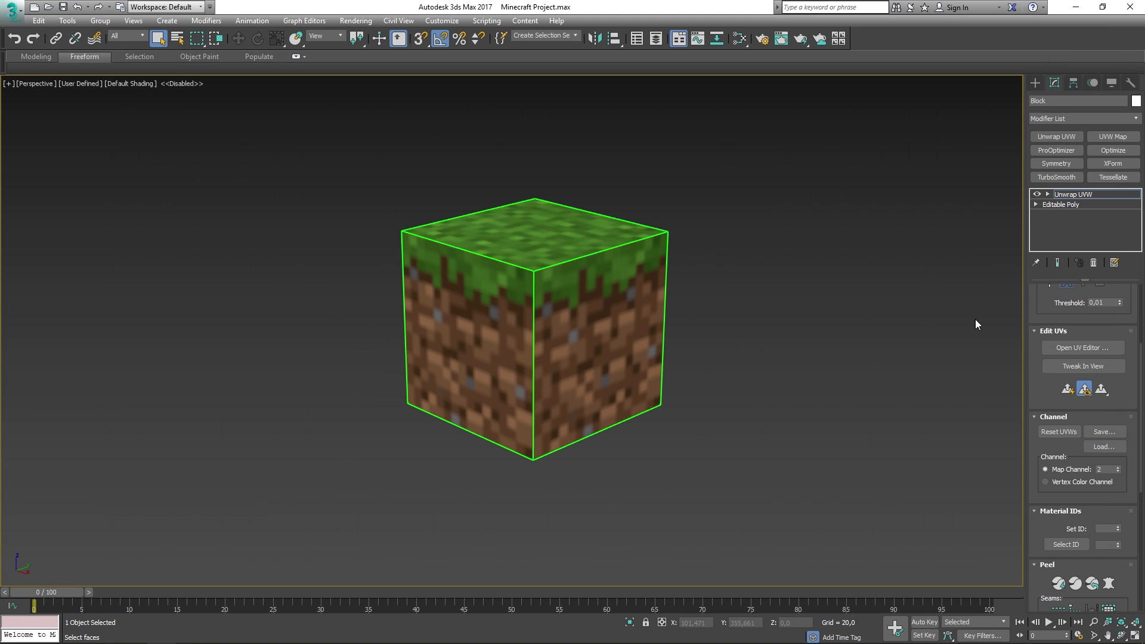
right_click(1072, 192)
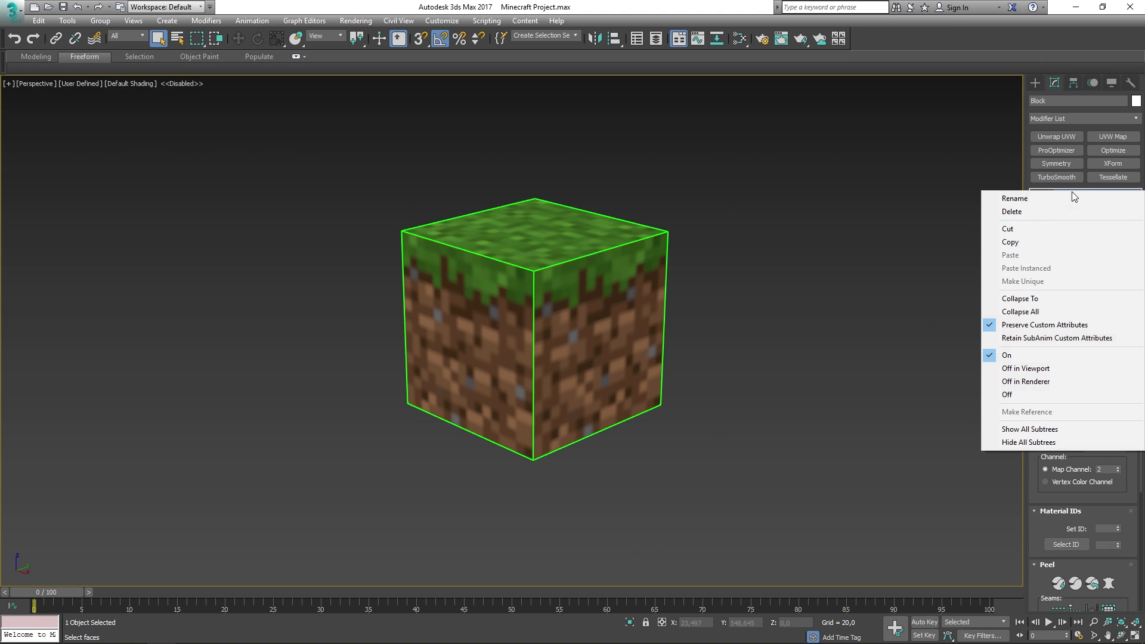
left_click(1038, 300)
left_click(784, 235)
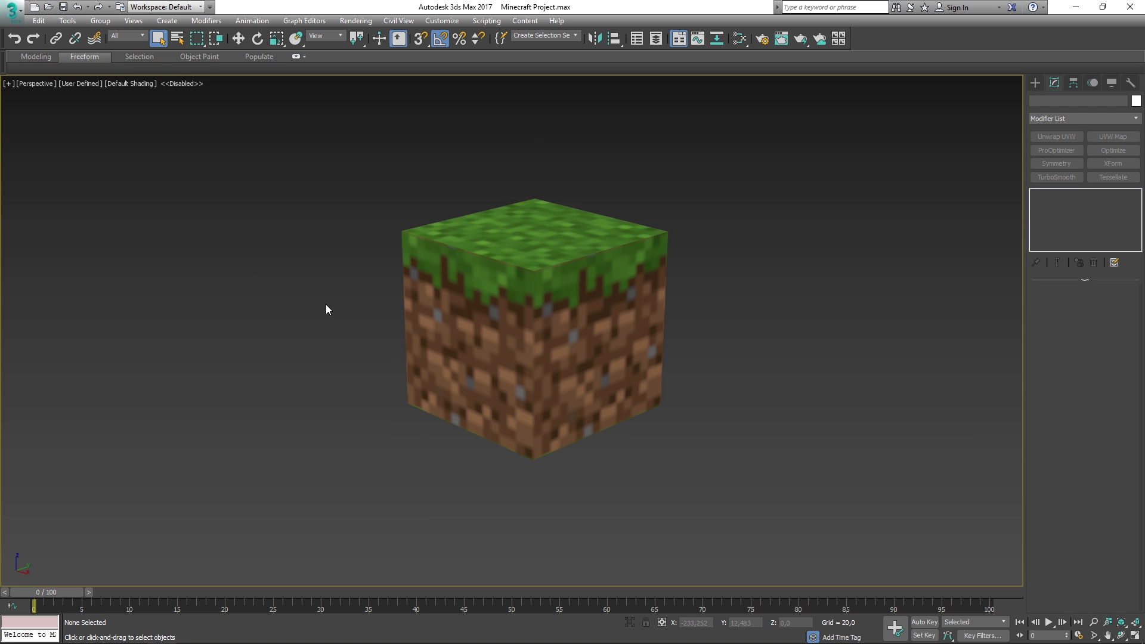
left_click(550, 287)
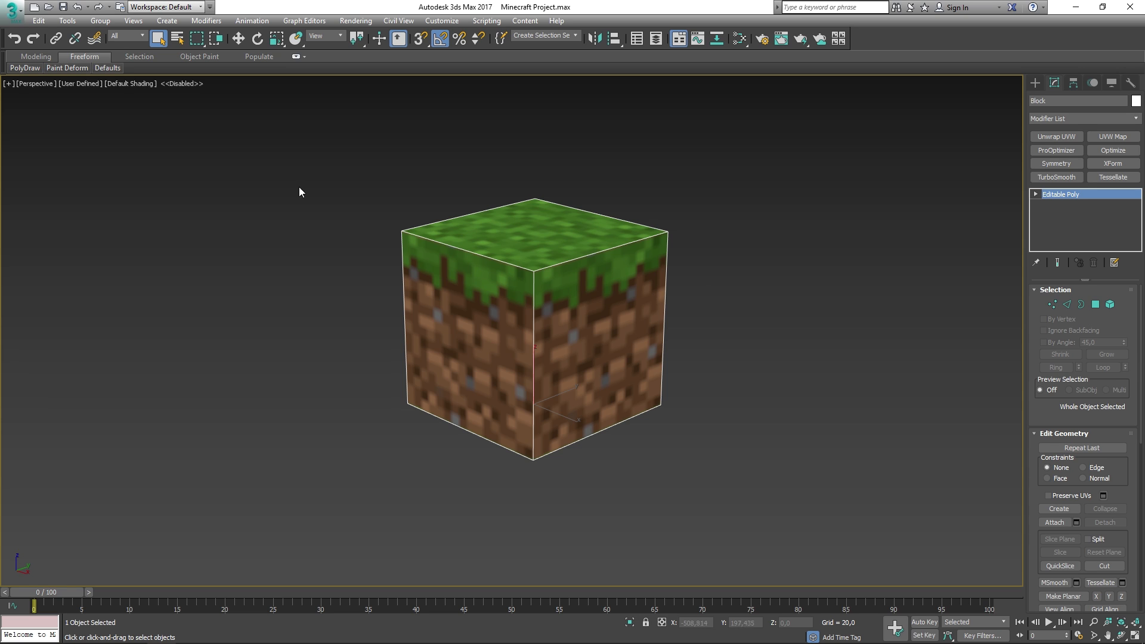
left_click(15, 17)
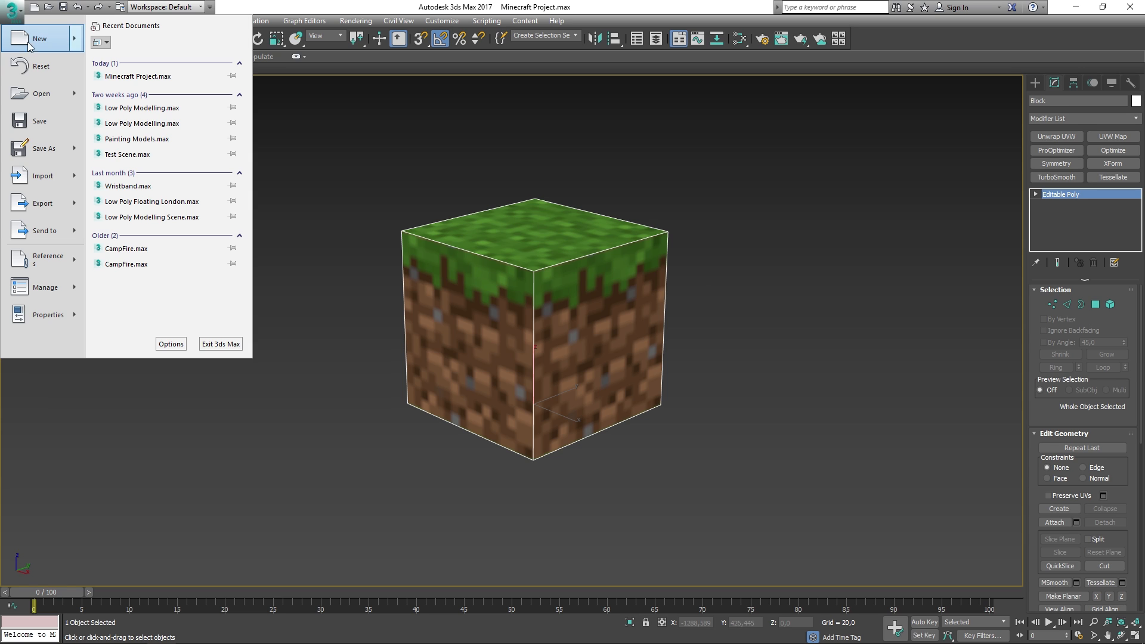
- Export the selected block as Block FBX to F:\3Ds Max\YouTube with default export settings
mouse_move(86, 204)
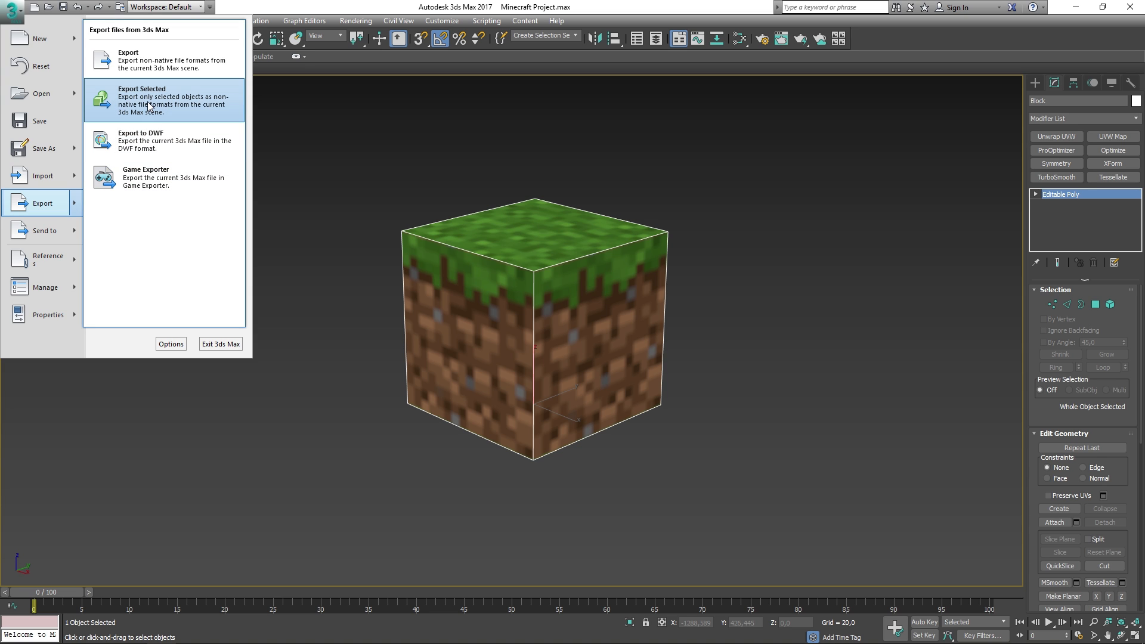
left_click(149, 106)
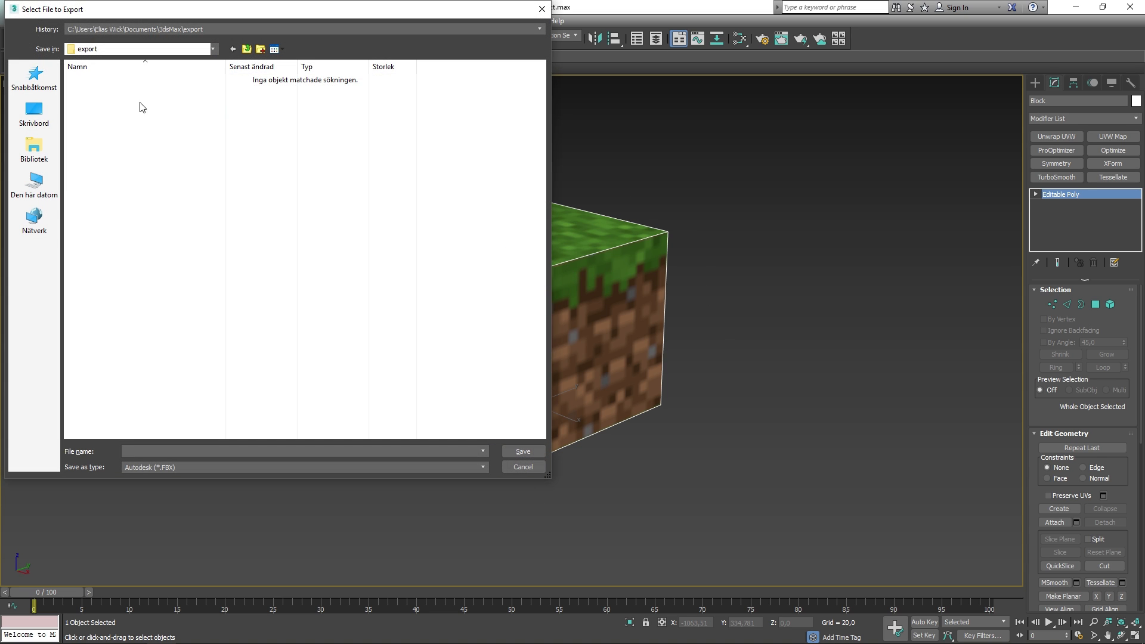
left_click(34, 185)
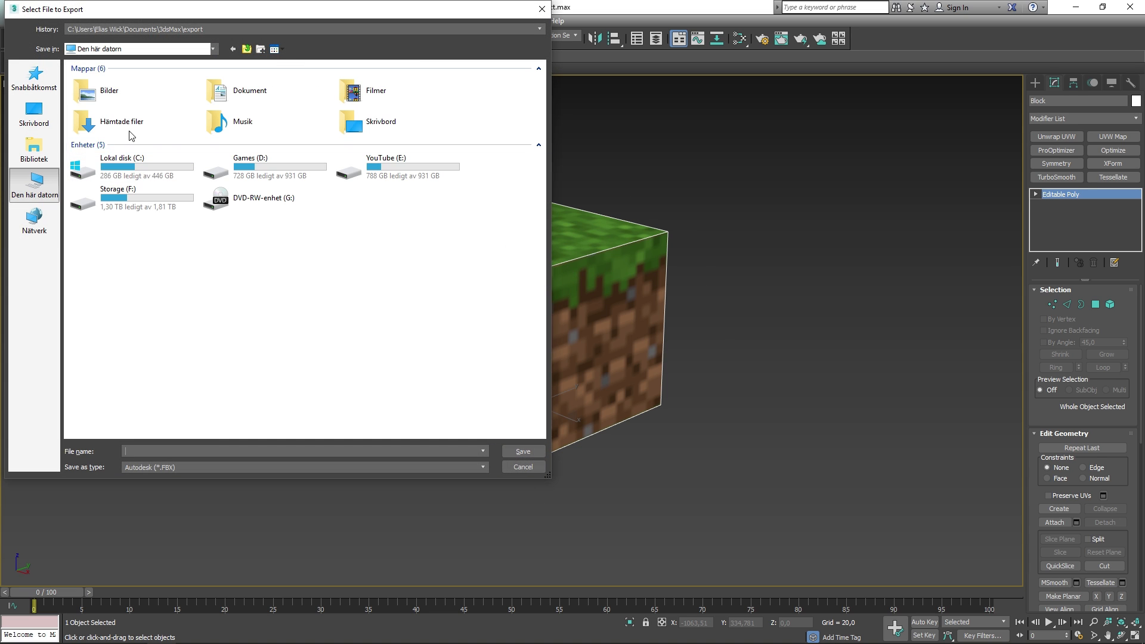
double_click(166, 206)
double_click(119, 91)
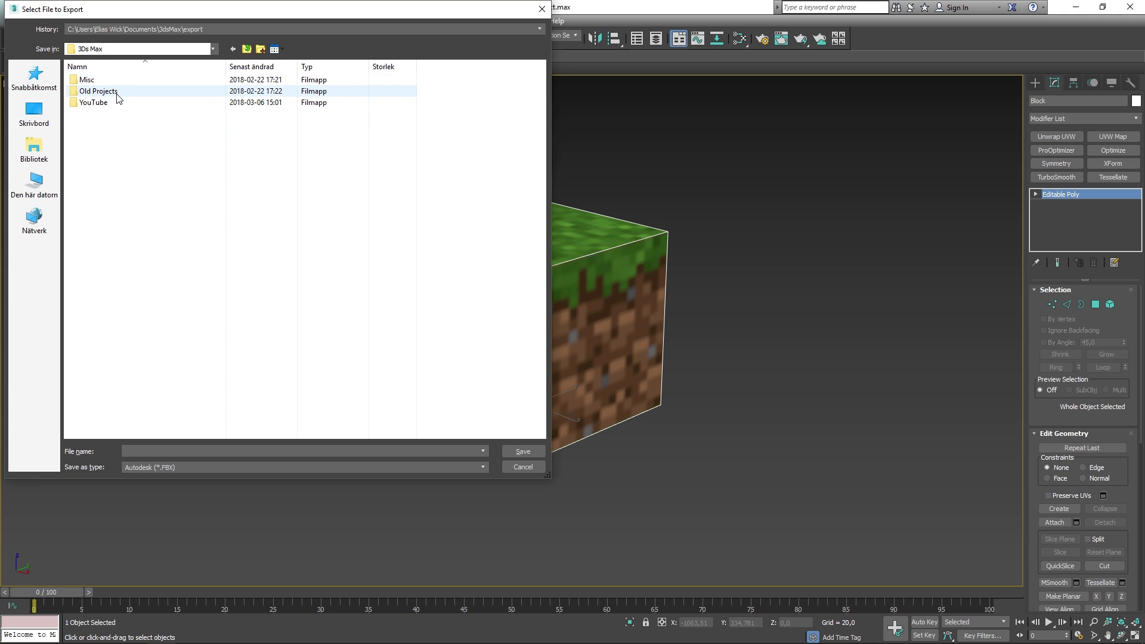
double_click(115, 102)
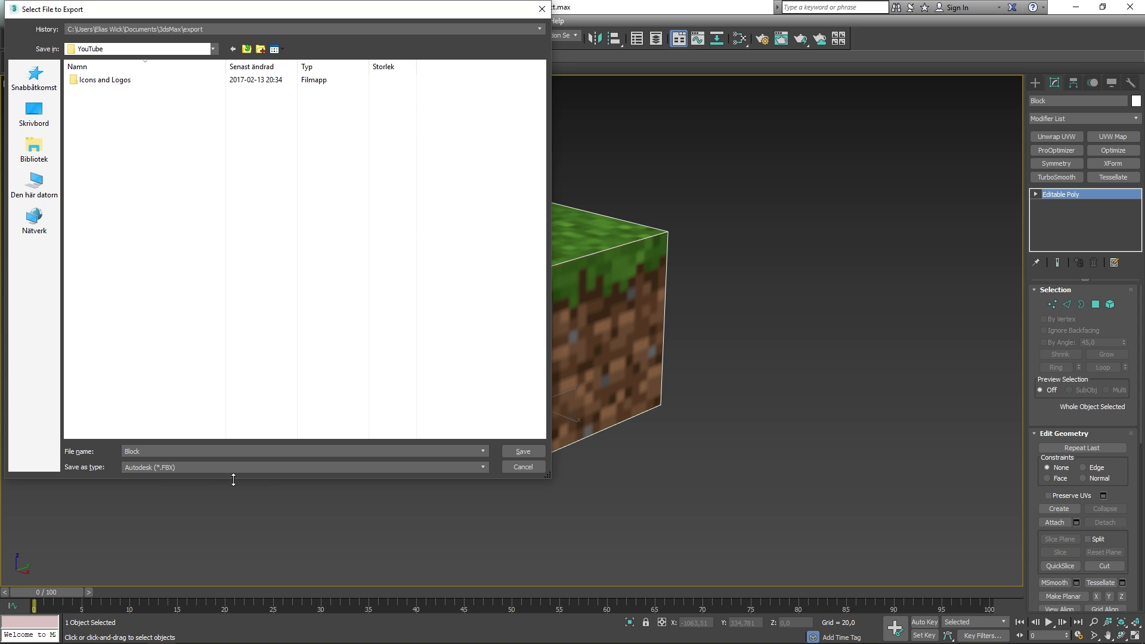
left_click(525, 451)
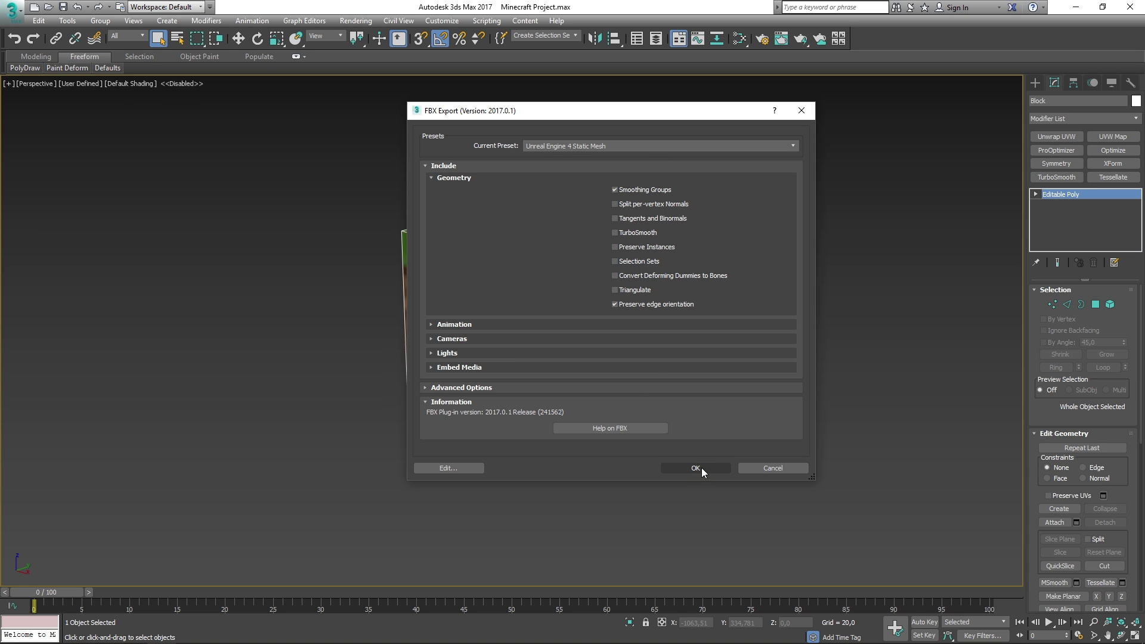
left_click(696, 468)
middle_click_drag(724, 358, 707, 361)
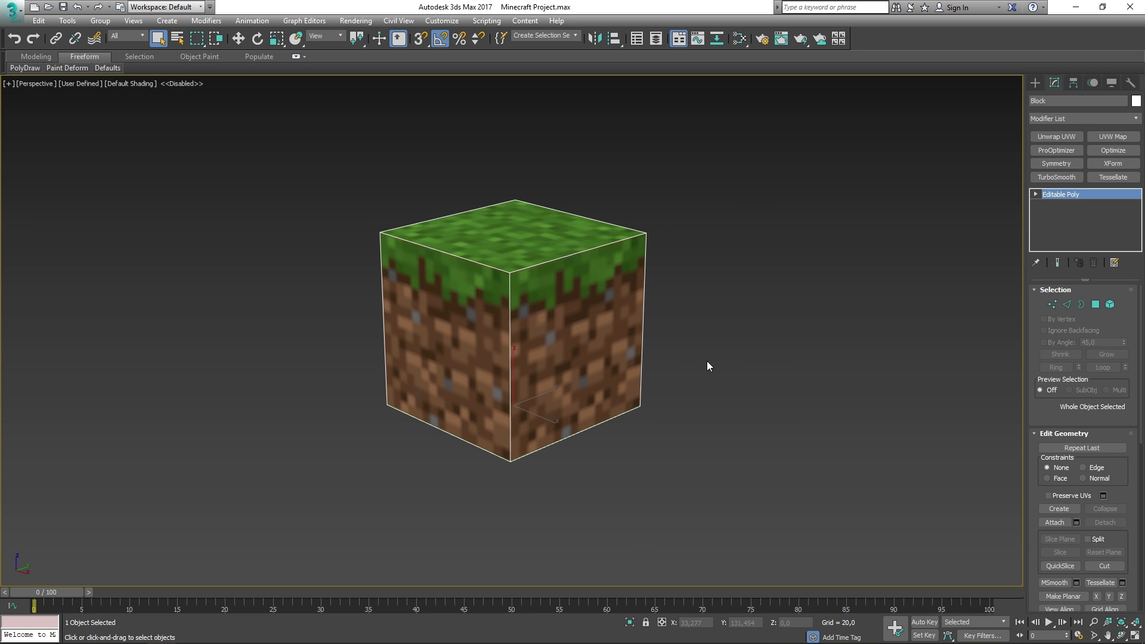
left_click(707, 352)
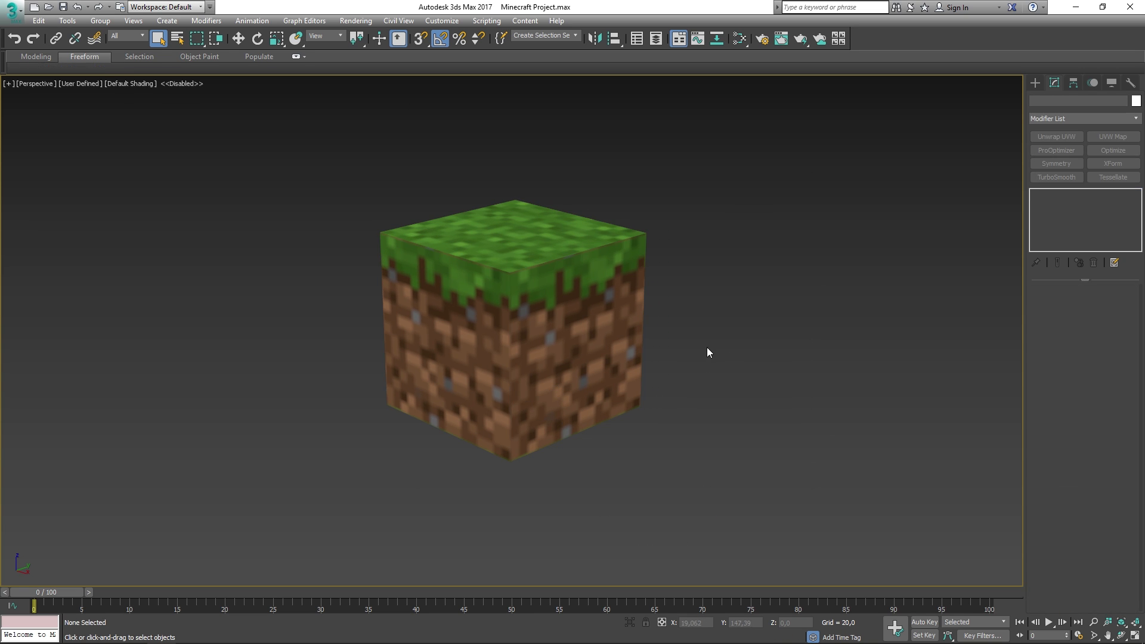
- Minimize 3ds Max and launch the Epic Games Launcher via a Start menu search for 'unreal'
left_click(1077, 8)
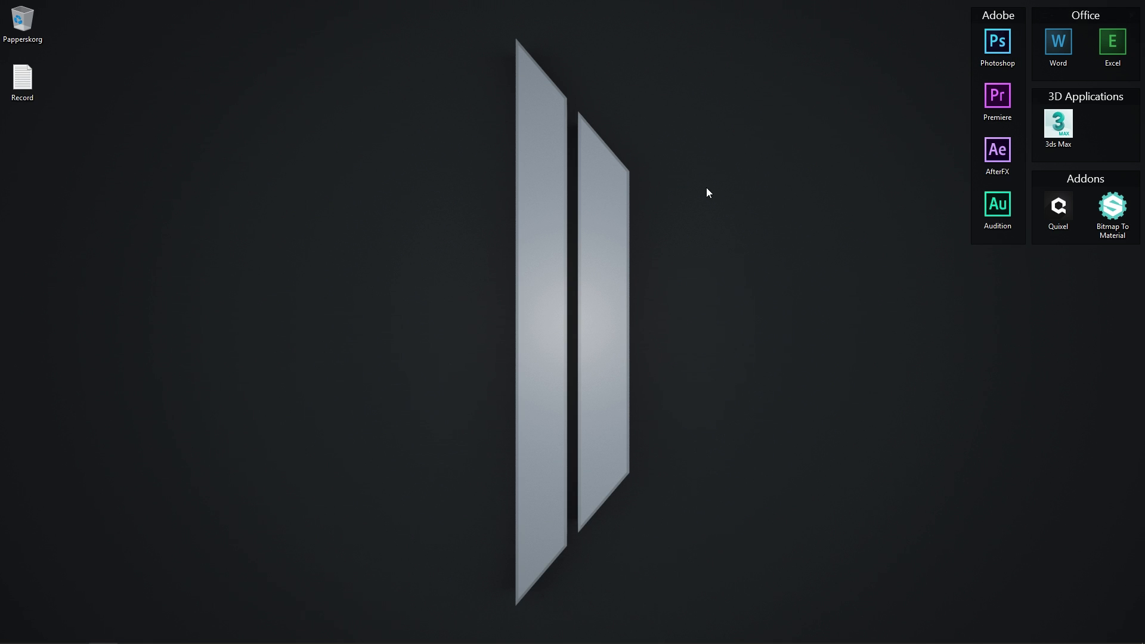
mouse_move(42, 634)
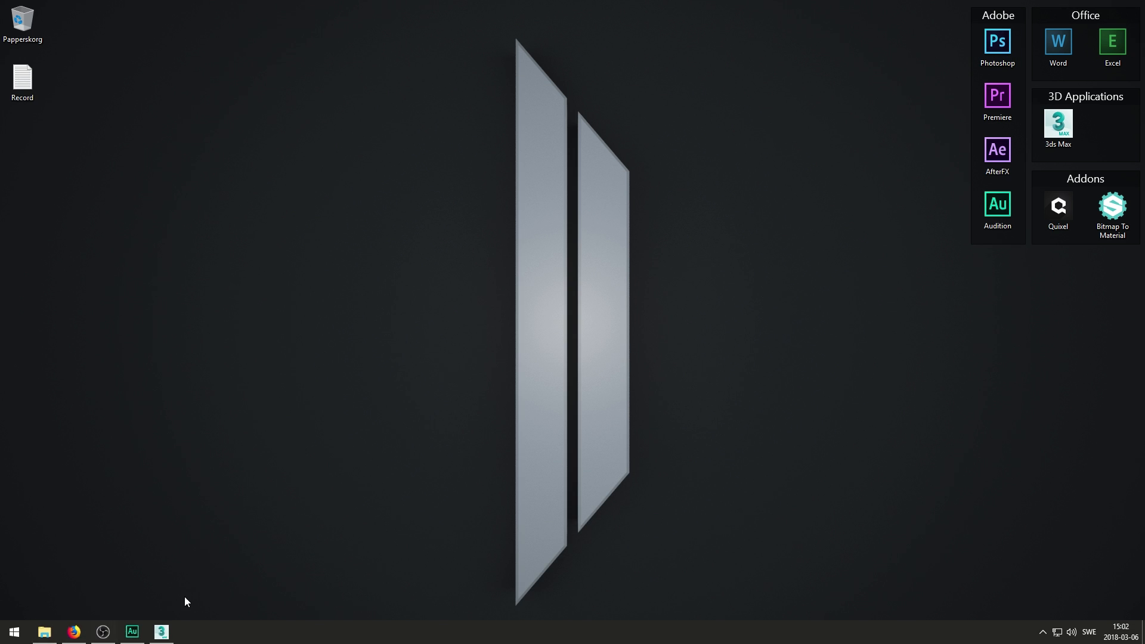
left_click(25, 638)
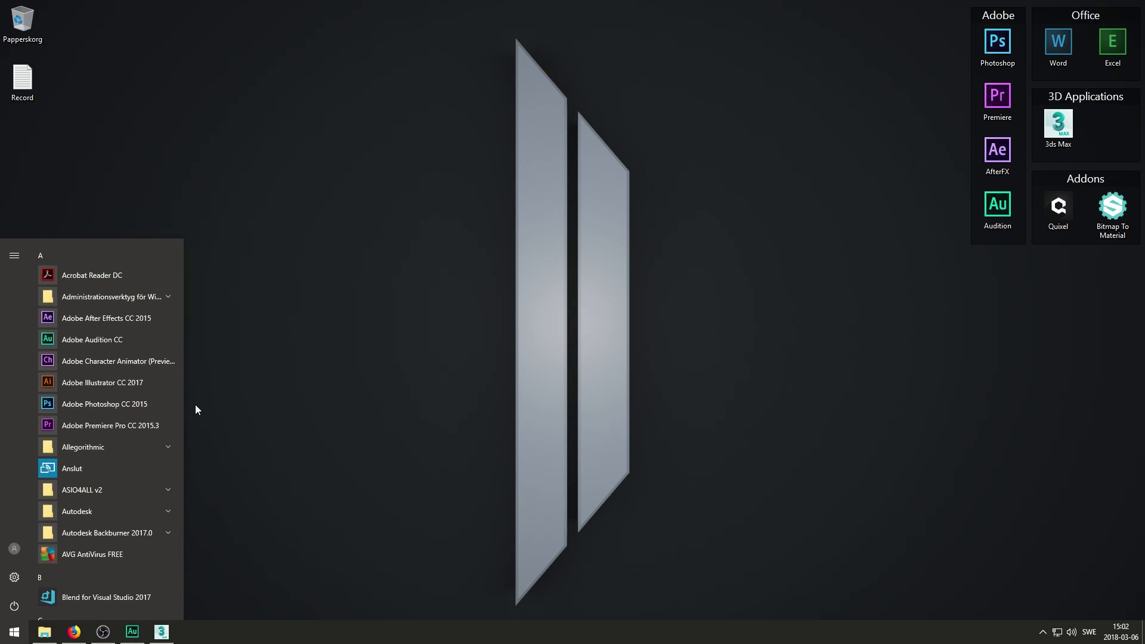
type("unreal")
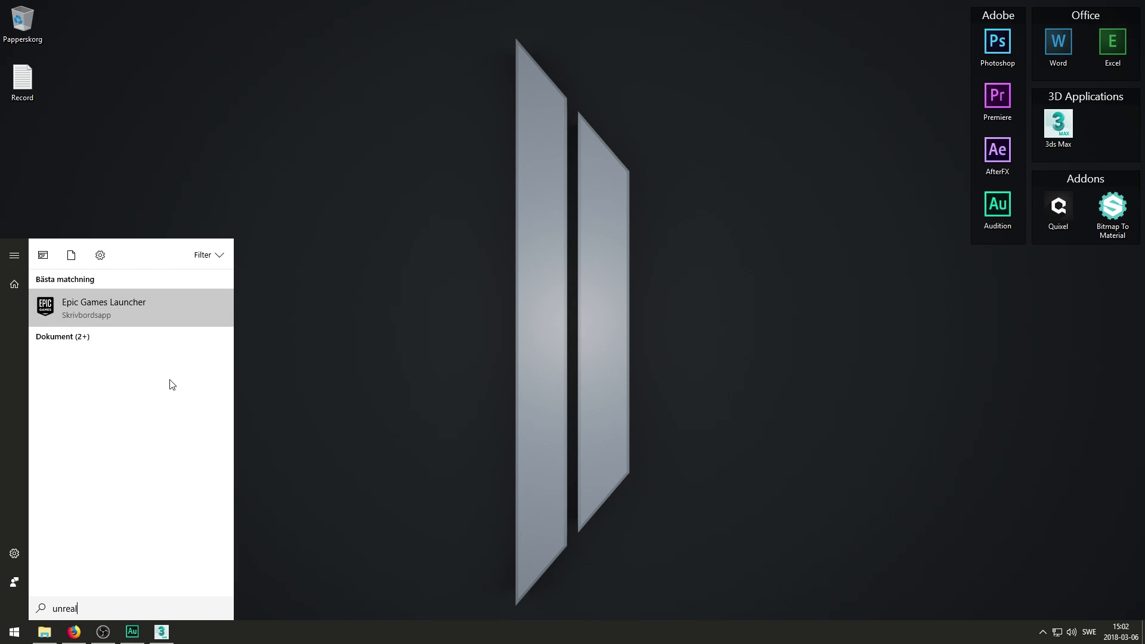
left_click(156, 306)
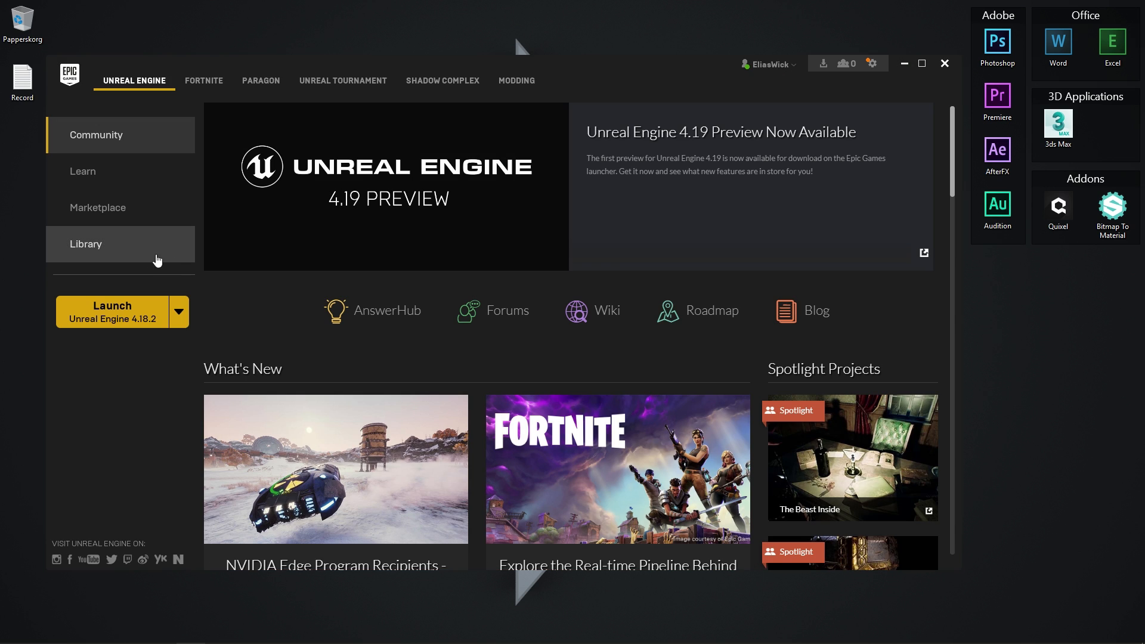
- Launch Unreal Engine 4.18.2 from the launcher's Library to start a new project
left_click(104, 252)
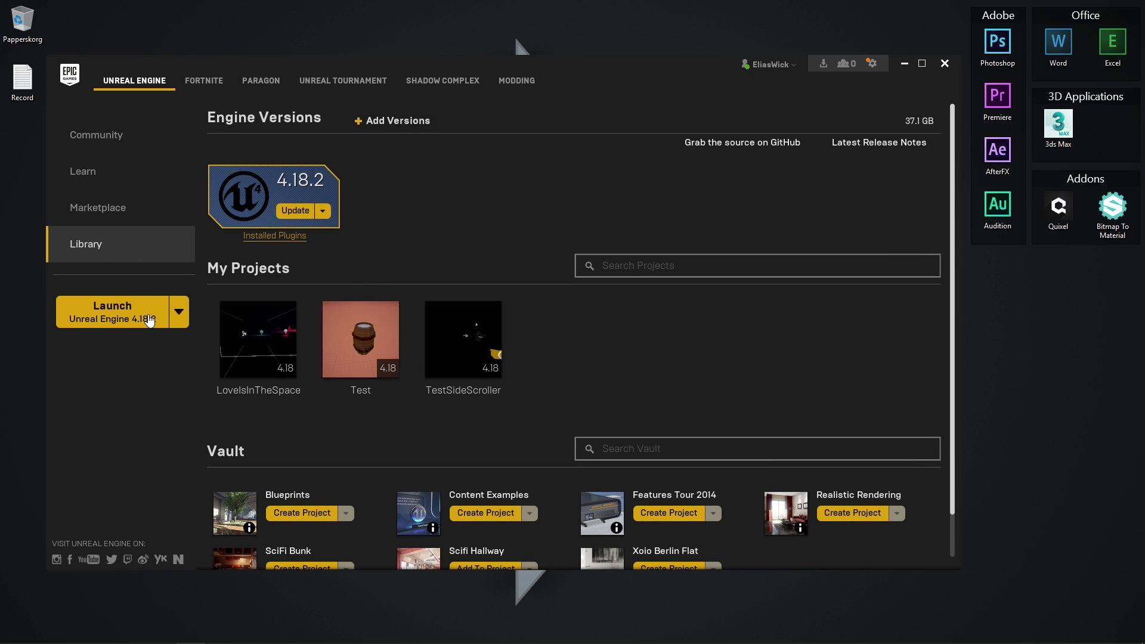
left_click(156, 323)
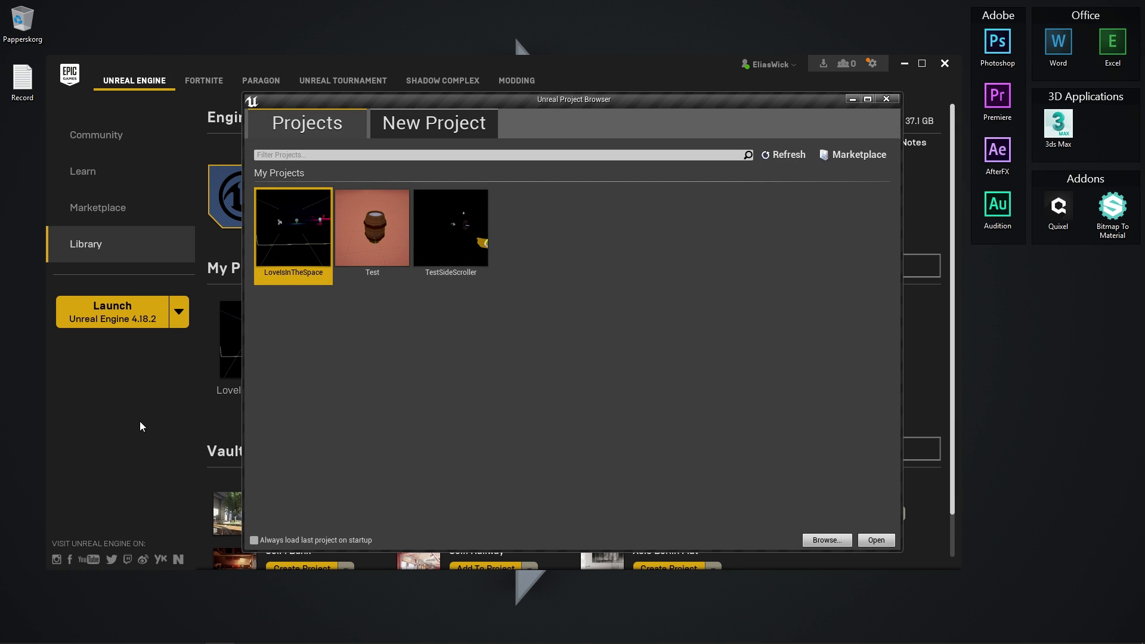
left_click(417, 124)
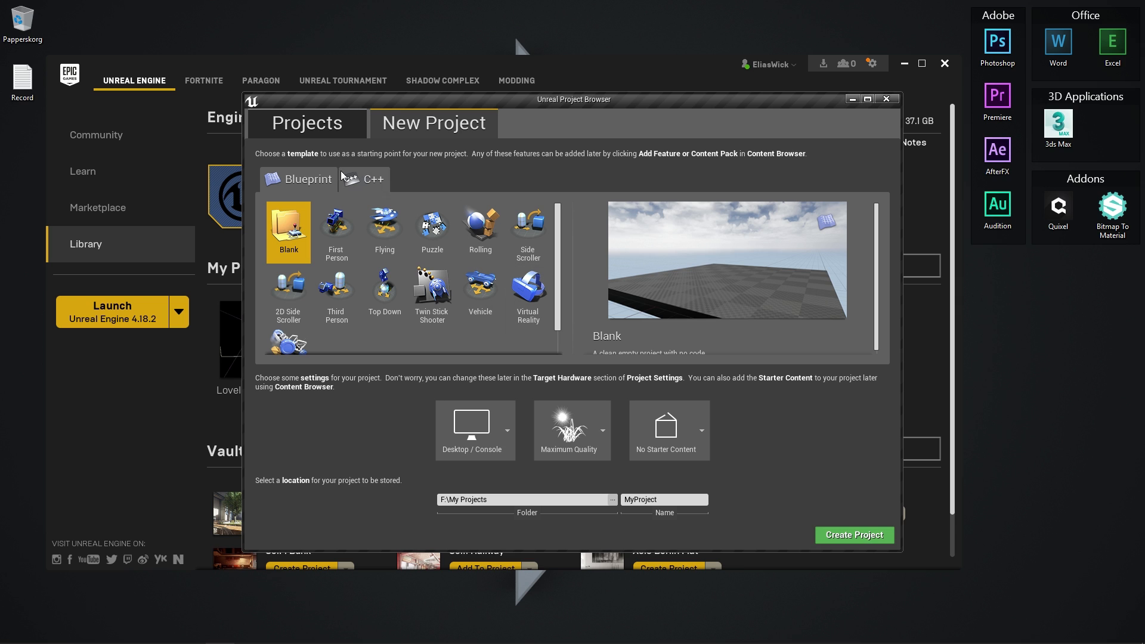
- Create a Third Person project MinecraftProject: maximum quality, Desktop/Console, no starter content
left_click(337, 290)
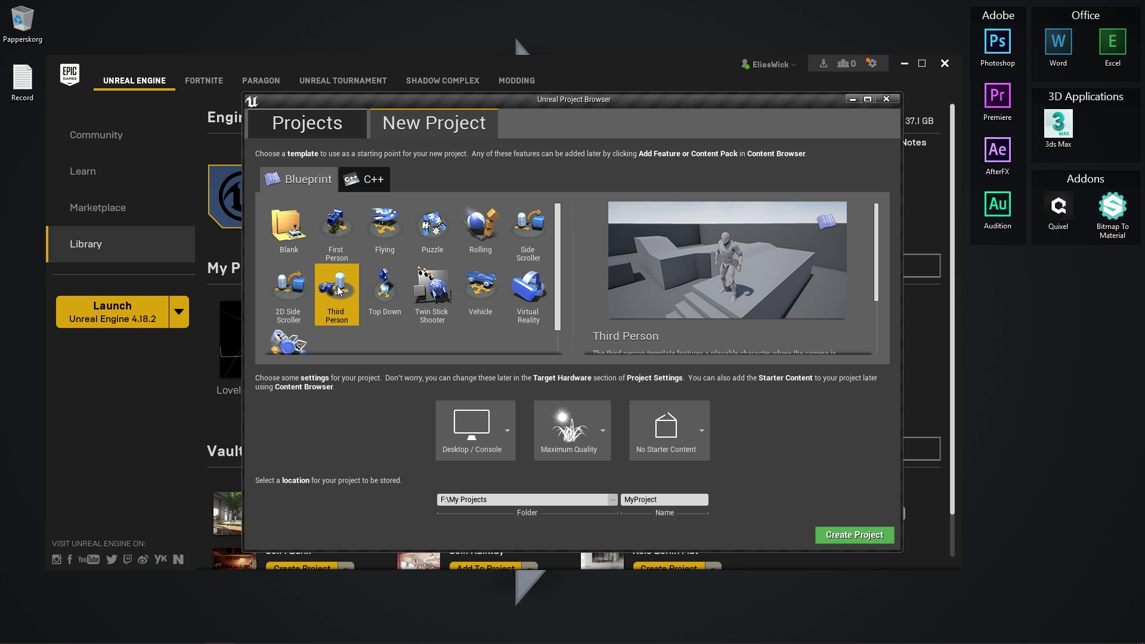
left_click(695, 437)
left_click(665, 488)
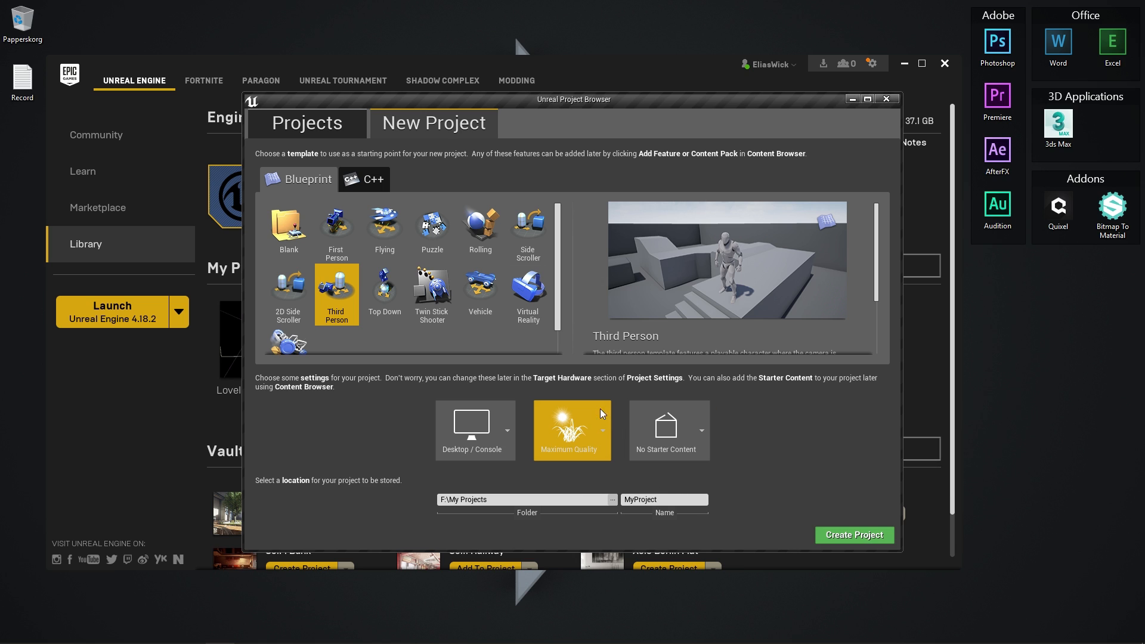
left_click(575, 433)
left_click(569, 488)
left_click(491, 420)
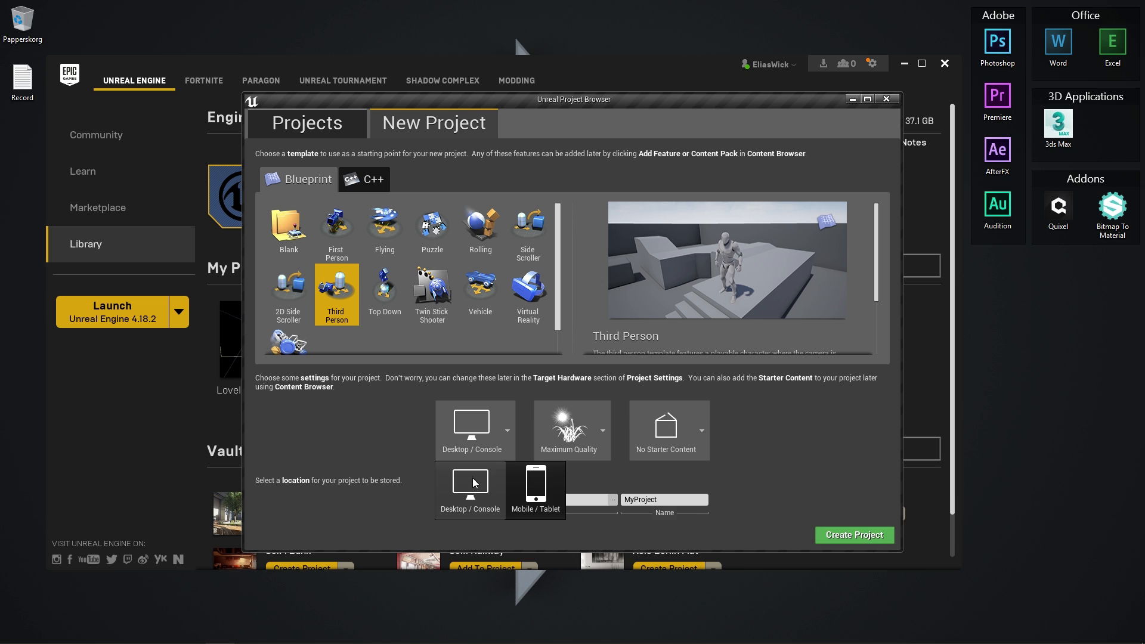
left_click(471, 487)
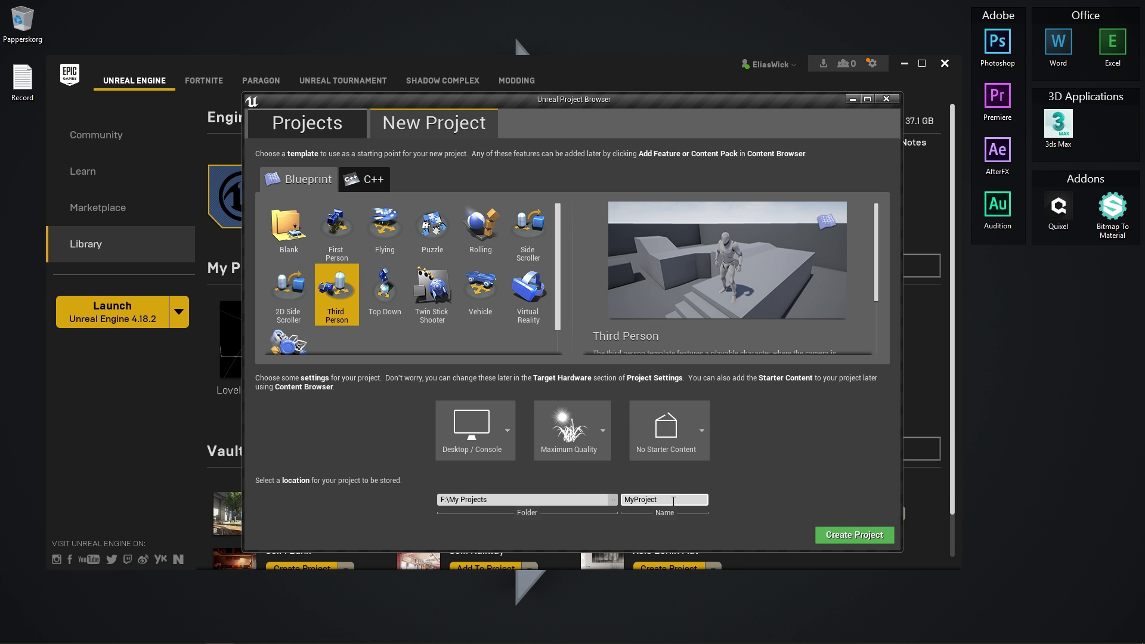
left_click(642, 499)
type("Minecraft")
left_click(853, 536)
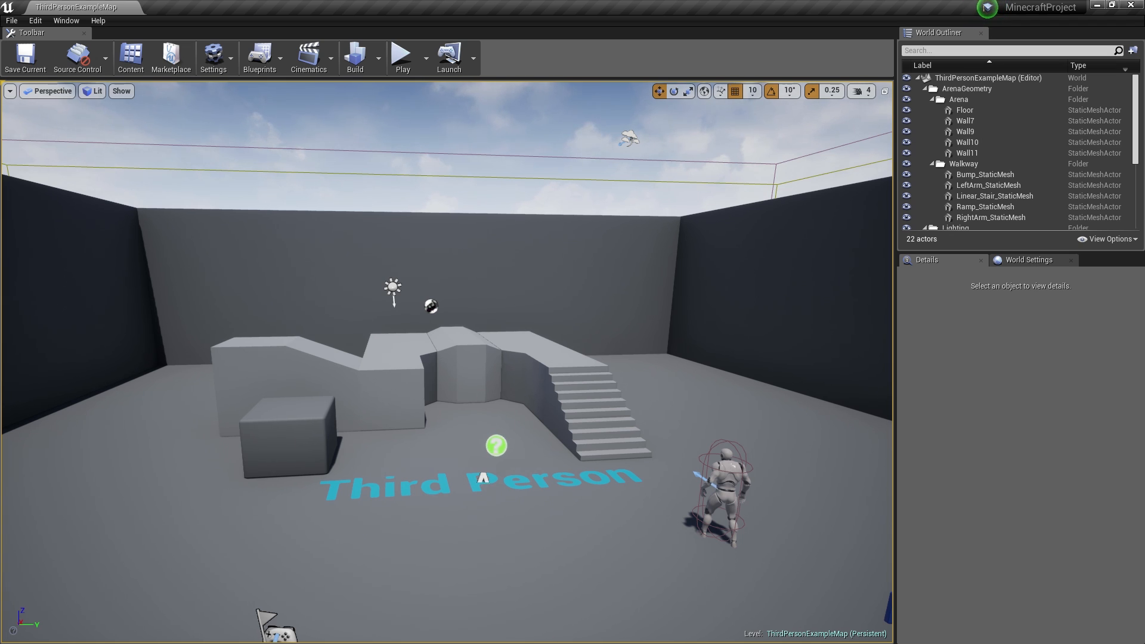
- Dock the Modes and Content Browser panels and browse back to the Content root folder
left_click_drag(1144, 113, 370, 106)
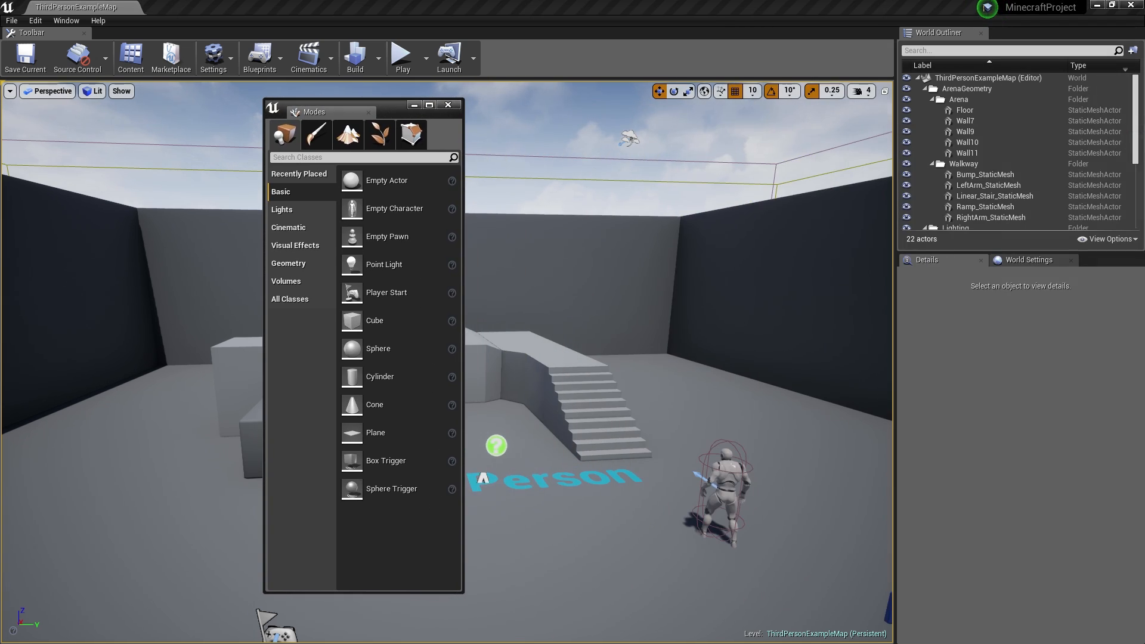
left_click_drag(1144, 149, 678, 77)
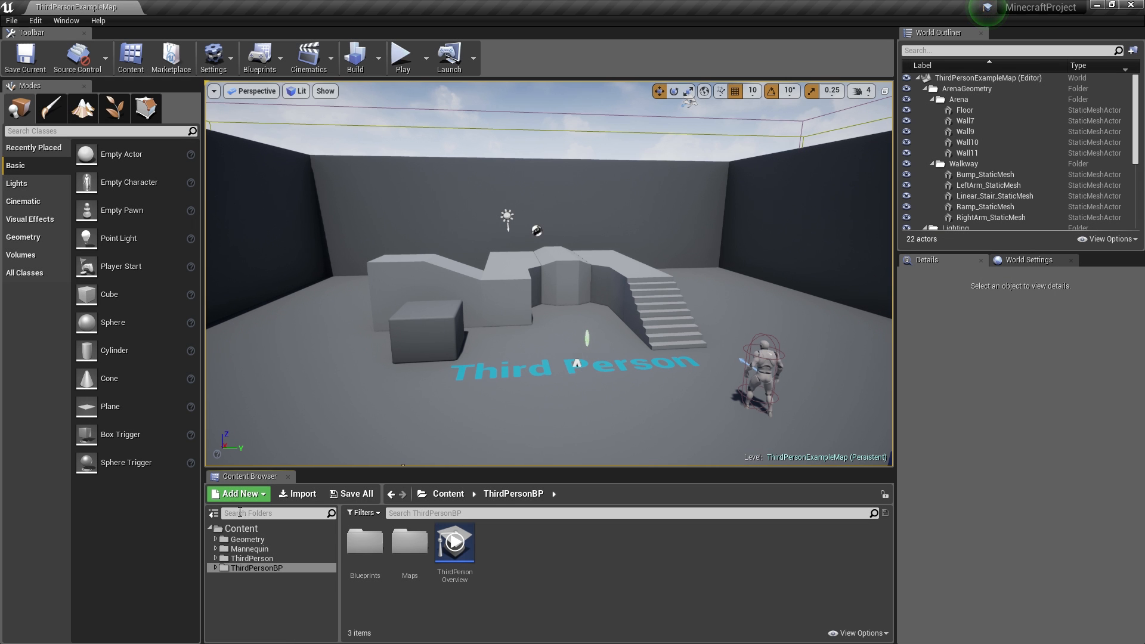
double_click(409, 543)
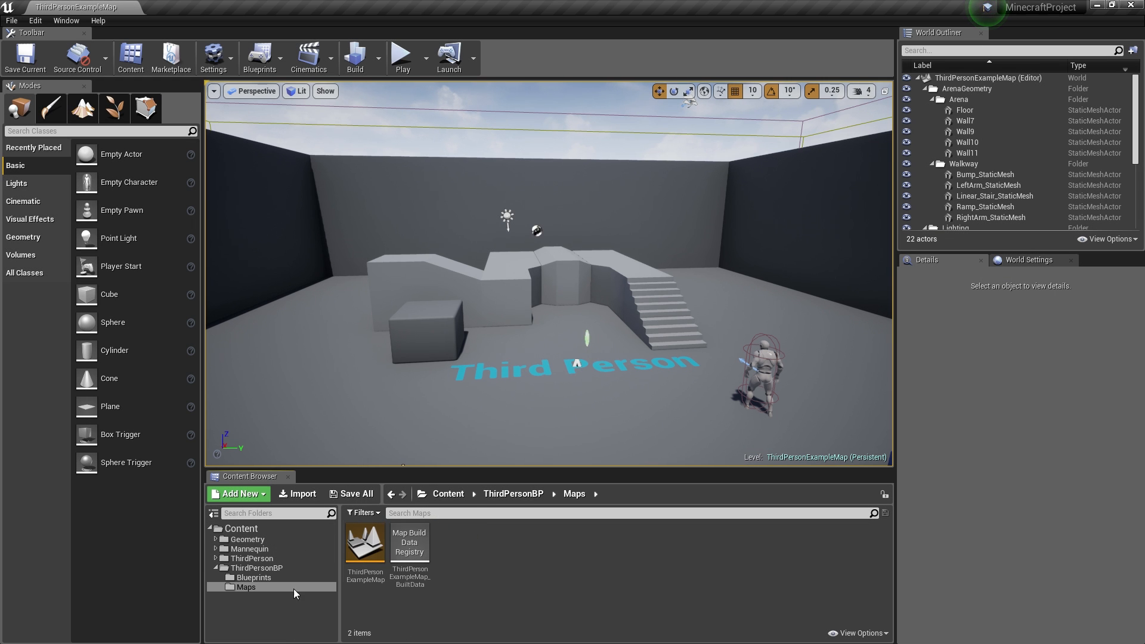
left_click(216, 568)
left_click(227, 531)
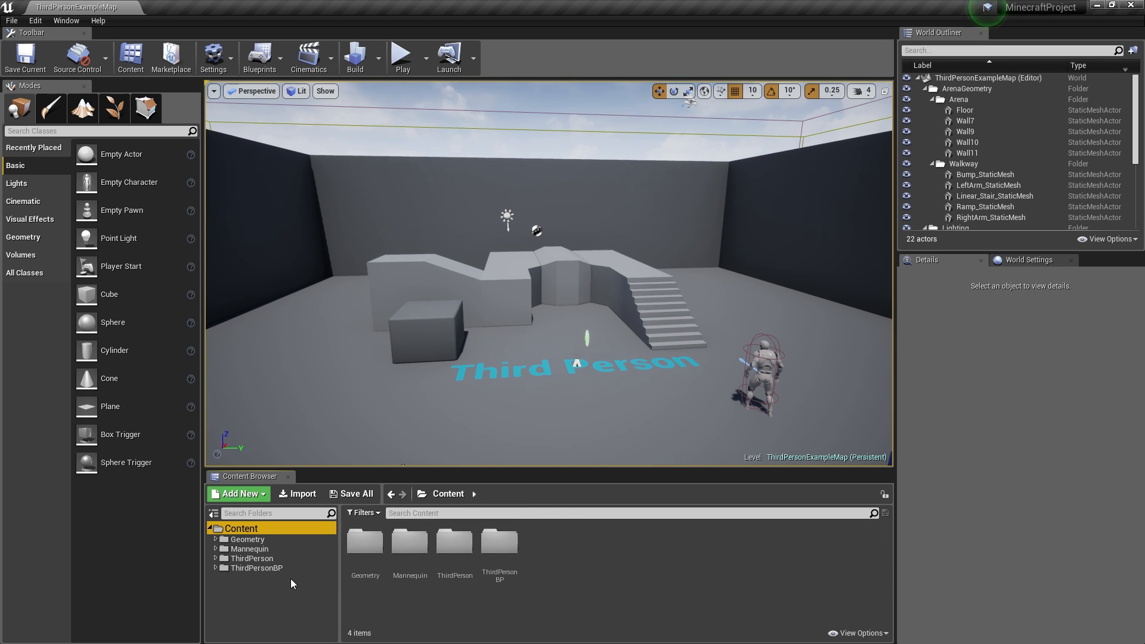
- Create a folder named MinecraftProject under Content
right_click(250, 528)
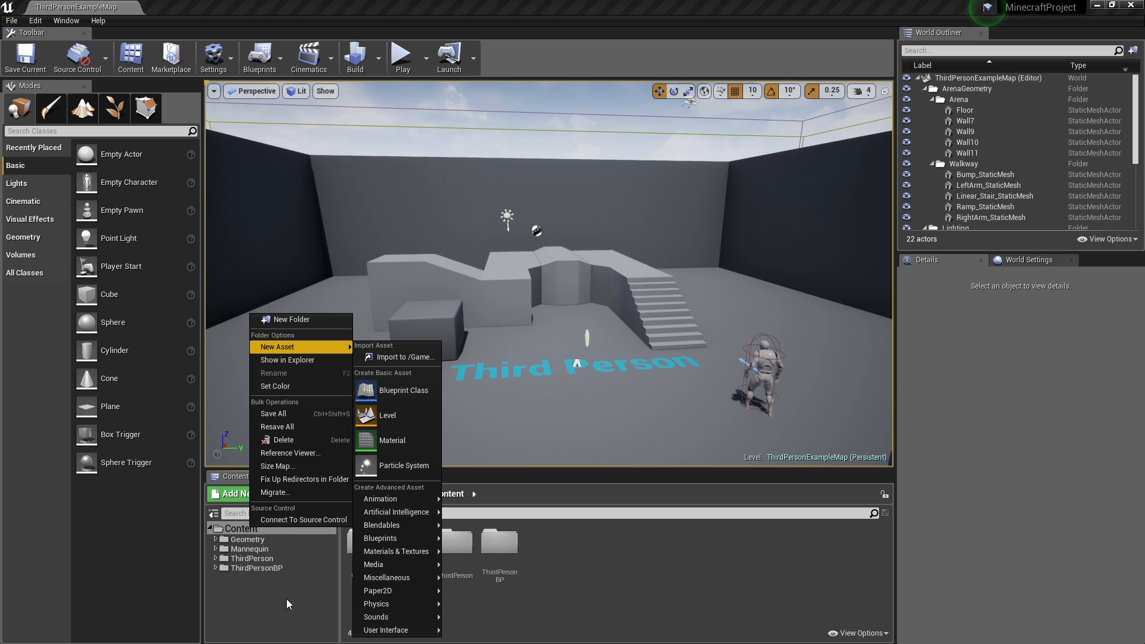
left_click(291, 319)
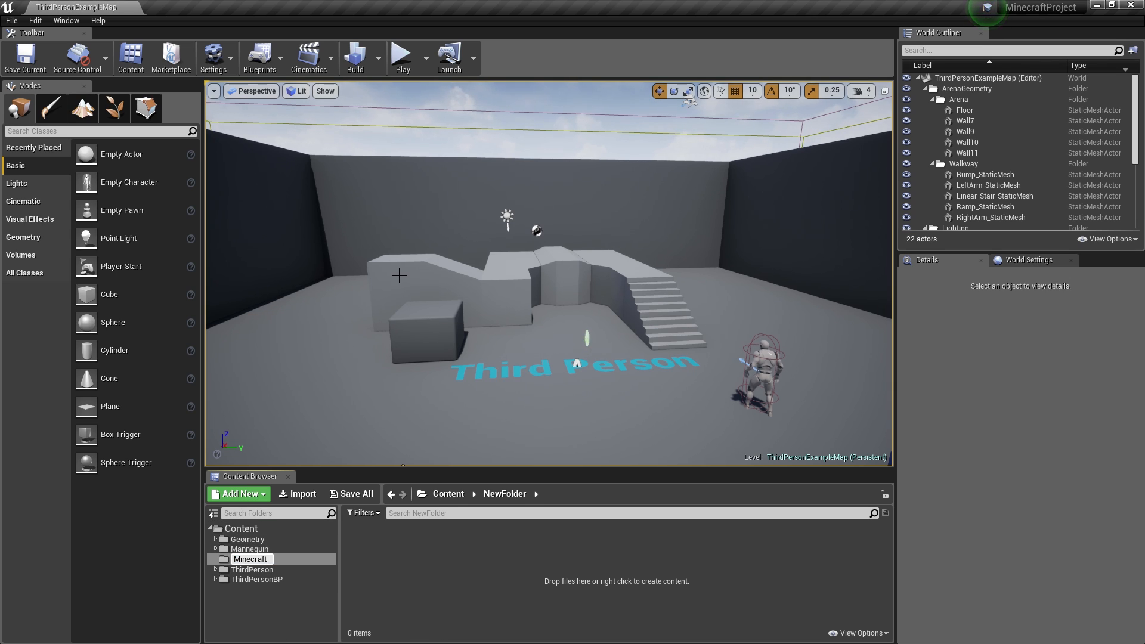
type("MinecraftProject")
key("Return")
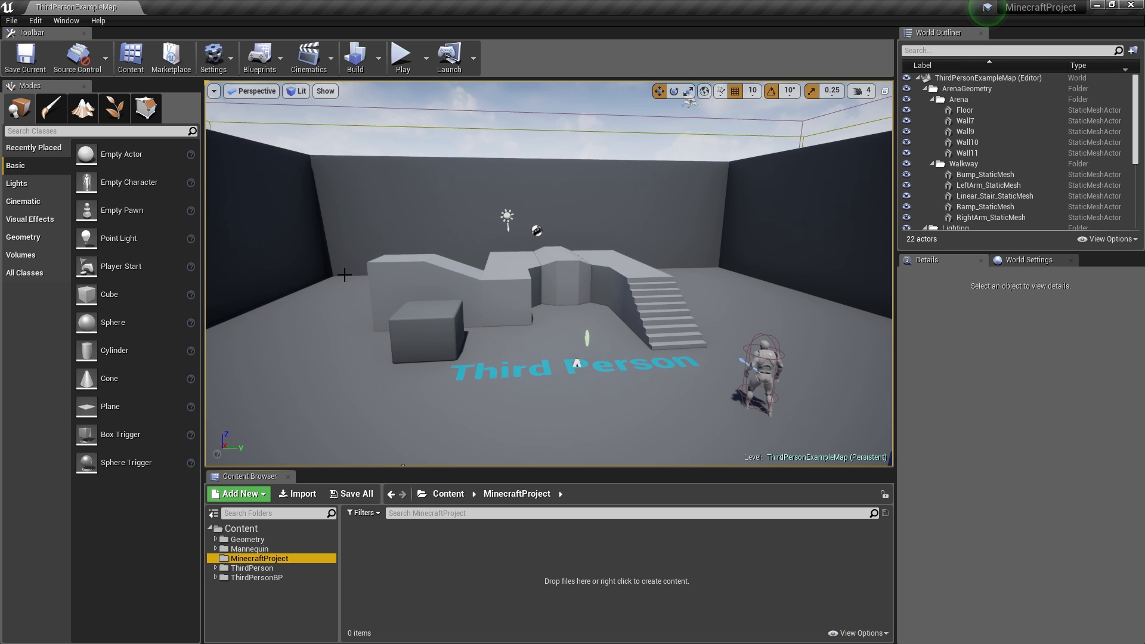
- Add Textures and Models subfolders inside MinecraftProject
right_click(407, 541)
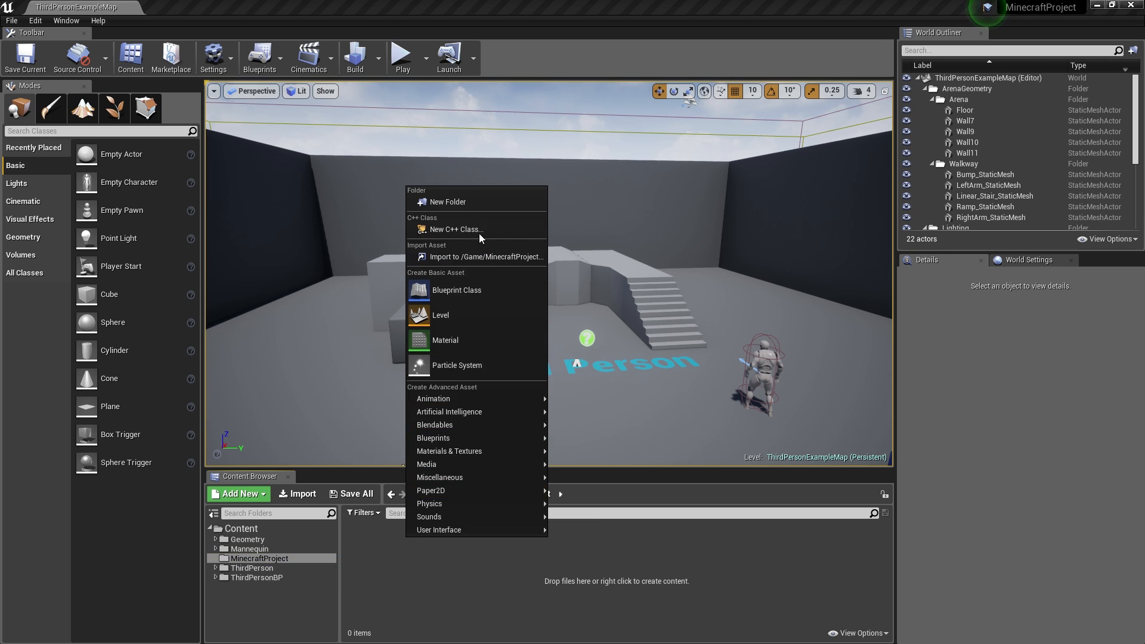
left_click(472, 199)
type("Texture")
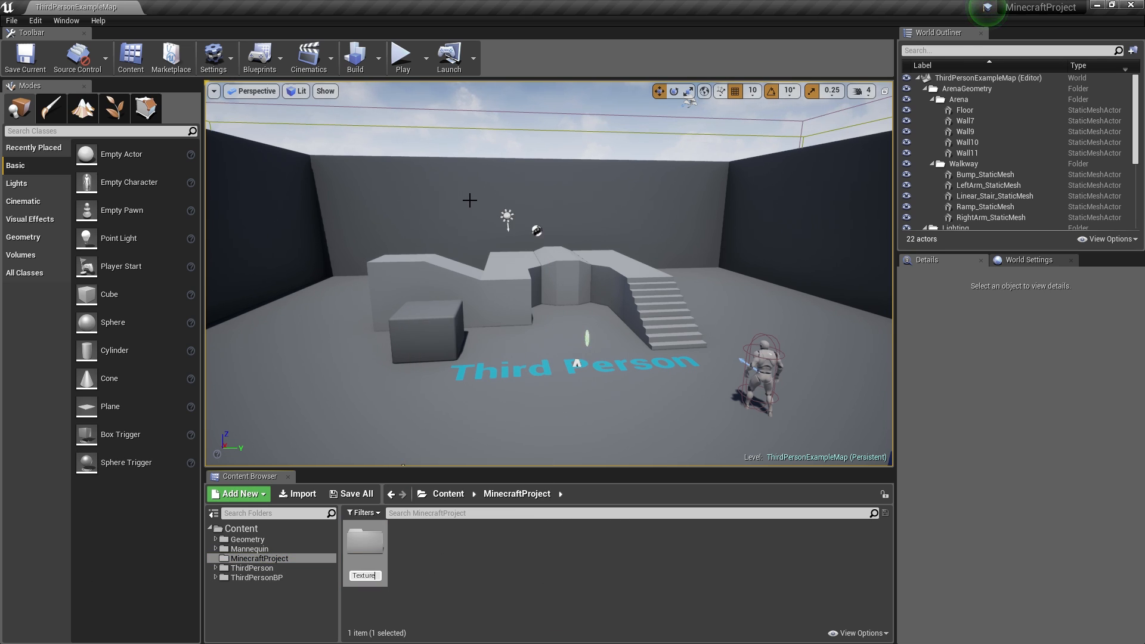
type("s")
key("Return")
right_click(459, 557)
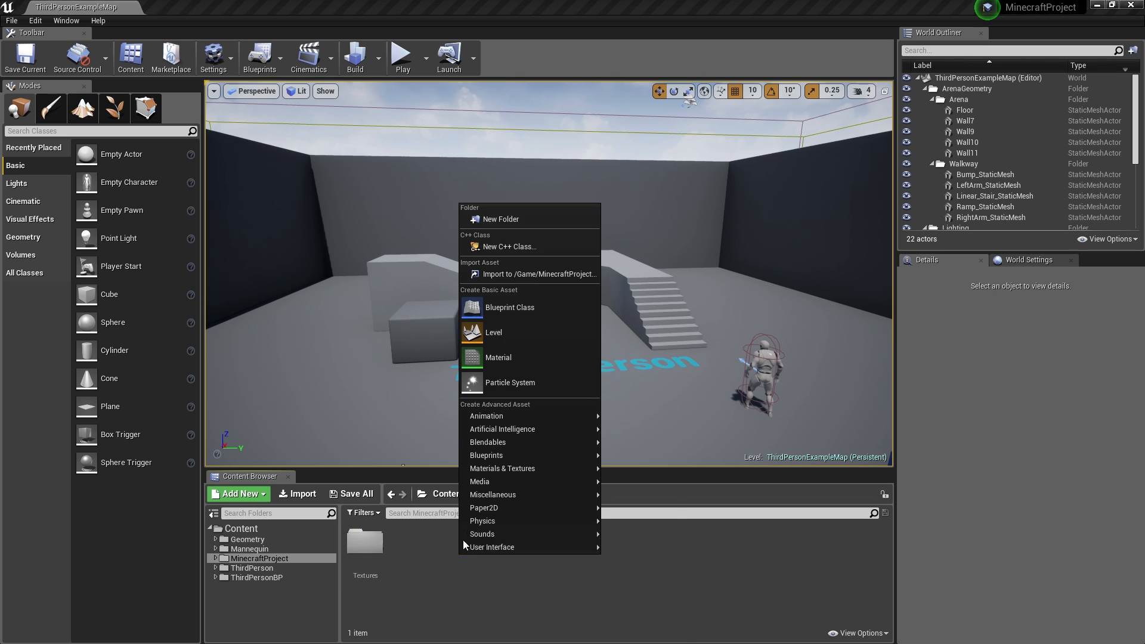
left_click(530, 221)
type("B")
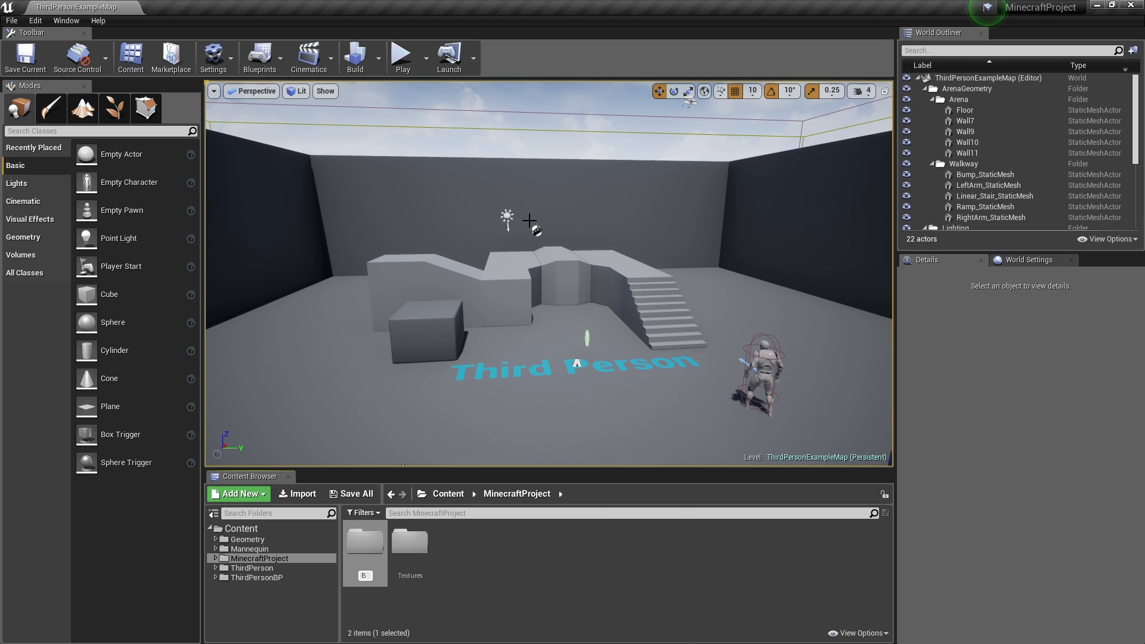
key("BackSpace")
type("Models")
key("Return")
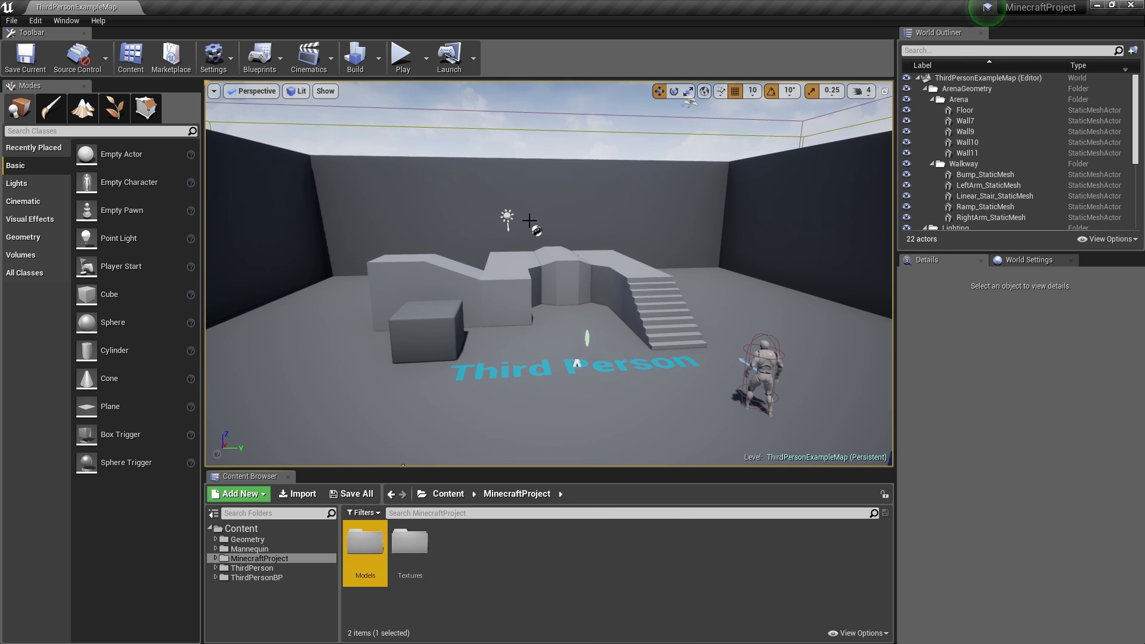
- Drag all 26 textures from File Explorer's Blocks folder into the project's Textures folder
key("super")
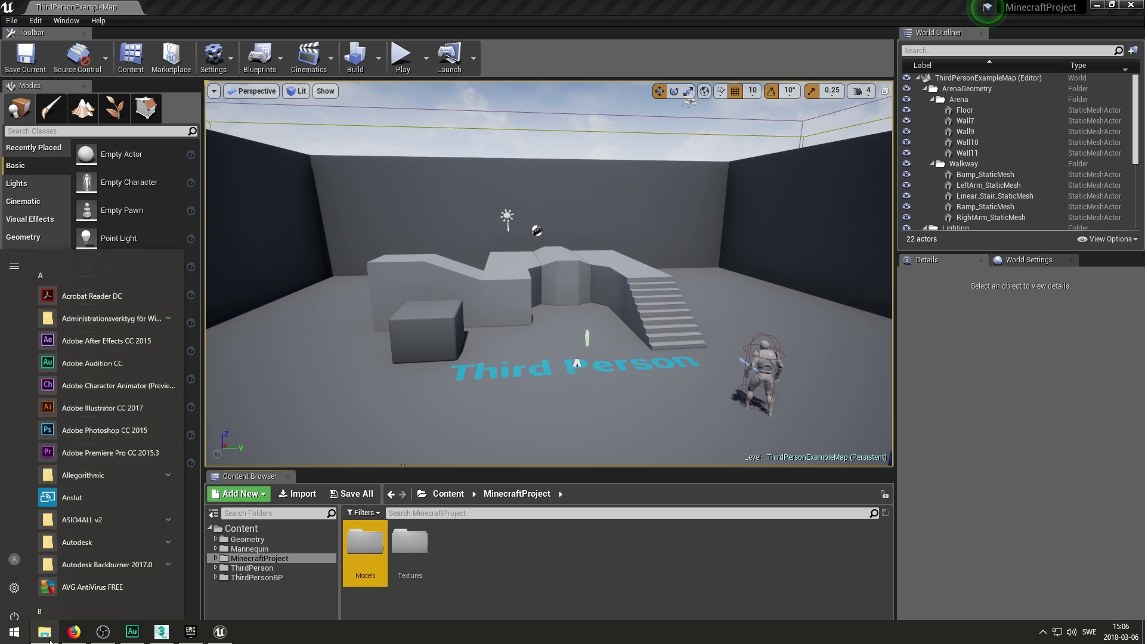
left_click(52, 634)
left_click(698, 239)
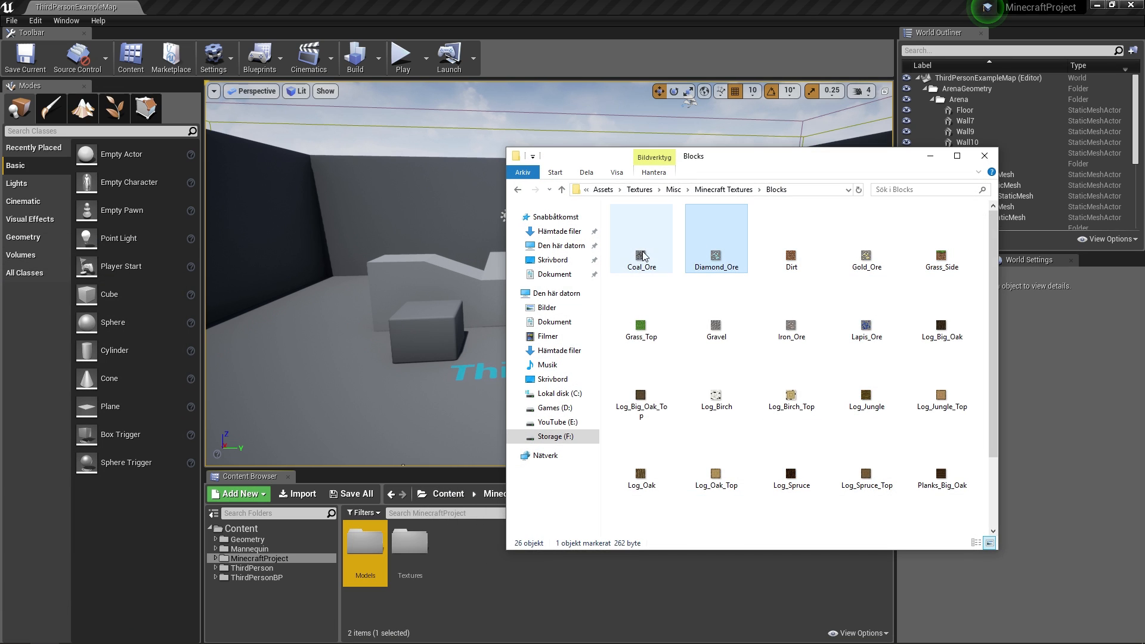
left_click(641, 239)
key("ctrl+a")
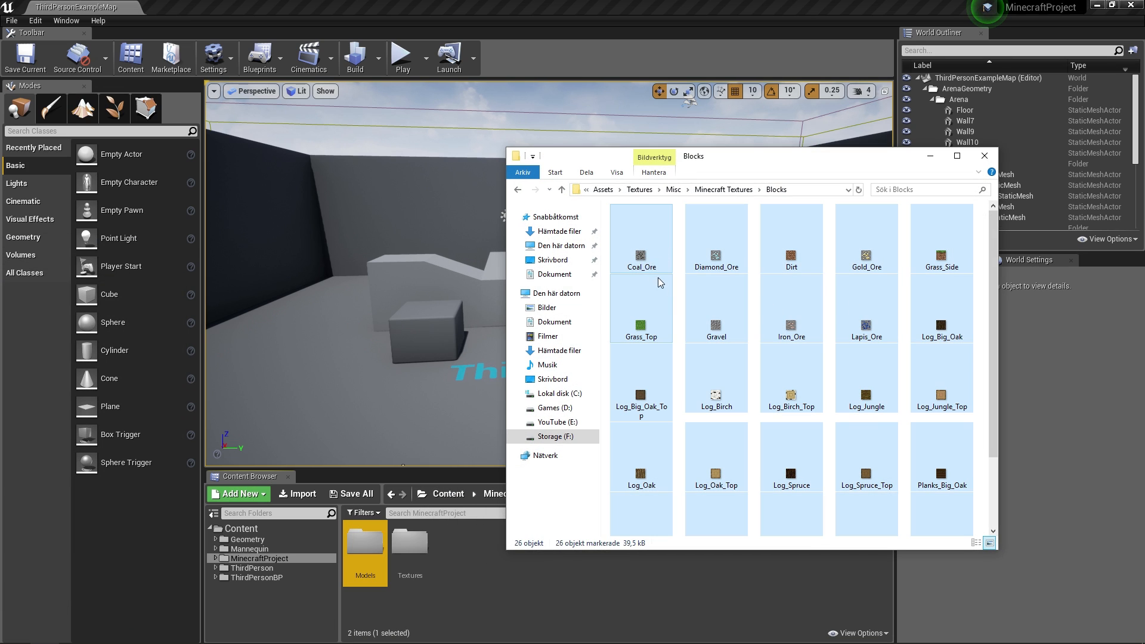
left_click_drag(644, 251, 416, 554)
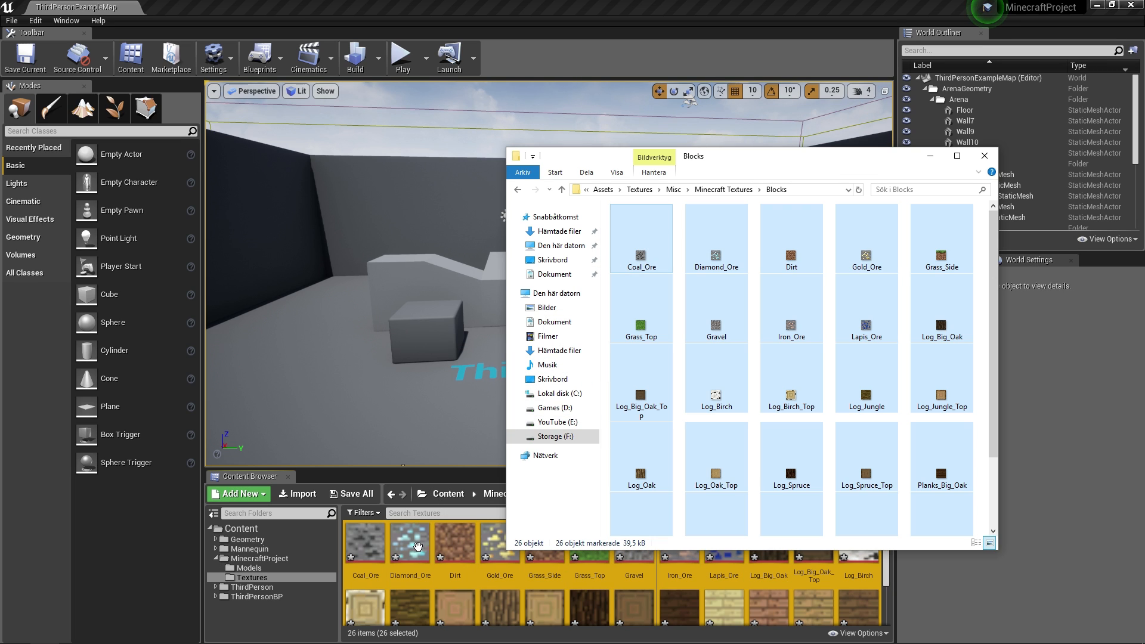
left_click(248, 568)
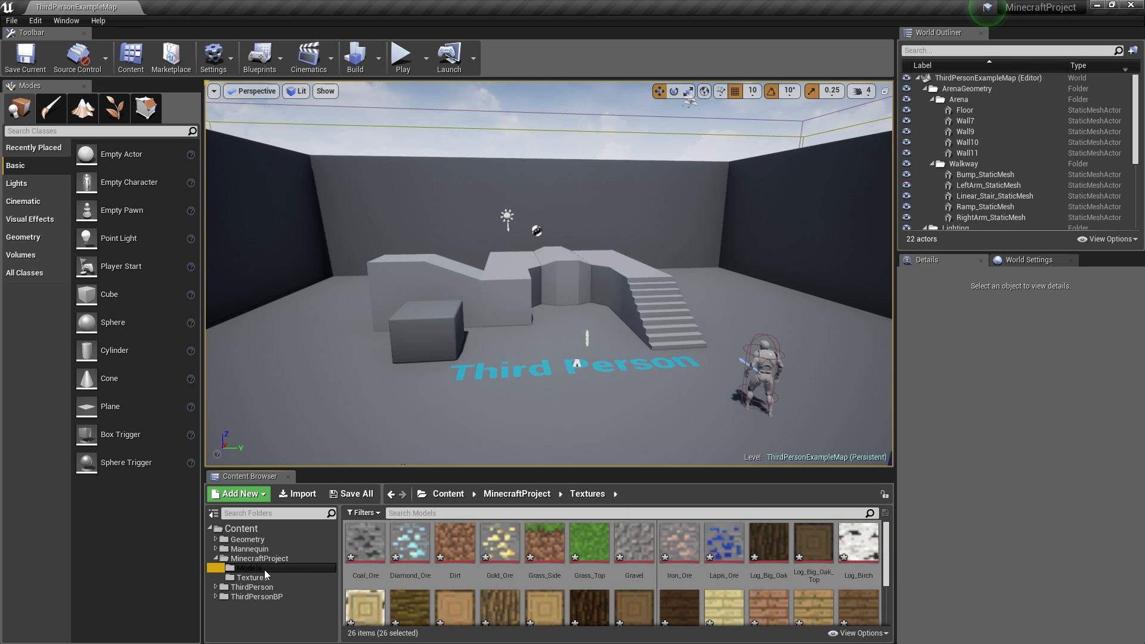
- Import the Block FBX from Storage (F:) > 3Ds Max into the Models folder
right_click(427, 560)
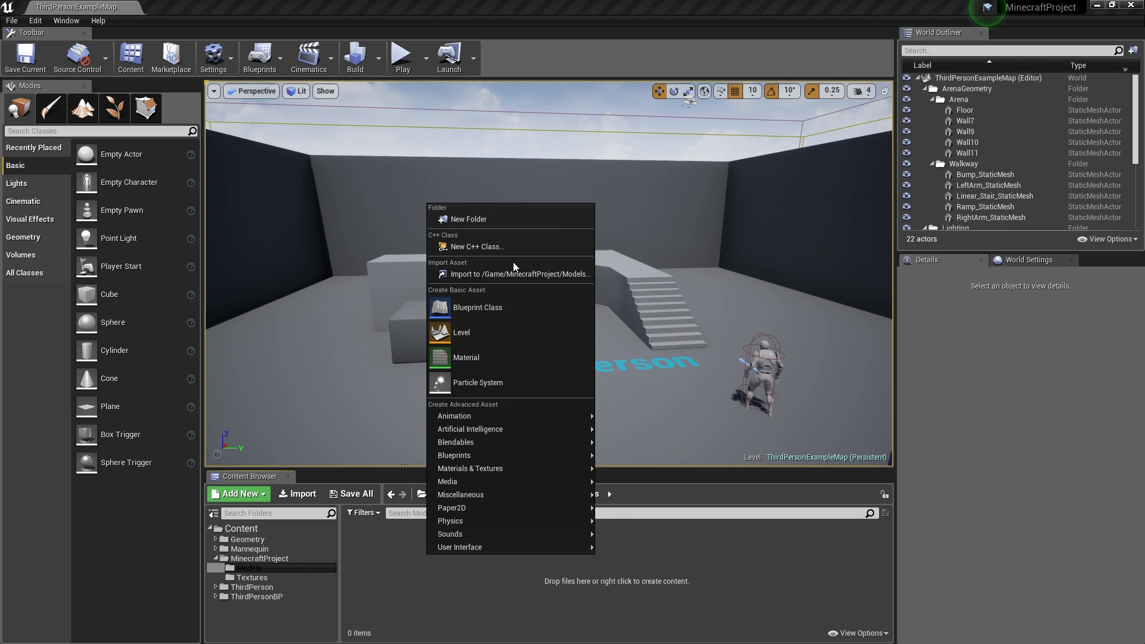
left_click(471, 270)
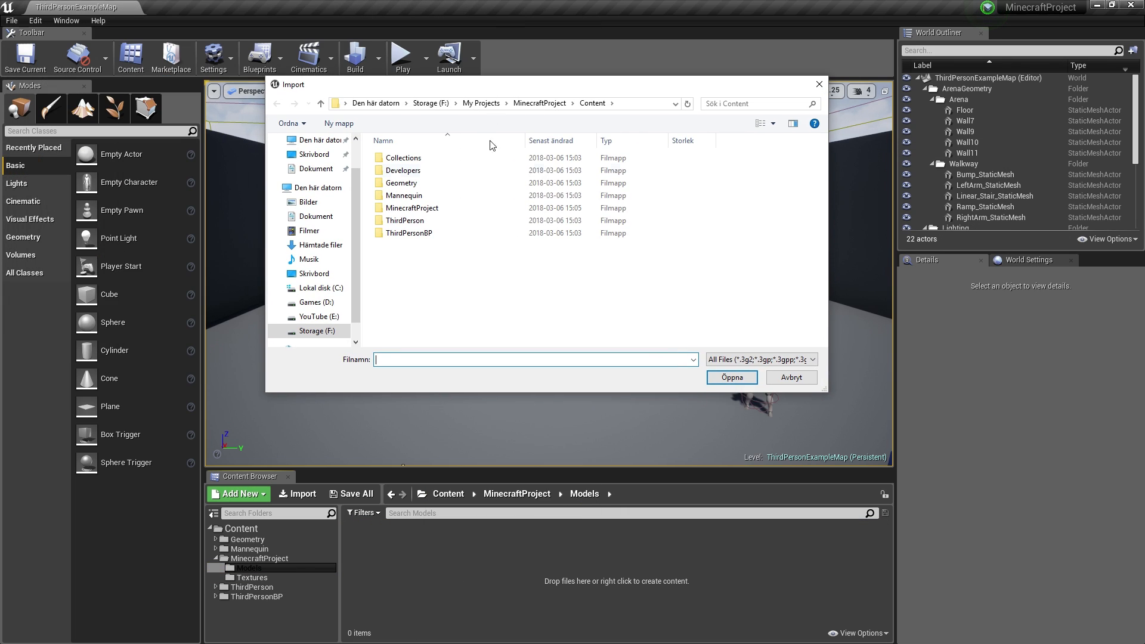
left_click(476, 105)
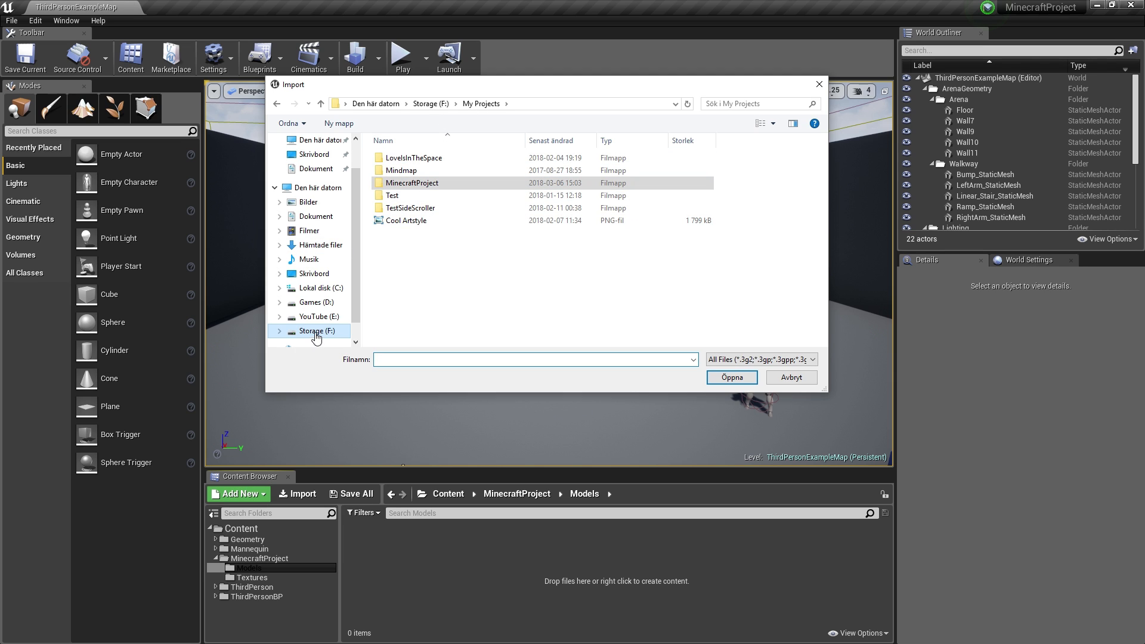
left_click(426, 108)
double_click(396, 158)
double_click(396, 183)
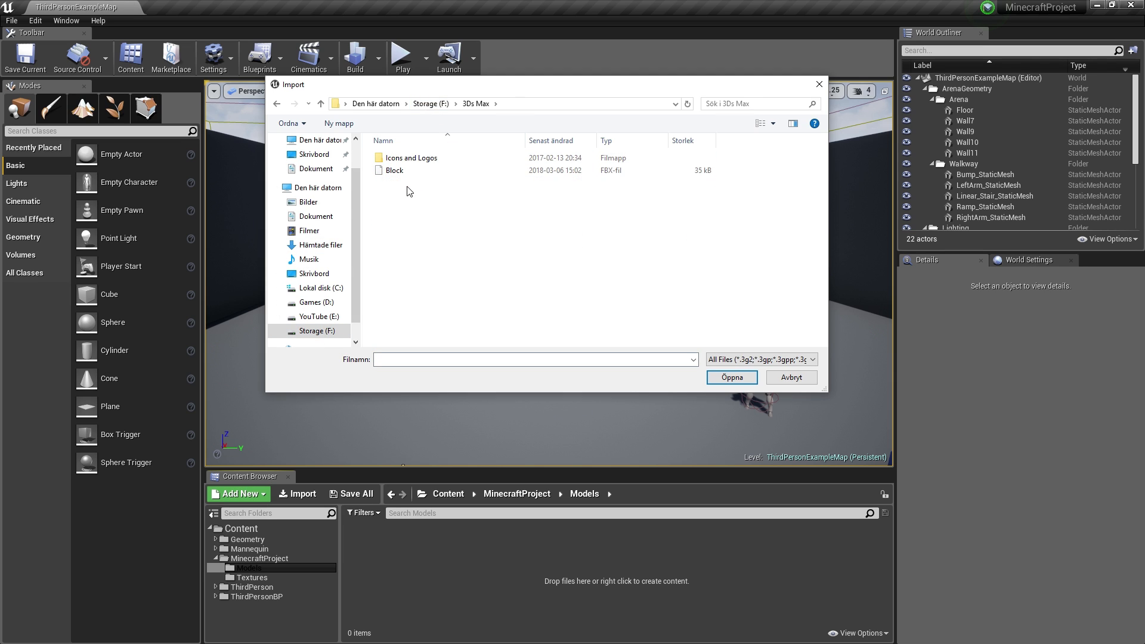
double_click(395, 171)
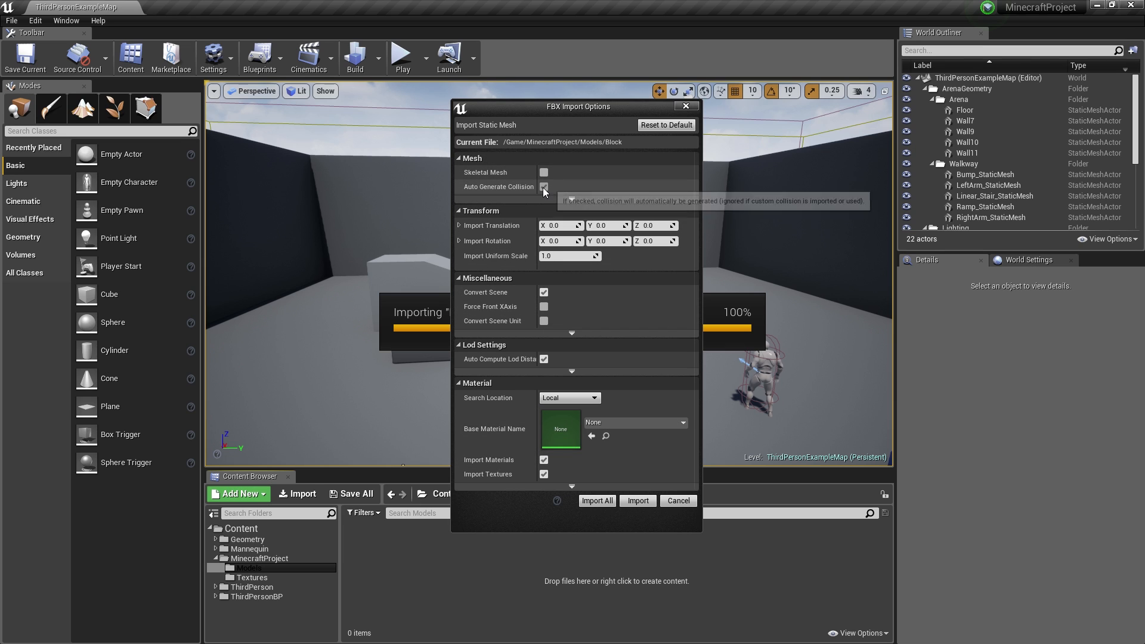
- Turn off Generate Lightmap UVs, Import Materials and Import Textures in the FBX import options
left_click(562, 196)
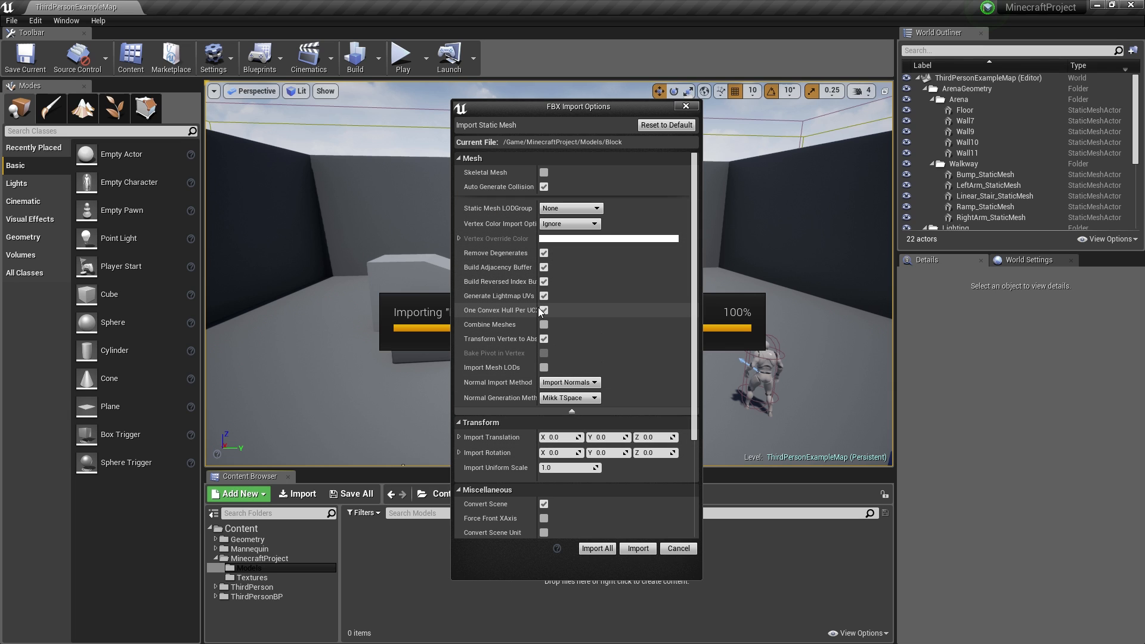
left_click_drag(538, 298, 553, 298)
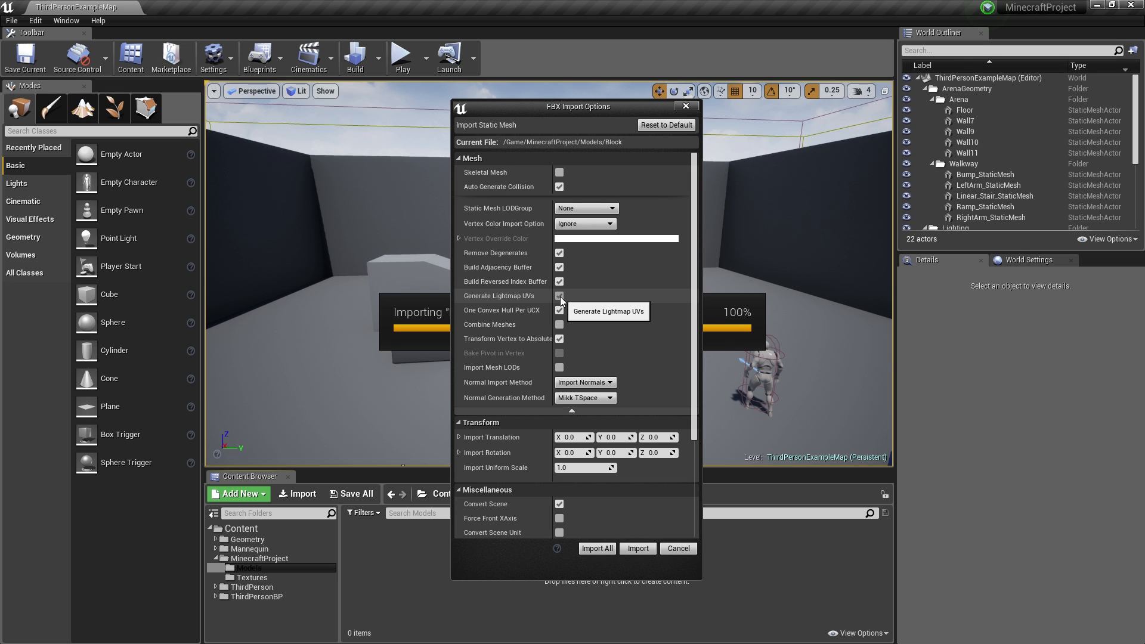
left_click(560, 295)
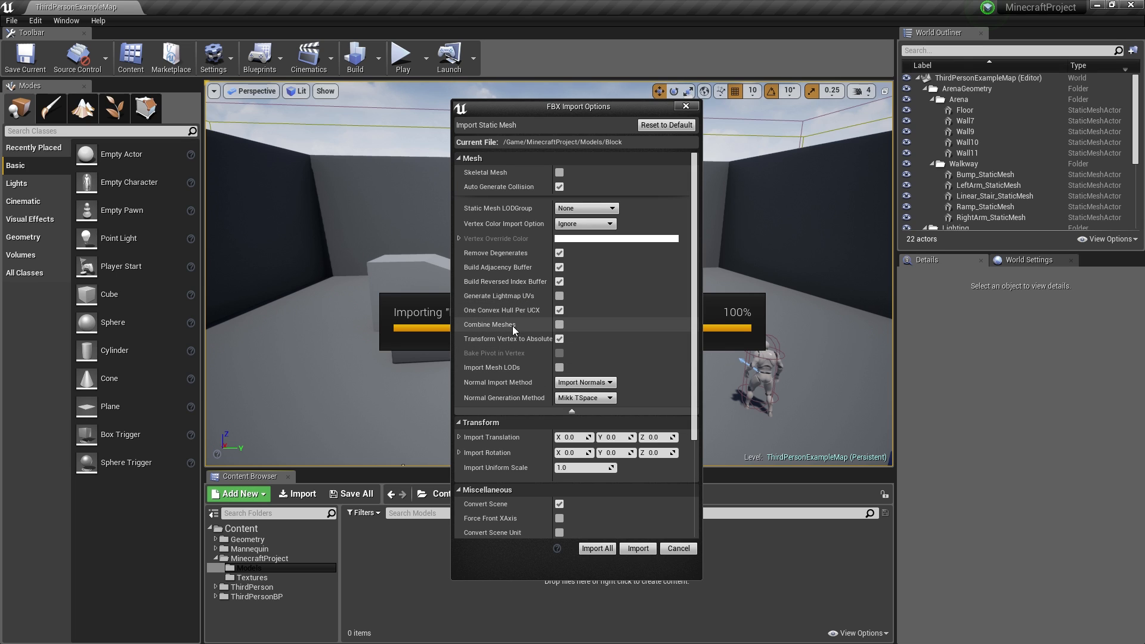
scroll(523, 285, "down", 3)
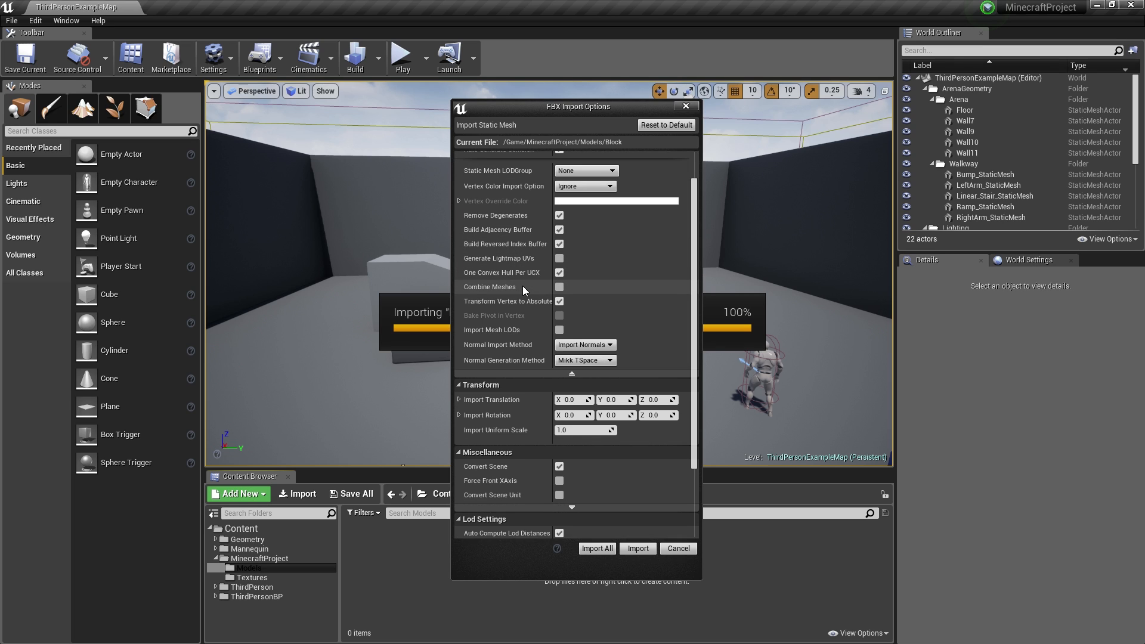
scroll(522, 285, "down", 2)
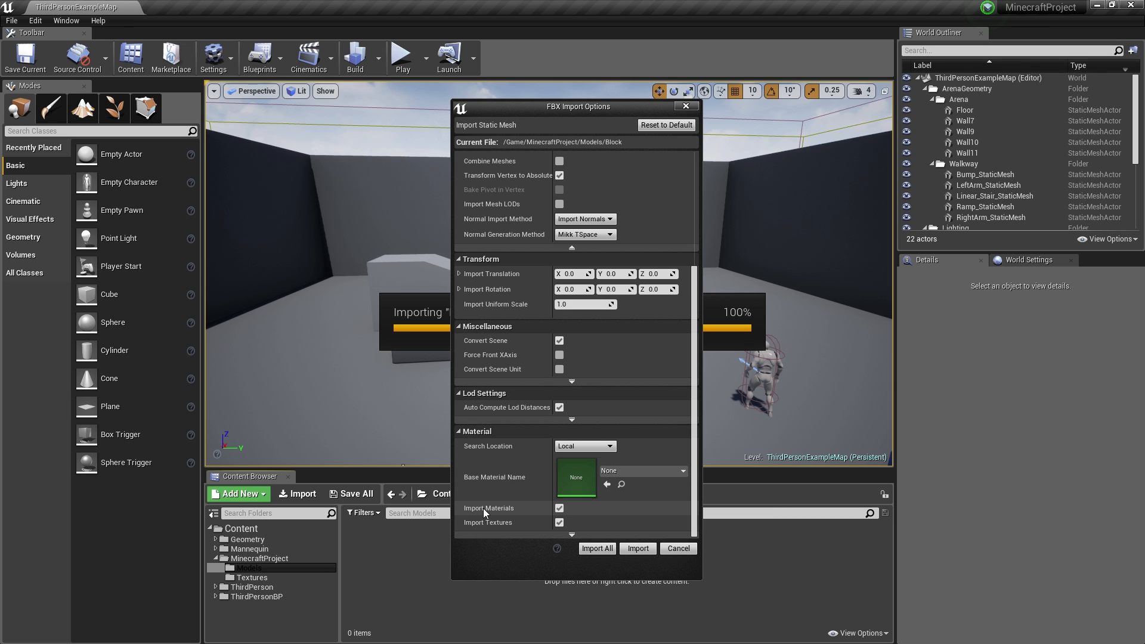
left_click(559, 509)
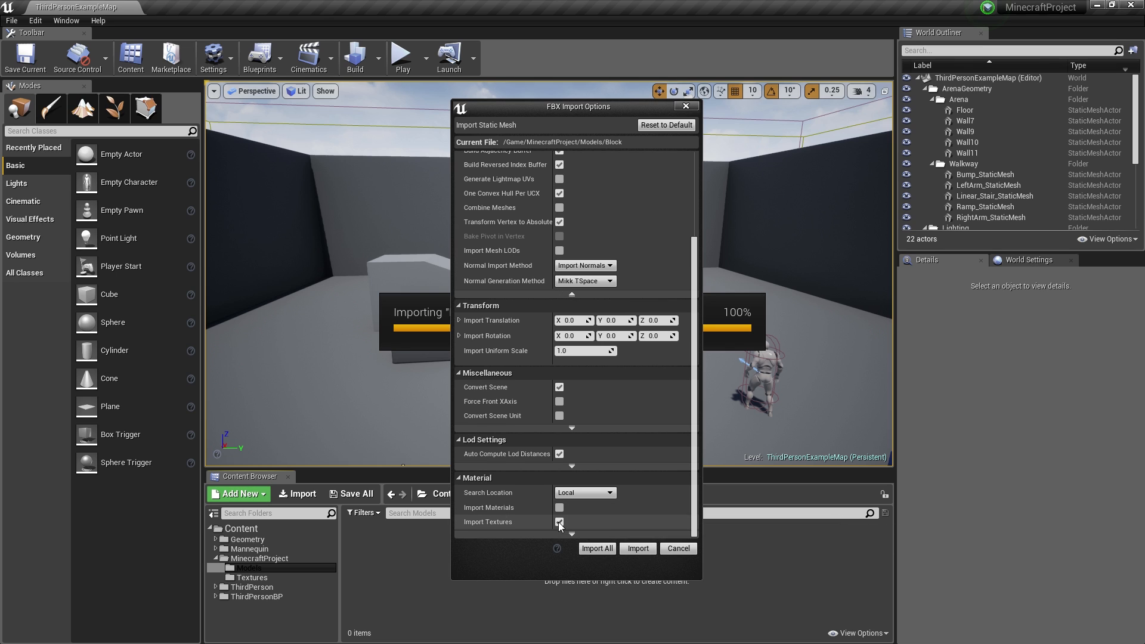
left_click(558, 522)
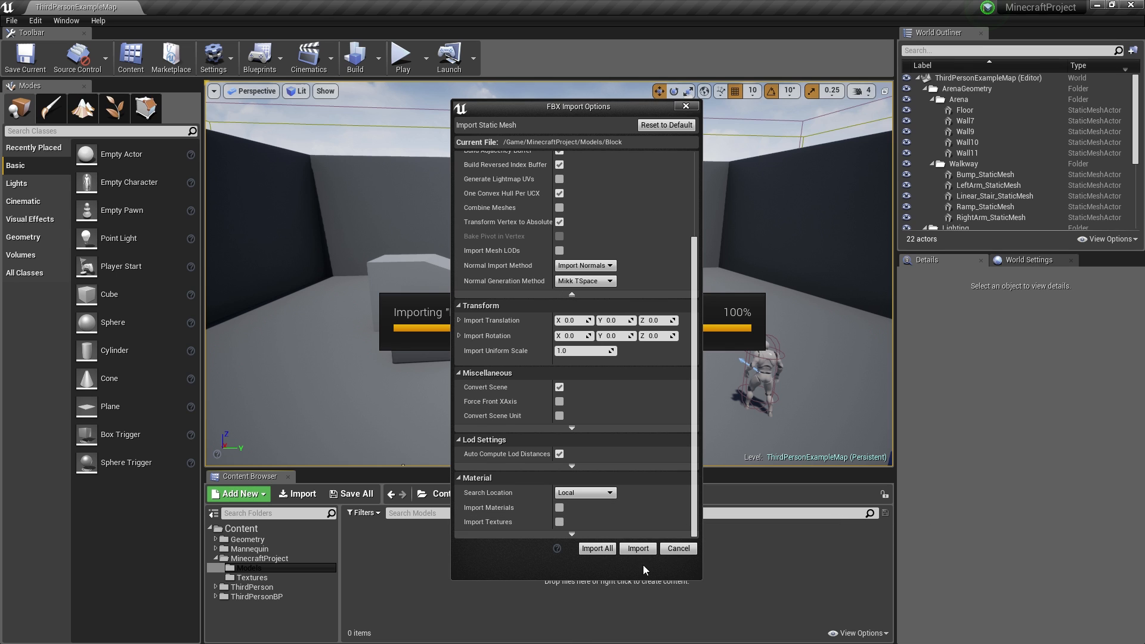
- Import the Block mesh and drag two copies of it into the level
left_click(638, 548)
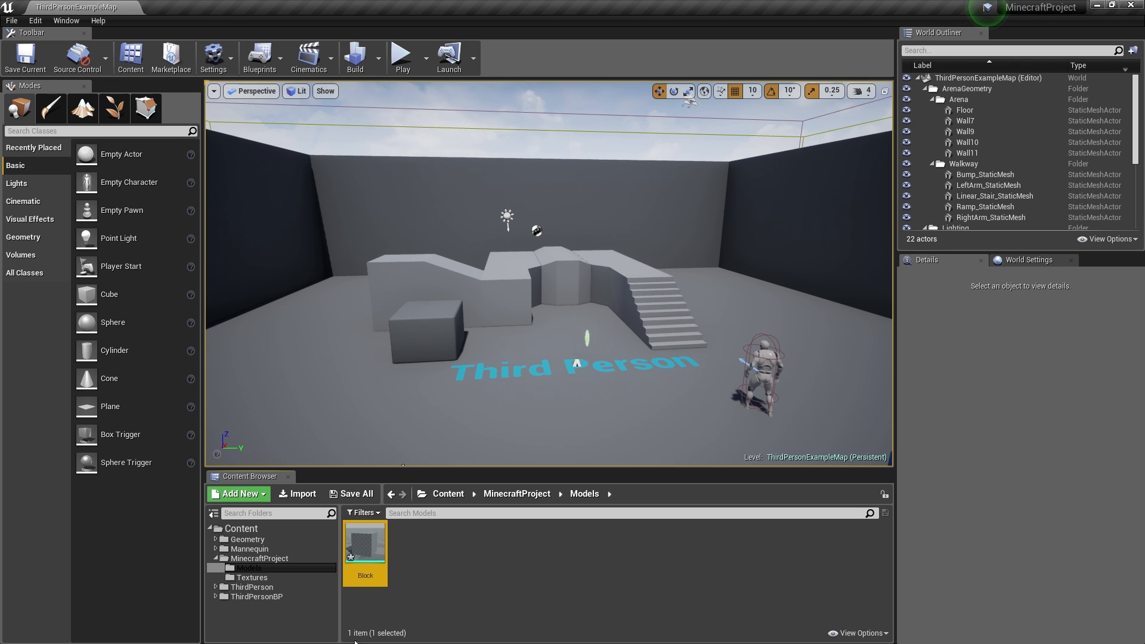
left_click_drag(411, 566, 500, 373)
left_click_drag(365, 544, 537, 376)
- Slide Block2 along X to -520 so it touches the first block, and enlarge the viewport
scroll(537, 367, "up", 10)
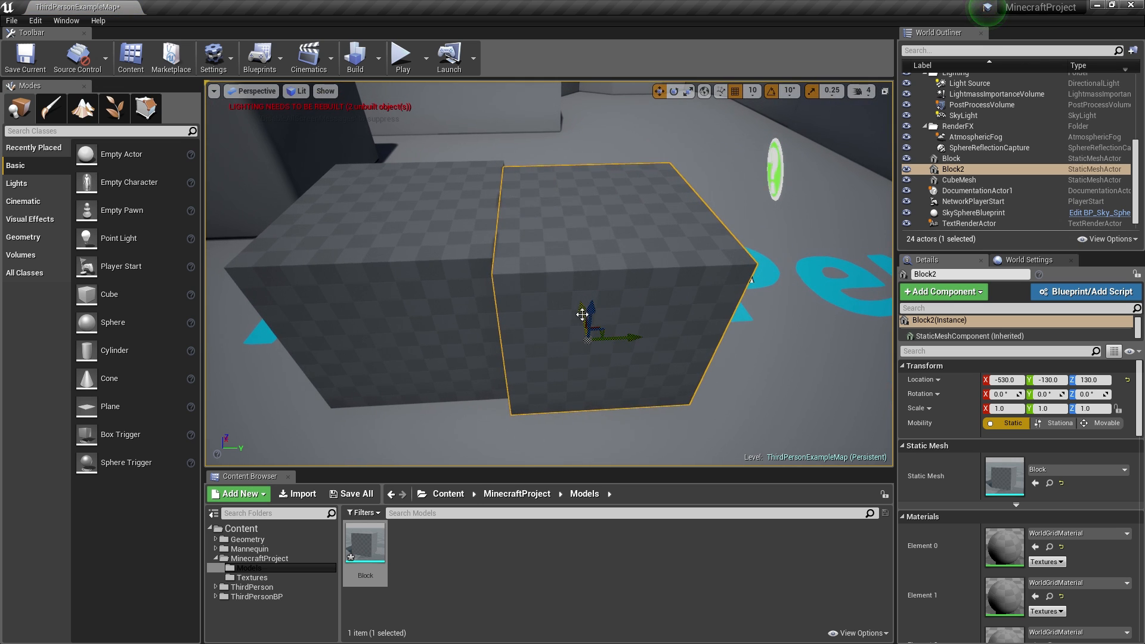
left_click_drag(588, 319, 588, 306)
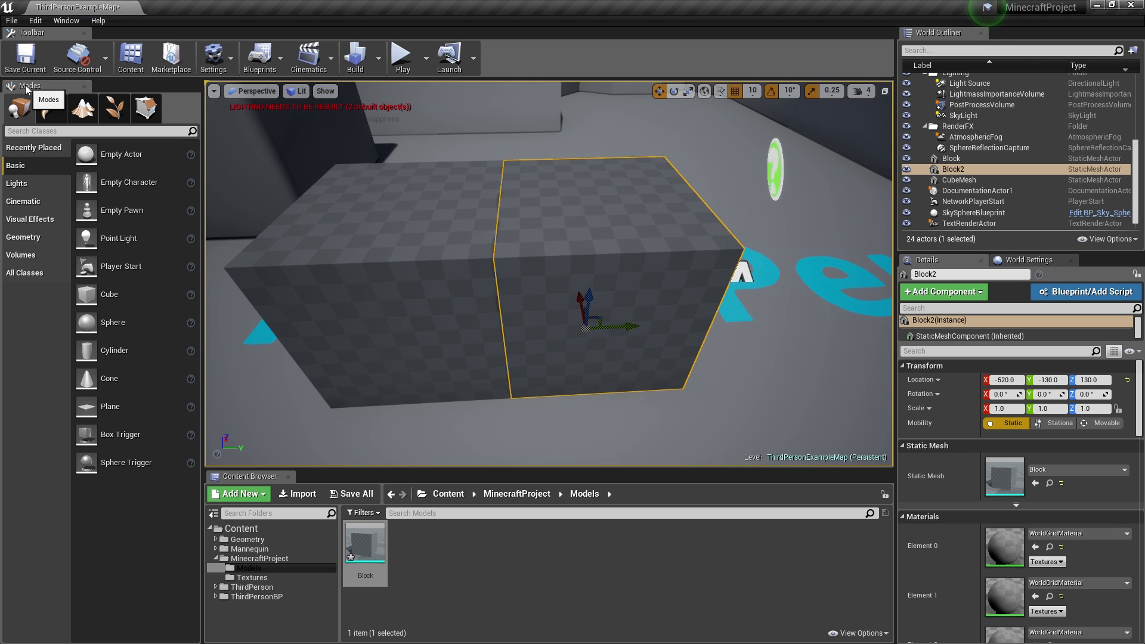
left_click_drag(25, 84, 1144, 113)
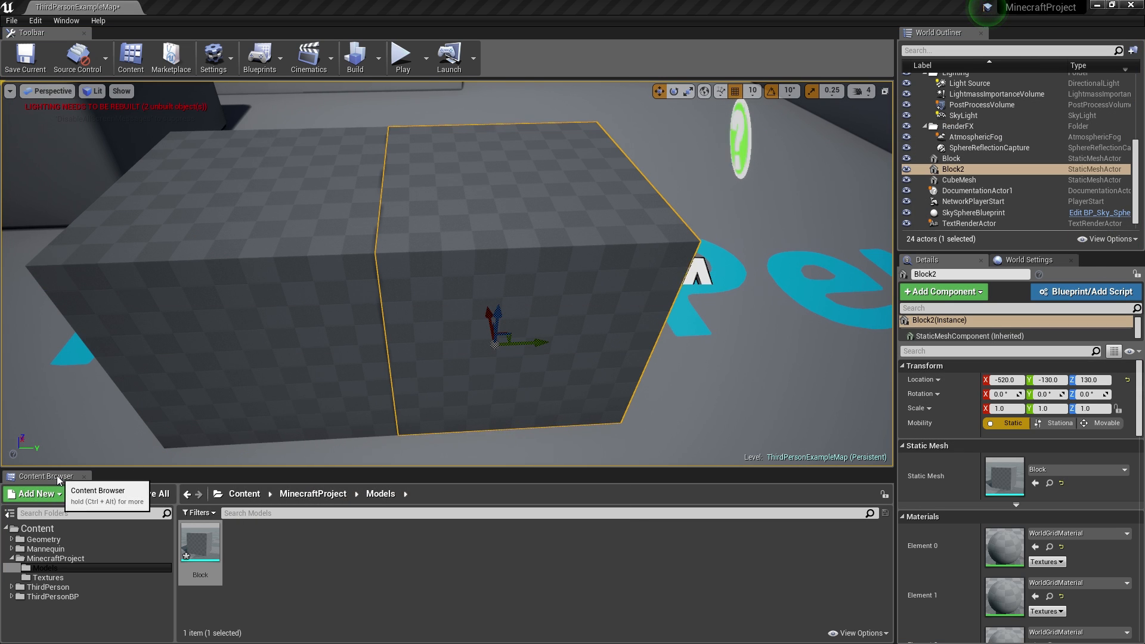
- Tilt and fly the camera to frame both blocks, then bring up the Content folder's creation menu
right_click_drag(315, 335, 400, 347)
key("s")
key("a")
key("a")
key("d")
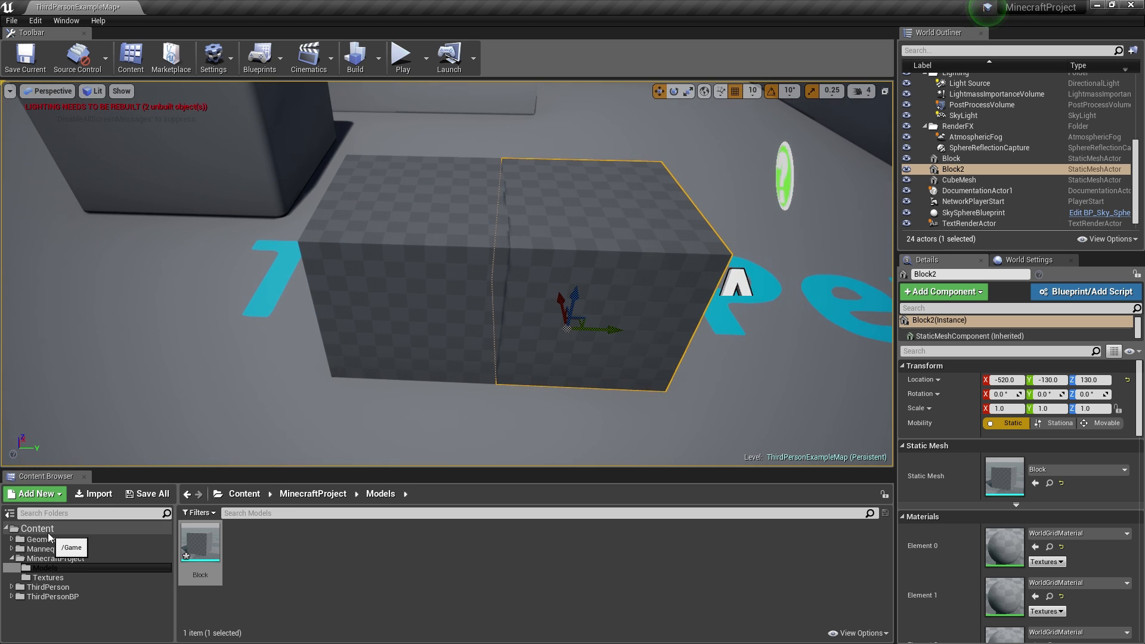
right_click(66, 529)
- Create a new folder named 'Maps' under Content
left_click(76, 323)
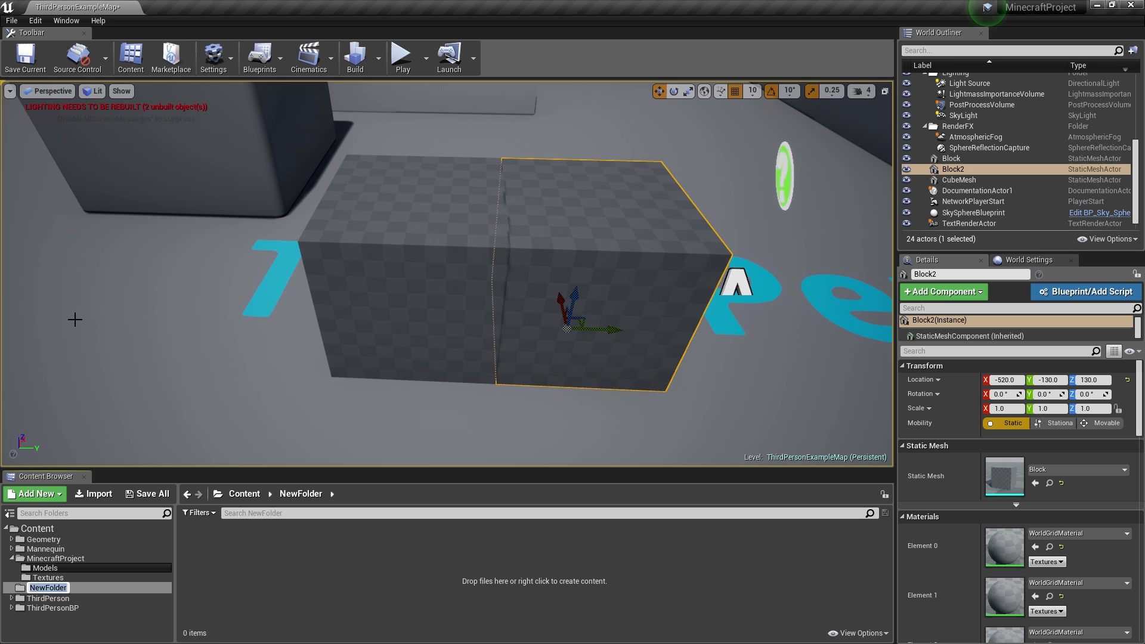
type("Maps")
key("Return")
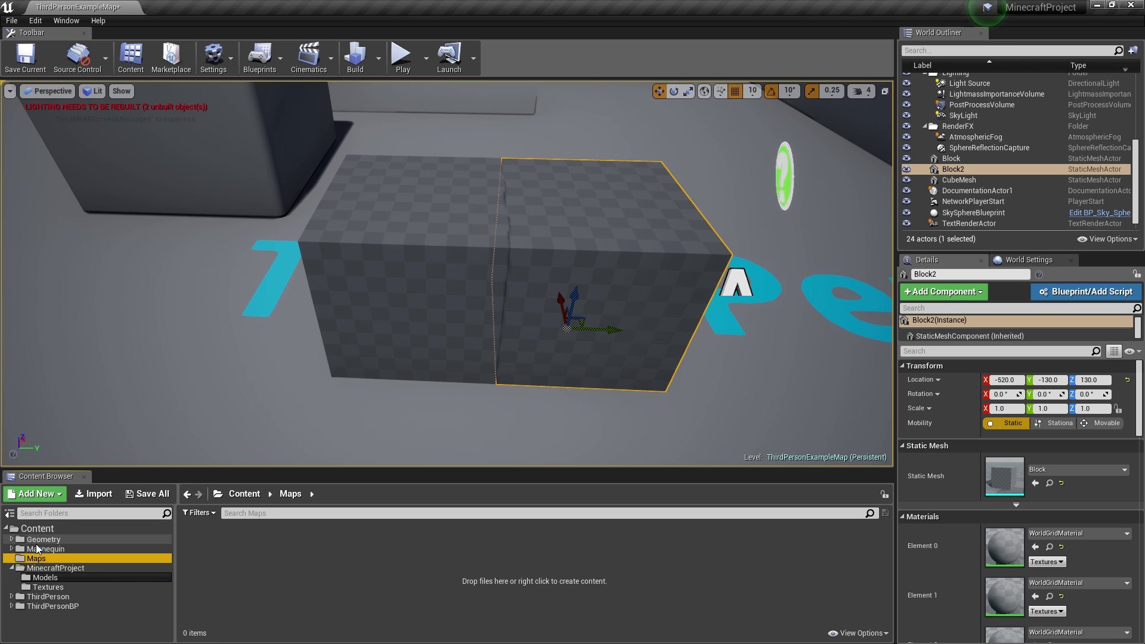
- Start a new Default level, saving the example map when prompted
left_click(11, 20)
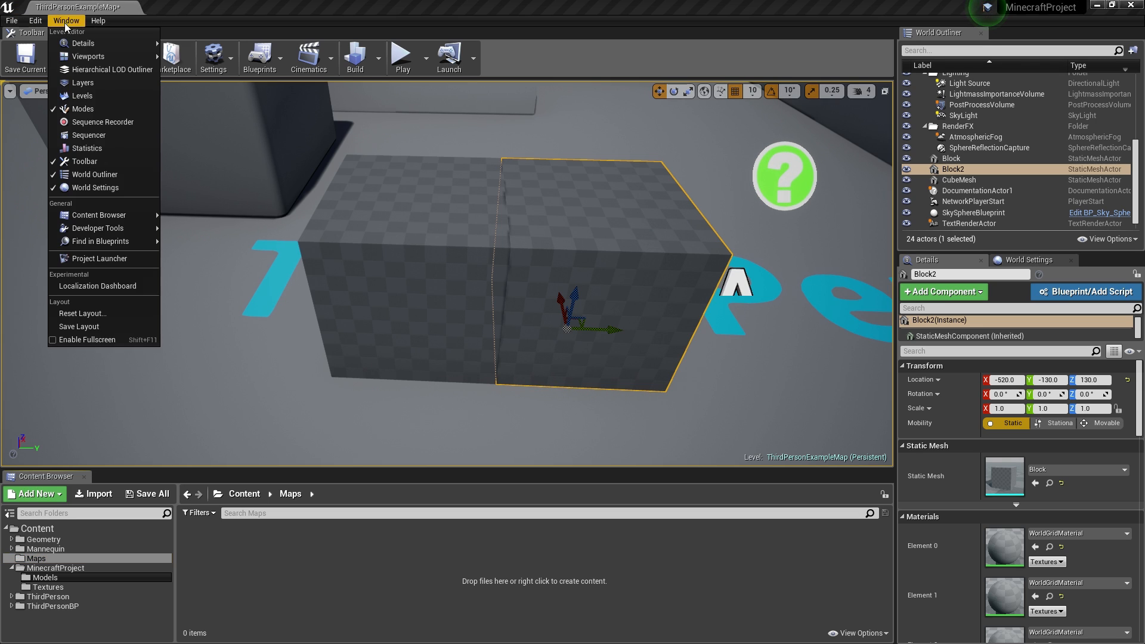
left_click(14, 42)
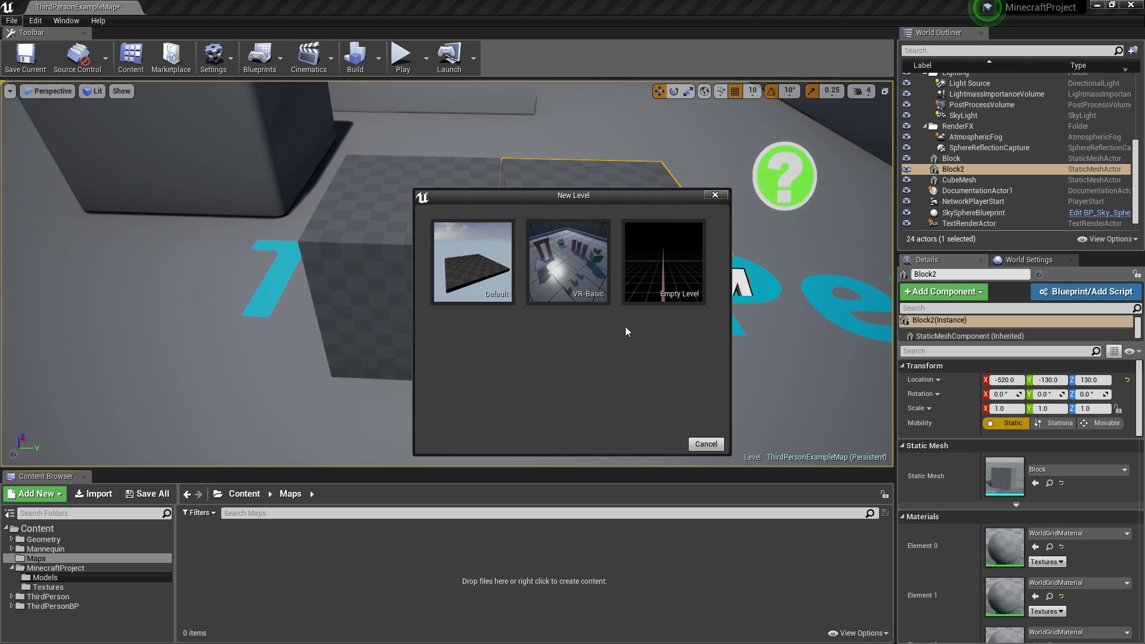
left_click(472, 262)
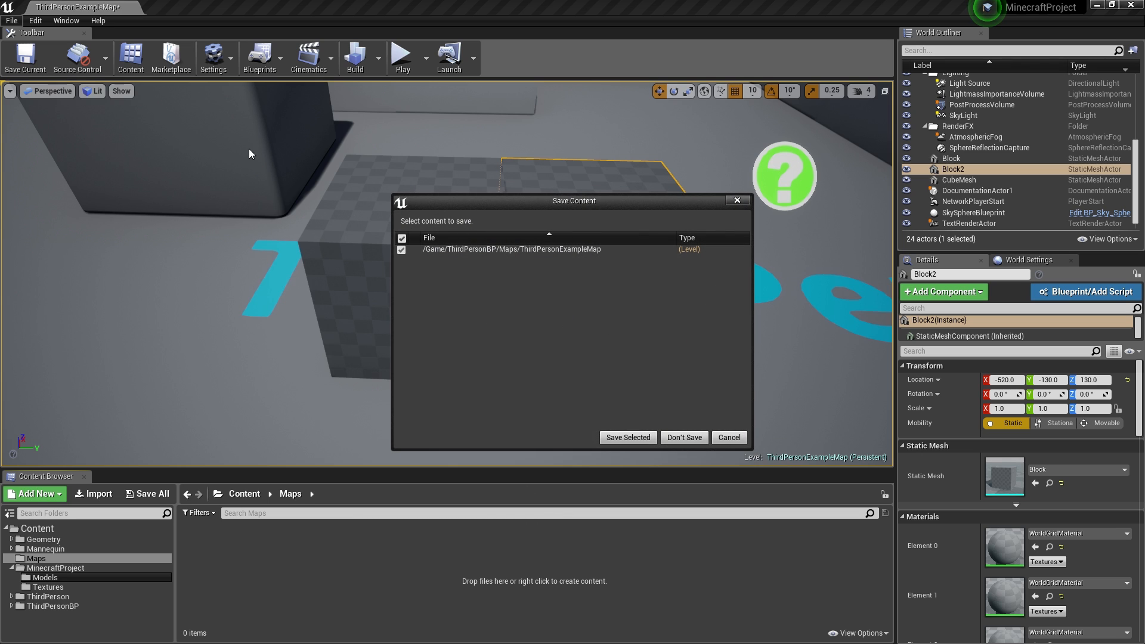
left_click(613, 438)
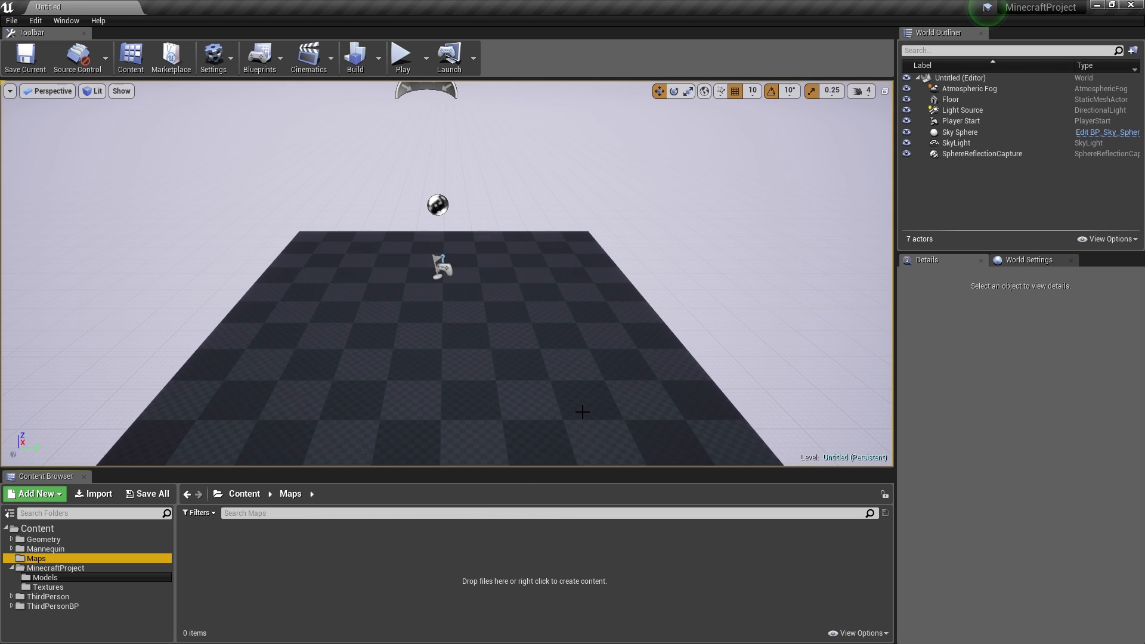
- Delete the Floor actor from the new level
right_click_drag(579, 357, 589, 383)
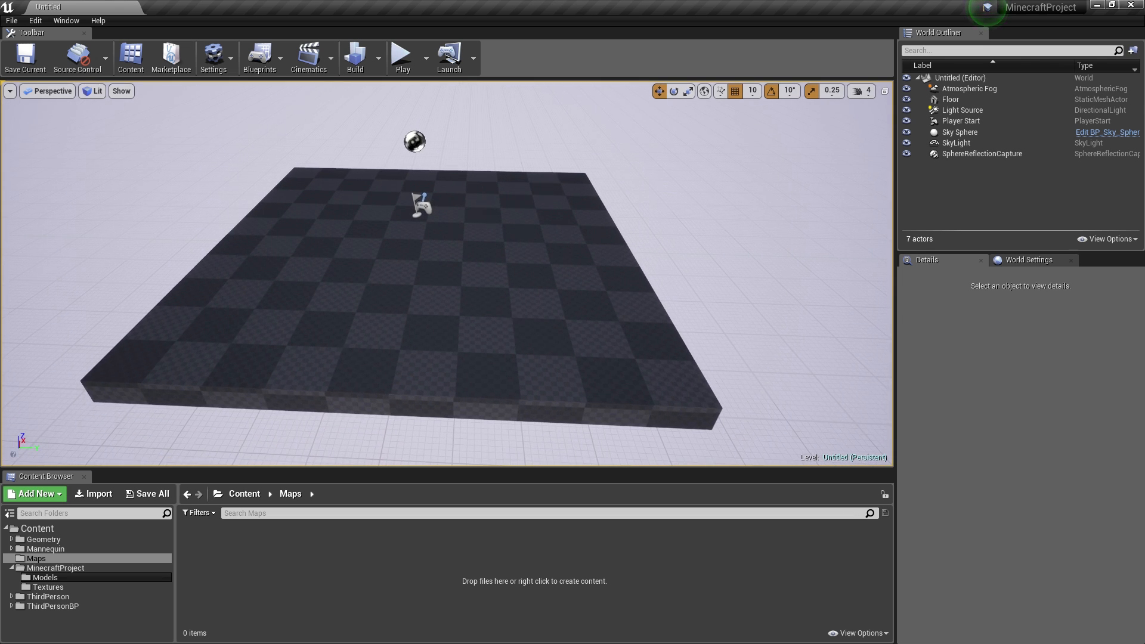
left_click(510, 317)
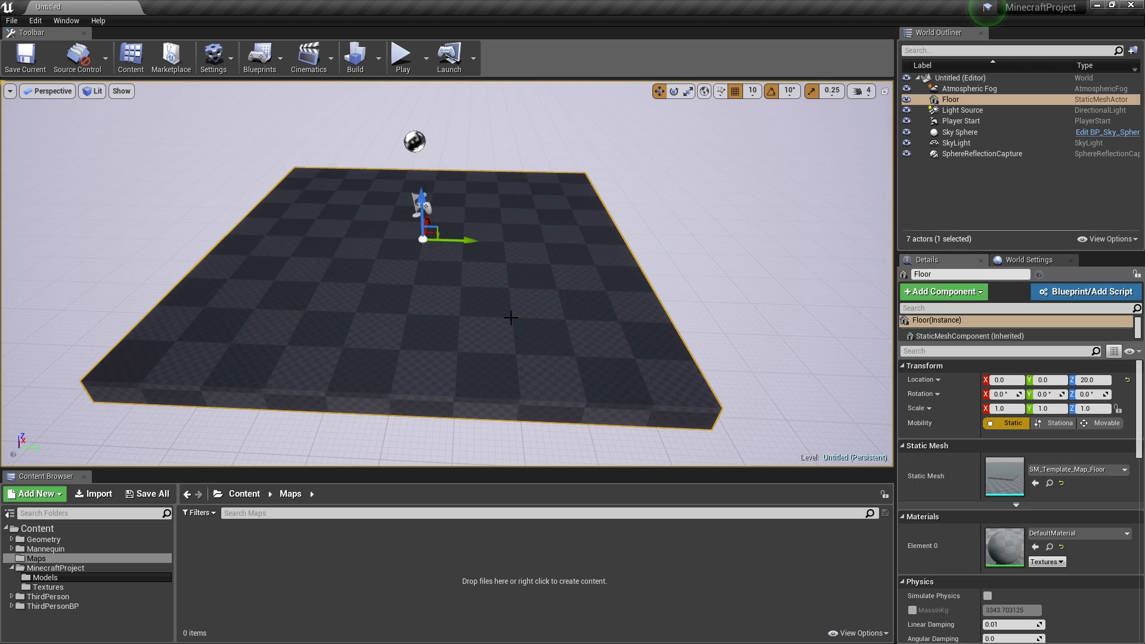
key("Delete")
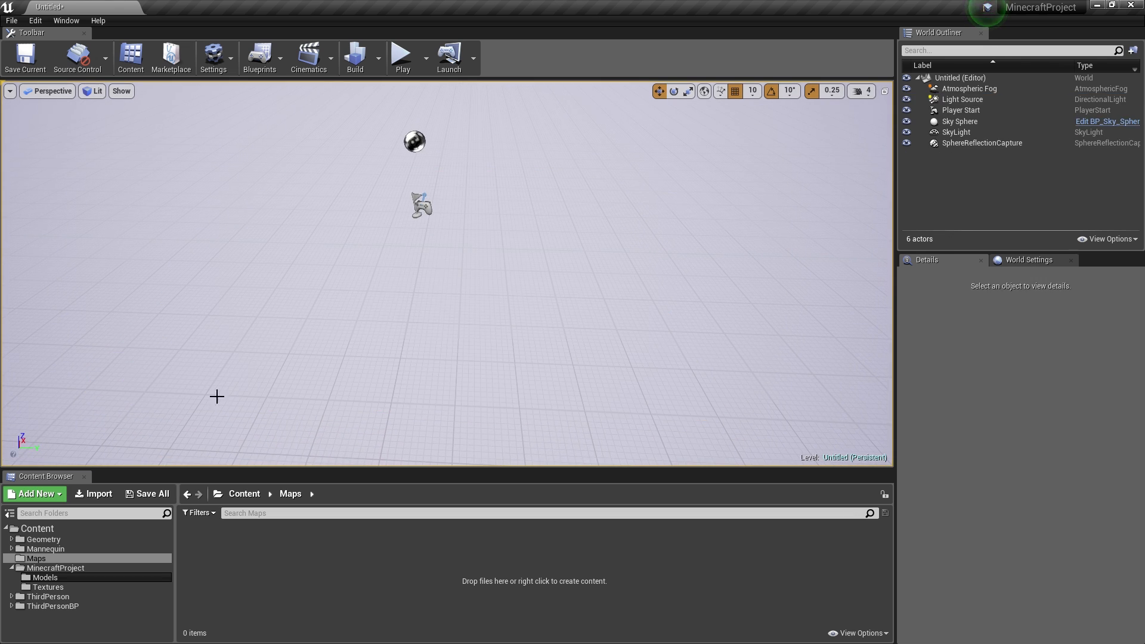
- Run a quick Play test of the floorless level and stop it with Esc
right_click_drag(448, 289, 448, 254)
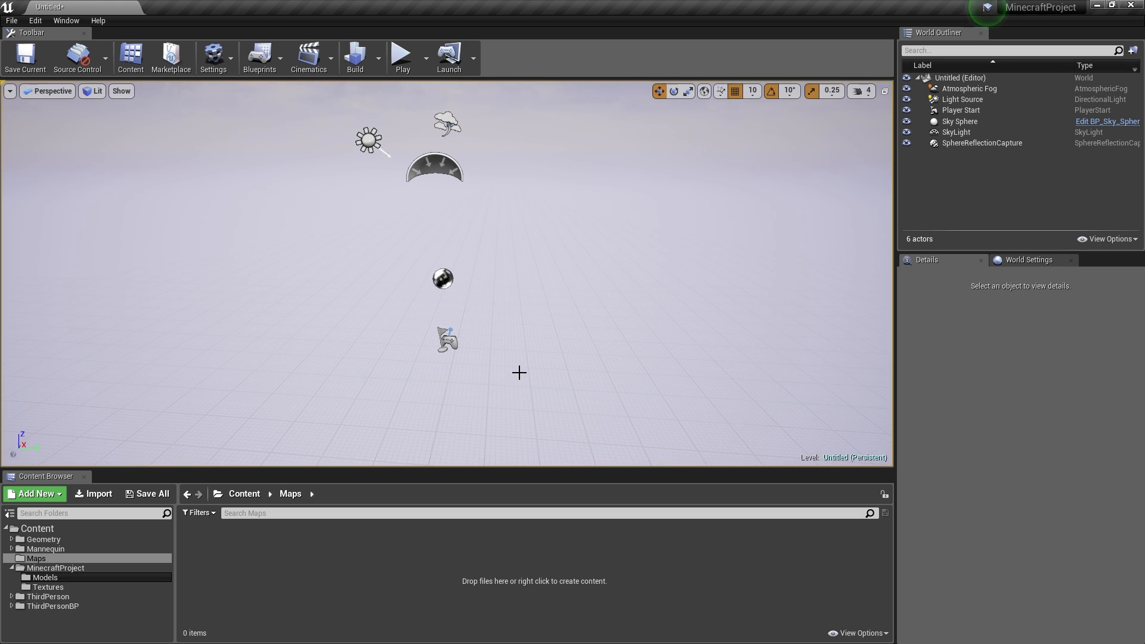
right_click_drag(519, 372, 520, 386)
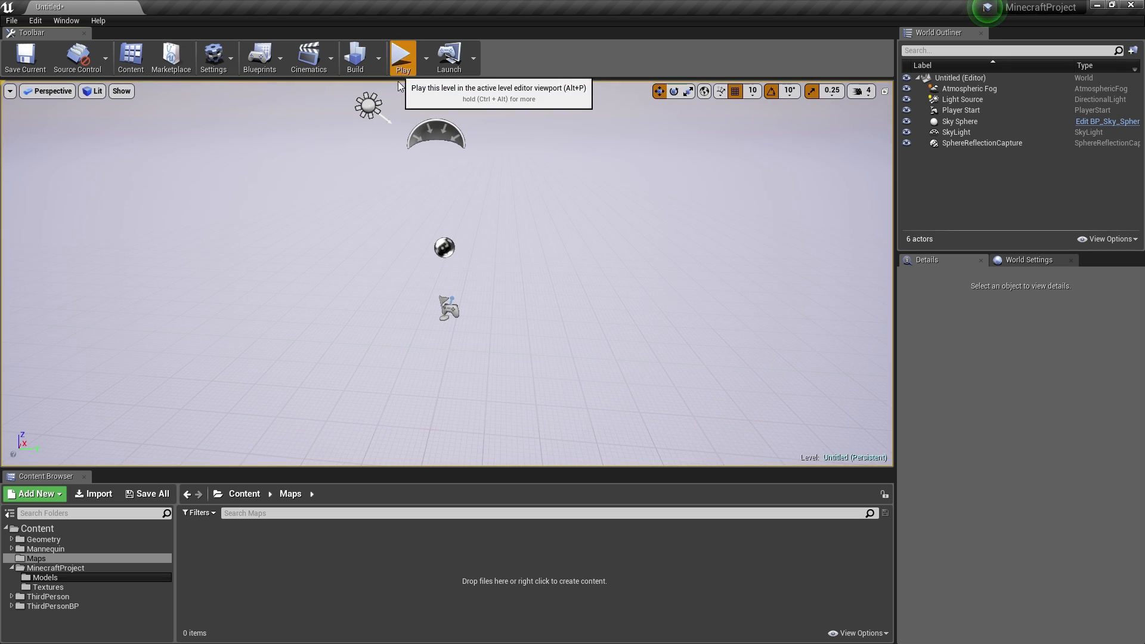
left_click(401, 55)
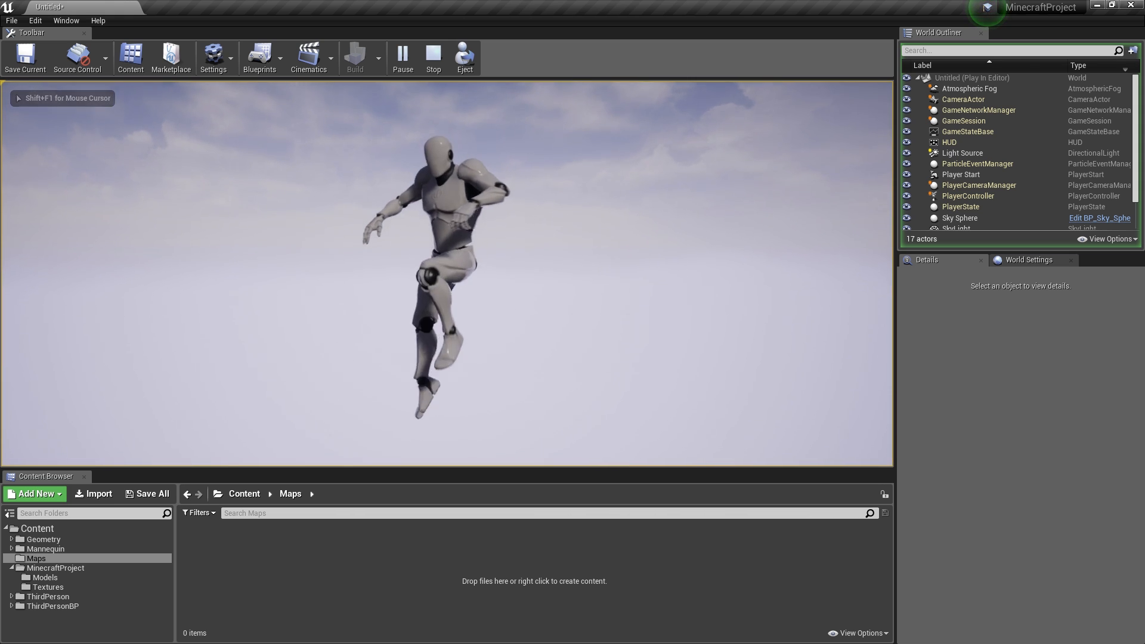
key("Escape")
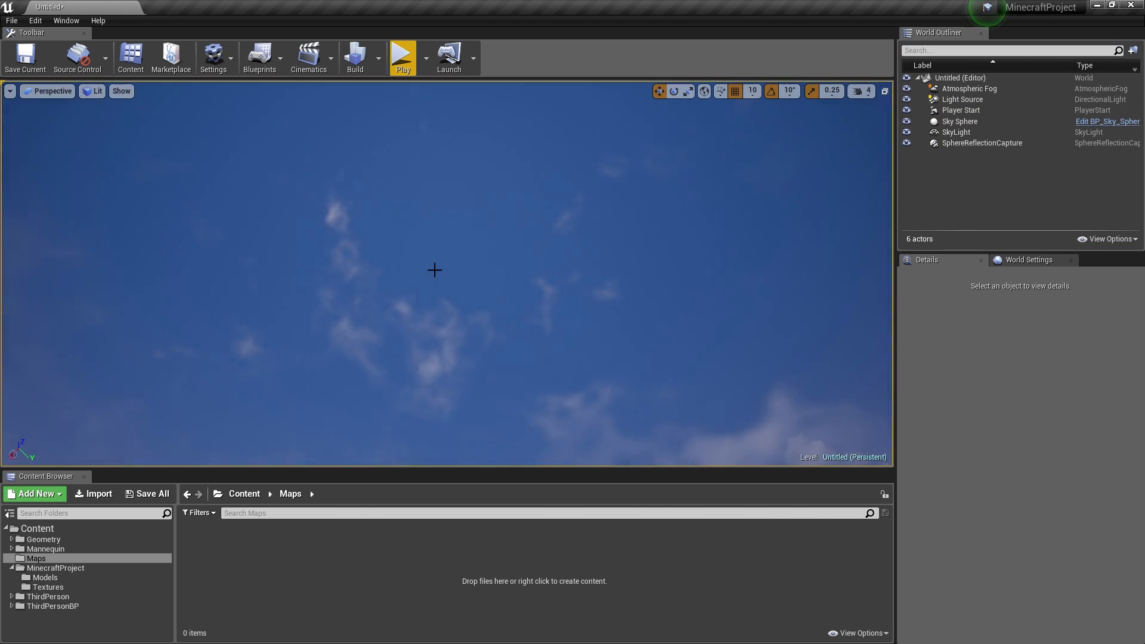
- Focus the view on Player Start, then open the Models folder holding the Block mesh
left_click(455, 273)
double_click(987, 121)
double_click(982, 110)
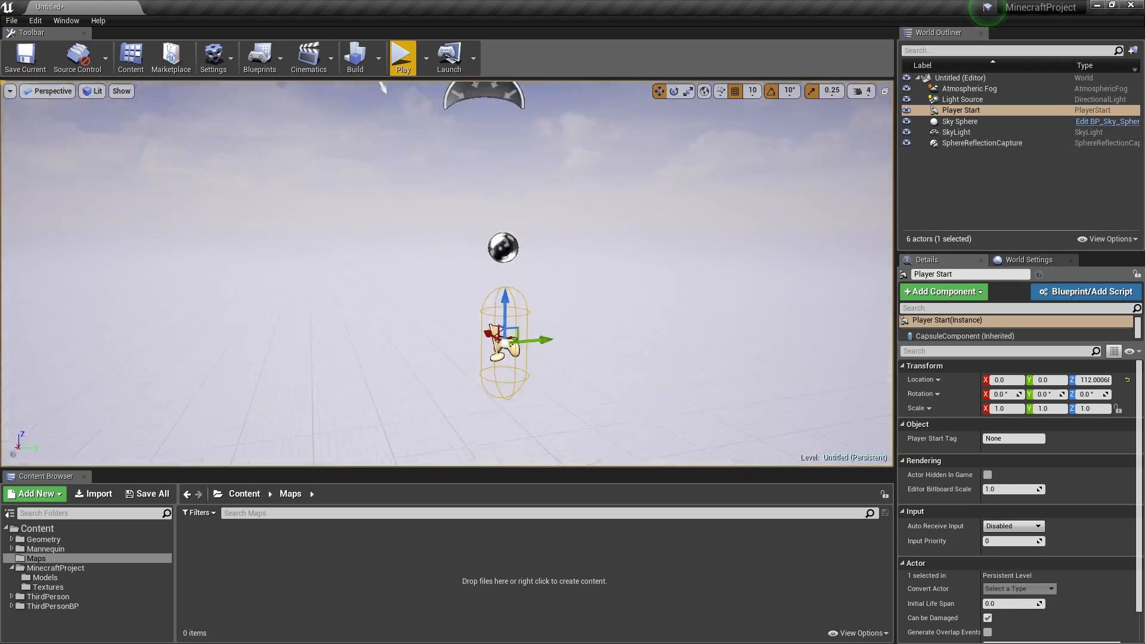
right_click_drag(447, 273, 475, 334)
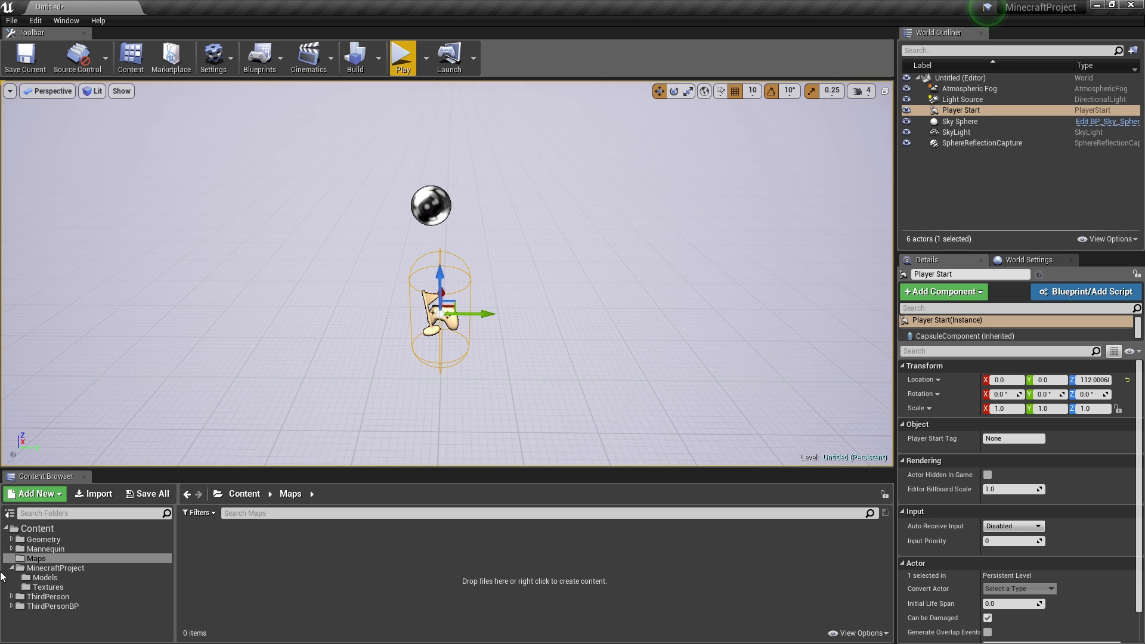
left_click(48, 587)
left_click(61, 578)
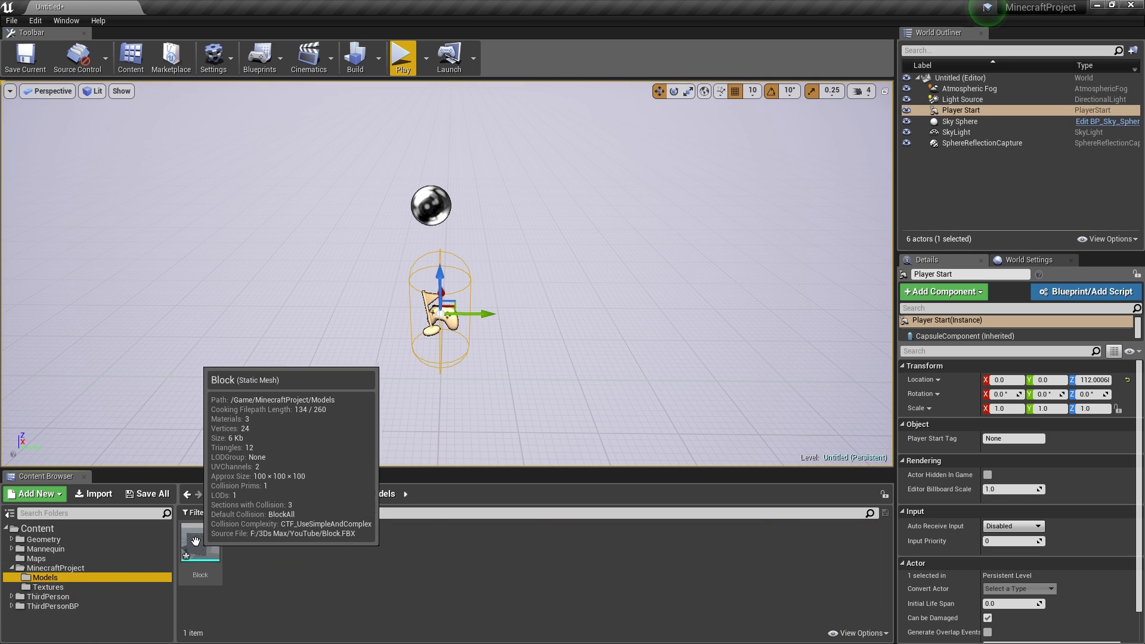
- Drop the Block mesh into the level and shift it along Y to -150
left_click_drag(200, 543, 346, 379)
right_click_drag(345, 379, 419, 360)
key("w")
key("a")
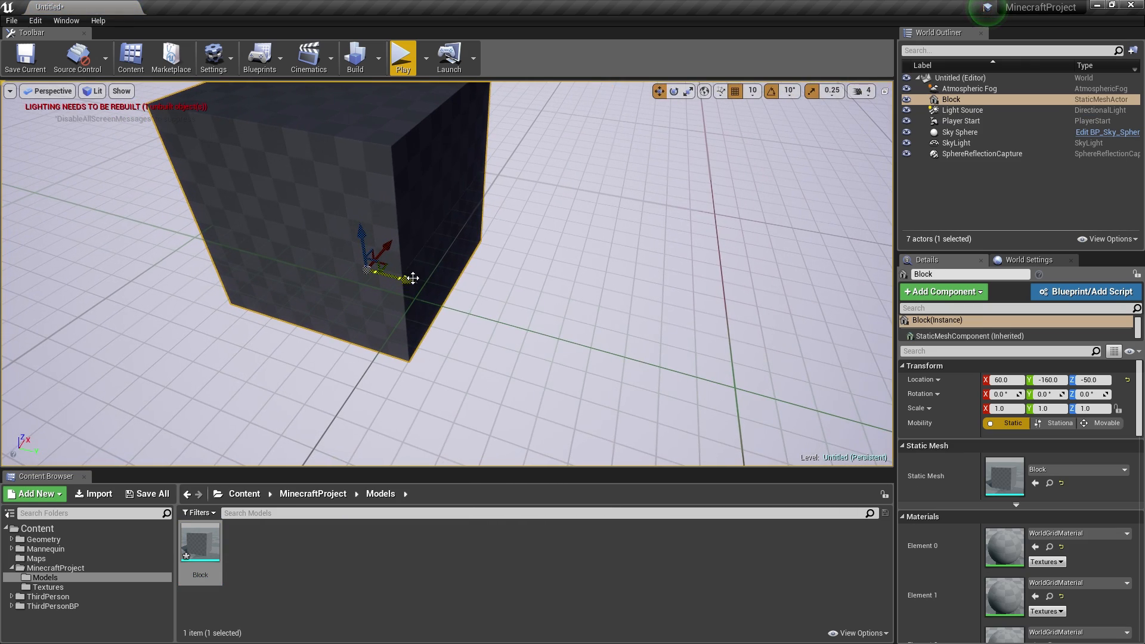
left_click_drag(411, 280, 431, 273)
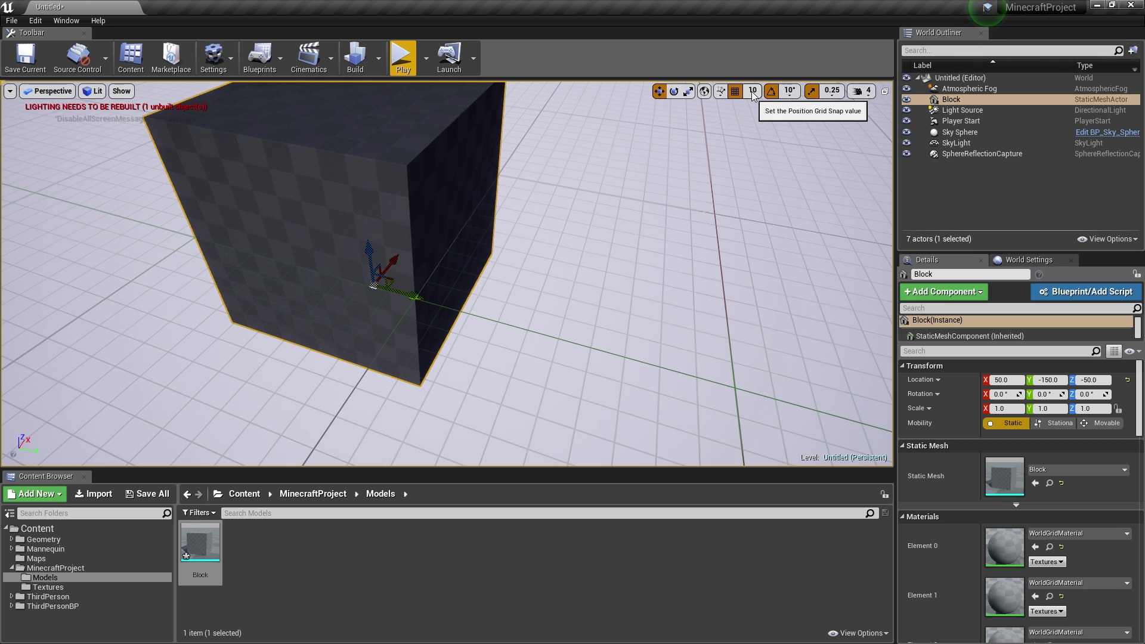
- Set grid snapping to 100 and duplicate the block along Y to form the row
left_click(753, 94)
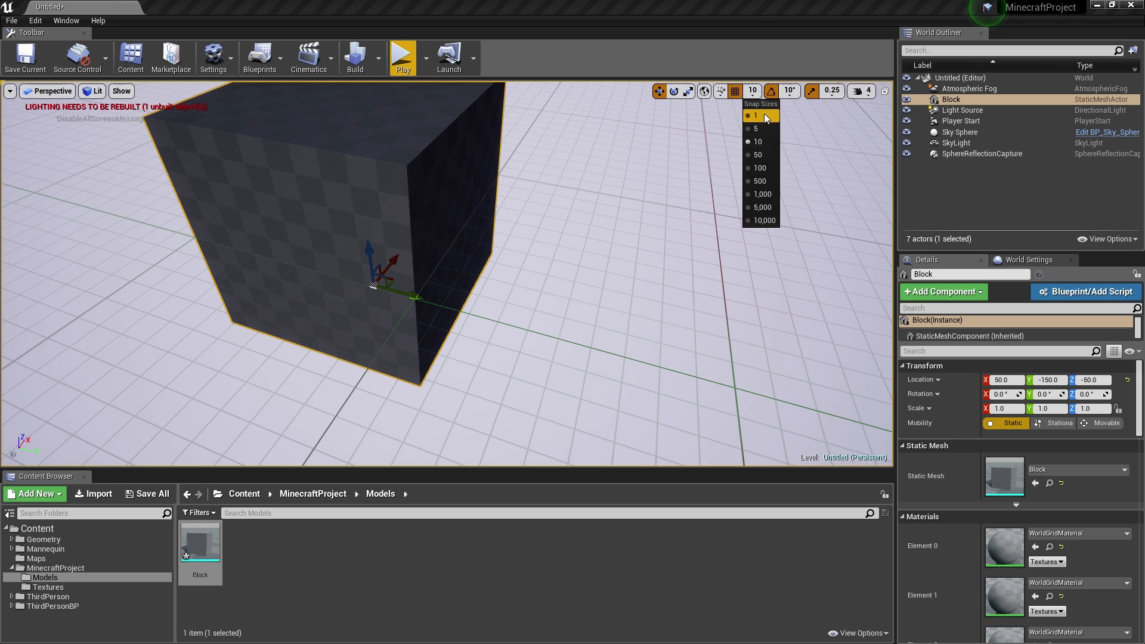
left_click(760, 168)
scroll(542, 256, "down", 10)
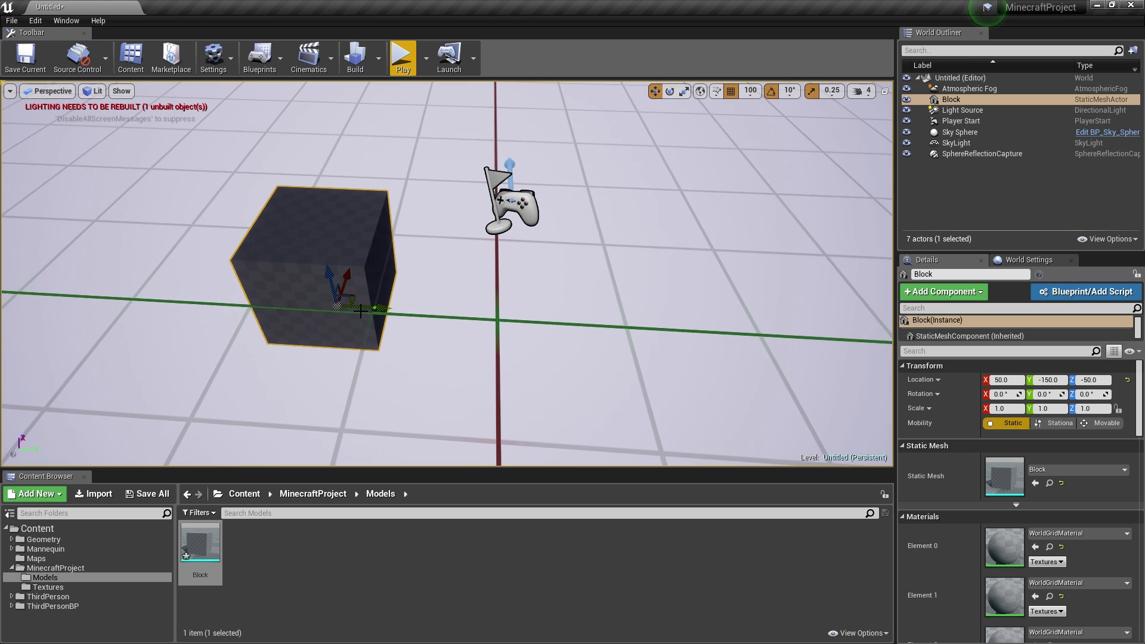
left_click_drag(376, 308, 482, 311, "alt")
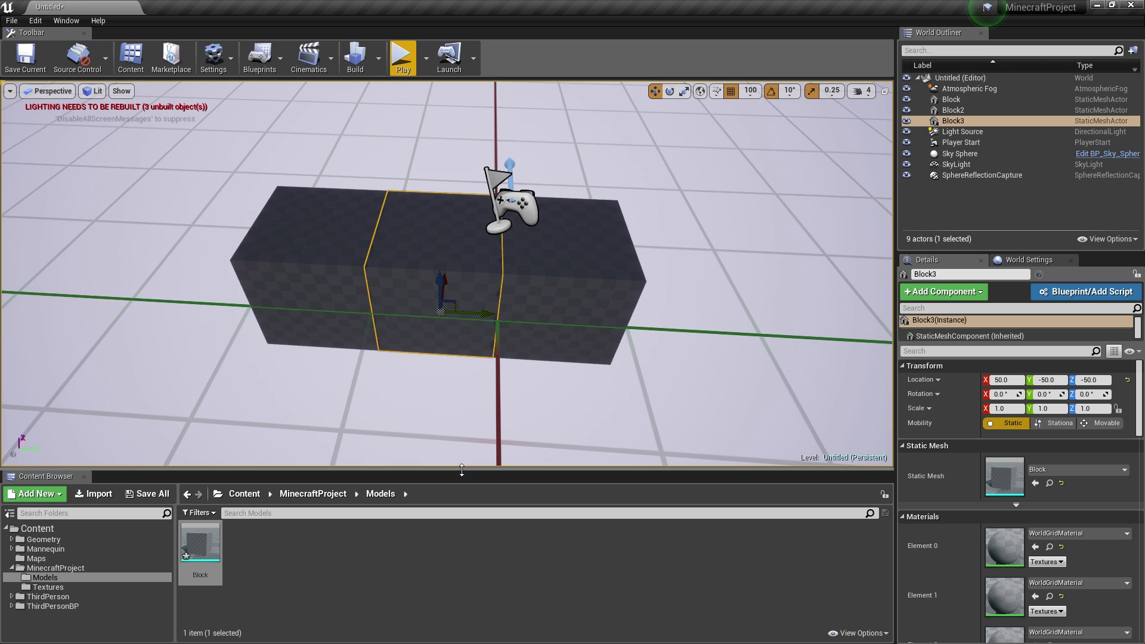
- Switch to game view and fly around the three-block strip to inspect it
right_click_drag(391, 276, 325, 286)
key("a")
key("g")
key("d")
key("w")
key("s")
key("a")
key("w")
key("d")
key("d")
key("s")
right_click_drag(453, 319, 439, 319)
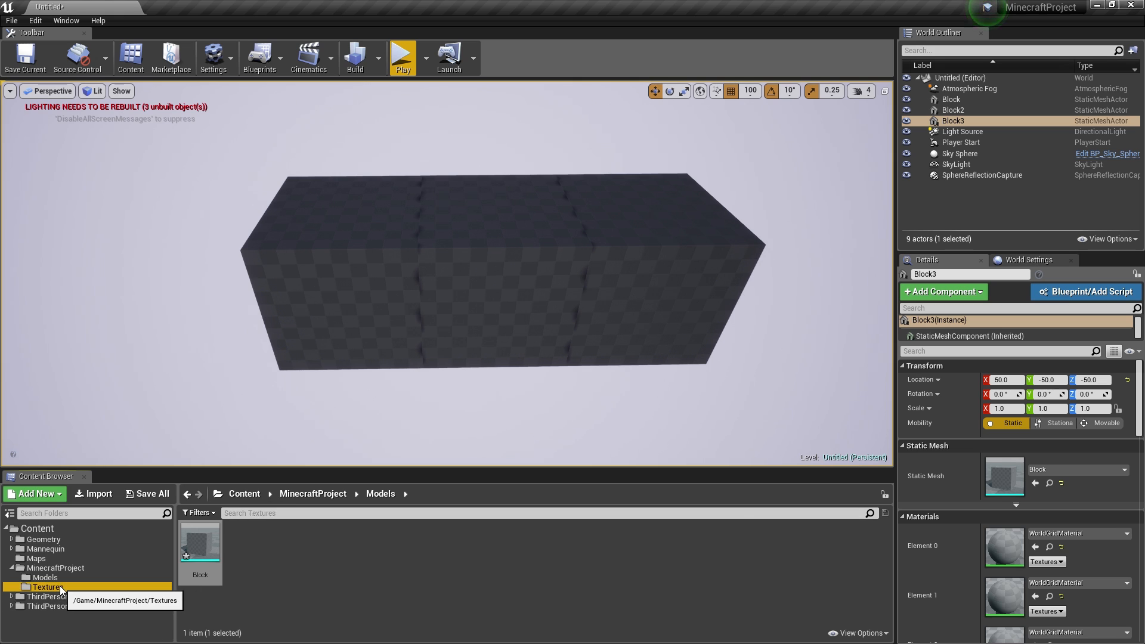
- Apply the Grass_Top texture as Element 0 material on the left Block
left_click(47, 587)
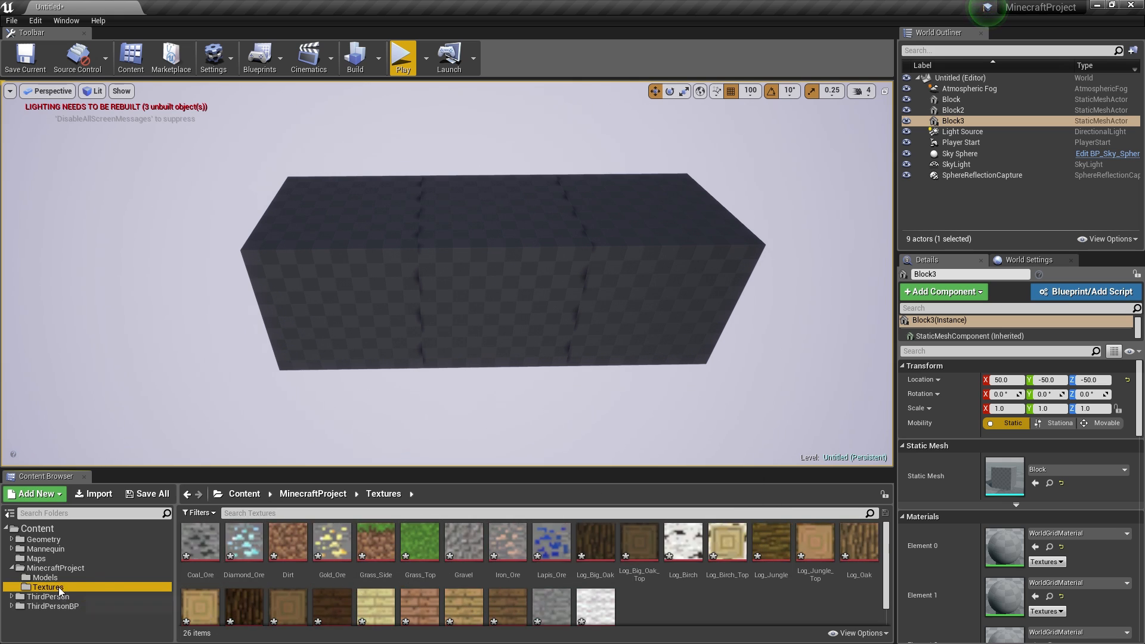
left_click_drag(420, 539, 1010, 550)
left_click(384, 255)
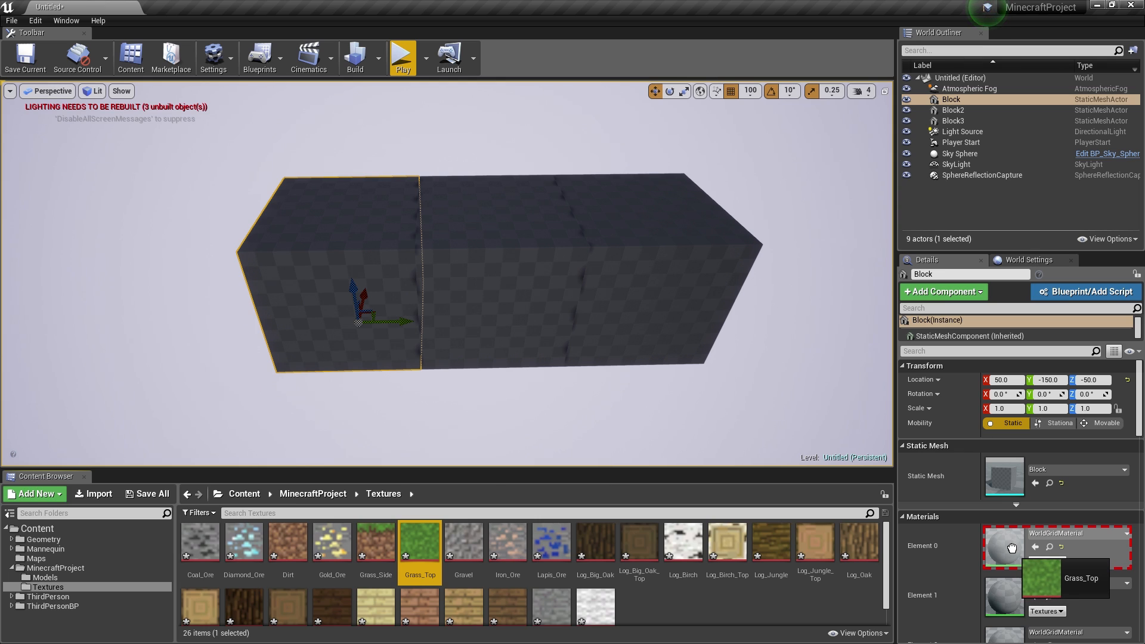
left_click_drag(1011, 544, 1002, 547)
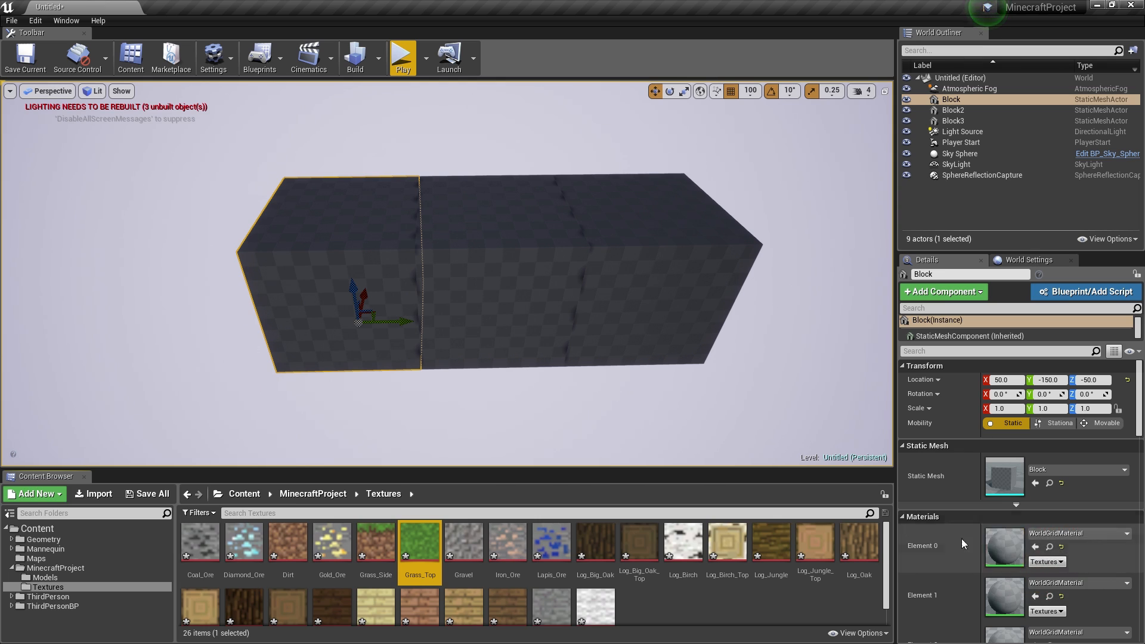
left_click_drag(438, 542, 348, 220)
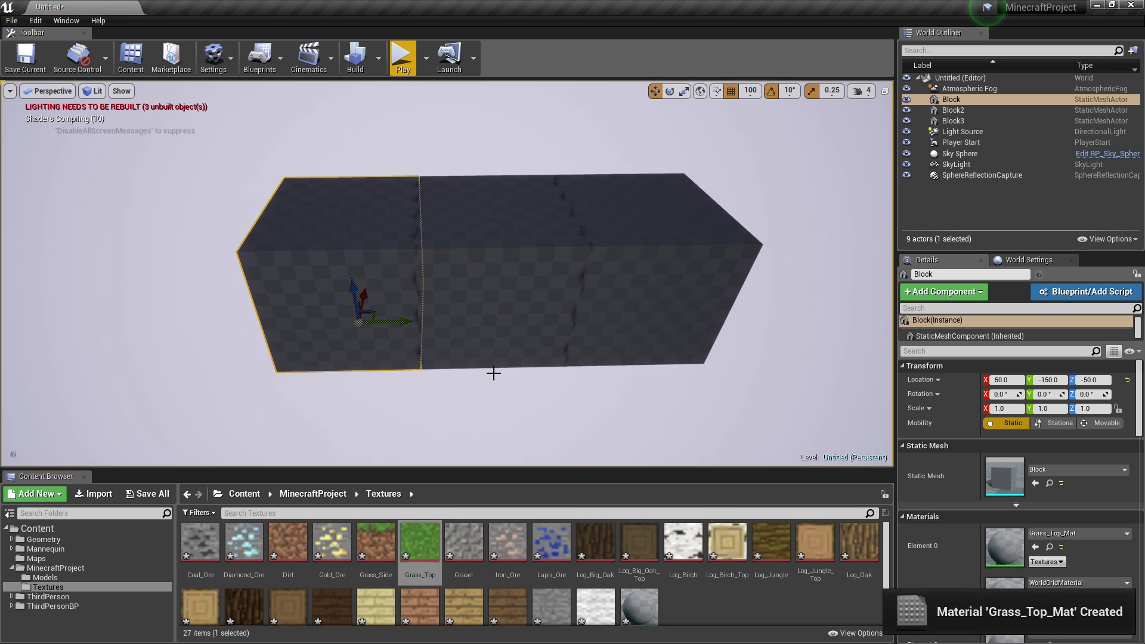
- Inspect the blurry grass block up close, then force-delete Grass_Top_Mat
right_click_drag(443, 324, 474, 326)
key("w")
key("s")
key("a")
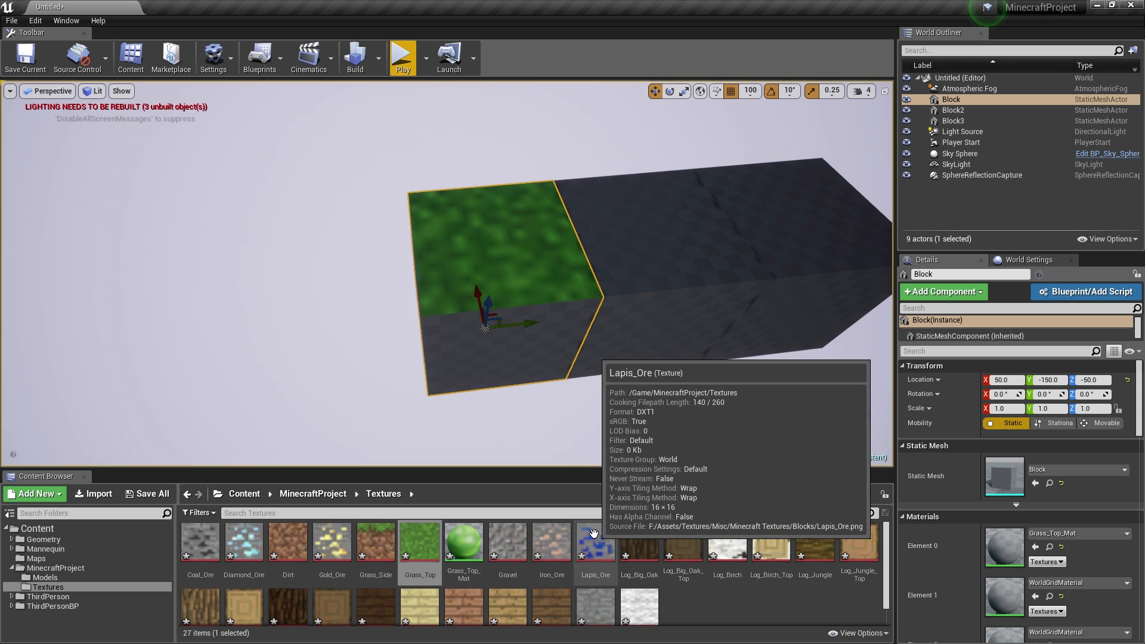
left_click(464, 544)
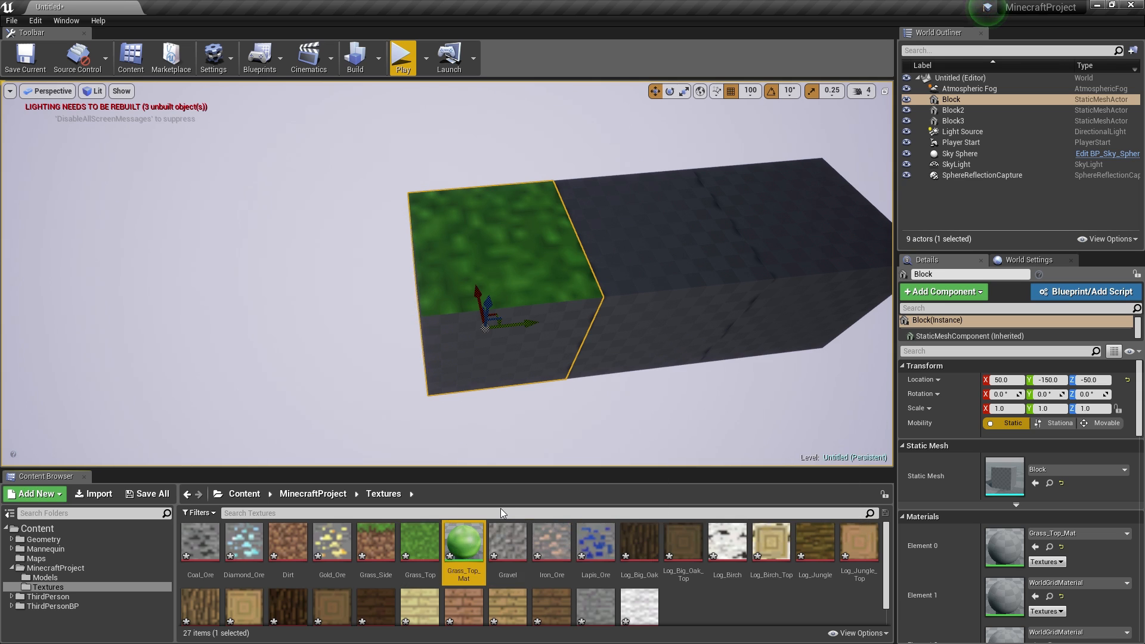
key("Delete")
left_click(500, 510)
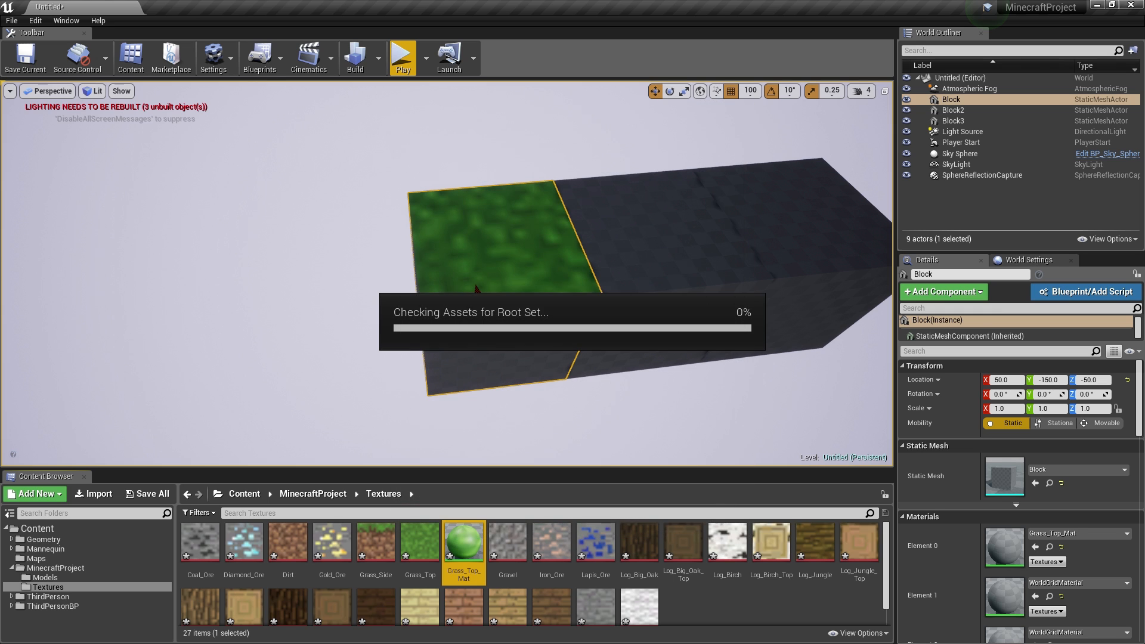
left_click(204, 546)
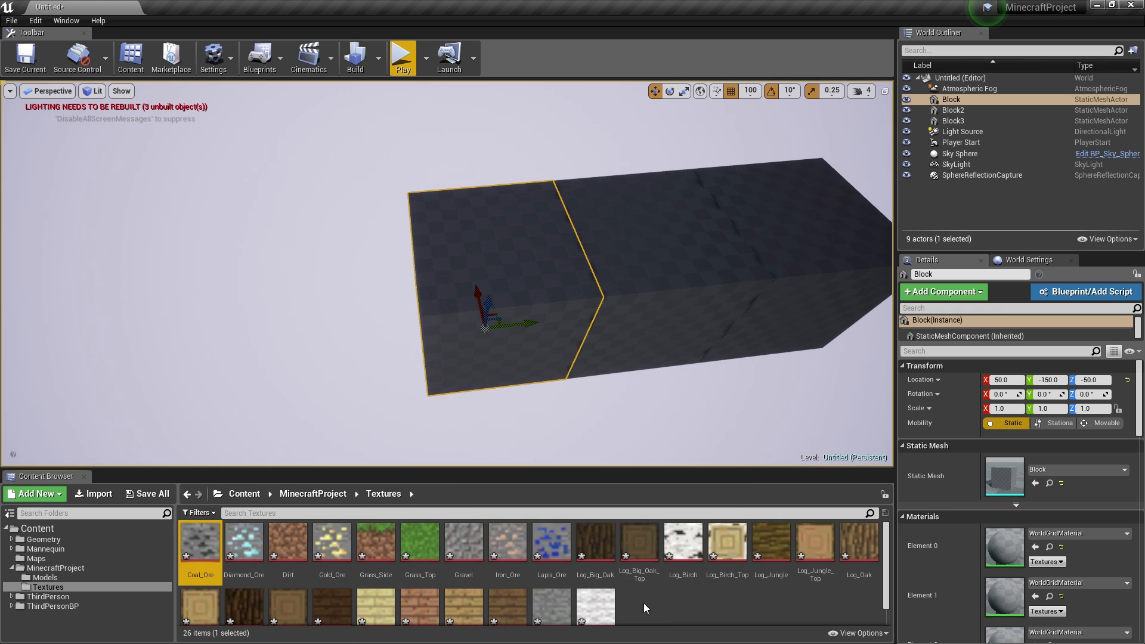
- Apply Paper2D texture settings to all textures in the Textures folder
key("ctrl+a")
right_click(601, 542)
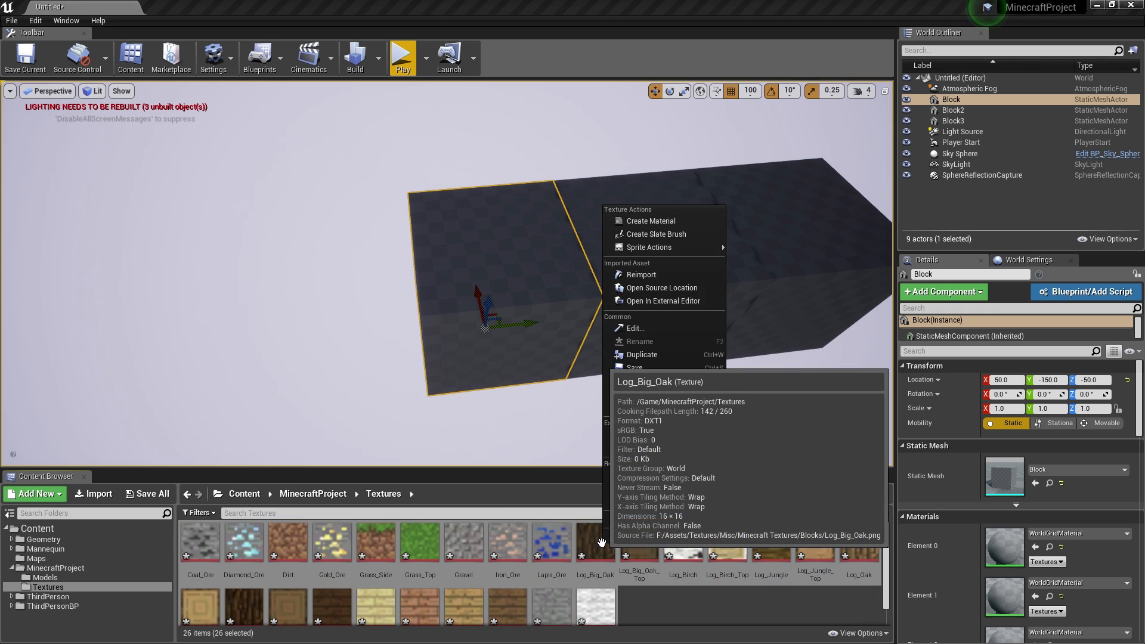
mouse_move(685, 249)
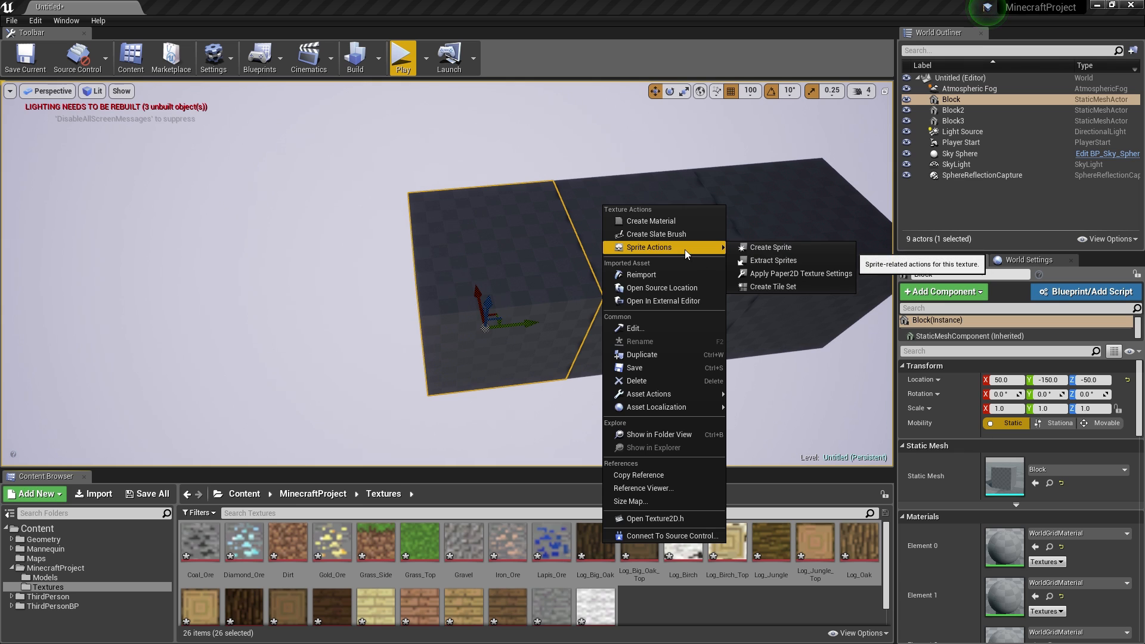
left_click(774, 274)
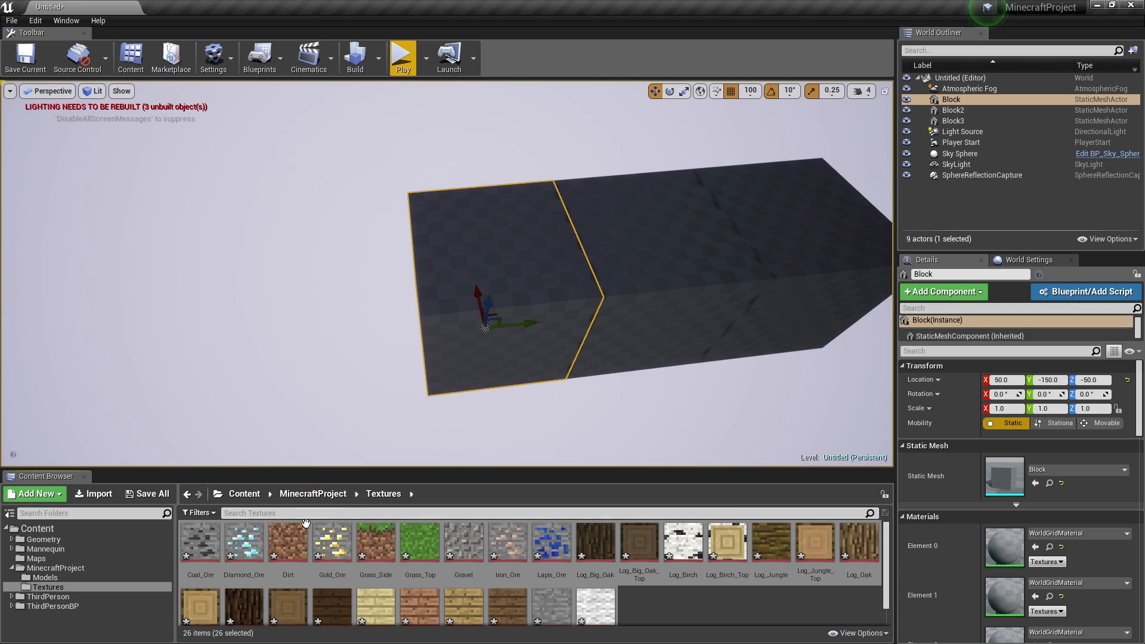
- Drop Grass_Top onto the left block and orbit to check the crisp grass top
left_click(419, 543)
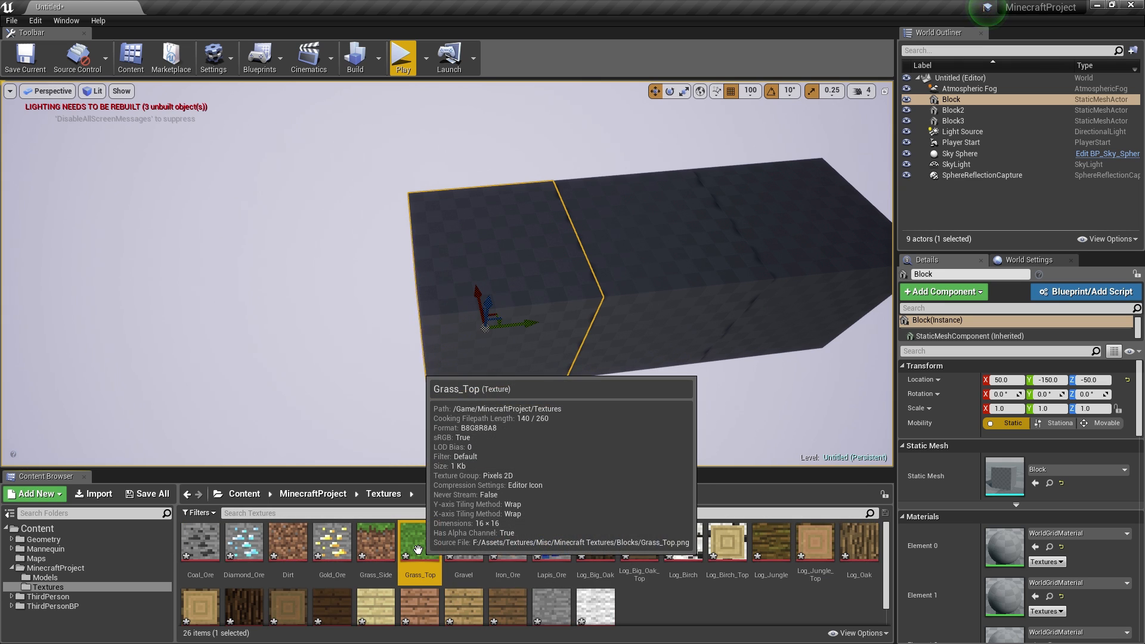
left_click_drag(417, 556, 516, 245)
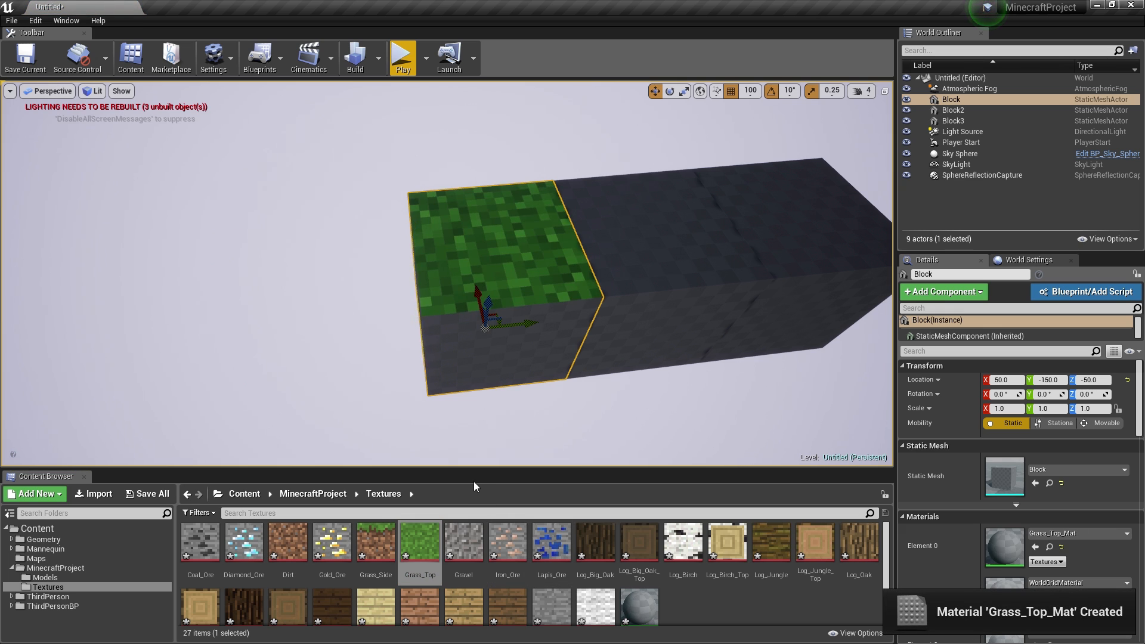
right_click_drag(517, 246, 563, 251)
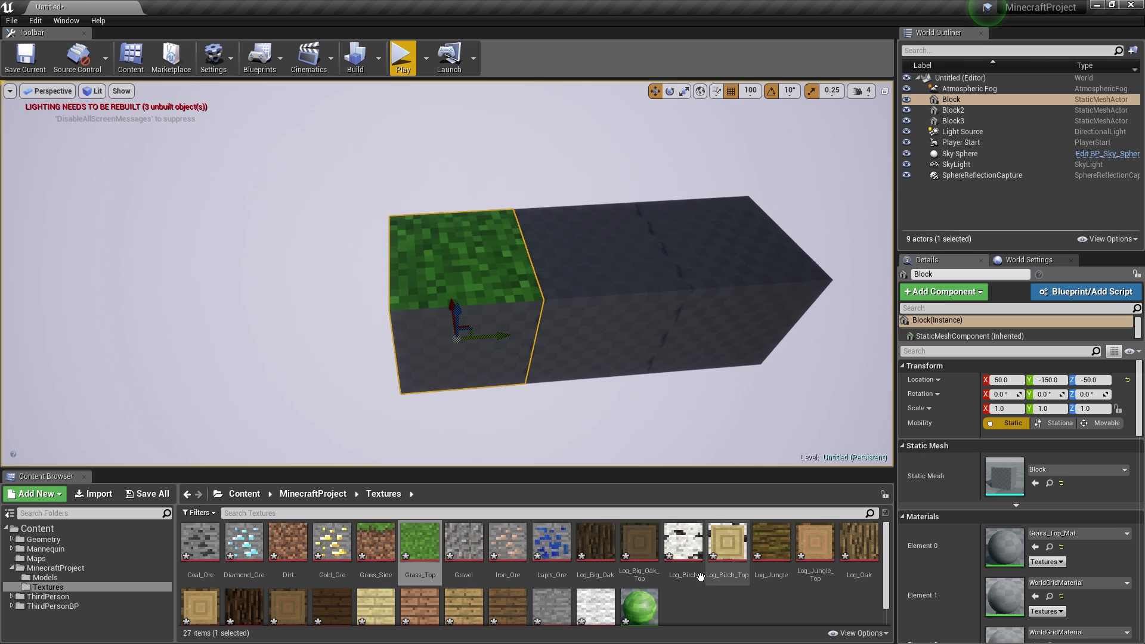
scroll(682, 597, "down", 2)
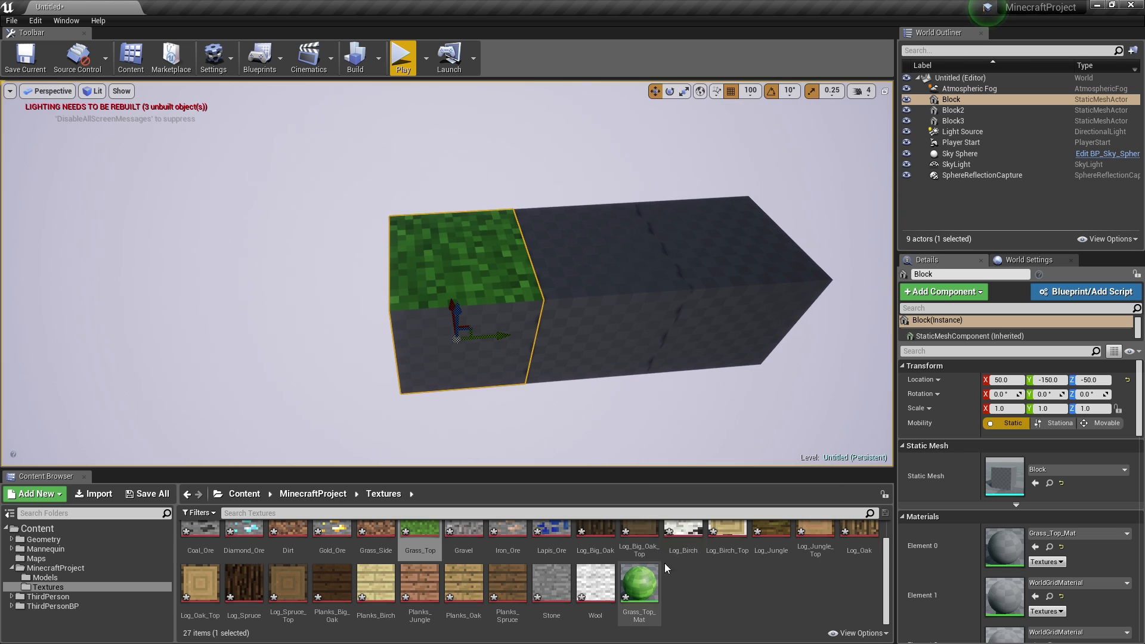
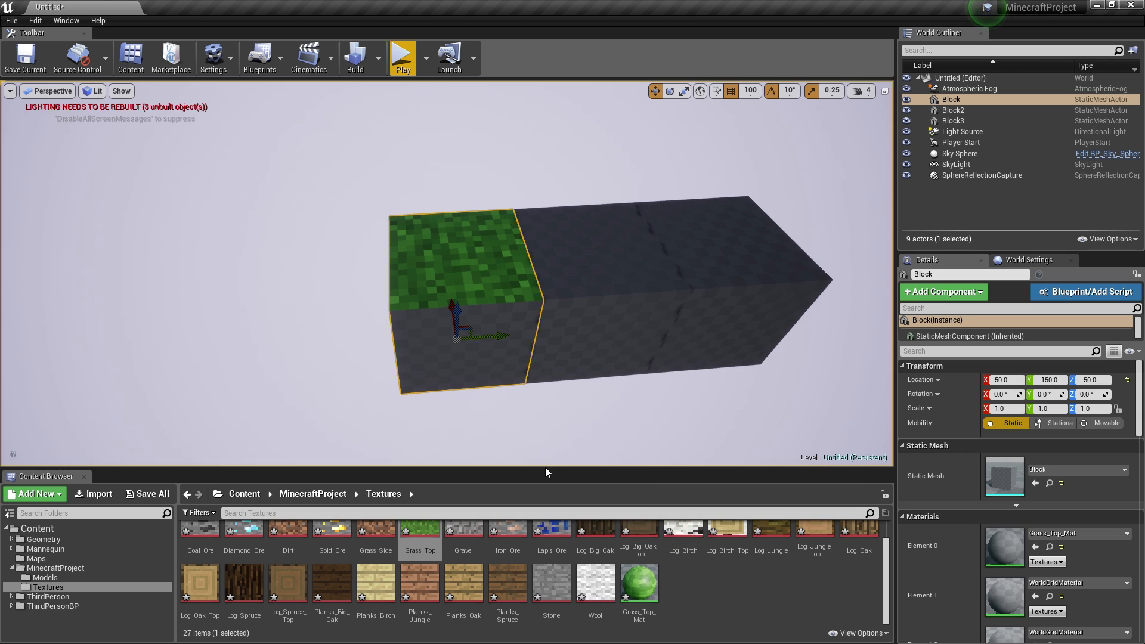
- Enlarge the Content Browser below the viewport and select the Grass_Top_Mat material
left_click_drag(545, 462, 545, 357)
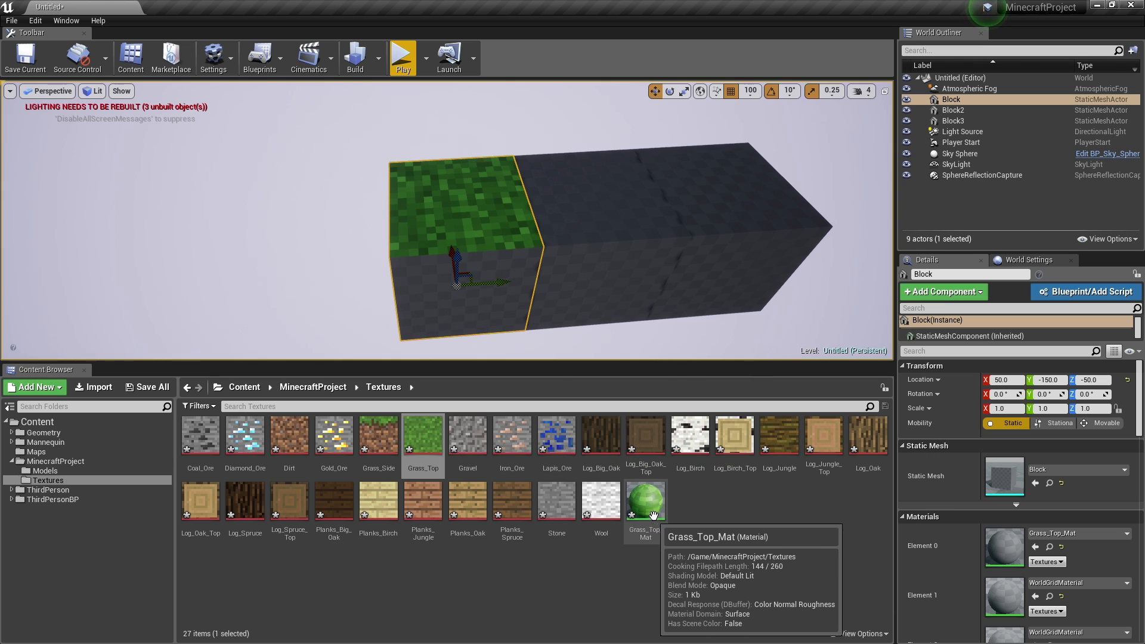
left_click(634, 508)
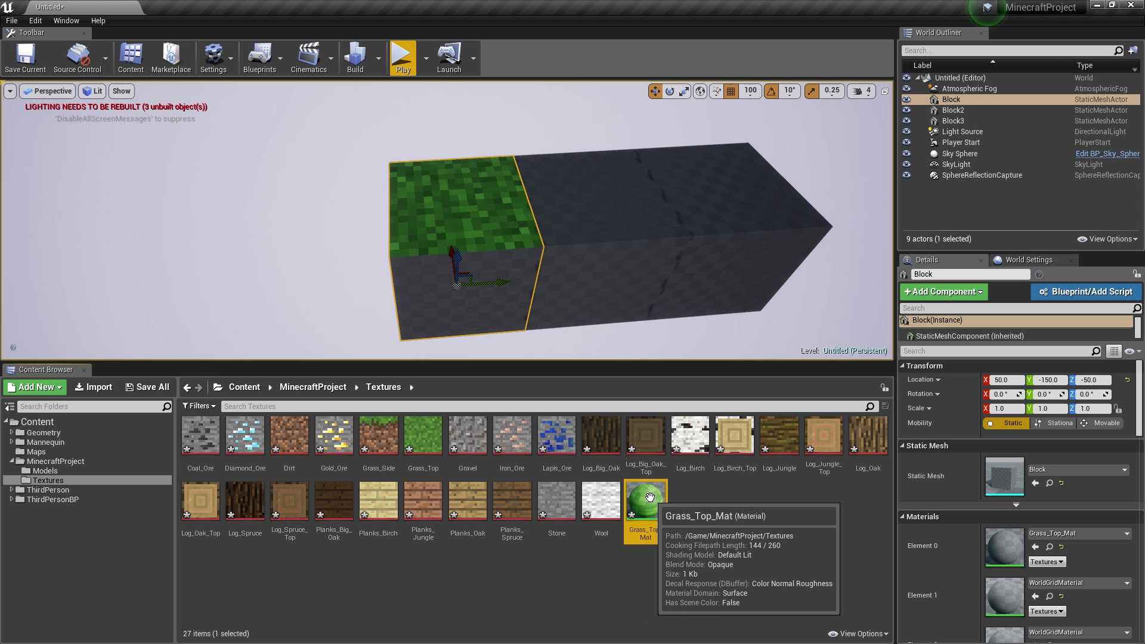
- Open Grass_Top_Mat and delete its existing Texture Sample node
double_click(642, 504)
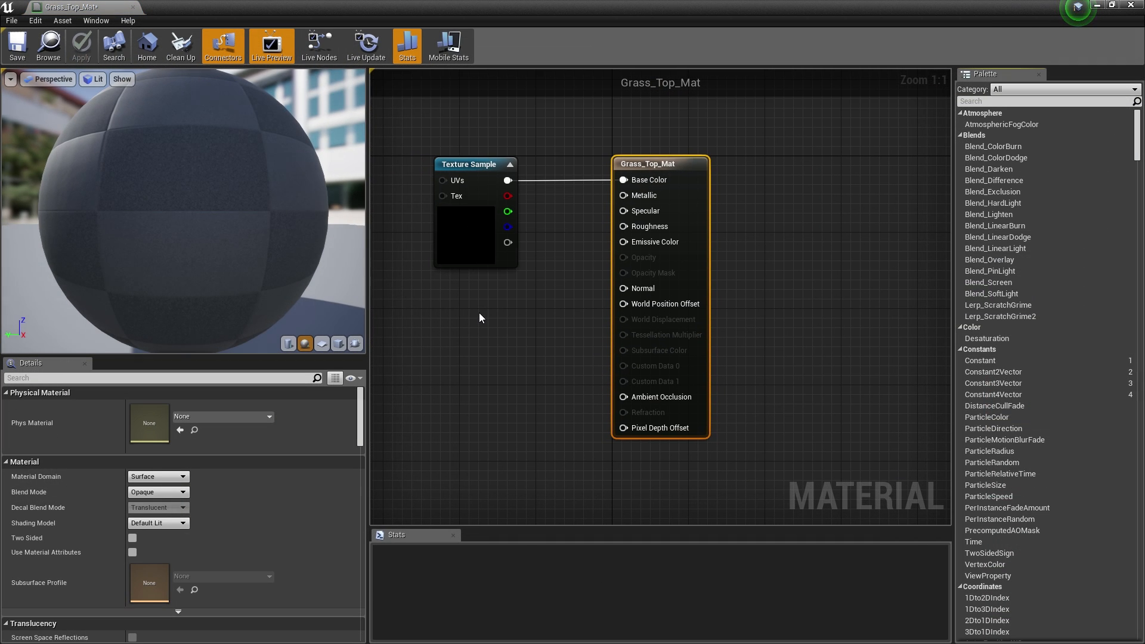
right_click_drag(478, 324, 571, 368)
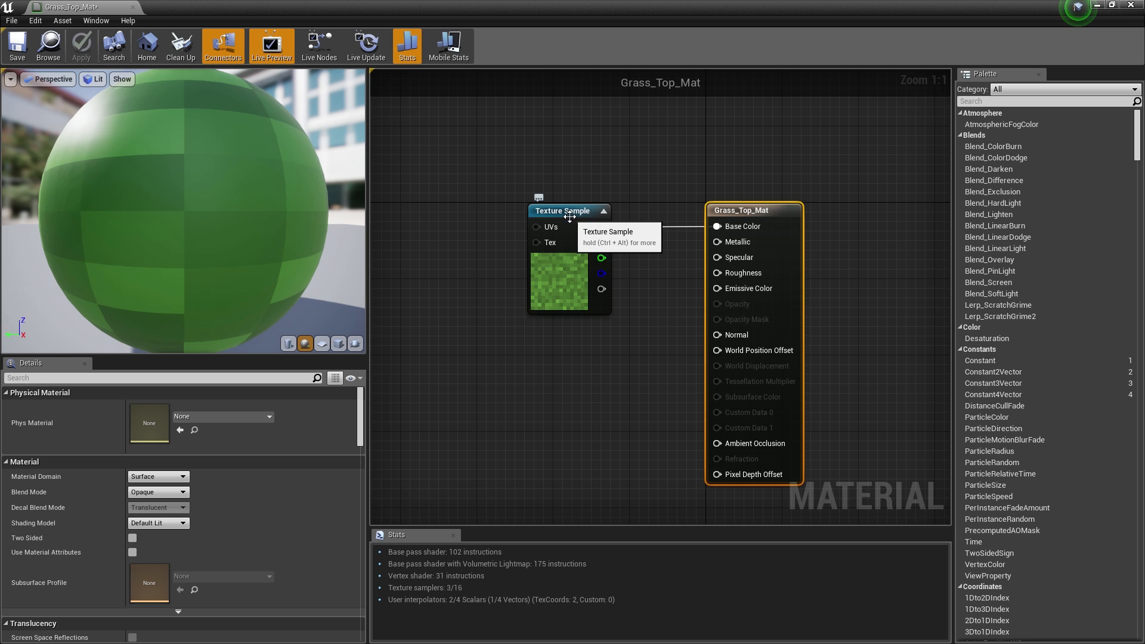
left_click(566, 209)
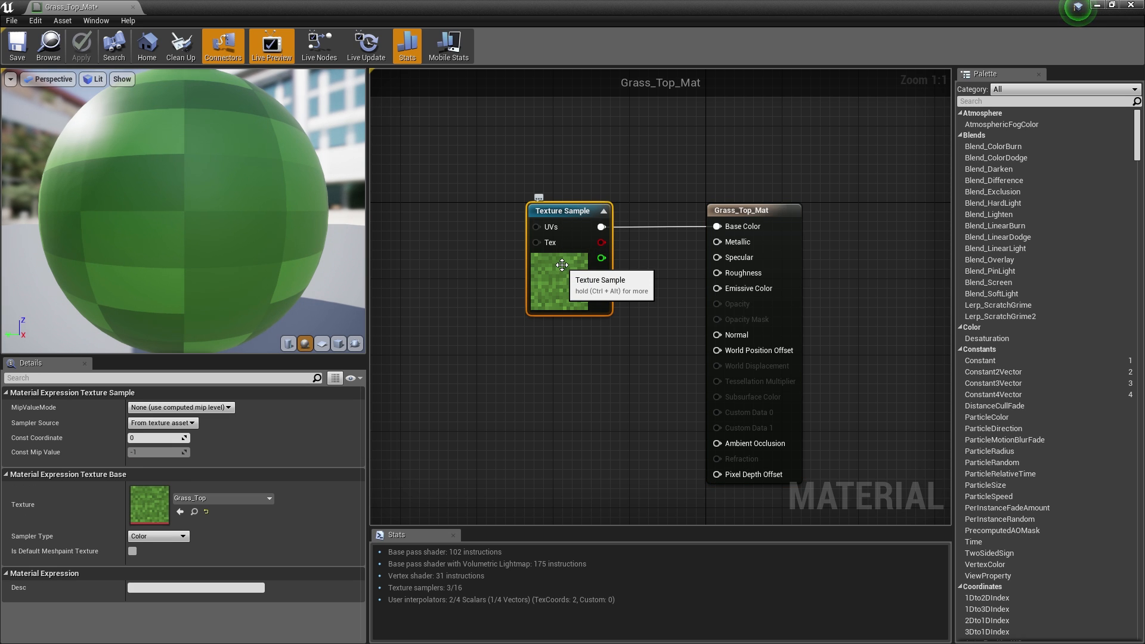
key("Delete")
- Add a TextureSampleParameter2D set to Grass_Top and wire its RGB into Base Color
right_click(549, 237)
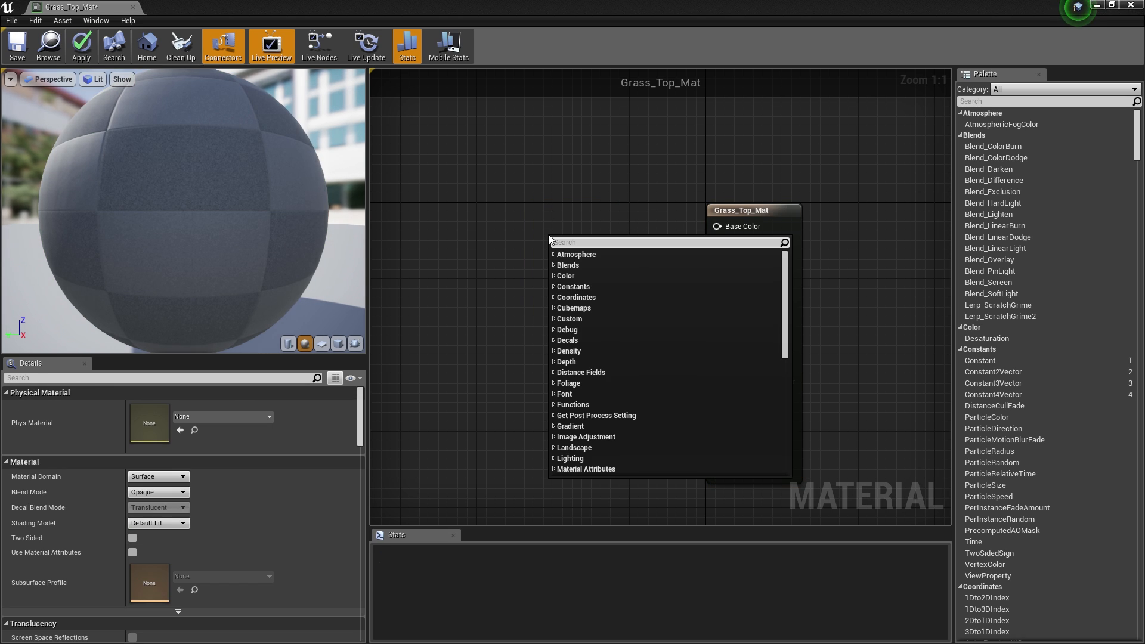
type("texture")
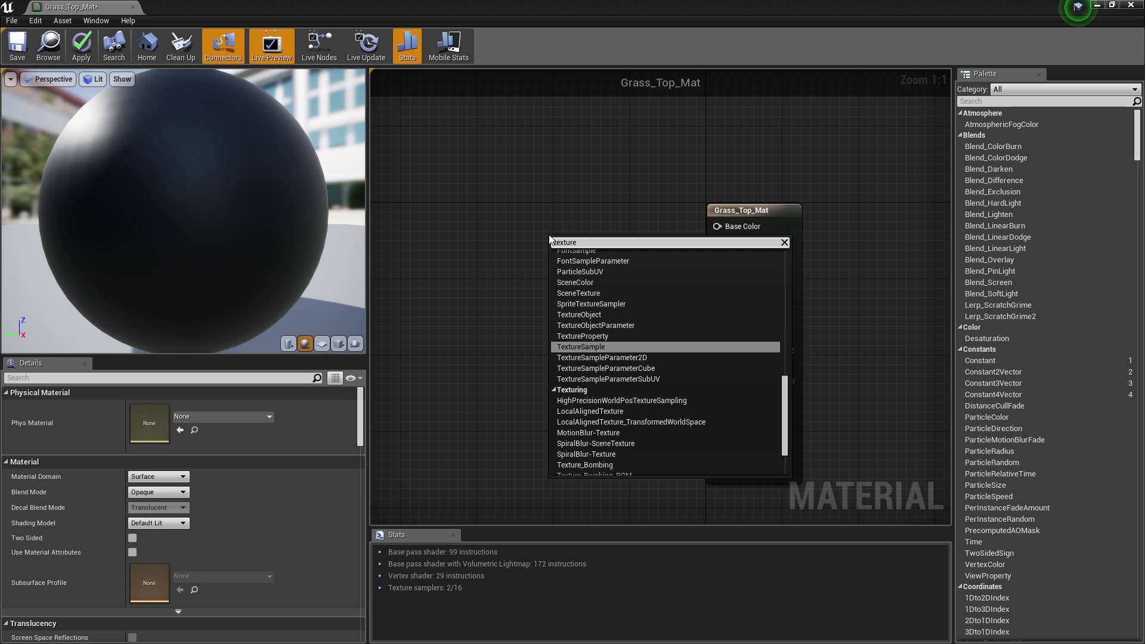
left_click(603, 359)
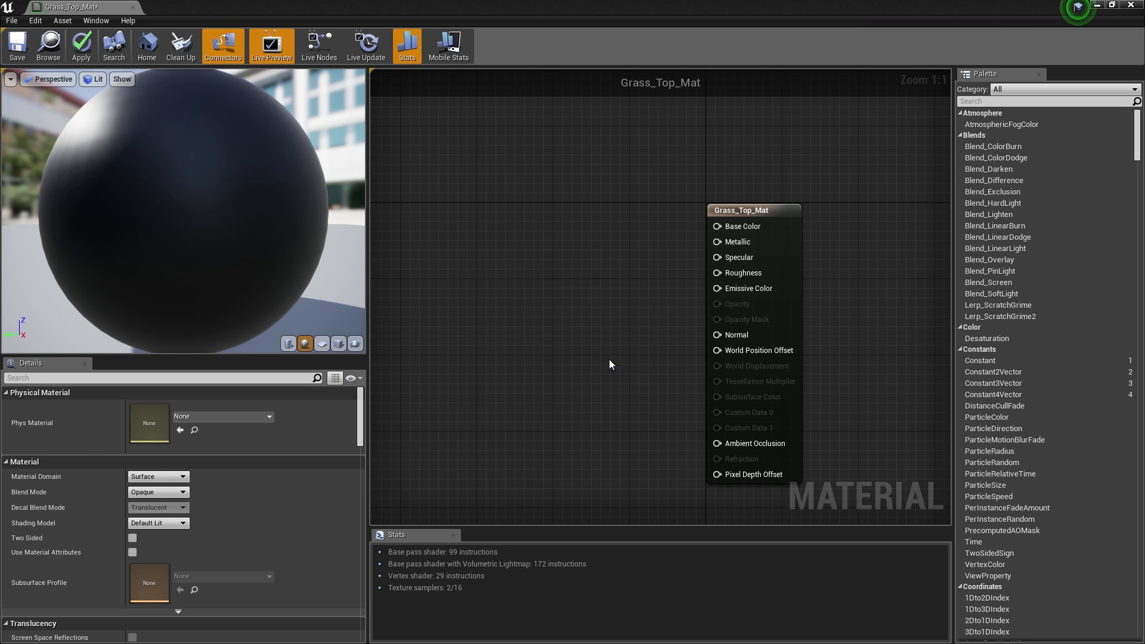
left_click_drag(587, 241, 581, 212)
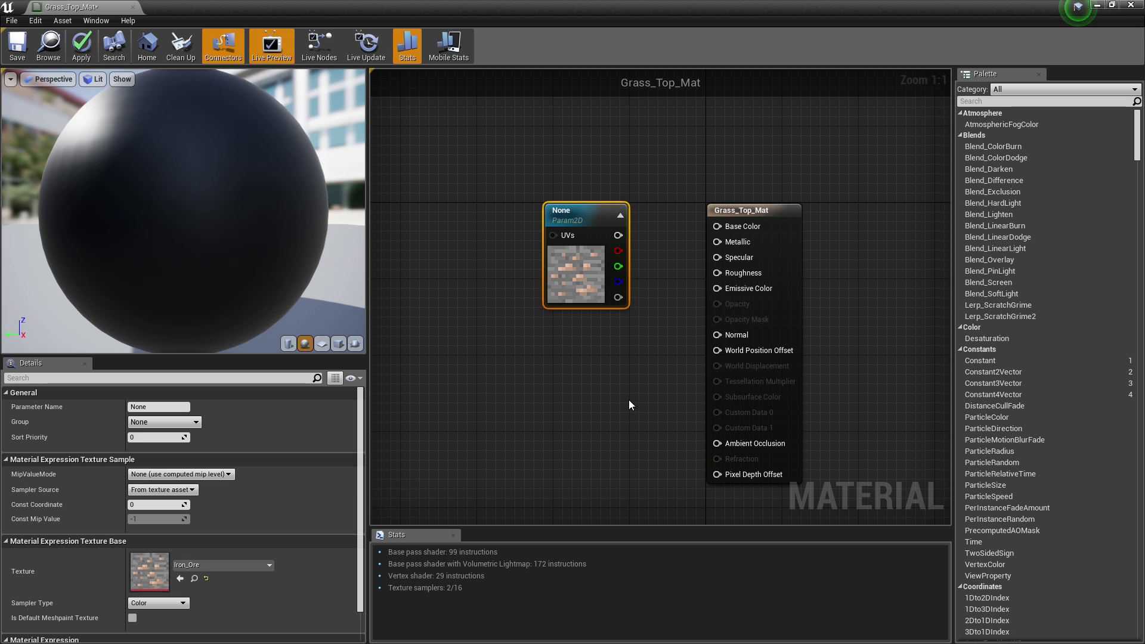
left_click(233, 563)
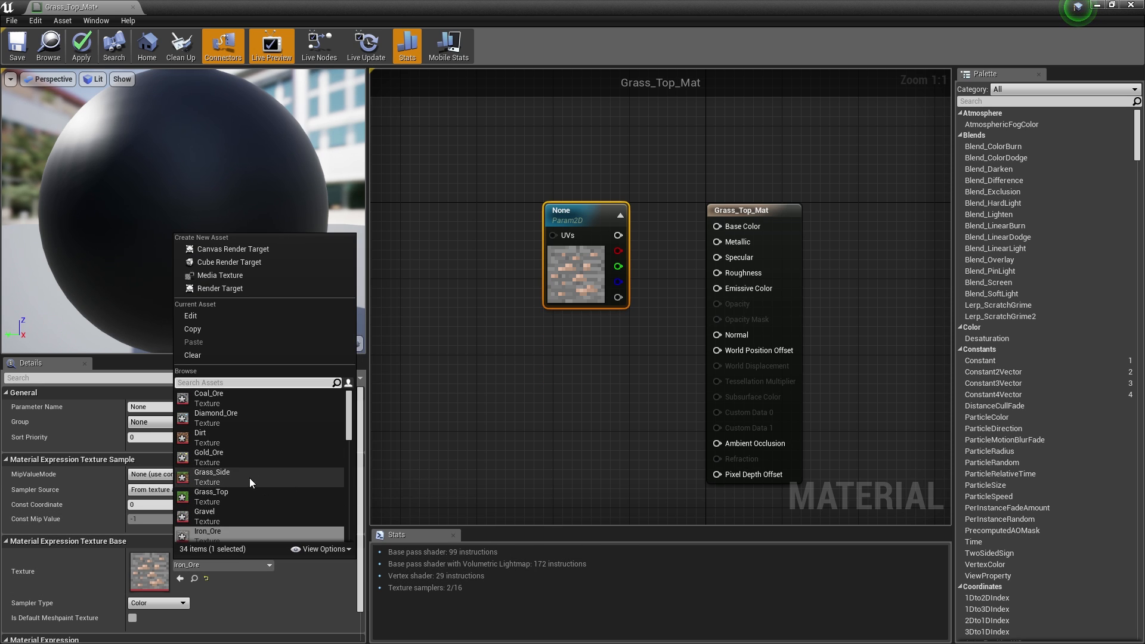
left_click(231, 500)
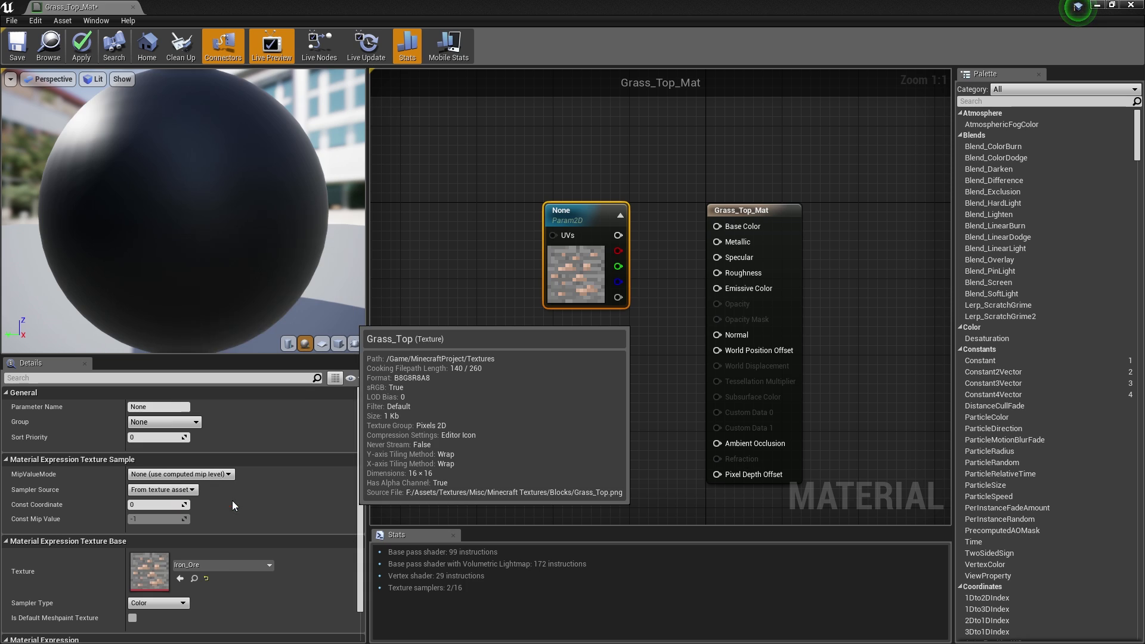
left_click_drag(621, 235, 728, 227)
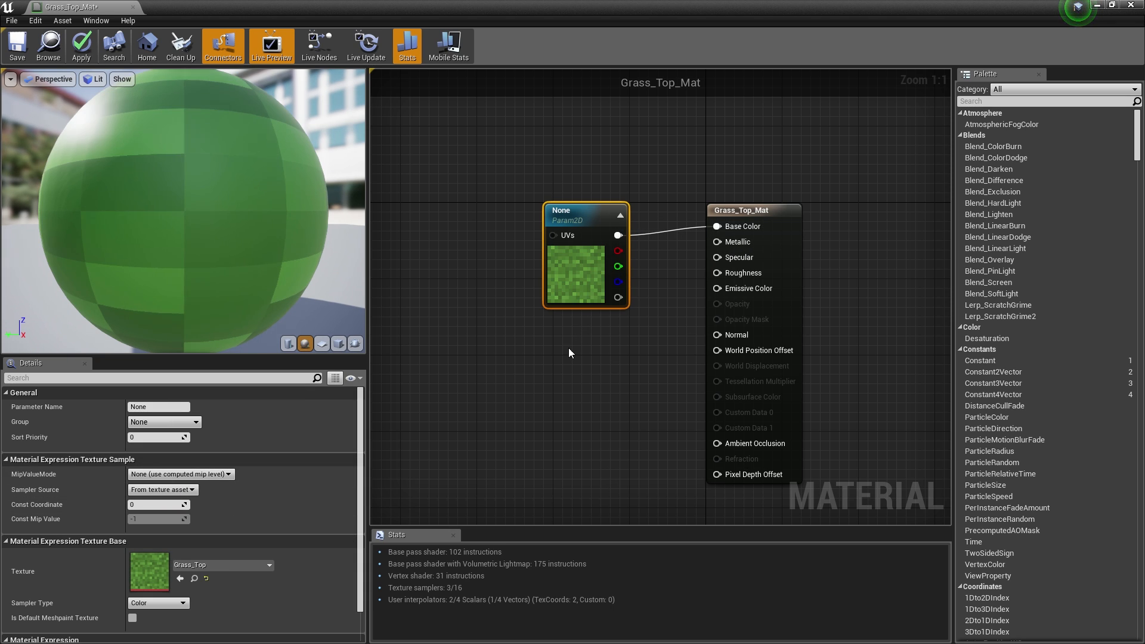
left_click(567, 341)
- Orbit the green preview sphere, switch the preview to a cube, and add a Constant node
left_click_drag(575, 221, 576, 202)
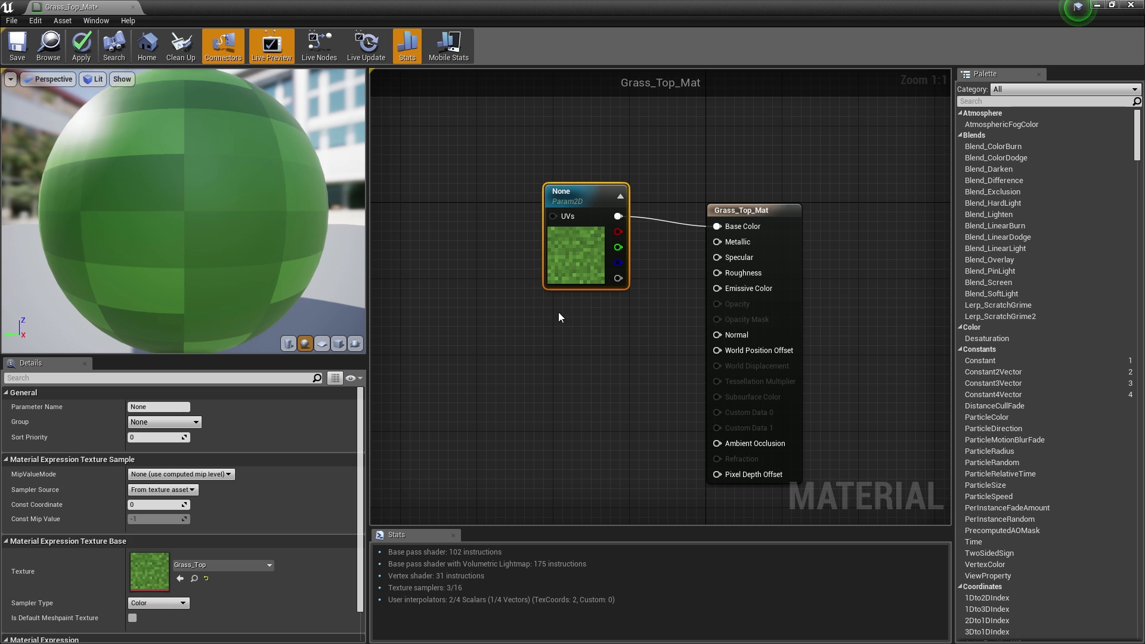
left_click(552, 338)
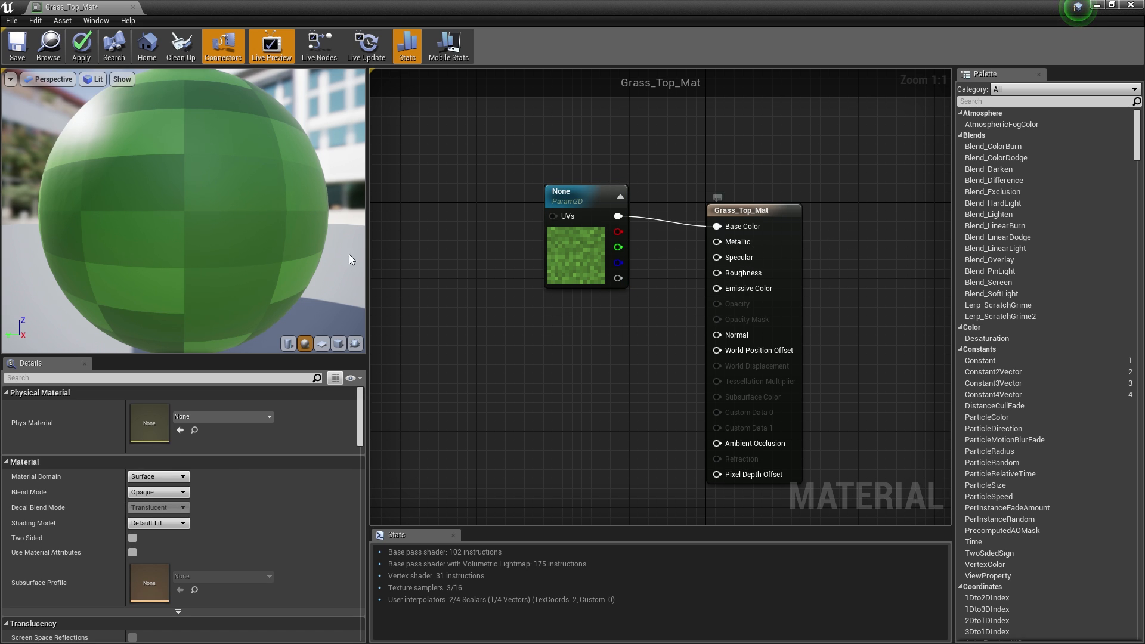
left_click_drag(154, 191, 257, 239)
scroll(153, 191, "down", 6)
scroll(160, 206, "up", 4)
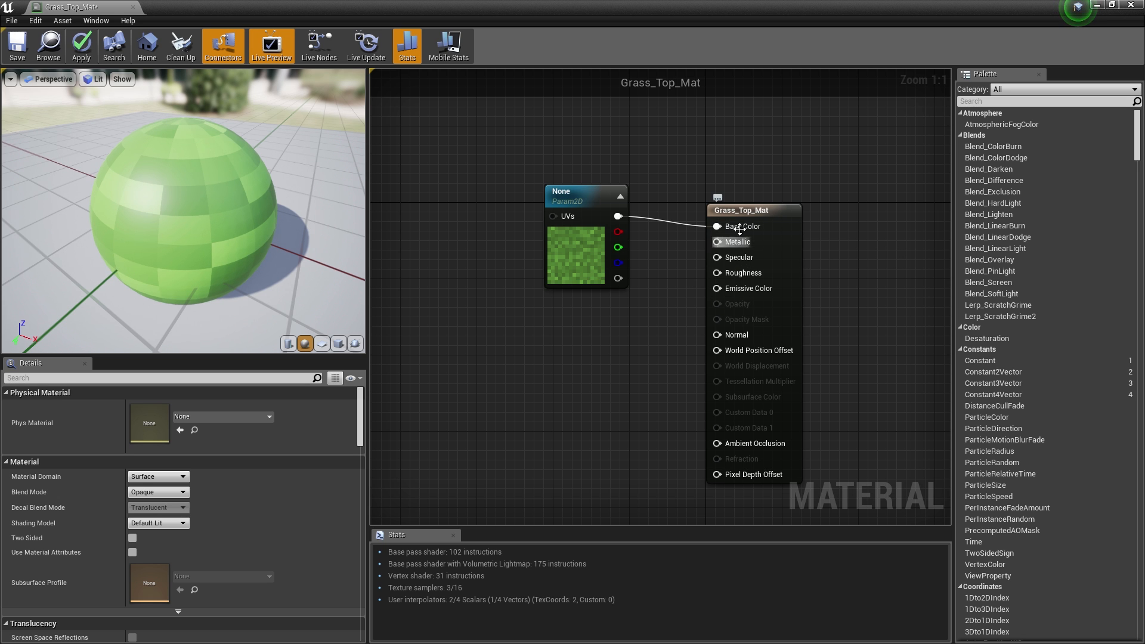
left_click_drag(185, 209, 78, 188)
left_click_drag(149, 203, 254, 200)
left_click(338, 343)
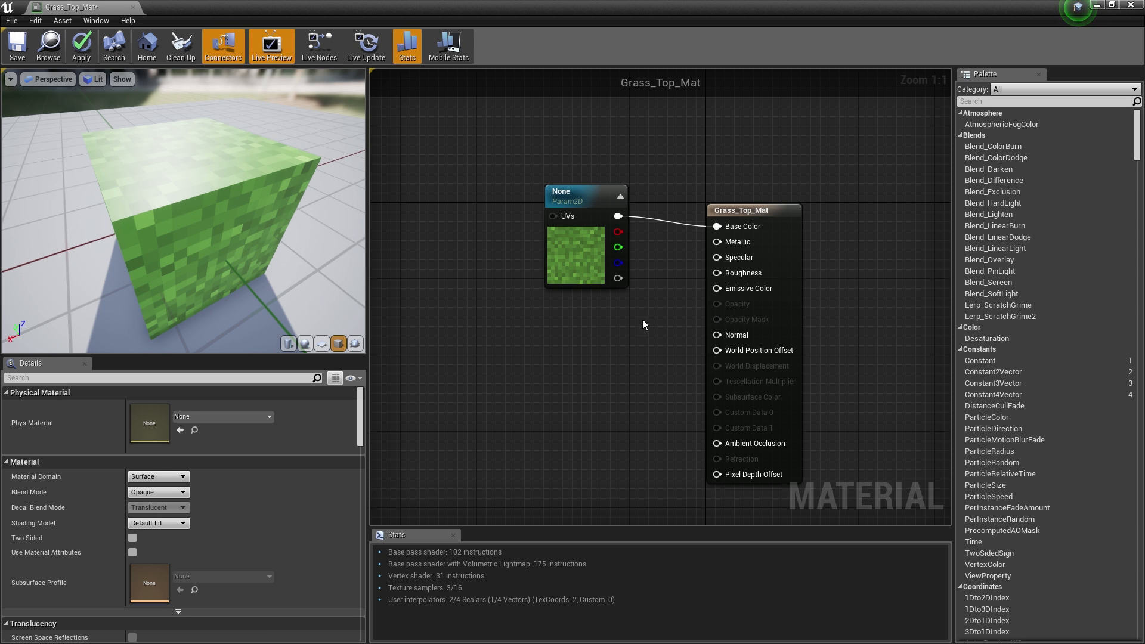
left_click(580, 322)
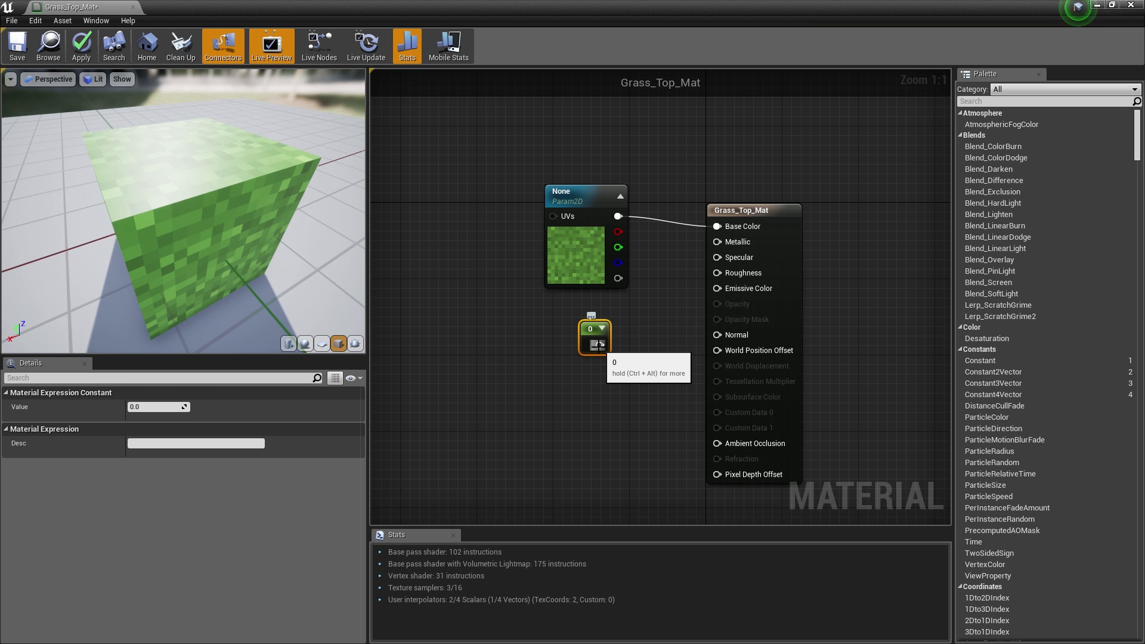
- Try the Constant on Metallic, reset it to 0, then connect it to Roughness
left_click_drag(598, 344, 690, 356)
left_click_drag(754, 246, 733, 241)
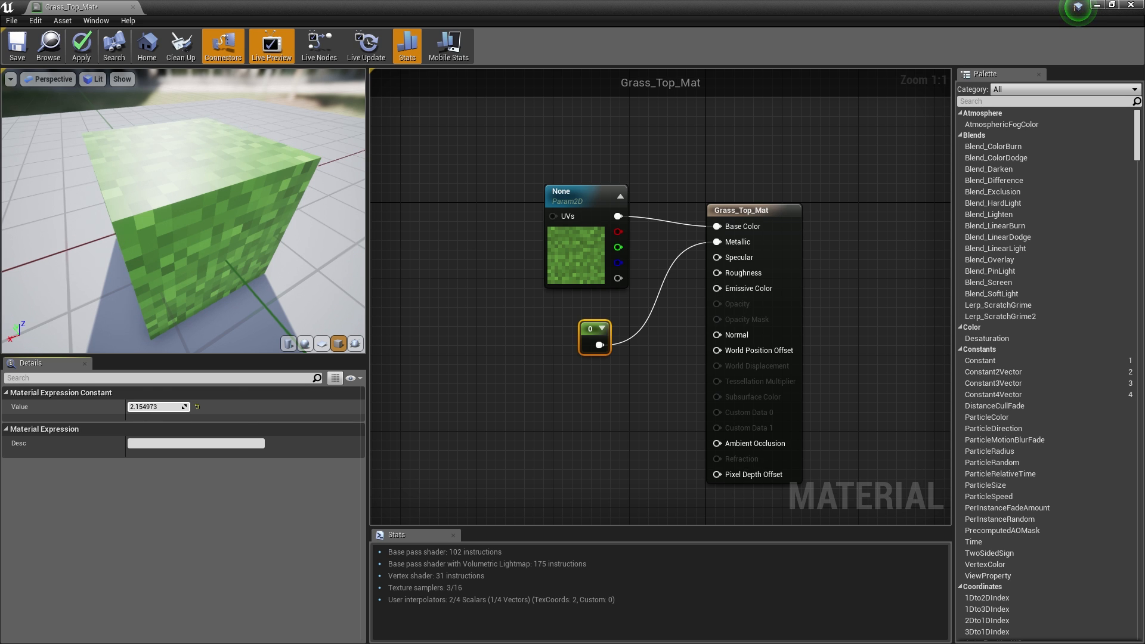
left_click_drag(156, 406, 160, 408)
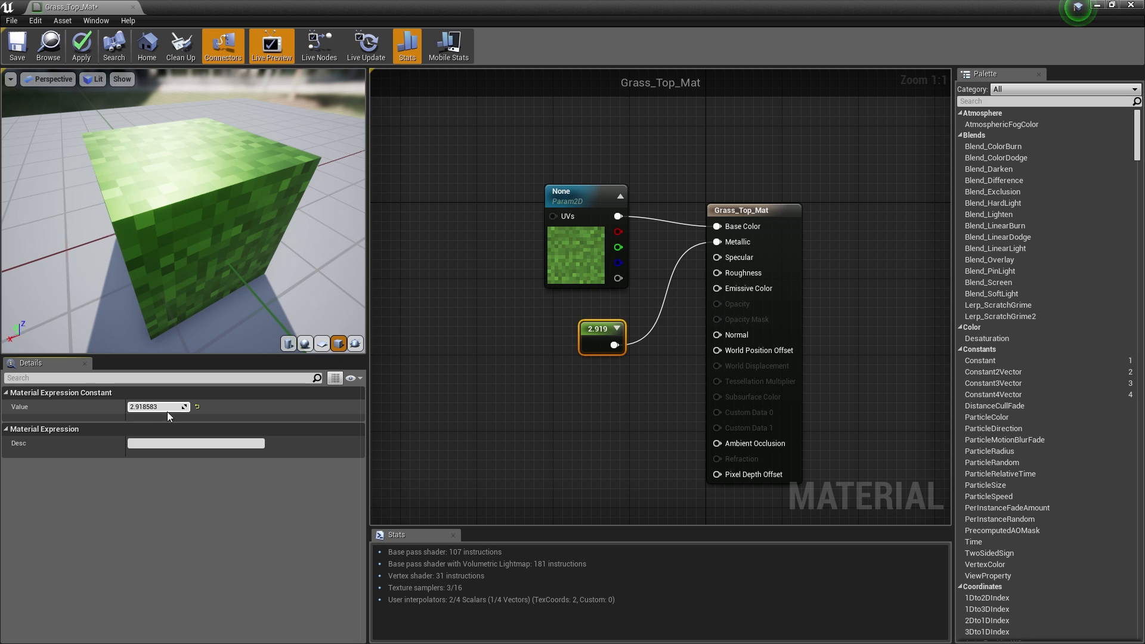
left_click_drag(156, 407, 150, 407)
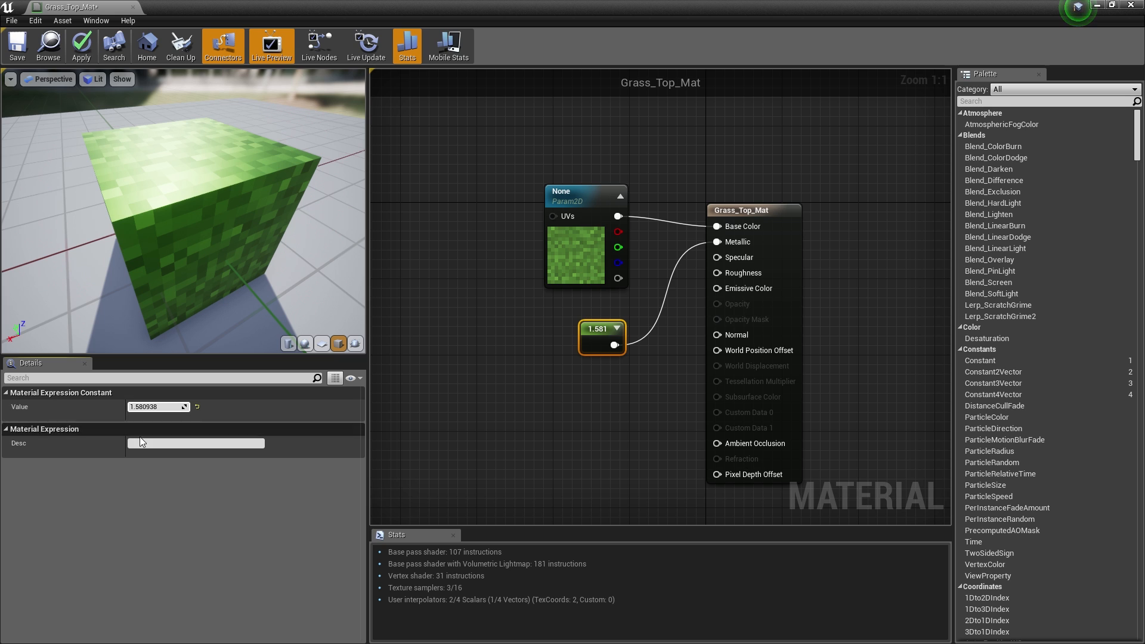
left_click(196, 406)
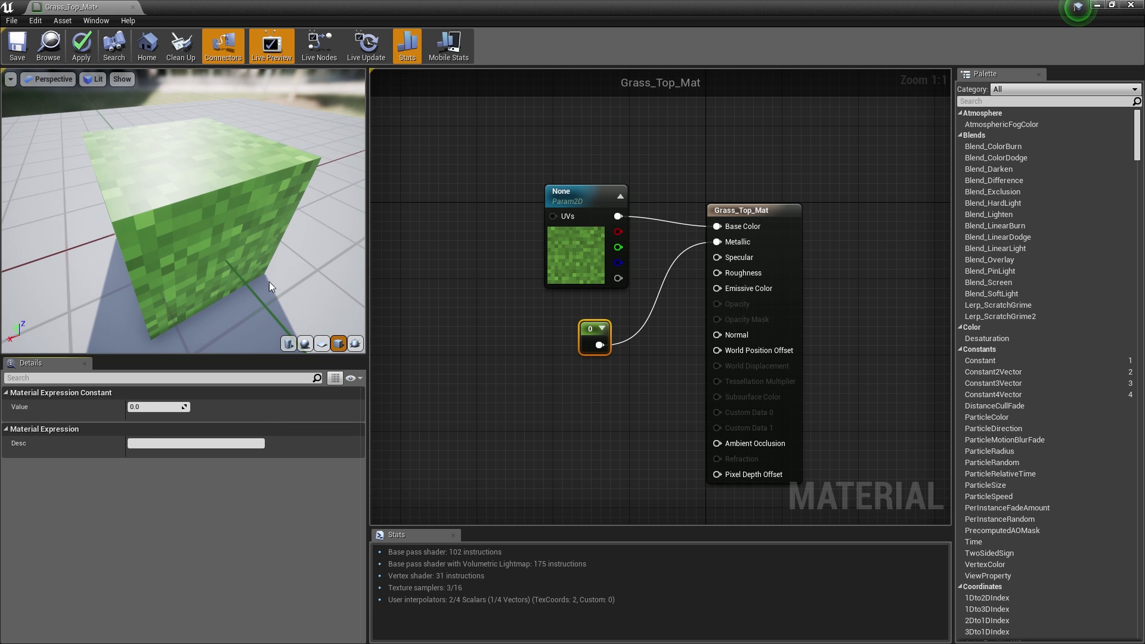
mouse_move(717, 242)
left_mouse_down()
mouse_move(703, 245)
mouse_move(728, 243)
left_mouse_up()
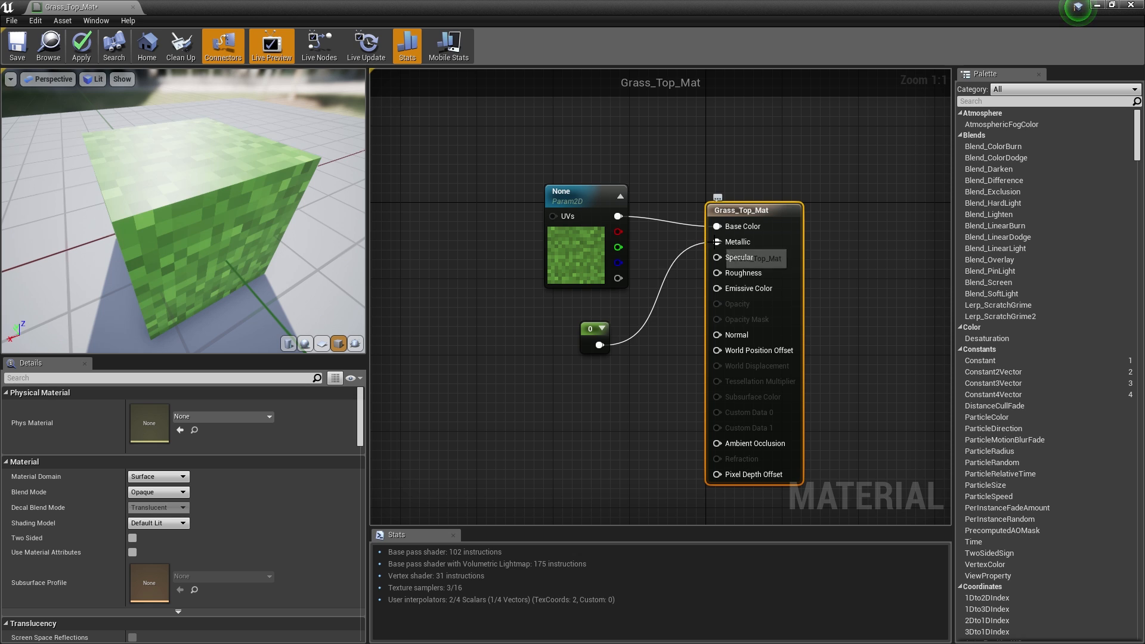
left_click(718, 242, "alt")
left_click_drag(599, 345, 717, 273)
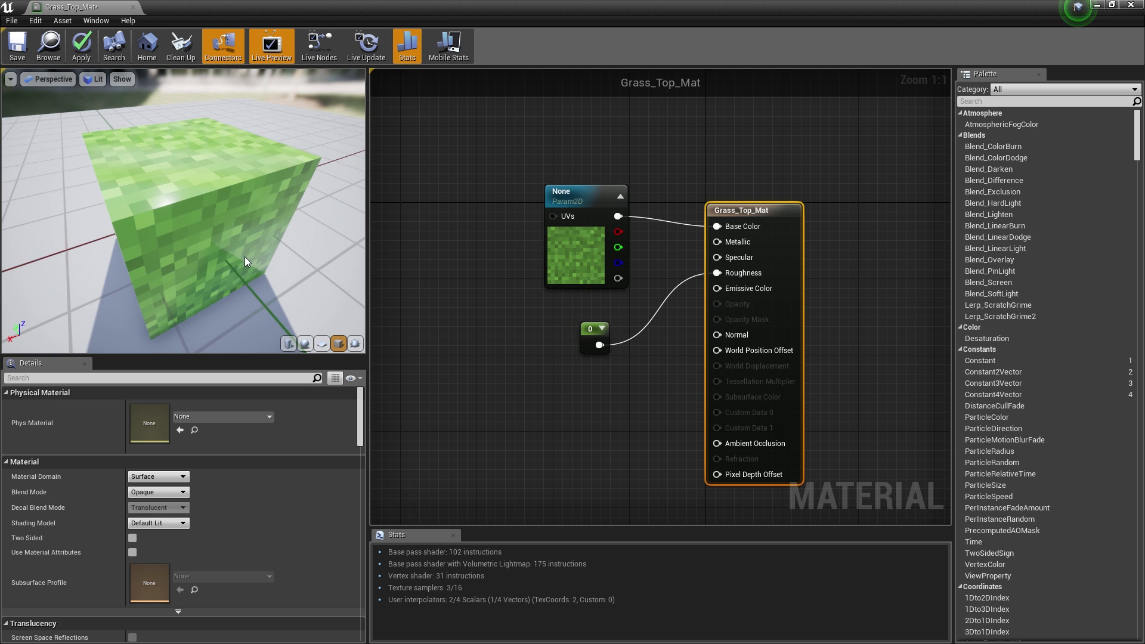
- Set the Roughness constant to 1 and check the grass cube preview
left_click(602, 328)
left_click(612, 331)
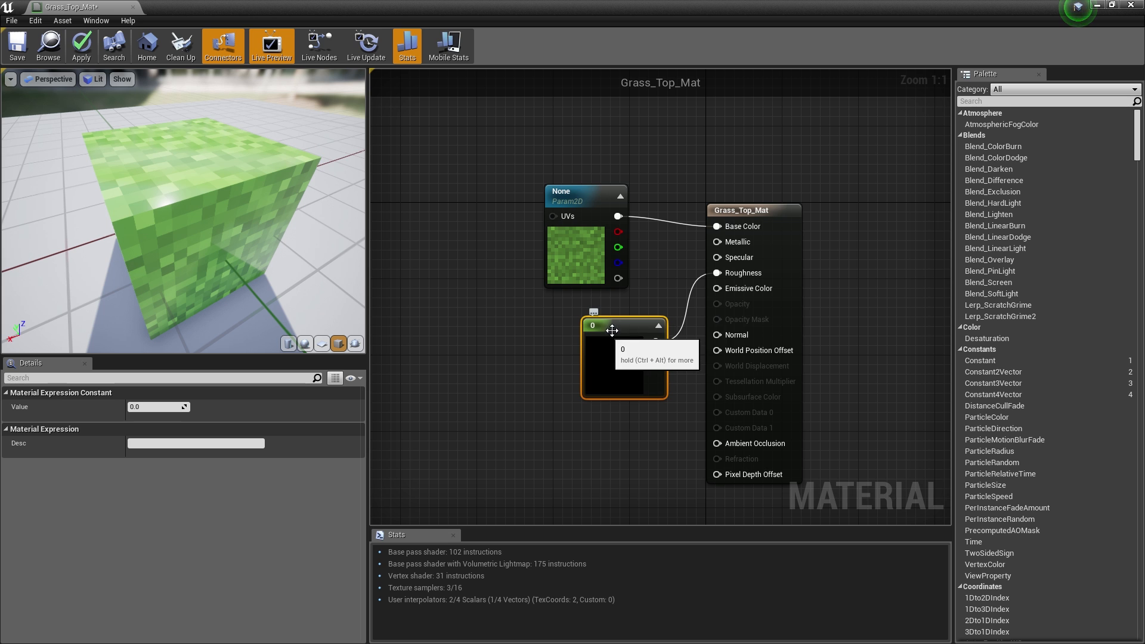
left_click(658, 326)
left_click_drag(155, 213, 334, 185)
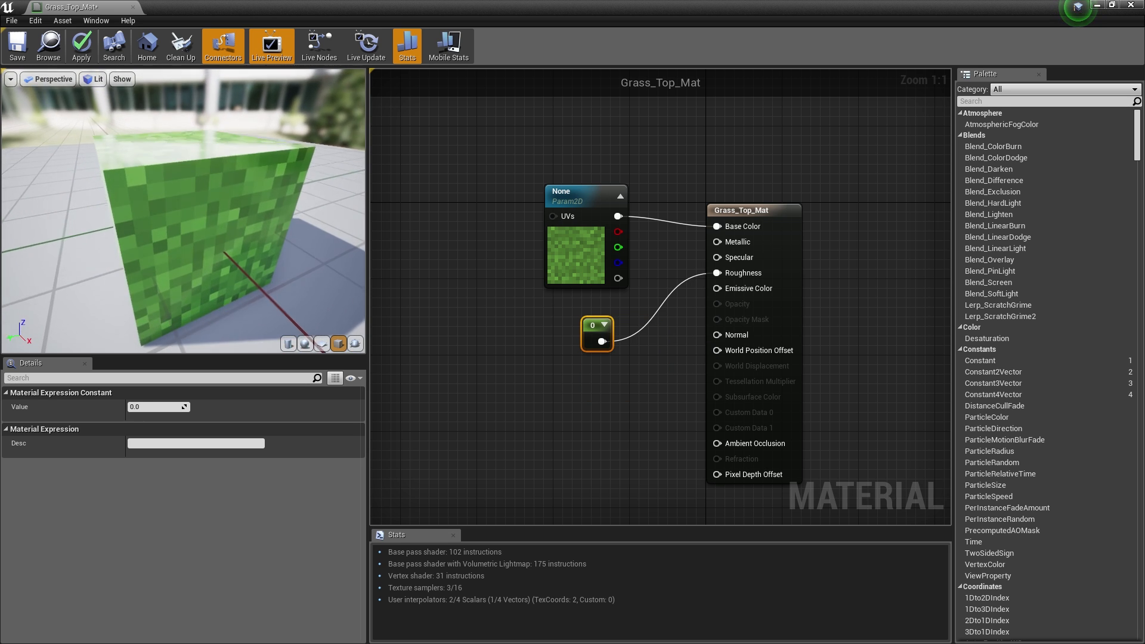
left_click_drag(238, 191, 134, 251)
left_click_drag(183, 211, 161, 216)
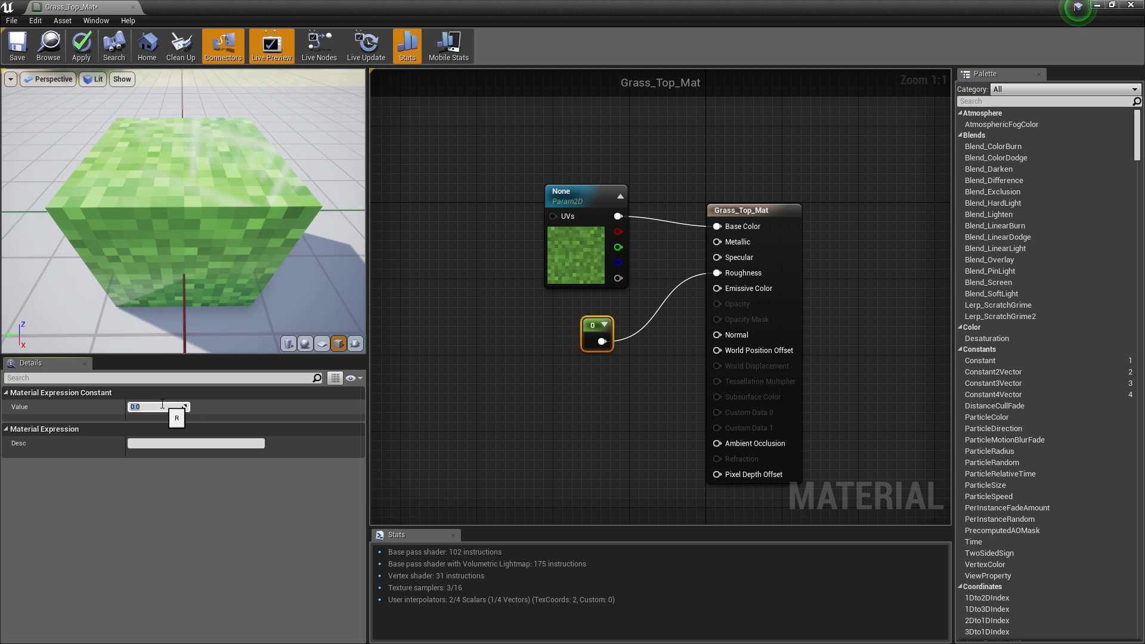
type("1")
key("Return")
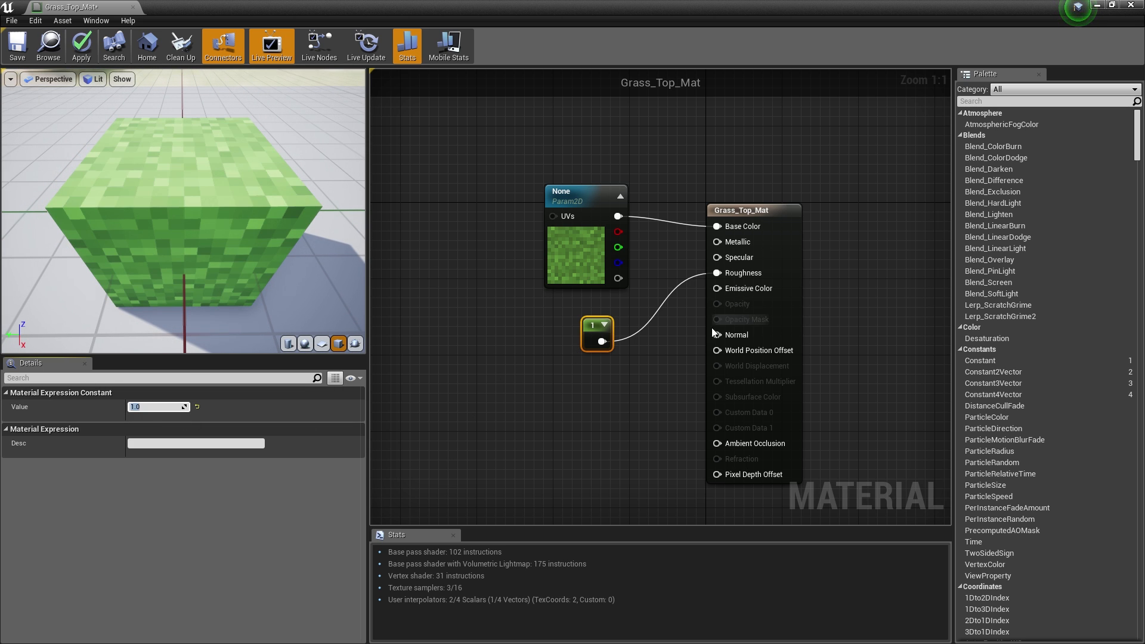
- Add a 0 constant feeding Metallic, aligned above the Roughness constant
left_click_drag(298, 272, 277, 221)
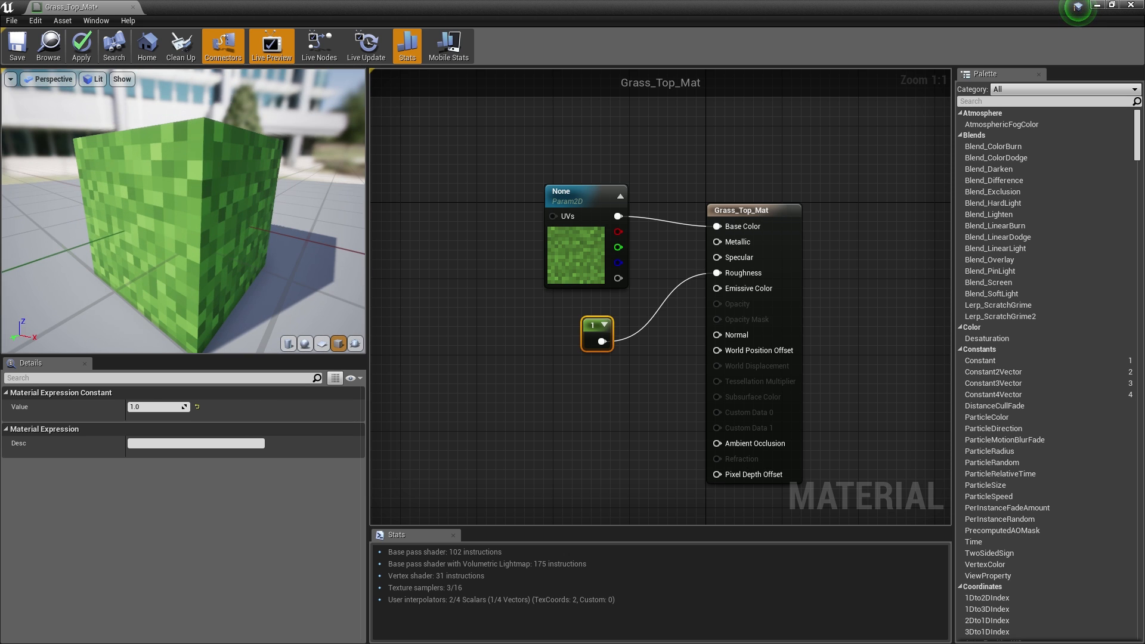
left_click_drag(591, 325, 716, 242)
left_click(612, 314)
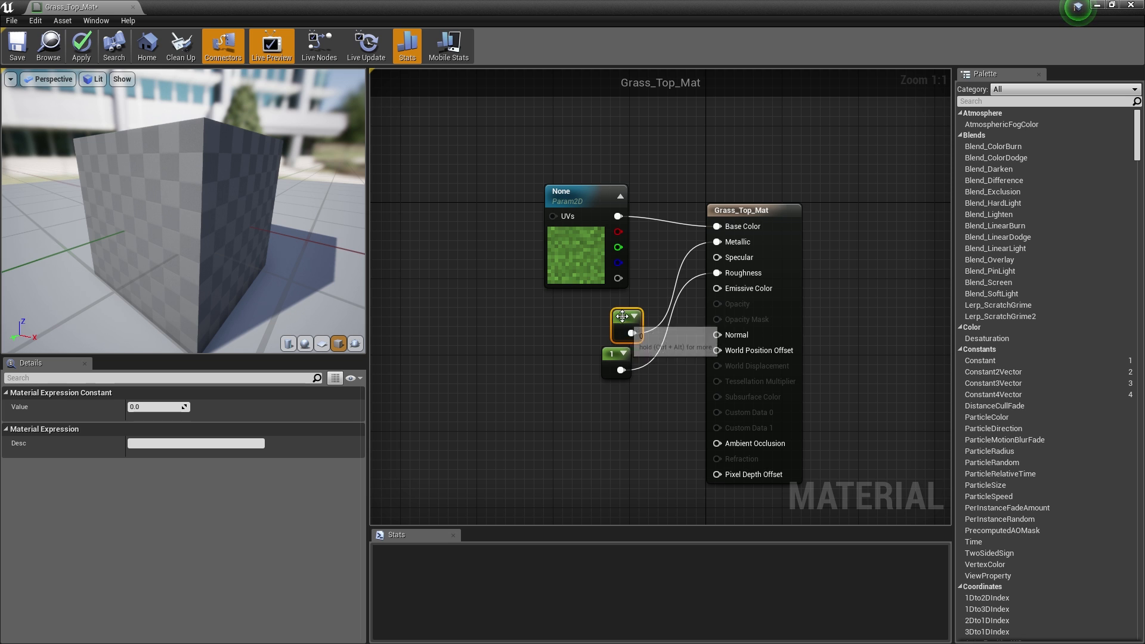
left_click_drag(622, 316, 612, 314)
left_click_drag(226, 221, 269, 238)
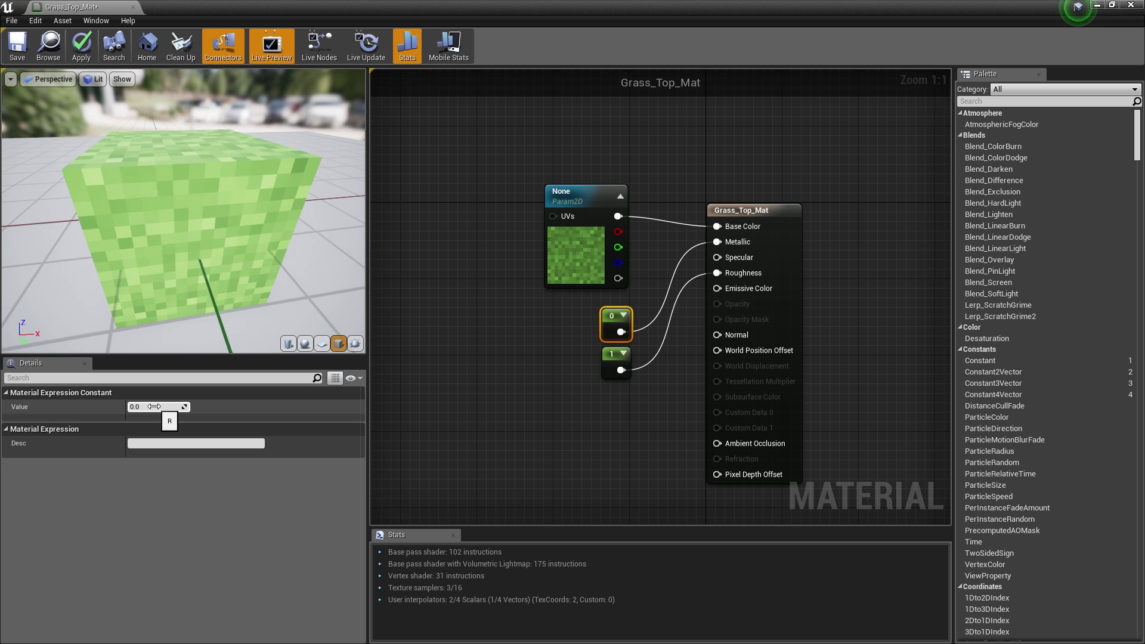
- Apply and save the Grass_Top_Mat changes
left_click(466, 412)
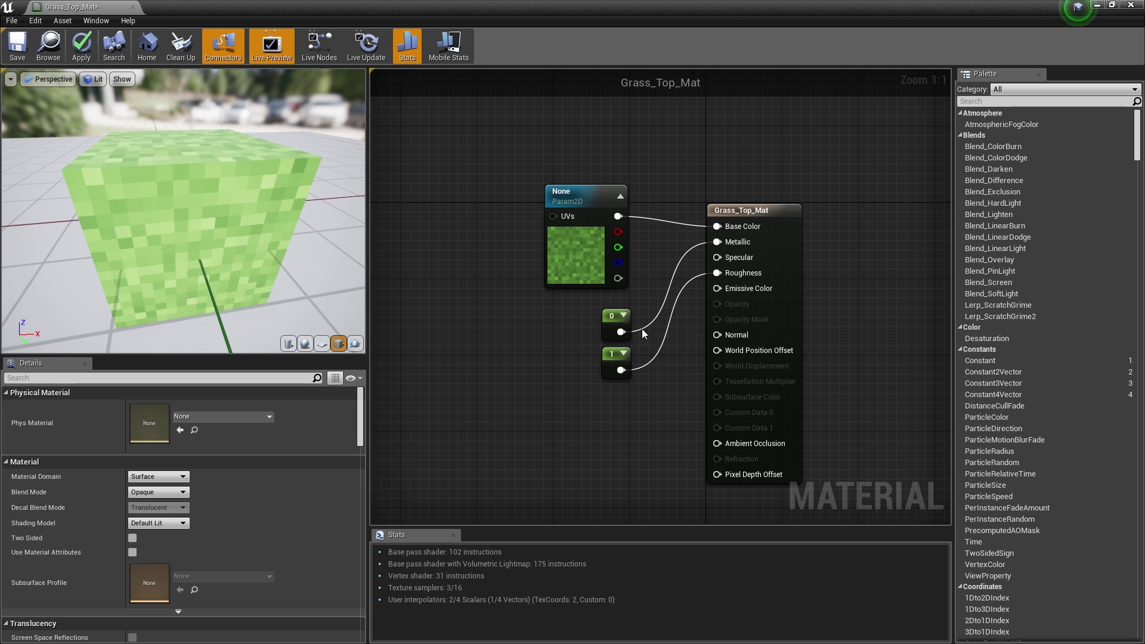
left_click(81, 46)
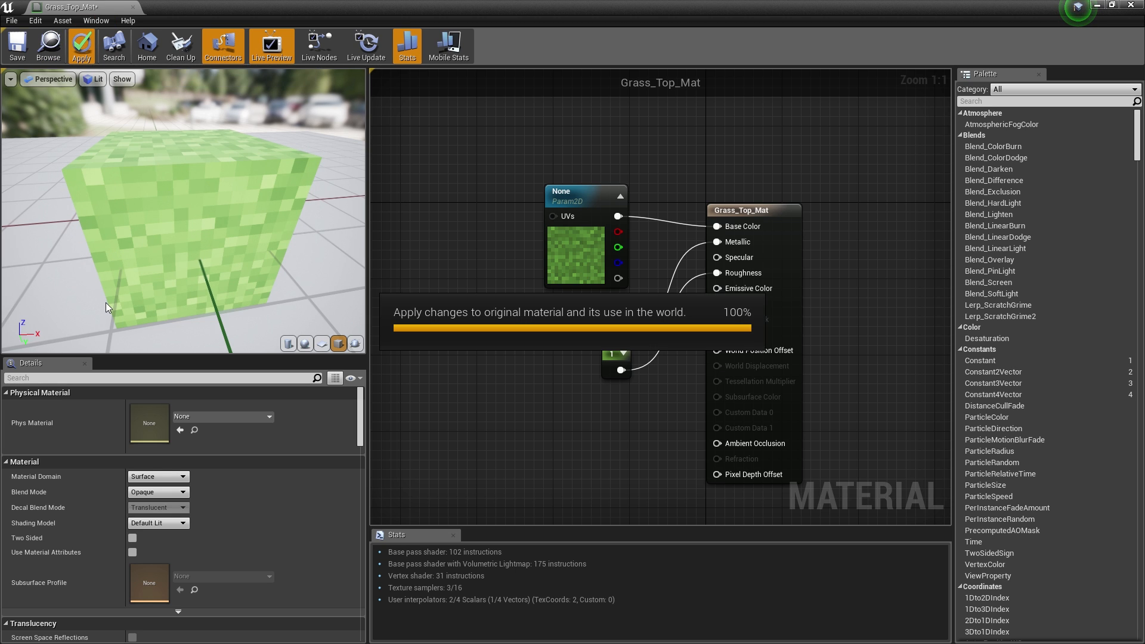
key("ctrl+s")
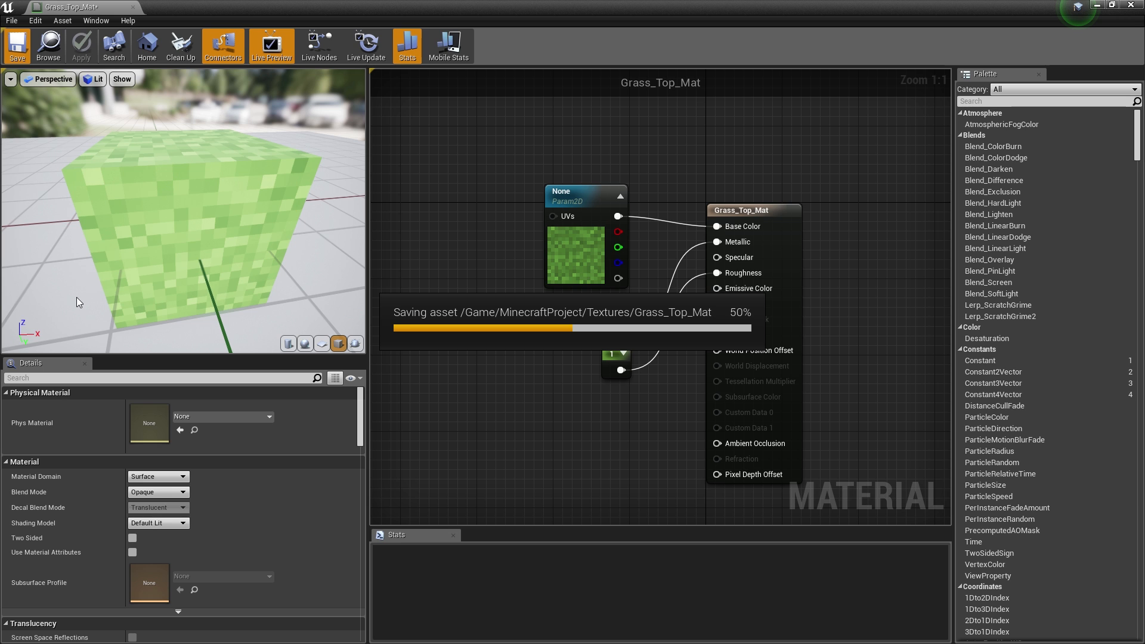
- Return to the level and put Grass_Top_Mat on the tops of Block2 and Block3
left_click(132, 7)
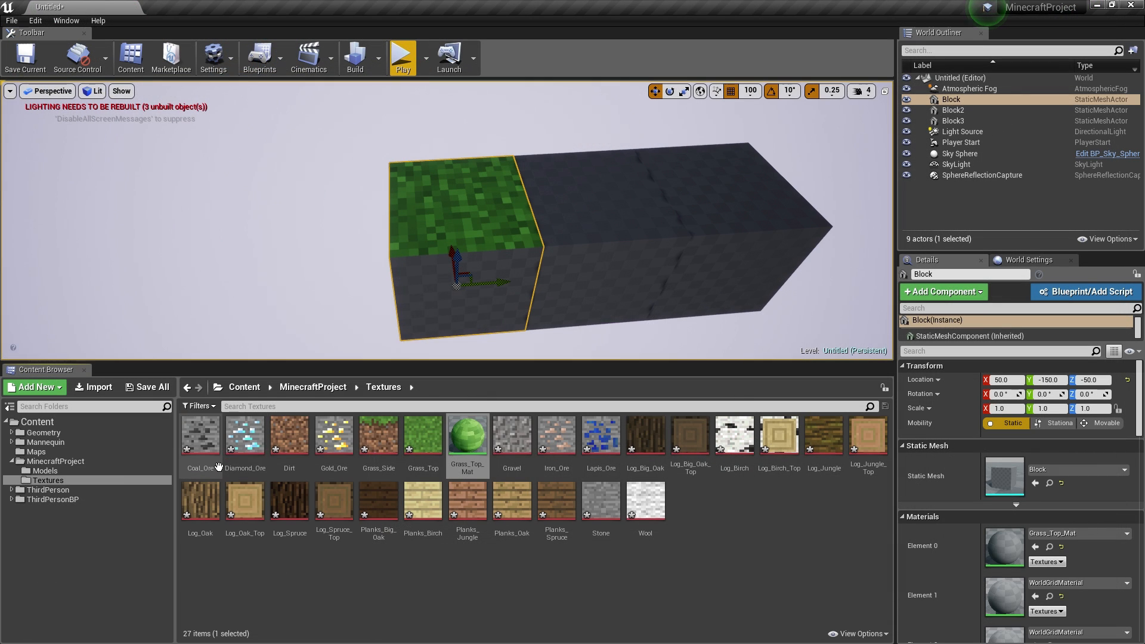
left_click_drag(467, 438, 500, 205)
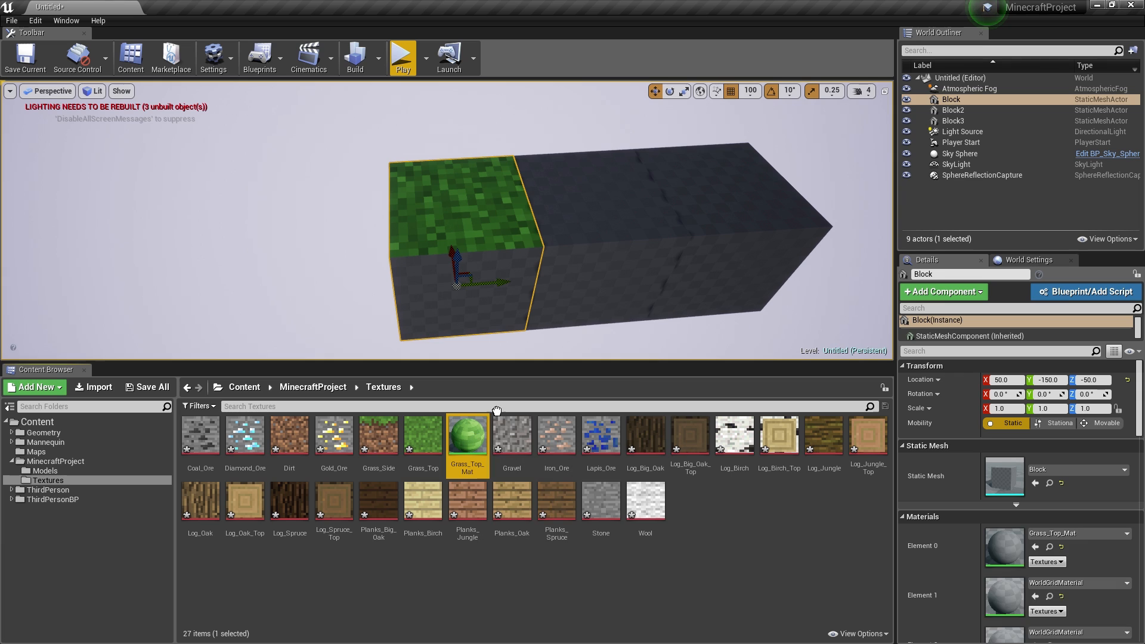
left_click_drag(468, 435, 716, 197)
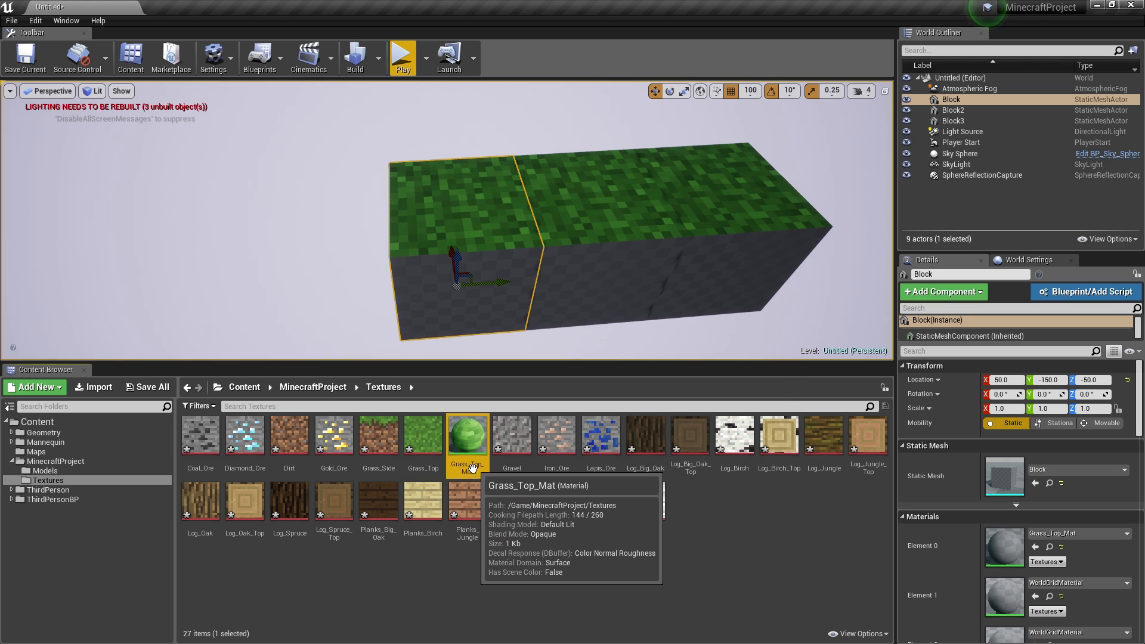
- Rename the material to Master_Material and create a material instance from it
key("F2")
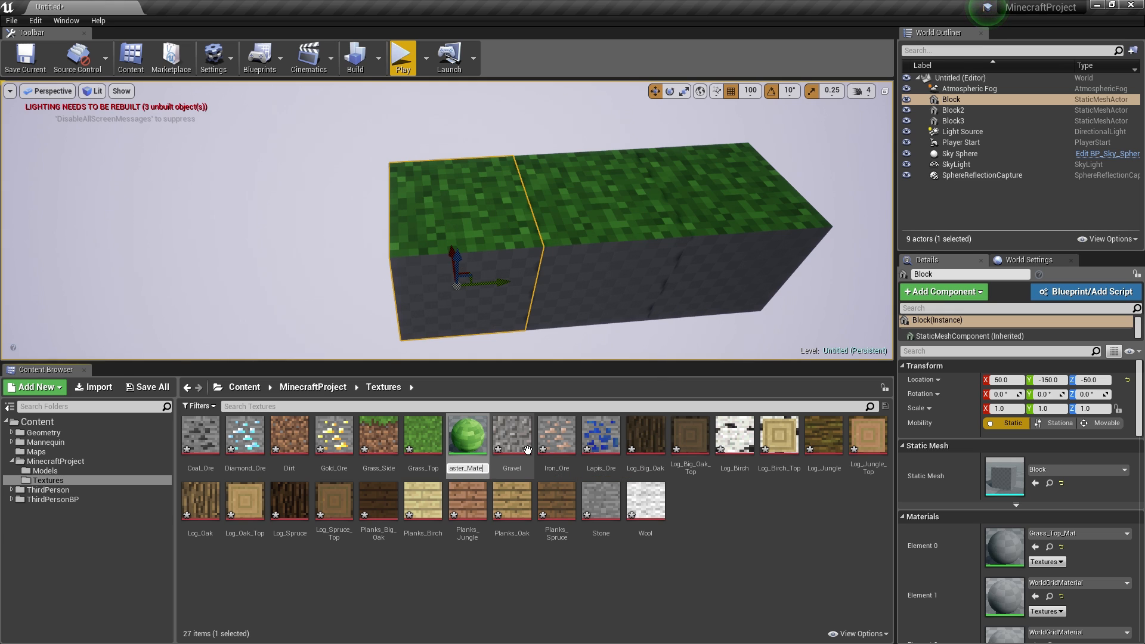
type("Master_Material")
key("Return")
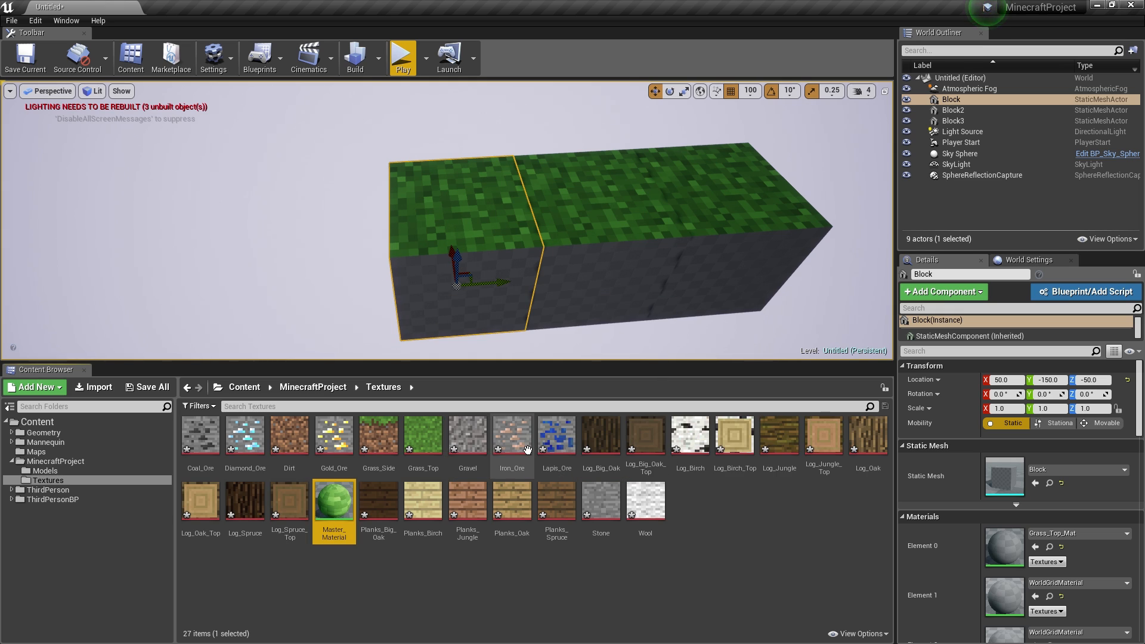
right_click(327, 500)
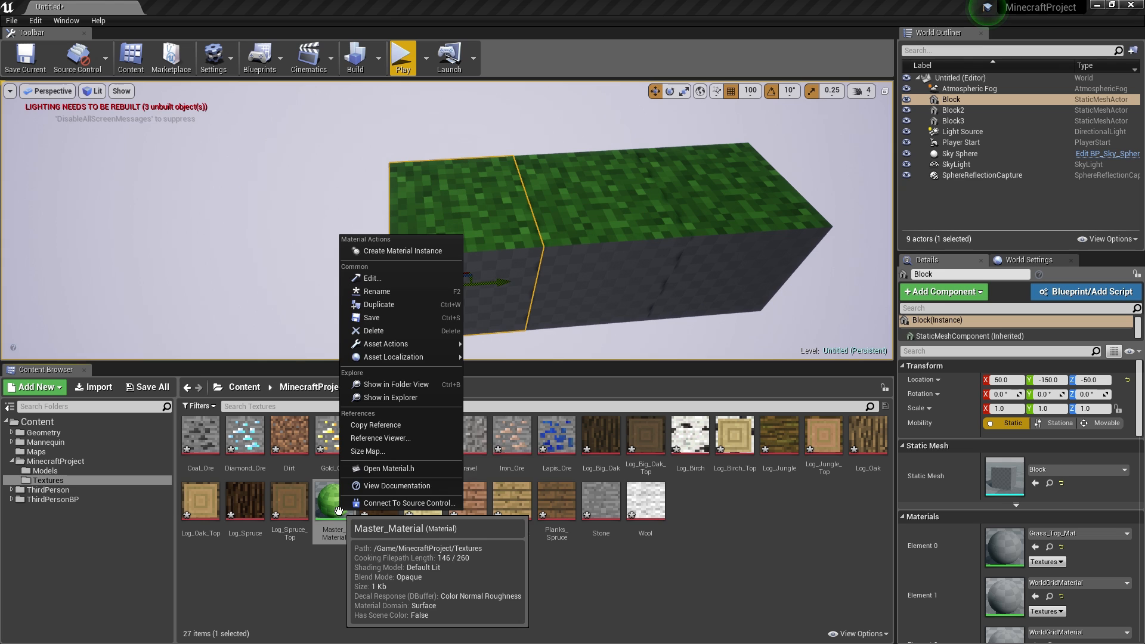
left_click(381, 250)
- Open Master_Material_Inst, enable its texture parameter override, and shrink its window
key("Return")
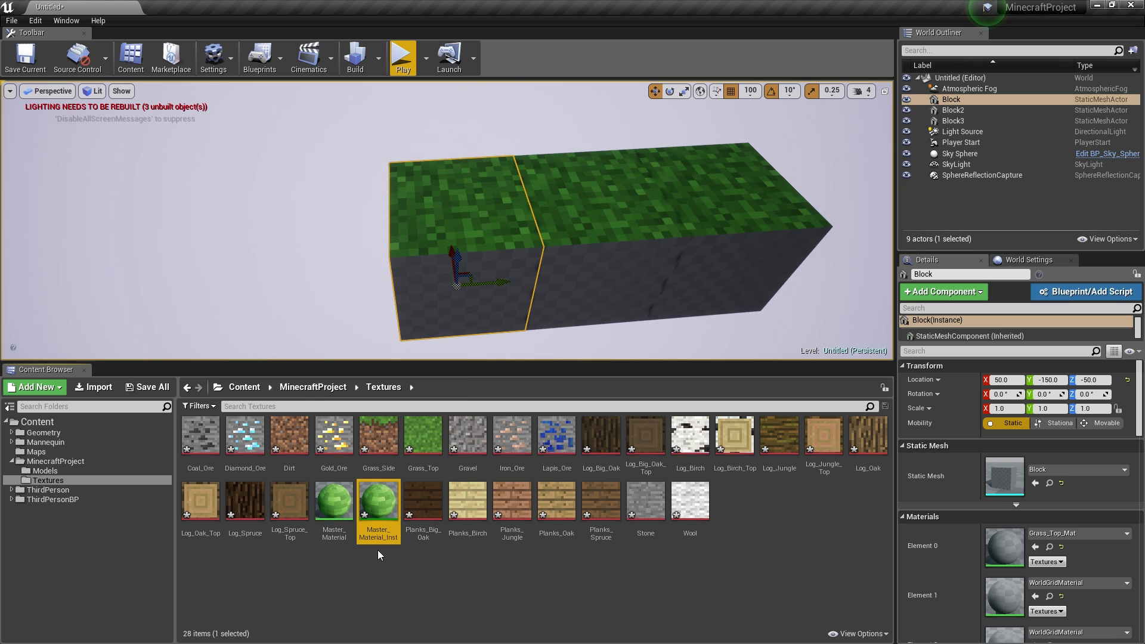
double_click(382, 513)
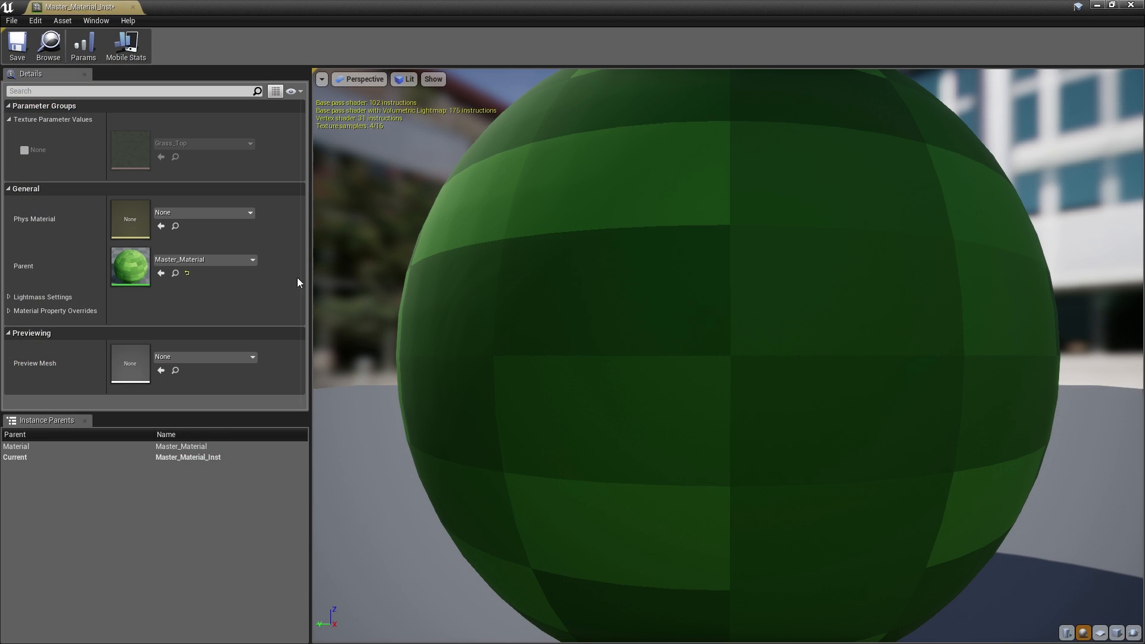
left_click(24, 150)
left_click_drag(504, 5, 713, 56)
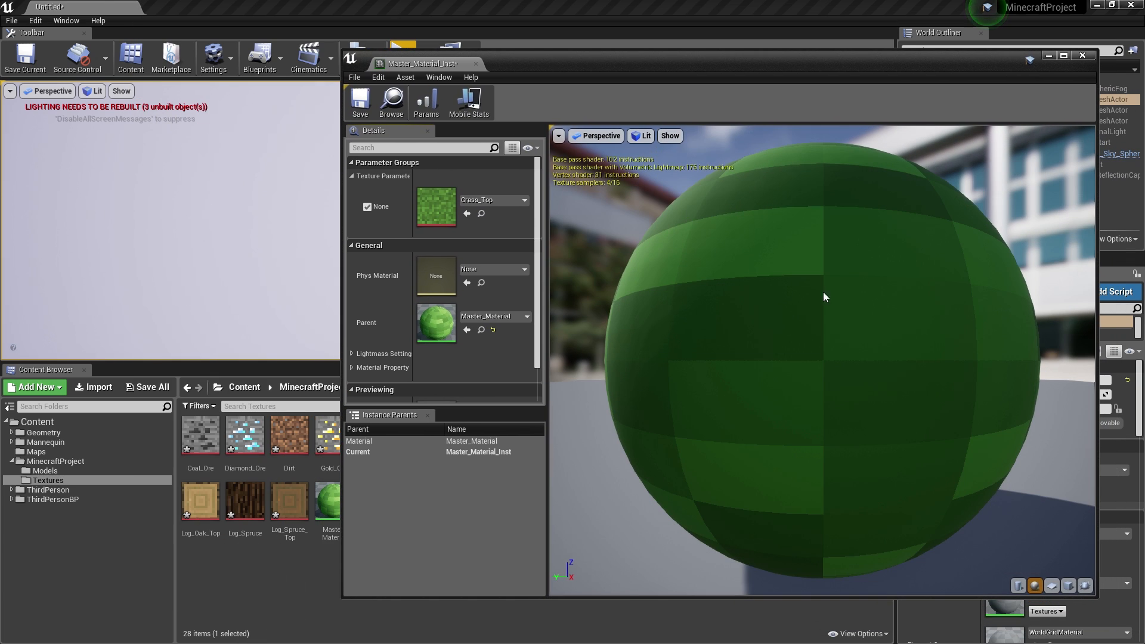
scroll(787, 244, "down", 5)
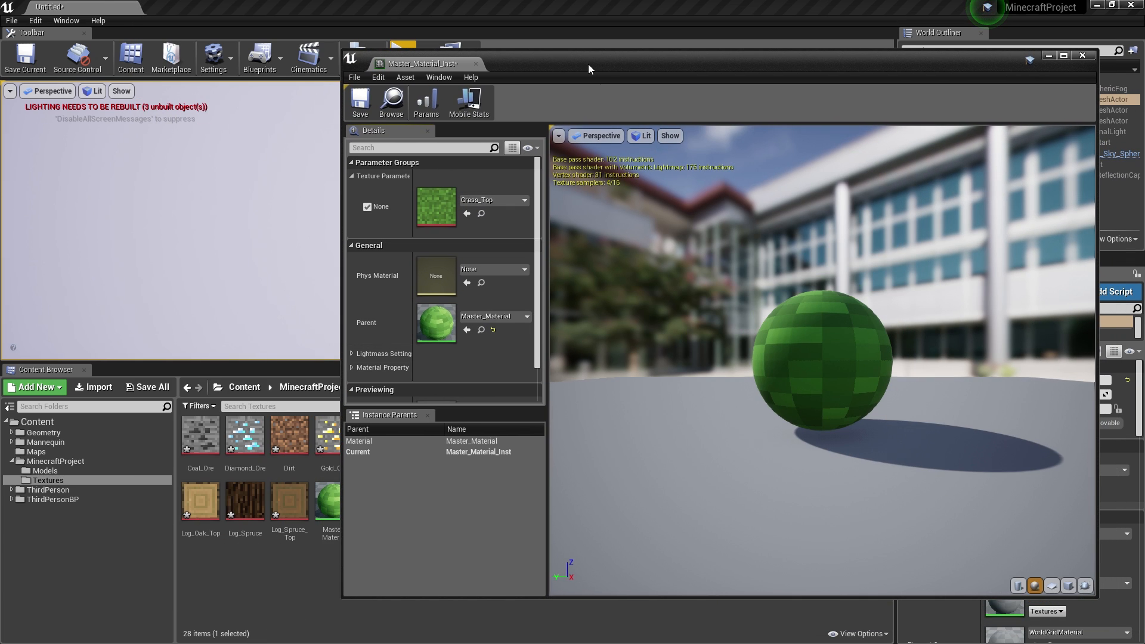
left_click_drag(588, 63, 521, 55)
left_click_drag(272, 39, 545, 82)
- Set the instance texture to Grass_Side and save the instance
left_click_drag(378, 444, 617, 244)
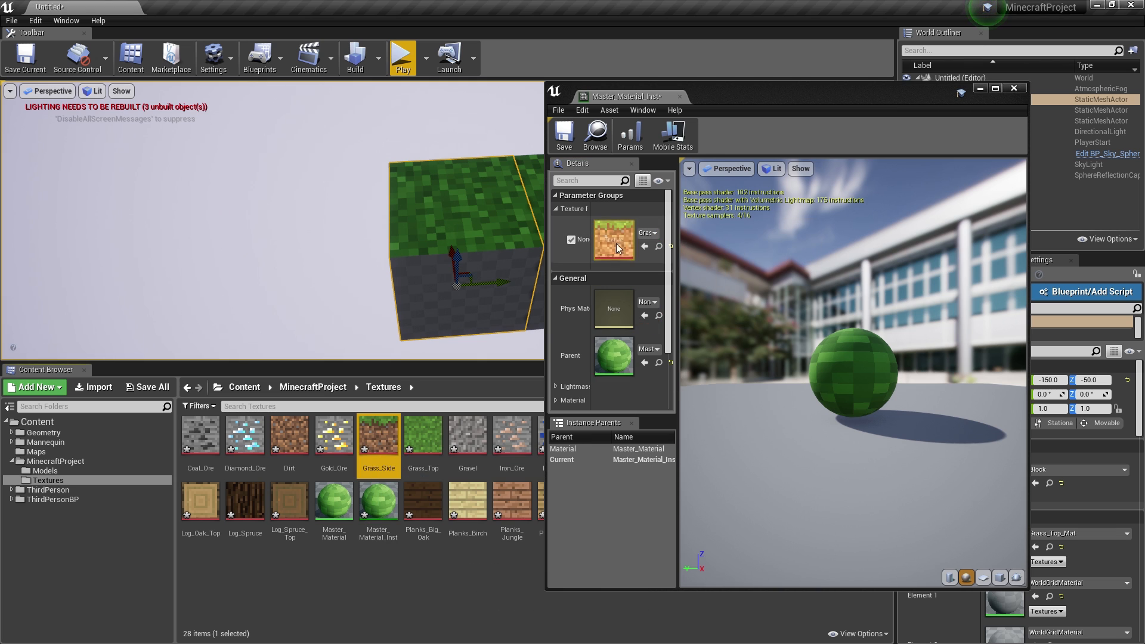
left_click_drag(811, 310, 714, 153)
left_click(563, 134)
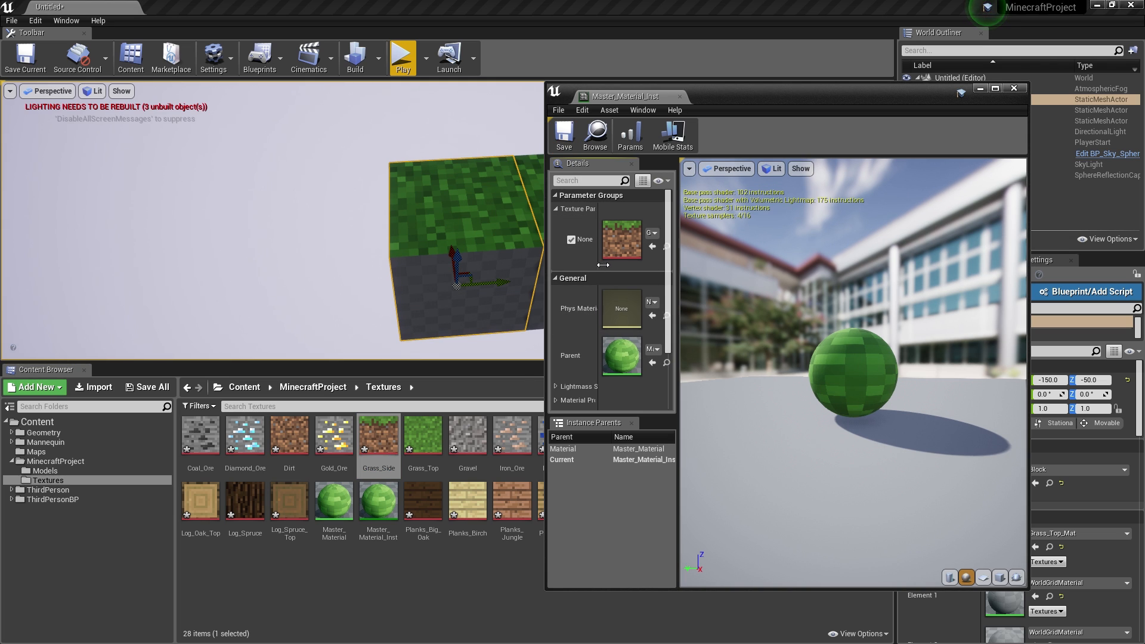
- Apply Master_Material_Inst to the block top, switch its texture to Planks_Big_Oak, and save all
left_click_drag(589, 264, 627, 264)
double_click(395, 496)
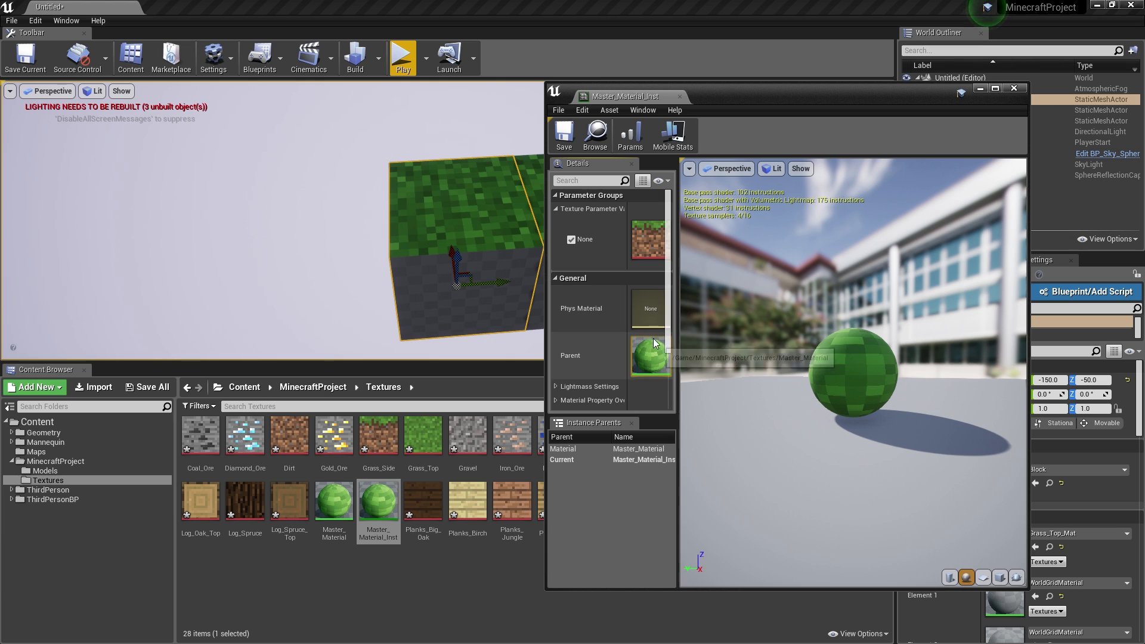
scroll(616, 322, "down", 1)
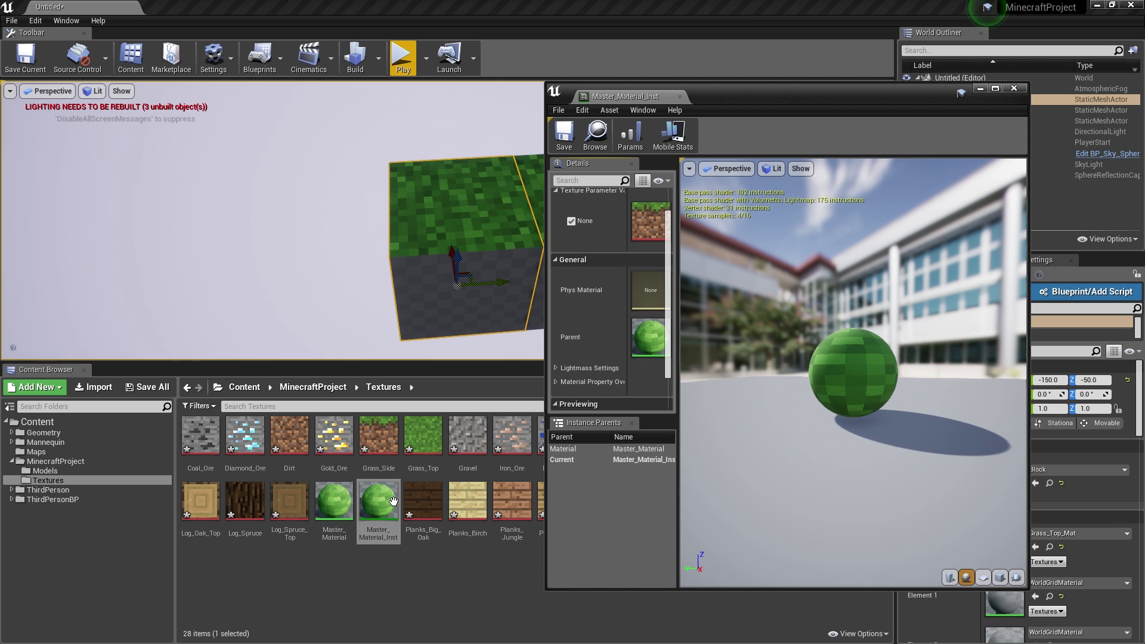
left_click_drag(378, 439, 645, 222)
left_click_drag(388, 504, 470, 201)
left_click_drag(439, 506, 648, 222)
left_click(564, 134)
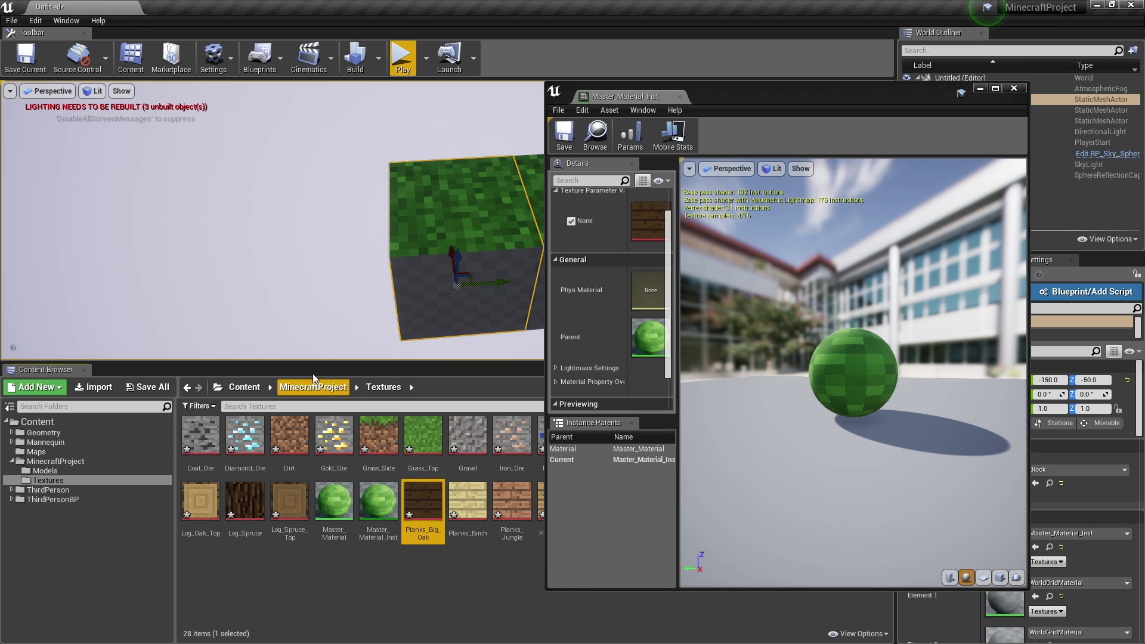
left_click(147, 387)
- Save the level as MainMap in the ThirdPersonBP Maps folder
left_click(667, 437)
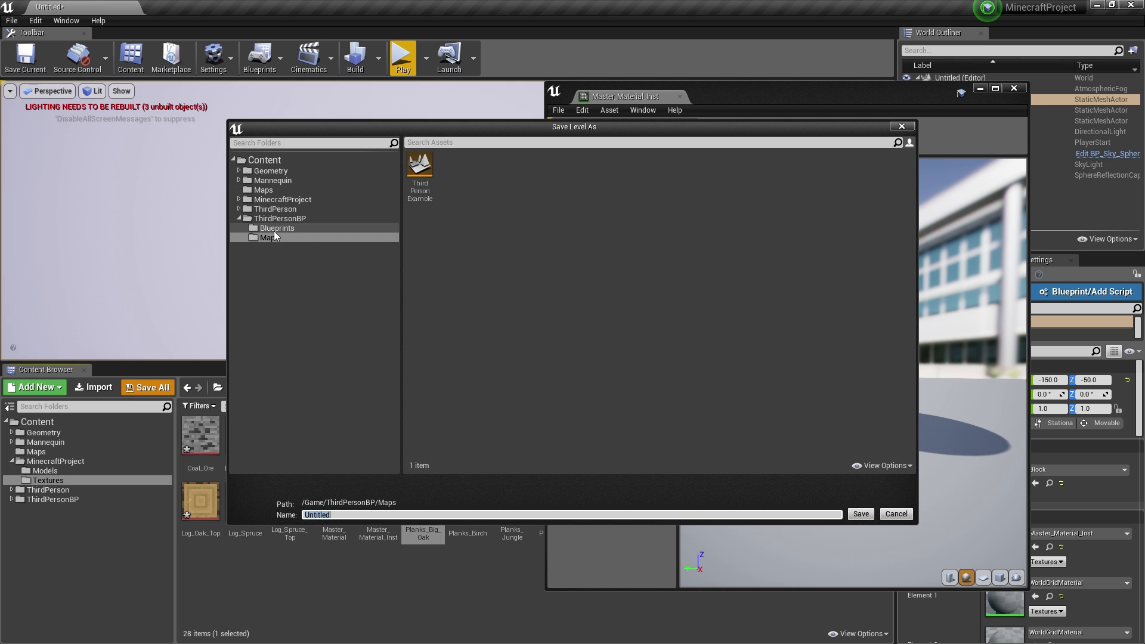
left_click(273, 237)
left_click(366, 512)
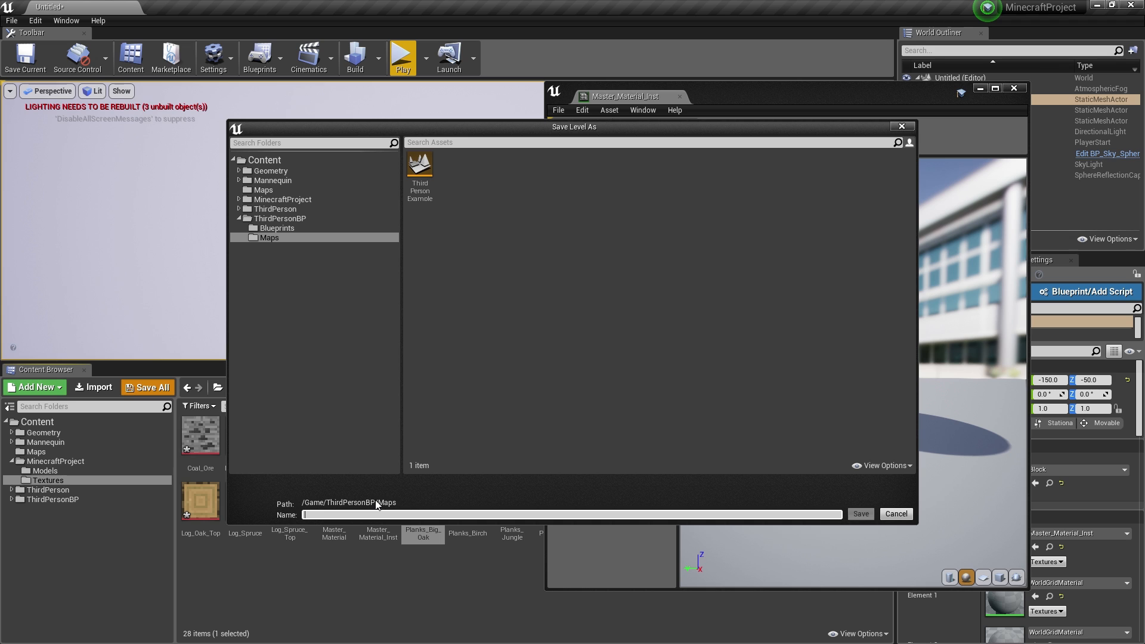
type("MainMap")
key("Return")
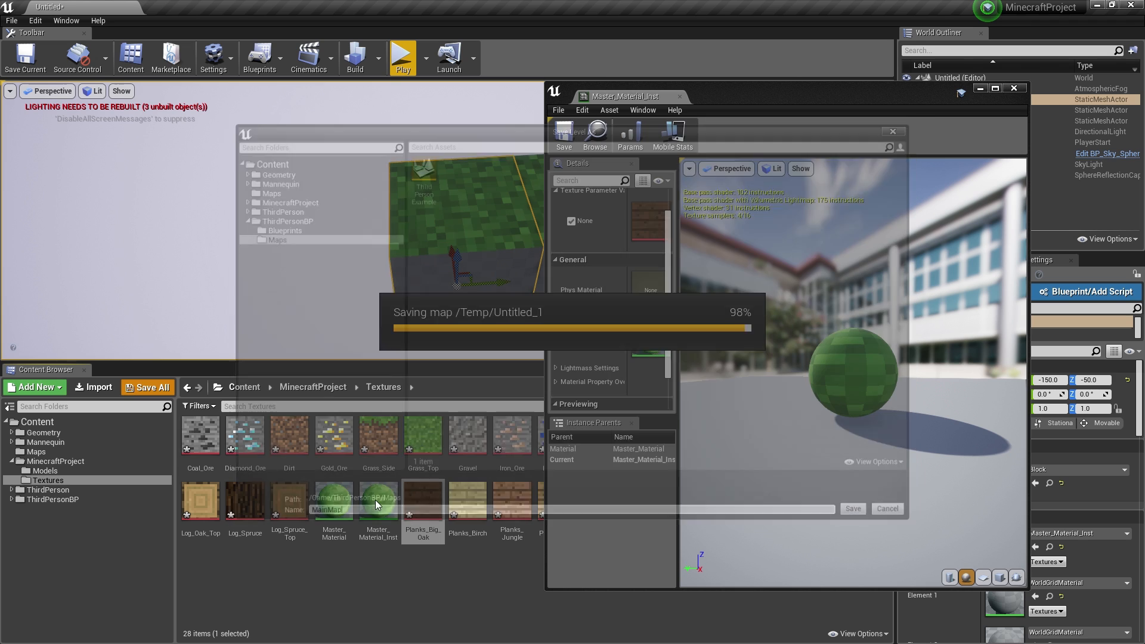
- Set the instance texture override to Planks_Big_Oak, rearrange the window, and save
left_click_drag(414, 500, 648, 229)
left_click_drag(735, 101, 521, 86)
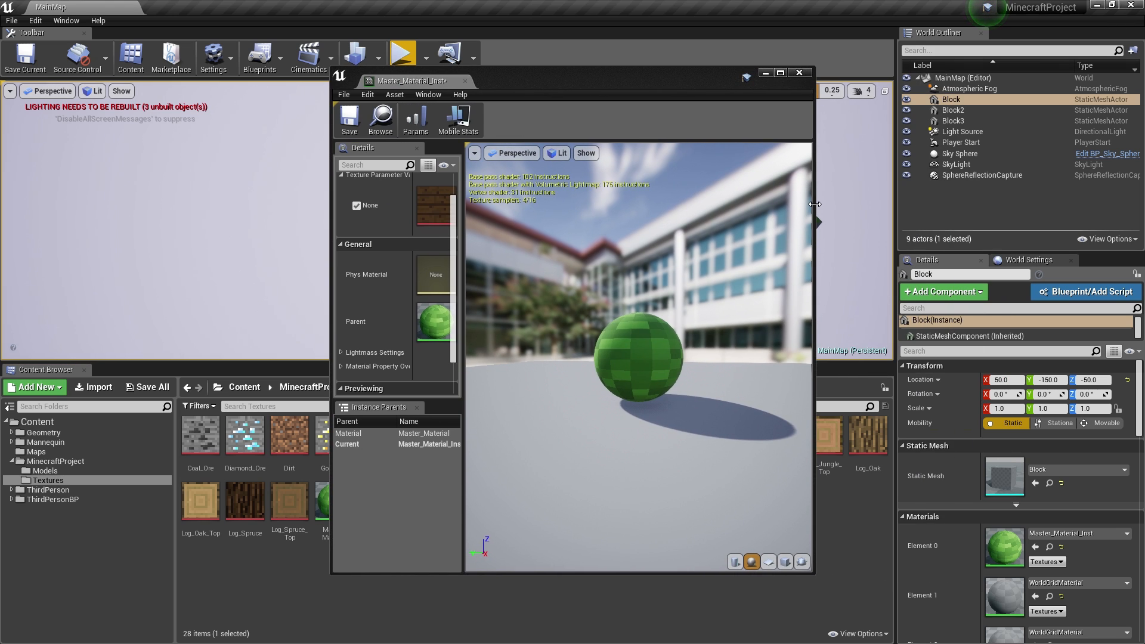
left_click_drag(815, 204, 1080, 205)
left_click_drag(533, 232, 634, 218)
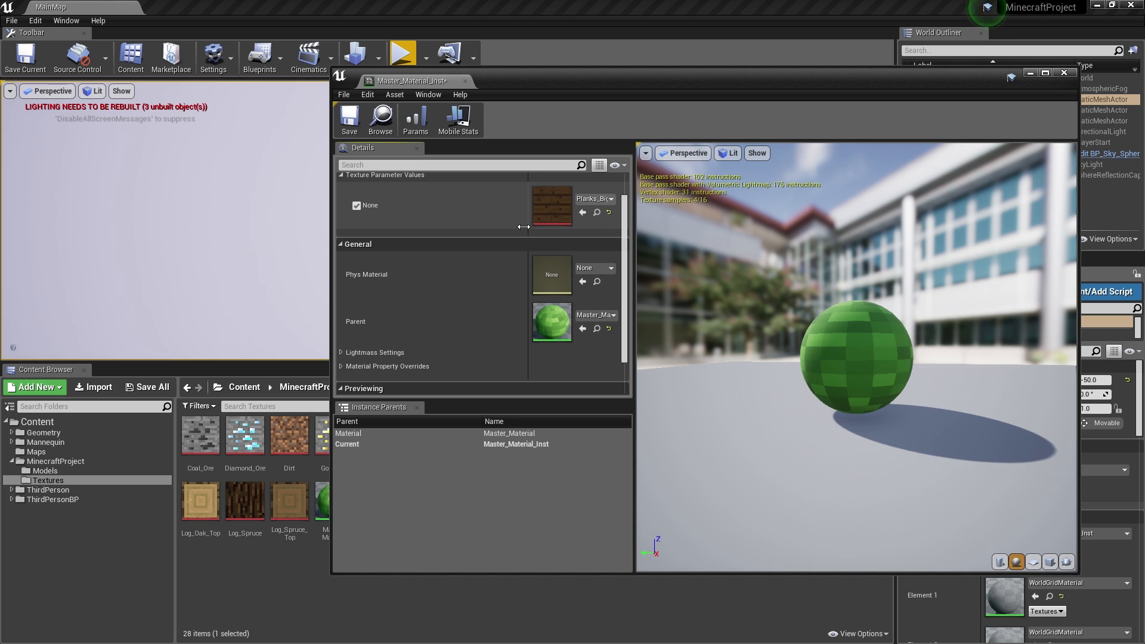
left_click_drag(527, 224, 428, 224)
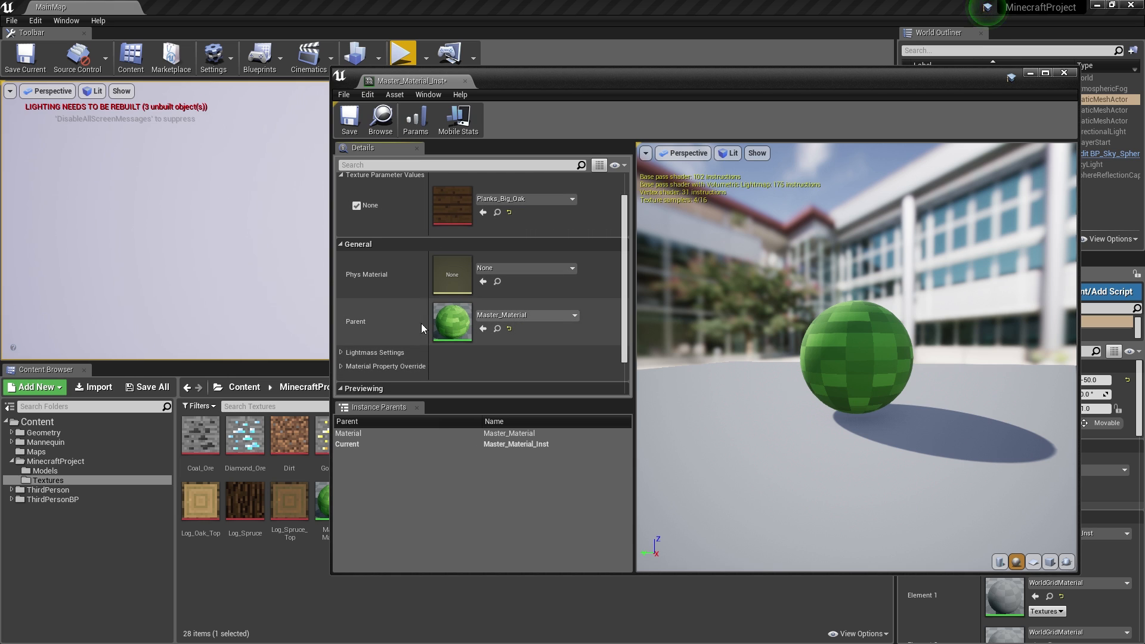
left_click(352, 128)
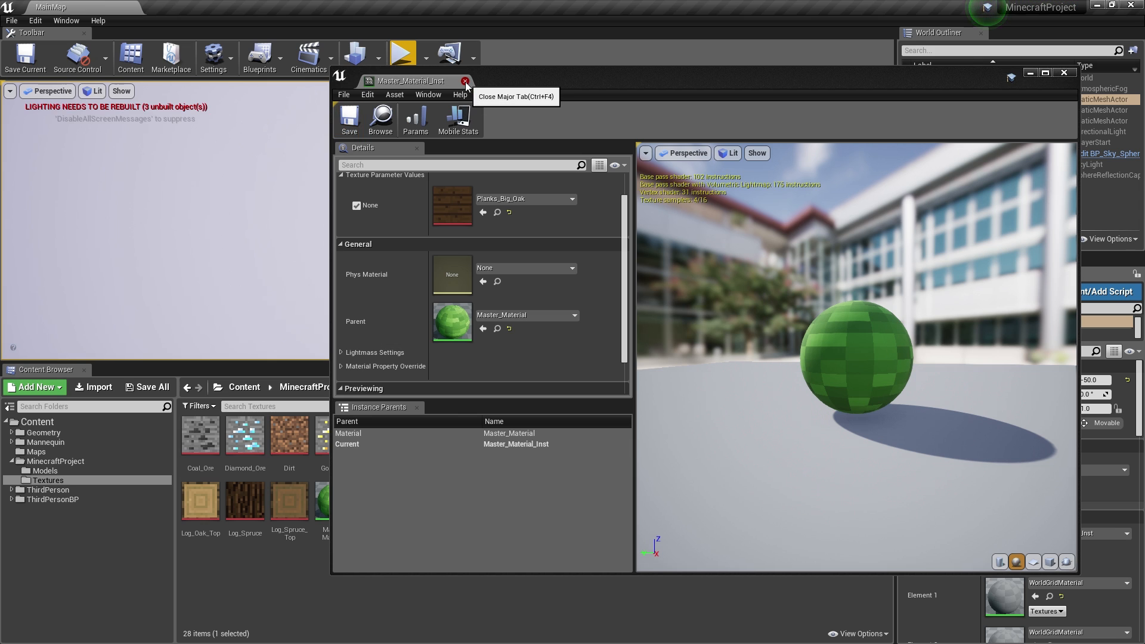
- Toggle the texture override off and back on, close the instance editor, and open Master_Material
left_click(356, 206)
left_click(356, 206)
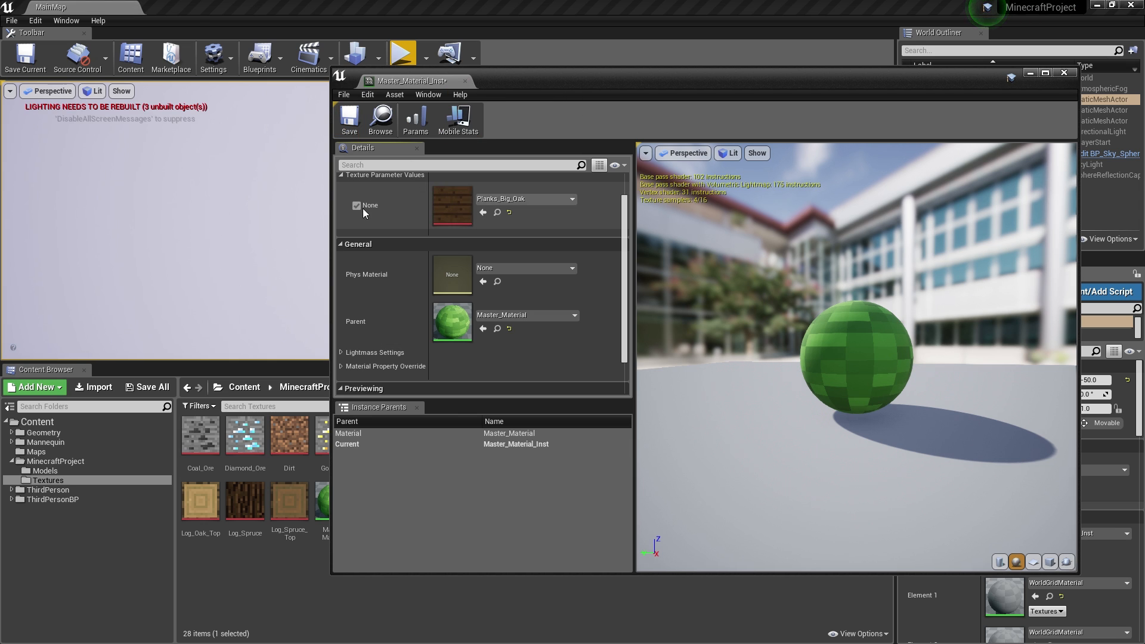
left_click(466, 81)
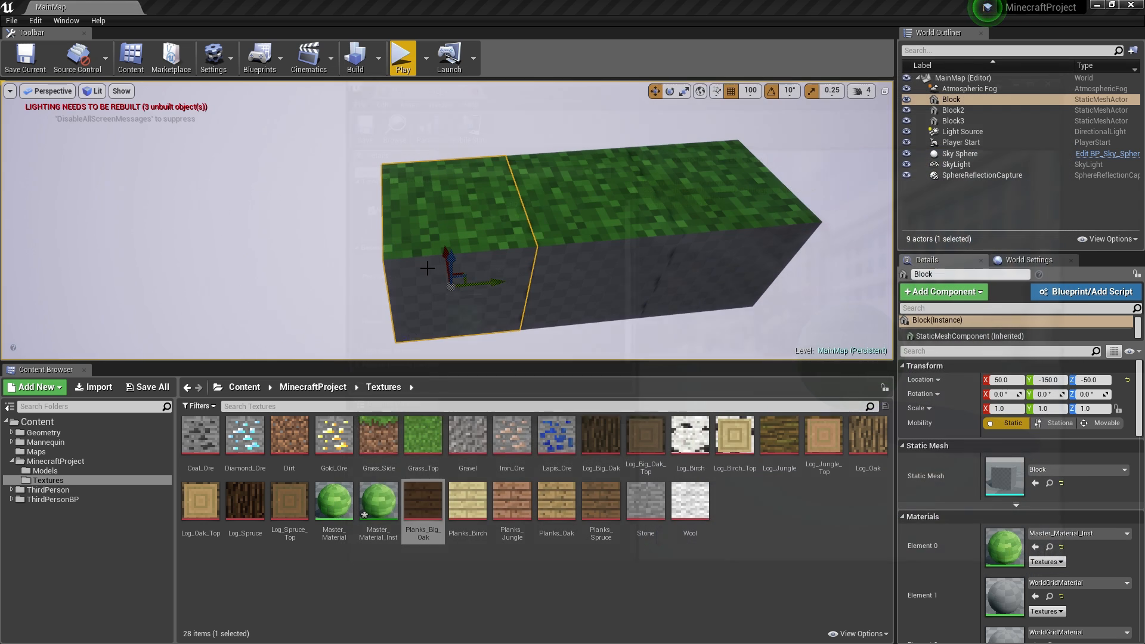
double_click(325, 504)
- Rename Master_Material's texture parameter to Texture
right_click_drag(631, 329, 721, 385)
left_click(675, 228)
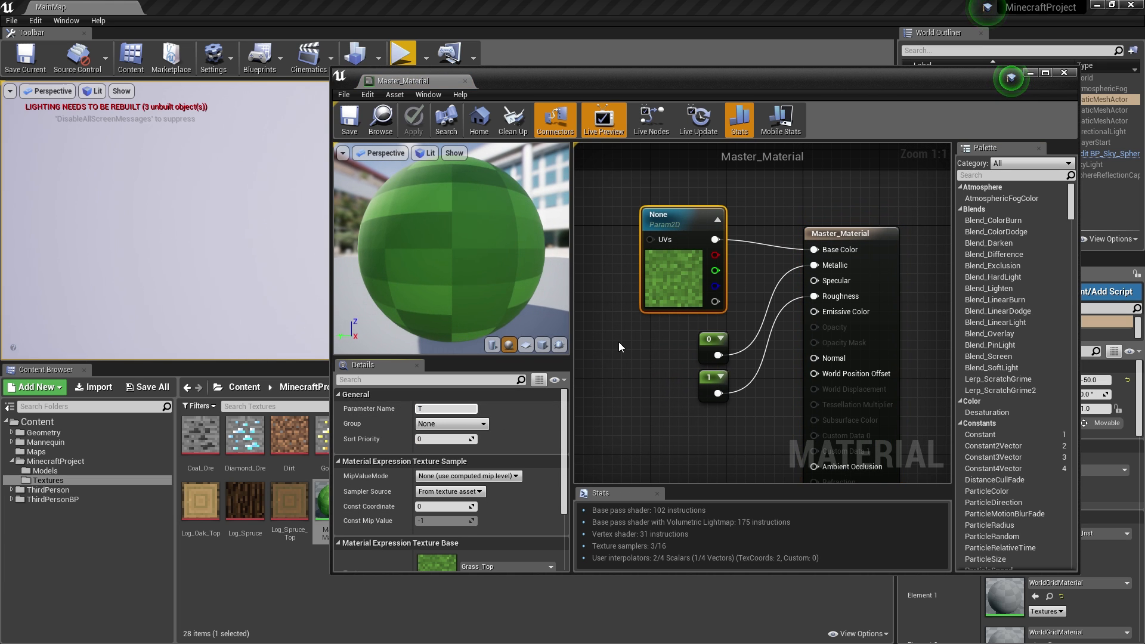
type("Texture")
key("Return")
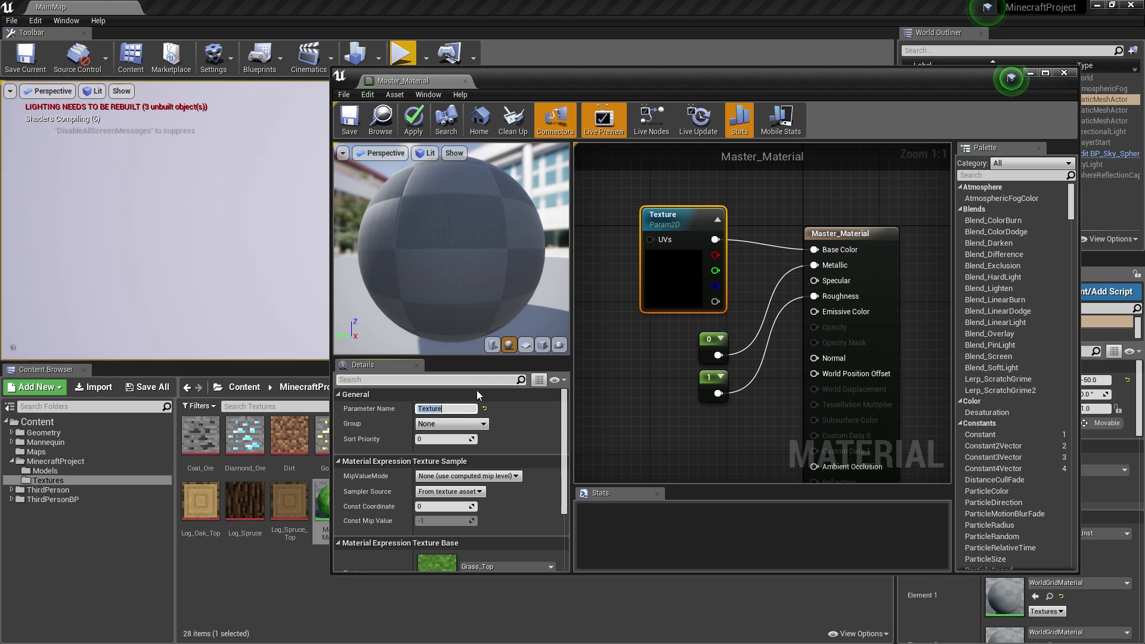
- Set the parameter's default to DefaultTexture, apply, and save and close the editor
left_click(459, 491)
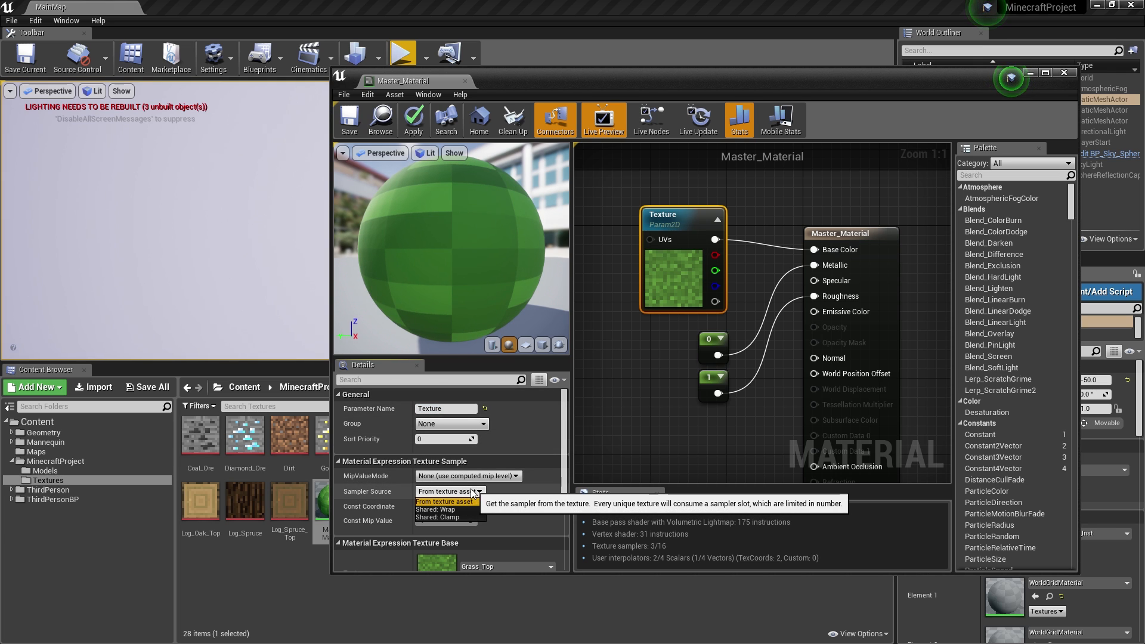
left_click(456, 501)
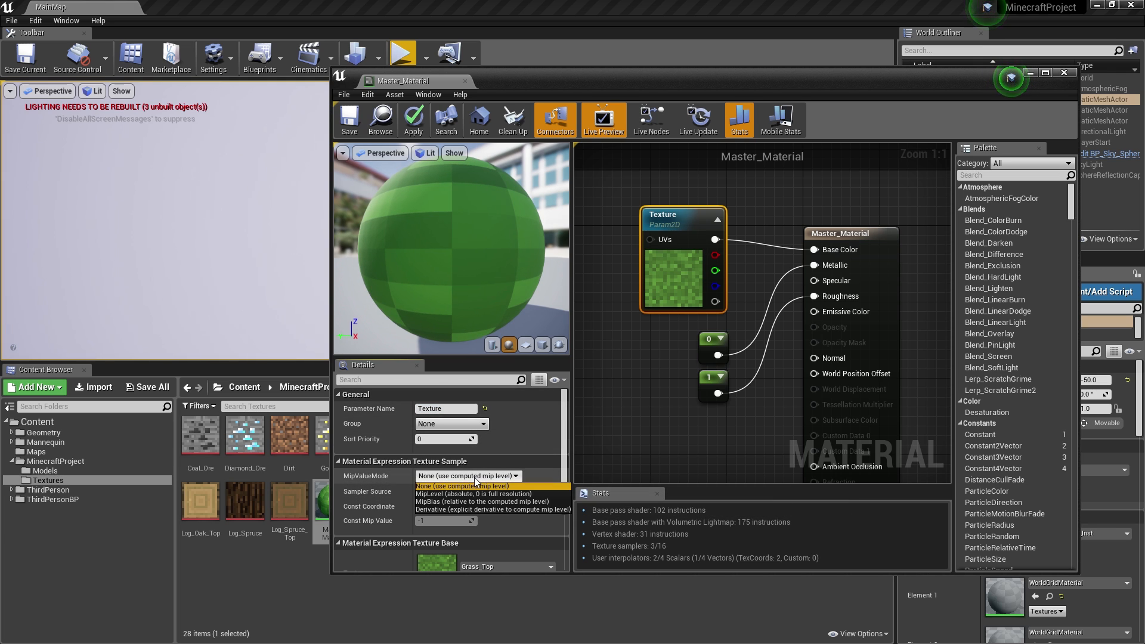
scroll(534, 510, "down", 4)
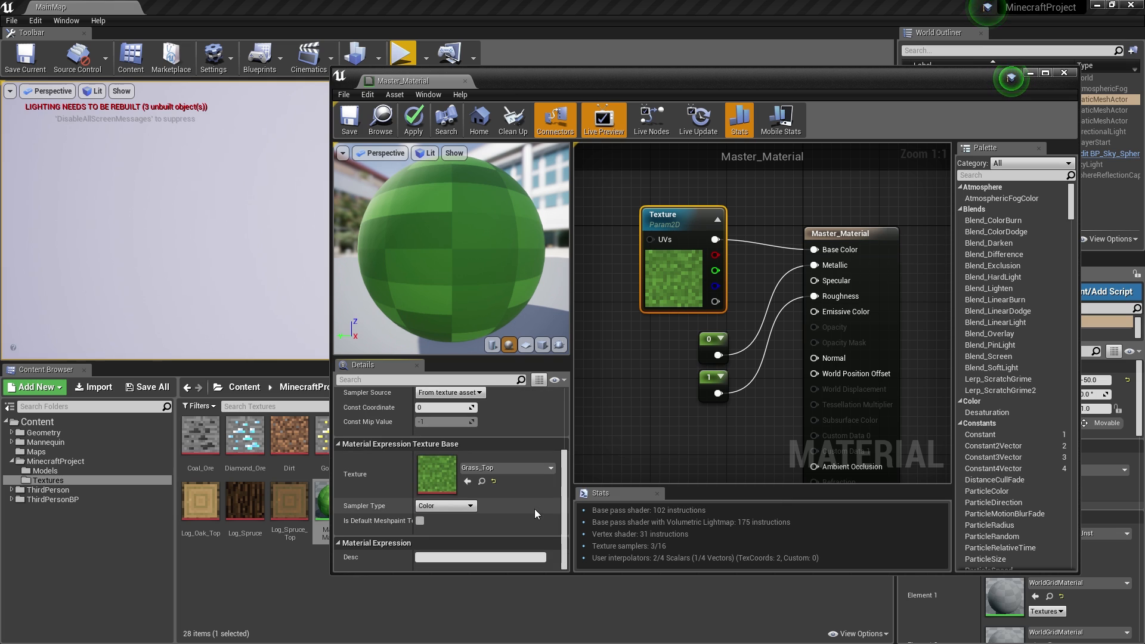
left_click(500, 468)
left_click(493, 481)
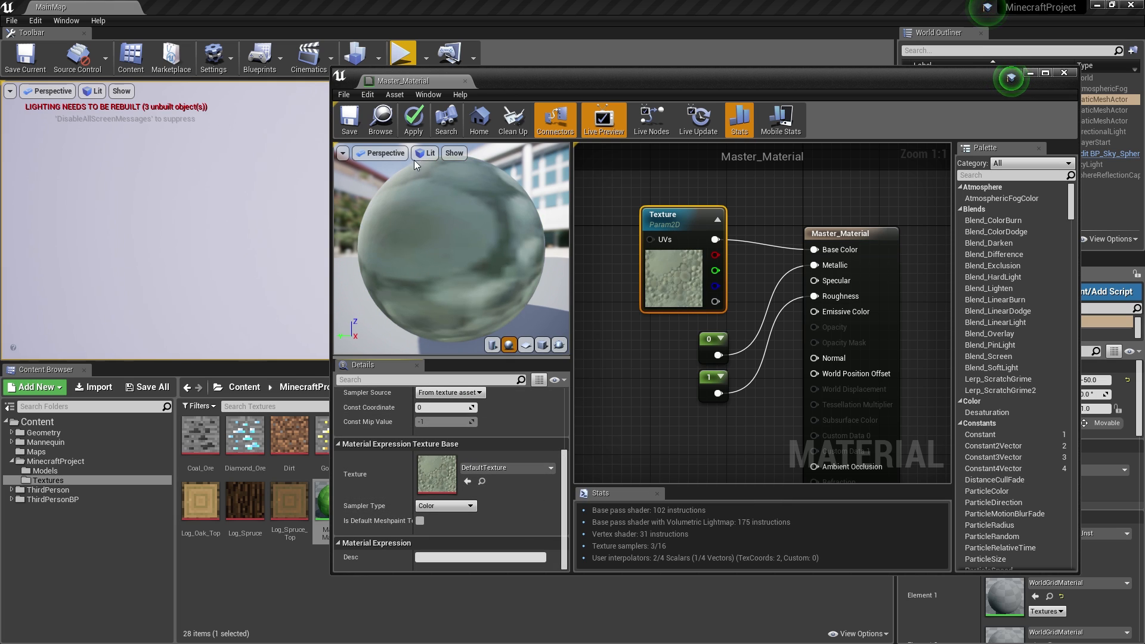
left_click(416, 124)
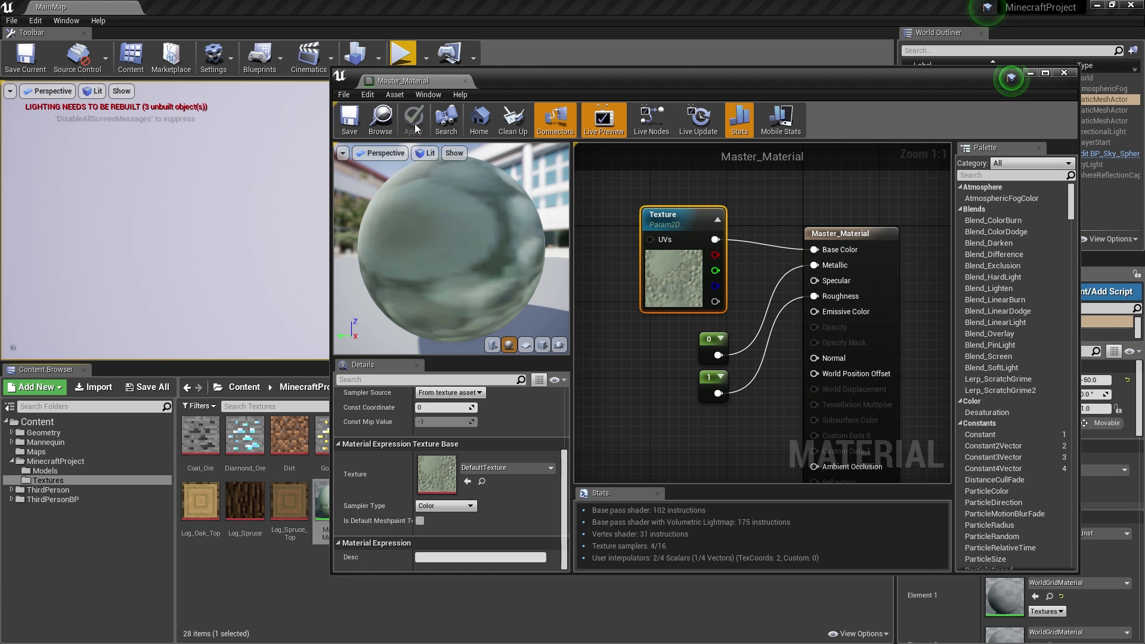
left_click(465, 82)
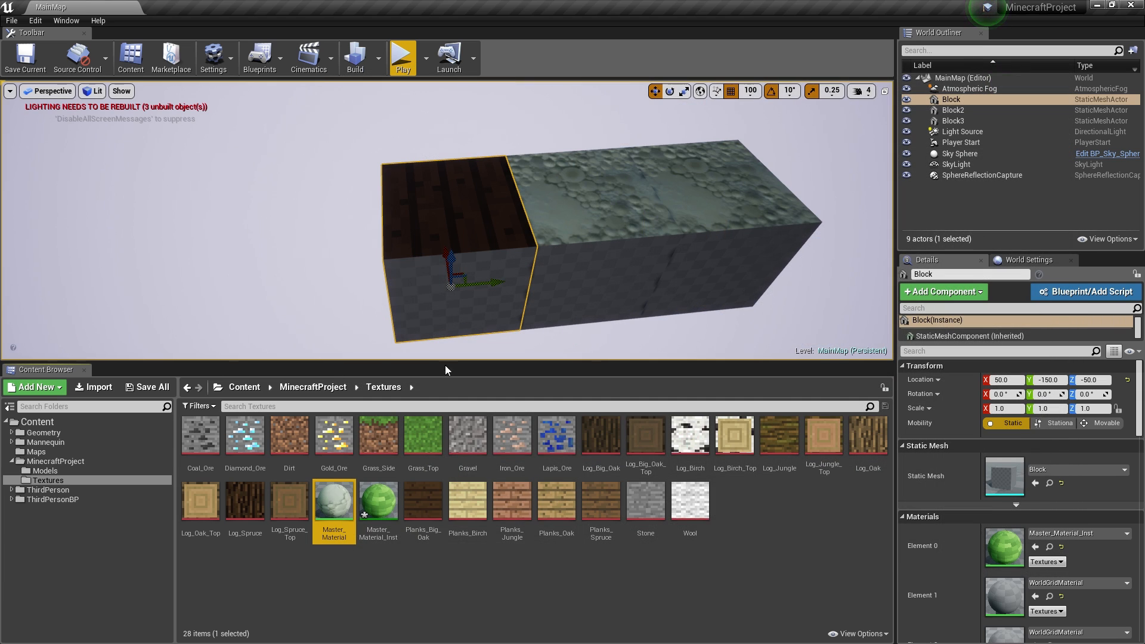
- Set Master_Material_Inst's texture to Log_Oak, preview it on a cube, and close the editor
double_click(386, 506)
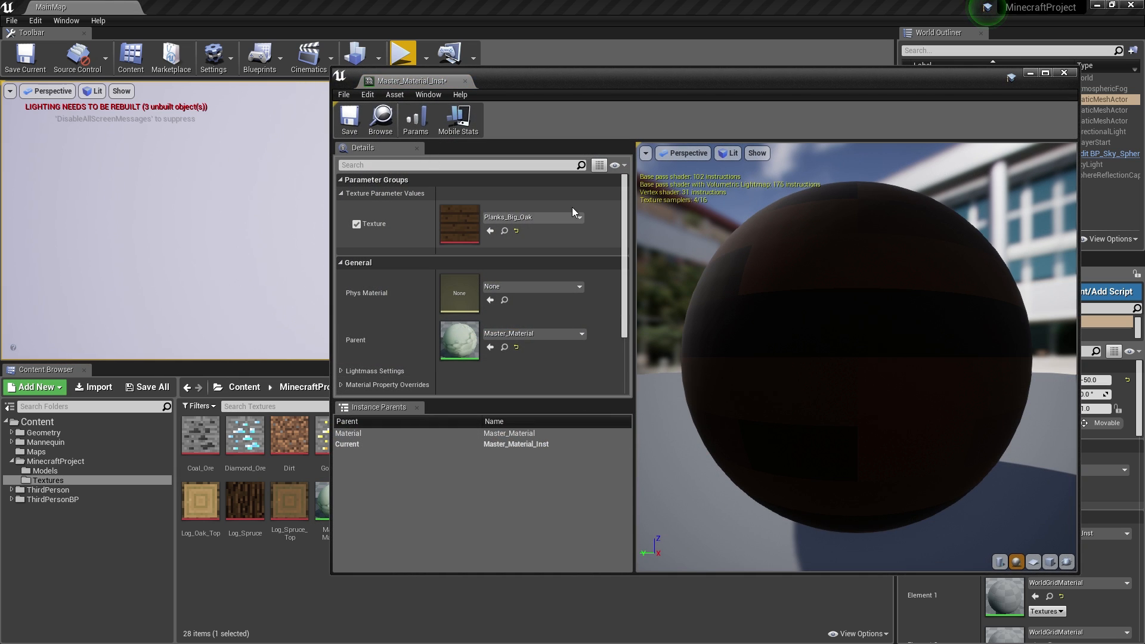
left_click(575, 216)
left_click(526, 391)
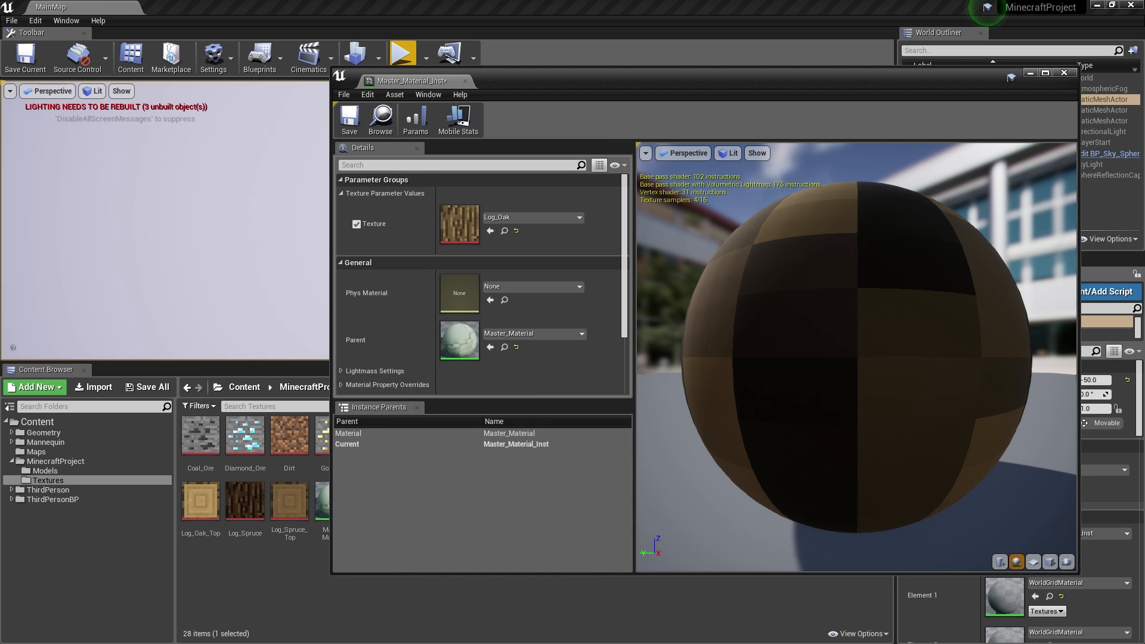
left_click(1050, 562)
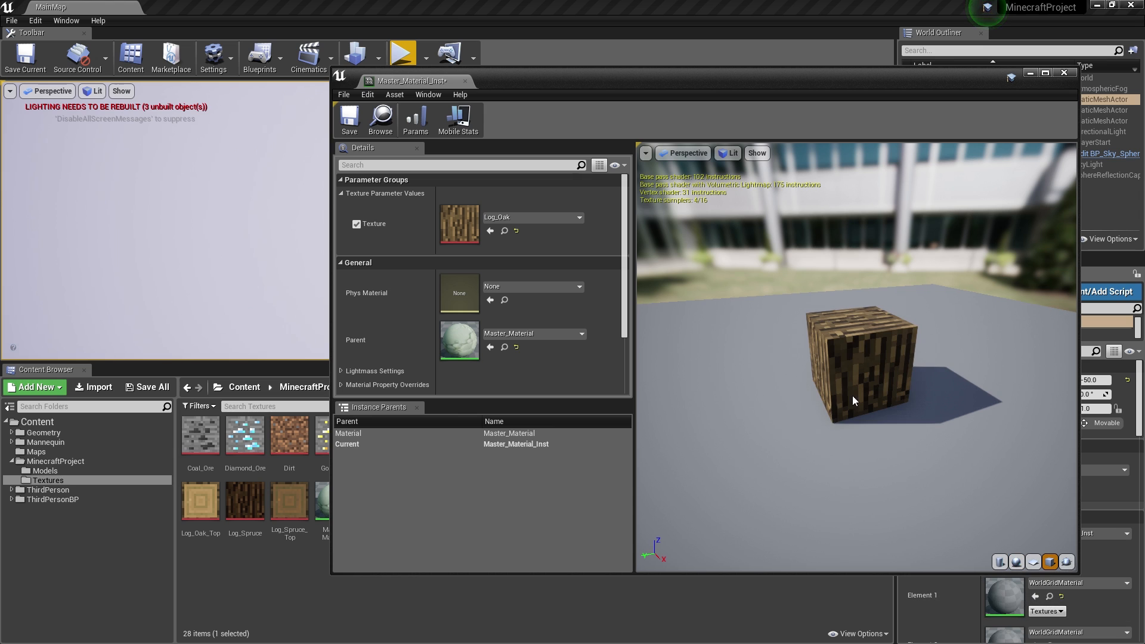
scroll(846, 373, "up", 2)
left_click(1049, 73)
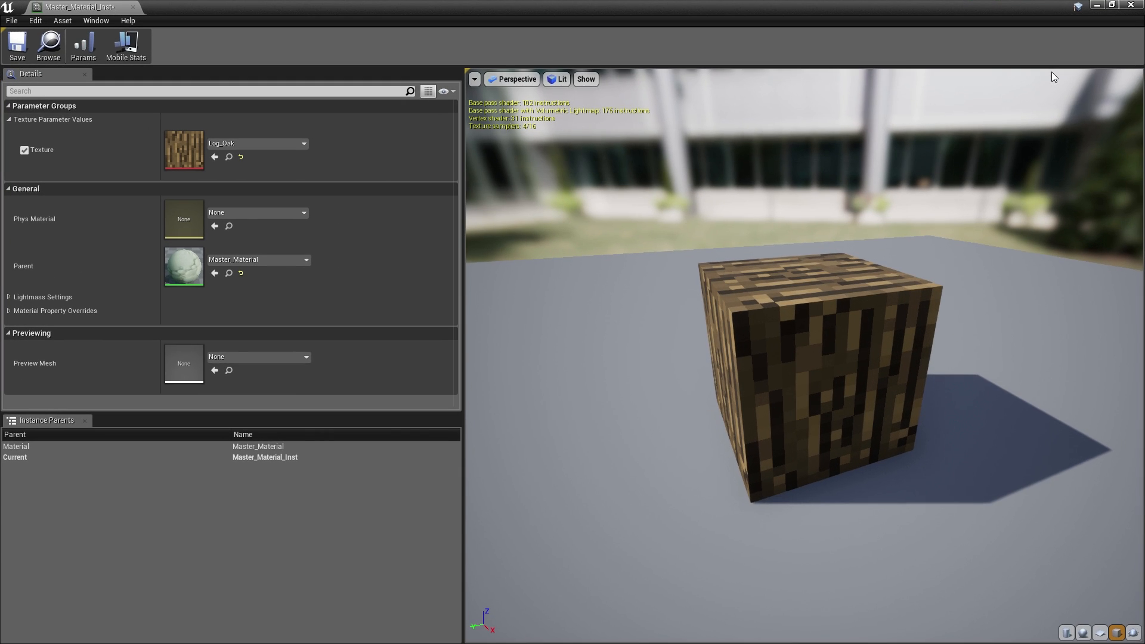
left_click(1131, 5)
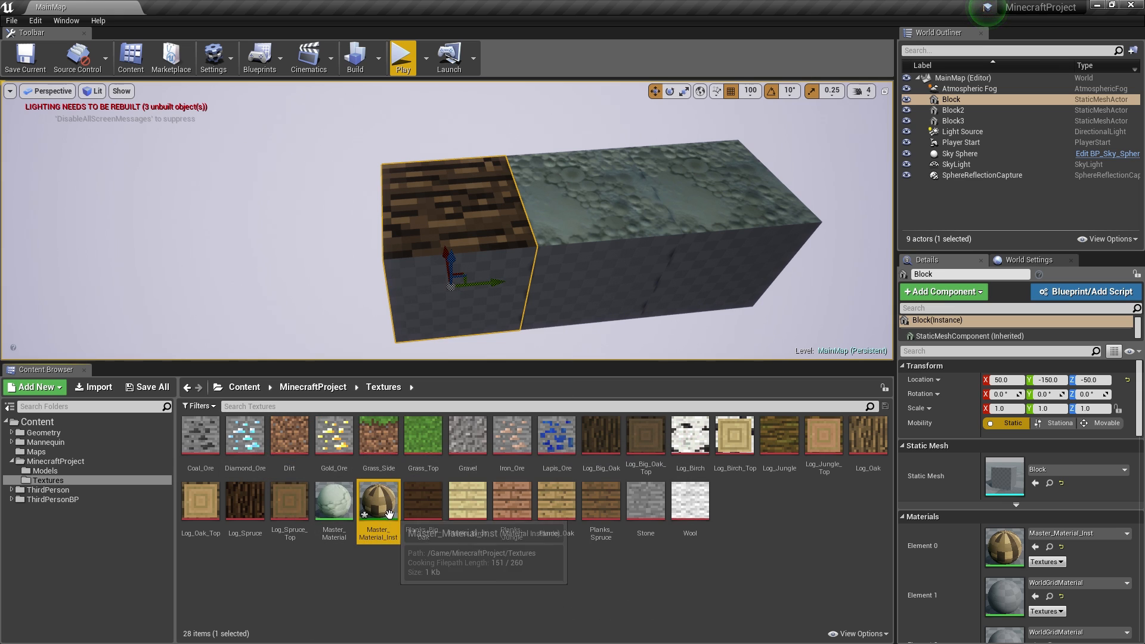
- Rename Master_Material_Inst to M_Grass
left_click(384, 537)
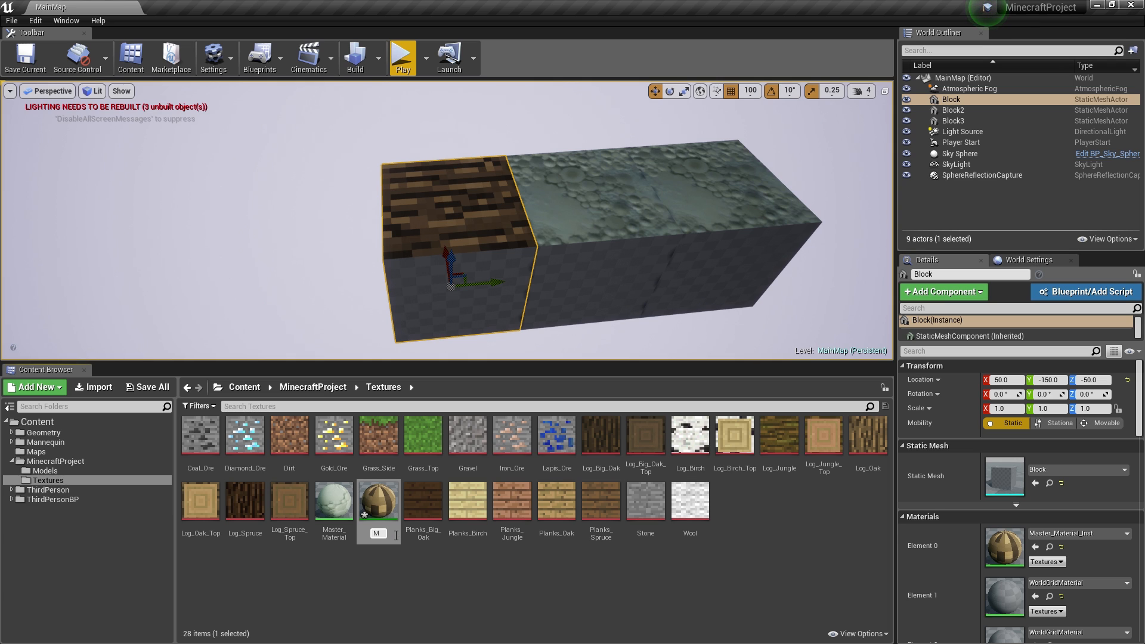
type("M_Grass")
key("Return")
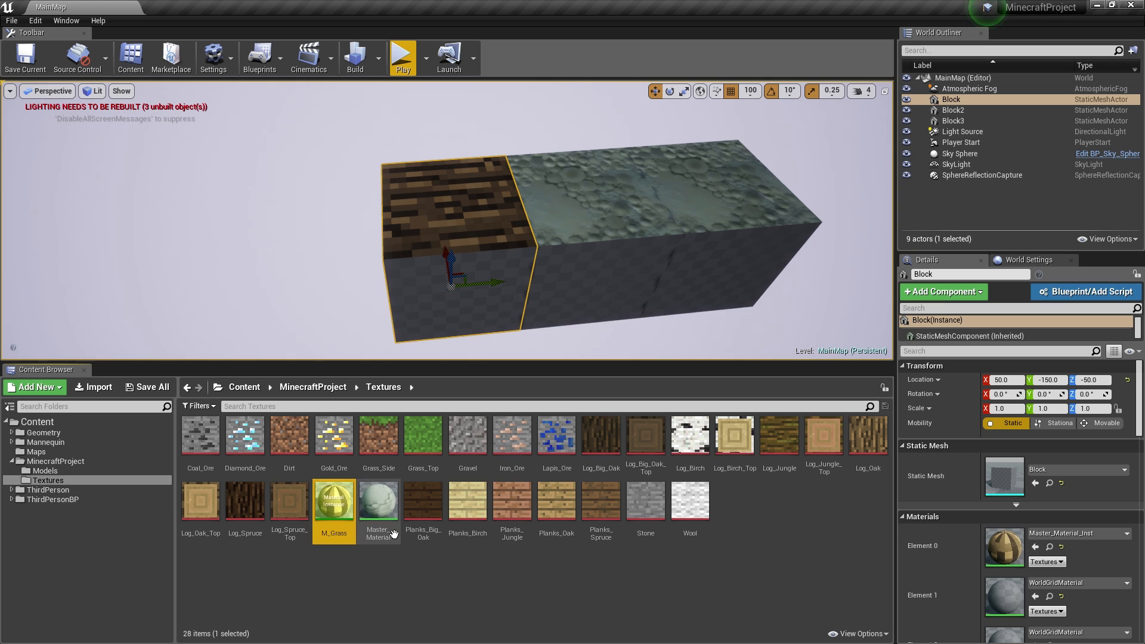
- Create two new material instances from Master_Material
right_click(333, 502)
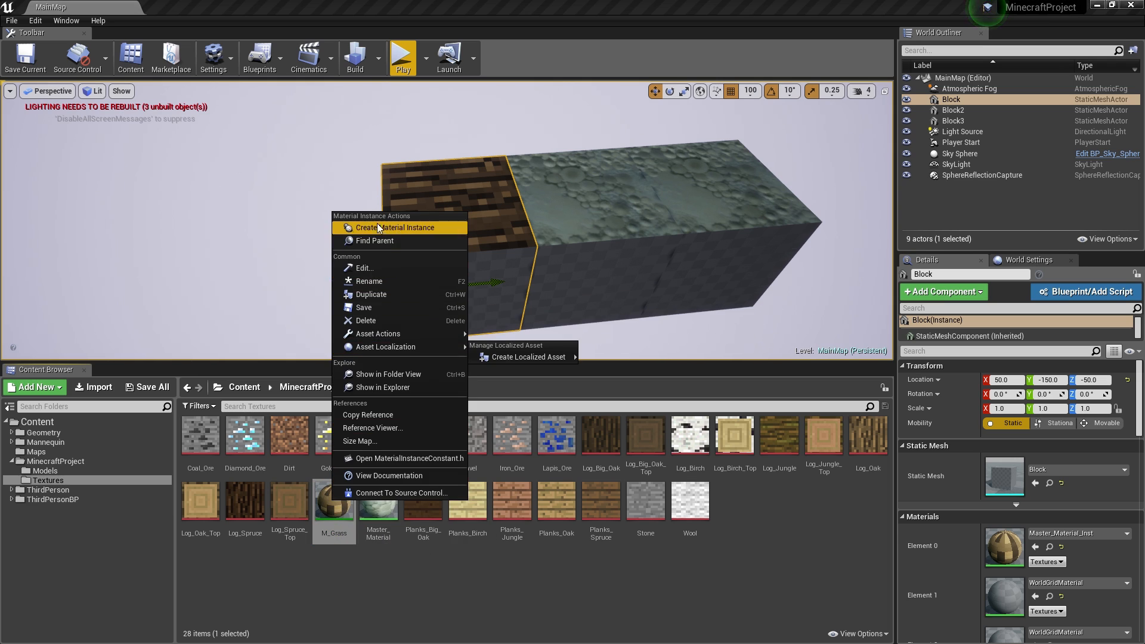
right_click(378, 504)
left_click(412, 254)
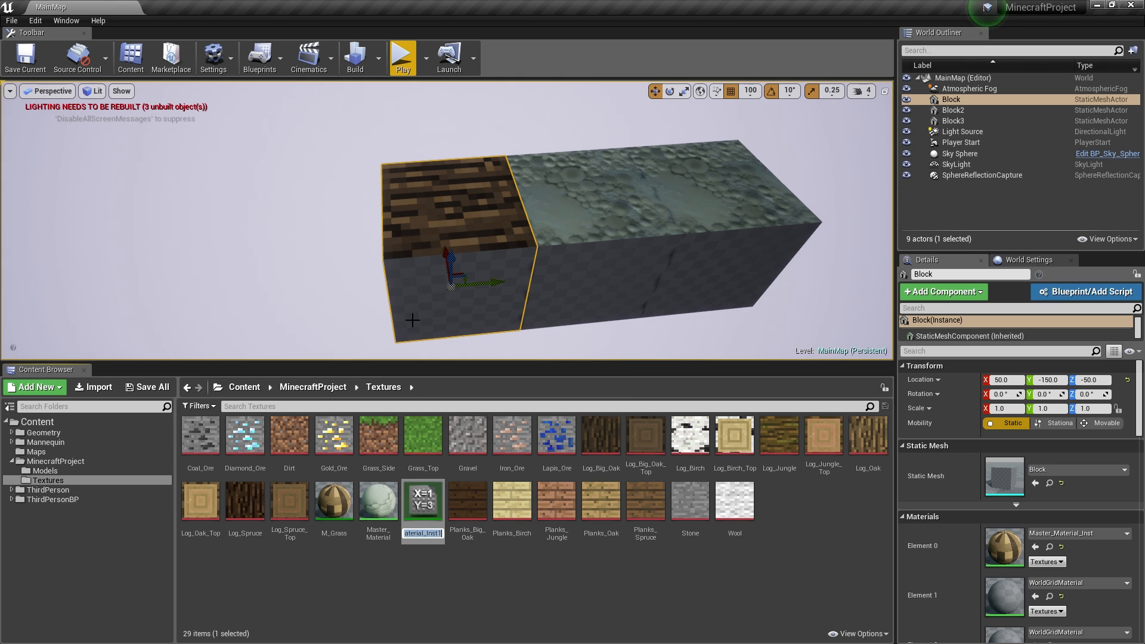
right_click(381, 501)
left_click(427, 244)
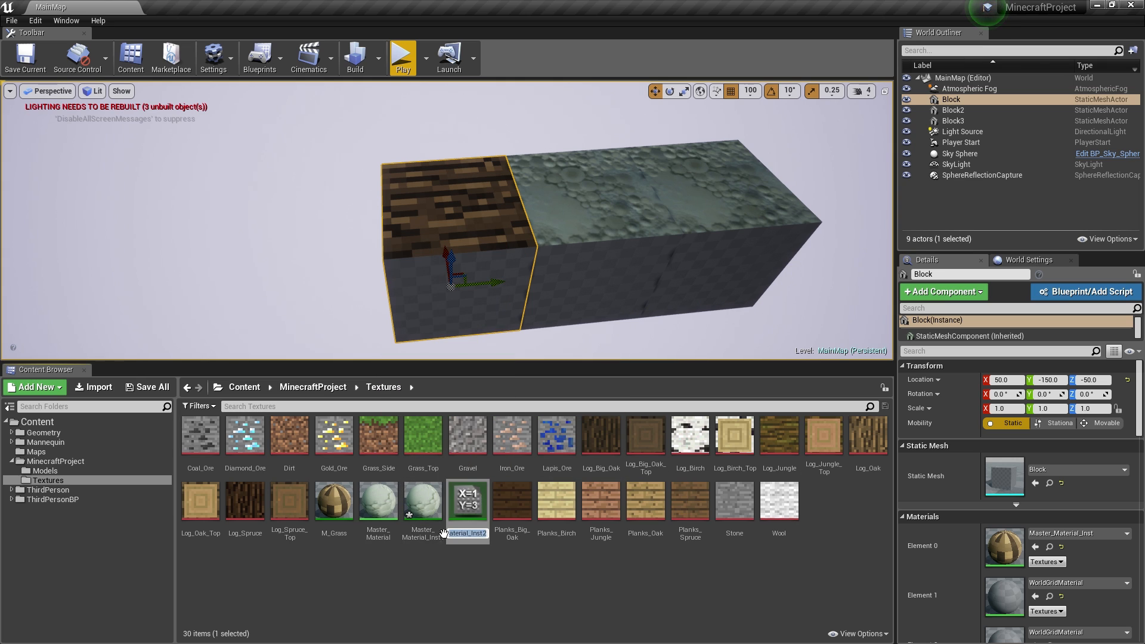
left_click(422, 529)
- Rename the two new instances M_Grass_Side and M_Dirt
left_click(419, 530)
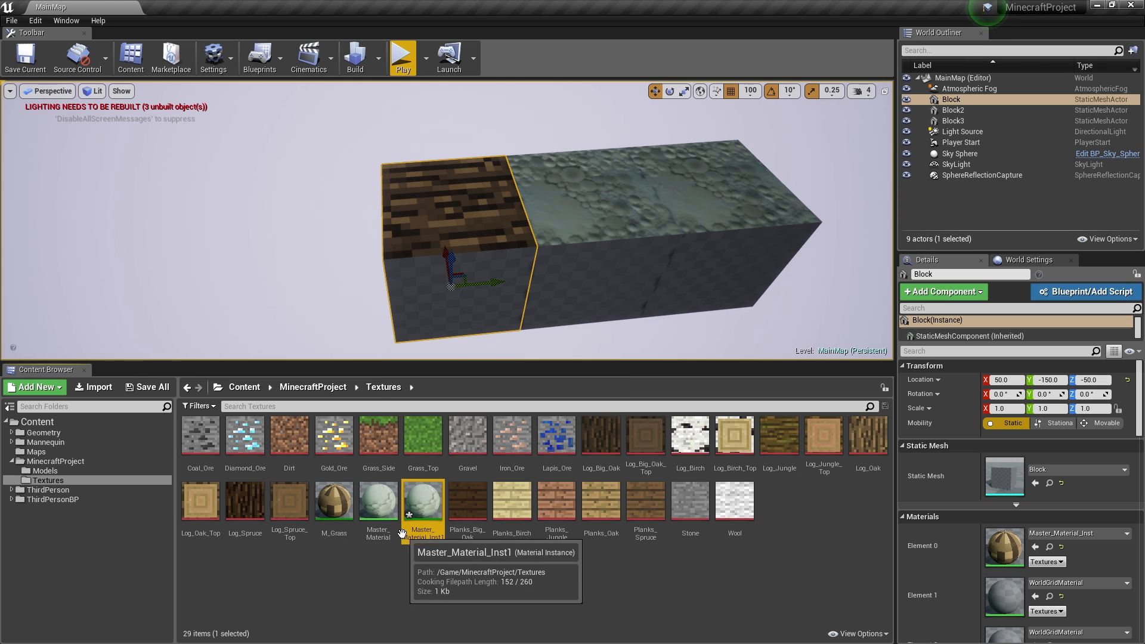
left_click(418, 531)
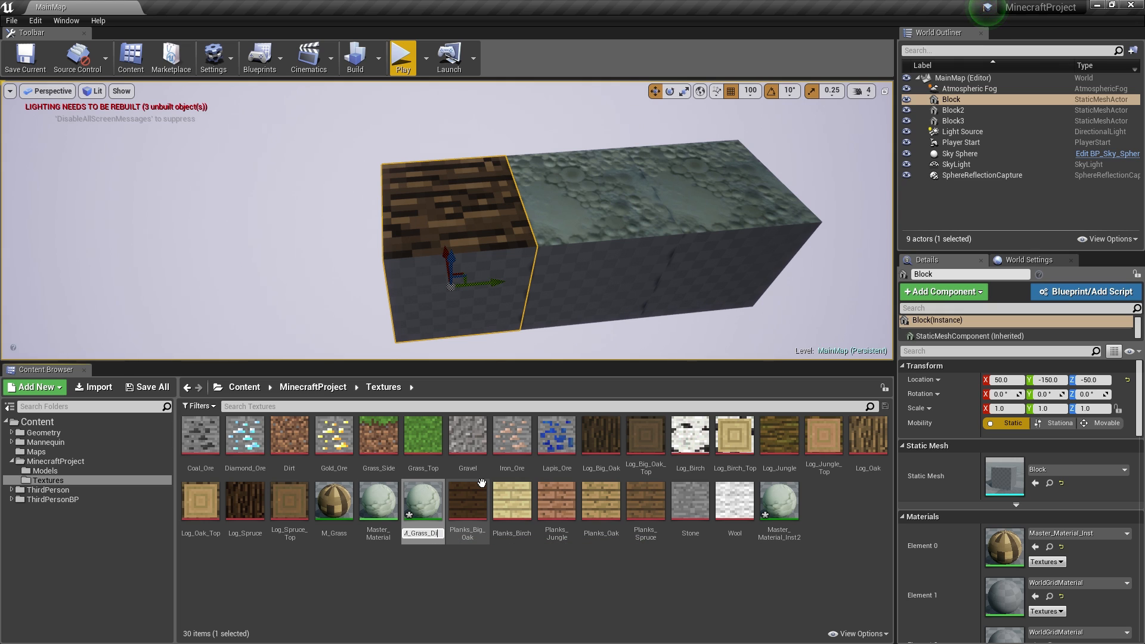
type("de")
key("Return")
left_click(471, 530)
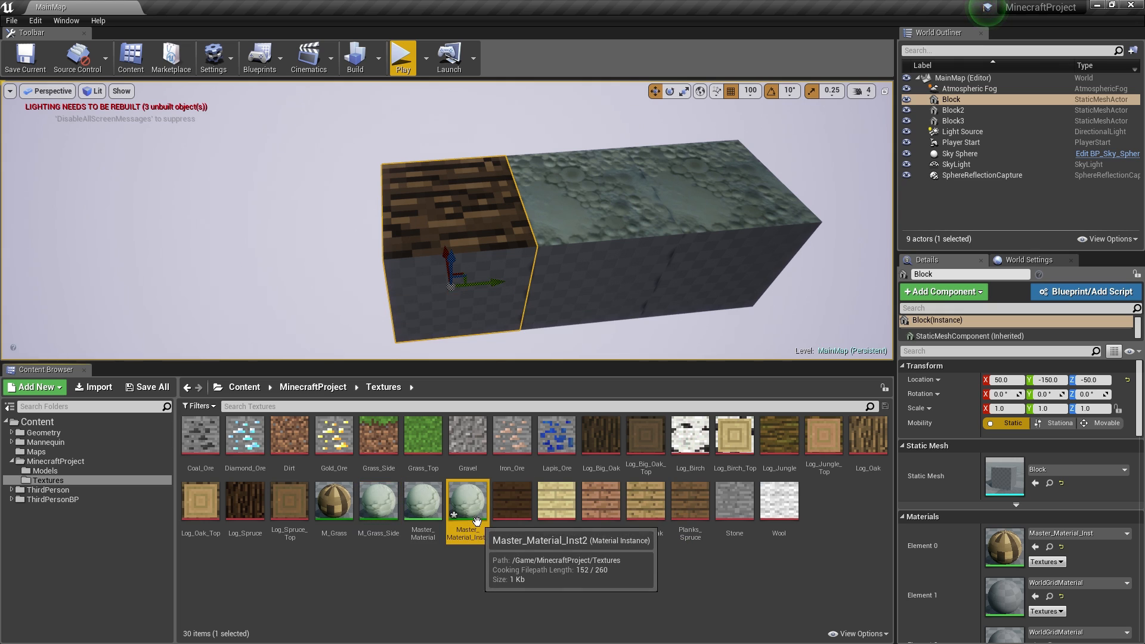
left_click(471, 530)
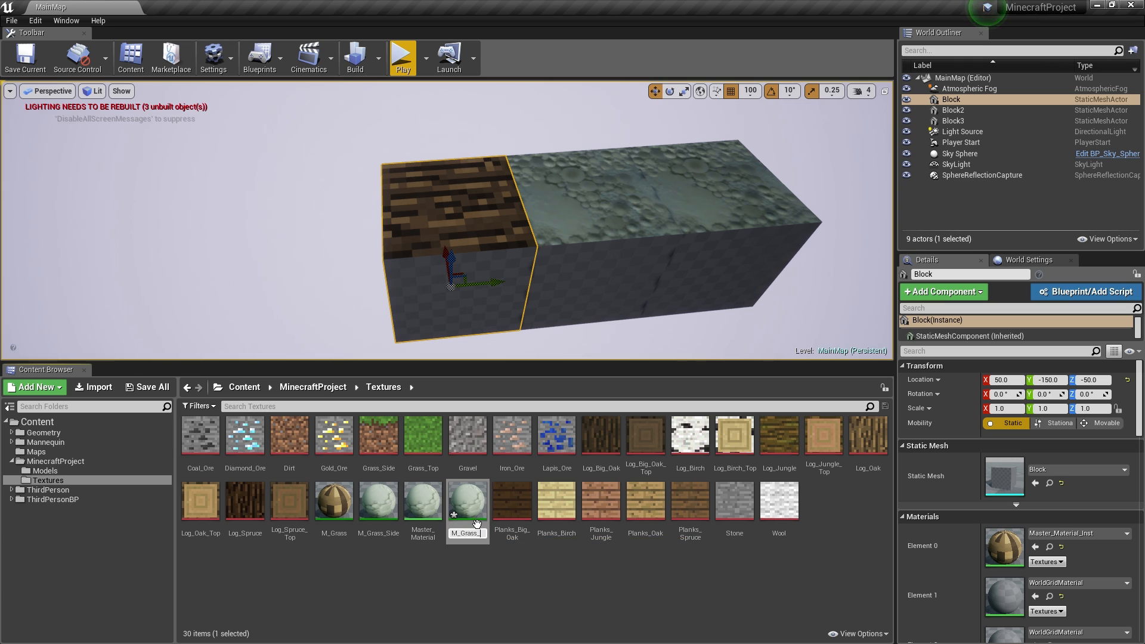
type("M_Dirt")
key("Return")
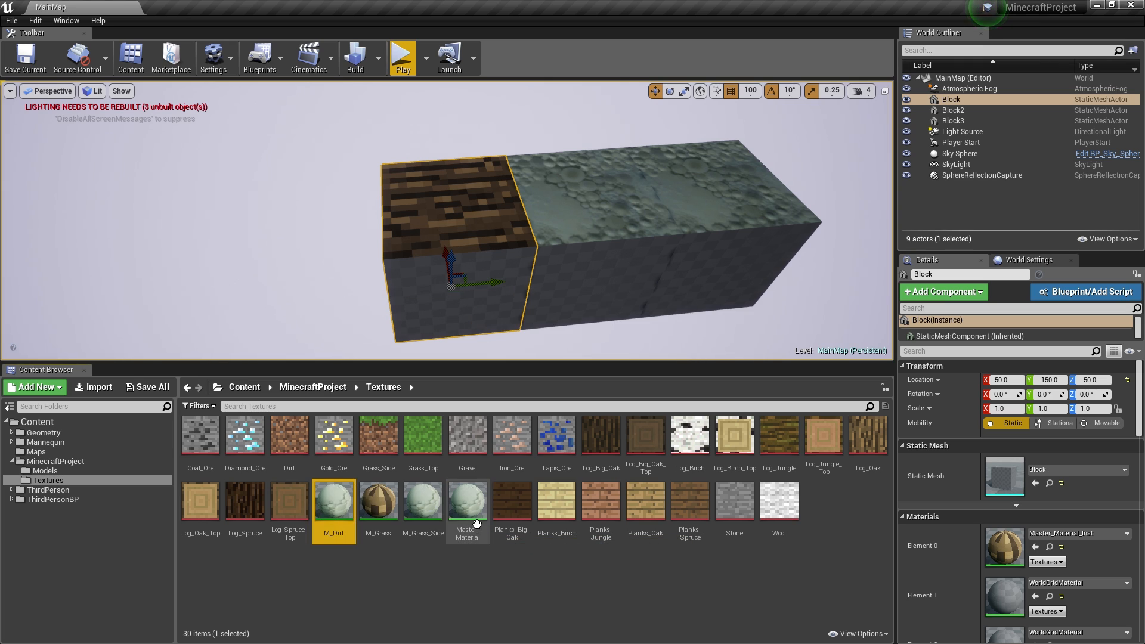
- Override M_Dirt's texture with the Dirt texture and save it
double_click(336, 502)
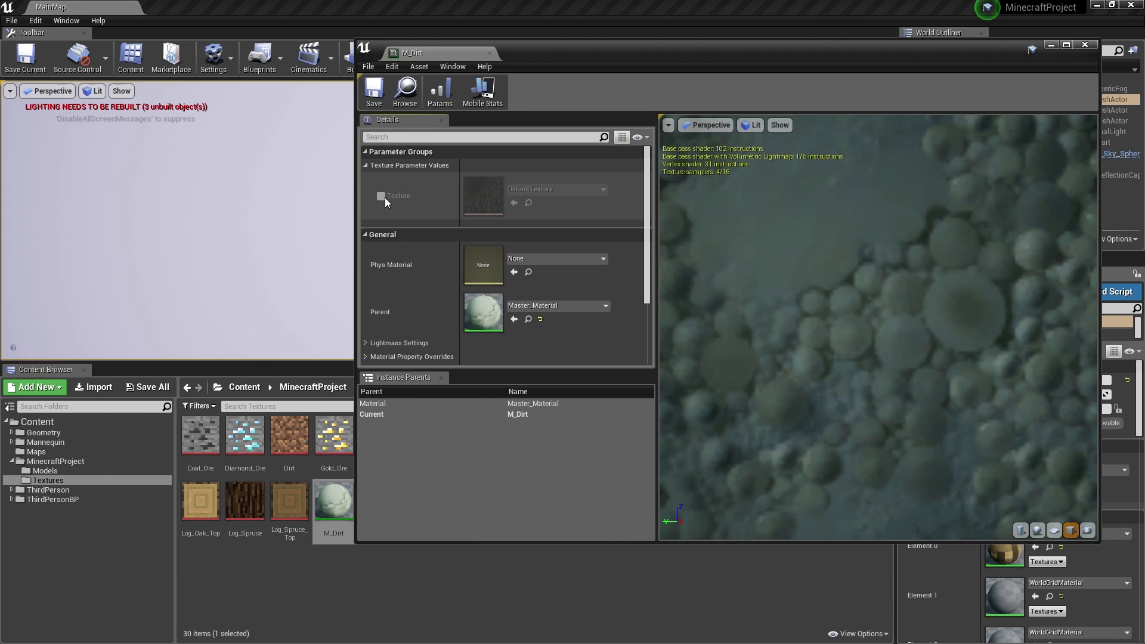
left_click(381, 196)
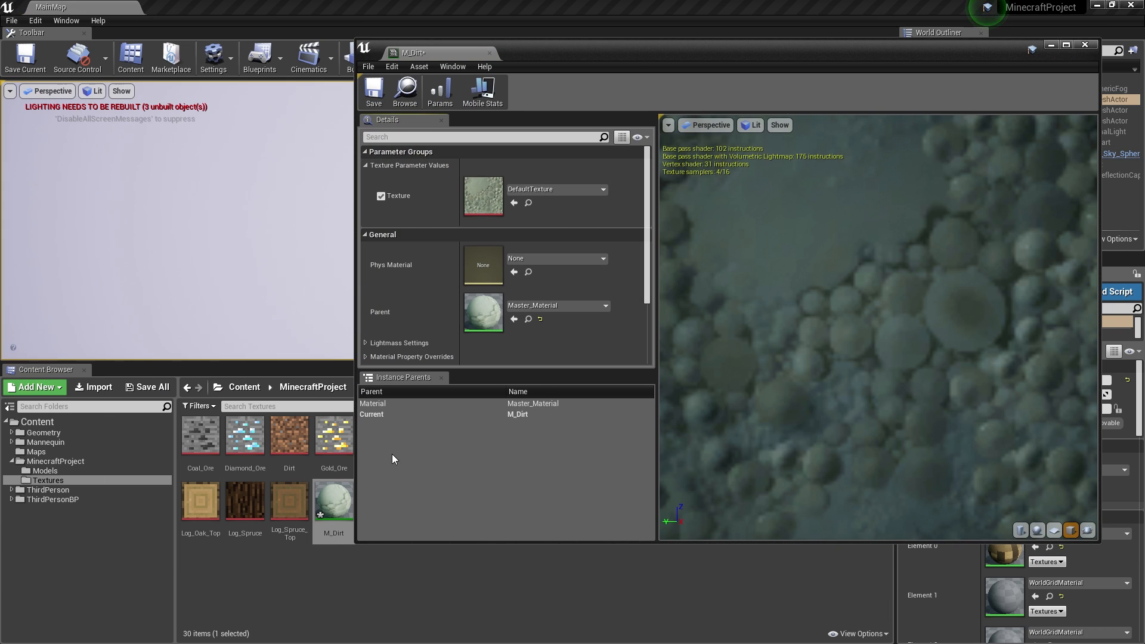
left_click_drag(289, 438, 486, 196)
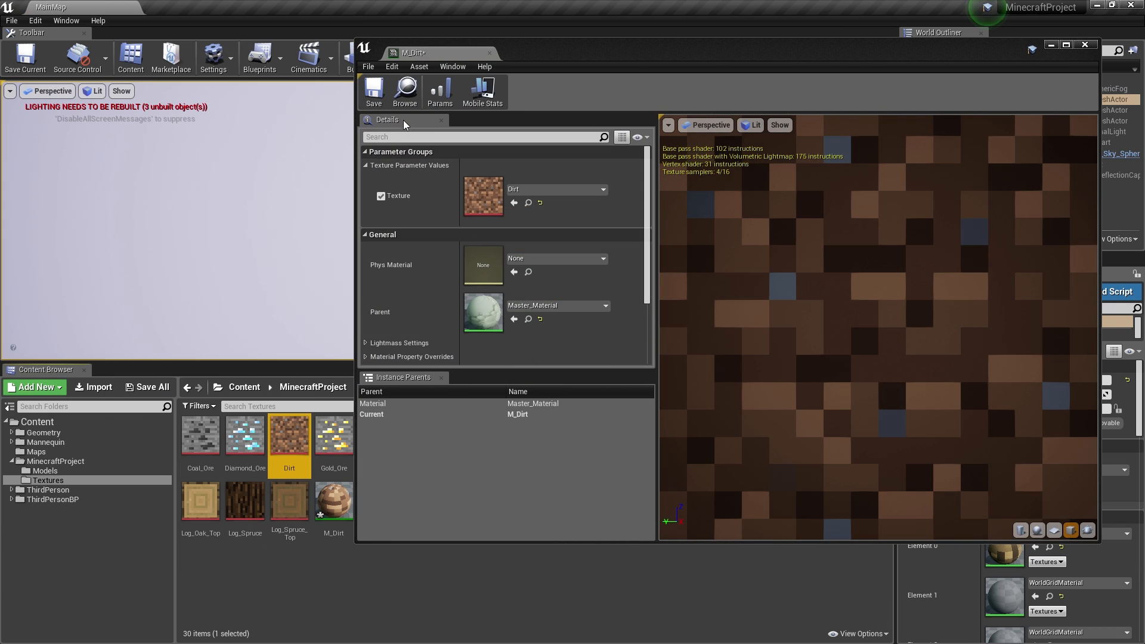
left_click(374, 90)
left_click(489, 53)
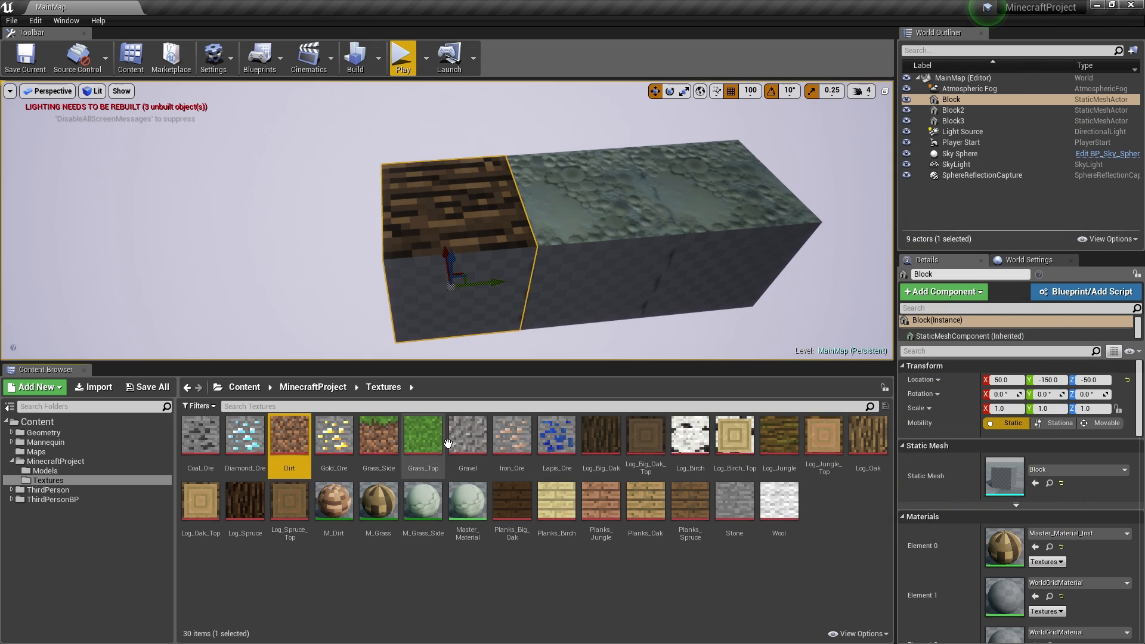
- Set M_Grass's texture parameter to Grass_Top
double_click(378, 502)
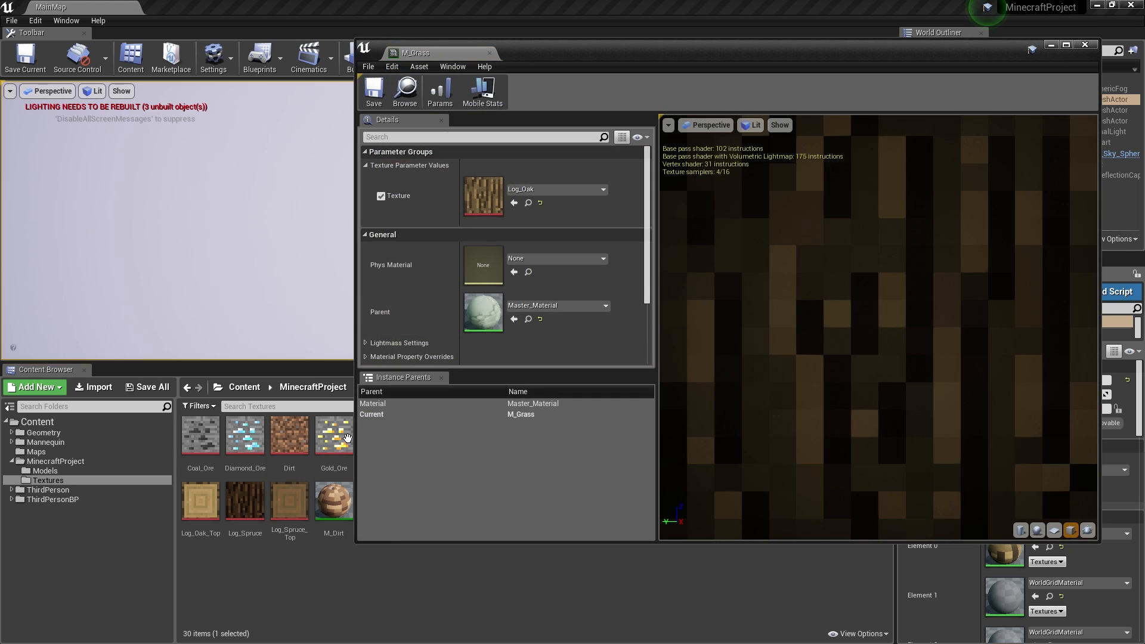
left_click_drag(581, 55, 661, 51)
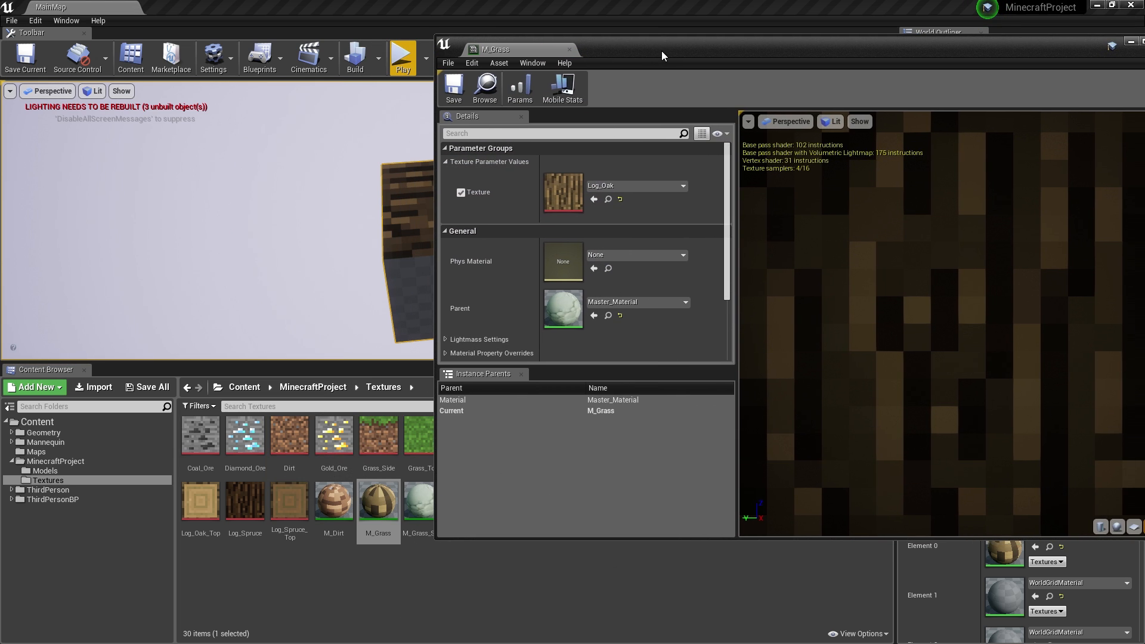
left_click_drag(424, 423, 561, 188)
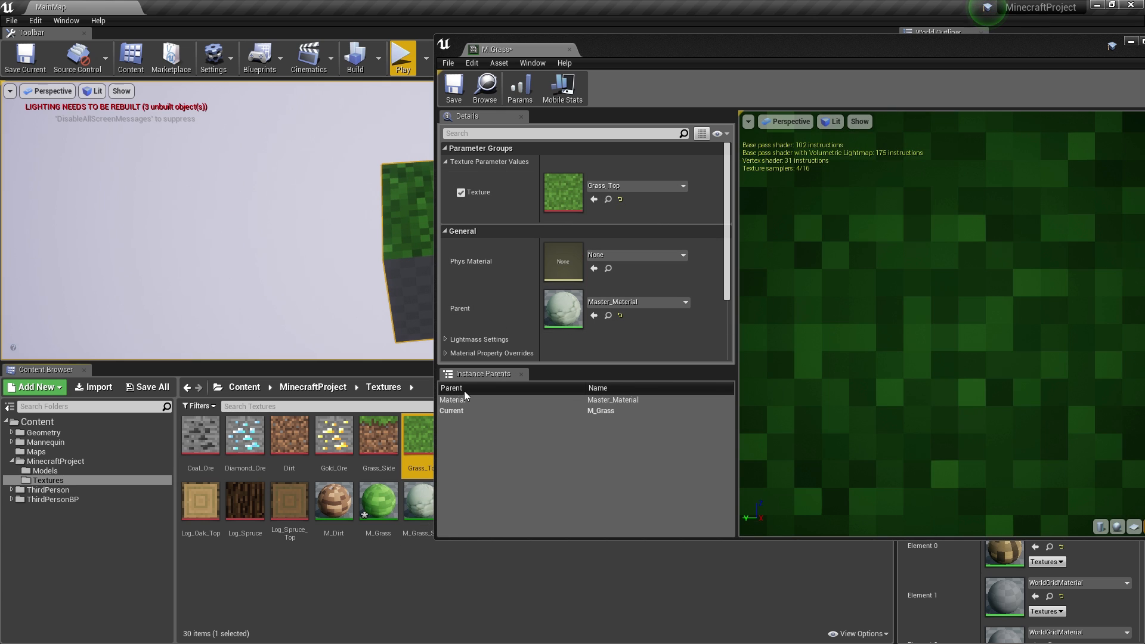
left_click_drag(688, 52, 743, 44)
double_click(458, 517)
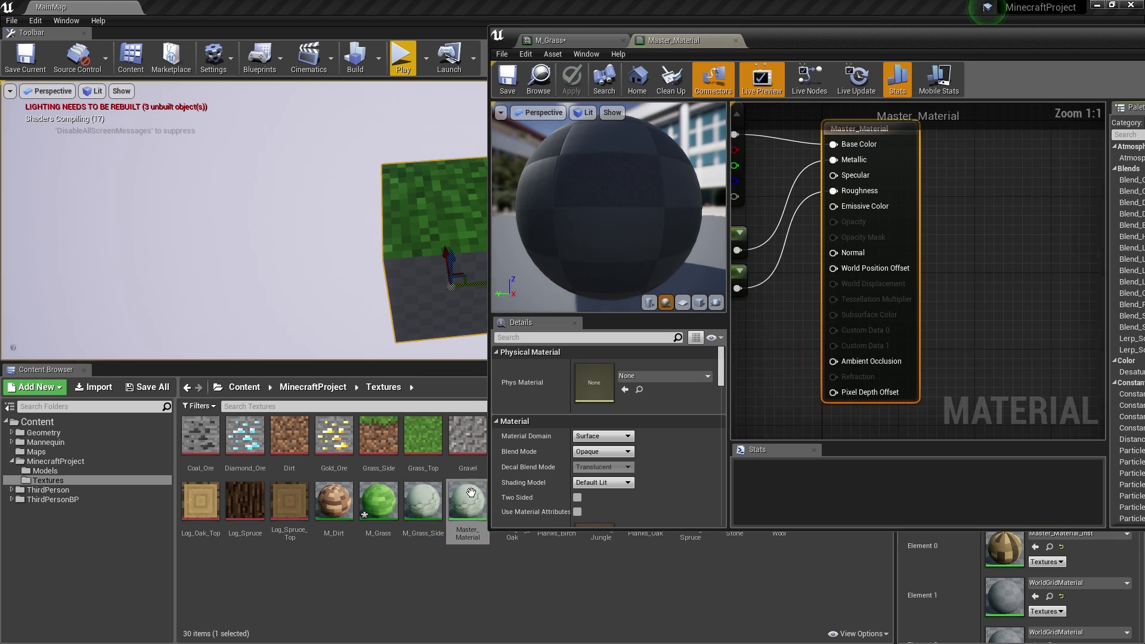
left_click(735, 40)
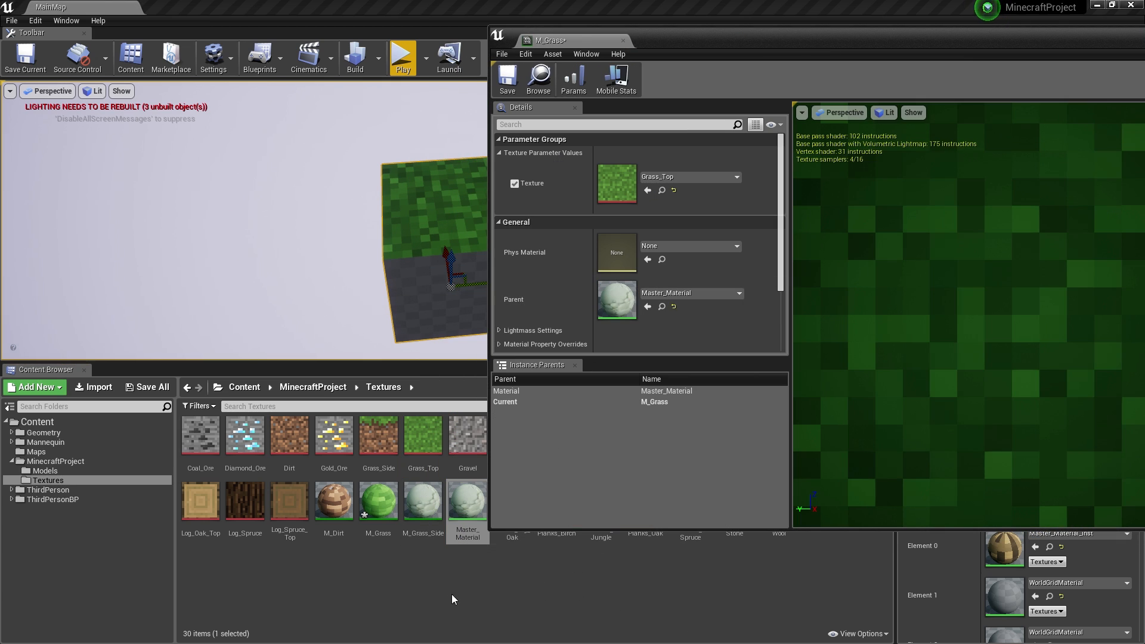
- Give M_Grass_Side the Grass_Side texture, save it, and apply it to the block's sides
double_click(423, 501)
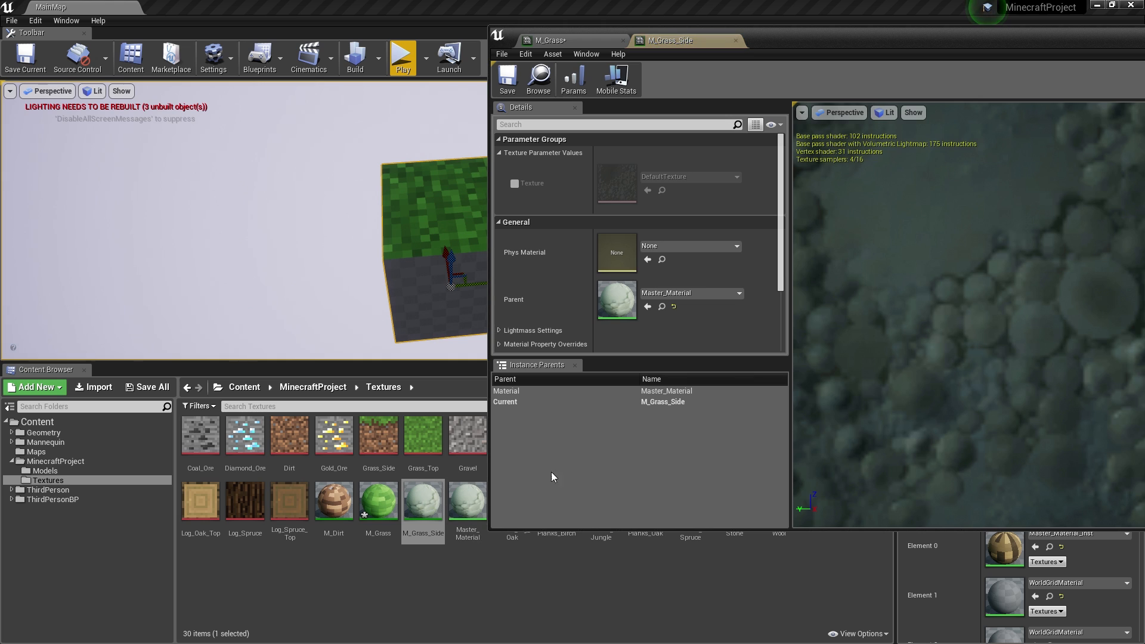
left_click(515, 183)
left_click_drag(379, 436, 625, 183)
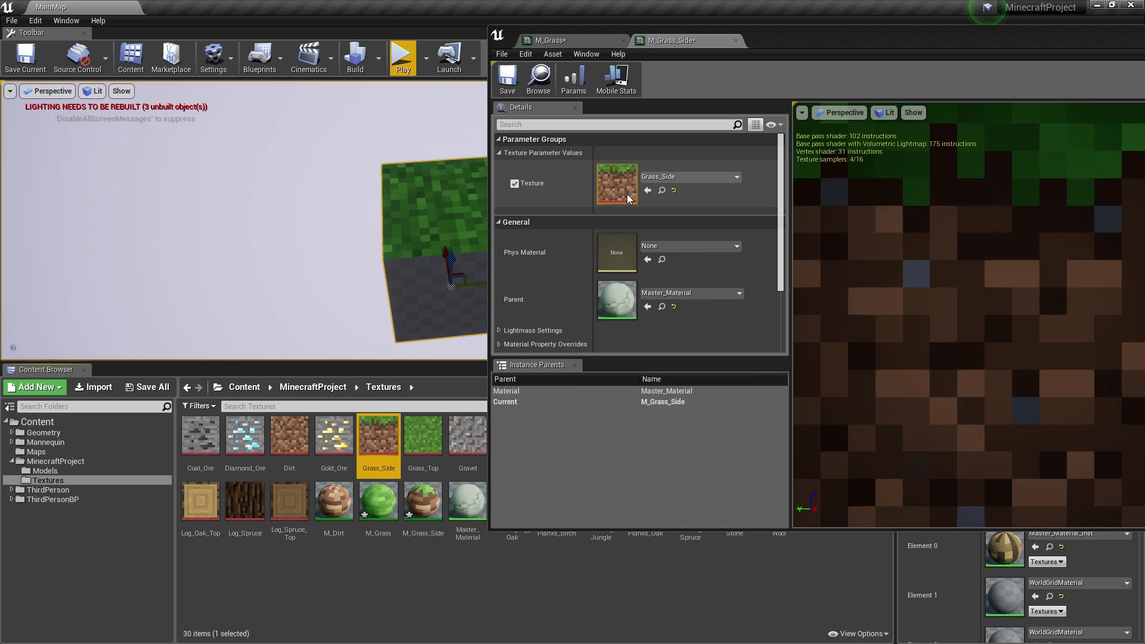
left_click_drag(897, 37, 669, 69)
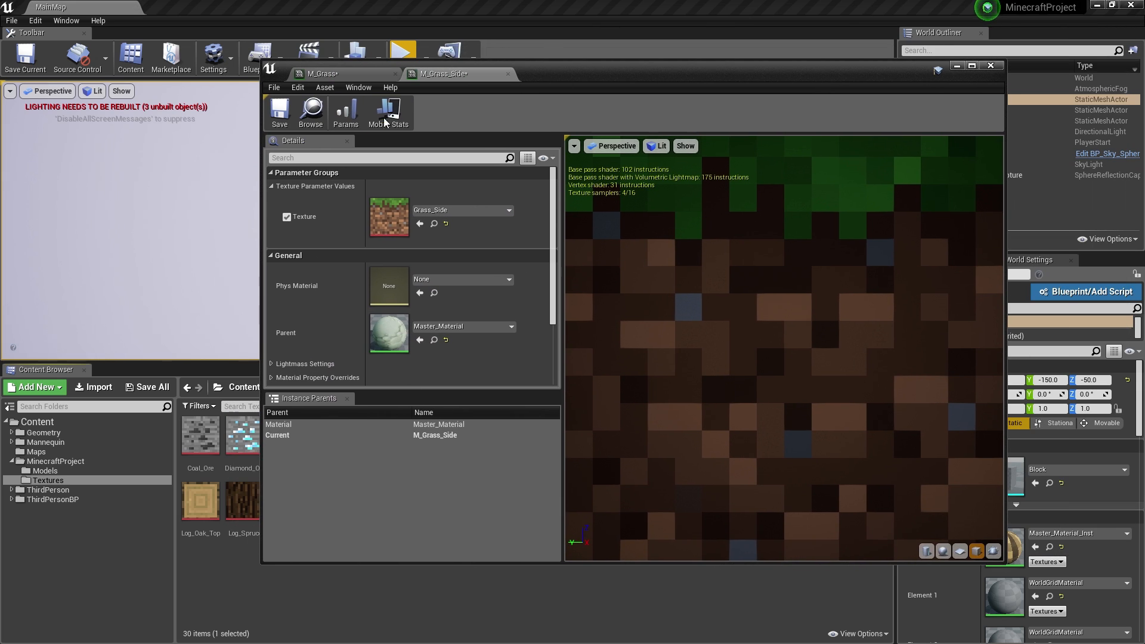
left_click(280, 112)
left_click(991, 67)
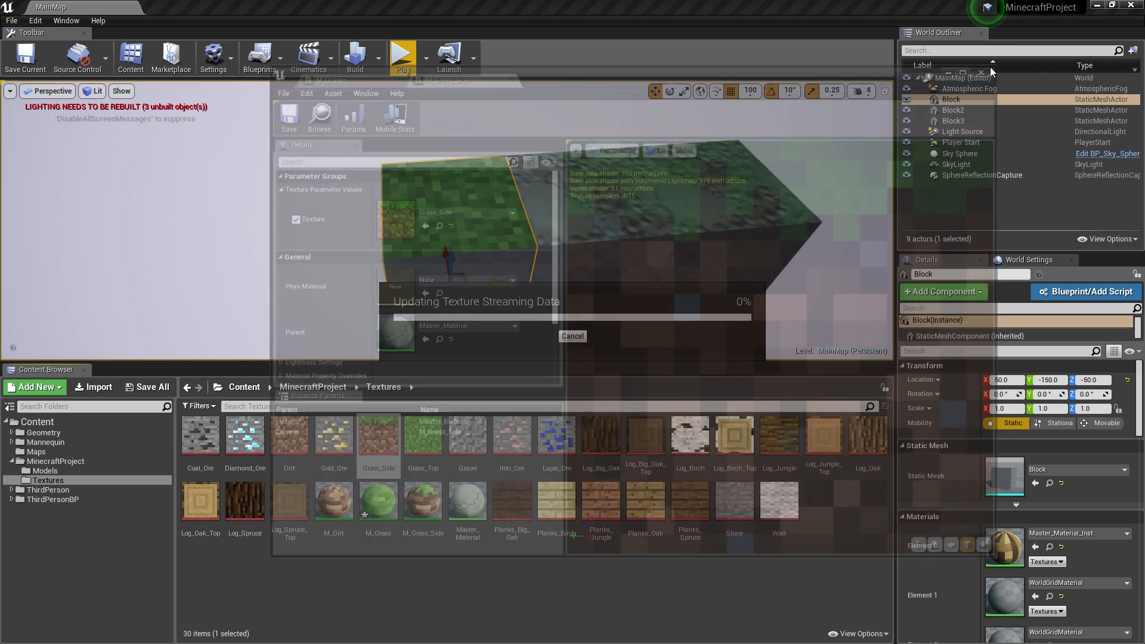
left_click_drag(423, 501, 471, 286)
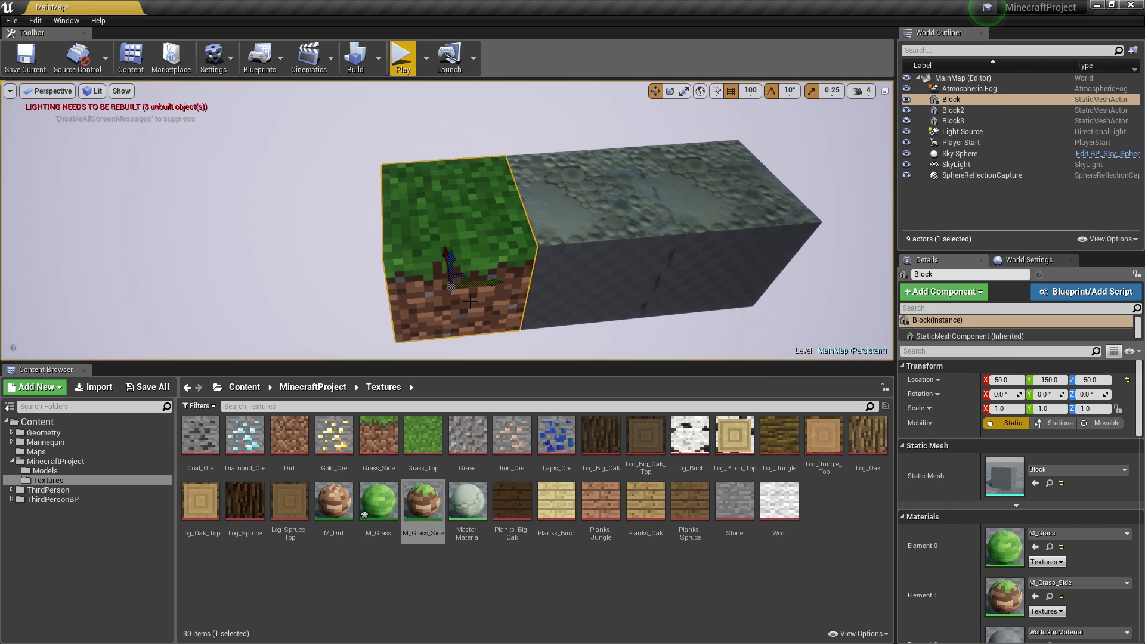
- Apply M_Dirt to the block's underside, M_Grass_Side to its sides and M_Grass to its top
mouse_move(514, 329)
right_mouse_down()
mouse_move(498, 352)
mouse_move(506, 364)
mouse_move(514, 323)
right_mouse_up()
left_click_drag(342, 510, 486, 247)
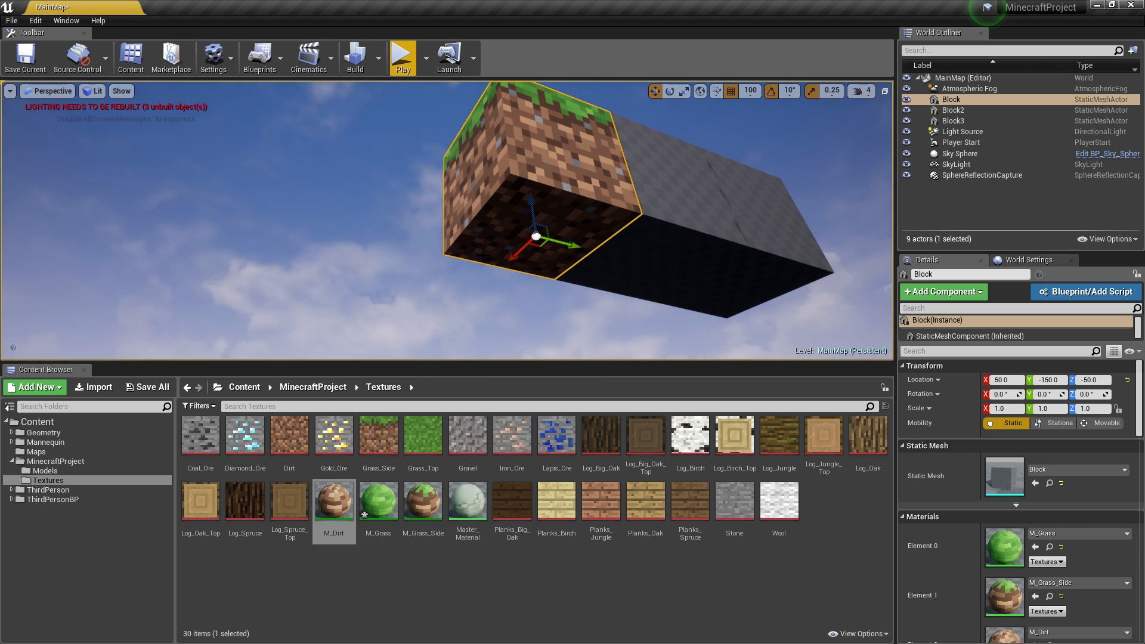
right_click_drag(506, 282, 498, 334)
mouse_move(571, 257)
right_mouse_down()
mouse_move(537, 260)
mouse_move(571, 258)
right_mouse_up()
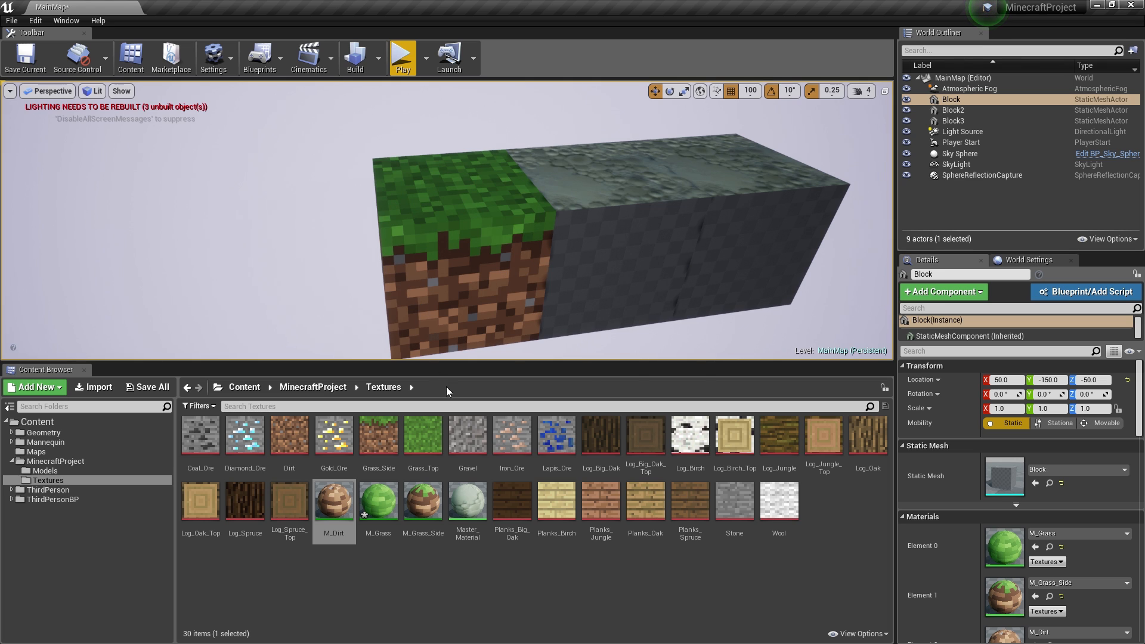
left_click_drag(423, 501, 644, 192)
left_click_drag(378, 501, 683, 297)
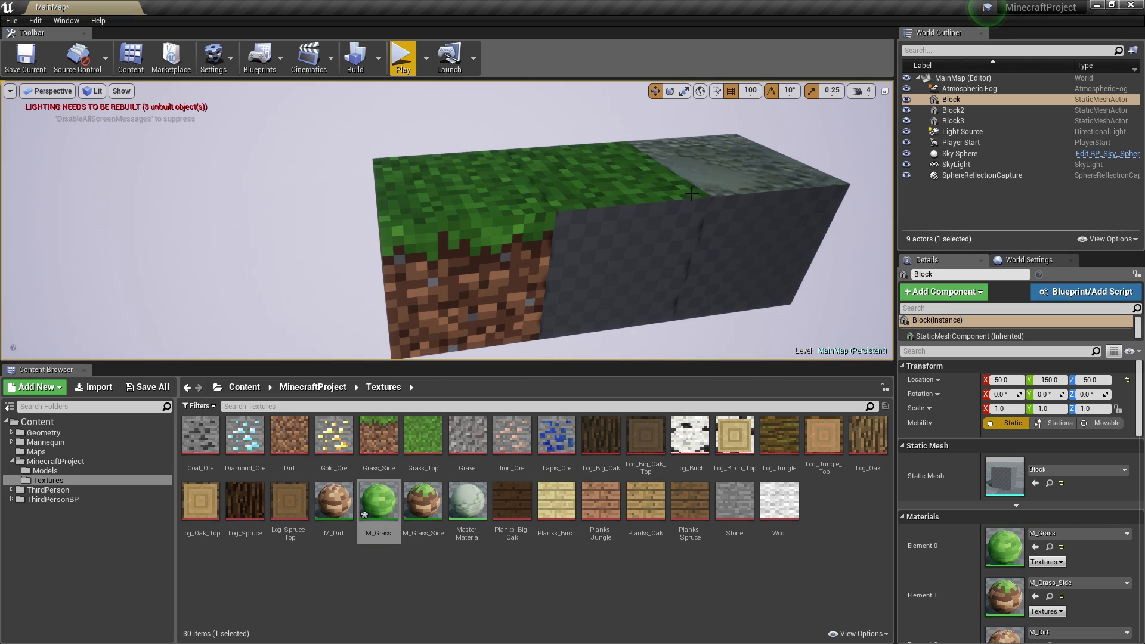
- Delete the two other blocks from the level
left_click(711, 233)
key("Delete")
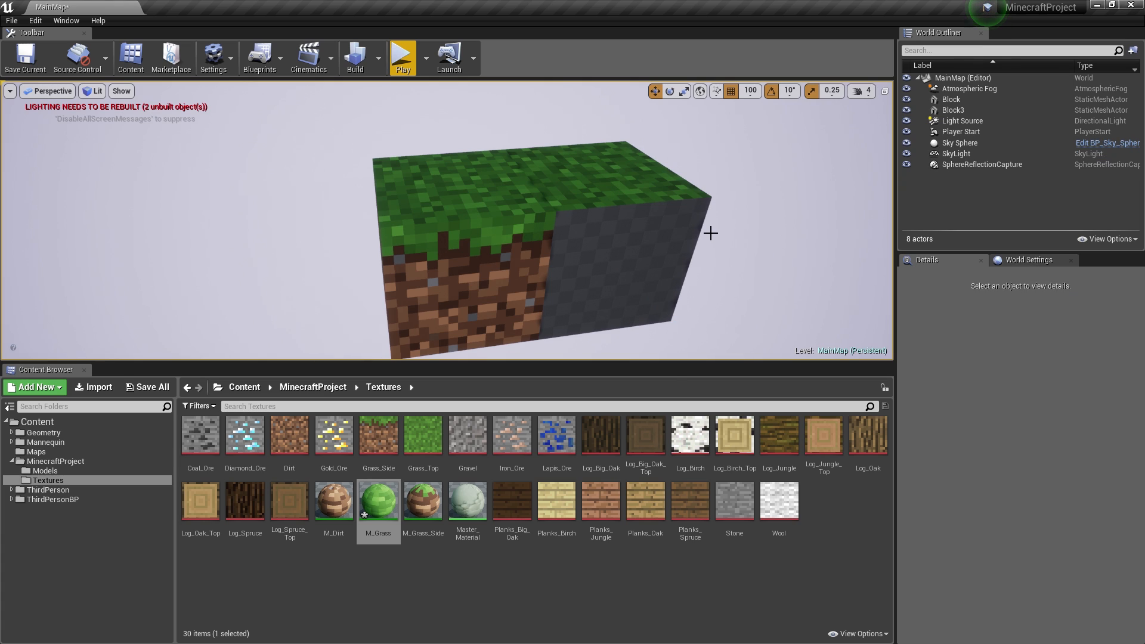
left_click(675, 231)
key("Delete")
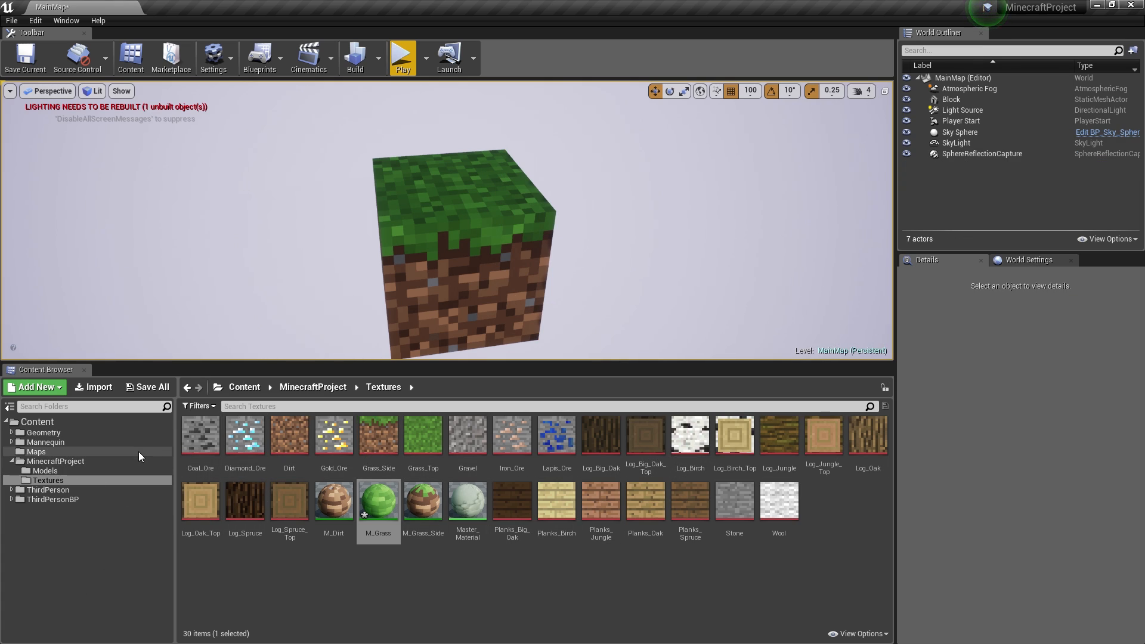
left_click(47, 471)
- Open the Block static mesh and frame the cube in its preview
double_click(201, 438)
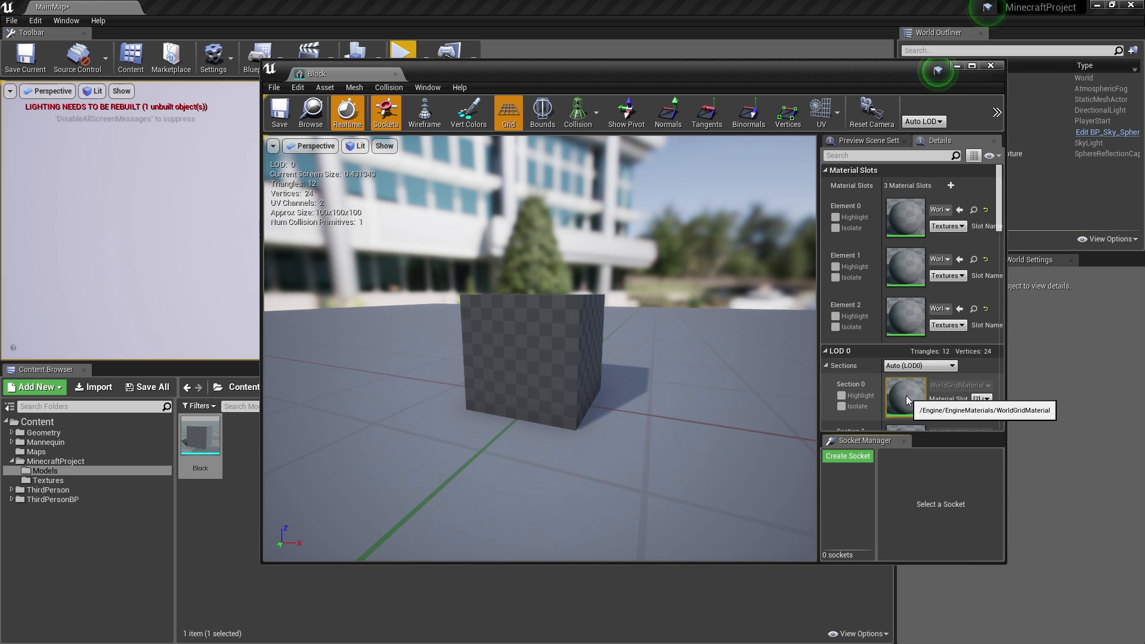
scroll(949, 414, "down", 2)
scroll(954, 413, "up", 2)
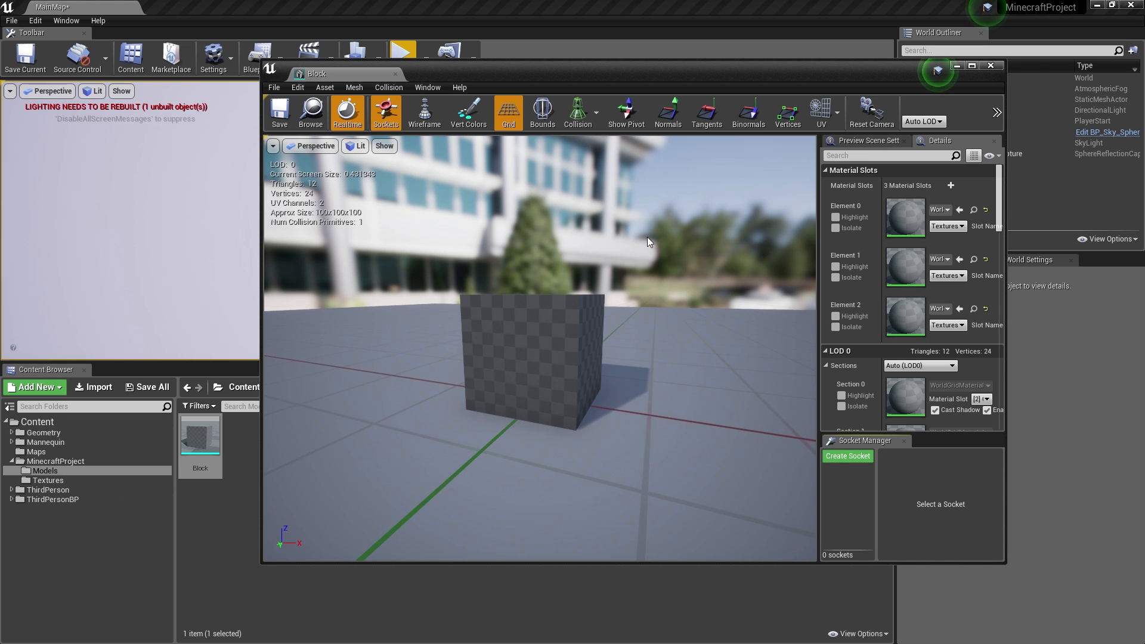
key("w")
right_click_drag(546, 289, 540, 340)
key("s")
key("w")
left_click(46, 480)
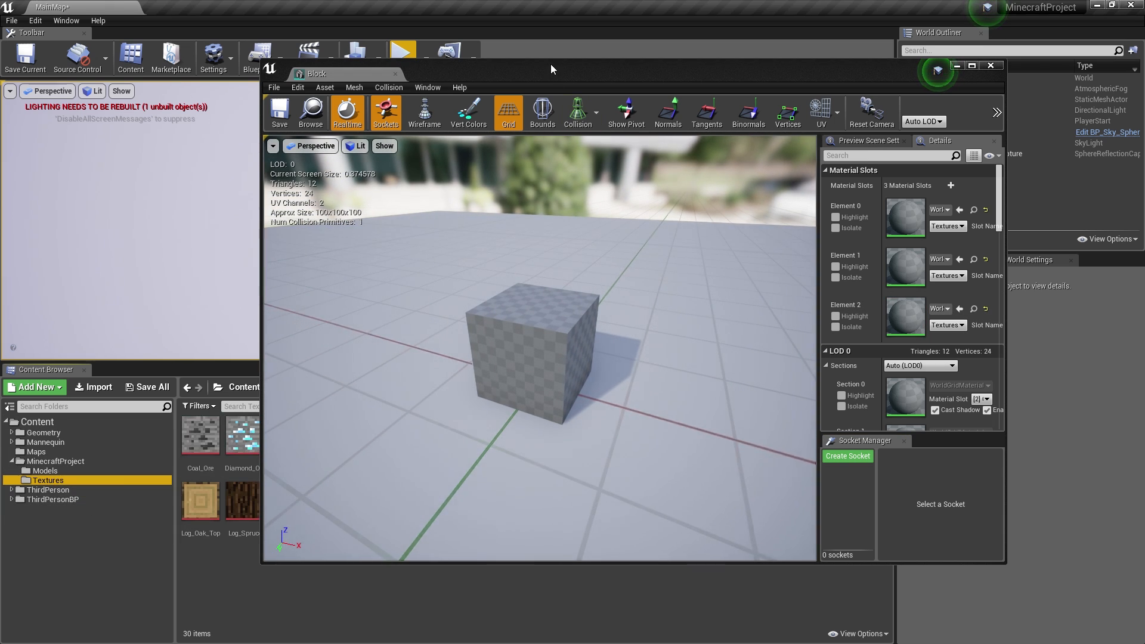
left_click_drag(550, 63, 647, 37)
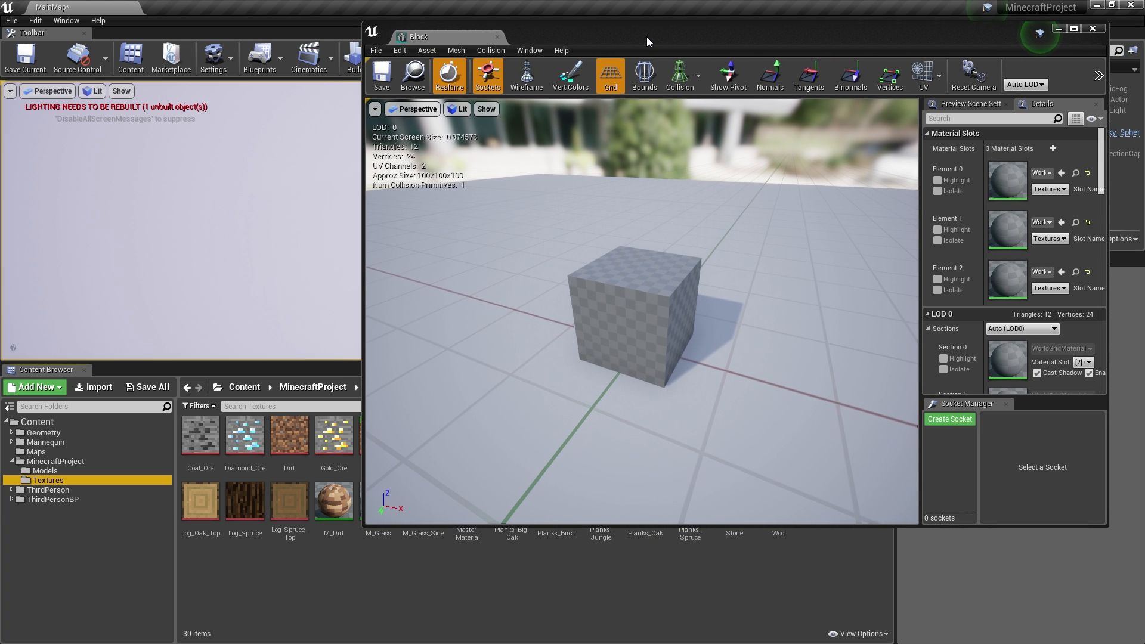
- Create a Materials folder under MinecraftProject
right_click(59, 464)
left_click(104, 257)
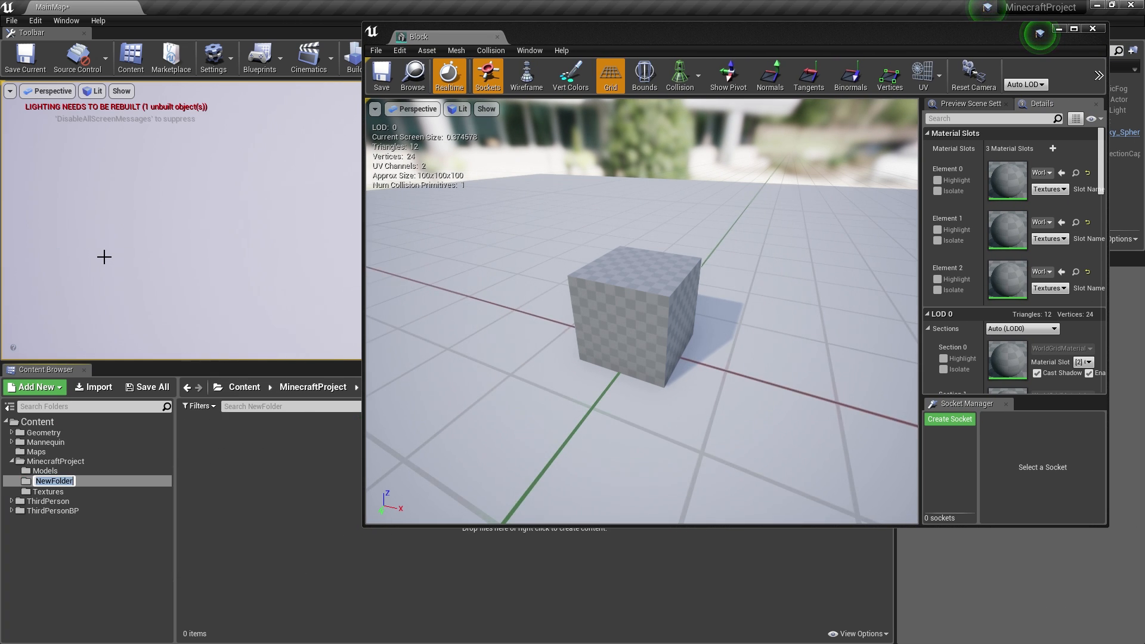
type("Materials")
key("Return")
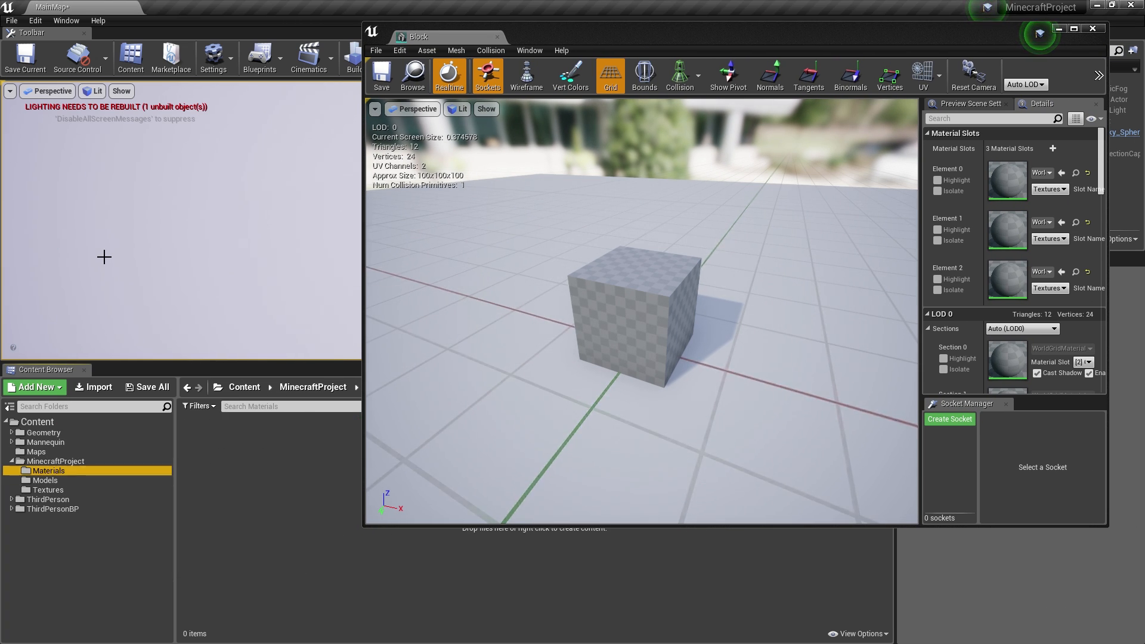
- Move the four materials from Textures into the Materials folder
left_click(48, 490)
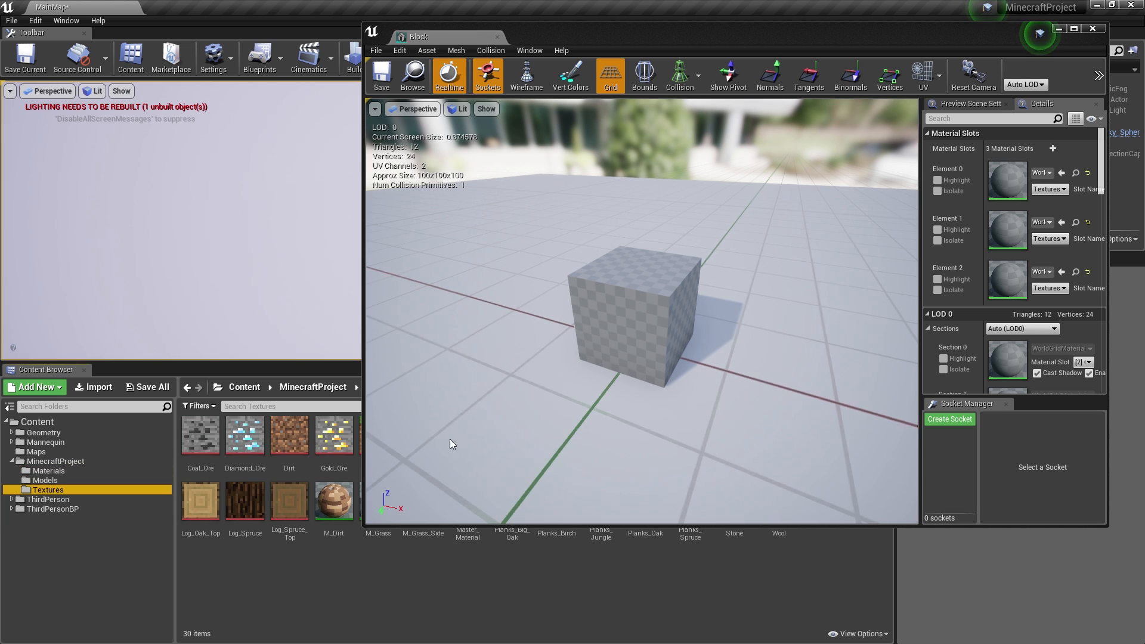
left_click_drag(637, 31, 858, 30)
left_click(449, 511)
left_click(342, 504, "shift")
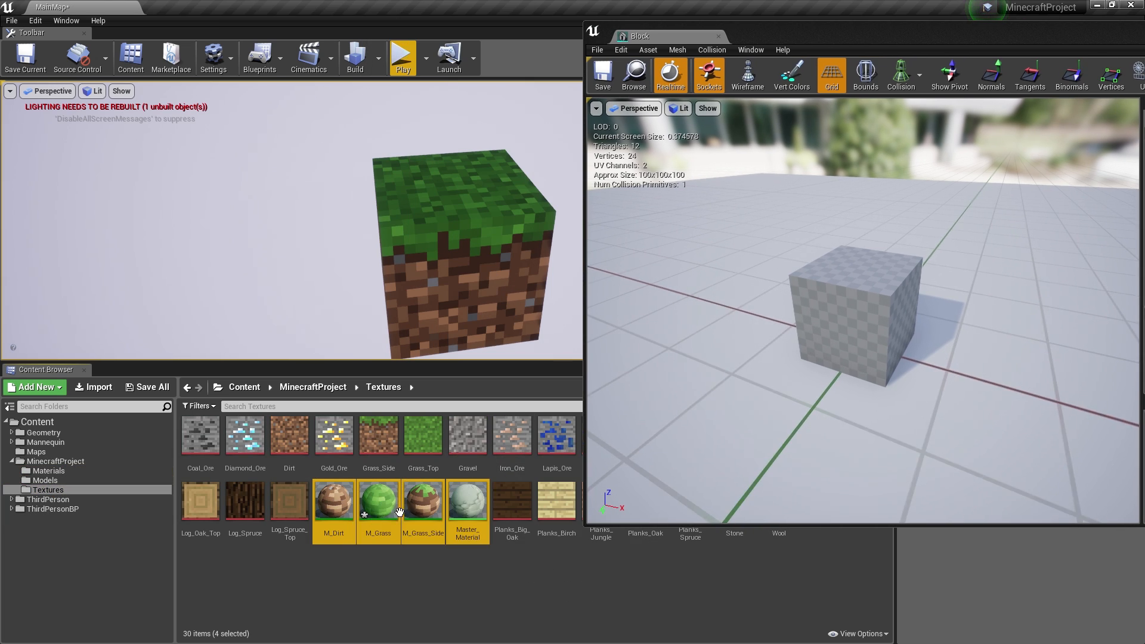
left_click_drag(377, 500, 55, 472)
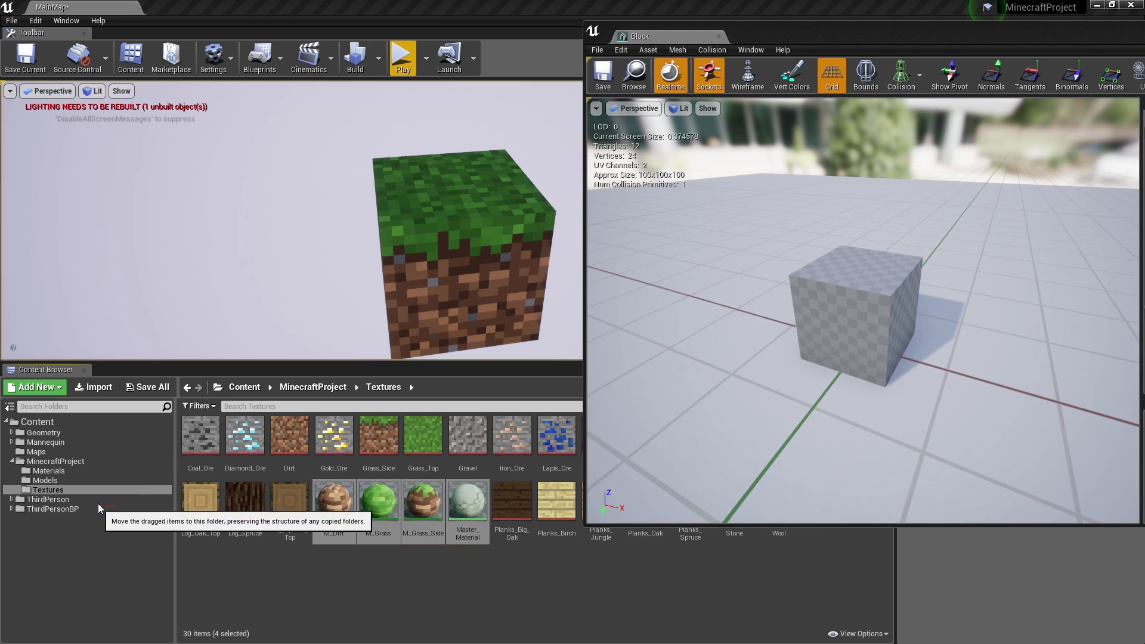
left_click(98, 503)
left_click(60, 470)
- Assign M_Grass, M_Grass_Side and M_Dirt to the Block mesh's Elements 0–2 and save
left_click_drag(816, 54, 616, 67)
left_click_drag(262, 434, 1030, 194)
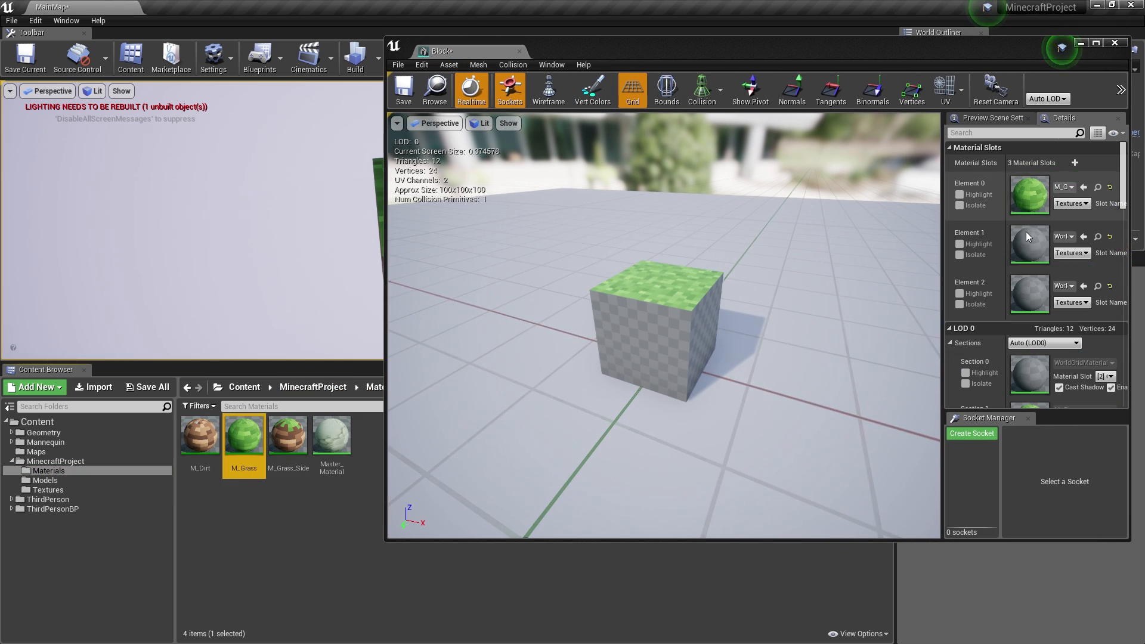
left_click_drag(199, 434, 1030, 293)
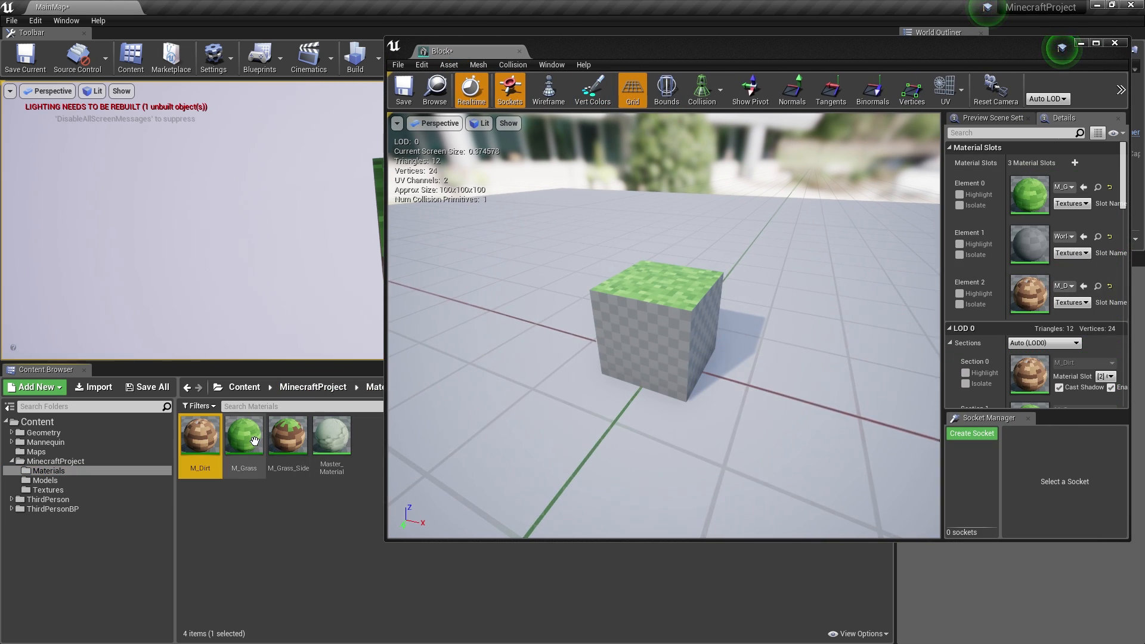
left_click_drag(288, 434, 1029, 245)
left_click(403, 88)
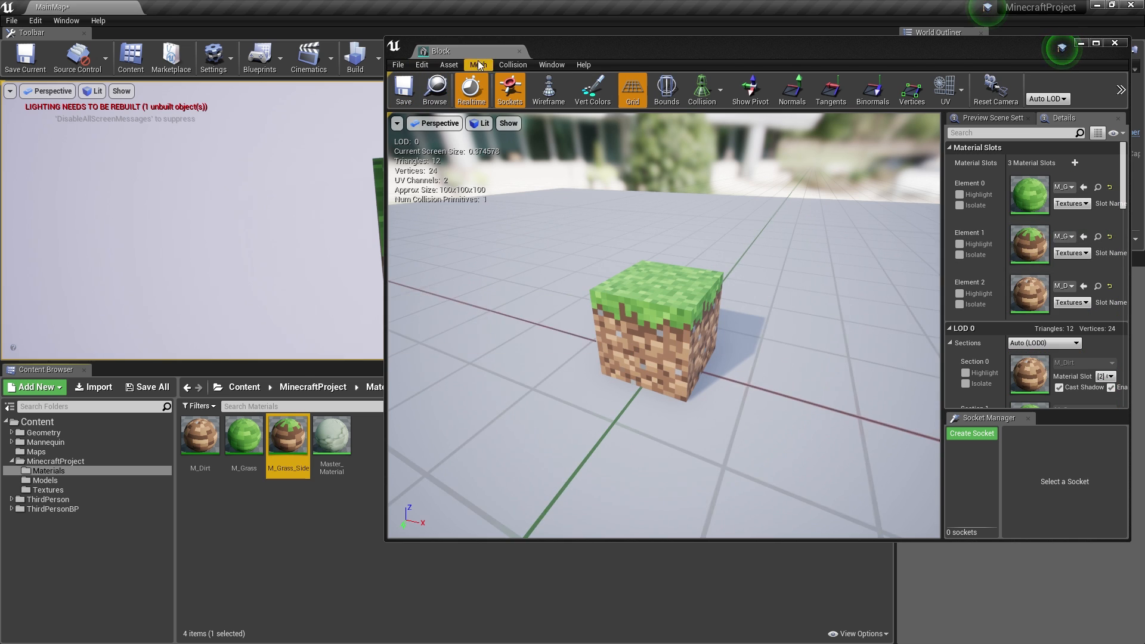
left_click(519, 52)
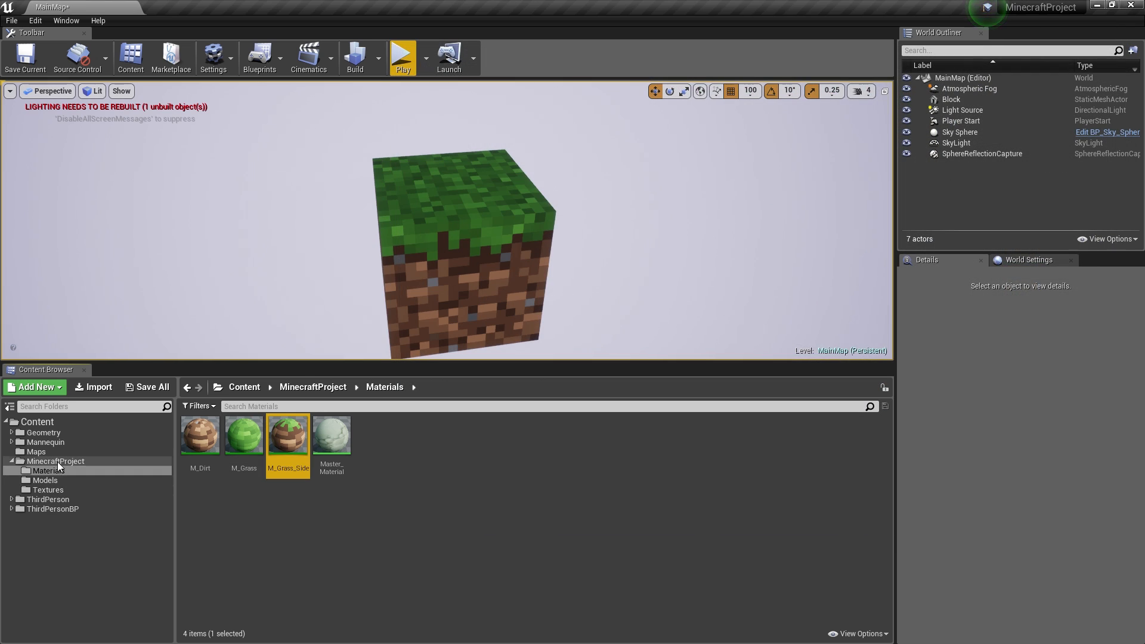
- Place a second Block from the Models folder next to the first
left_click(47, 481)
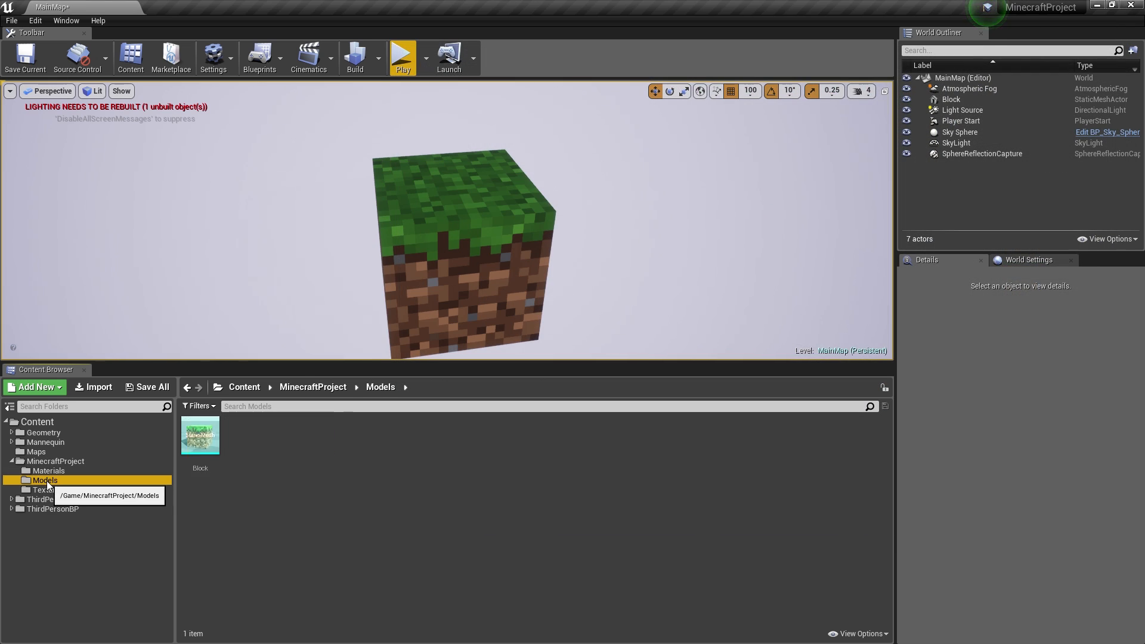
left_click_drag(200, 435, 487, 345)
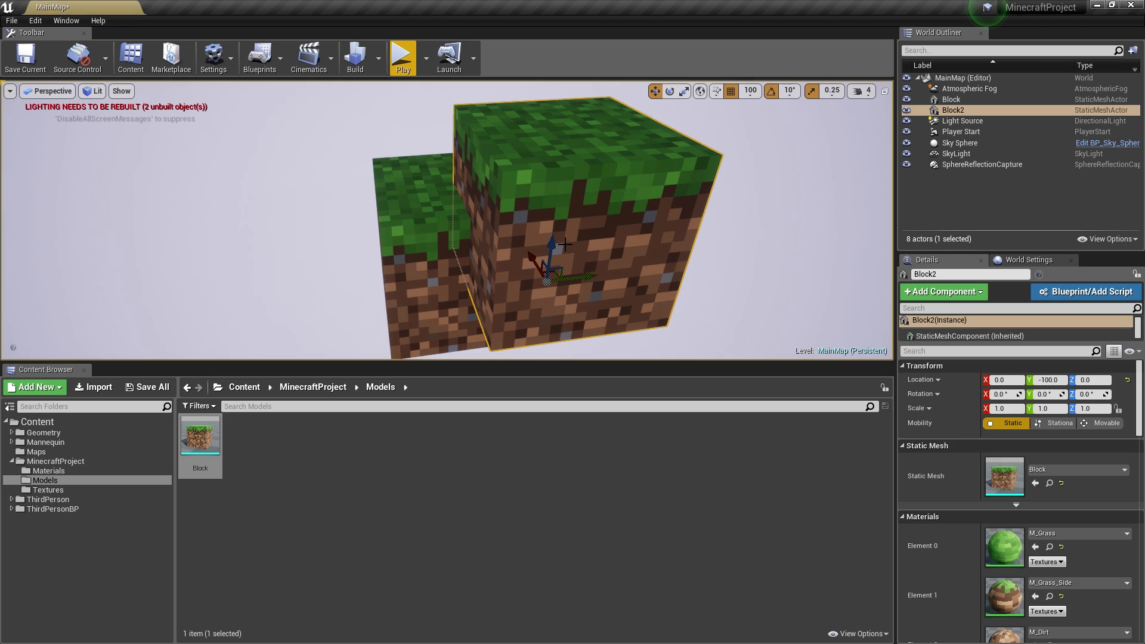
mouse_move(553, 292)
left_mouse_down()
mouse_move(540, 329)
mouse_move(551, 306)
left_mouse_up()
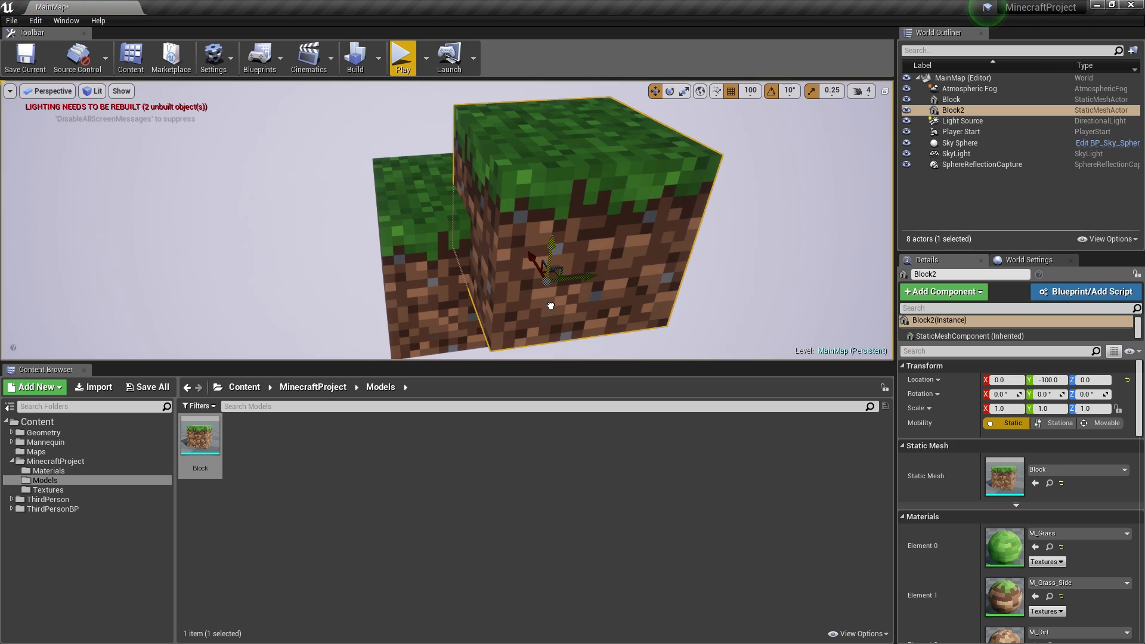
key("s")
right_click_drag(554, 274, 615, 264)
key("w")
key("a")
key("a")
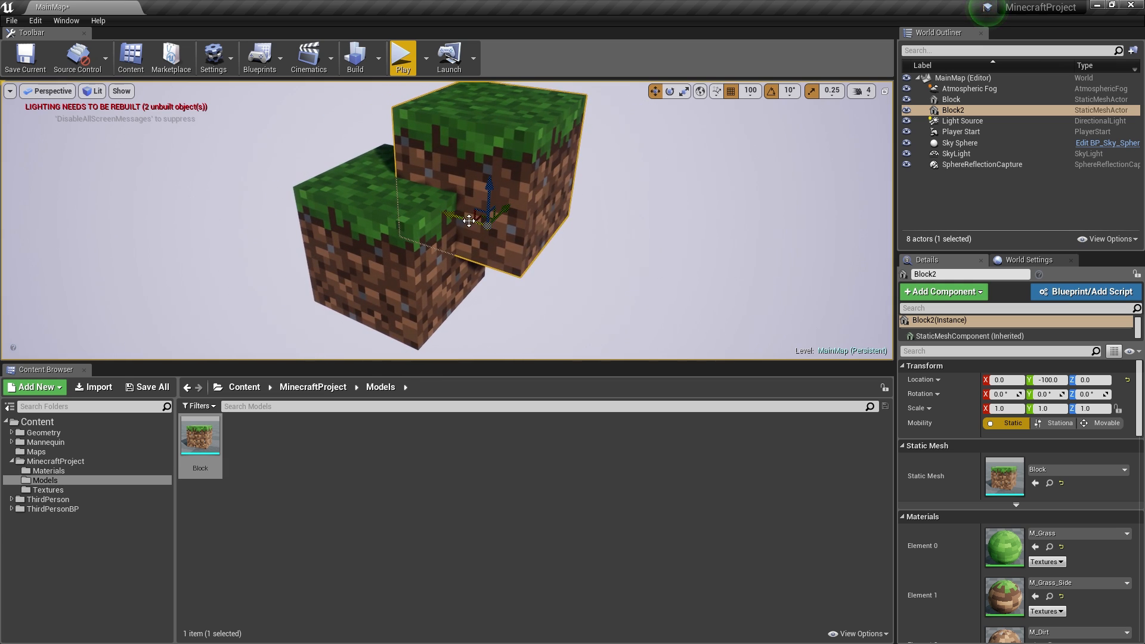
left_click_drag(420, 239, 394, 237)
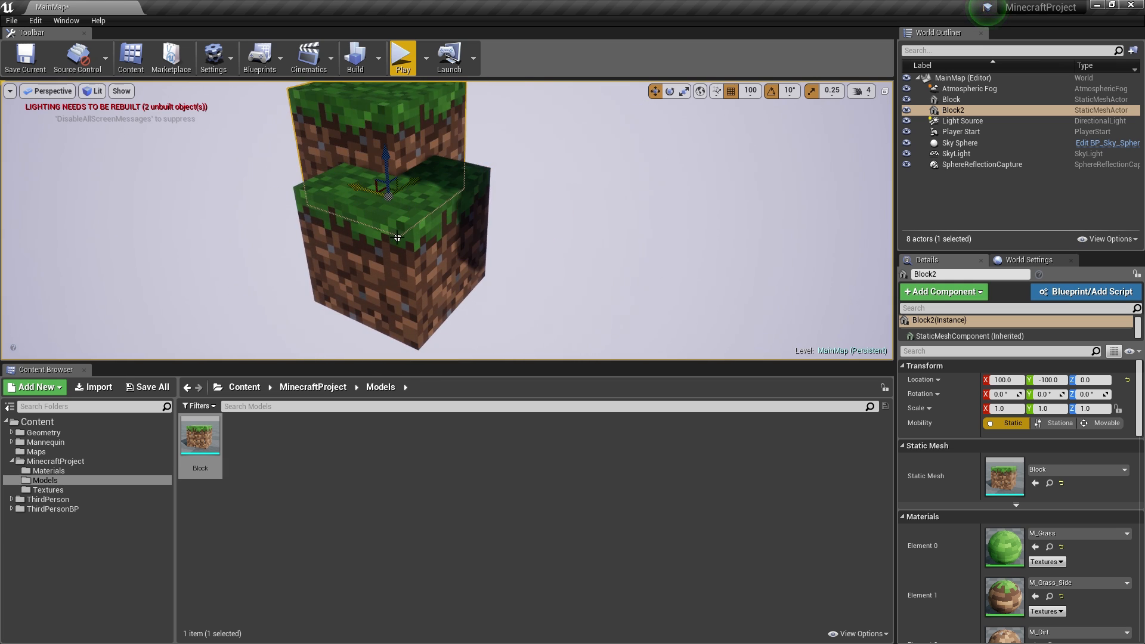
key("d")
right_click_drag(394, 237, 325, 233)
- With grid snap 50, move Block2 to X 50, Z -50 and Y -50
left_click(751, 90)
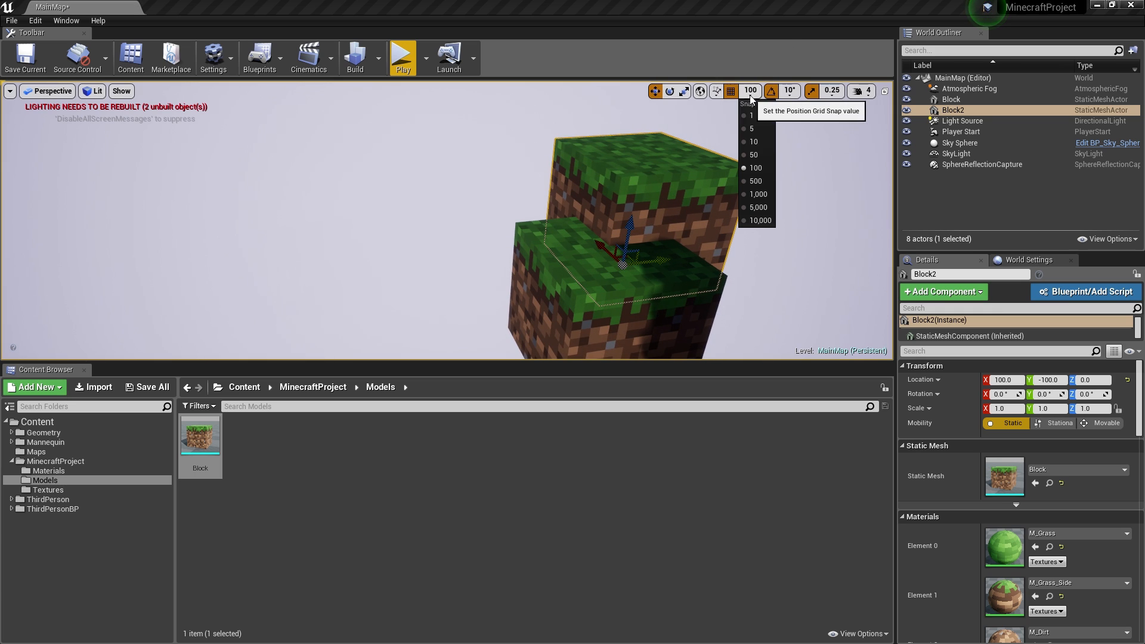
left_click(763, 156)
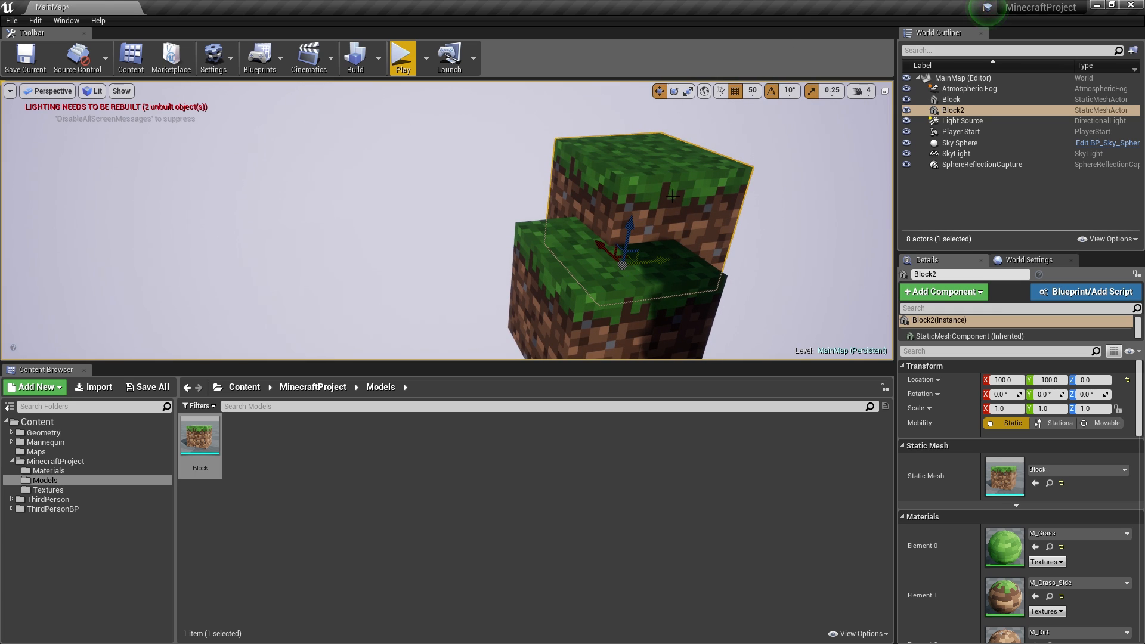
left_click_drag(600, 250, 662, 297)
mouse_move(662, 296)
right_mouse_down()
mouse_move(655, 311)
mouse_move(680, 300)
right_mouse_up()
left_click_drag(638, 276, 703, 276)
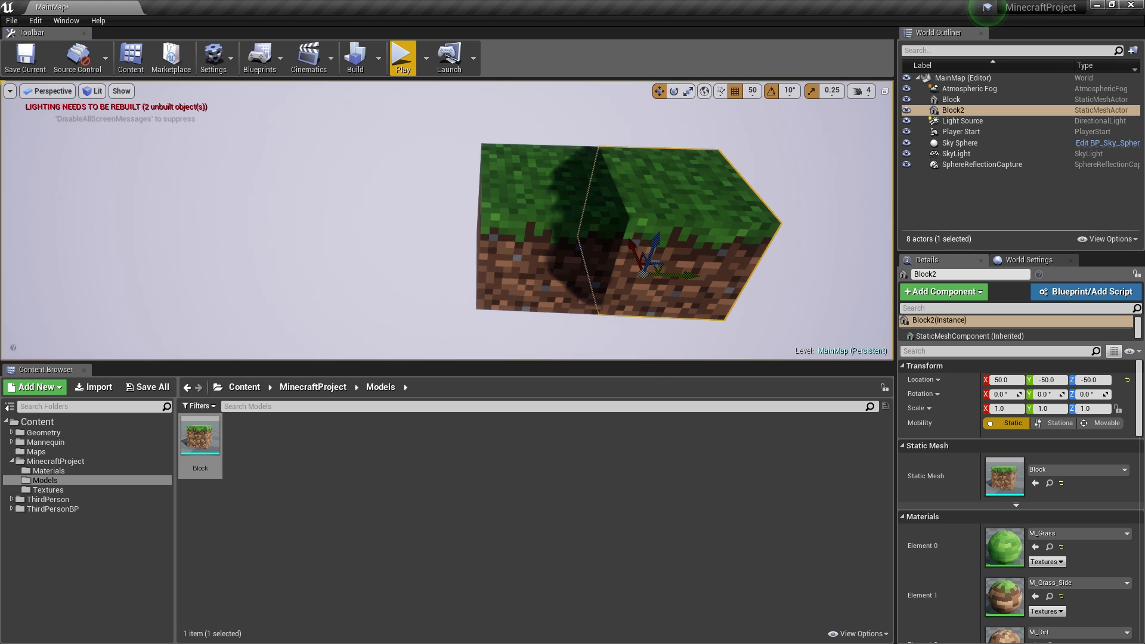
- Set grid snap to 100 and move the second block flush against the first
left_click(541, 304)
left_click(656, 208)
left_click(752, 91)
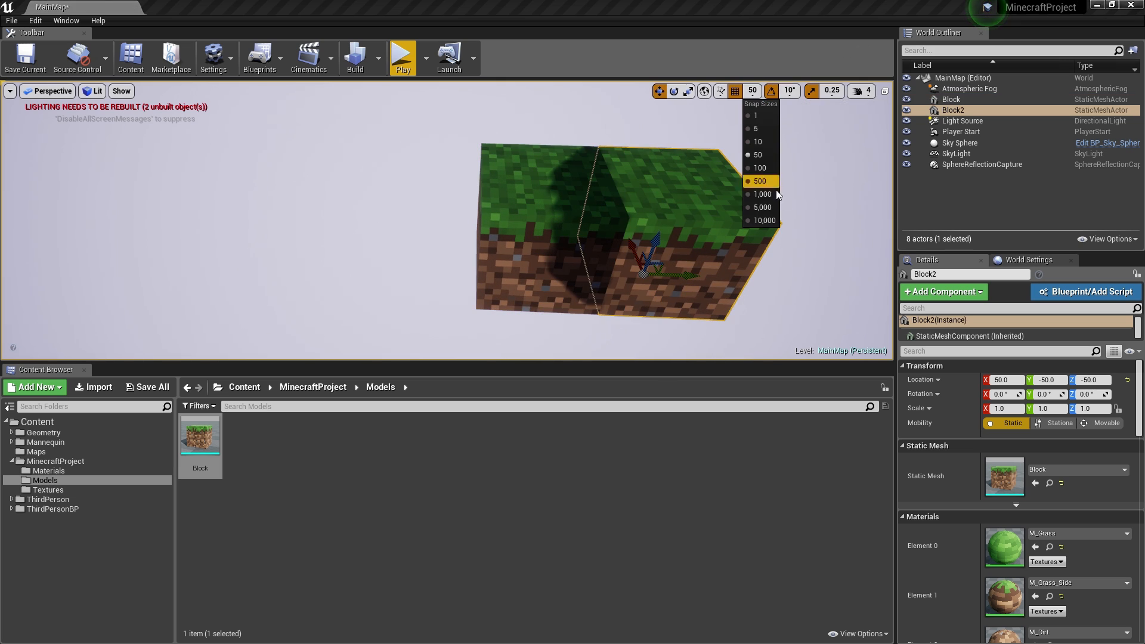
left_click(761, 168)
right_click_drag(644, 239, 677, 242)
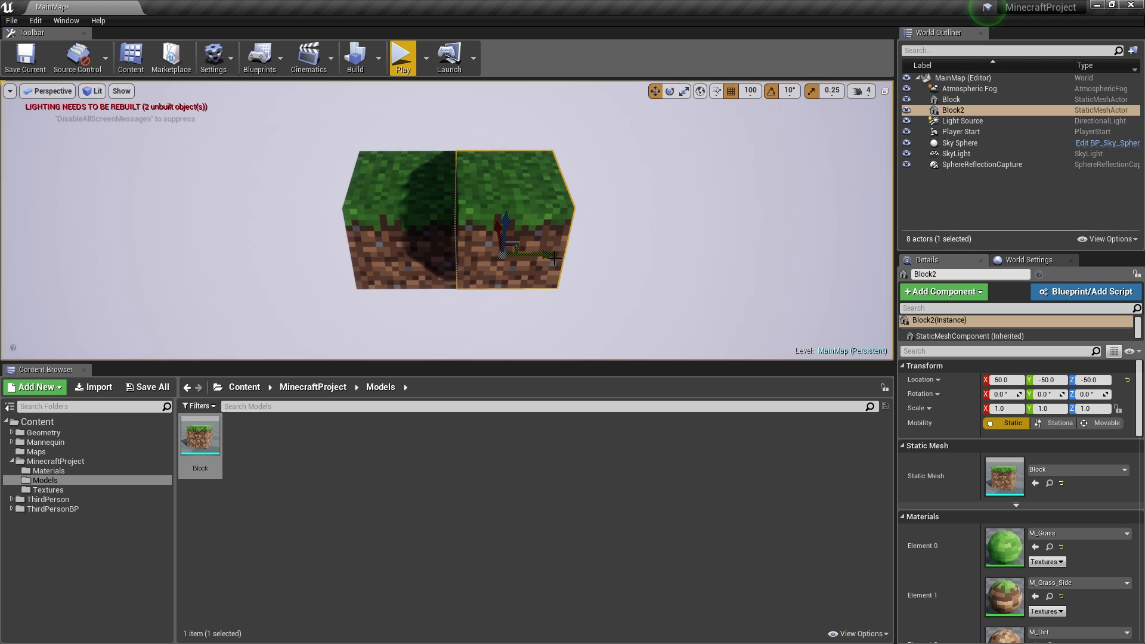
left_click_drag(540, 255, 730, 258, "shift")
- Select the row of four blocks and Alt-drag copies along X into six rows
left_click(608, 237, "ctrl")
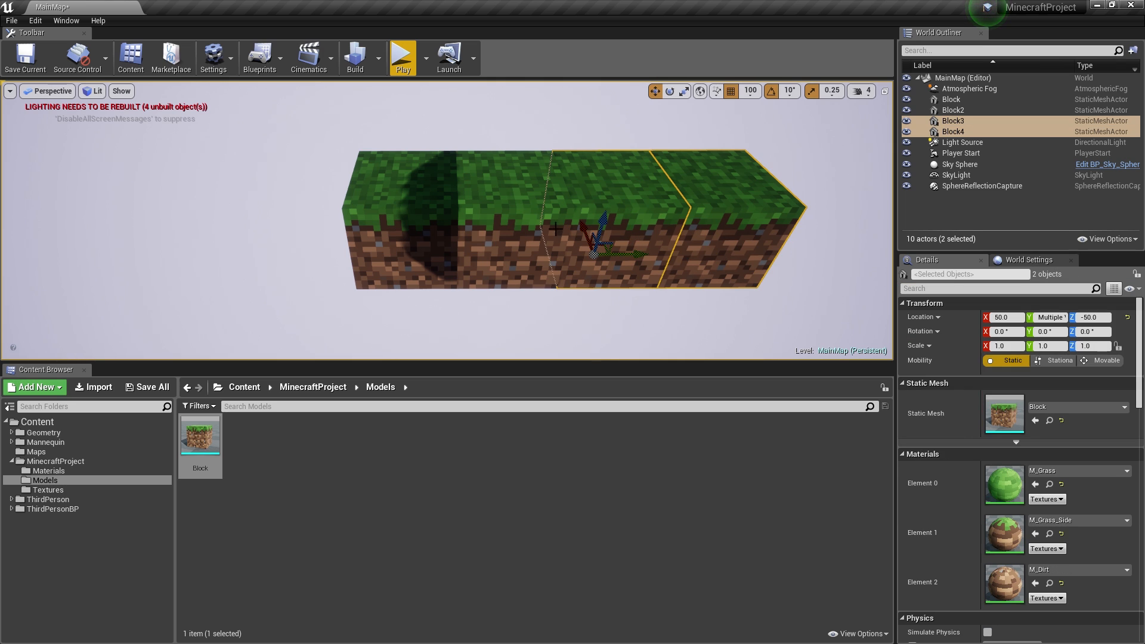
left_click(507, 230, "ctrl")
left_click(410, 220, "ctrl")
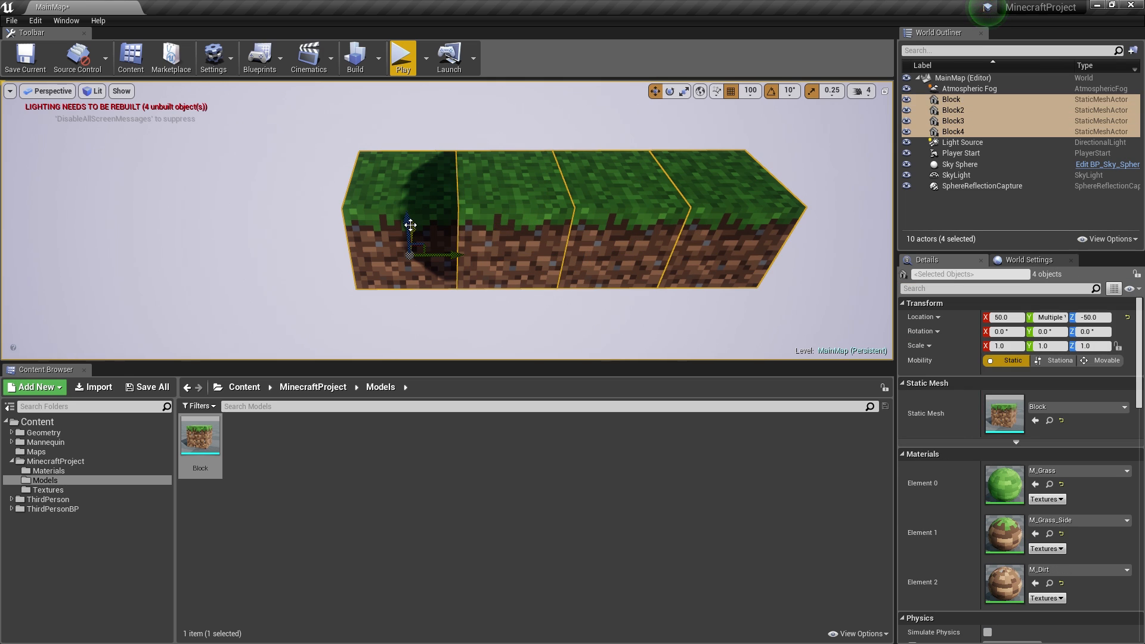
left_click_drag(404, 248, 404, 288, "alt")
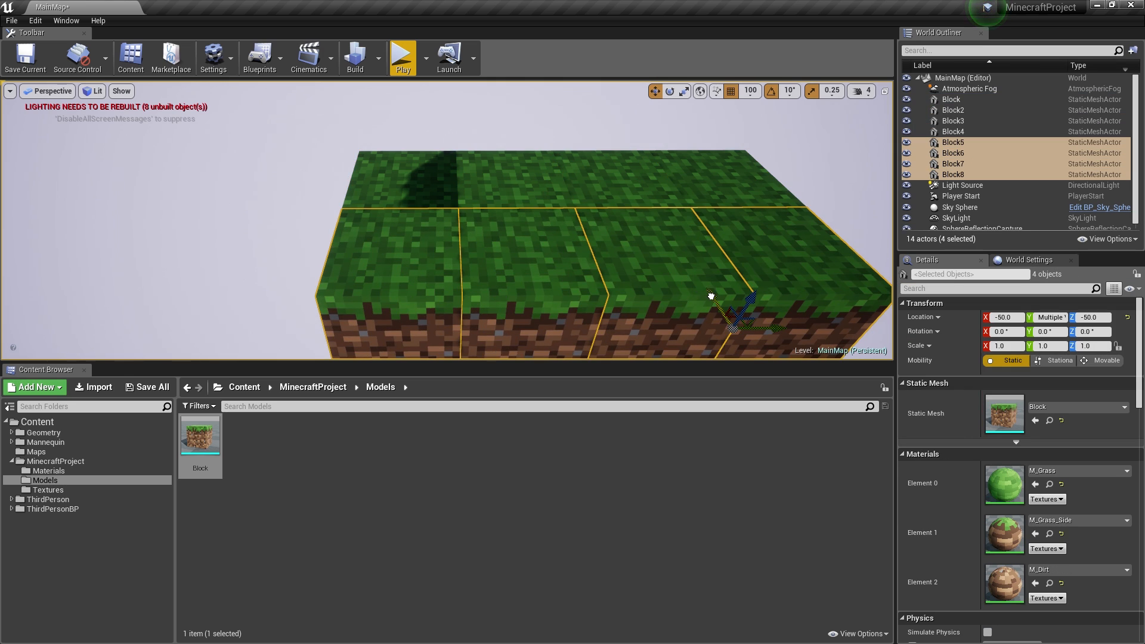
left_click_drag(711, 296, 729, 340, "alt")
mouse_move(672, 245)
right_mouse_down()
mouse_move(698, 251)
mouse_move(672, 246)
right_mouse_up()
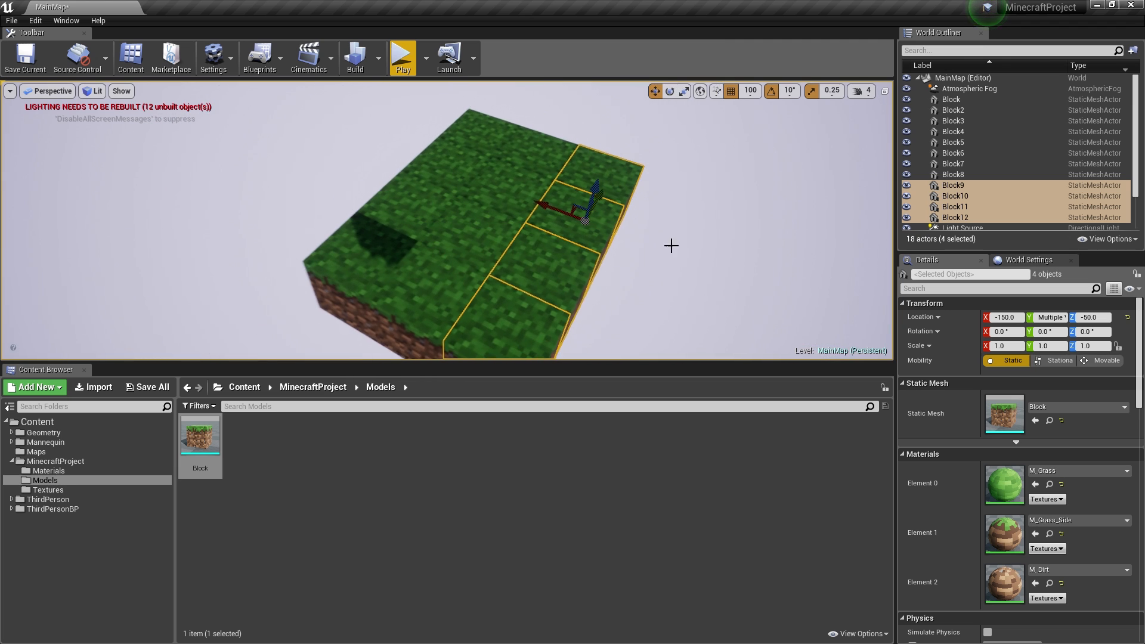
left_click_drag(546, 213, 754, 278, "alt")
right_click_drag(754, 278, 749, 235)
- Select the six edge blocks and copy them along Y to widen the platform to 6×6
left_click(526, 160)
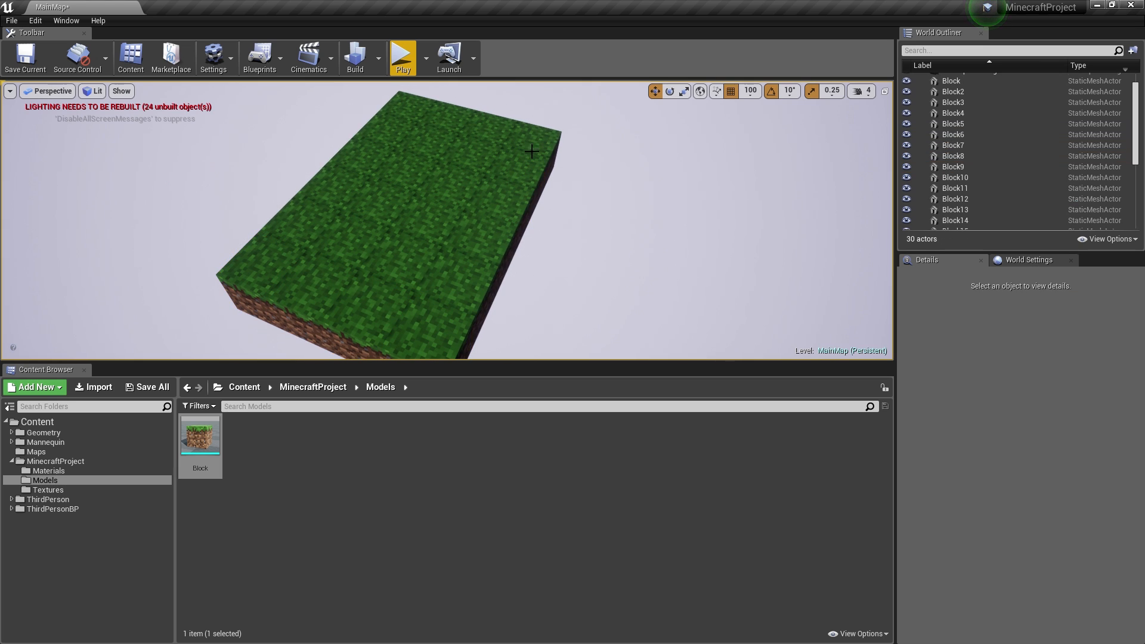
left_click(512, 176, "ctrl")
left_click(493, 209, "ctrl")
left_click(473, 251, "ctrl")
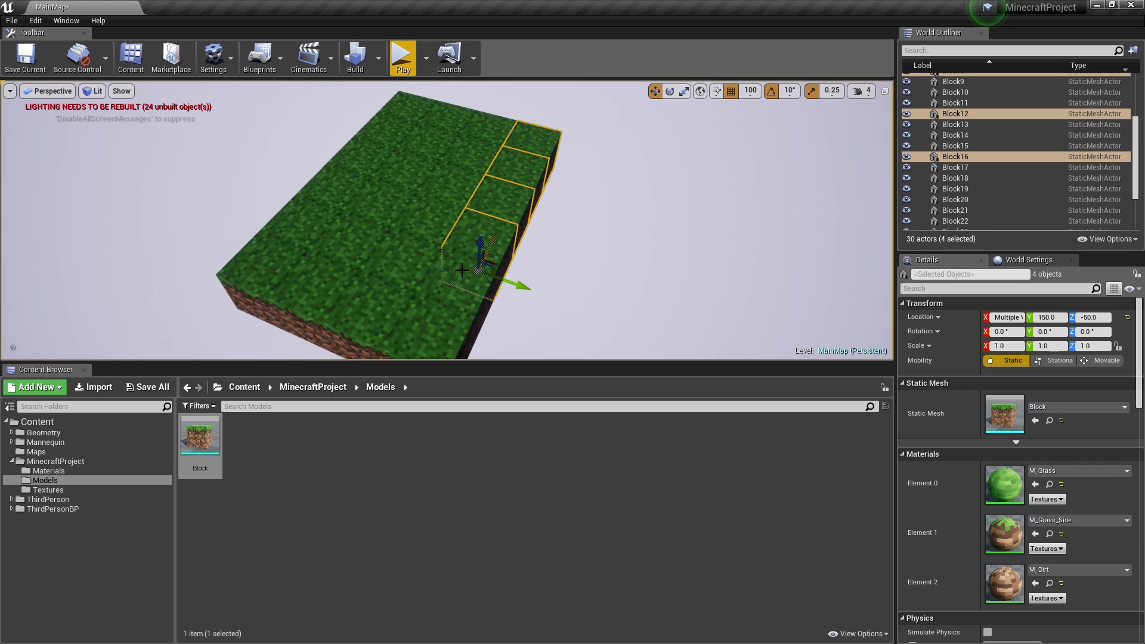
left_click(438, 320, "ctrl")
left_click(438, 321, "ctrl")
right_click_drag(549, 251, 518, 315)
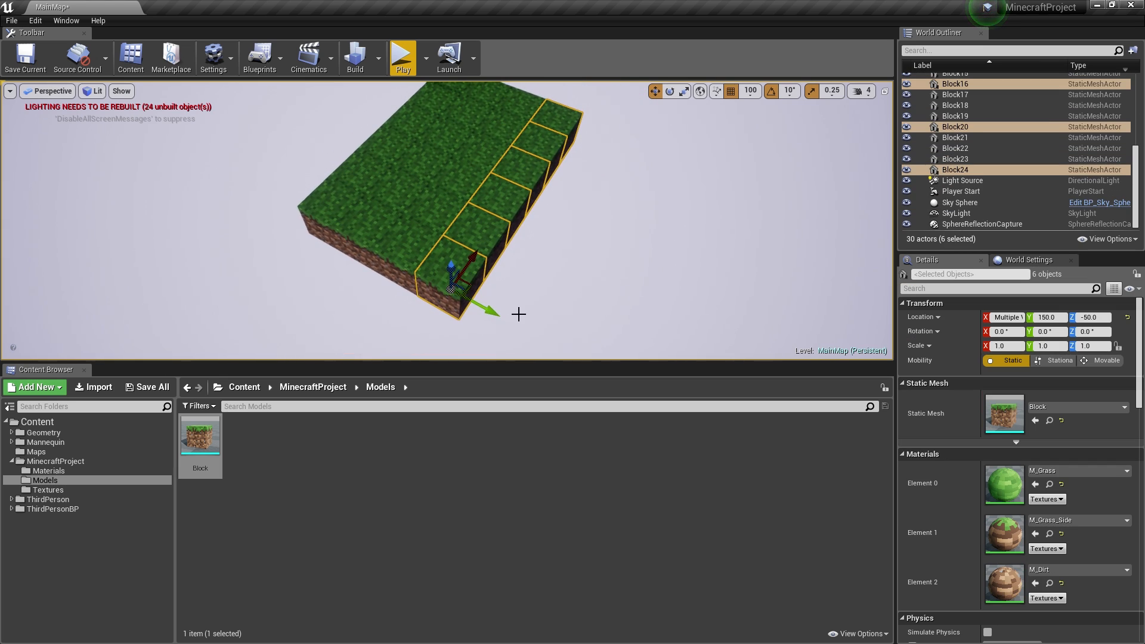
left_click_drag(507, 321, 569, 347, "alt")
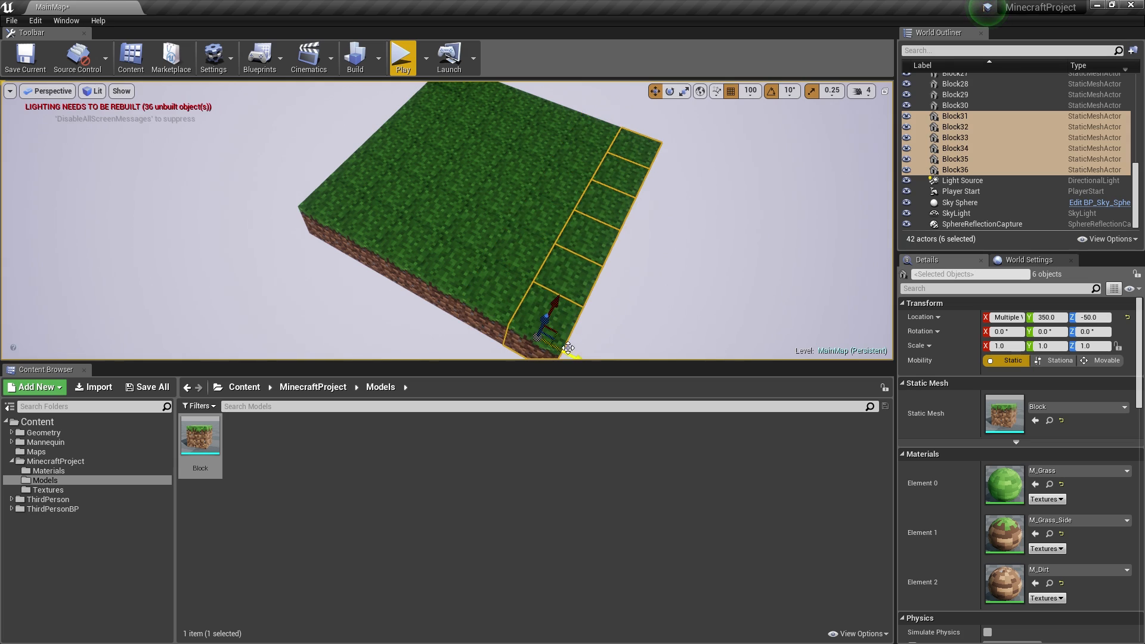
key("a")
right_click_drag(569, 347, 674, 287)
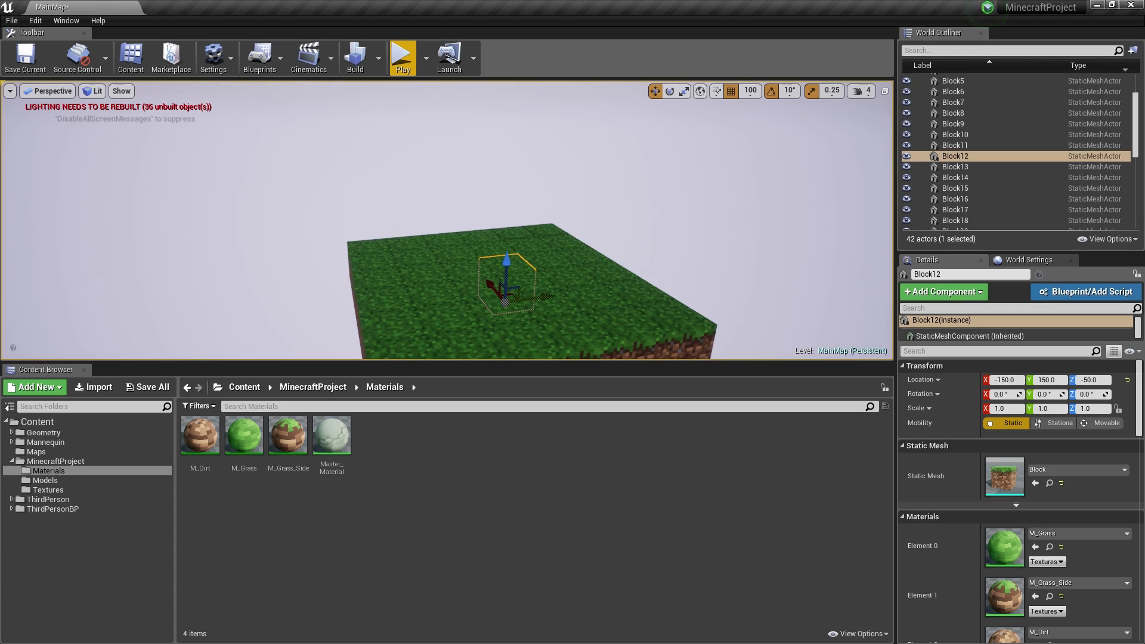
key("w")
right_click_drag(447, 239, 446, 286)
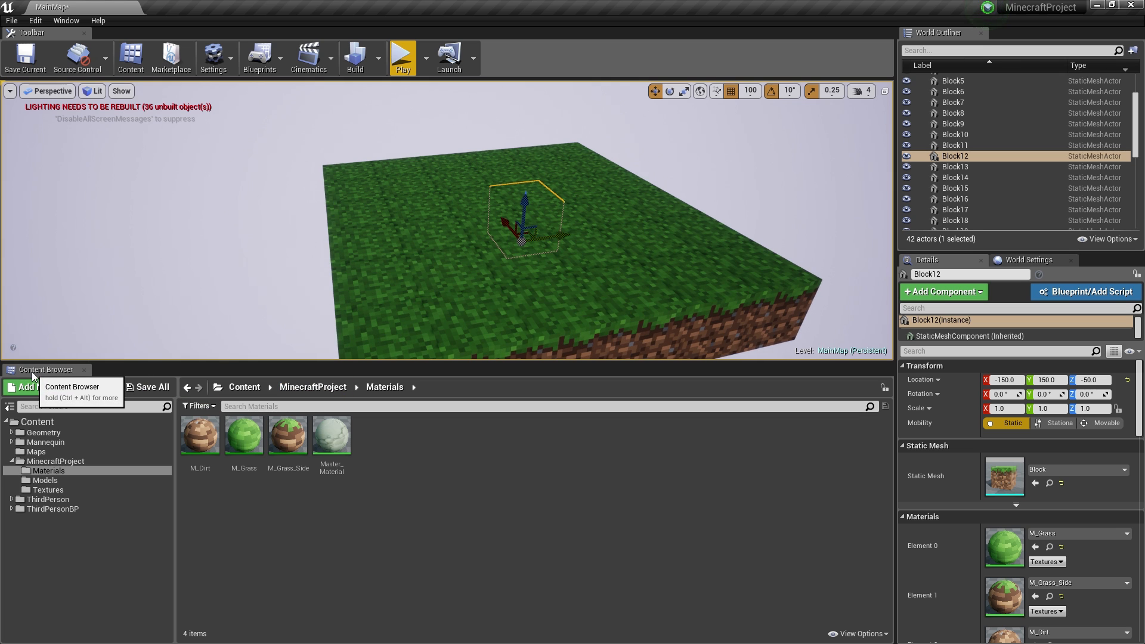
- Close the Content Browser and fly toward the platform in game view
left_click(84, 370)
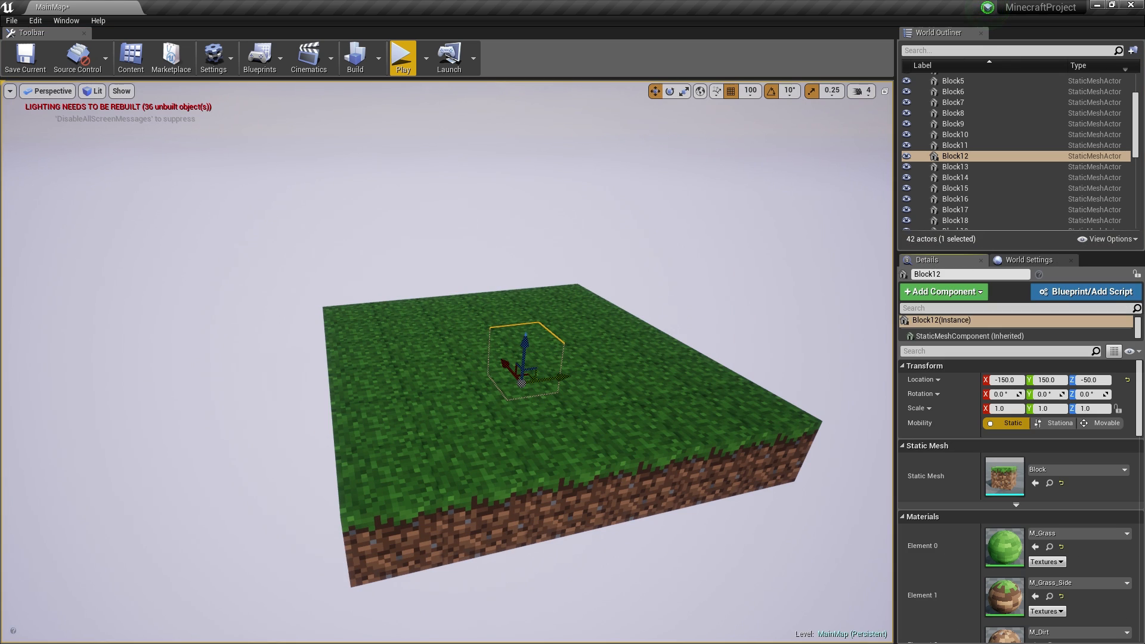
mouse_move(589, 318)
right_mouse_down()
mouse_move(620, 358)
mouse_move(589, 317)
right_mouse_up()
key("w")
key("g")
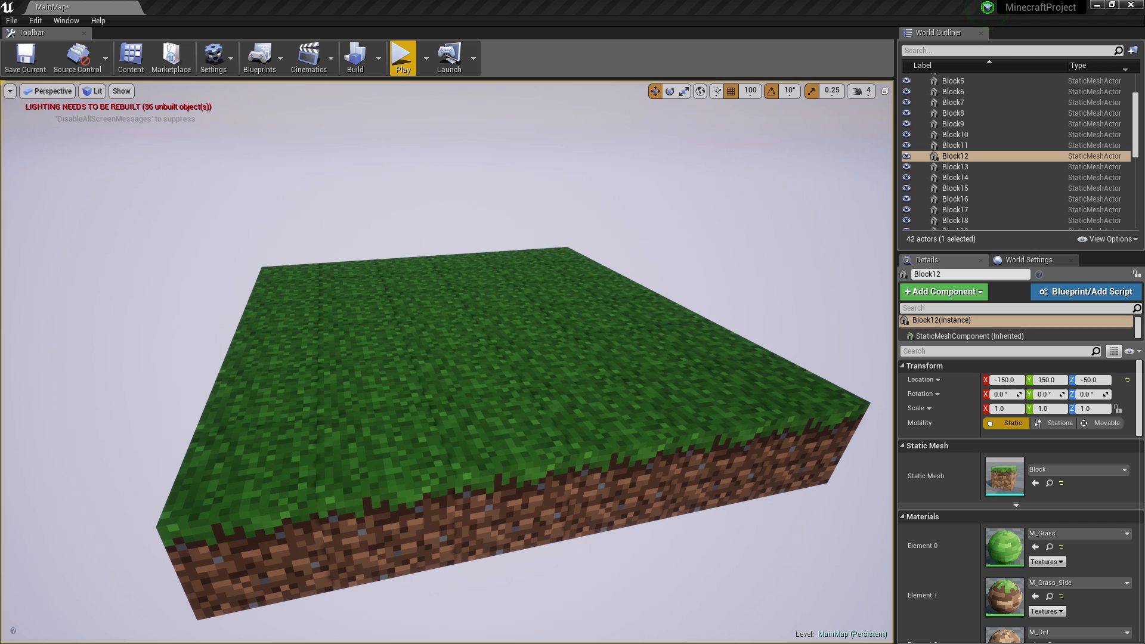
- With 50 grid snap, place a new grass block on the platform near its centre at X -50
left_click_drag(1004, 476, 459, 286)
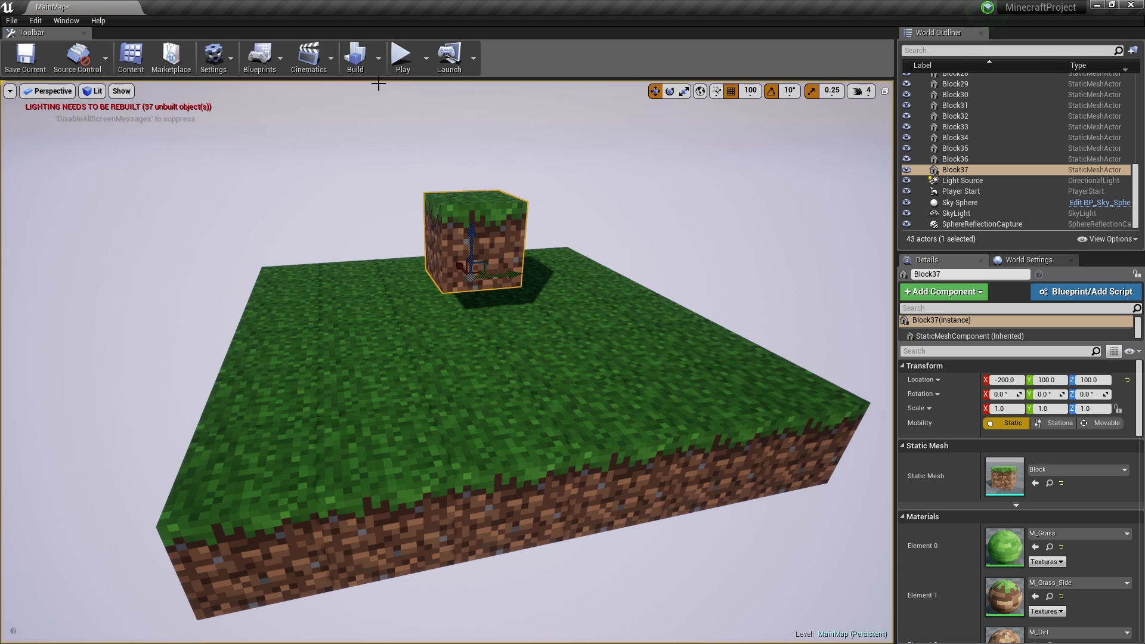
left_click(751, 92)
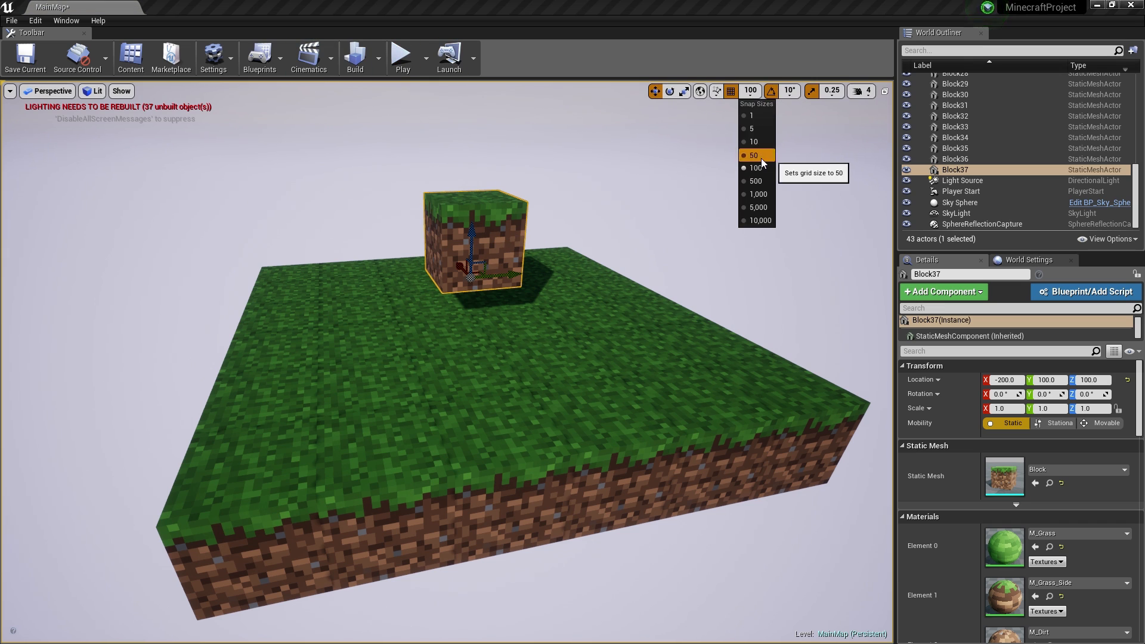
left_click(752, 155)
left_click_drag(471, 230, 467, 260)
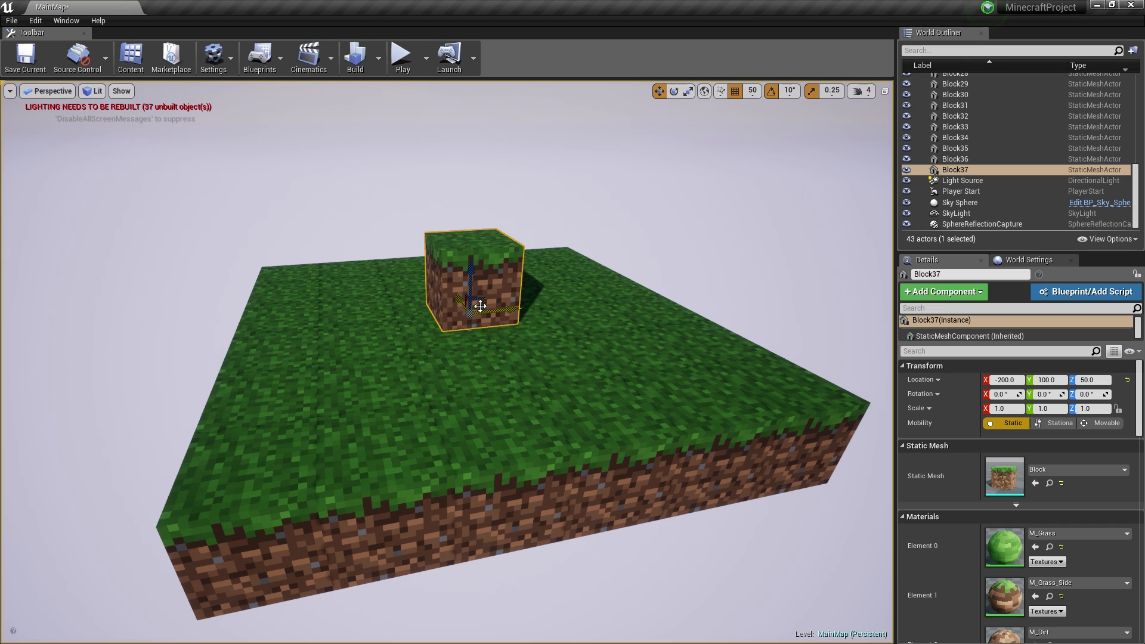
left_click_drag(461, 305, 361, 290)
key("f")
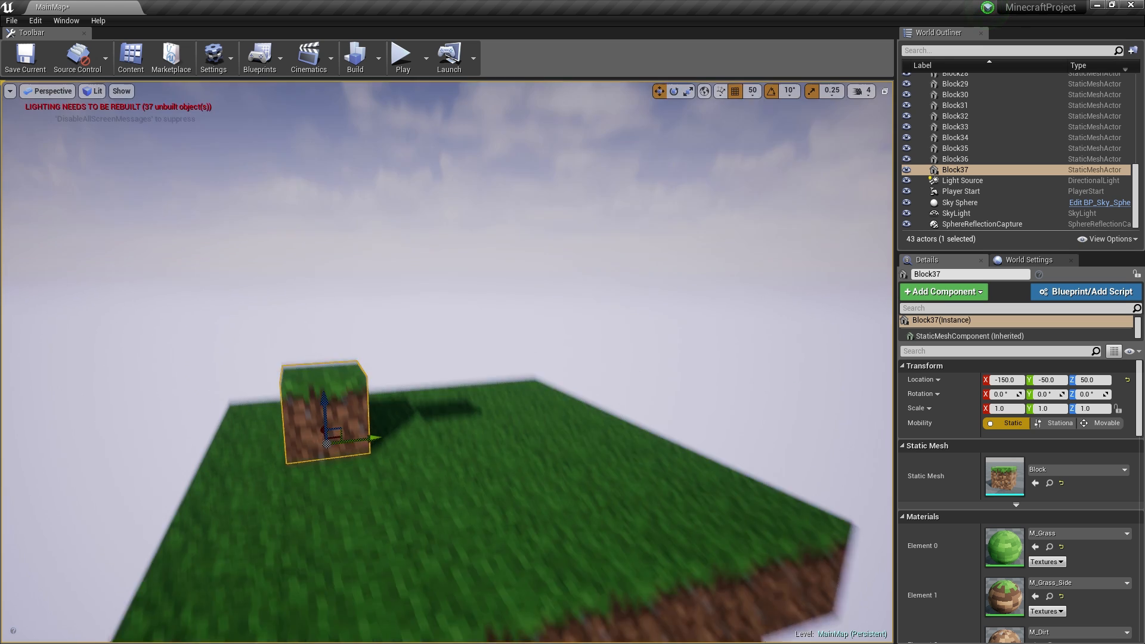
left_click_drag(483, 238, 399, 245, "alt")
- Set the grid snap back to 100
left_click(752, 91)
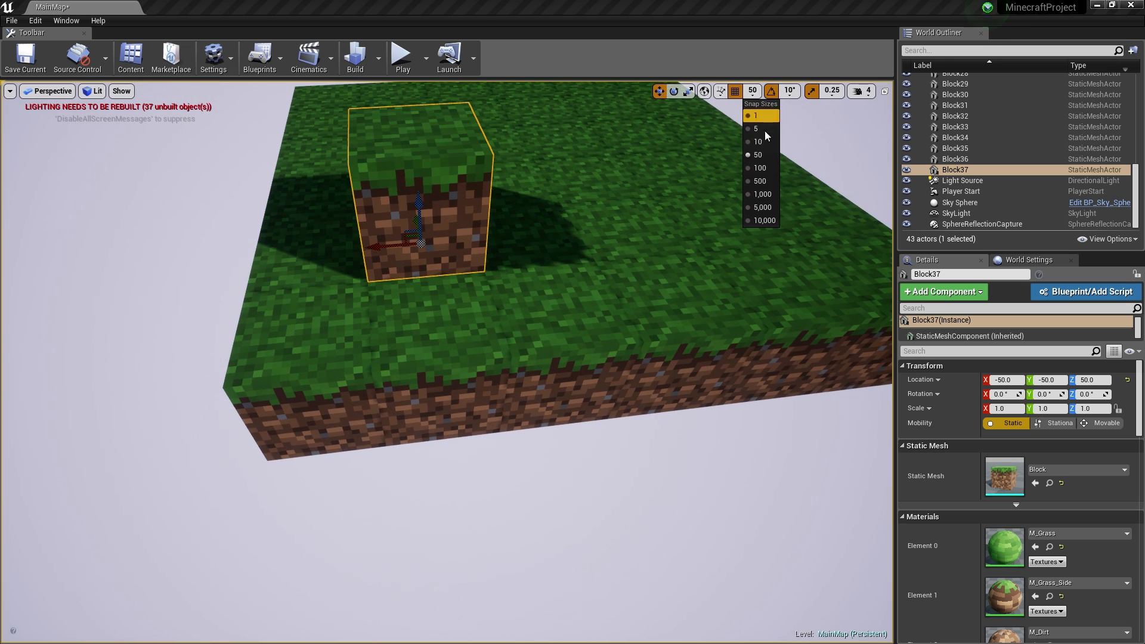
left_click(759, 169)
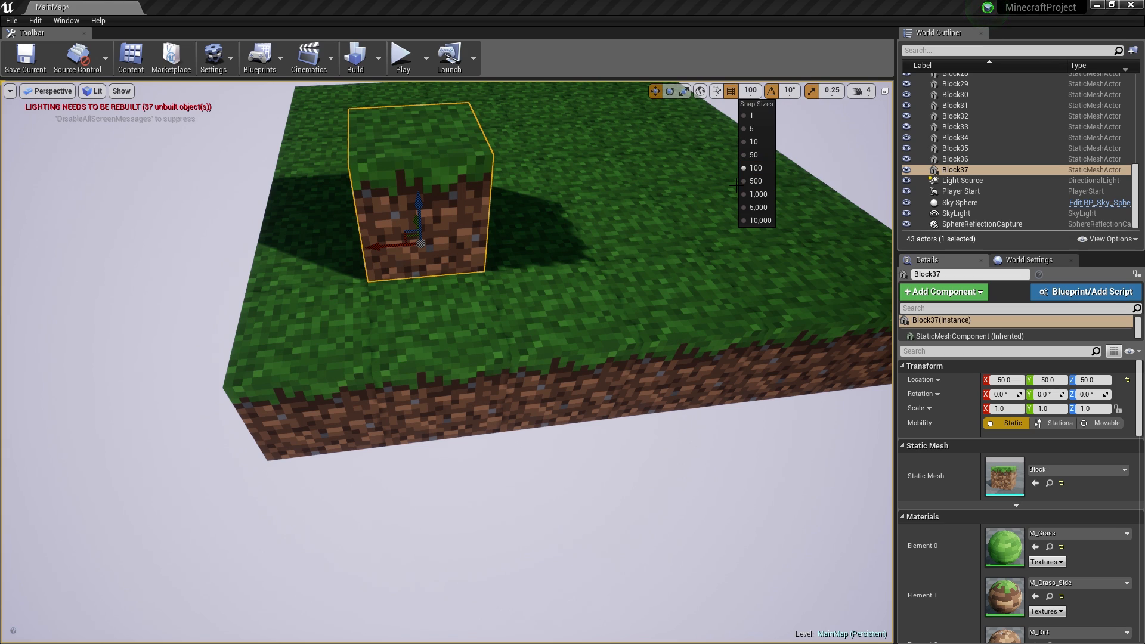
left_click(469, 193)
right_click_drag(498, 201, 498, 201)
- In Firefox, search Google Images for 'minecraft tree', preview an example-trees picture, then minimise
key("super")
left_click(90, 633)
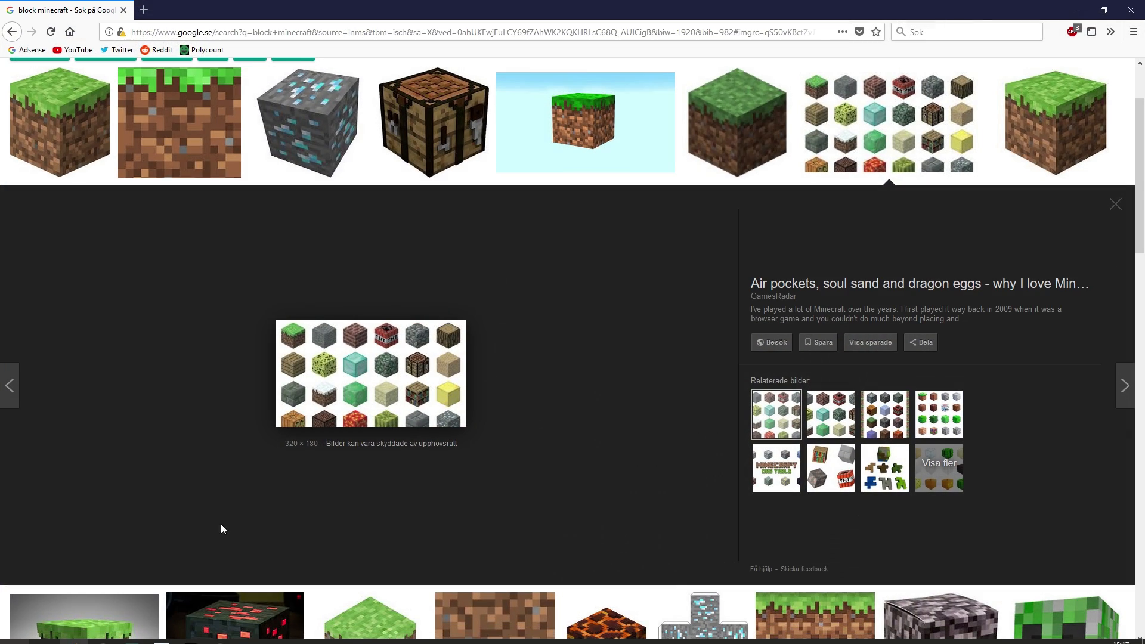
scroll(251, 90, "up", 3)
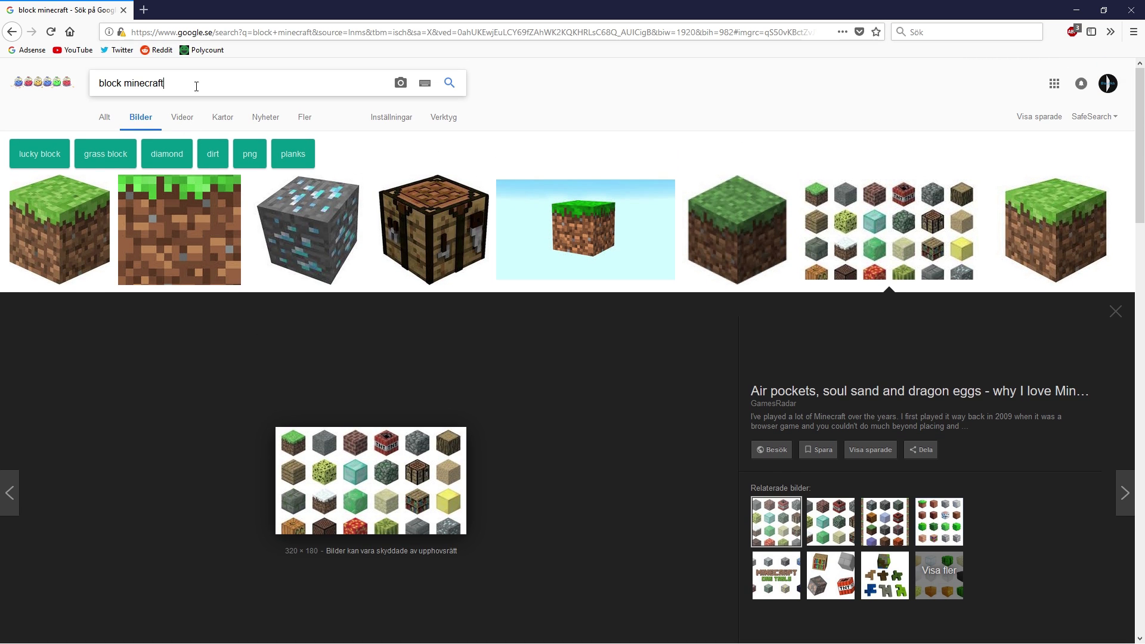
left_click(91, 90)
type("minecraft tree")
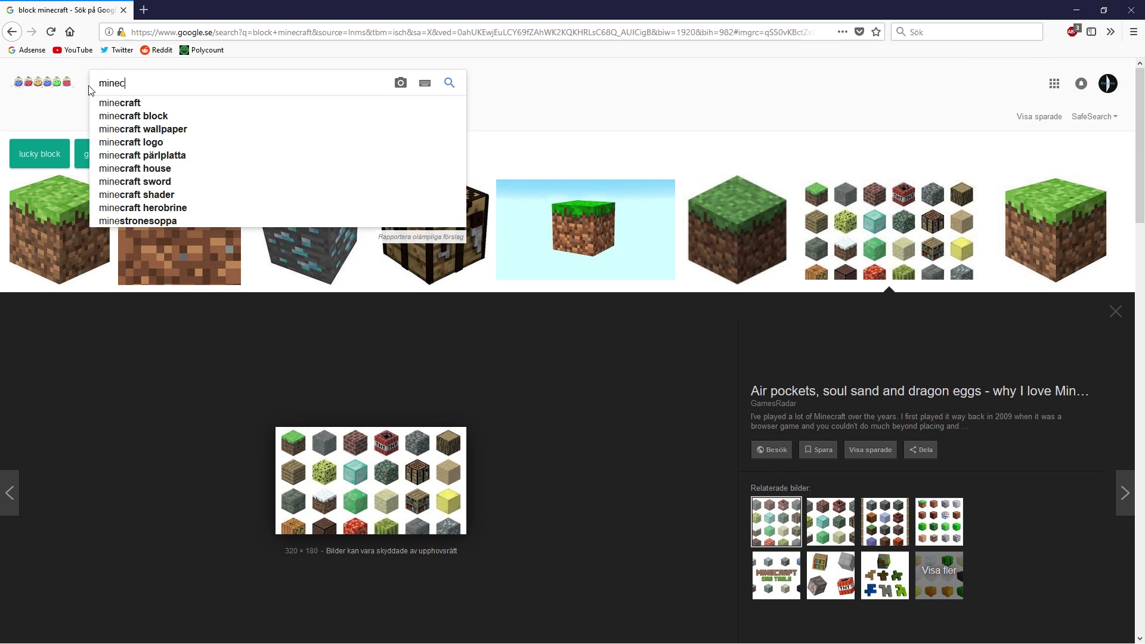
key("Return")
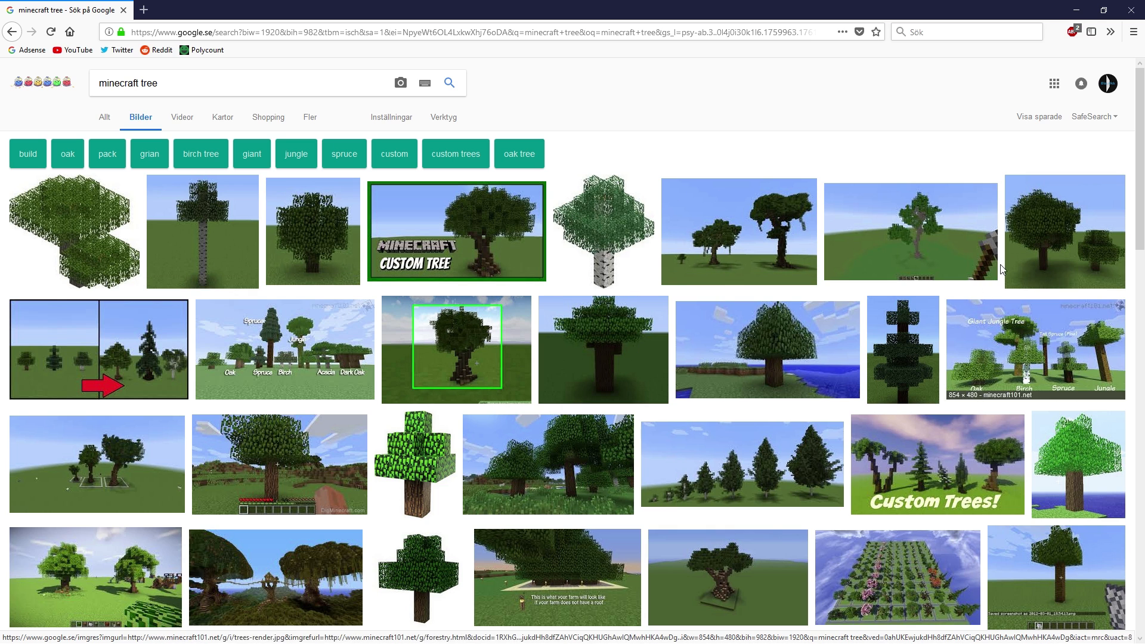
left_click(132, 371)
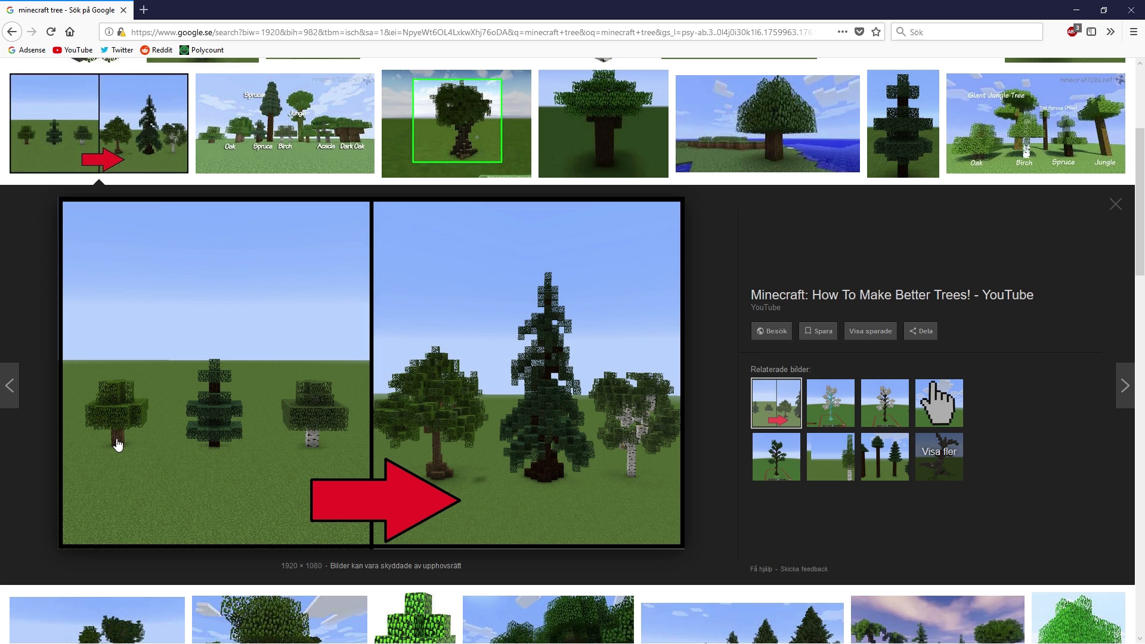
left_click(1084, 7)
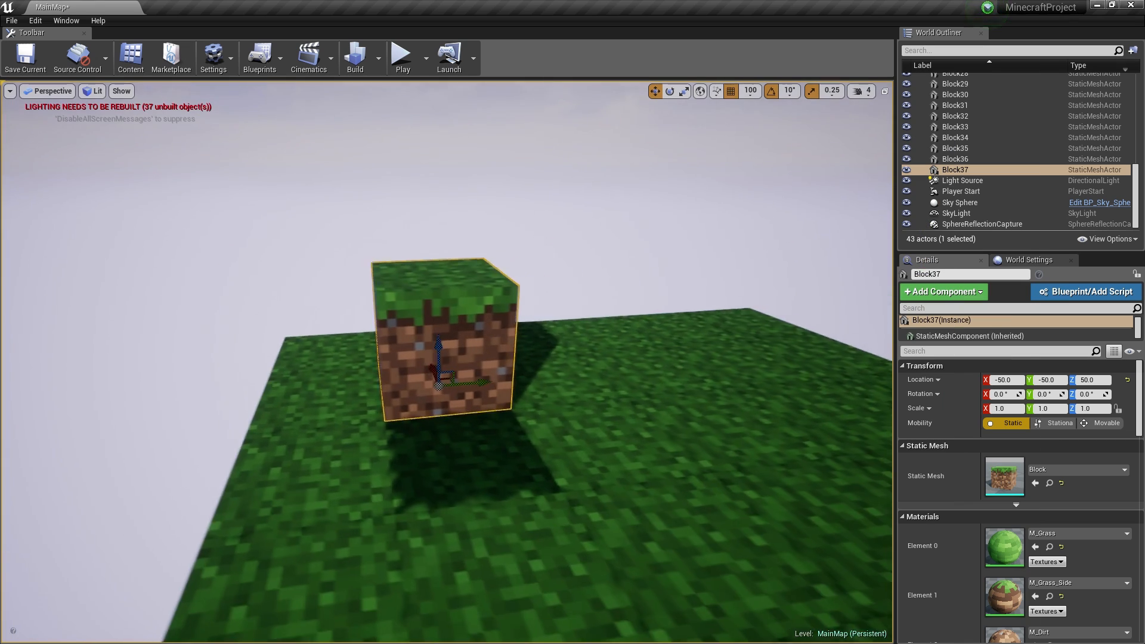
- Raise the grass block to Z 150 and Alt-drag a copy on top of it
mouse_move(535, 316)
right_mouse_down()
mouse_move(584, 358)
mouse_move(535, 316)
right_mouse_up()
left_click_drag(457, 336, 458, 418, "shift")
left_click_drag(457, 331, 454, 192, "alt")
key("s")
right_click_drag(494, 235, 494, 229)
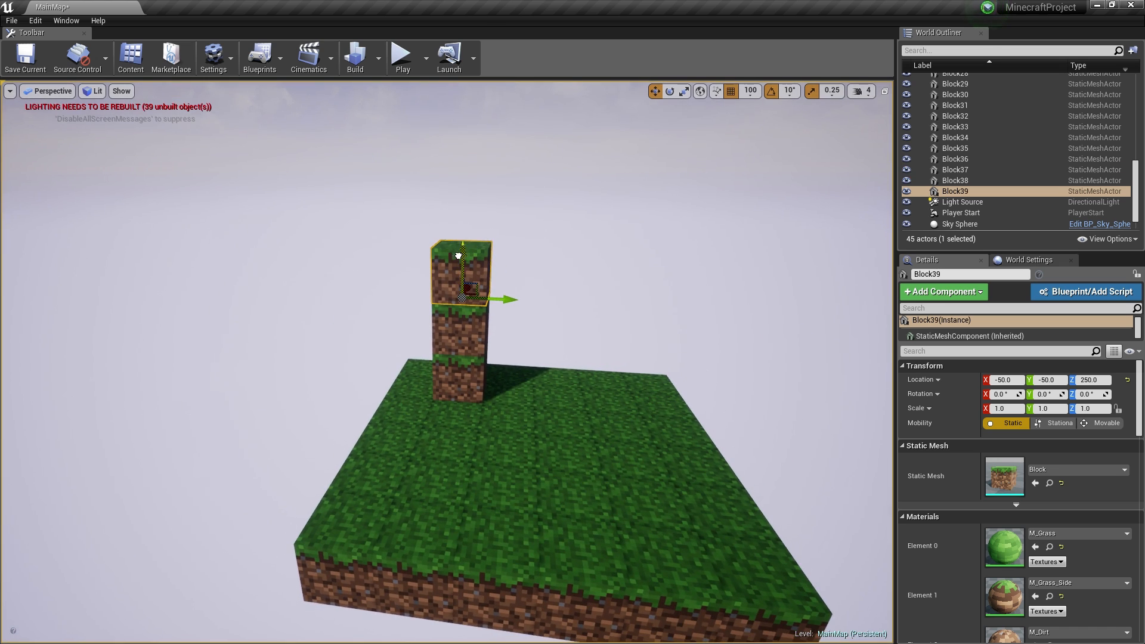
- Stack two more block copies at Z 350 and Z 450 to complete the five-block column
left_click_drag(459, 253, 464, 122, "alt")
key("s")
mouse_move(500, 192)
right_mouse_down()
mouse_move(514, 186)
mouse_move(478, 161)
mouse_move(498, 170)
right_mouse_up()
key("w")
right_click_drag(484, 260, 495, 261)
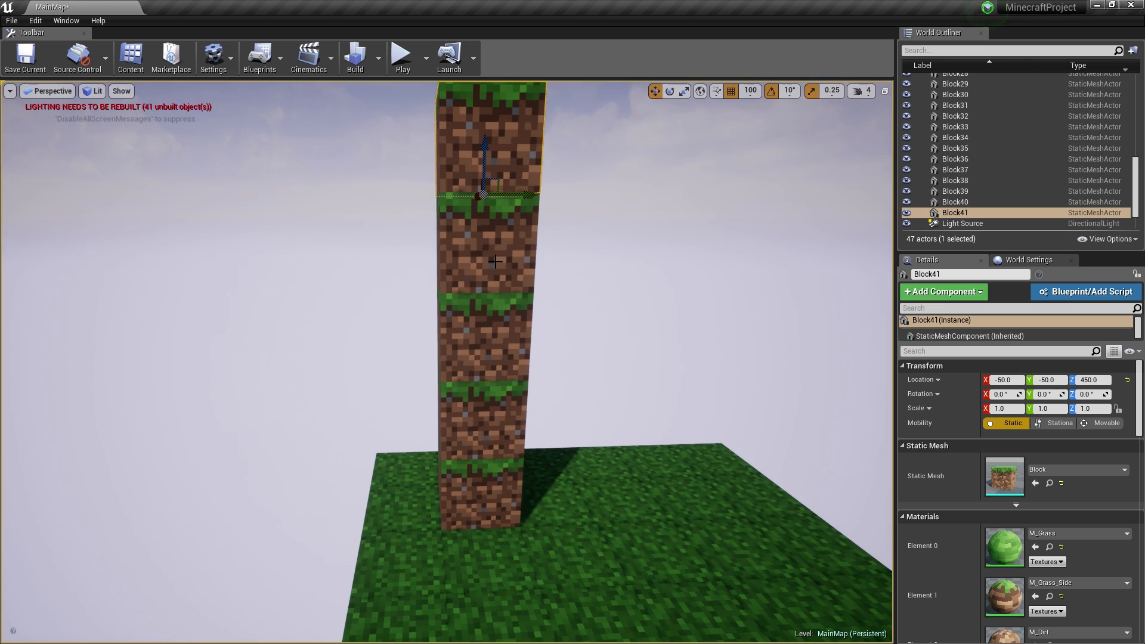
key("s")
right_click_drag(570, 288, 579, 283)
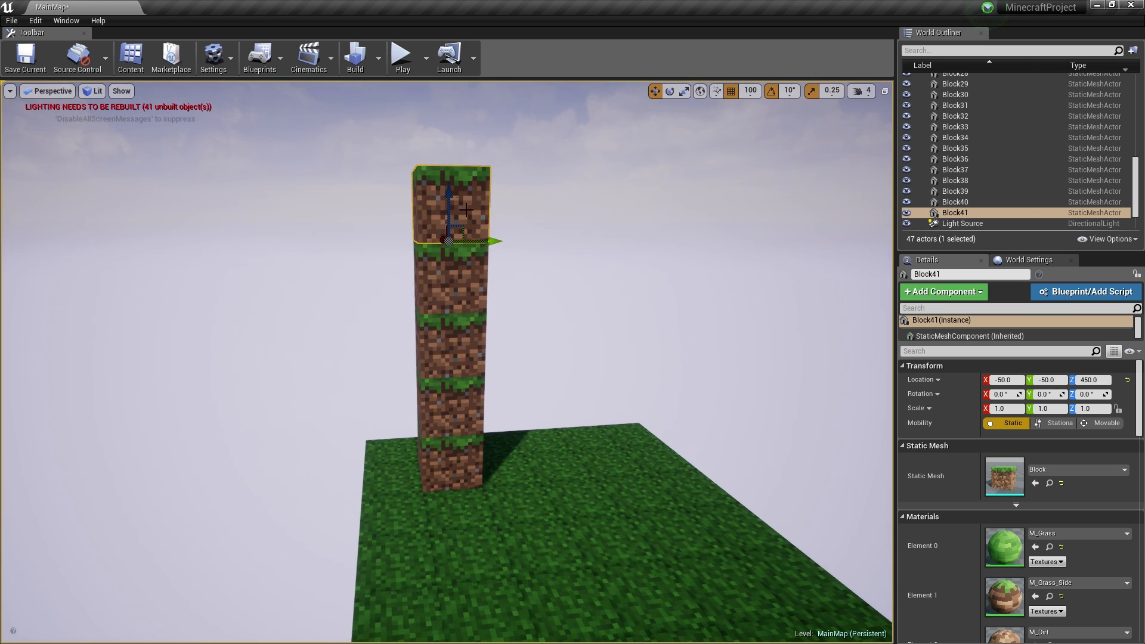
- Select Block40, Block39 and Block38 in the column
left_click(457, 285, "ctrl")
left_click(454, 346, "ctrl")
left_click(451, 406, "ctrl")
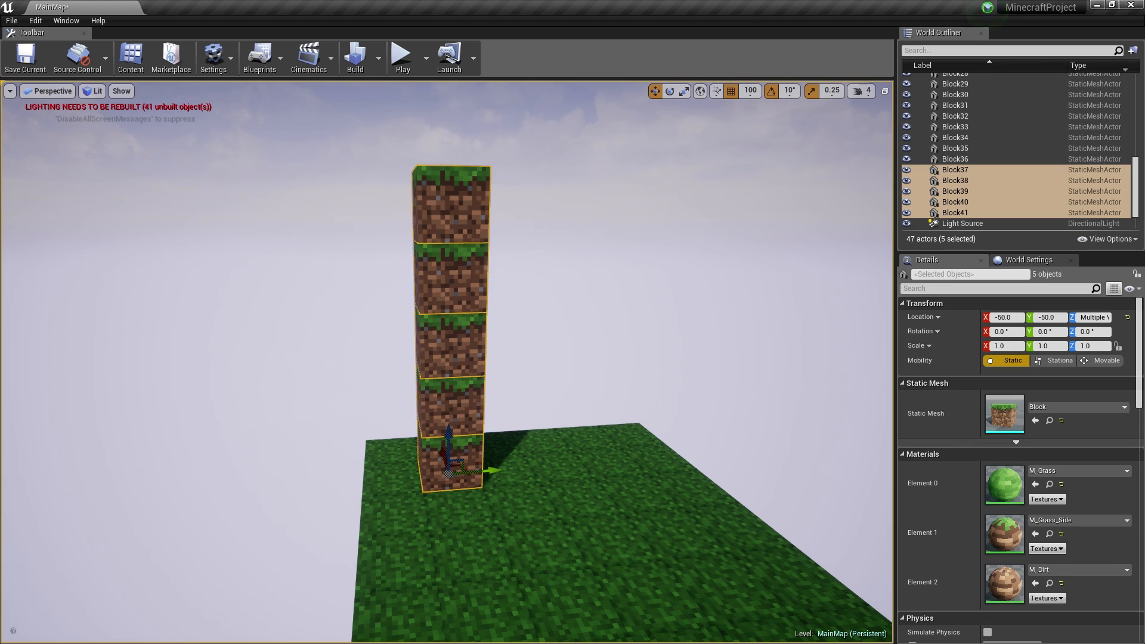
- Create two material instances of Master_Material in the Materials folder
key("ctrl+shift+f")
left_click(393, 232)
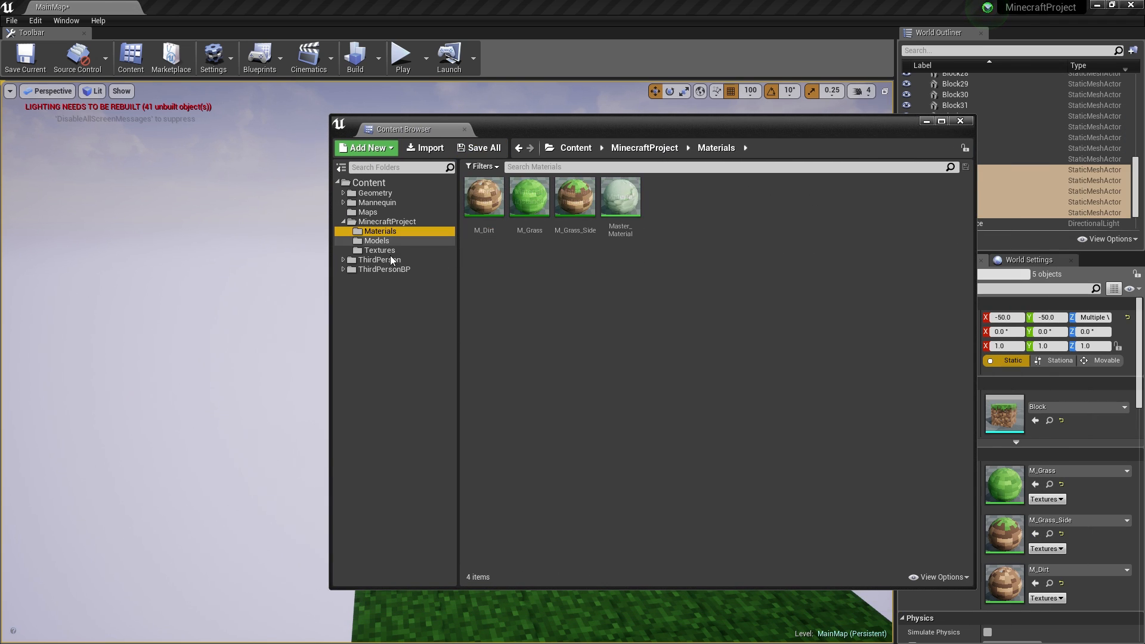
right_click(626, 199)
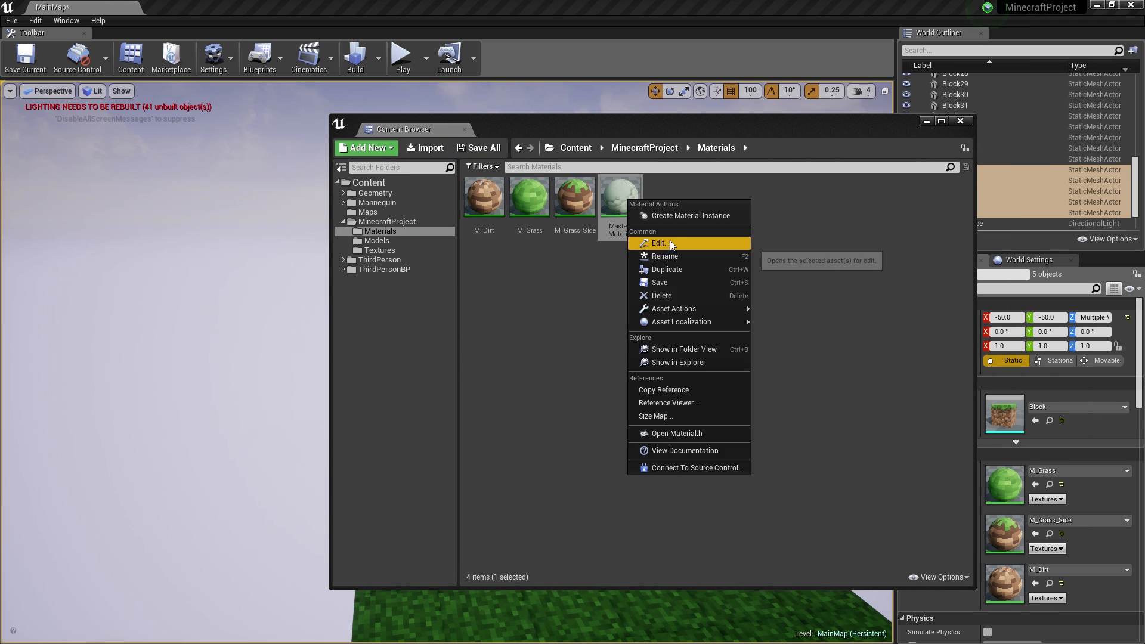
left_click(677, 219)
right_click(631, 201)
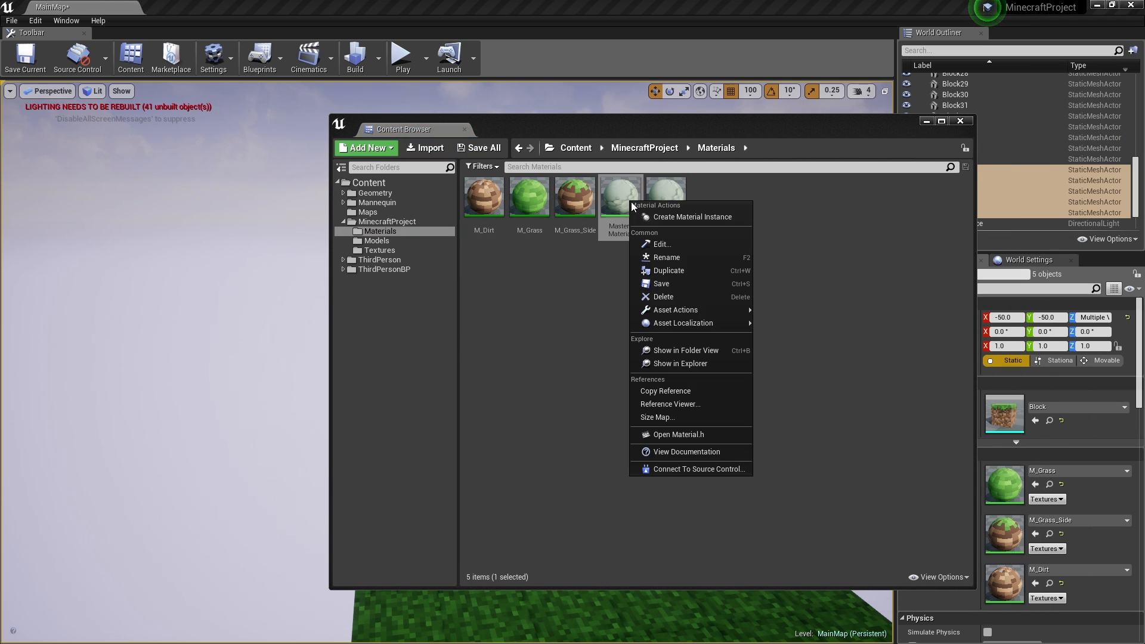
left_click(693, 217)
key("Escape")
- Rename the two new instances Wood_Side and Wood_Top
left_click(676, 191)
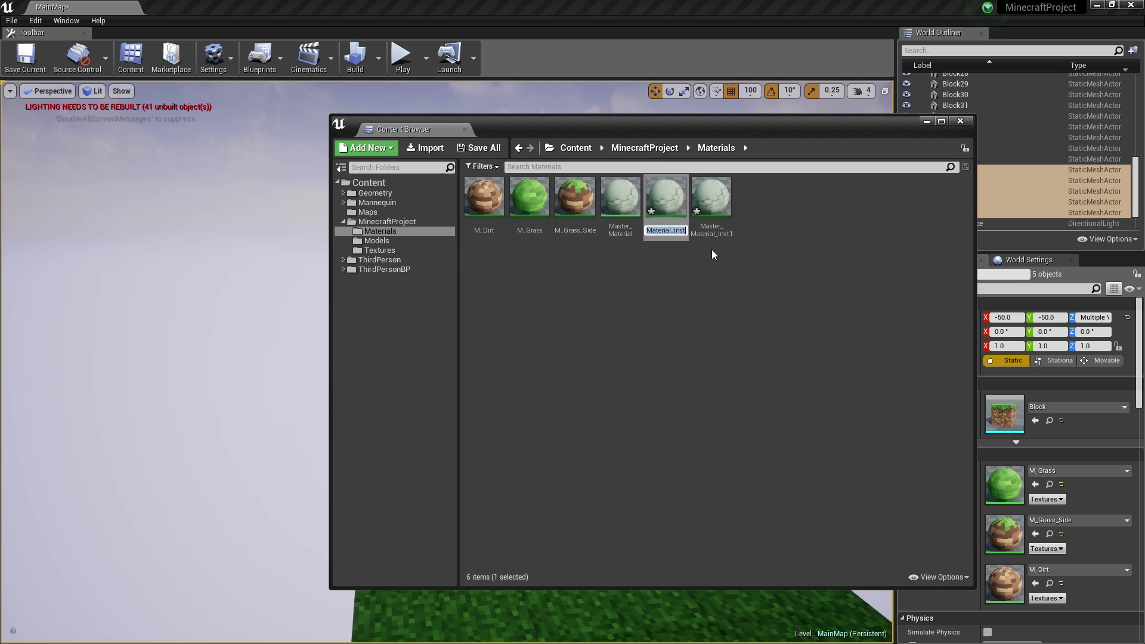
type("Wood_Side")
key("Return")
left_click(671, 232)
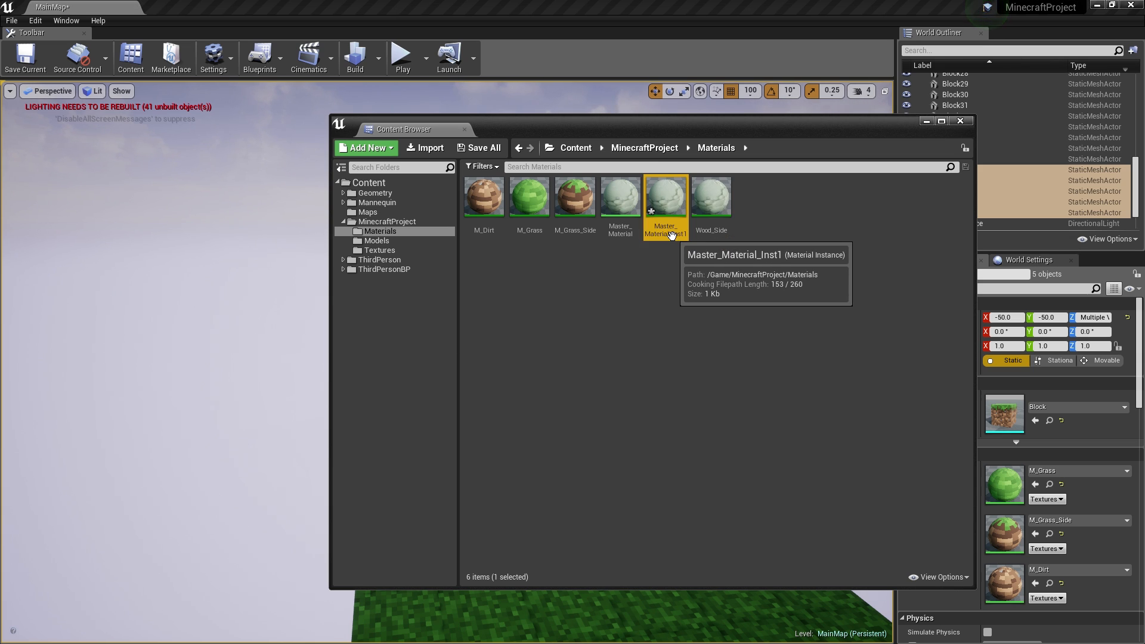
left_click(671, 233)
type("Wood_Top")
key("Return")
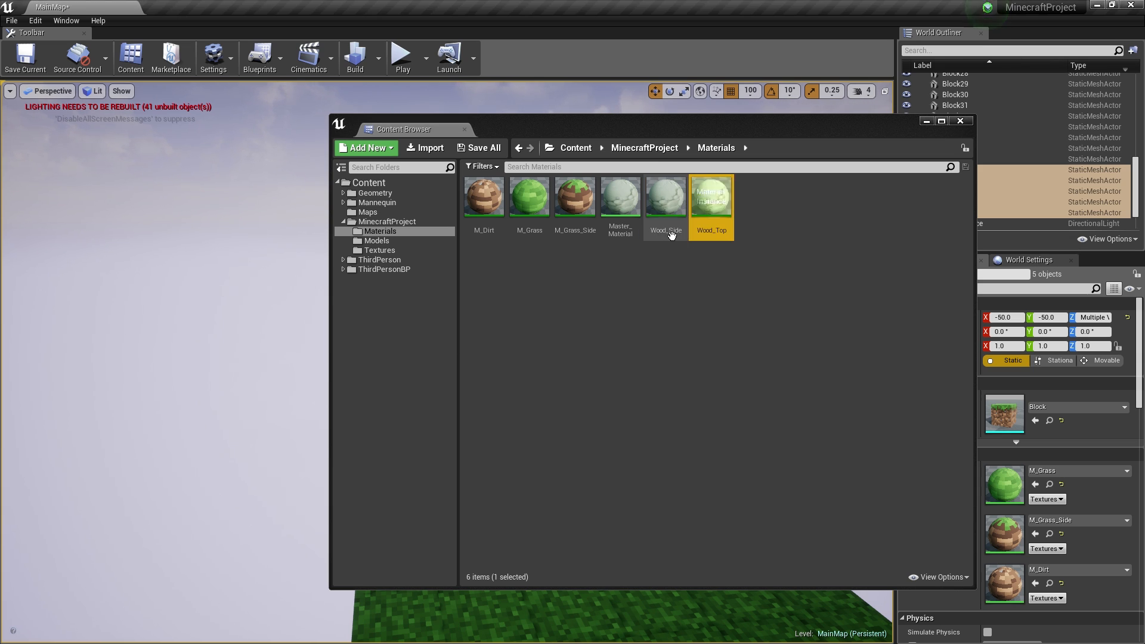
- Open the Wood_Side and Wood_Top material instance editors side by side
double_click(671, 232)
left_click_drag(752, 48, 334, 119)
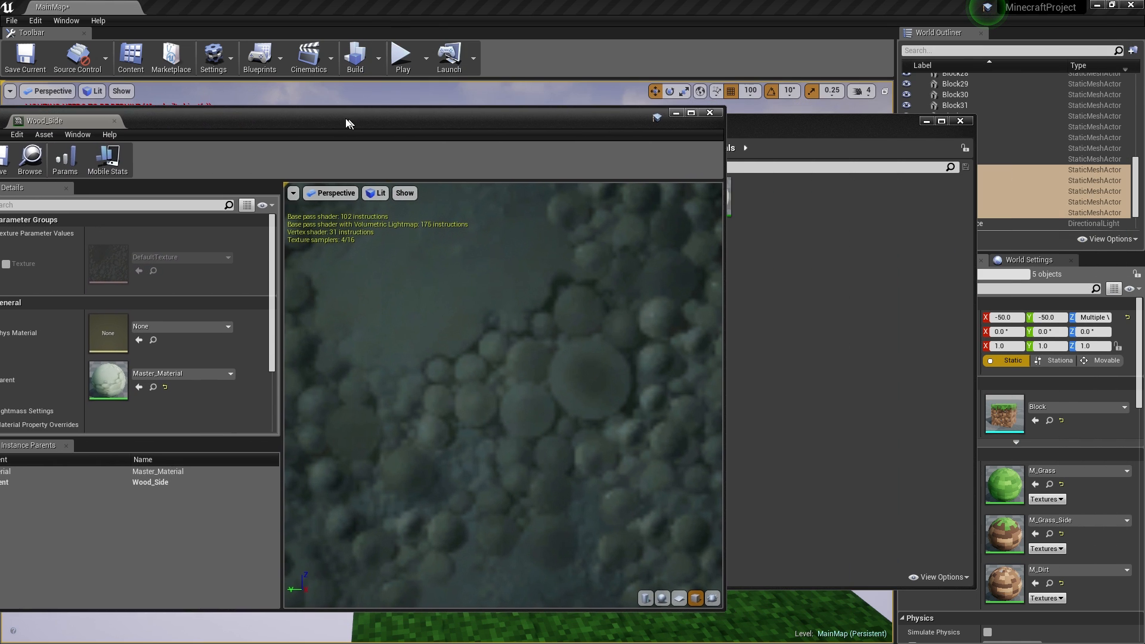
double_click(723, 211)
left_click_drag(498, 123, 728, 107)
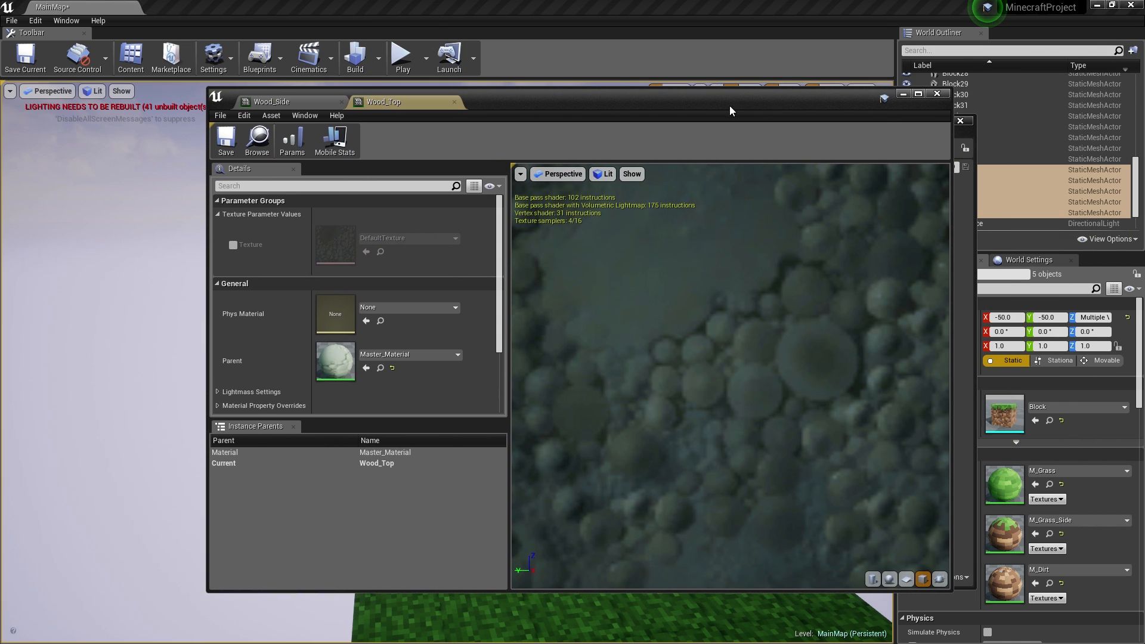
- Enable Wood_Top's Texture parameter and set it to Log_Oak_Top
left_click(229, 244)
left_click(407, 238)
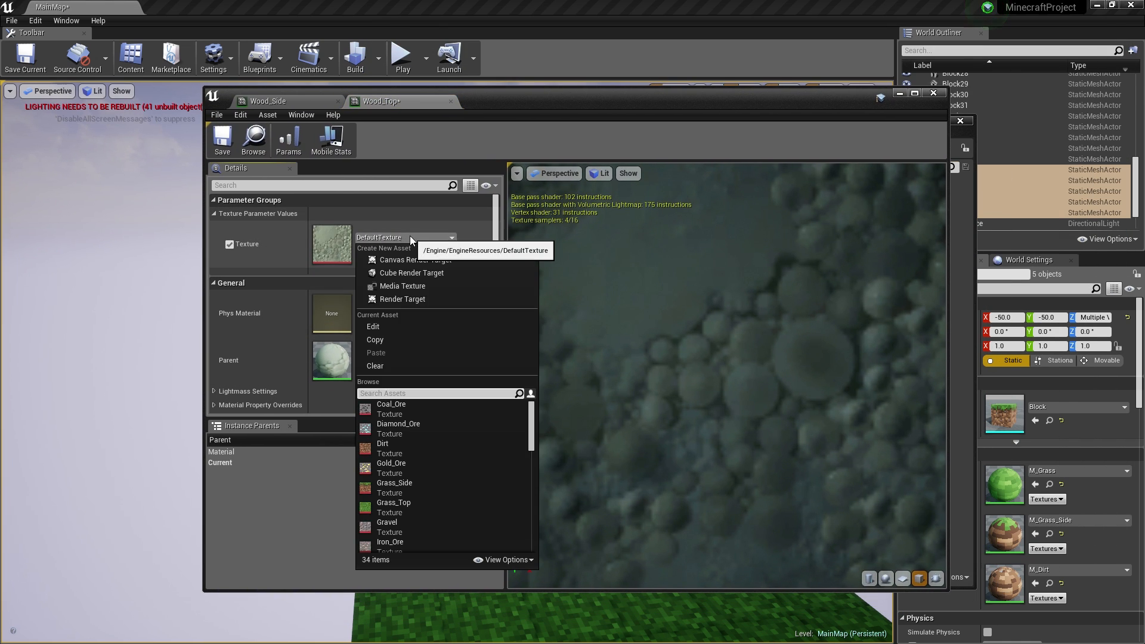
scroll(425, 450, "down", 5)
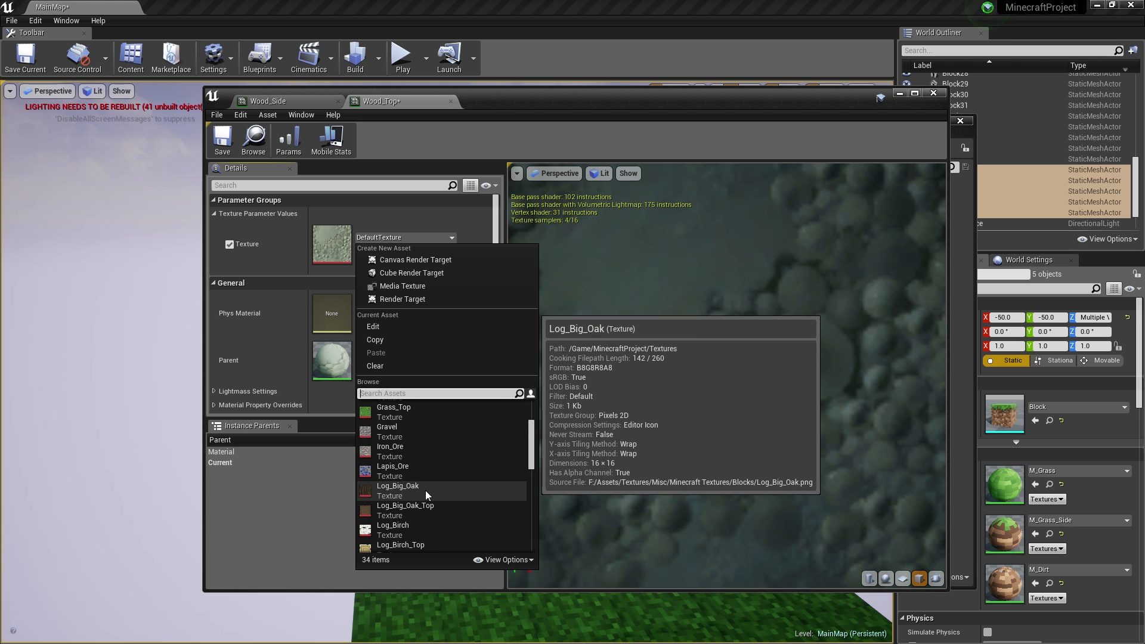
scroll(426, 491, "down", 3)
scroll(427, 495, "down", 1)
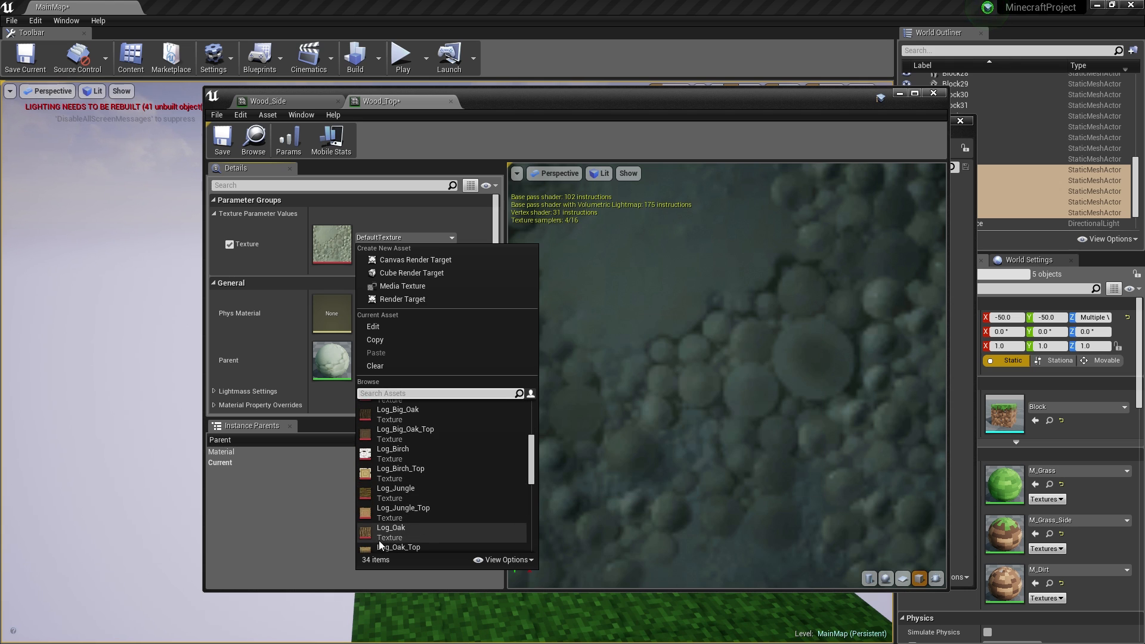
left_click(393, 533)
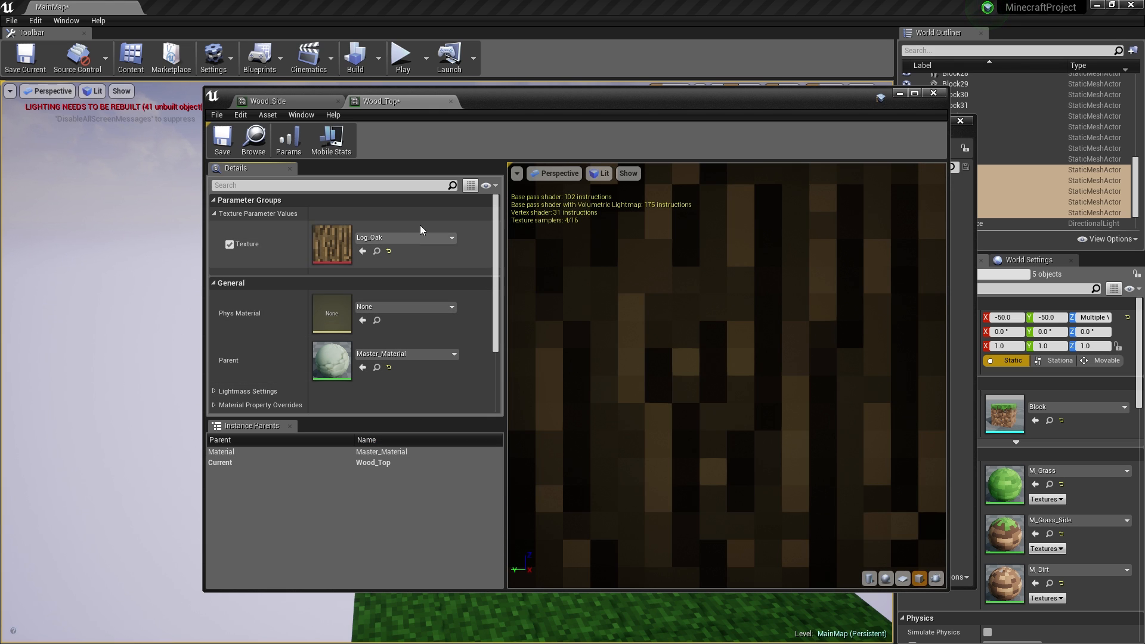
left_click(395, 236)
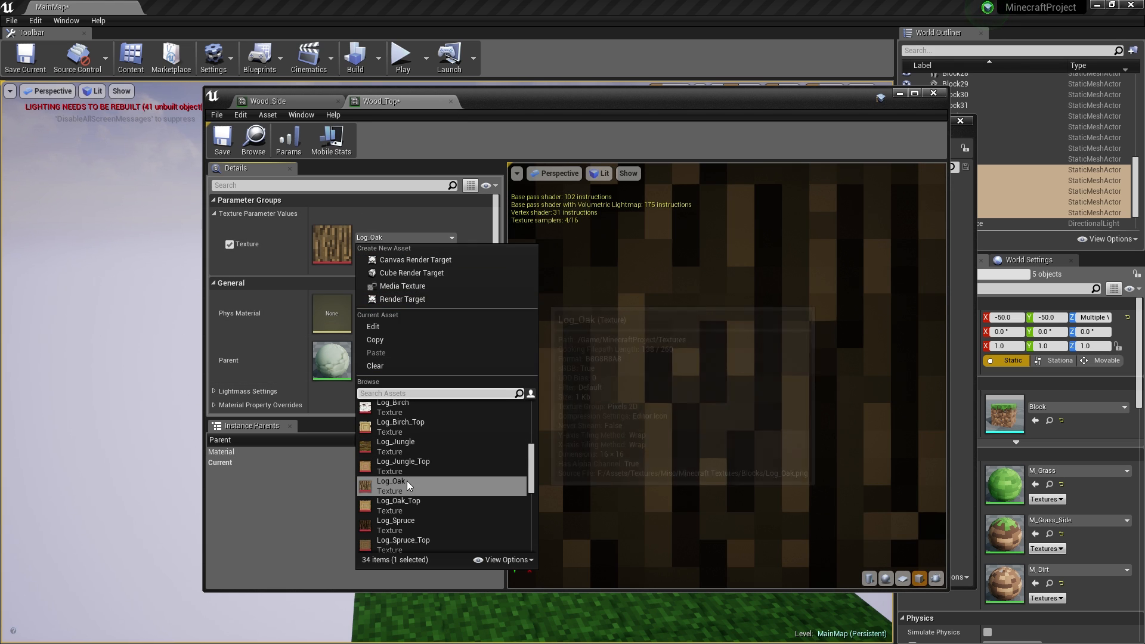
left_click(398, 506)
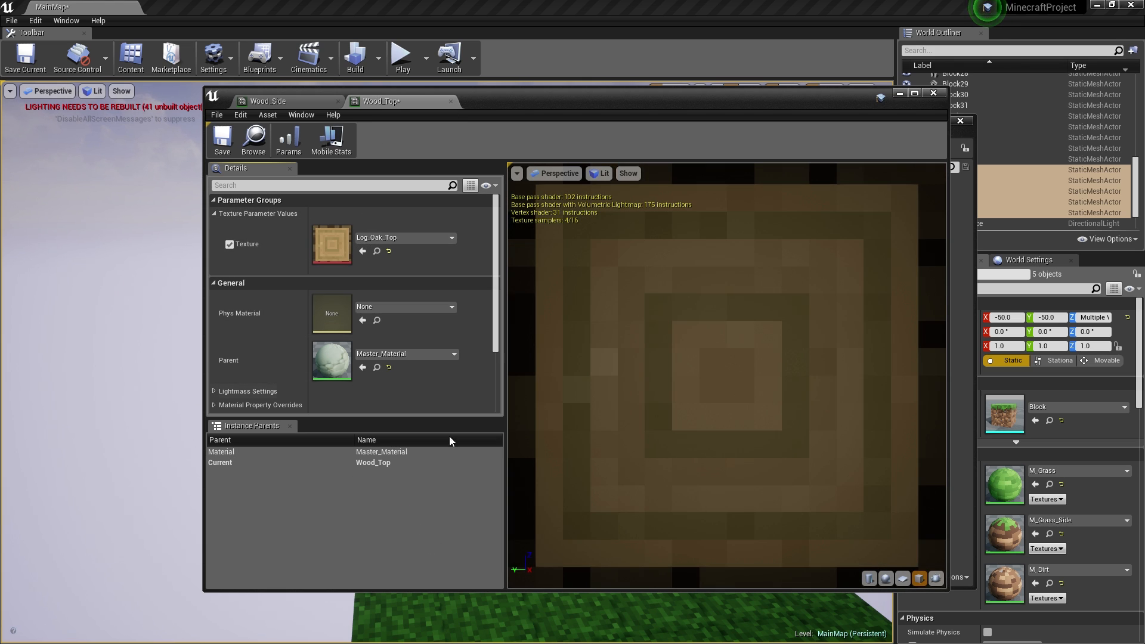
- Enable Wood_Side's Texture parameter, set it to Log_Oak, and close its editor
left_click(290, 101)
left_click(230, 245)
left_click(417, 236)
scroll(436, 482, "down", 6)
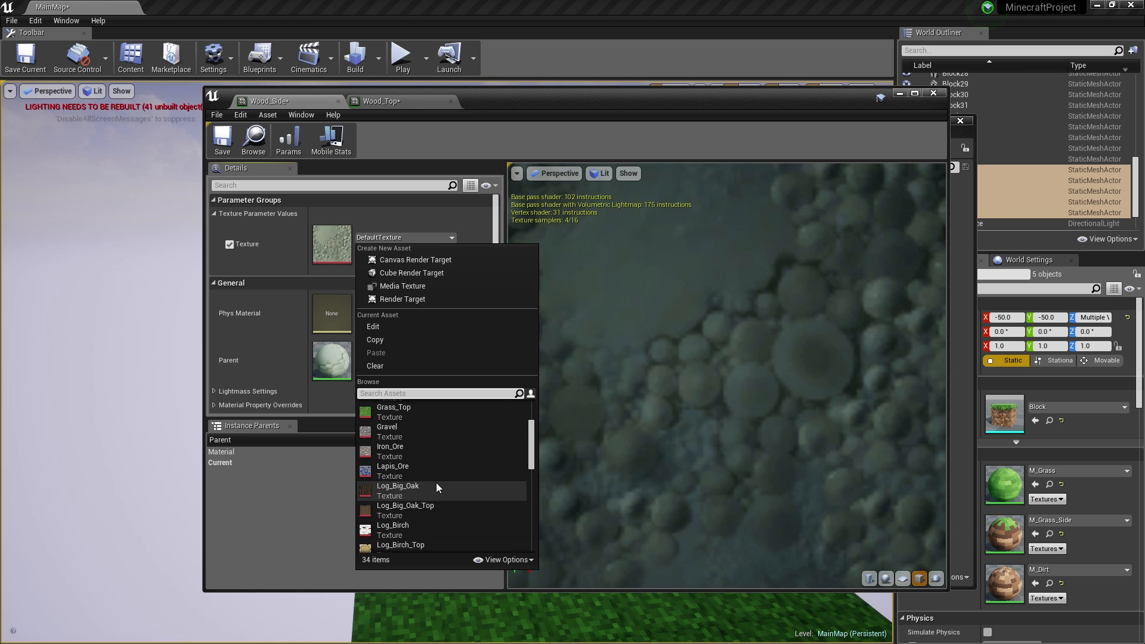
scroll(464, 490, "down", 2)
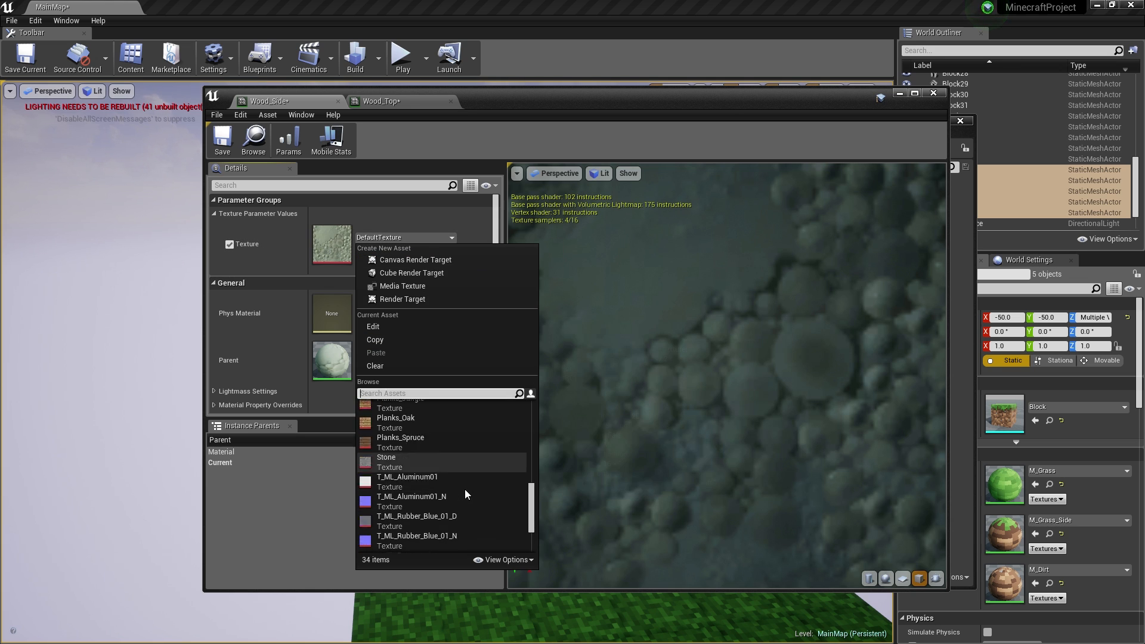
scroll(464, 489, "up", 4)
scroll(430, 443, "up", 3)
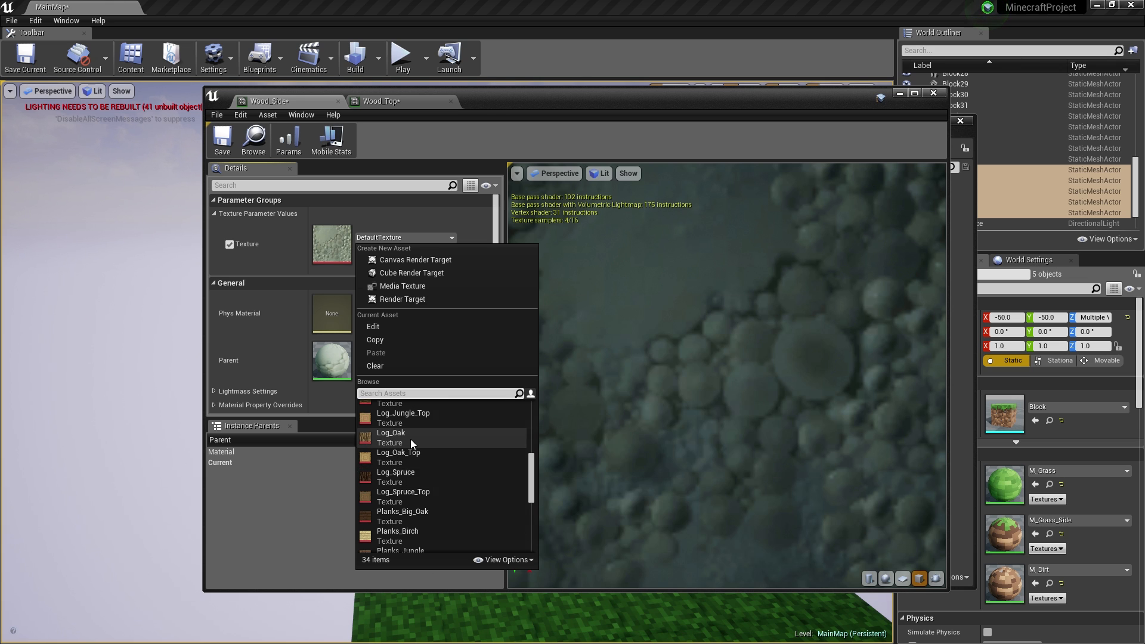
left_click(410, 439)
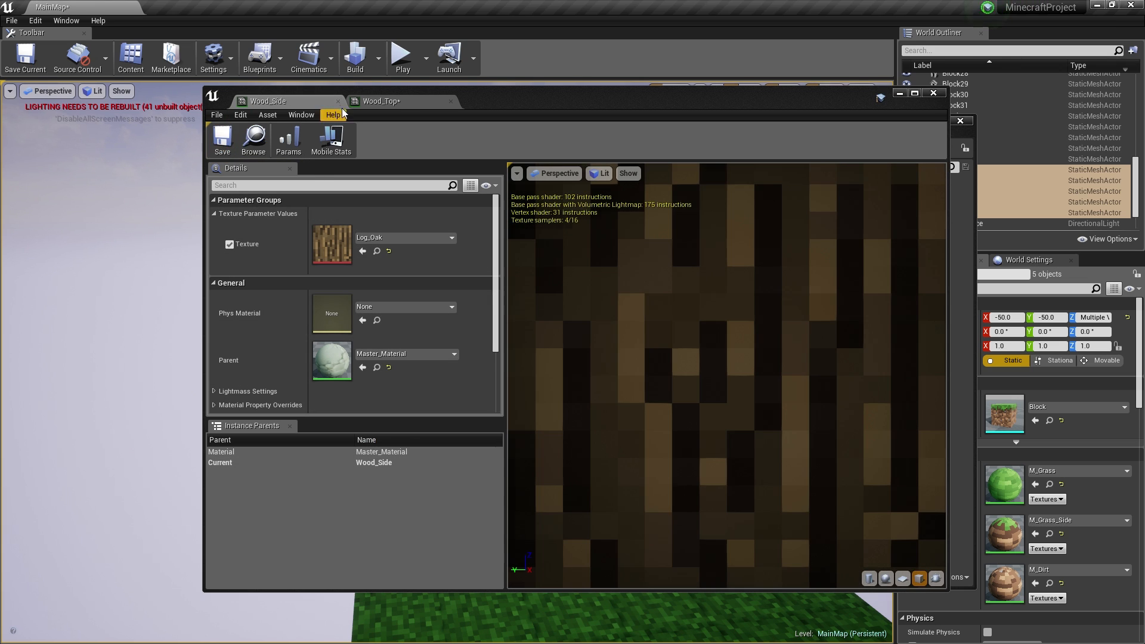
left_click(338, 101)
- Assign Wood_Top to Elements 0 and 2 and Wood_Side to Element 1 on the column blocks
left_click(338, 101)
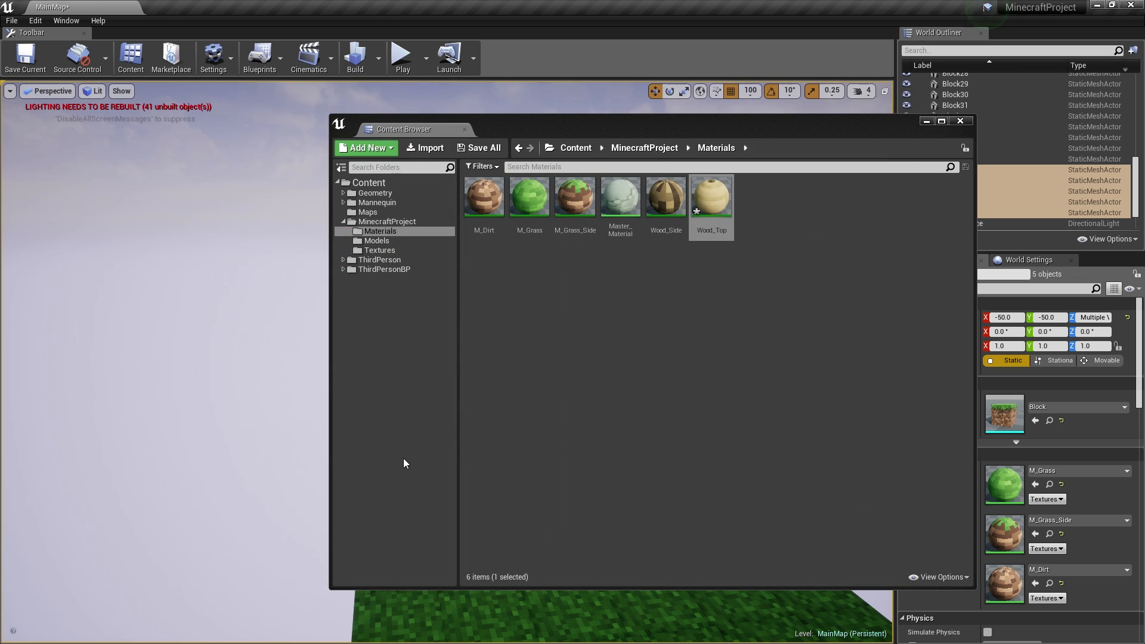
left_click_drag(807, 128, 582, 145)
left_click_drag(492, 217, 1002, 492)
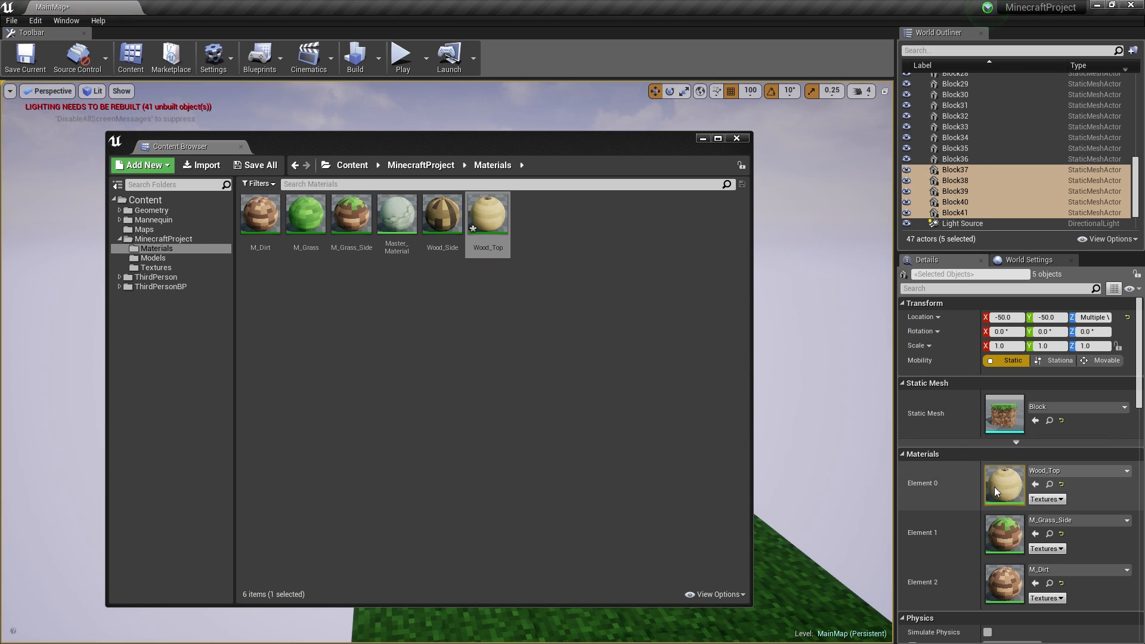
left_click_drag(489, 218, 1033, 583)
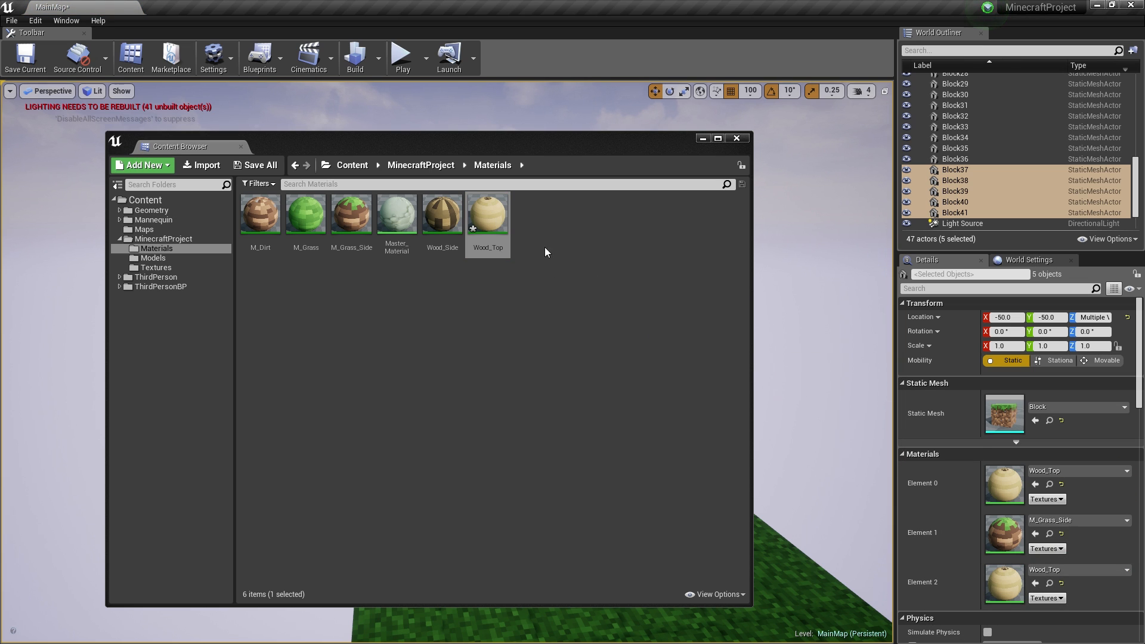
left_click_drag(442, 214, 1024, 524)
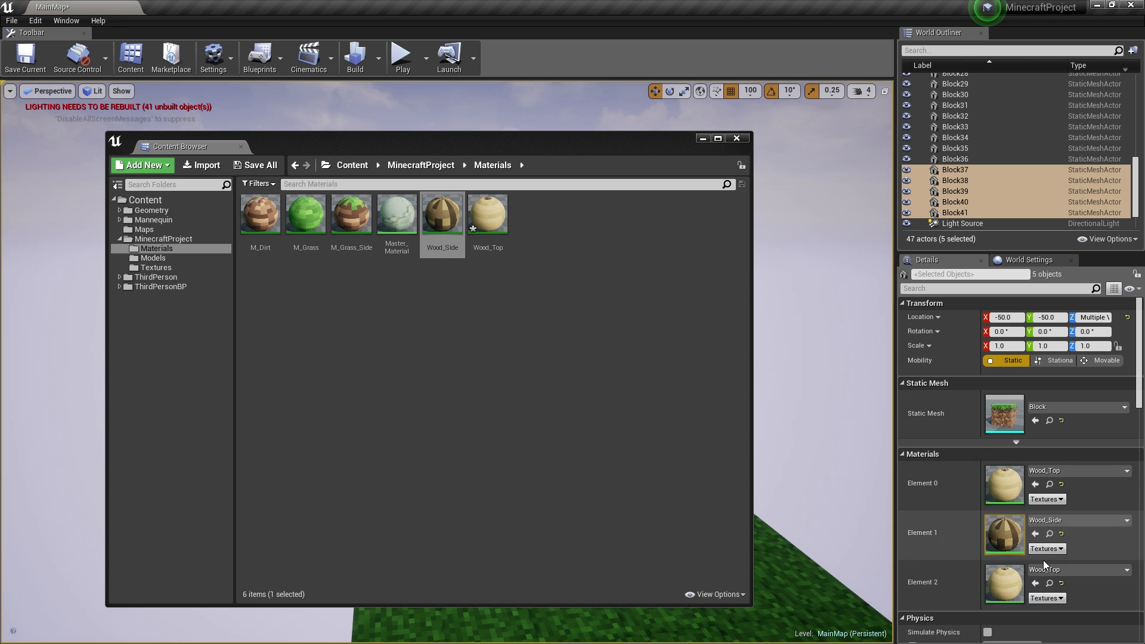
left_click(736, 138)
left_click(568, 446)
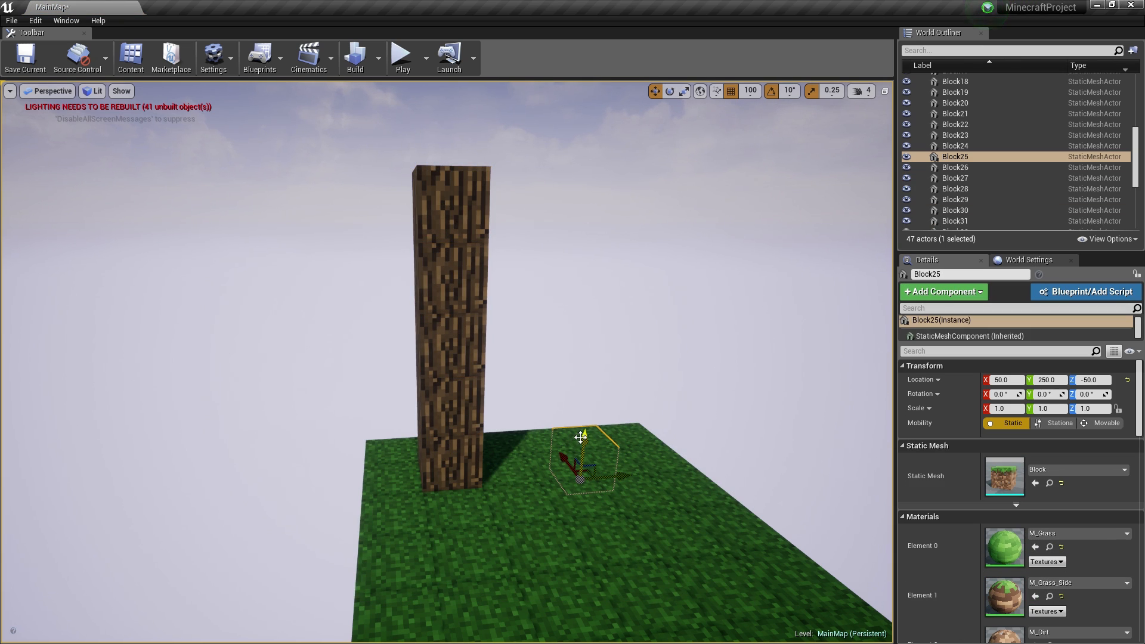
- Fly the camera up to the wood column and select one of its blocks
key("g")
key("g")
right_click_drag(597, 546, 603, 368)
key("w")
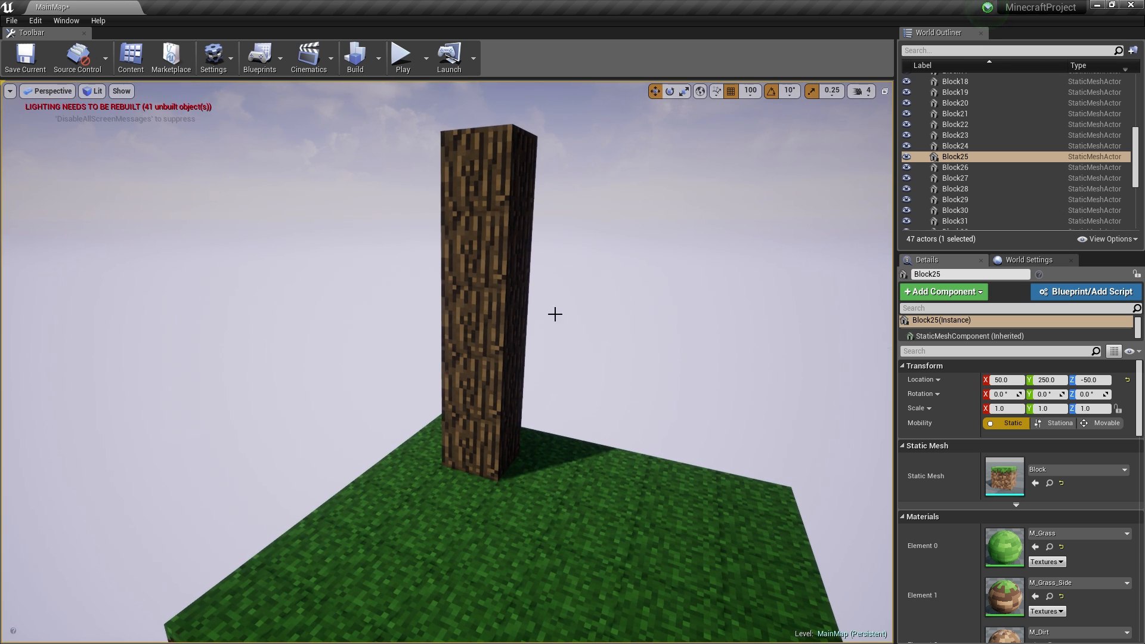
left_click(470, 247)
key("d")
mouse_move(552, 310)
right_mouse_down()
mouse_move(489, 307)
mouse_move(552, 310)
right_mouse_up()
left_click_drag(553, 311, 635, 362, "shift")
- Place a branch block at X -50 and duplicate it outward to Y -150
left_click_drag(675, 324, 577, 326)
right_click_drag(577, 326, 776, 358)
key("a")
right_click_drag(650, 349, 648, 349)
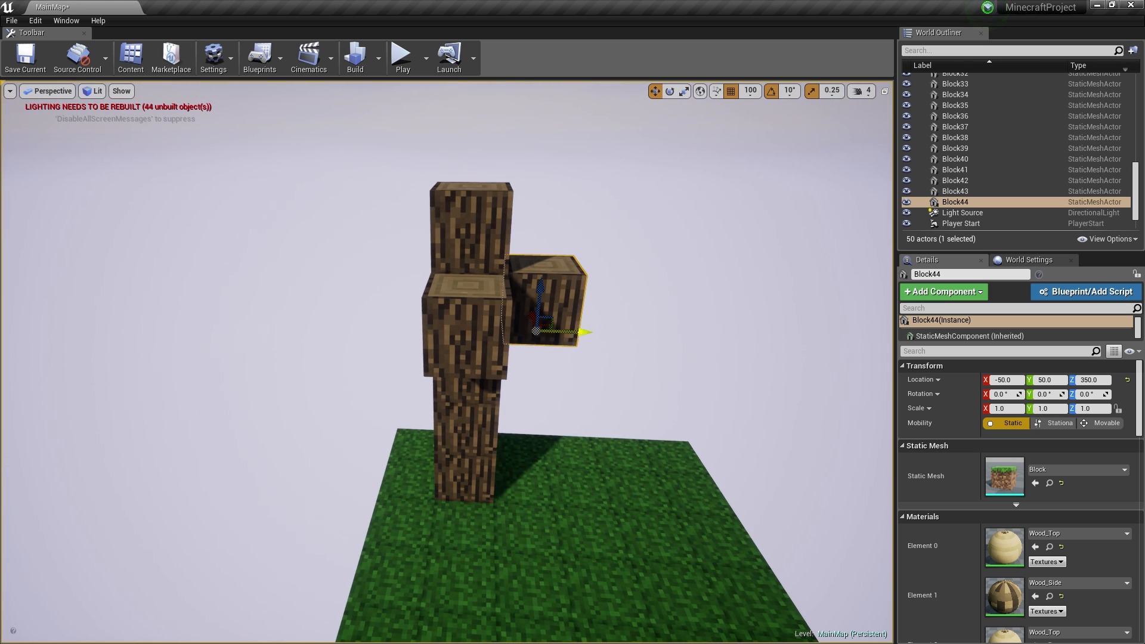
left_click_drag(562, 331, 429, 327, "alt")
- Look over the tree from above and select the front-left branch block
right_click_drag(475, 277, 417, 277)
key("w")
key("s")
key("w")
key("s")
left_click(453, 272)
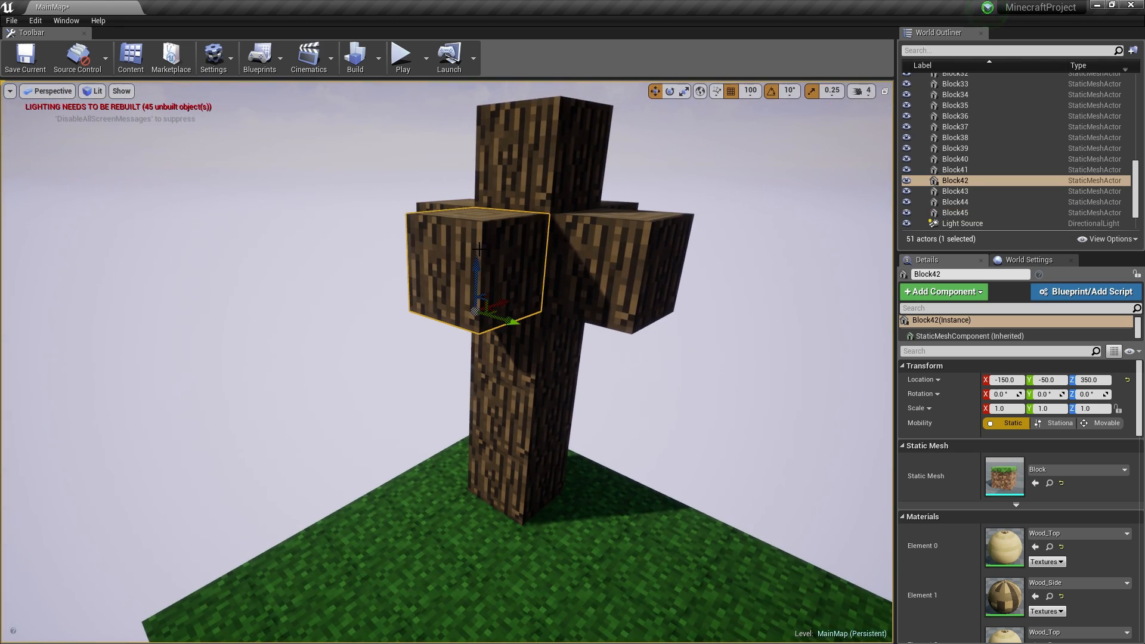
key("super")
- Check the Blocks texture folder, then return to the Firefox minecraft tree image results
left_click(47, 639)
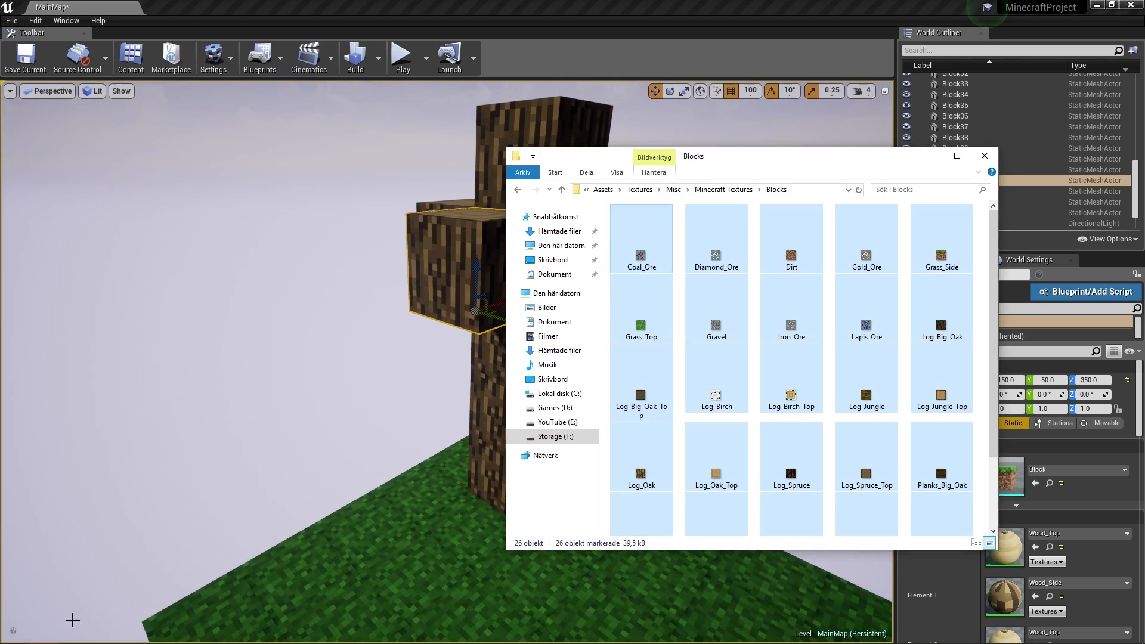
left_click(986, 156)
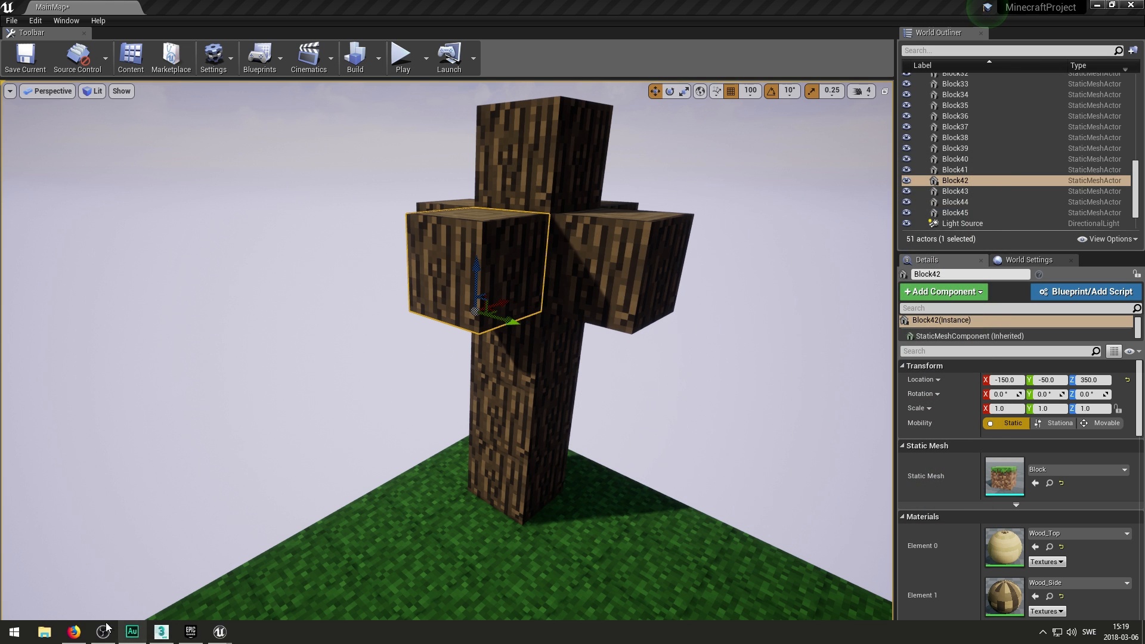
left_click(74, 638)
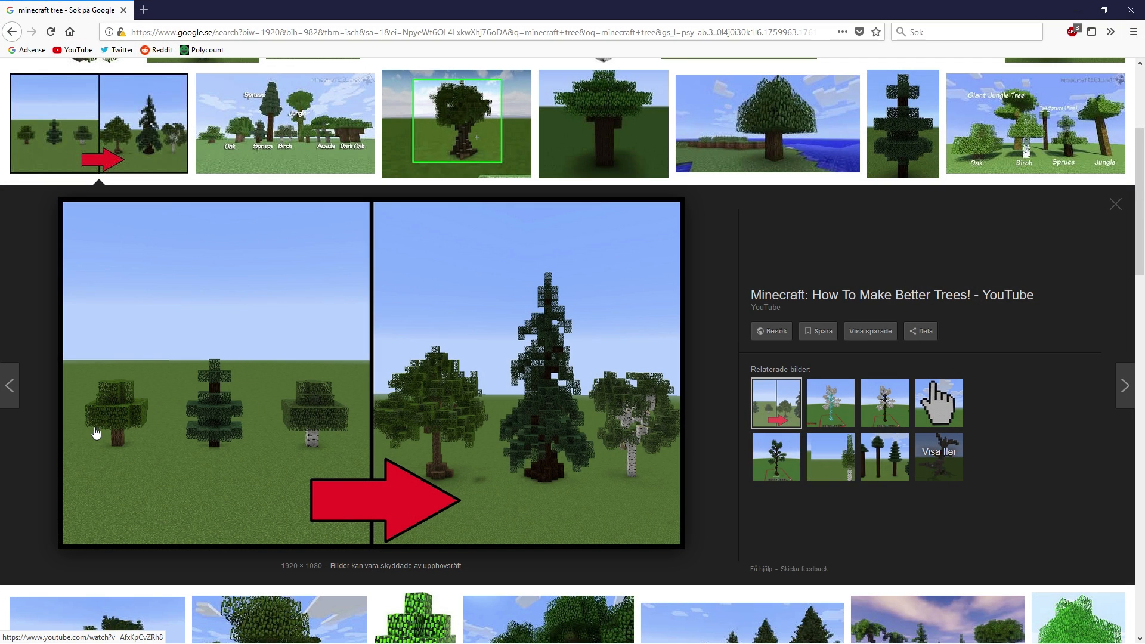
- Back in the editor, Alt-drag wood block copies to extend the branch and the left-side row
left_click(1076, 13)
right_click_drag(597, 287, 570, 370)
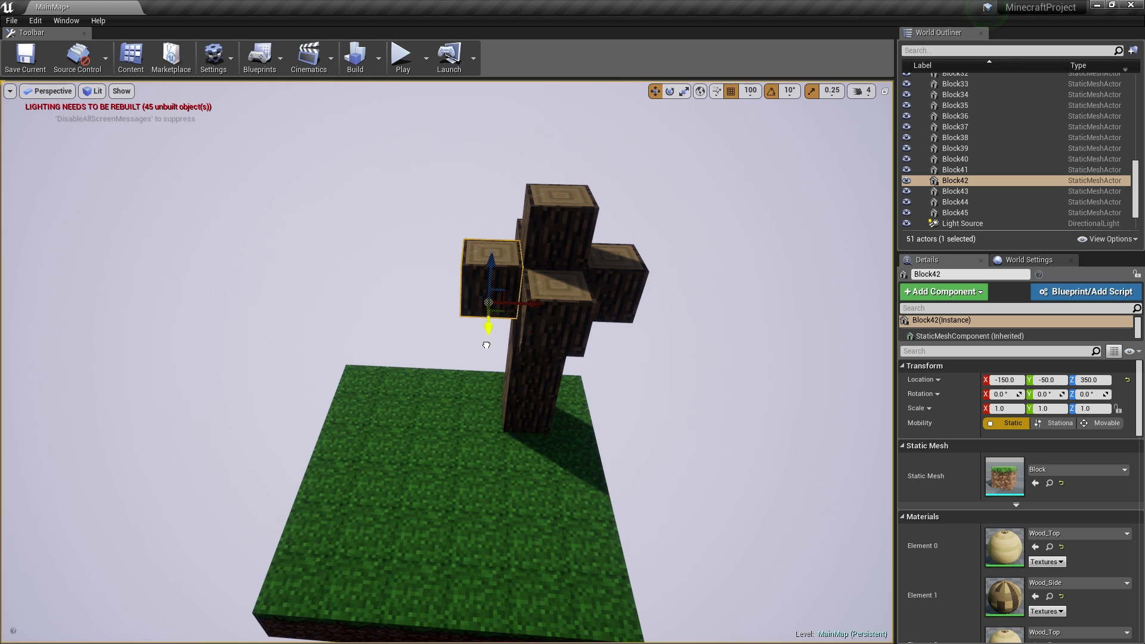
left_click_drag(486, 345, 506, 276, "alt")
right_click_drag(520, 246, 573, 214)
left_click_drag(487, 298, 463, 343, "alt")
left_click_drag(446, 375, 512, 440, "alt")
left_click_drag(528, 406, 643, 440, "alt")
left_click_drag(647, 424, 794, 395, "alt")
right_click_drag(775, 381, 572, 418)
- Copy two three-block rows outward to widen the canopy
left_click(540, 358)
left_click(585, 351, "ctrl")
left_click(633, 342, "ctrl")
left_click_drag(643, 398, 678, 432, "alt")
right_click_drag(674, 426, 585, 387)
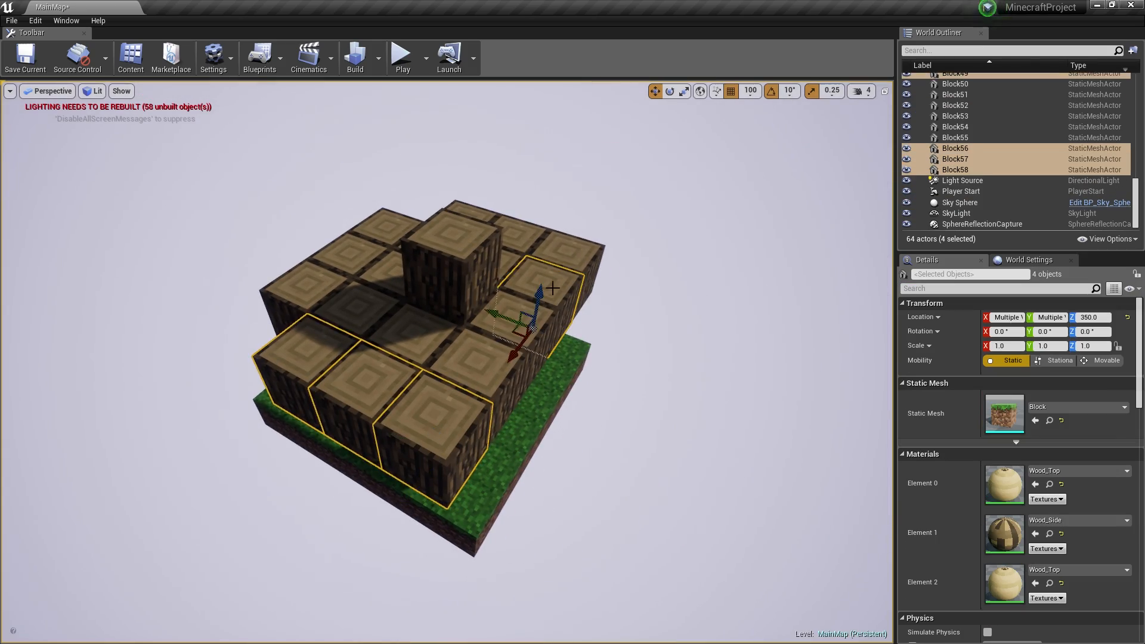
left_click(552, 280)
left_click(522, 316, "ctrl")
left_click(482, 357, "ctrl")
left_click_drag(430, 383, 481, 402, "alt")
- Copy the five-block ring around the trunk up a layer above the canopy
left_click(578, 182)
left_click(546, 255, "ctrl")
left_click(649, 268, "ctrl")
left_click(749, 288, "ctrl")
left_click(739, 203, "ctrl")
right_click_drag(686, 238, 537, 286)
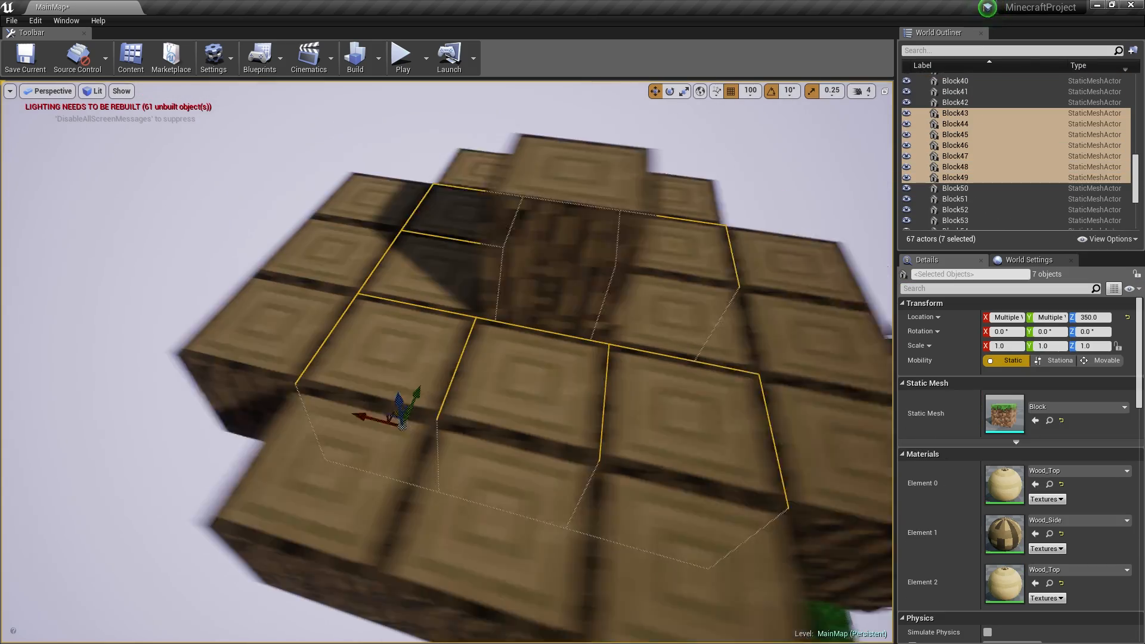
left_click_drag(400, 390, 412, 298, "alt")
right_click_drag(542, 257, 477, 244)
- Delete the stray top corner block, then select the upper-layer canopy blocks
left_click(444, 256)
left_click(492, 250)
right_click_drag(343, 255, 382, 179)
key("Delete")
left_click(507, 281)
left_click(573, 274, "ctrl")
left_click(551, 252, "ctrl")
left_click(528, 234, "ctrl")
left_click(474, 238, "ctrl")
left_click(428, 240, "ctrl")
left_click(431, 258, "ctrl")
- Copy nine selected canopy blocks down a layer beneath the canopy
left_click(263, 190)
left_click(427, 196, "ctrl")
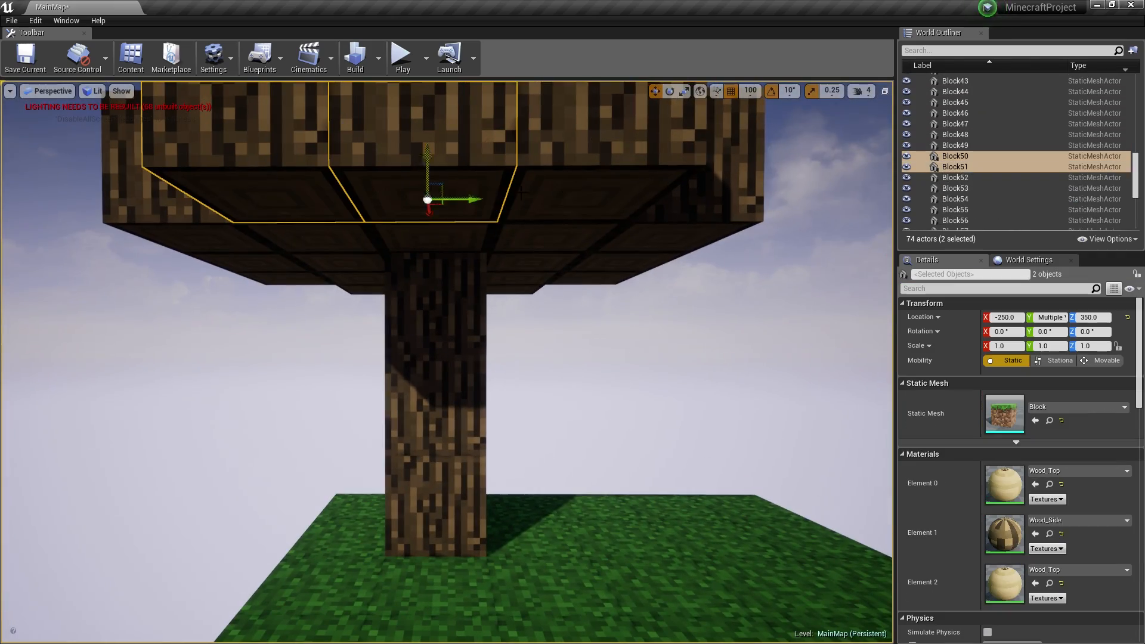
left_click(572, 196, "ctrl")
left_click(668, 238, "ctrl")
left_click(371, 290, "ctrl")
left_click(366, 279, "ctrl")
left_click(256, 263, "ctrl")
left_click(205, 241, "ctrl")
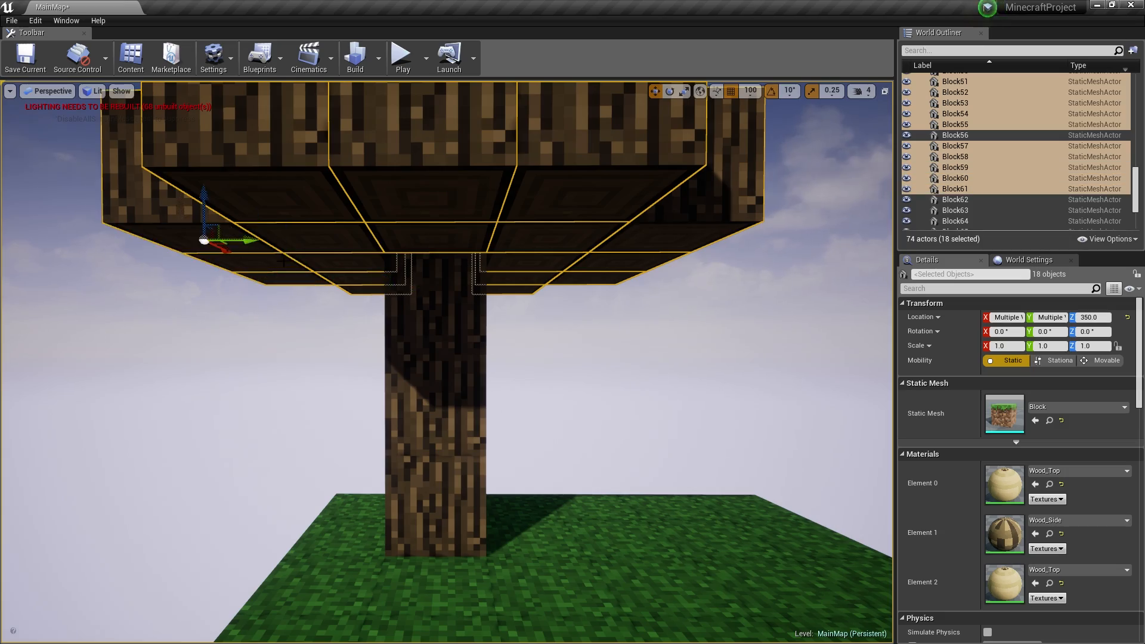
left_click_drag(204, 200, 204, 269, "alt")
right_click_drag(204, 268, 513, 138)
- Copy two blocks downward and duplicate the top-centre block of the canopy
left_click(514, 136)
left_click(521, 177, "ctrl")
left_click_drag(526, 146, 525, 238, "alt")
right_click_drag(525, 239, 468, 291)
left_click(468, 290)
left_click_drag(466, 282, 466, 248, "alt")
mouse_move(466, 248)
right_mouse_down()
mouse_move(441, 286)
mouse_move(477, 256)
right_mouse_up()
left_click(477, 256)
- Bring the Unreal editor back to the front and open Content Browser 1 from the Window menu
key("super")
left_click(220, 632)
left_click(216, 576)
left_click(66, 20)
mouse_move(77, 214)
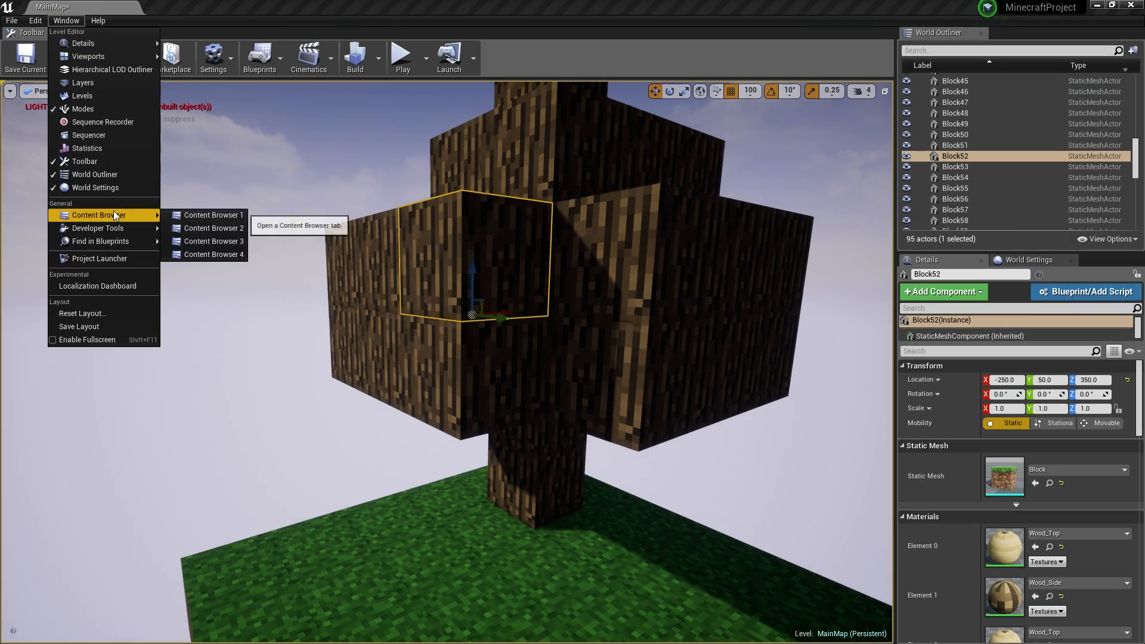
left_click(220, 216)
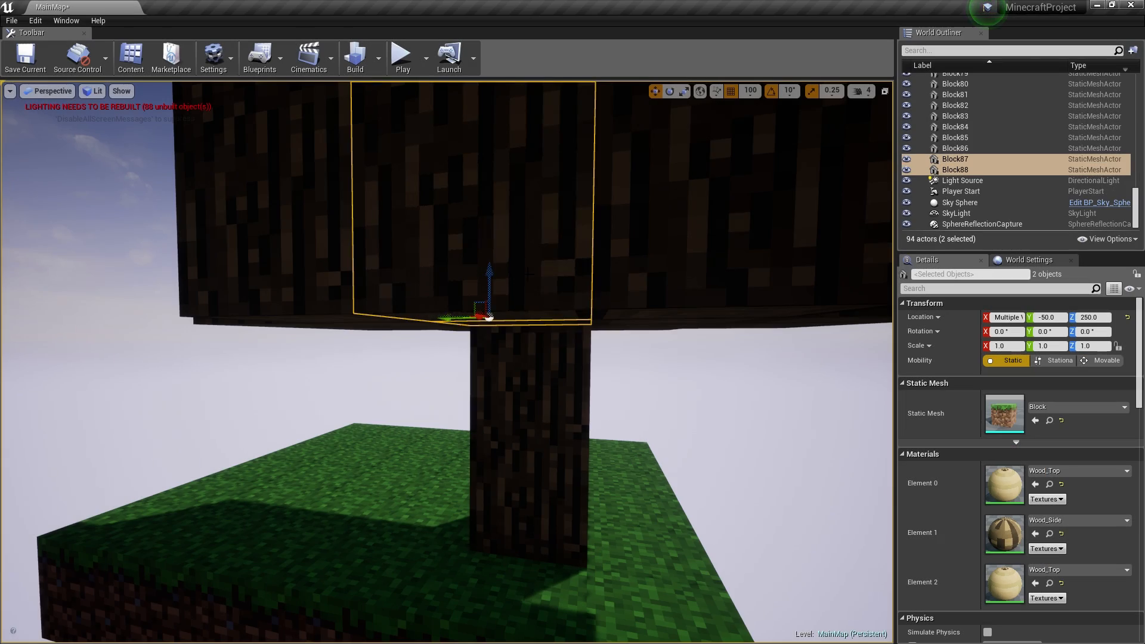
- Frame the tree and stack a copy of the top-centre block higher
right_click_drag(531, 274, 352, 250)
key("f")
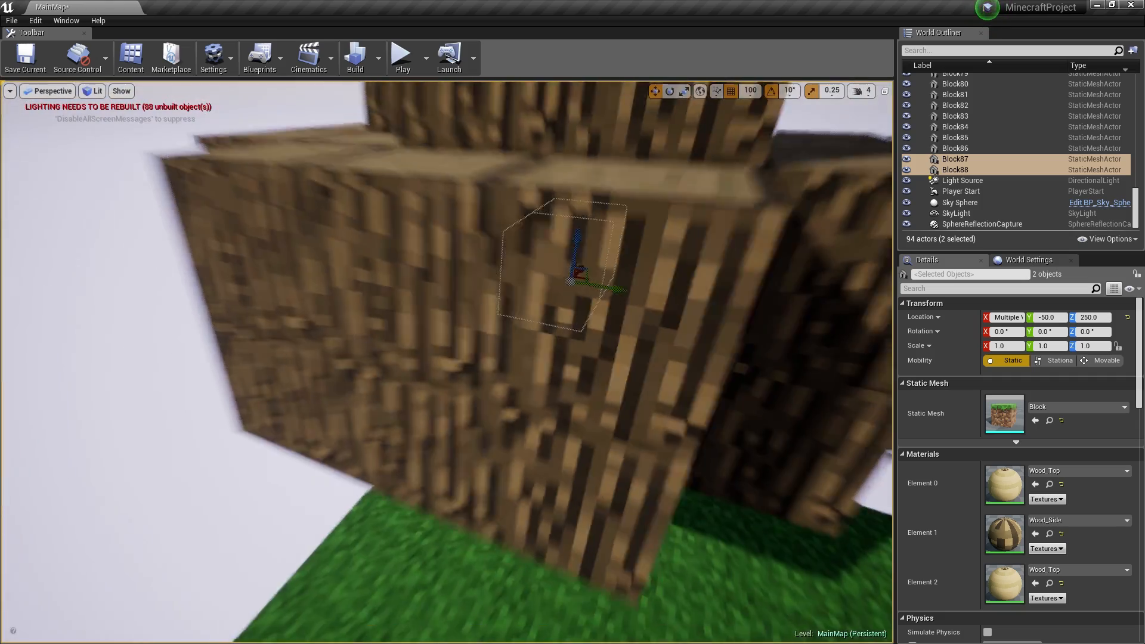
right_click_drag(491, 242, 487, 285)
left_click(485, 285)
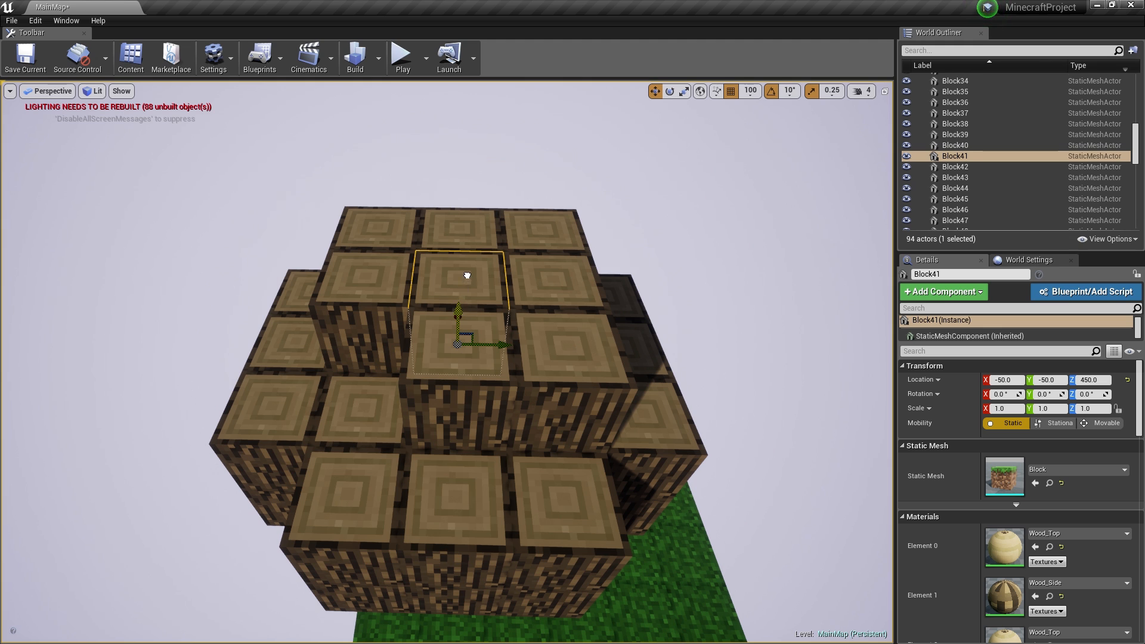
left_click_drag(467, 275, 467, 239, "alt")
right_click_drag(467, 238, 522, 170)
left_click(486, 259)
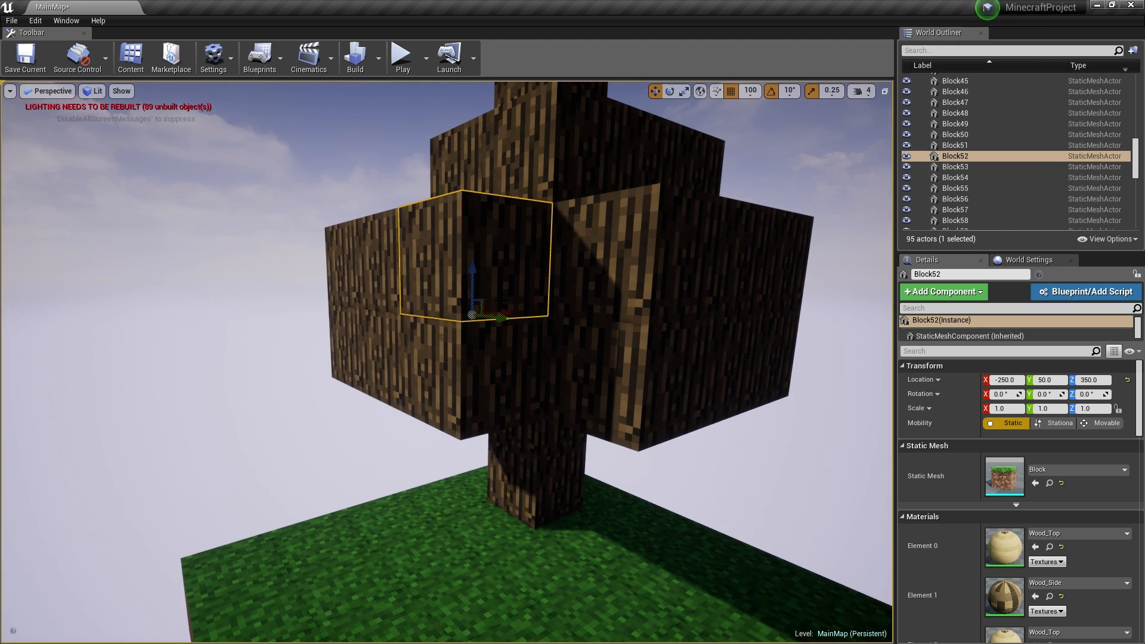
- Bring the Unreal editor back to the front and open the Window menu
key("super")
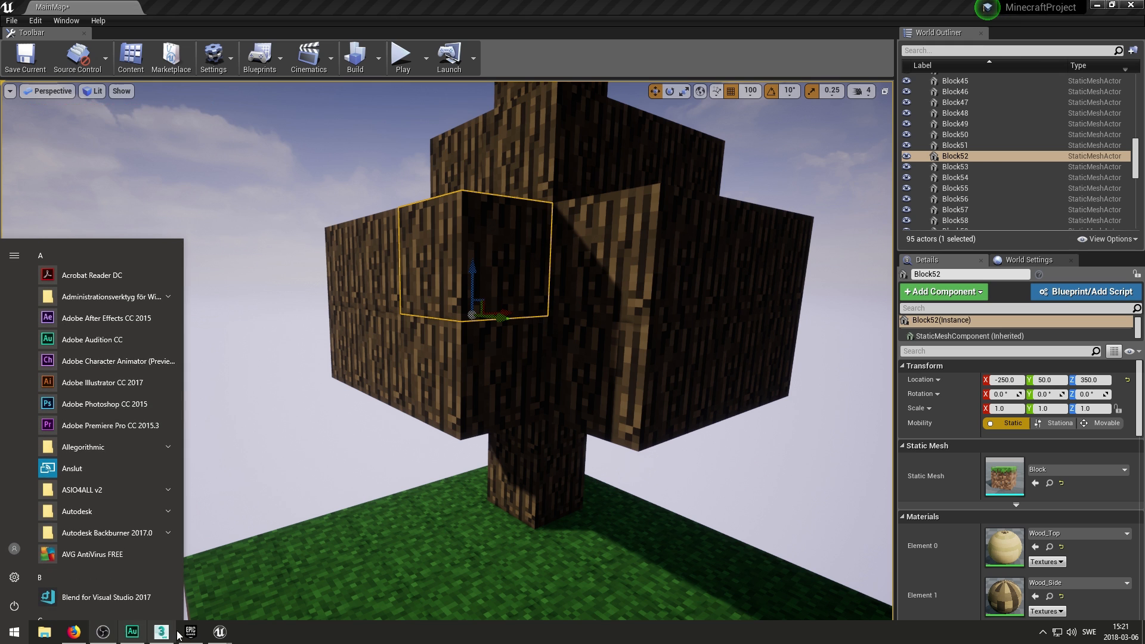
mouse_move(220, 632)
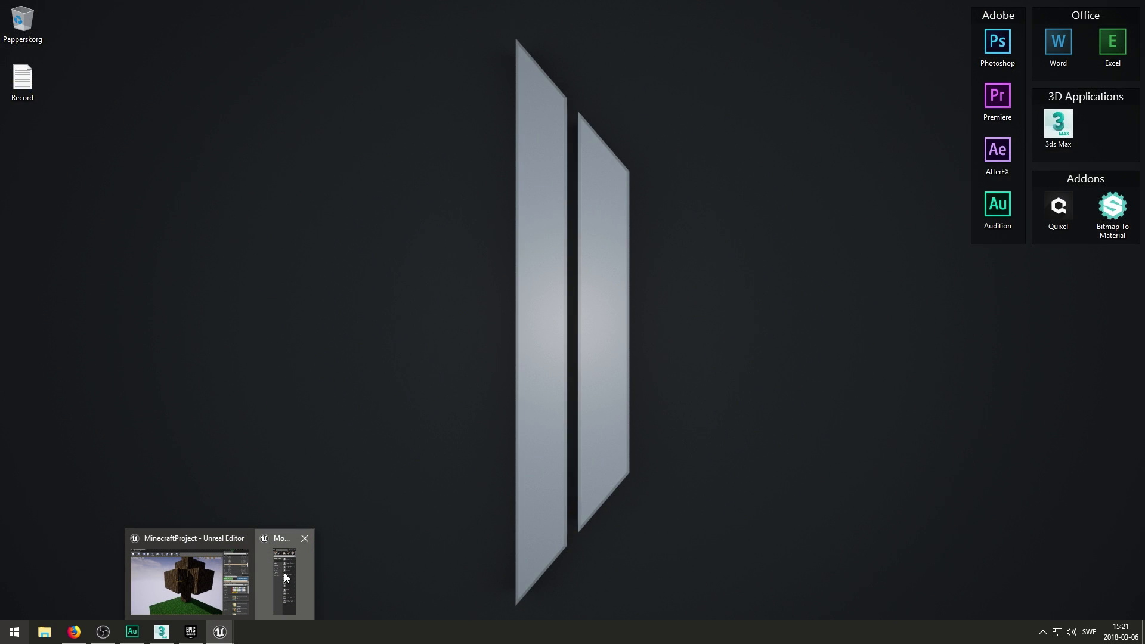
left_click(179, 581)
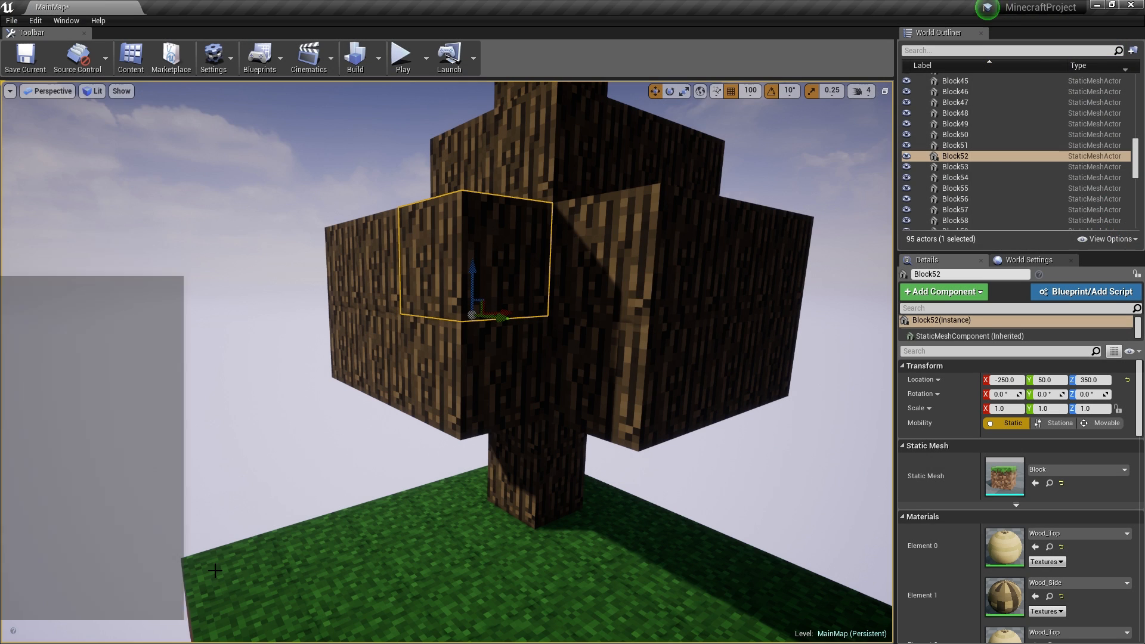
left_click(67, 21)
- In Content Browser 1, create a new material named Master_Material_Leaves
mouse_move(113, 215)
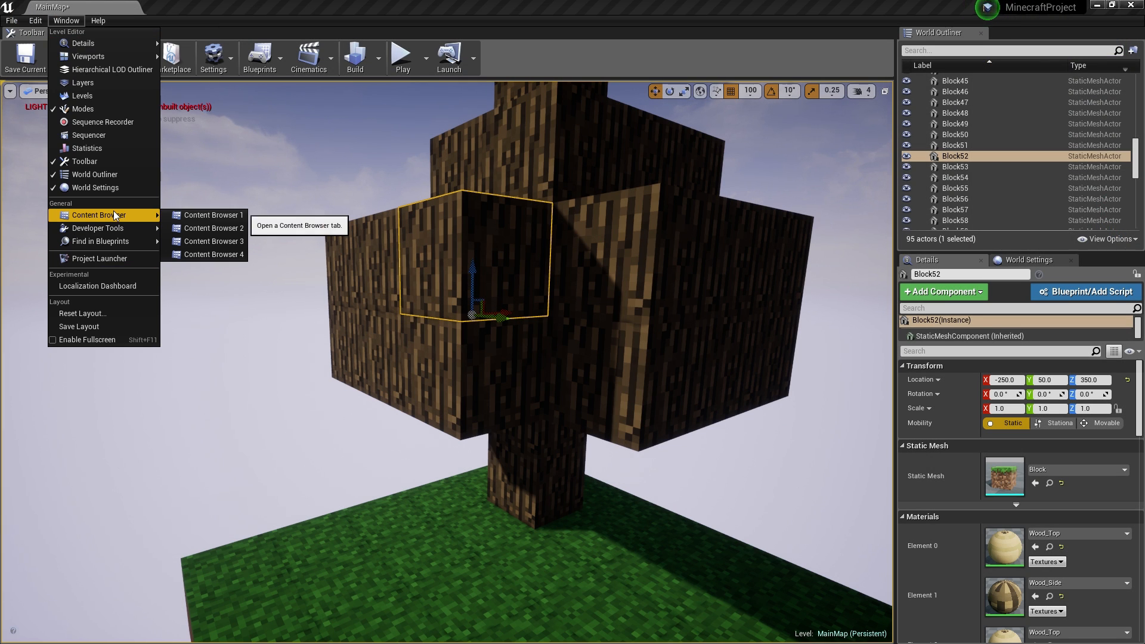
left_click(197, 214)
left_click_drag(530, 140, 847, 124)
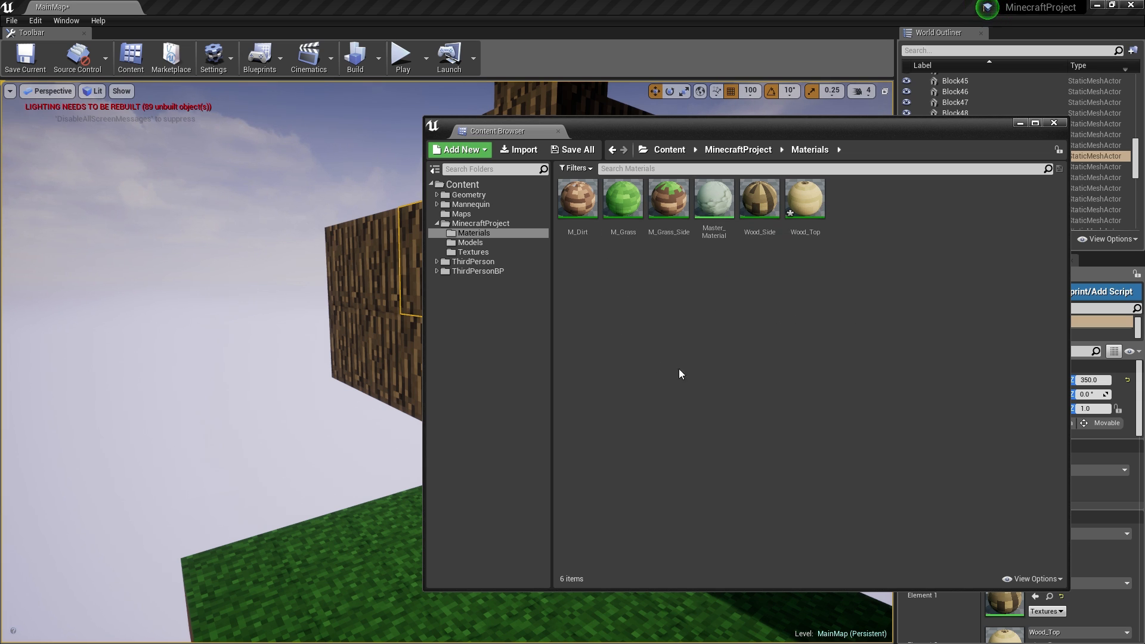
right_click(594, 260)
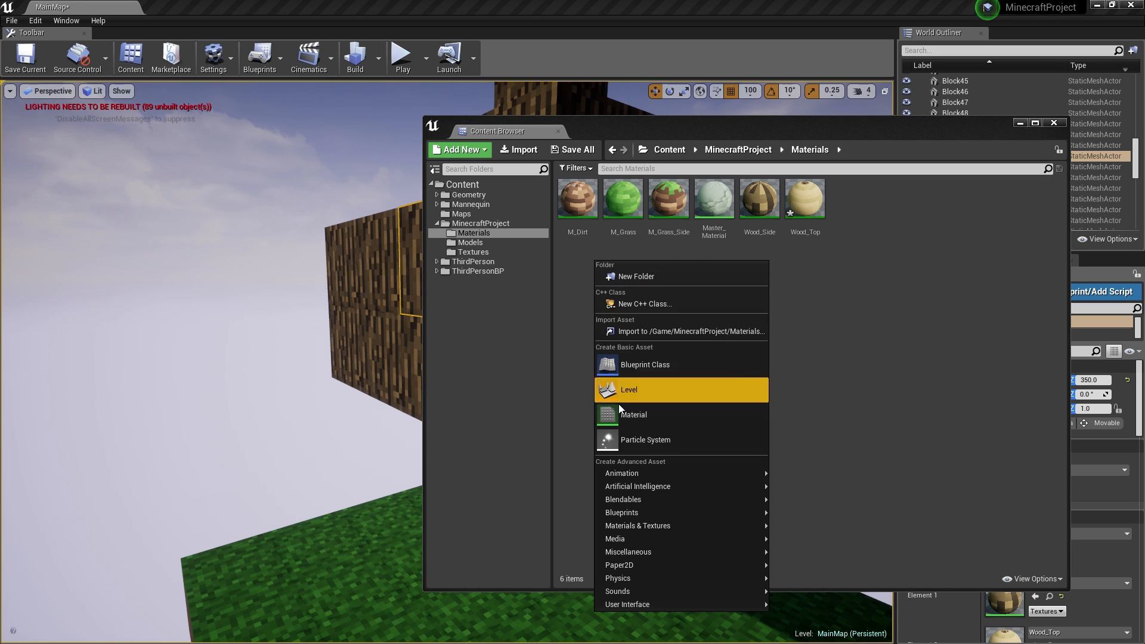
left_click(666, 418)
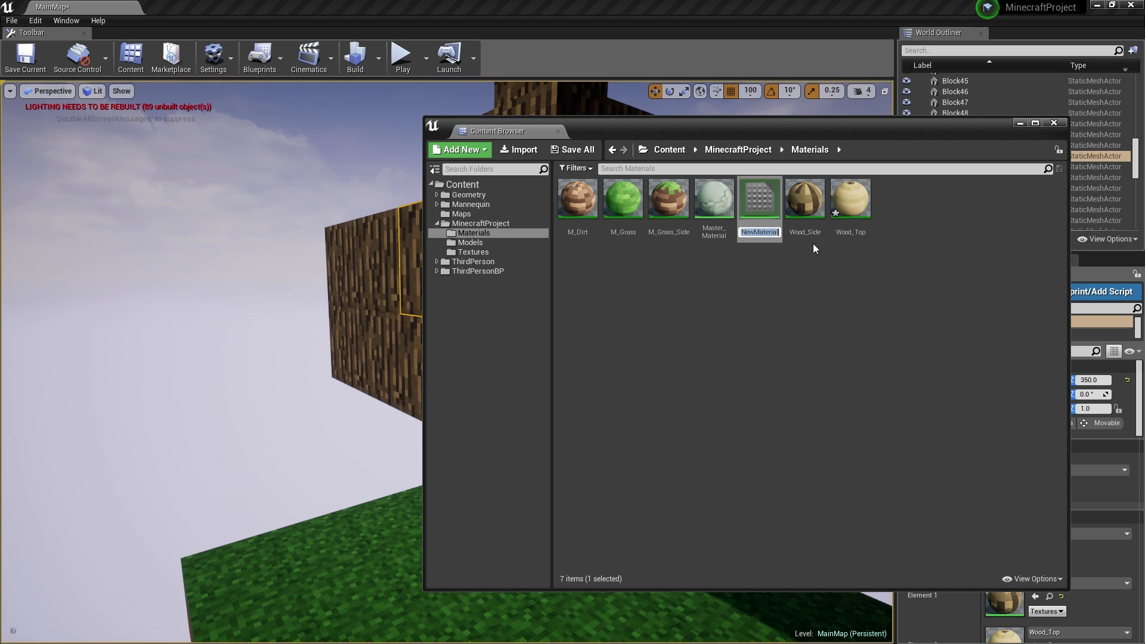
type("M")
type("aster_Mater")
type("ial_Leaves")
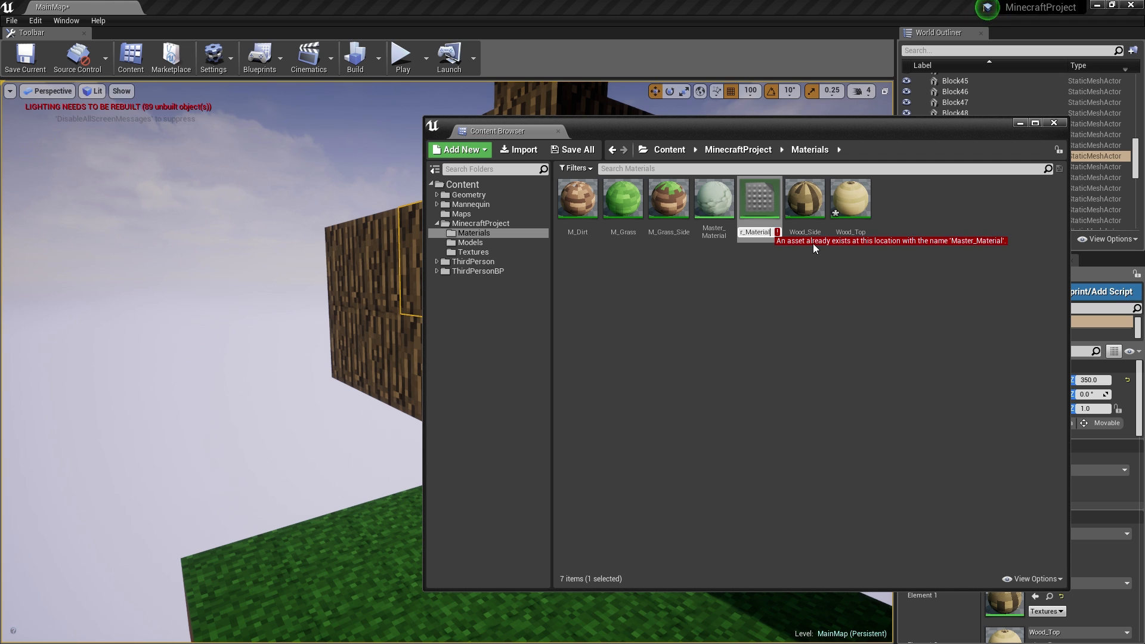
key("Return")
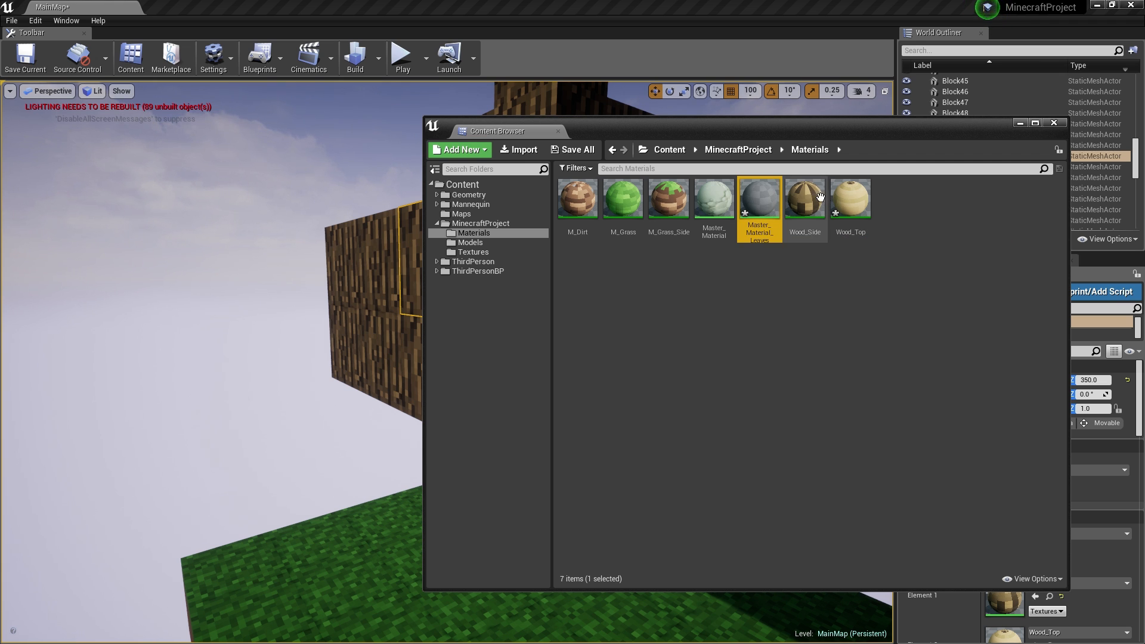
- Open Master_Material_Leaves in the material editor and show the Textures folder
double_click(757, 203)
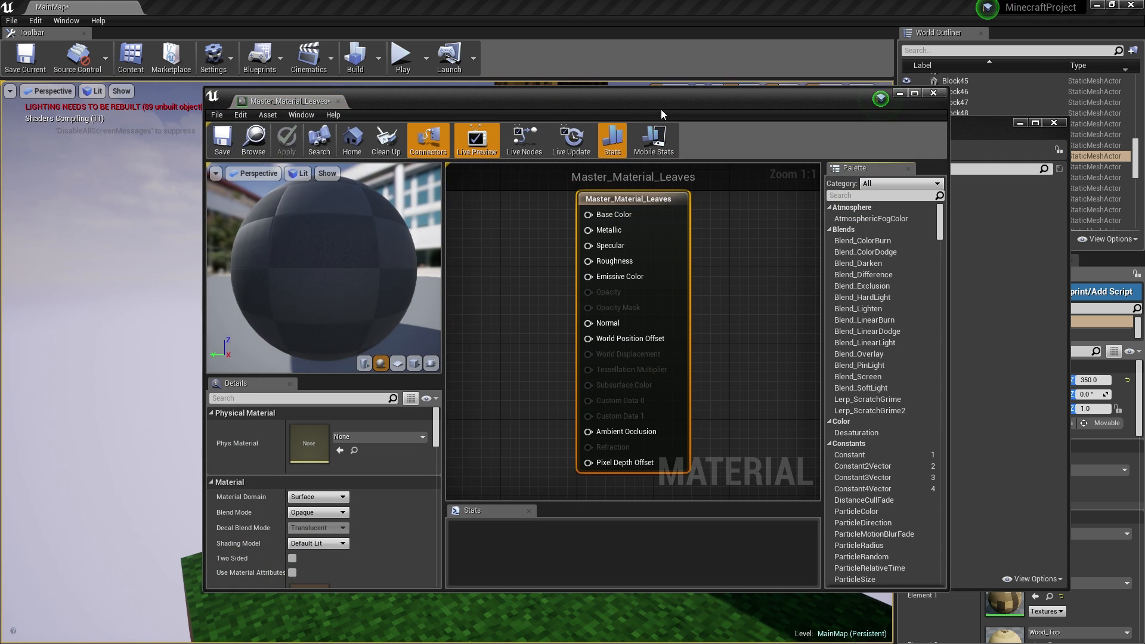
right_click_drag(709, 255, 809, 276)
scroll(770, 267, "down", 2)
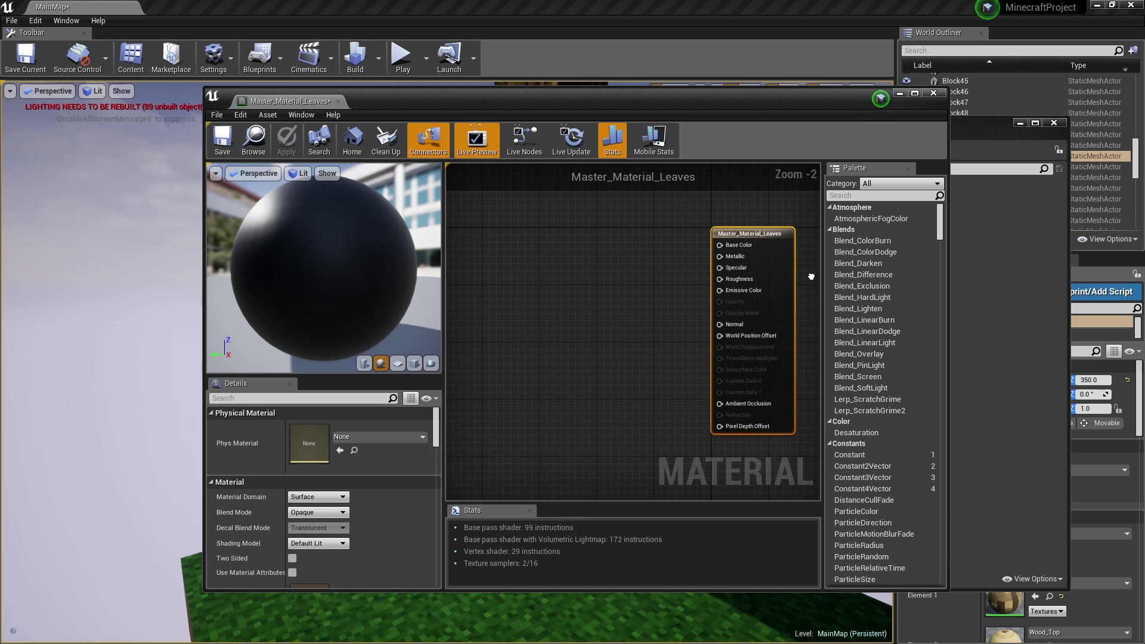
left_click_drag(753, 102, 662, 106)
left_click(917, 250)
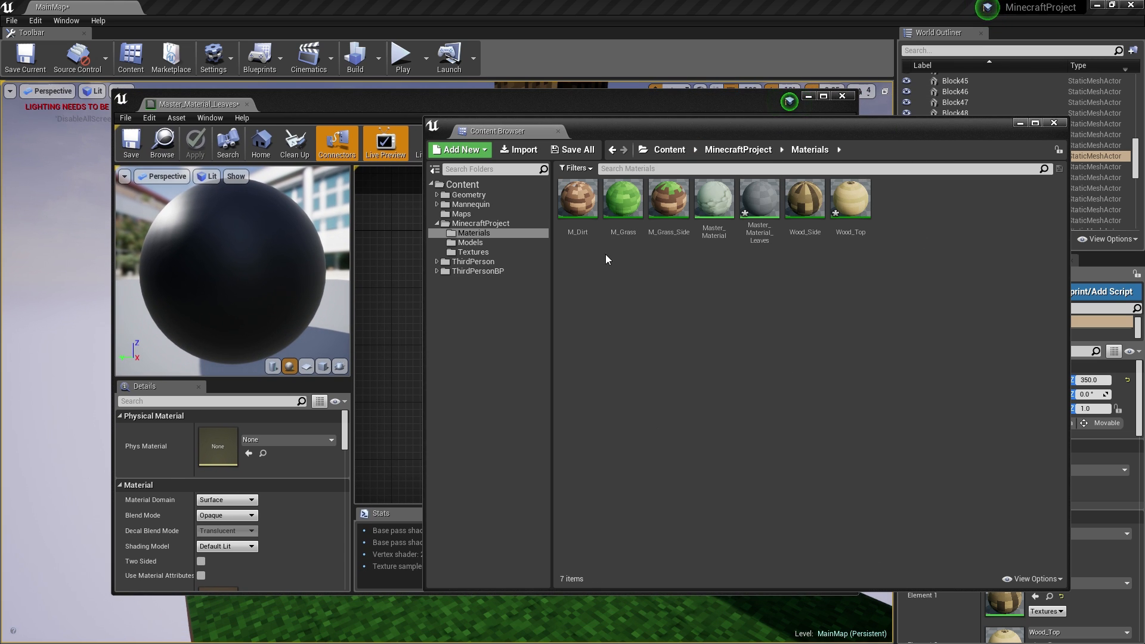
left_click(473, 251)
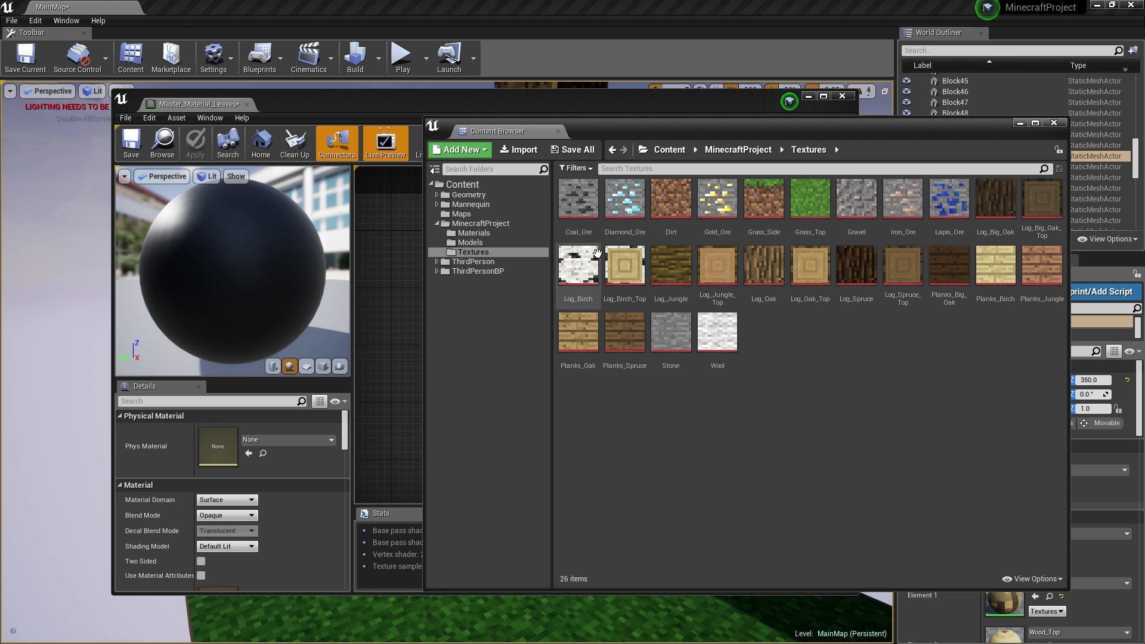
- Import Leaves_Oak.png from the Explorer Leaves folder into the Textures folder
key("super")
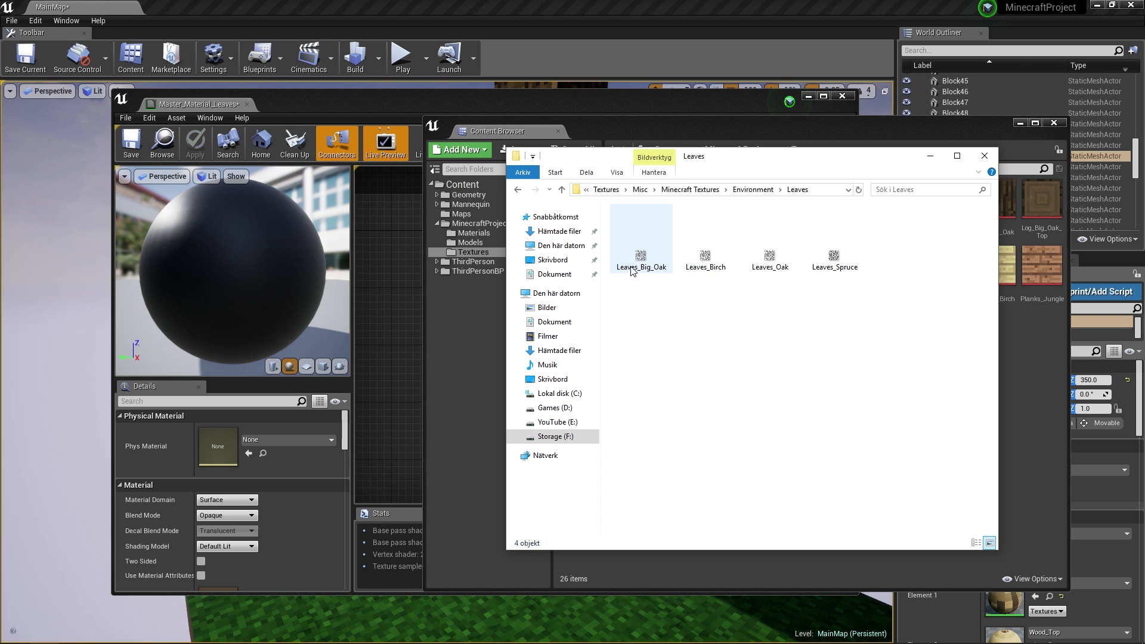
left_click(643, 258)
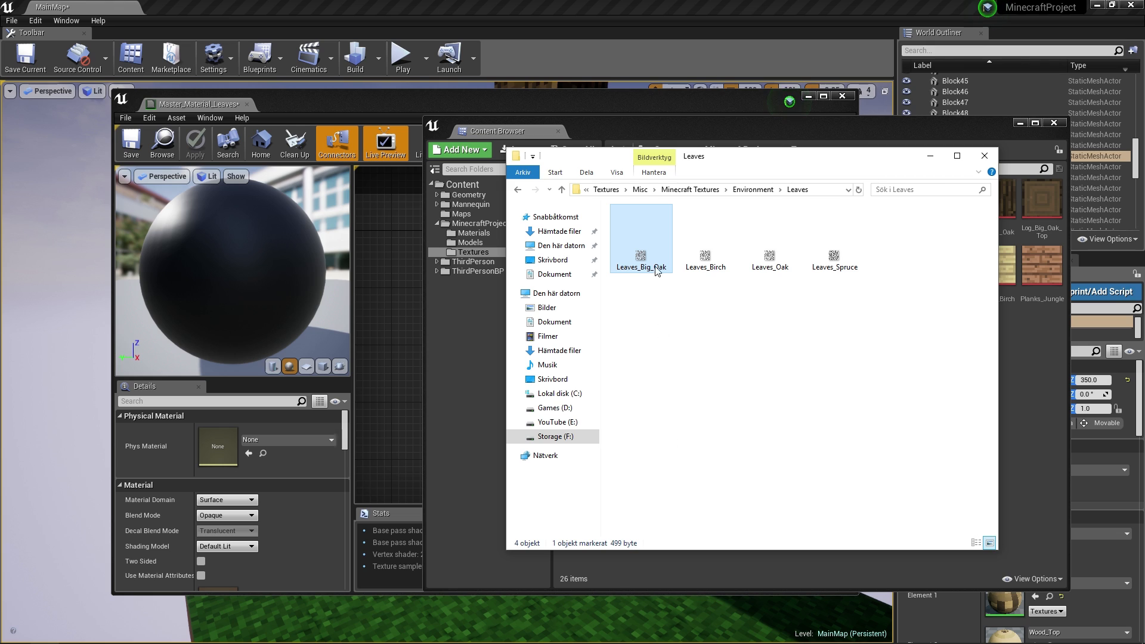
left_click_drag(770, 258, 415, 352)
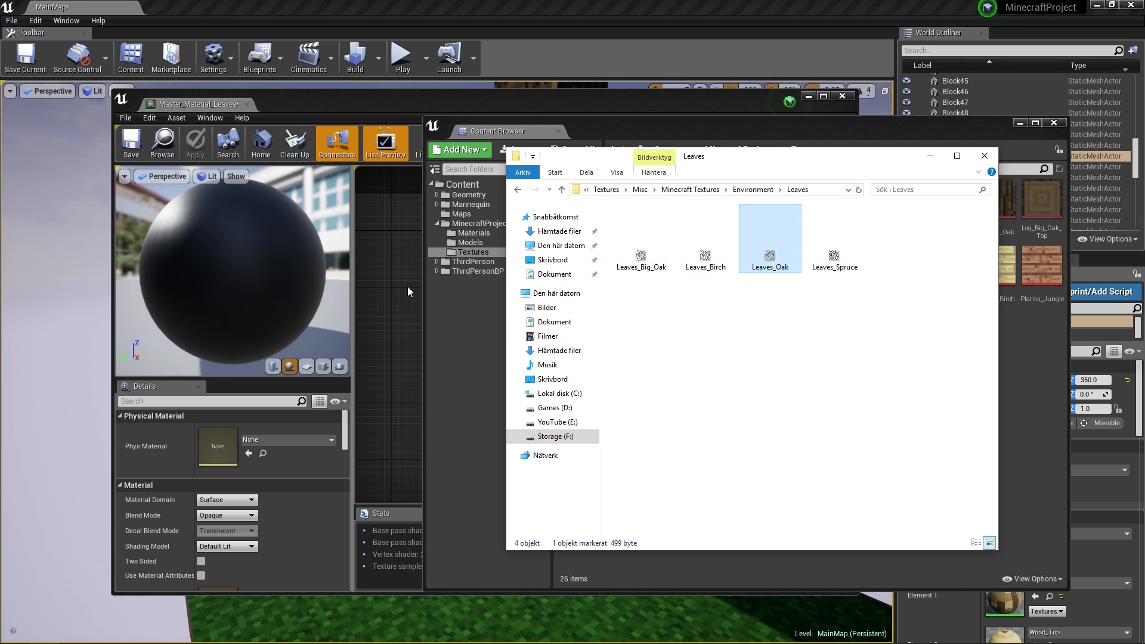
left_click_drag(815, 156, 490, 138)
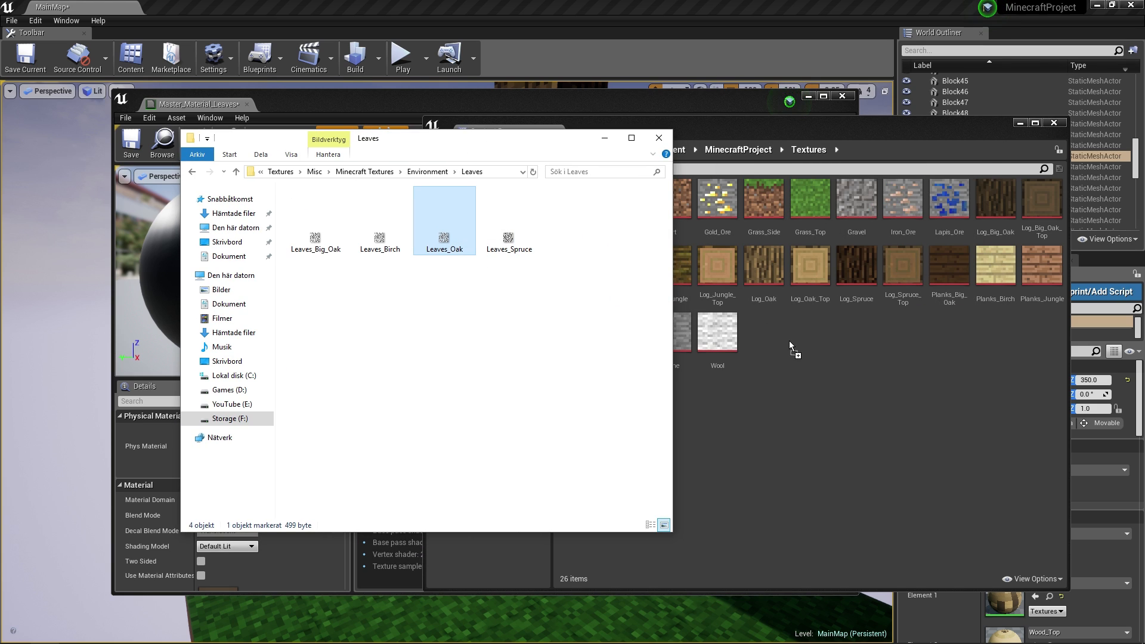
left_click_drag(789, 341, 789, 341)
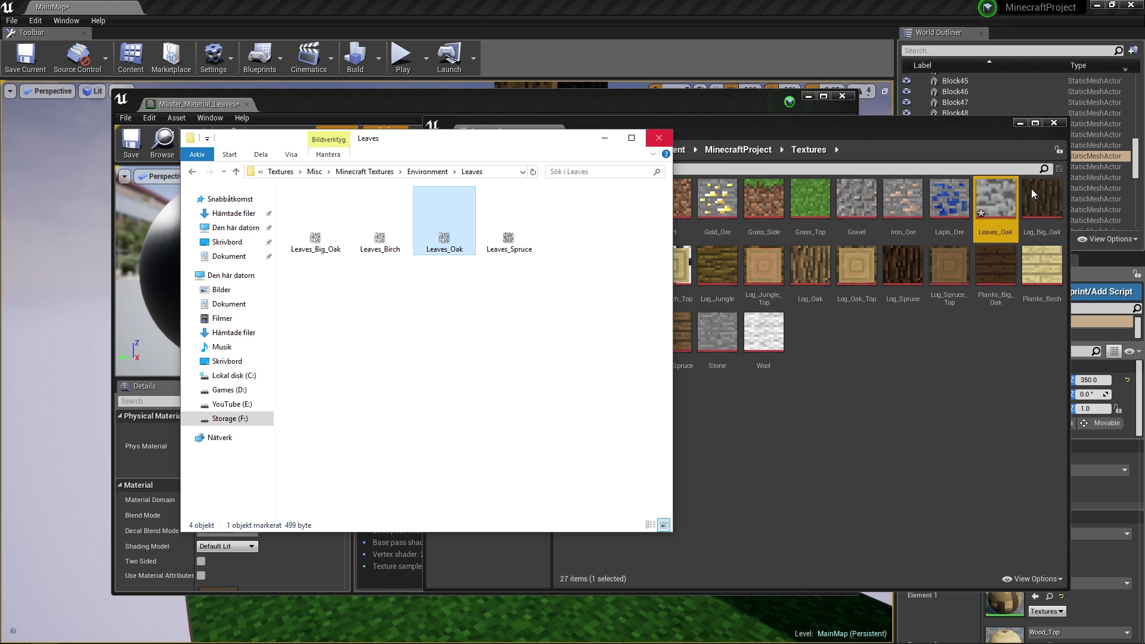
- Apply Paper2D texture settings to Leaves_Oak via Sprite Actions
right_click(990, 200)
mouse_move(1026, 241)
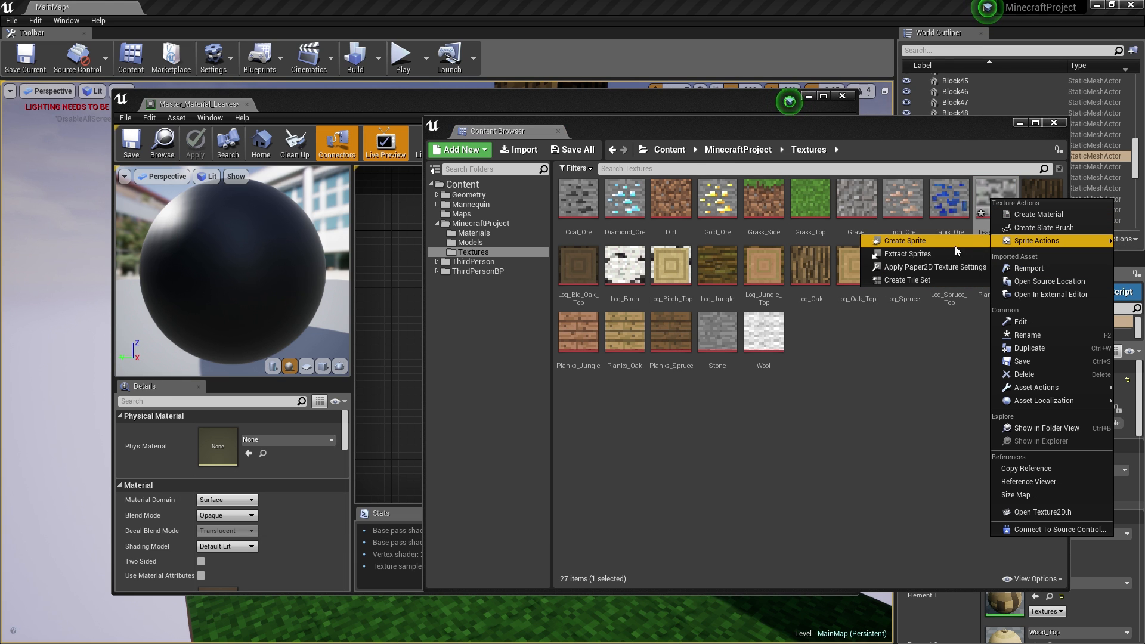
left_click(940, 269)
left_click(892, 331)
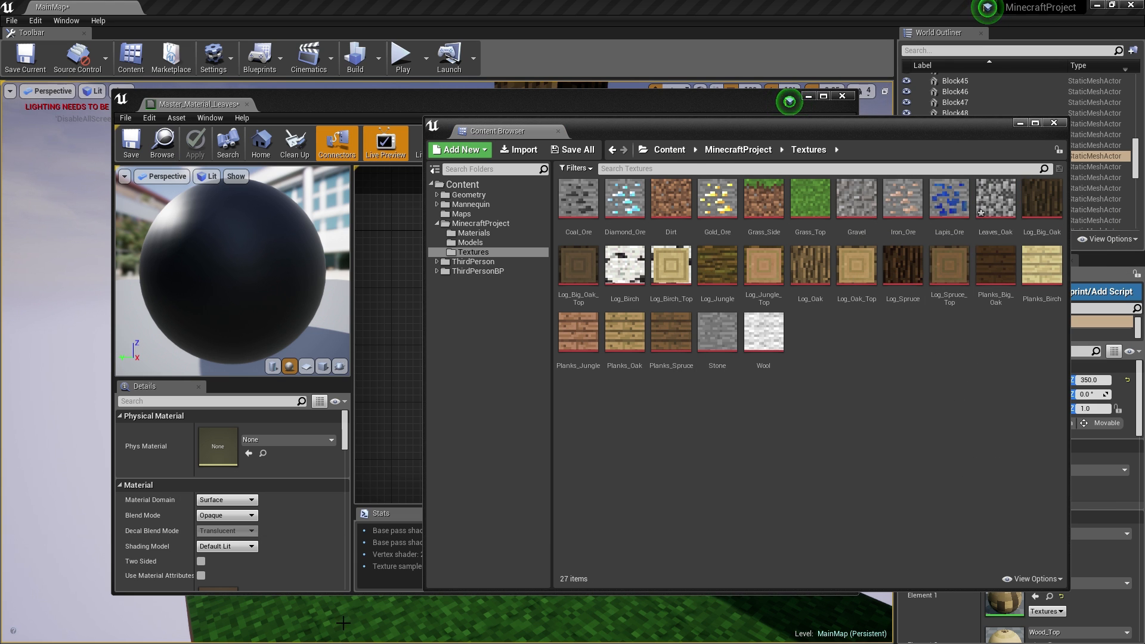
mouse_move(993, 200)
mouse_move(986, 206)
left_mouse_down()
mouse_move(382, 240)
mouse_move(385, 272)
mouse_move(249, 437)
mouse_move(987, 197)
left_mouse_up()
- Add a Texture Sample node to the graph and set its texture to Leaves_Oak
left_click_drag(708, 137, 637, 338)
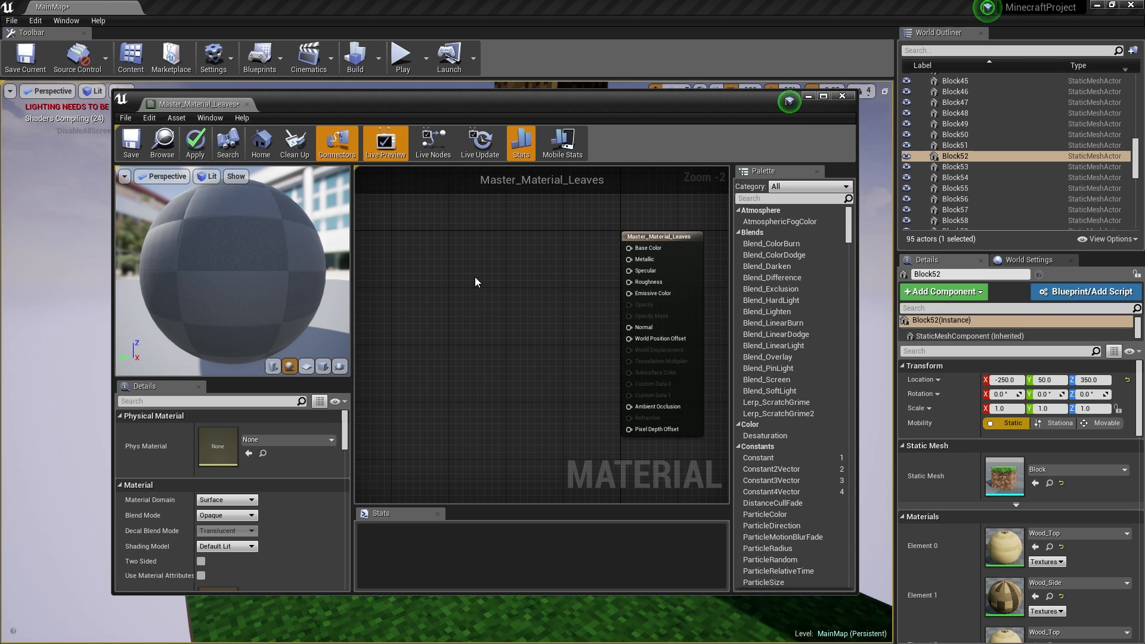
right_click(475, 277)
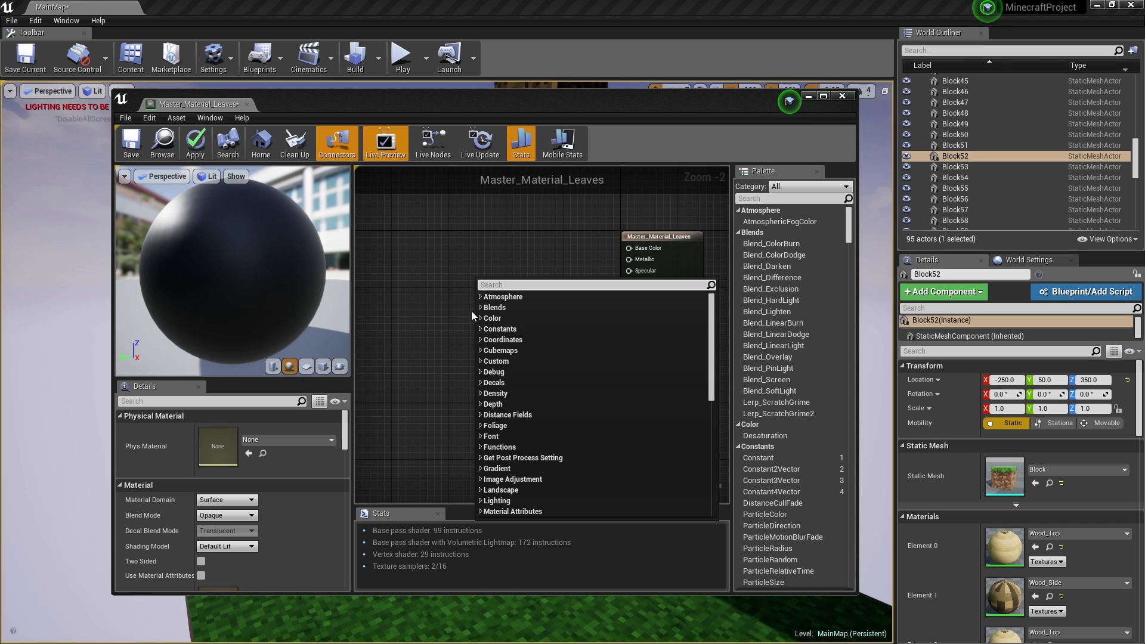
type("texture")
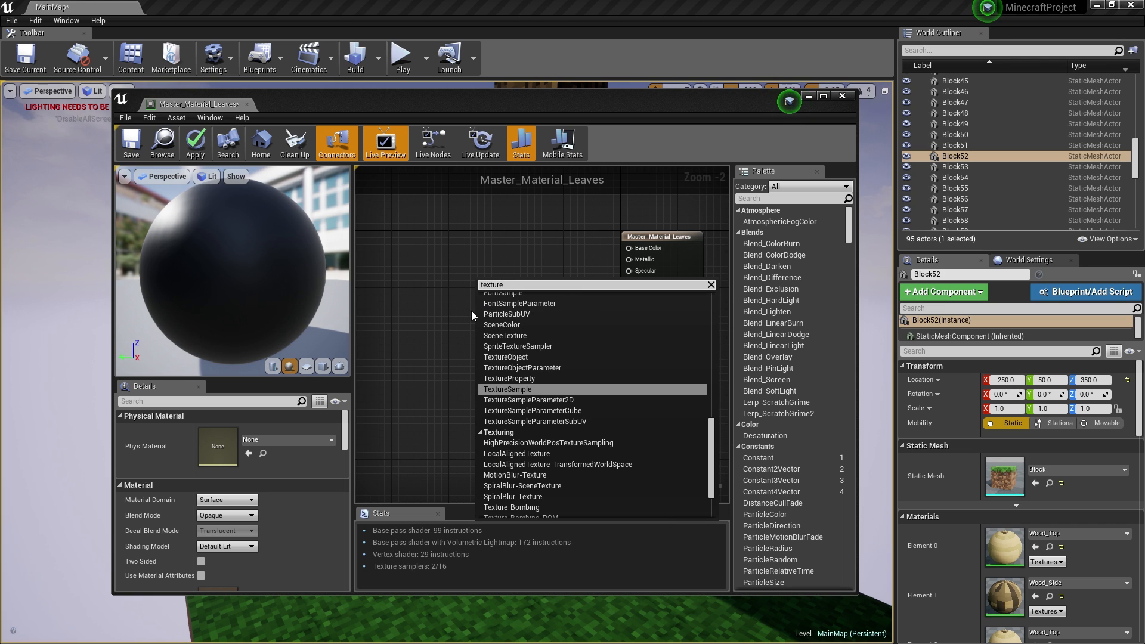
left_click(524, 389)
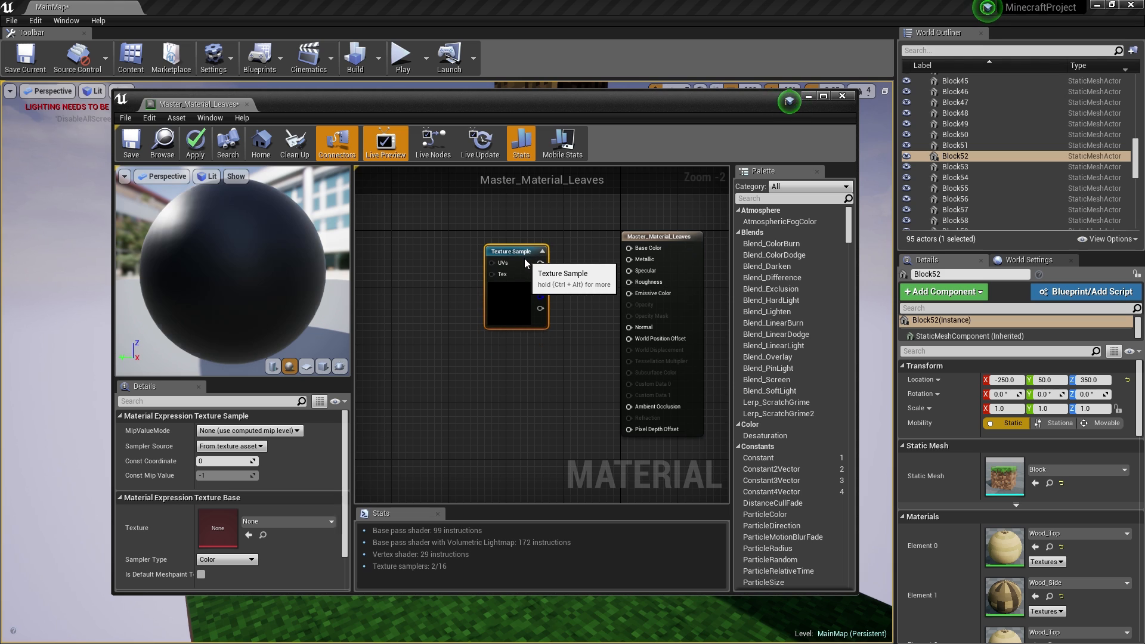
left_click_drag(547, 254, 568, 240)
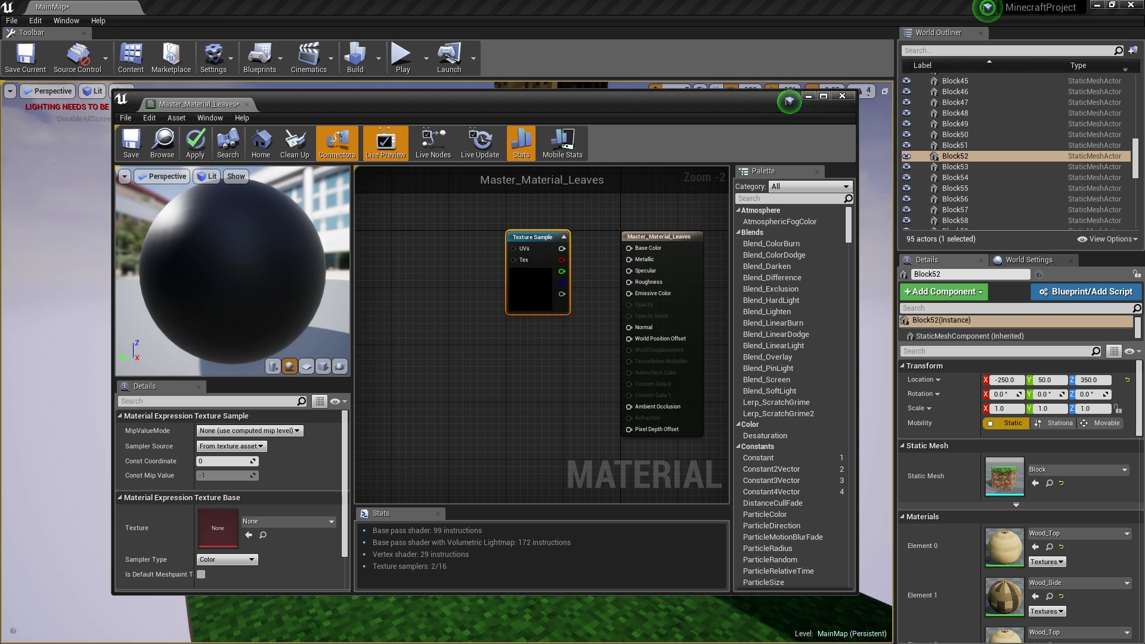
left_click(269, 523)
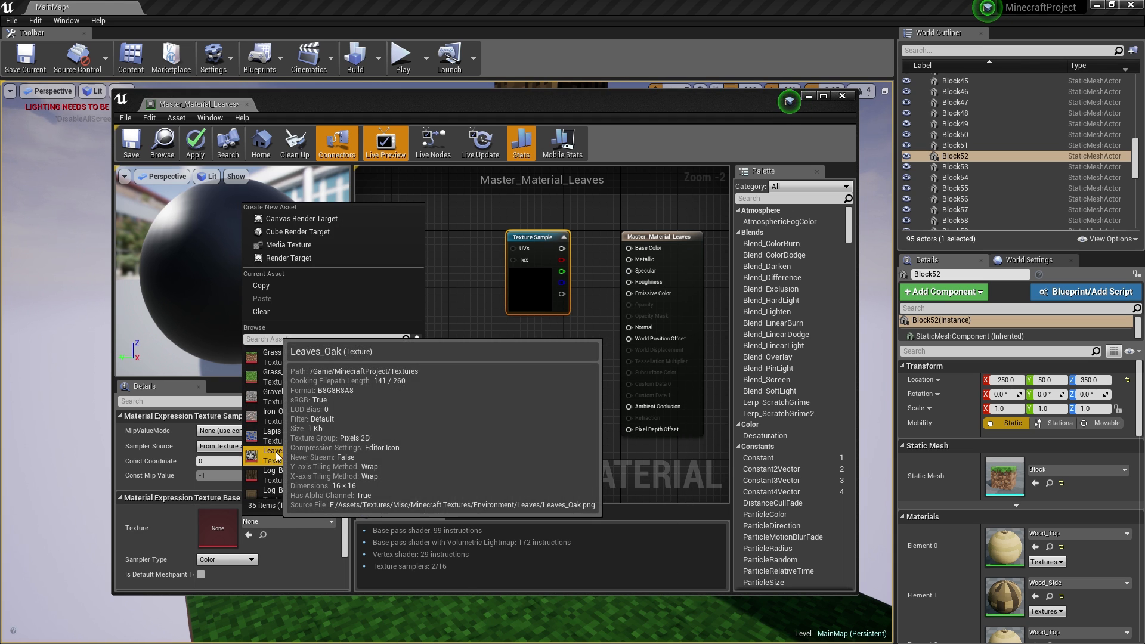
left_click(280, 454)
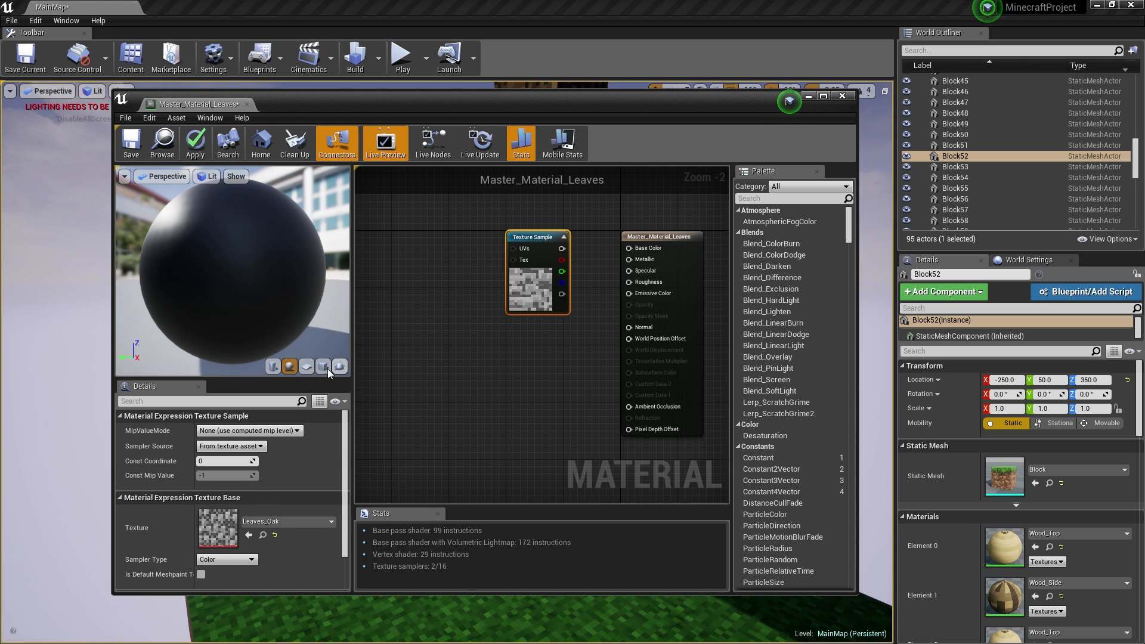
- Switch the material preview to a cube and connect the texture to Base Color
left_click_drag(269, 298, 223, 217)
scroll(192, 281, "down", 4)
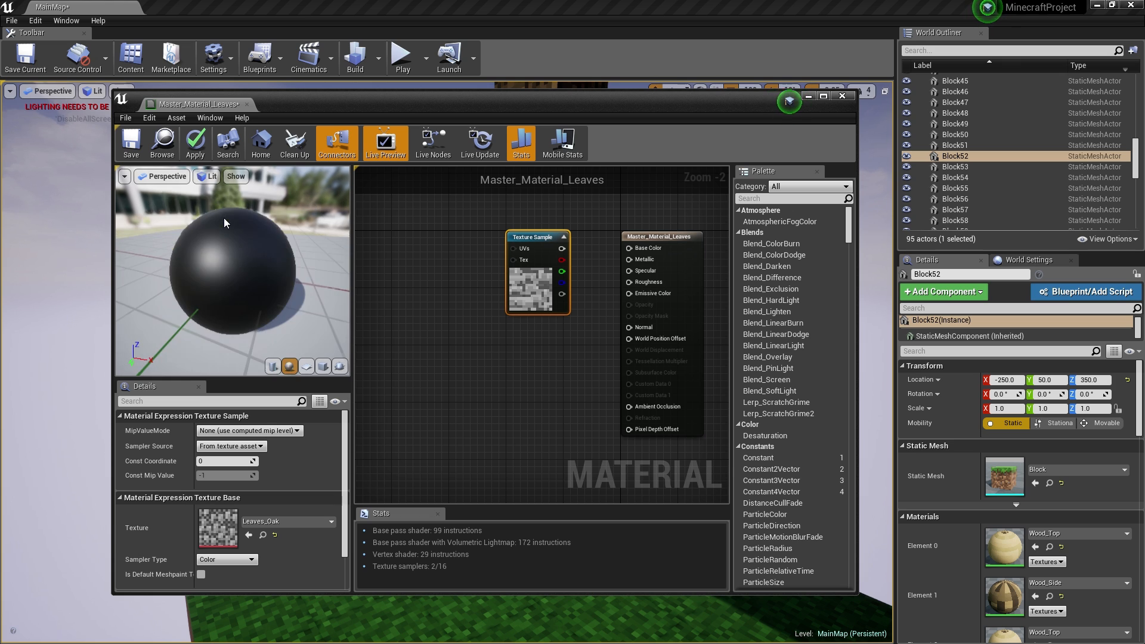
left_click(323, 367)
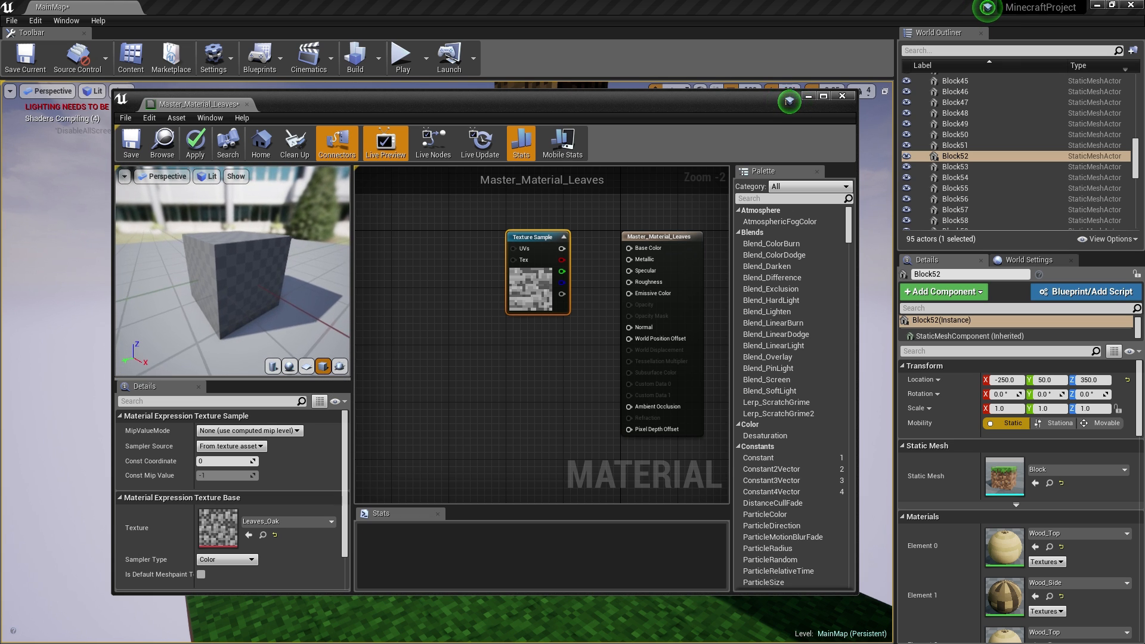
left_click_drag(233, 271, 351, 260)
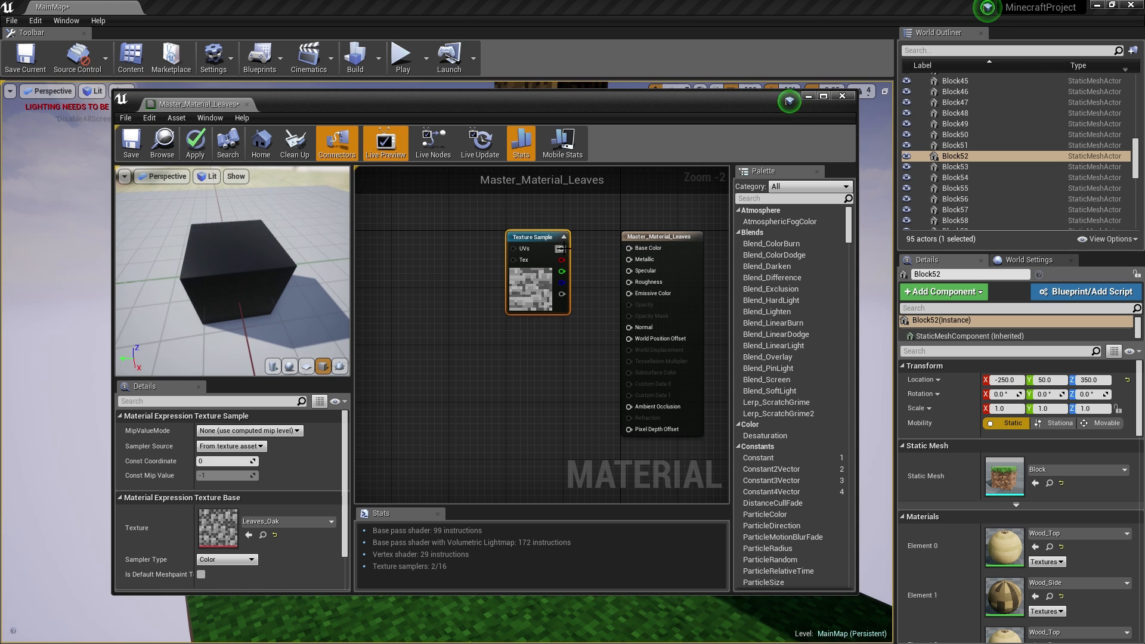
left_click_drag(660, 249, 660, 250)
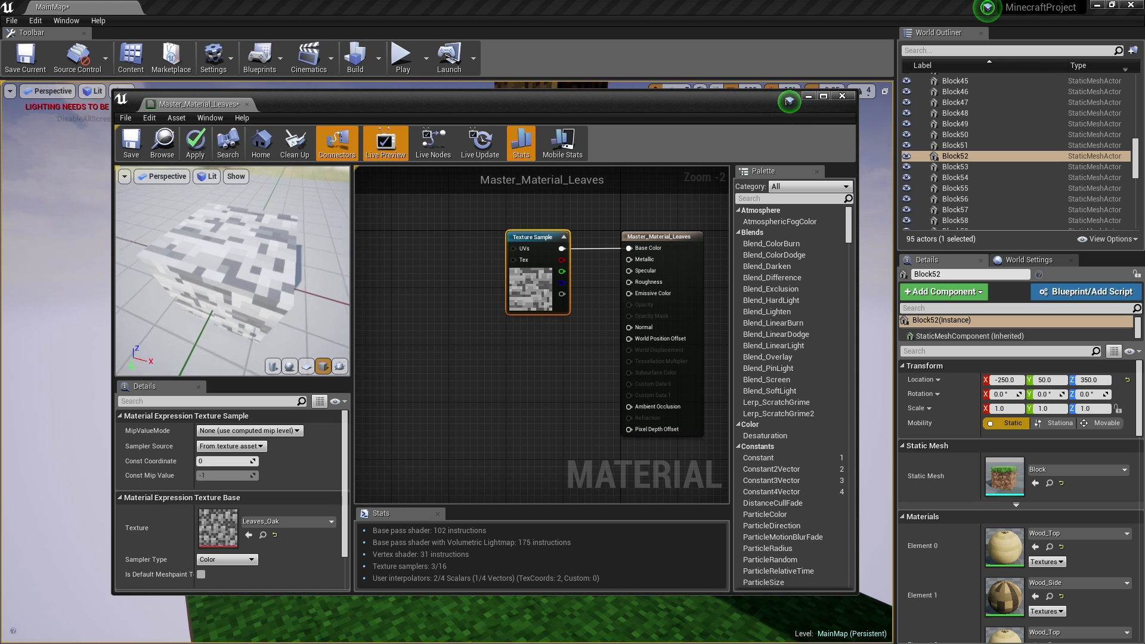
left_click_drag(232, 281, 304, 277)
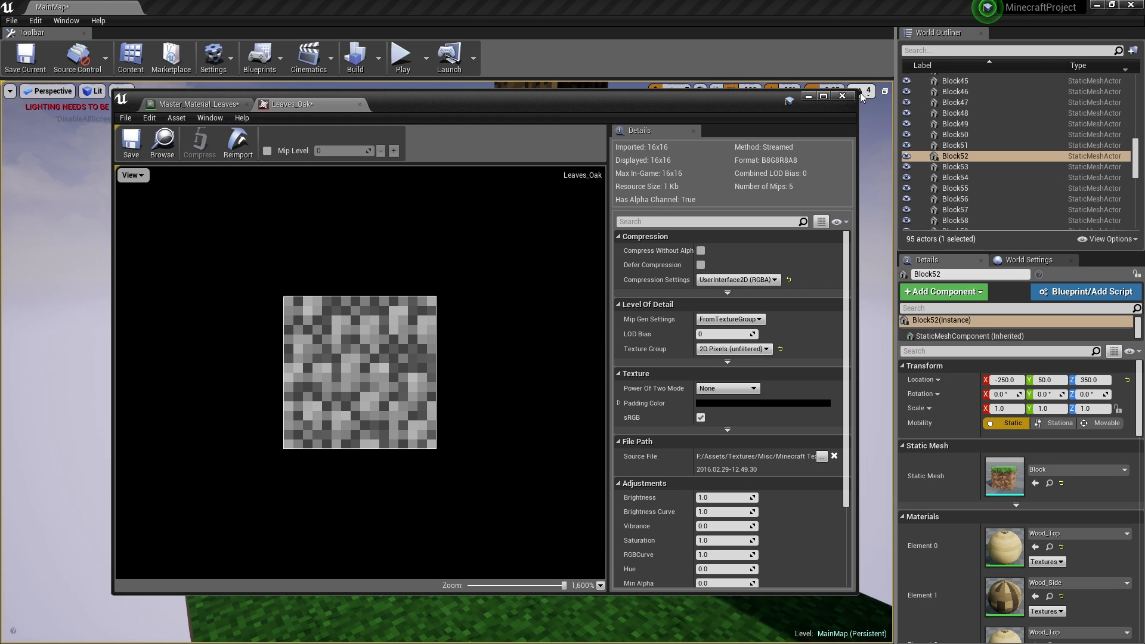
- Close the Leaves_Oak texture tab, answering the apply-changes prompt
left_click(842, 96)
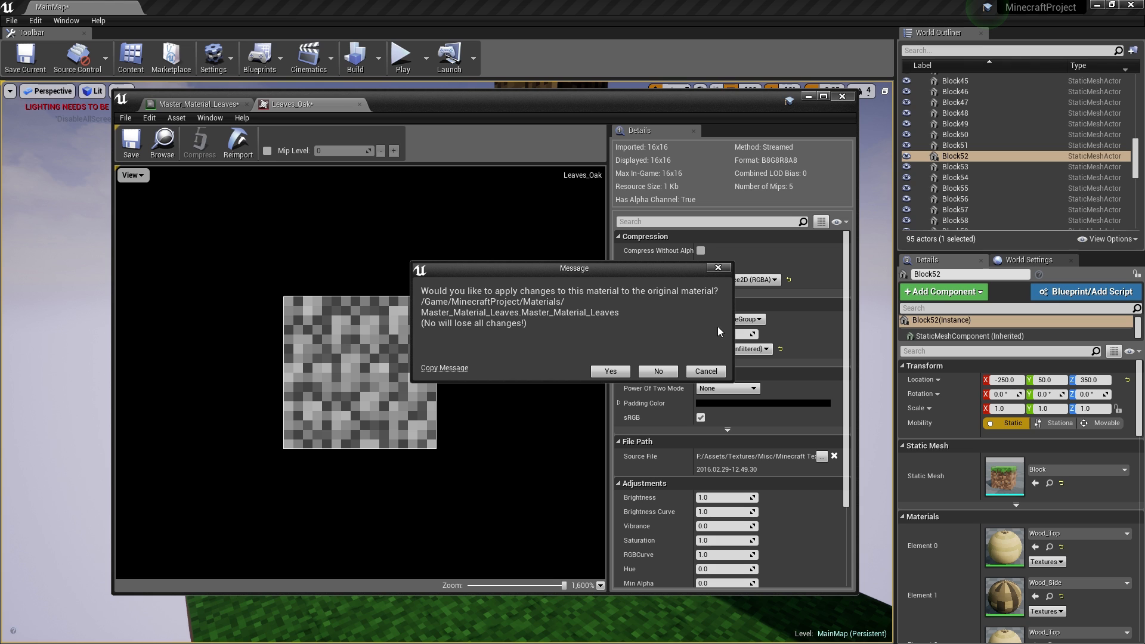
left_click(718, 267)
left_click(360, 104)
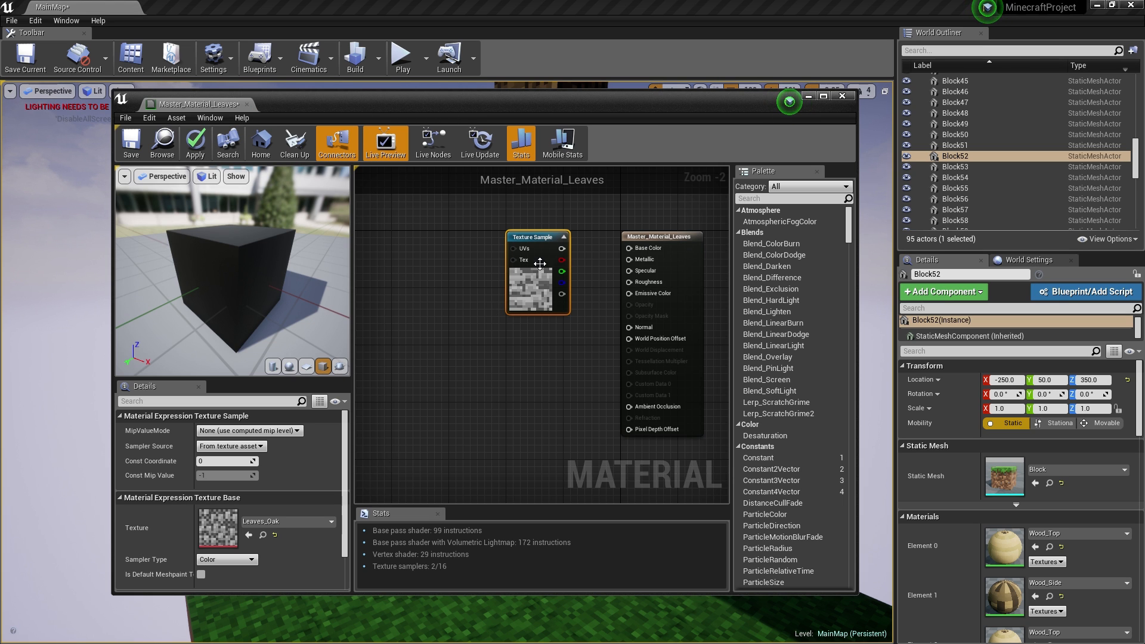
- Add Constant3Vector and Multiply nodes: texture into A, constant into B, result to Base Color
left_click(524, 365)
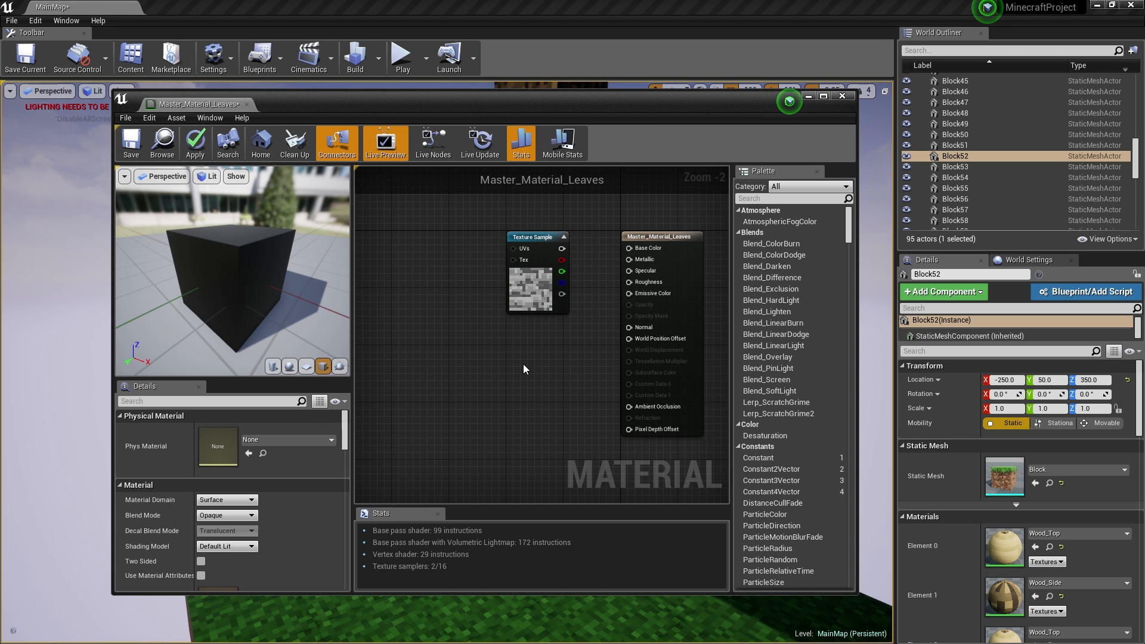
left_click(502, 342)
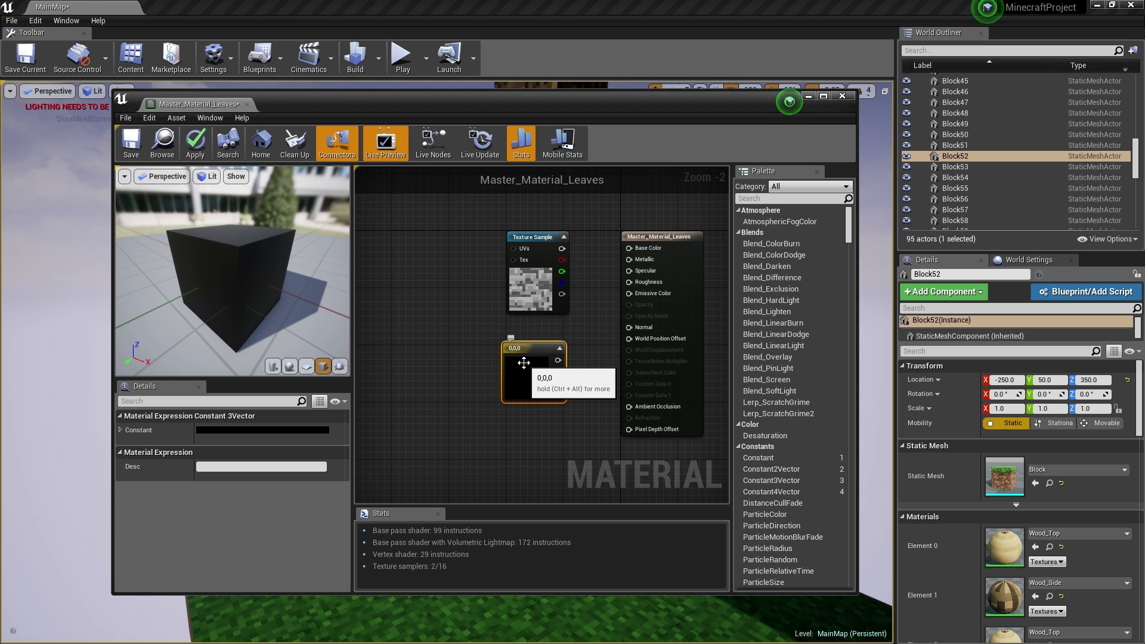
left_click_drag(524, 362, 449, 339)
left_click(542, 344)
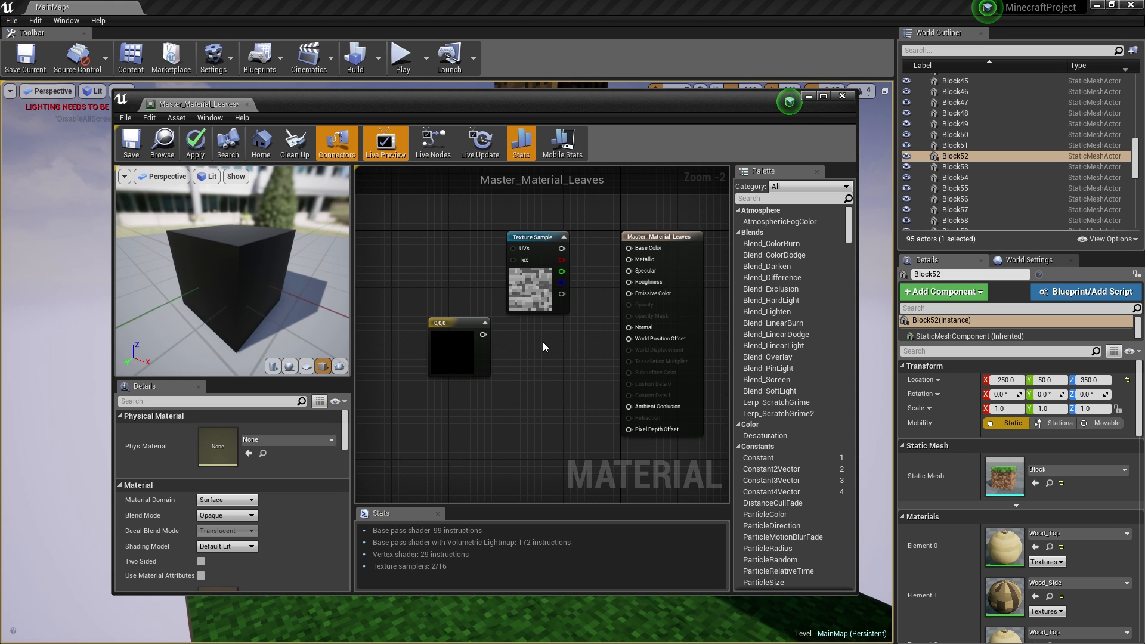
left_click(540, 342)
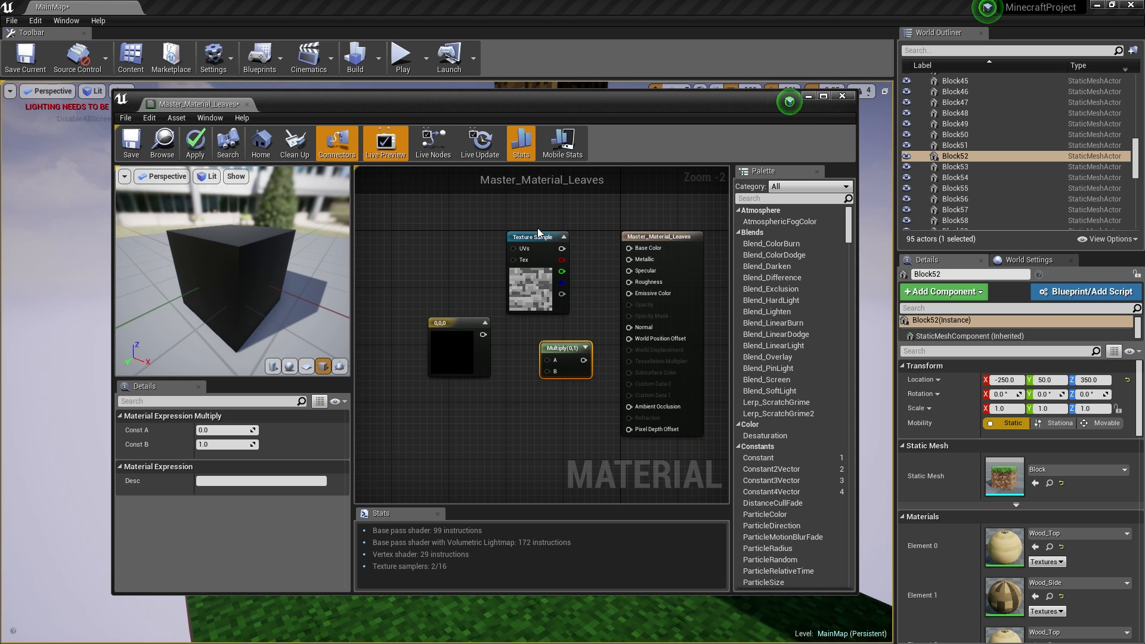
left_click_drag(538, 234, 472, 233)
left_click_drag(547, 360, 497, 249)
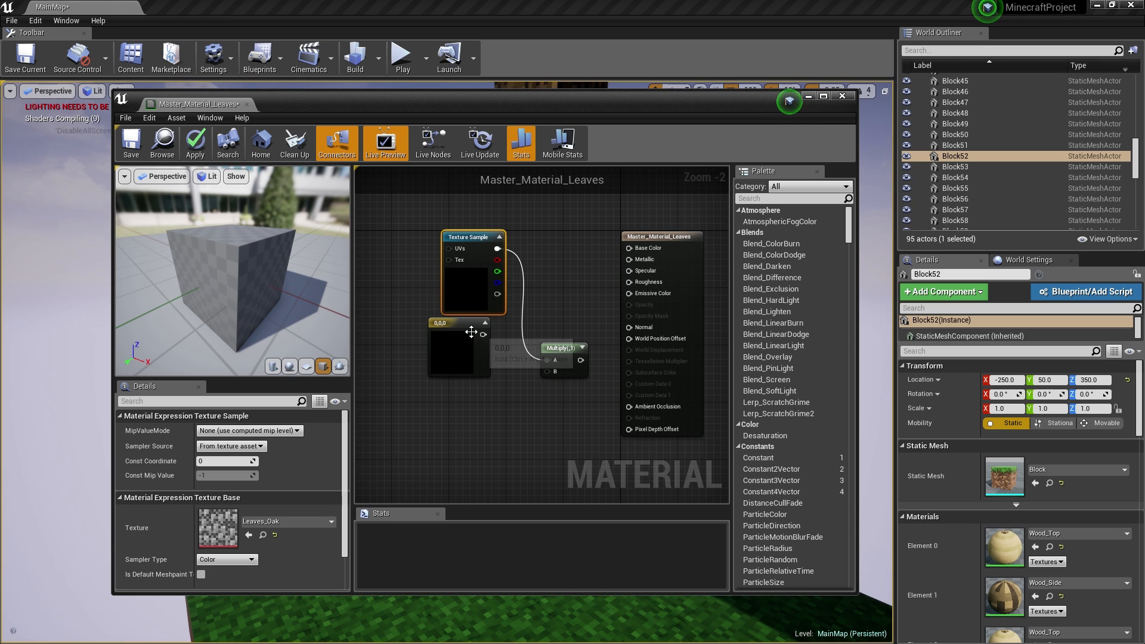
left_click_drag(484, 336, 490, 341)
left_click_drag(548, 370, 629, 248)
left_click_drag(566, 349, 573, 267)
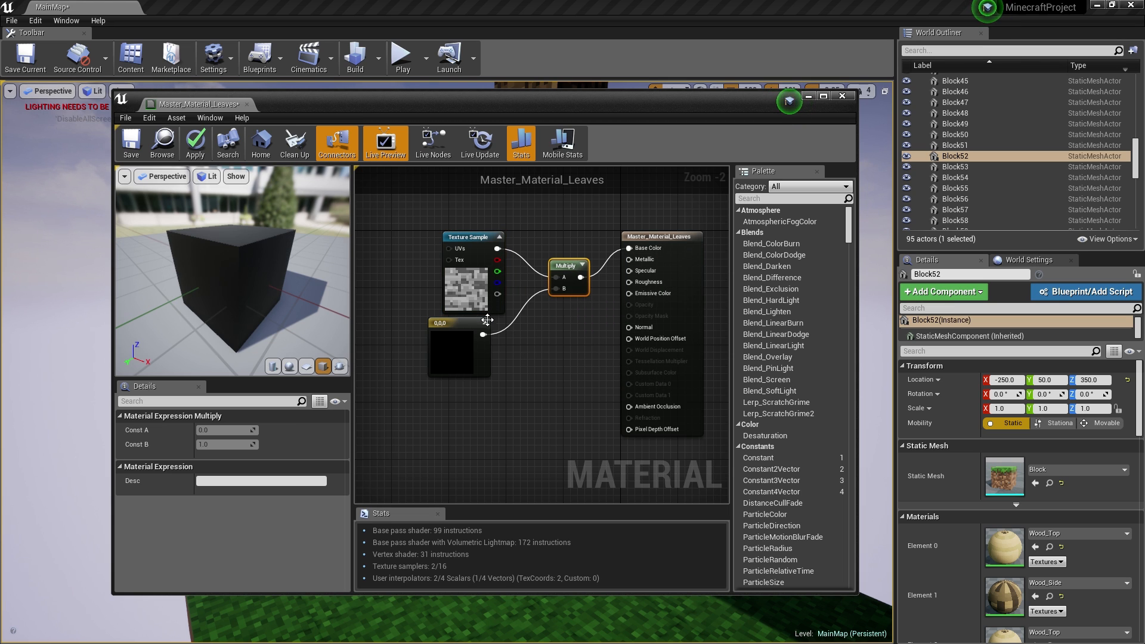
- Set the constant to a pink colour (0.745, 0.262, 0.24) and check the tinted cube
left_click(459, 334)
double_click(458, 333)
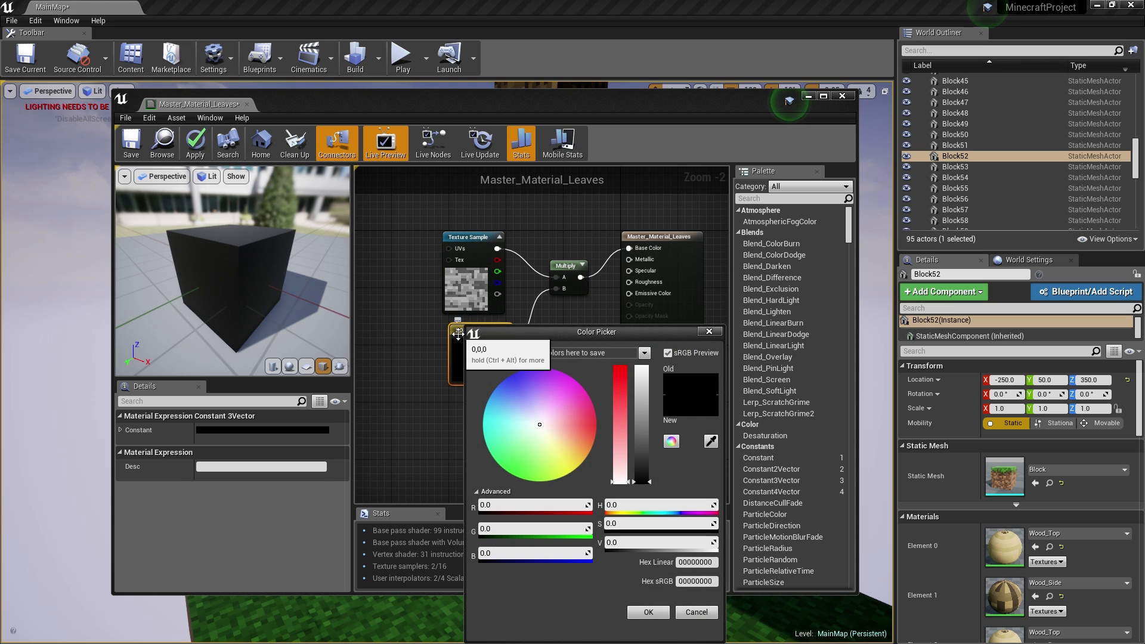
left_click(565, 424)
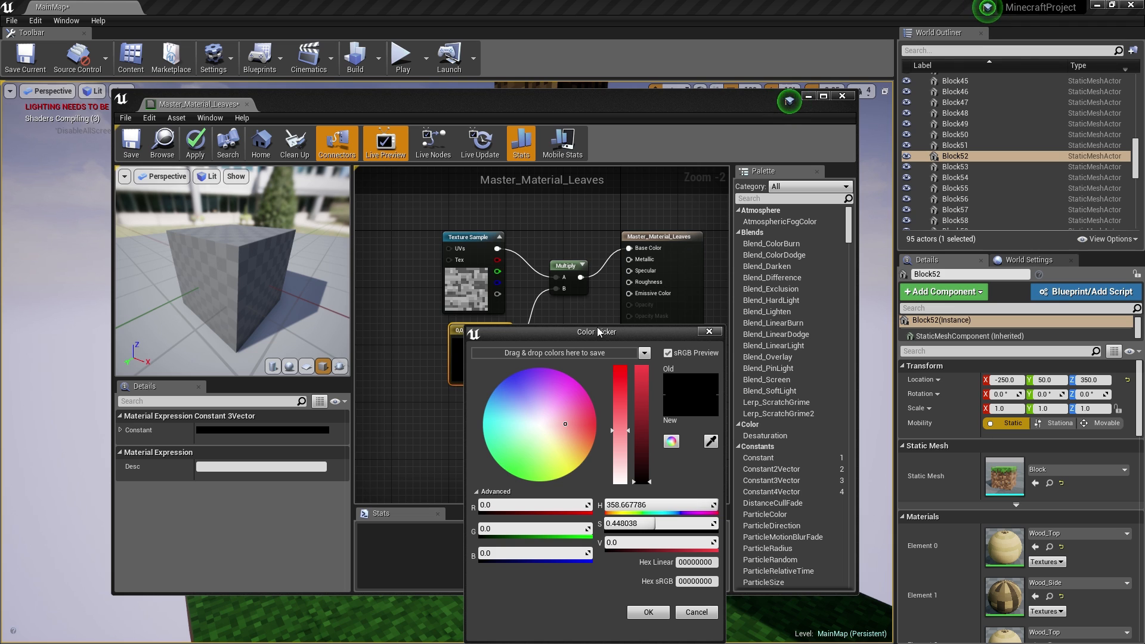
left_click_drag(597, 332, 631, 272)
left_click(612, 366)
left_click(674, 338)
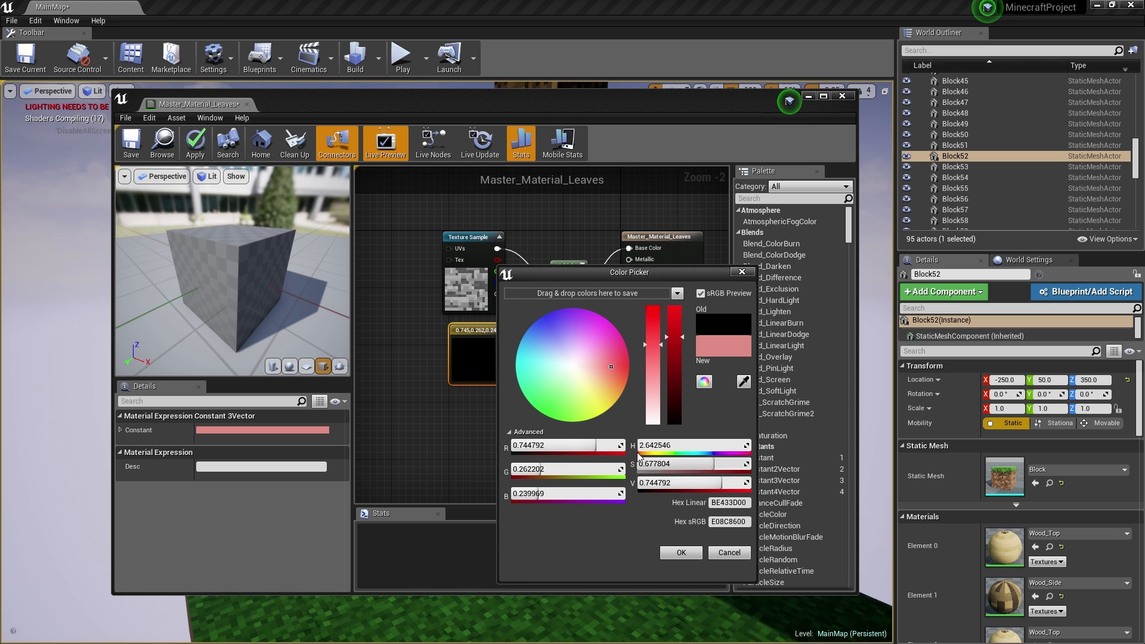
left_click(679, 553)
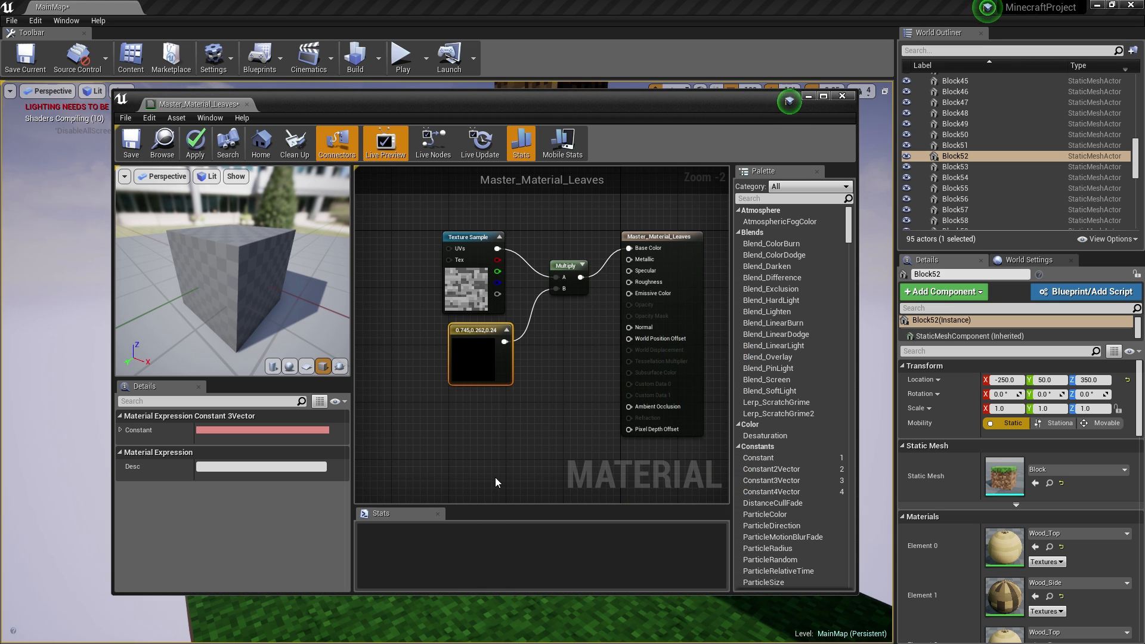
mouse_move(270, 311)
left_mouse_down()
mouse_move(276, 382)
mouse_move(238, 301)
mouse_move(268, 334)
mouse_move(257, 316)
left_mouse_up()
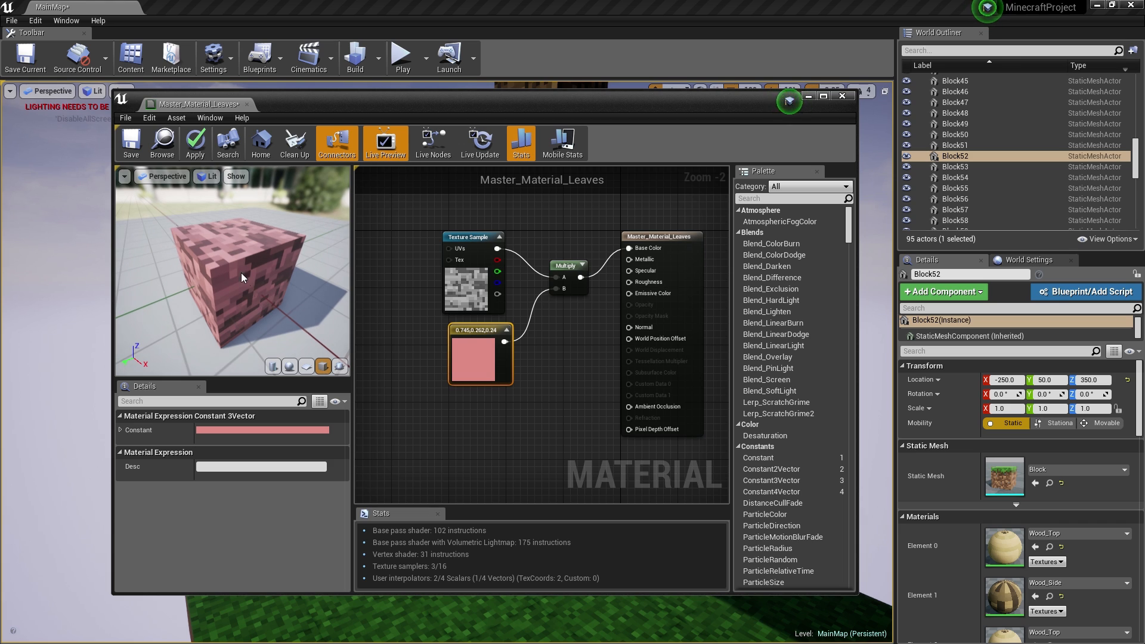
left_click(673, 241)
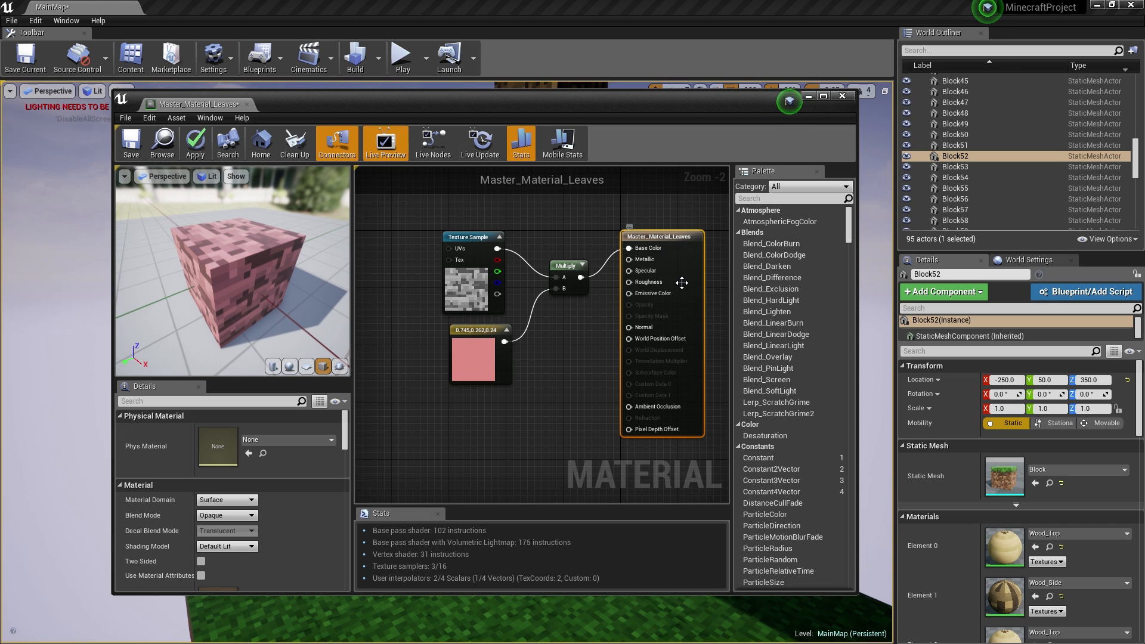
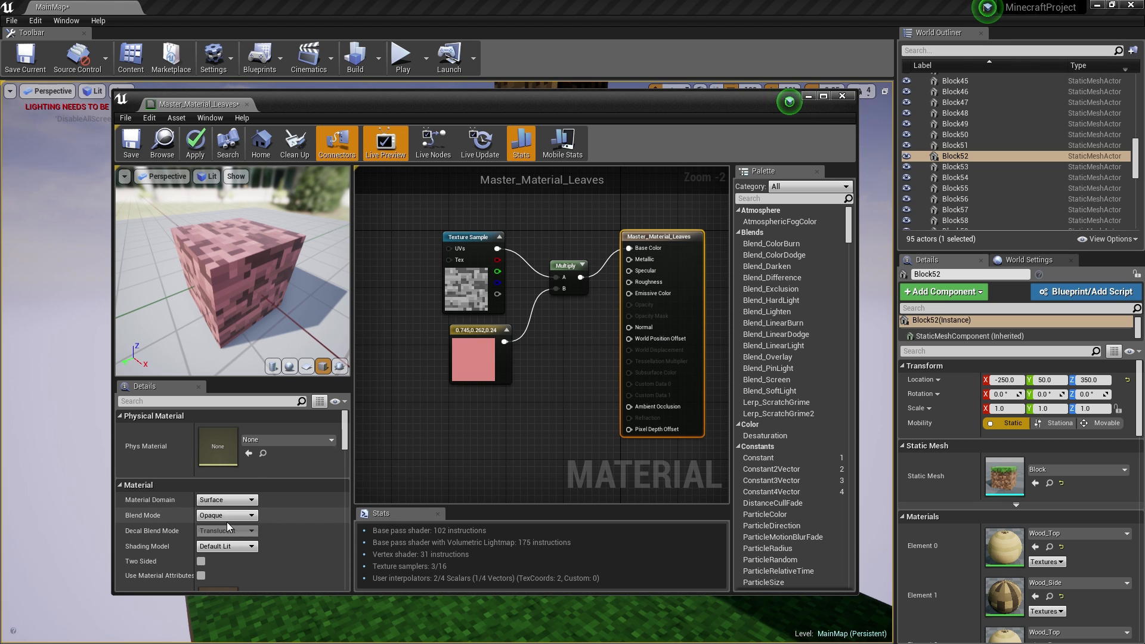
- Switch the leaves material to Translucent blend mode and wire the texture's alpha into Opacity
left_click(231, 547)
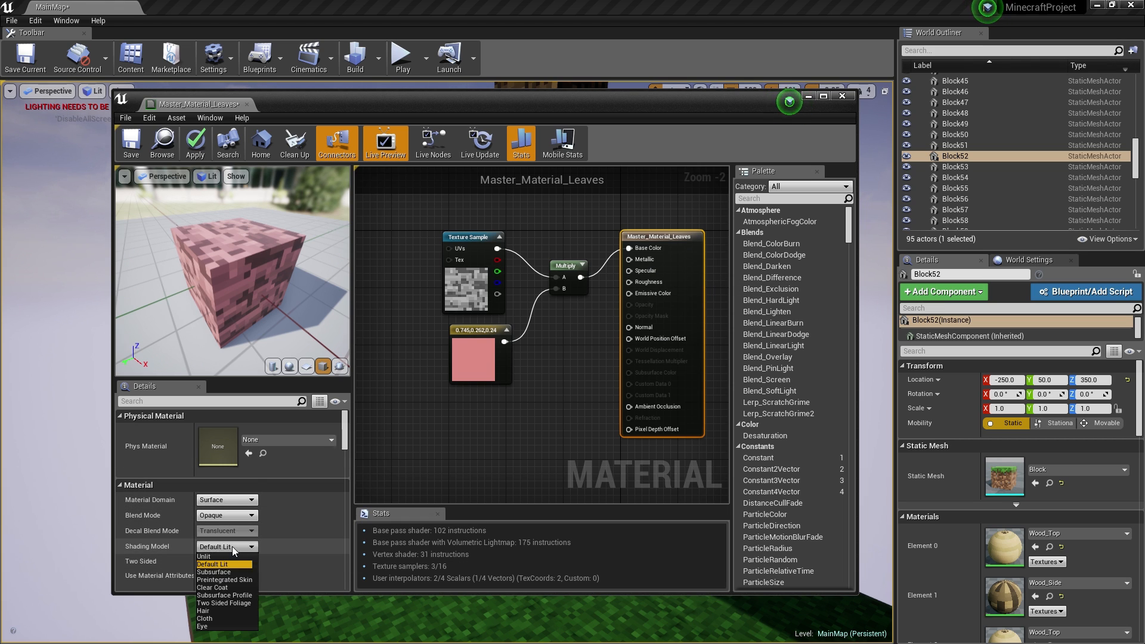
left_click(233, 548)
left_click(239, 516)
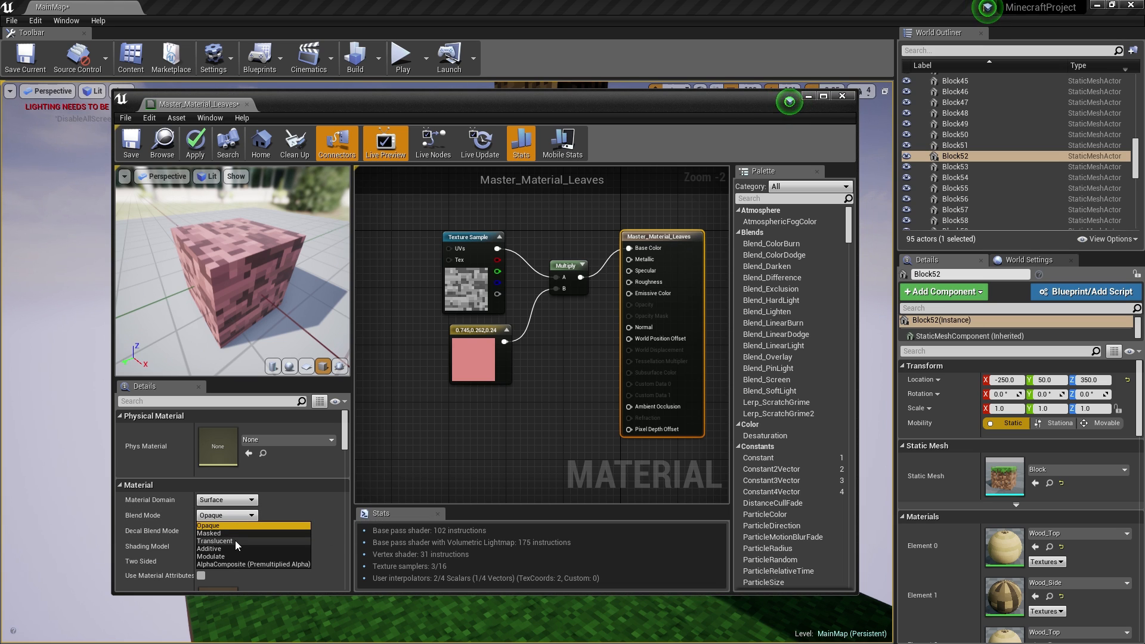
left_click(235, 540)
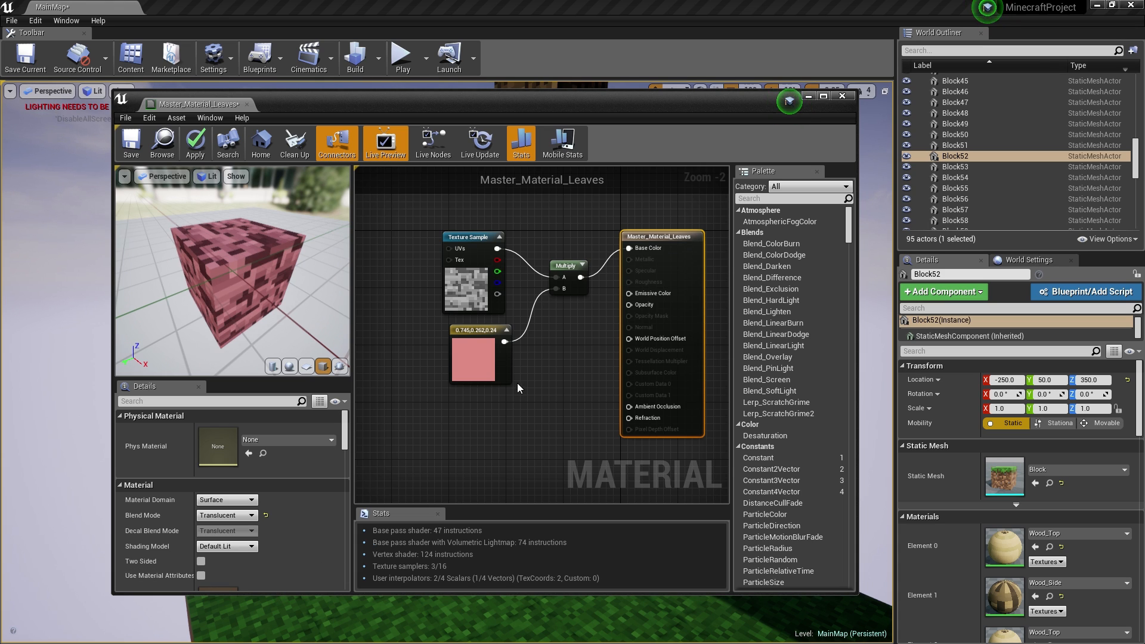
left_click_drag(498, 294, 635, 307)
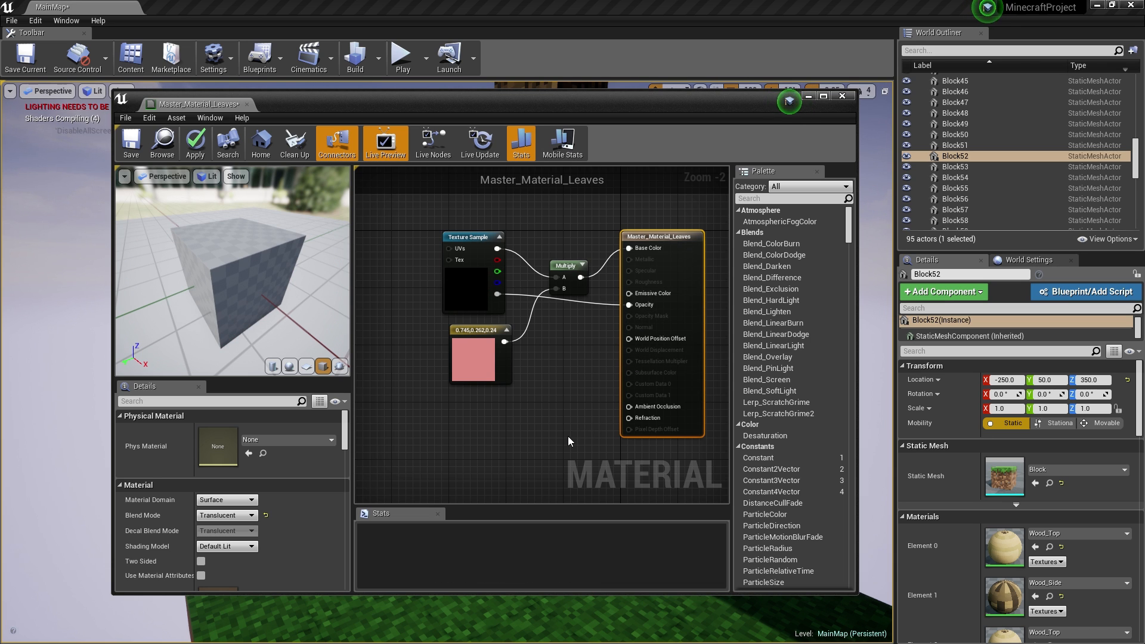
mouse_move(220, 300)
left_mouse_down()
mouse_move(179, 297)
mouse_move(224, 300)
left_mouse_up()
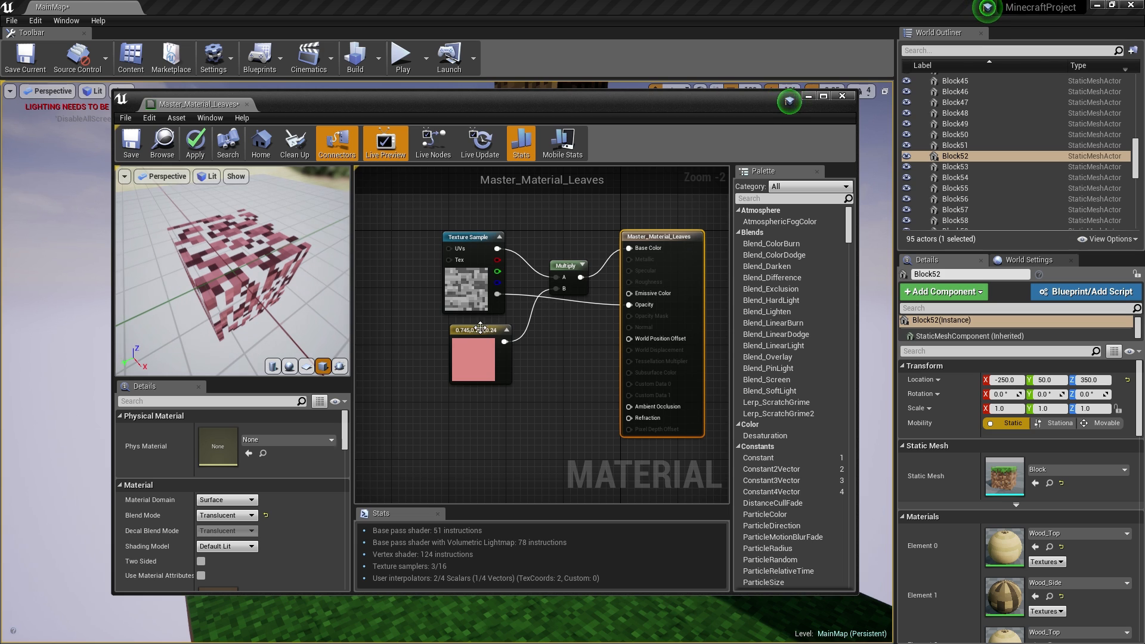
left_click_drag(480, 327, 474, 328)
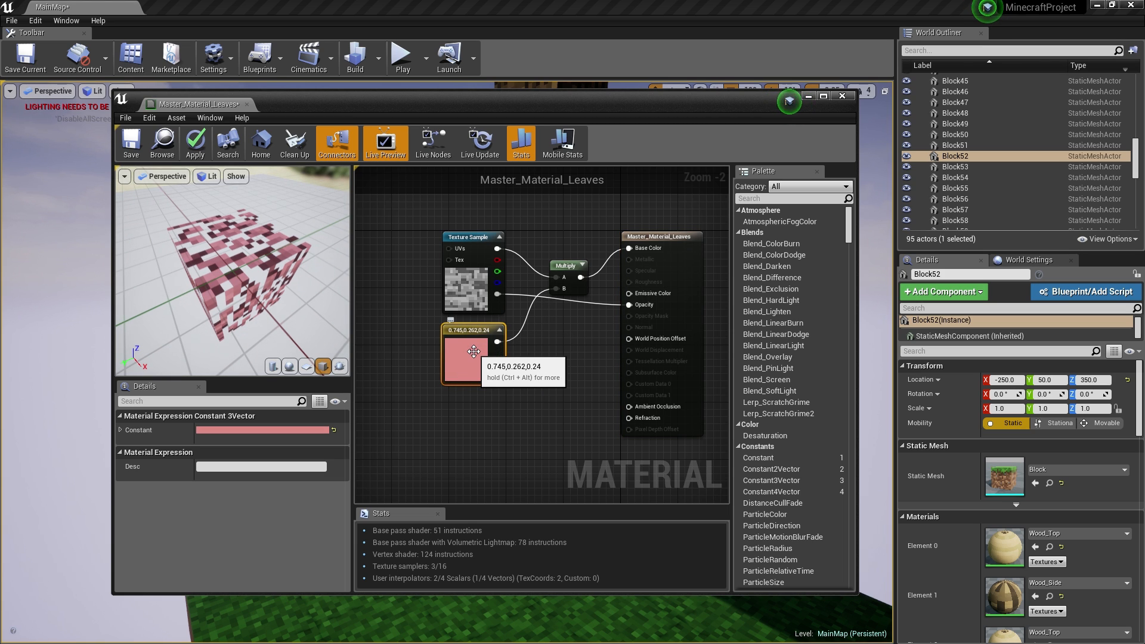
- Convert the pink constant into a 'Color Leaves' parameter, reset its default value, and apply
right_click(474, 352)
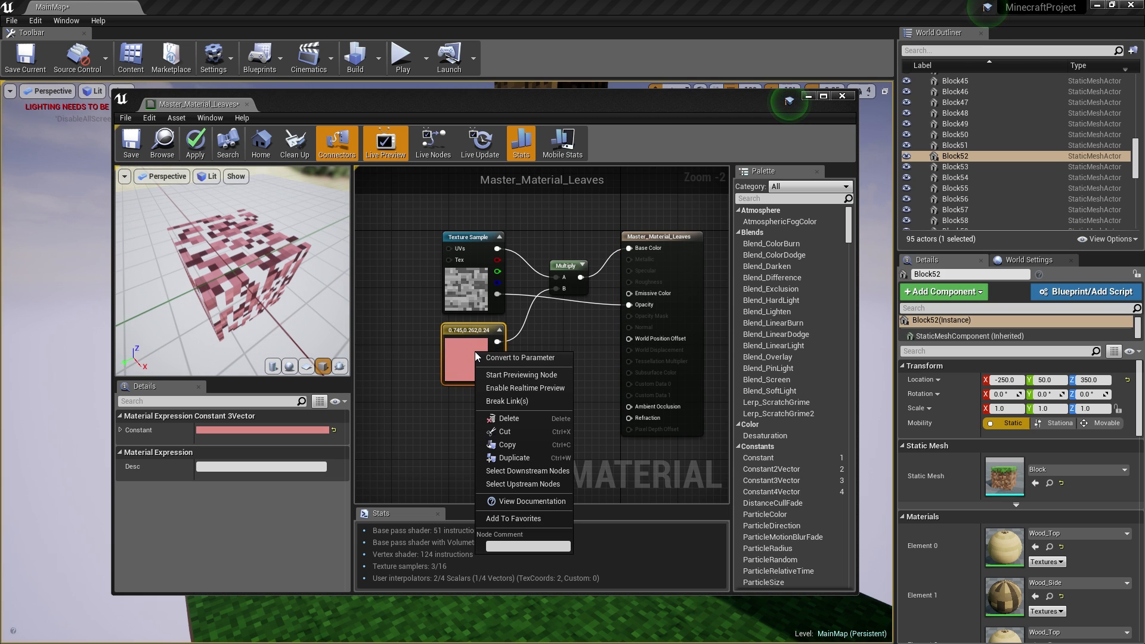
left_click(514, 358)
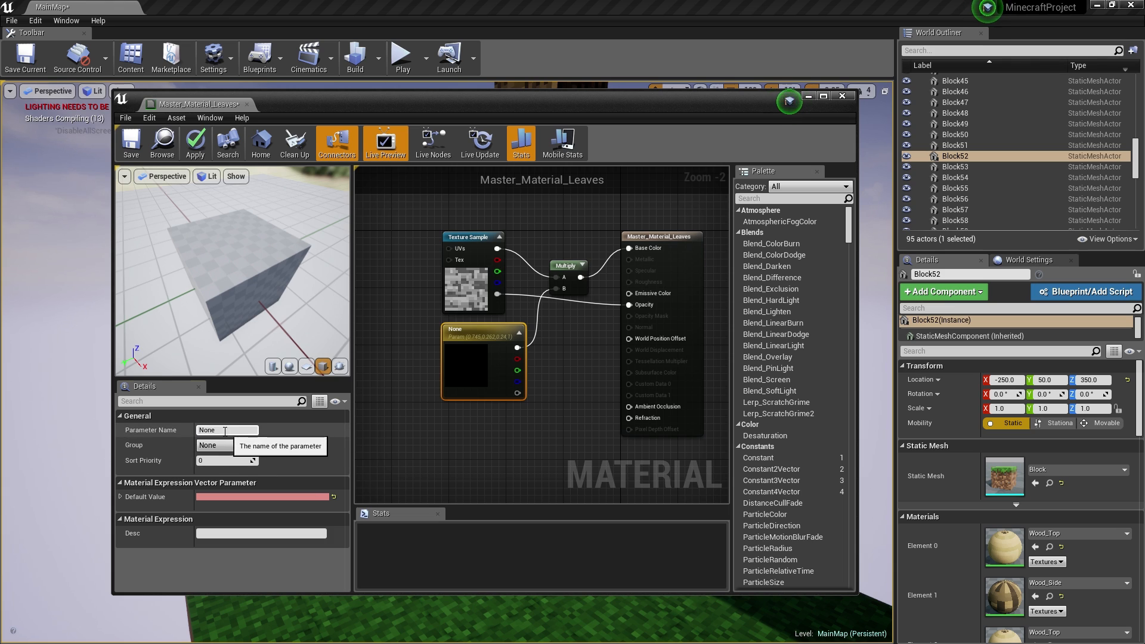
left_click(225, 432)
type("Color")
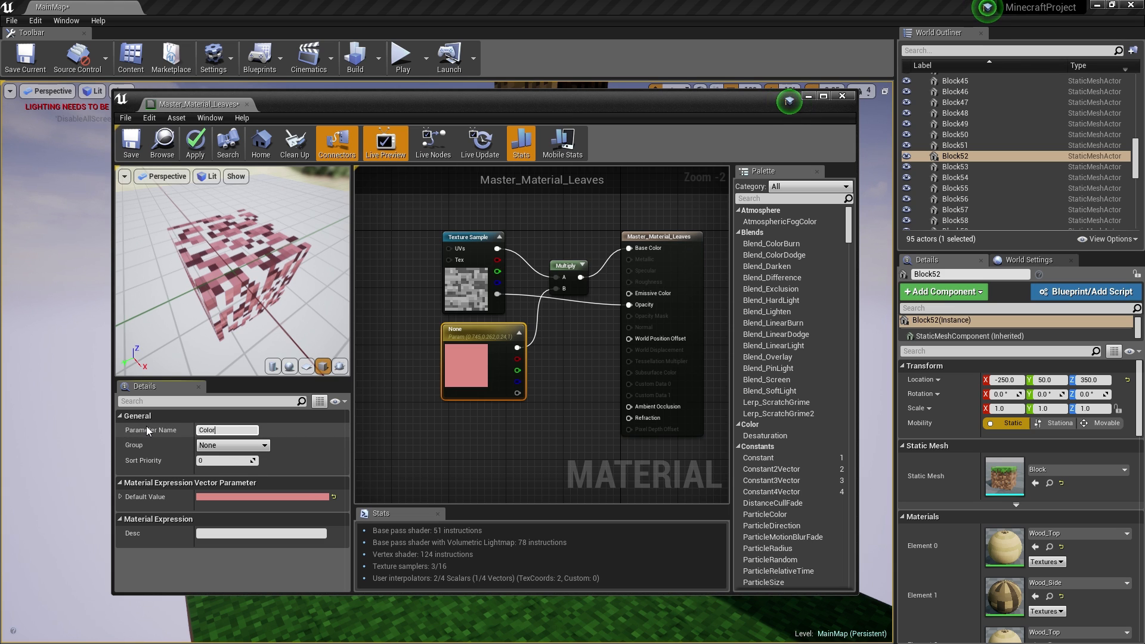
type(" Leaves")
key("Return")
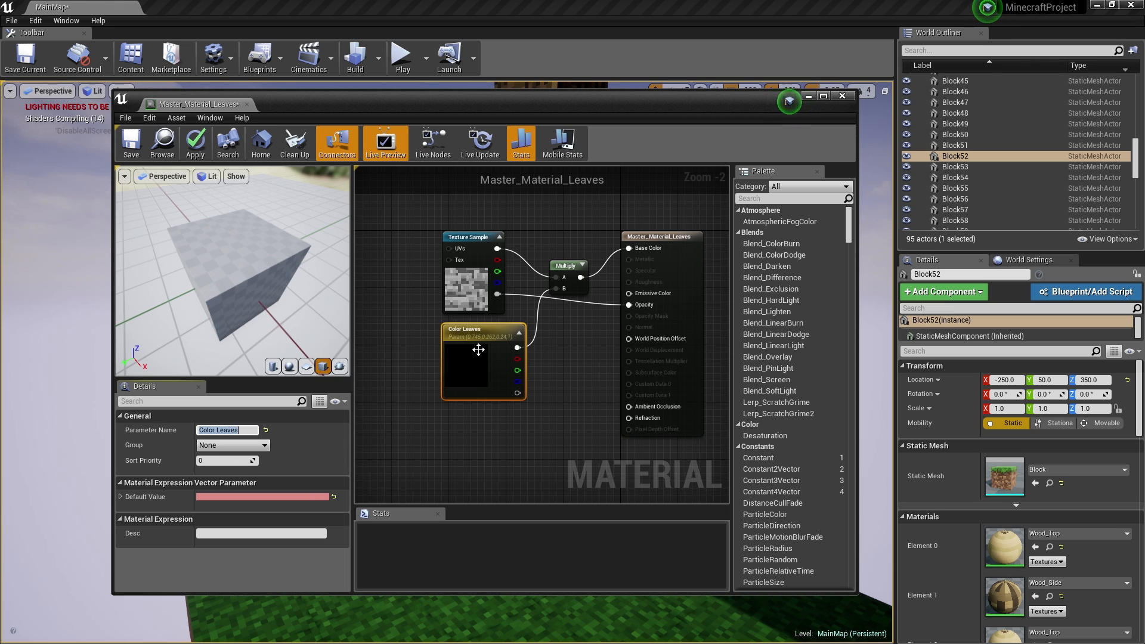
left_click(333, 498)
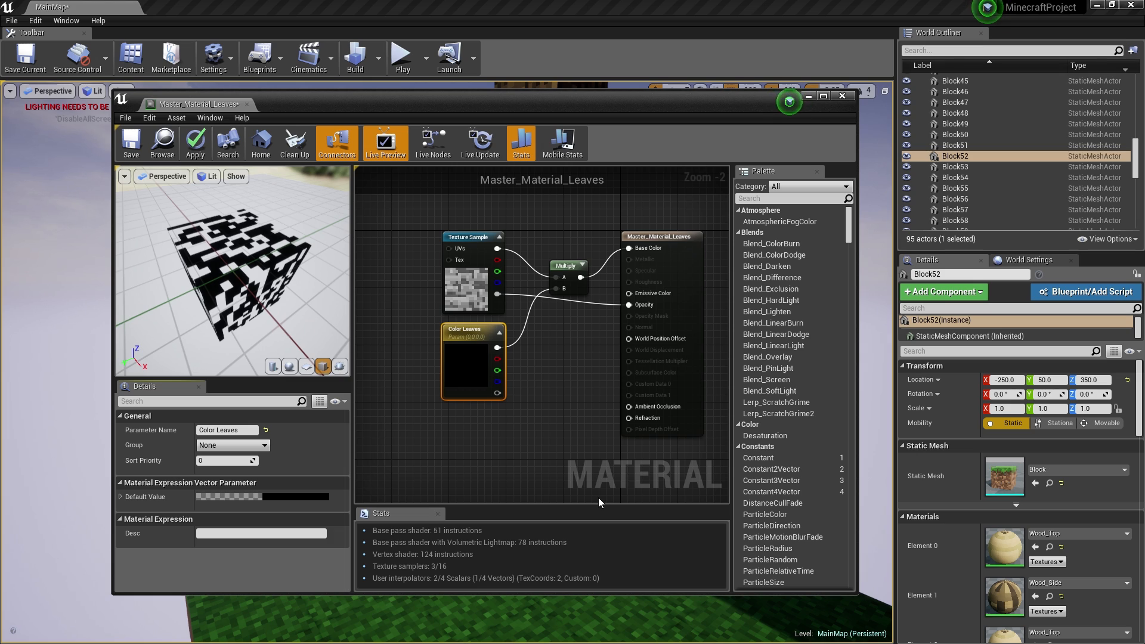
left_click(204, 143)
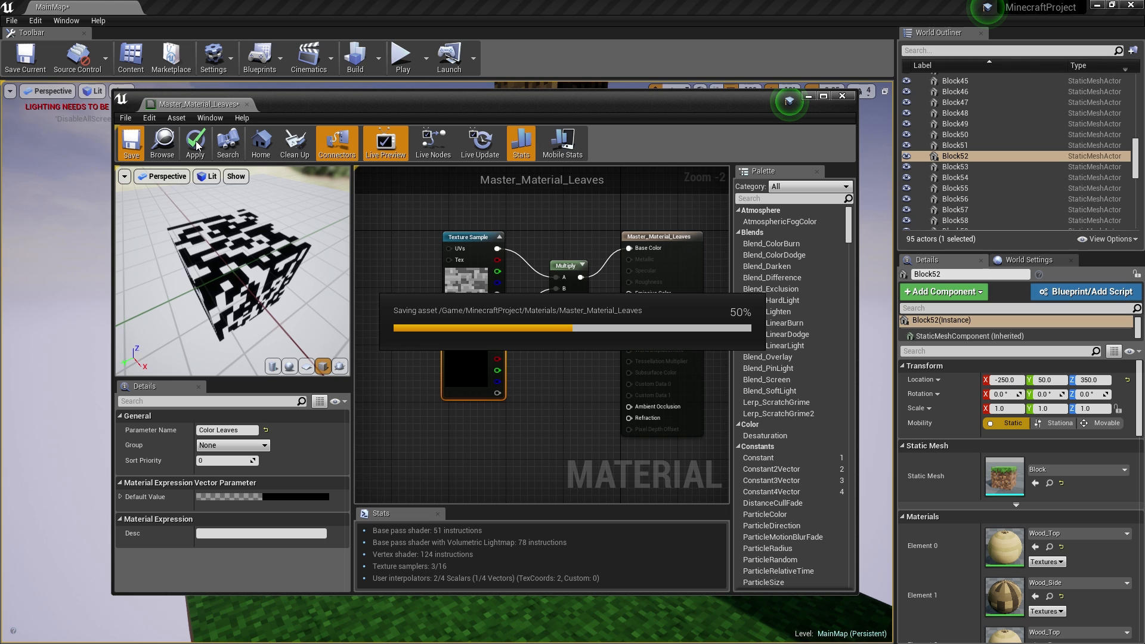
- Create a material instance of Master_Material_Leaves named M_Leaves in the Materials folder
left_click(246, 104)
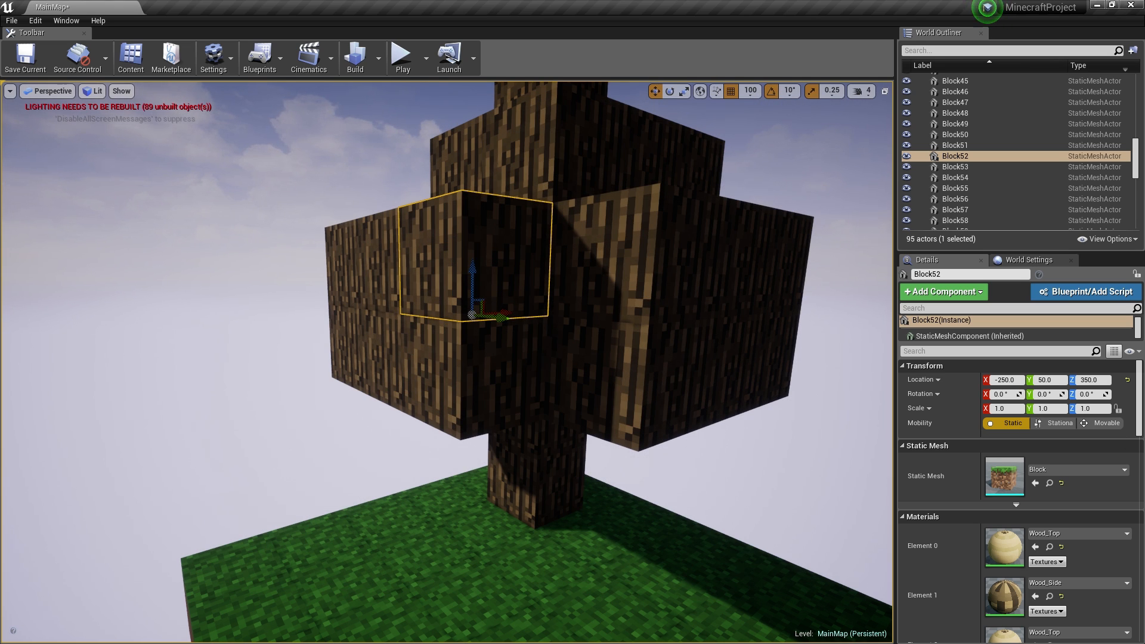
left_click_drag(1144, 122, 656, 118)
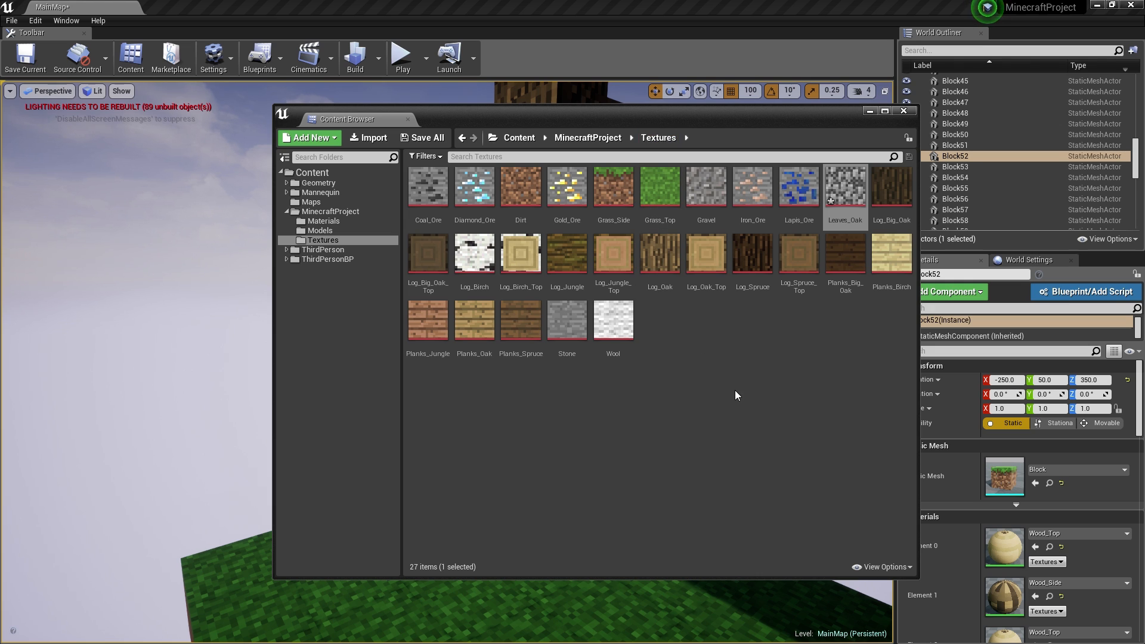
left_click(327, 222)
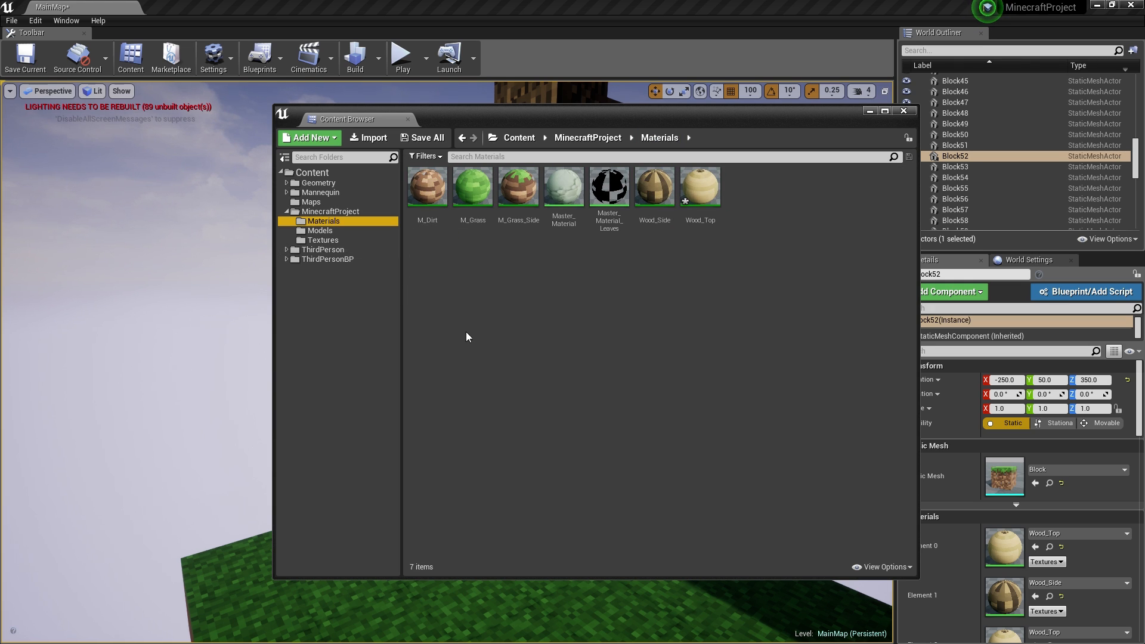
left_click(607, 185)
right_click(617, 192)
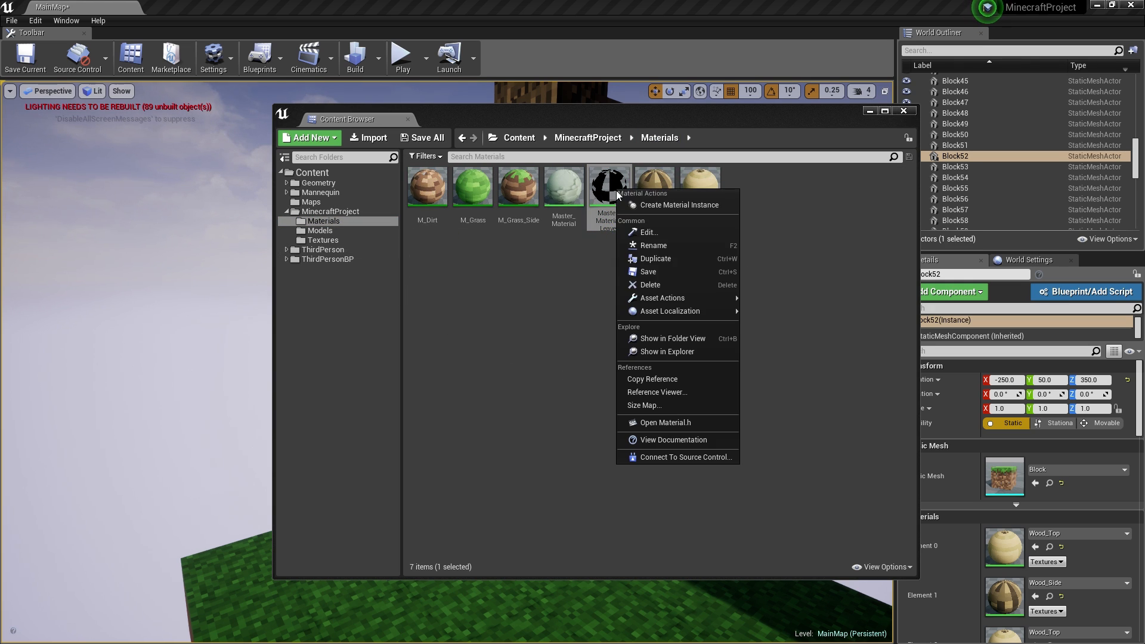
left_click(687, 205)
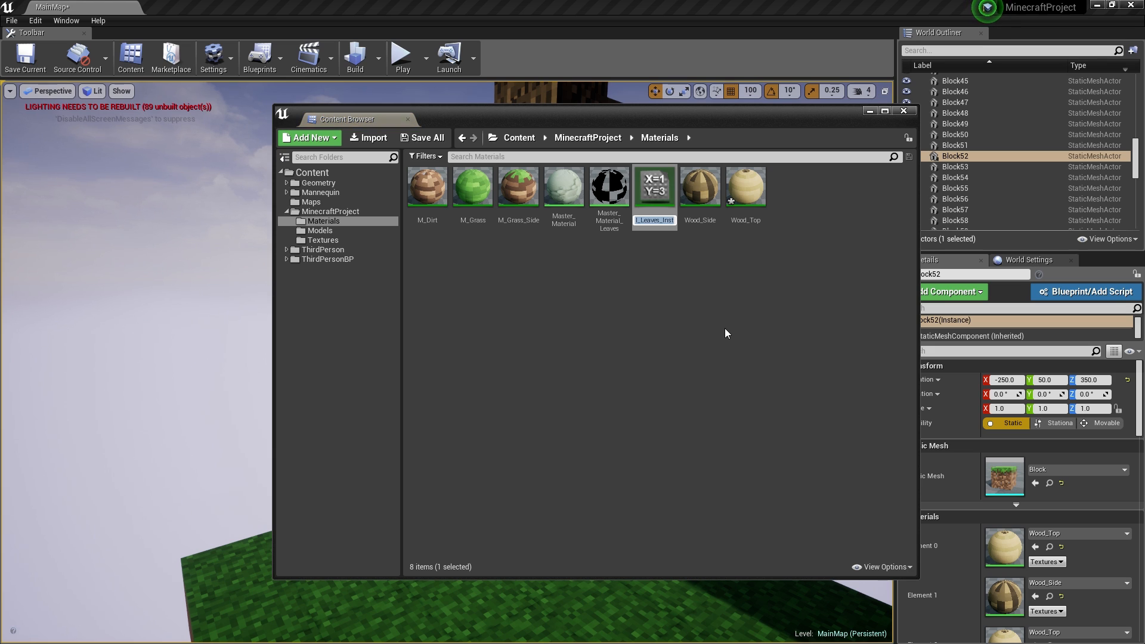
type("Leaves")
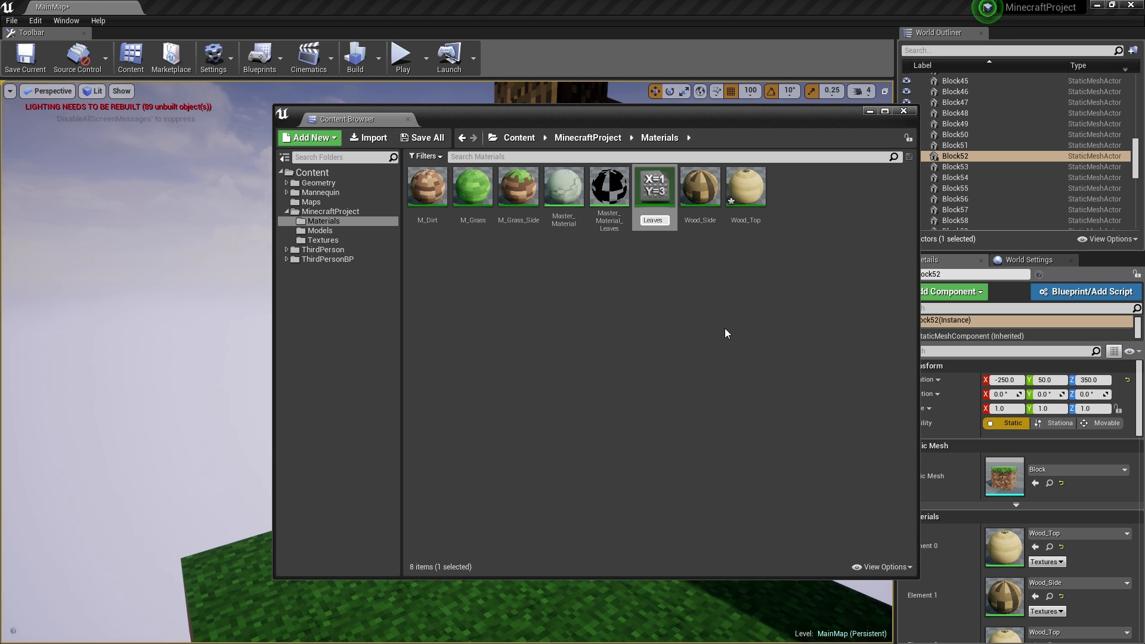
key("BackSpace")
key("BackSpace")
key("BackSpace")
key("BackSpace")
key("BackSpace")
key("BackSpace")
type("M_Leaves")
key("Return")
- Rename the Wood_Side and Wood_Top materials to M_Wood_Side and M_Wood_Top
left_click(695, 199)
key("F2")
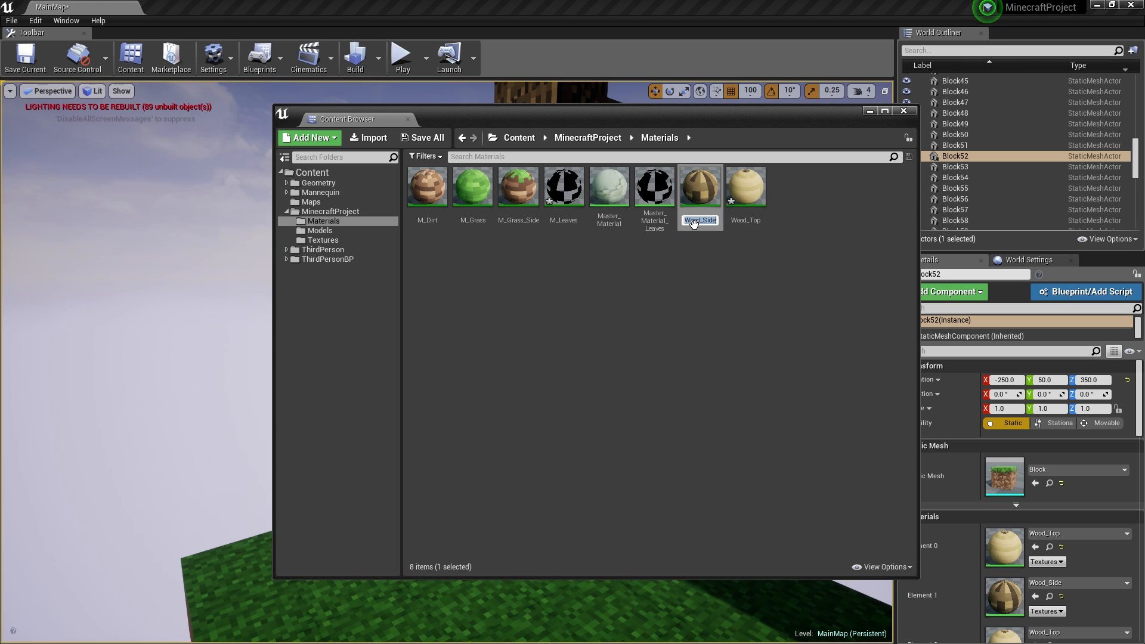
type("M_")
key("Return")
left_click(736, 211)
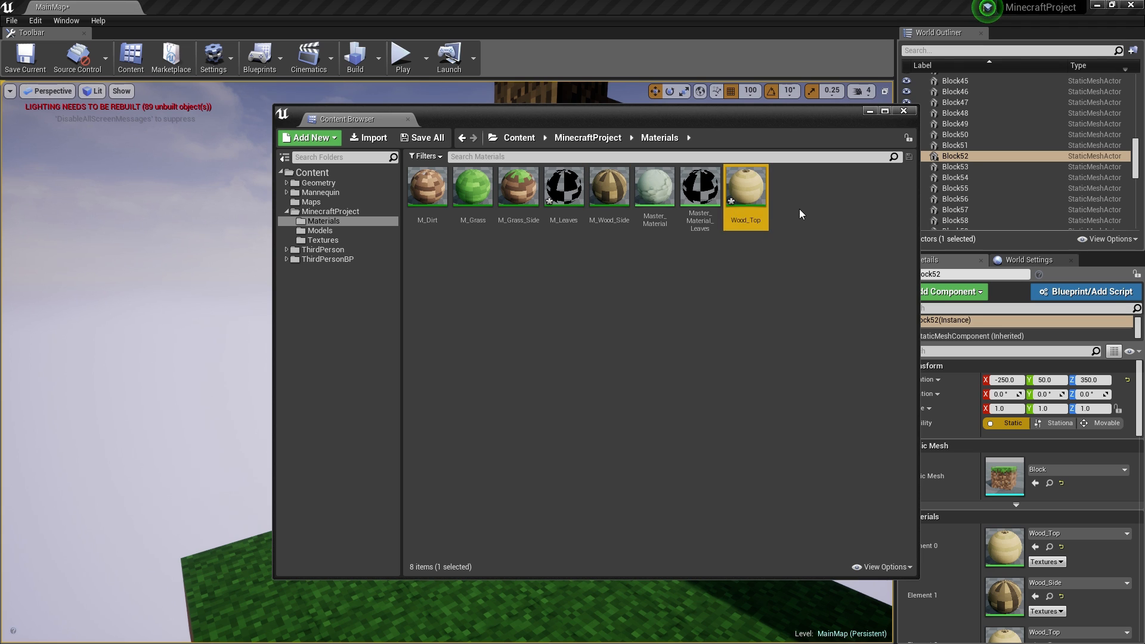
key("F2")
key("Home")
type("M_")
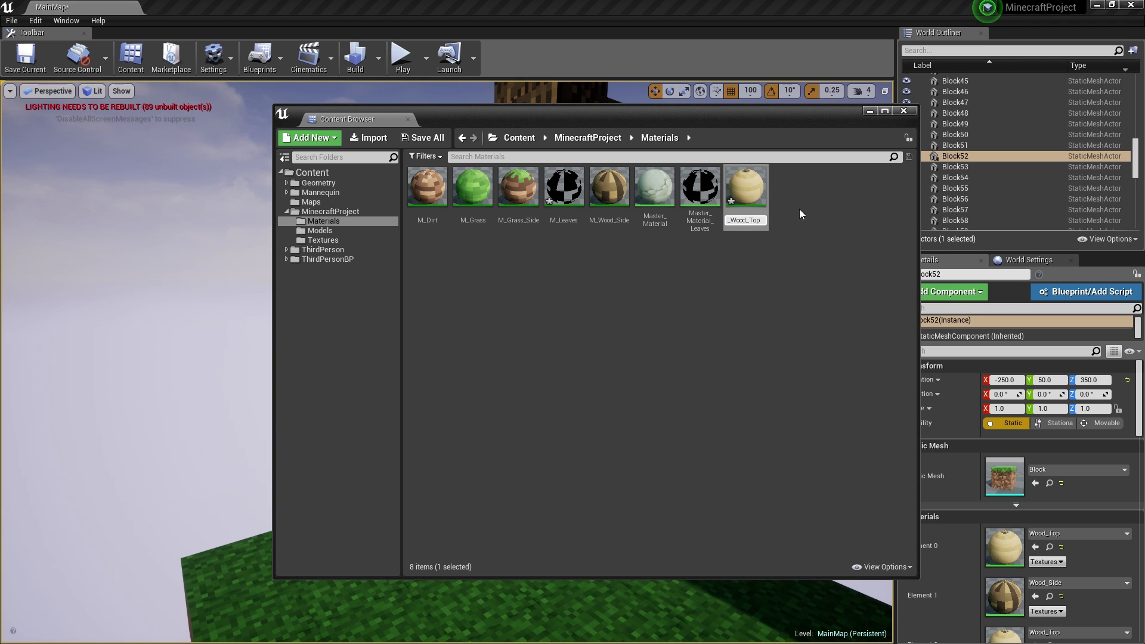
key("Return")
left_click(756, 249)
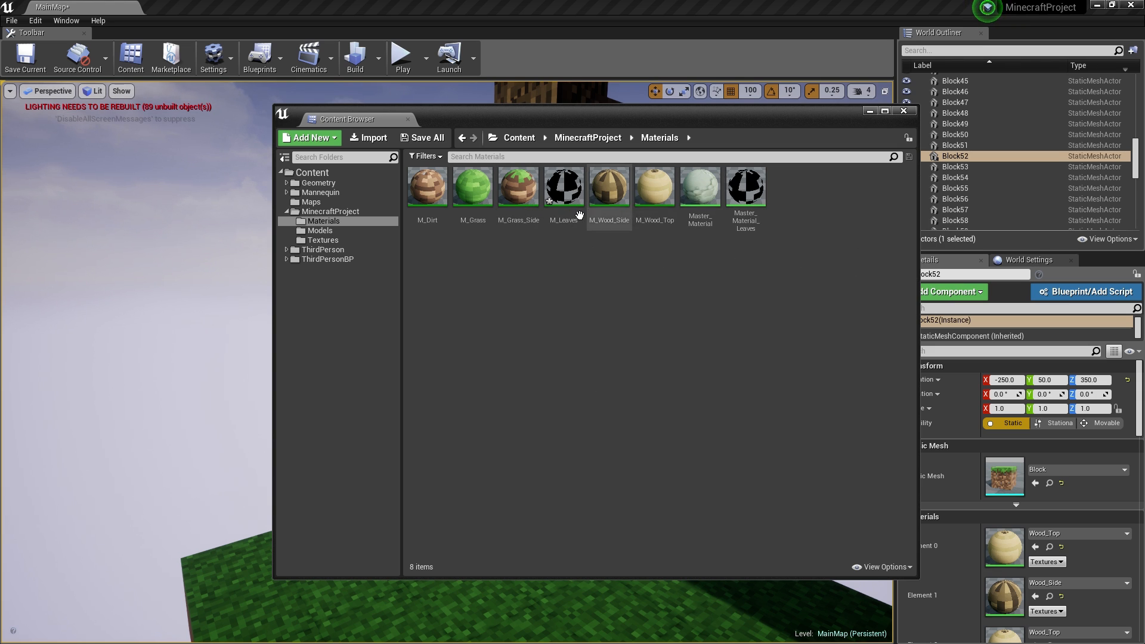
- Rename the Master_Material_Leaves asset with an M_Leaves prefix
left_click(755, 218)
left_click(757, 221)
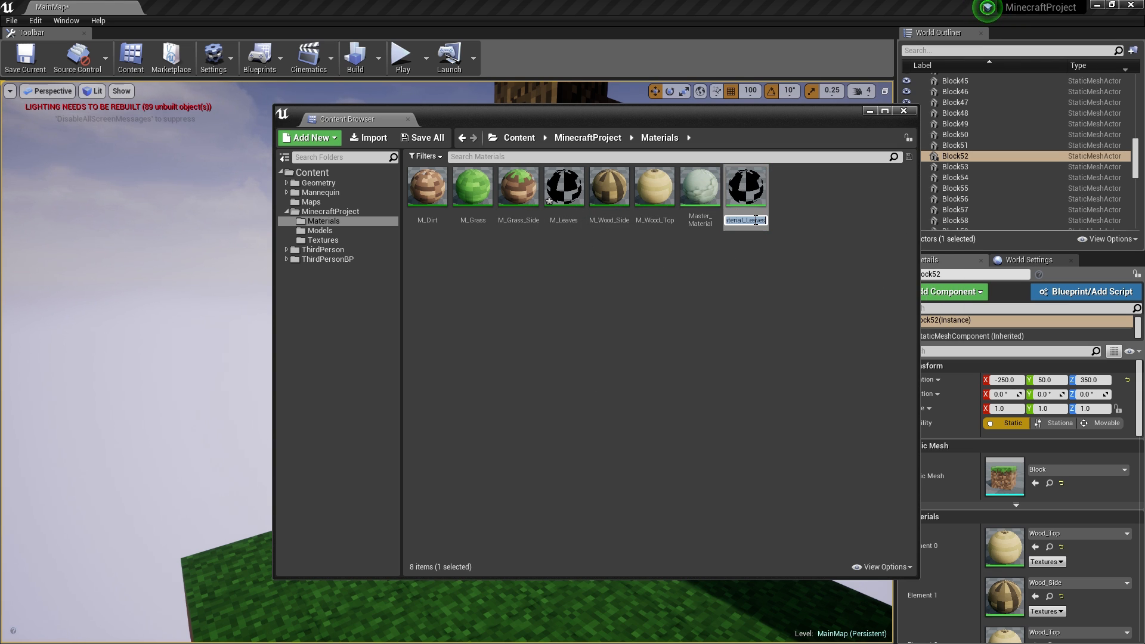
type("M_L")
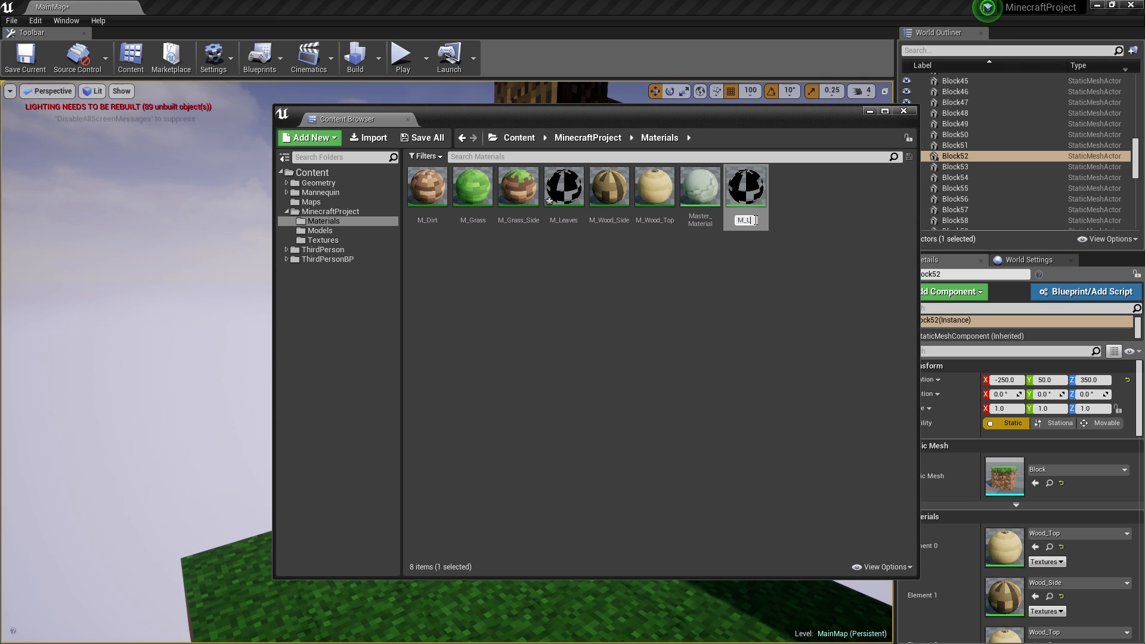
type("eaves_Ins")
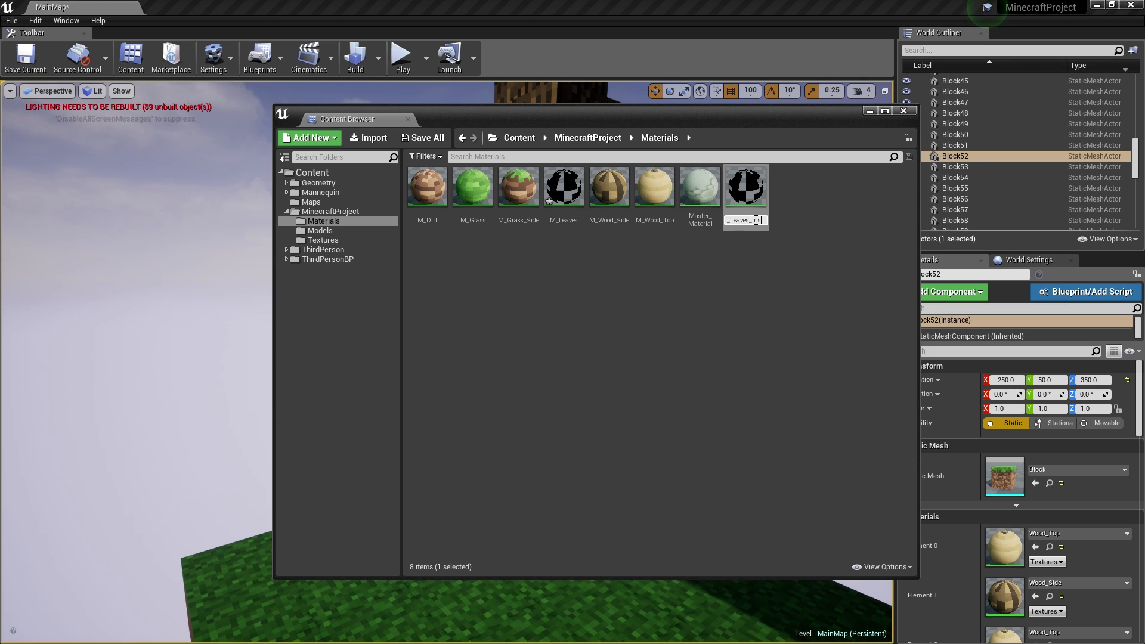
key("Return")
- Check M_Leaves_Instance's graph, then rename it M_Leaves_MasterMaterial
left_click(564, 211)
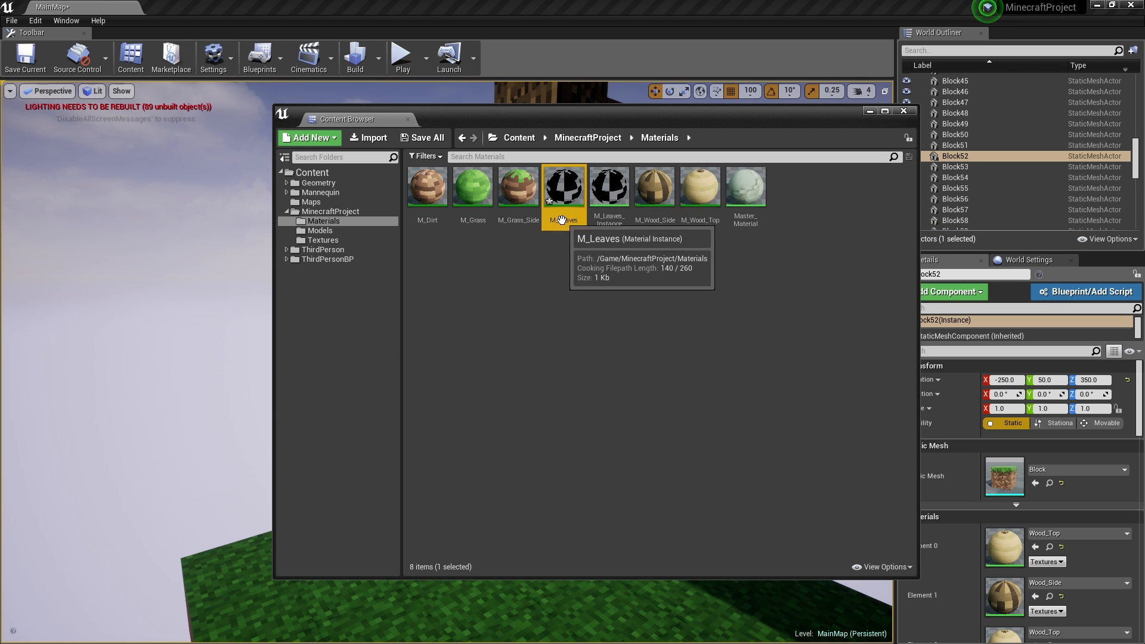
left_click(612, 221)
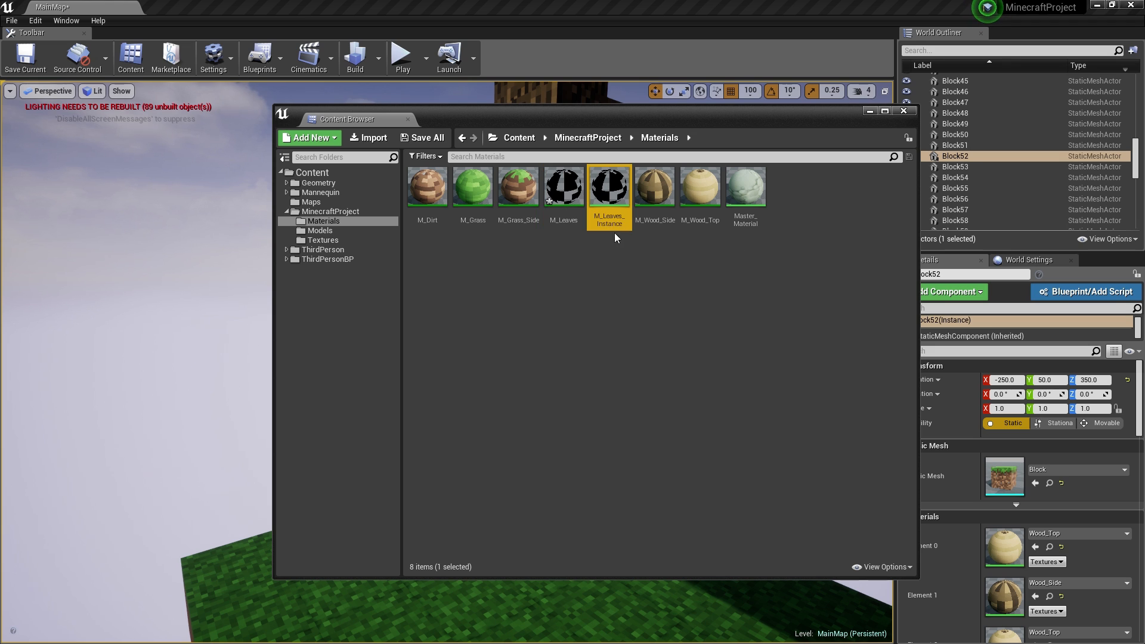
double_click(618, 189)
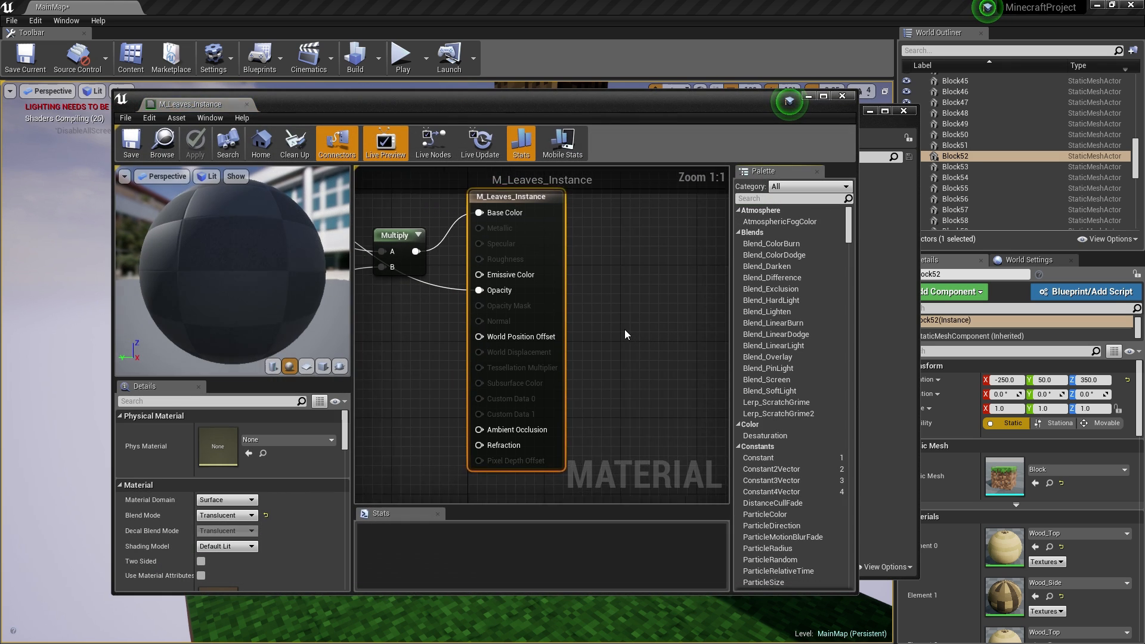
right_click_drag(520, 309, 678, 310)
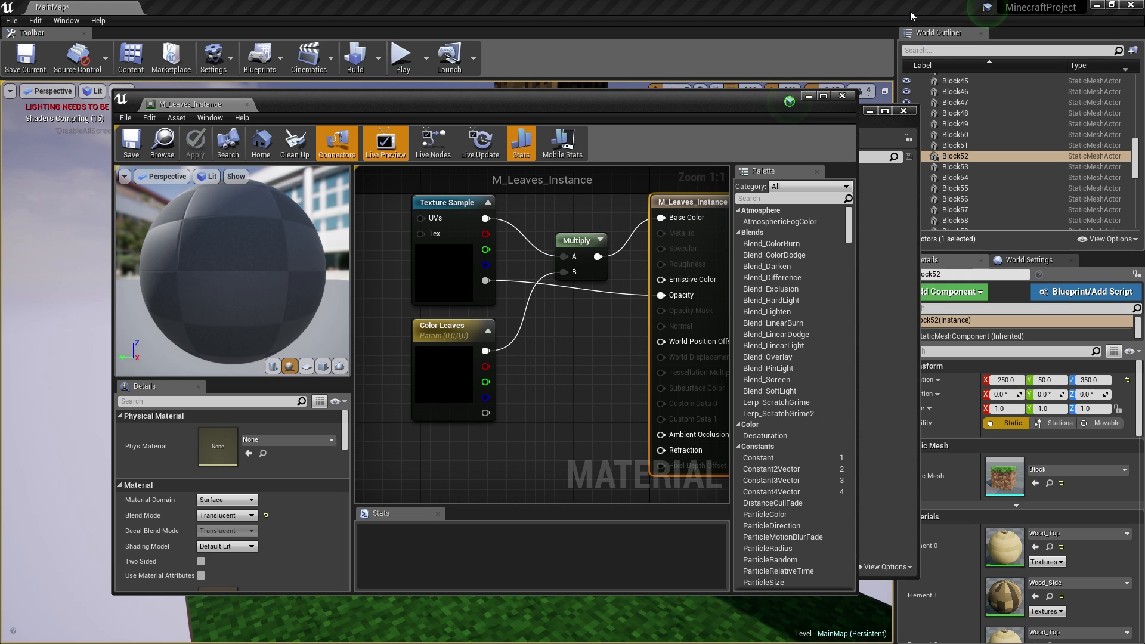
left_click(842, 96)
key("F2")
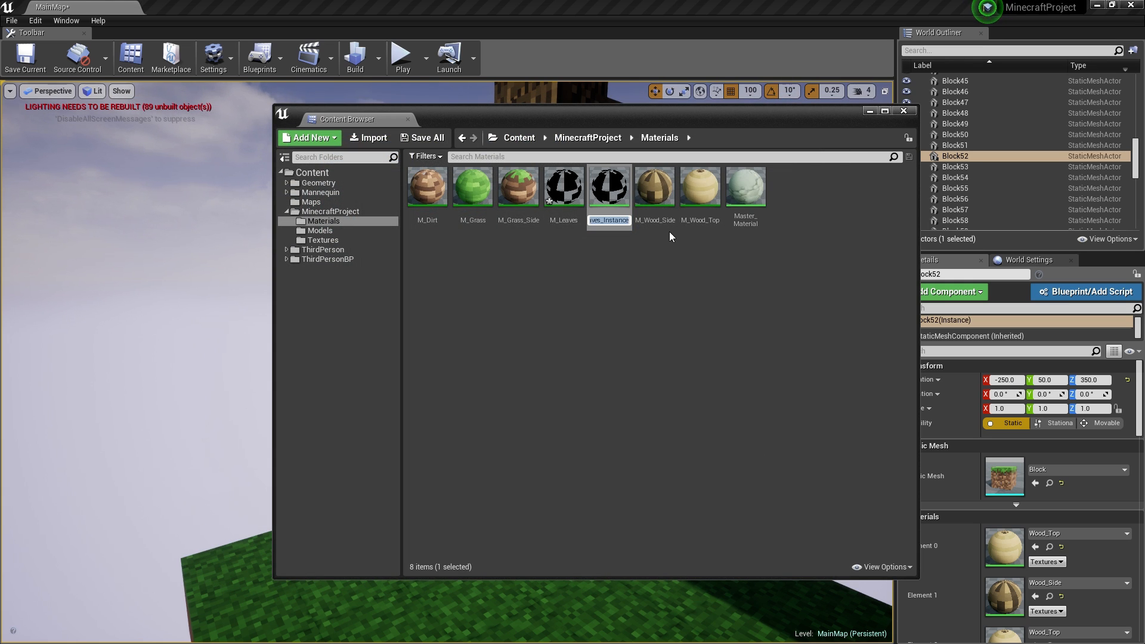
type("M_Leaves_")
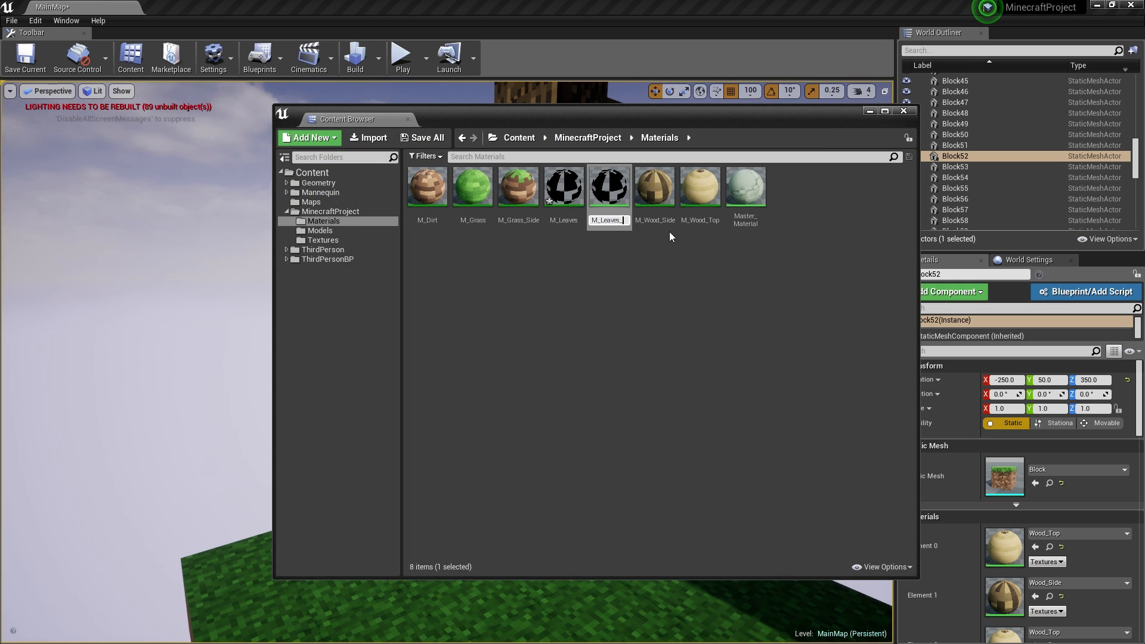
type("MasterMaterial")
key("Return")
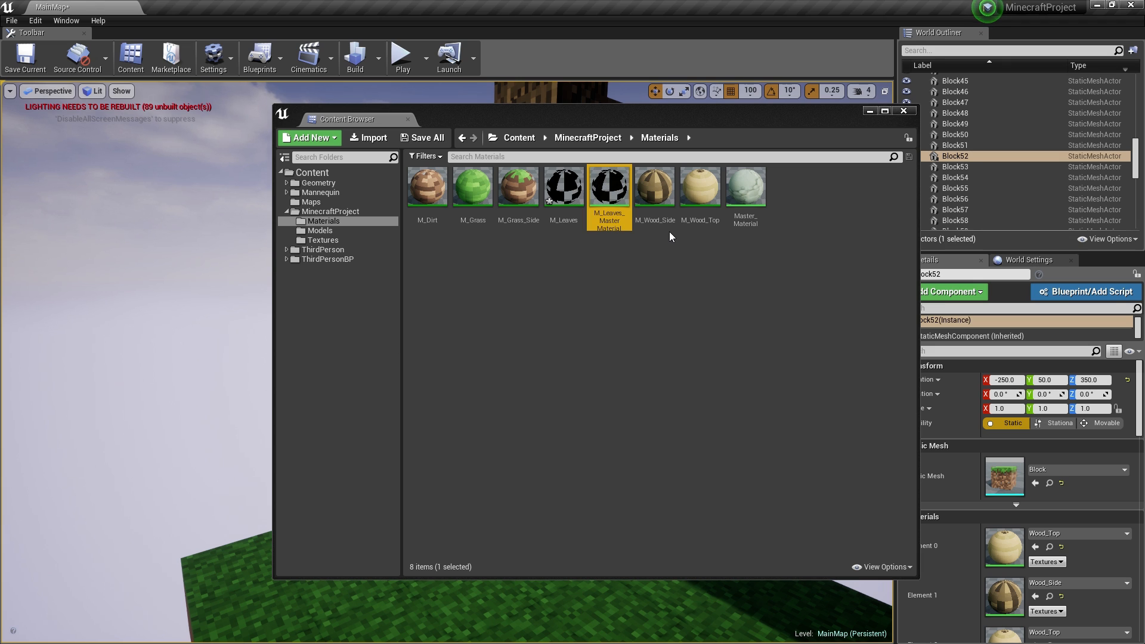
left_click(559, 222)
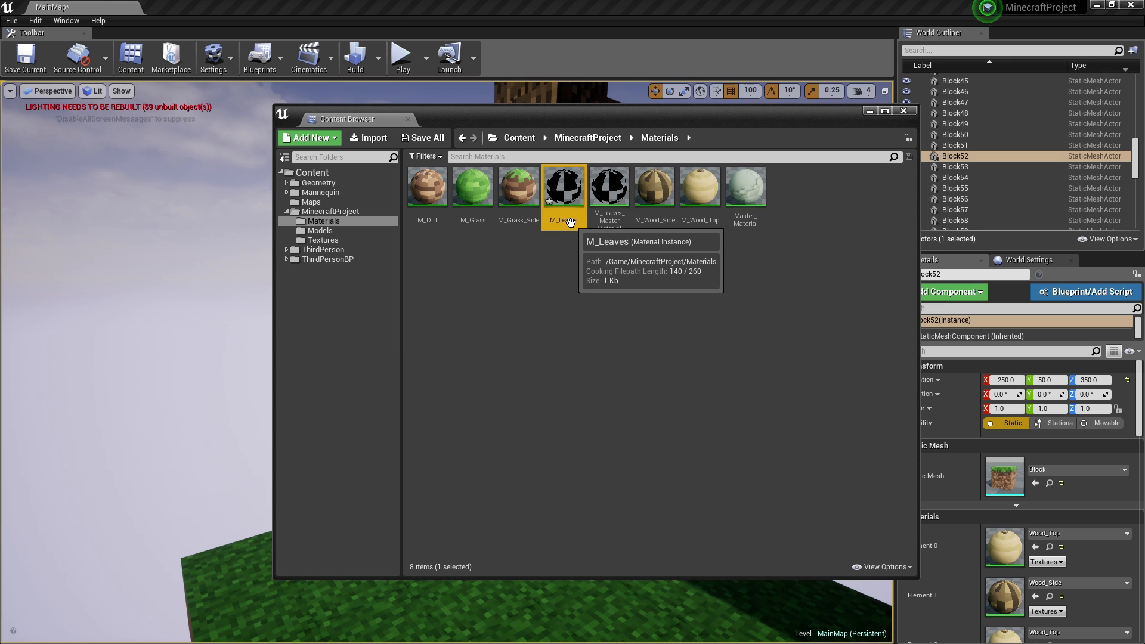
- Open the M_Leaves instance and enable the Color Leaves override
double_click(560, 222)
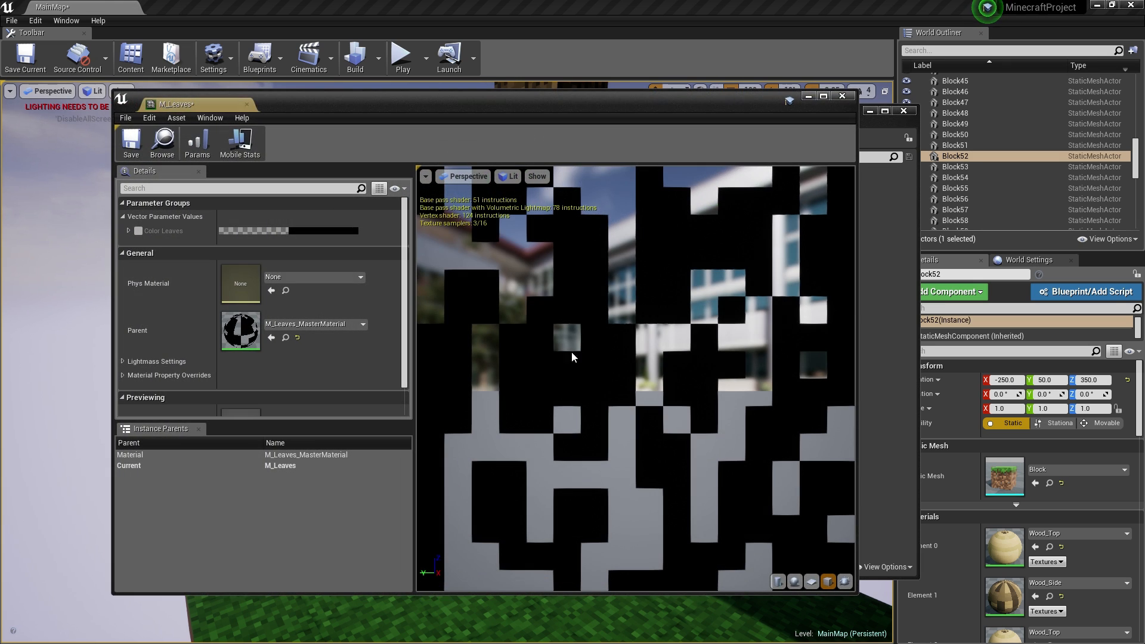
left_click(131, 142)
left_click_drag(588, 94, 621, 77)
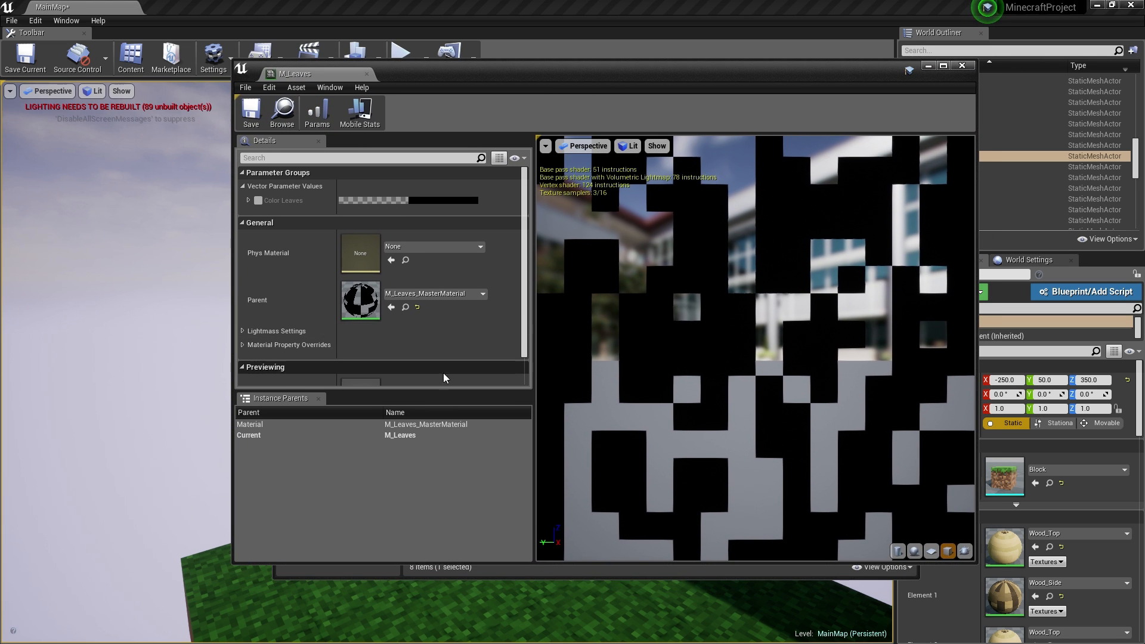
left_click(258, 202)
left_click(432, 201)
- Pick a dark saturated green (179D2A00) for Color Leaves and save the instance
left_click(539, 296)
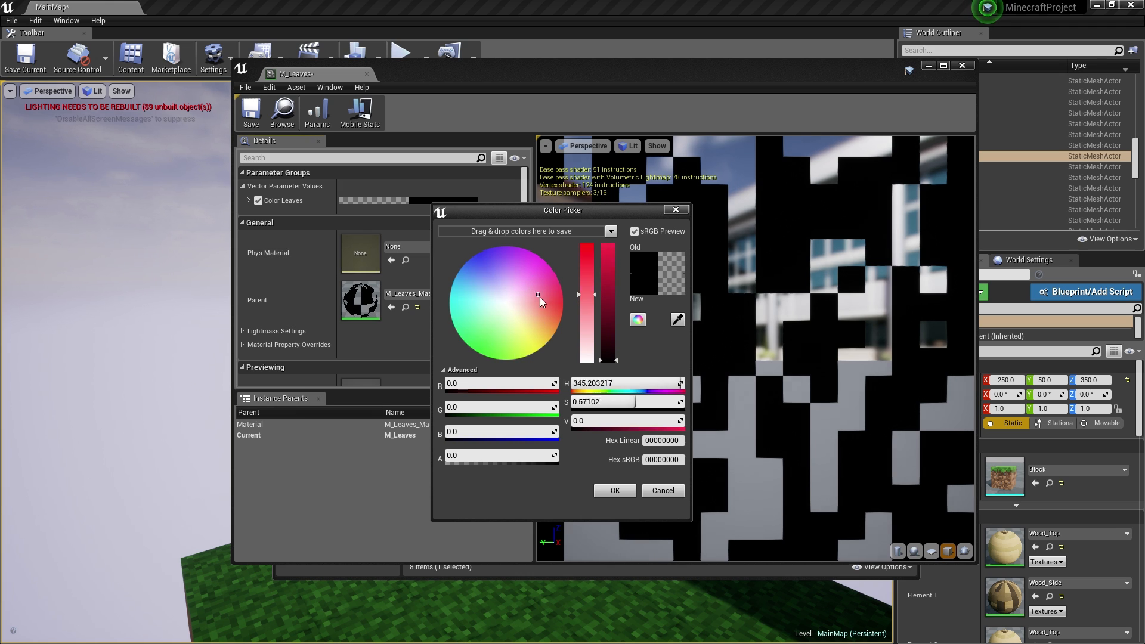
left_click_drag(603, 356, 606, 284)
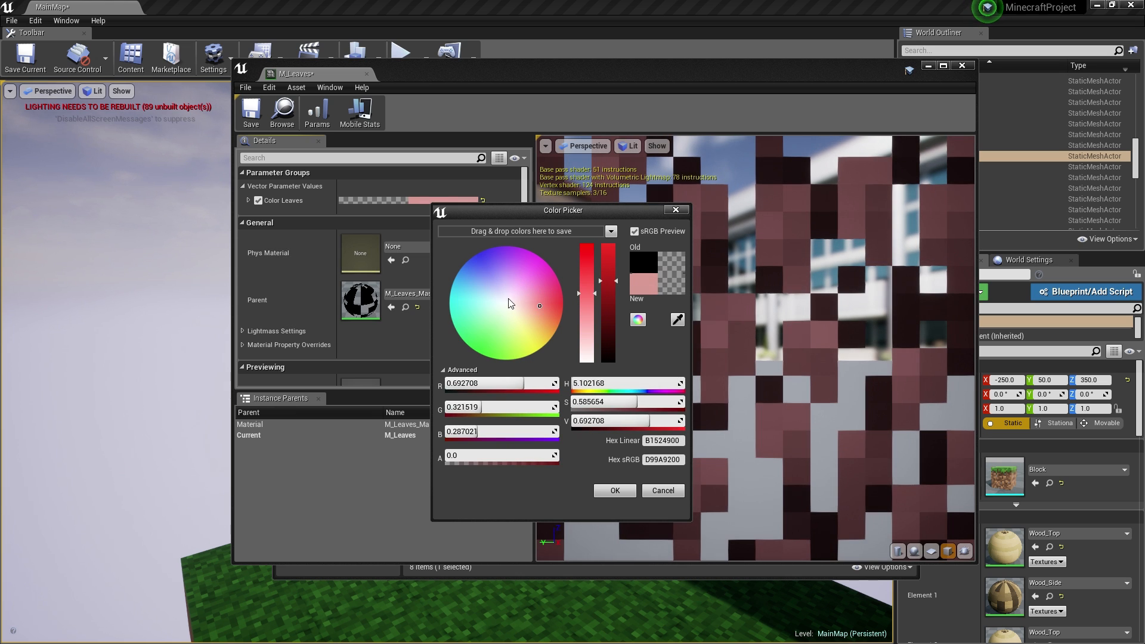
left_click_drag(510, 304, 489, 346)
scroll(799, 285, "down", 5)
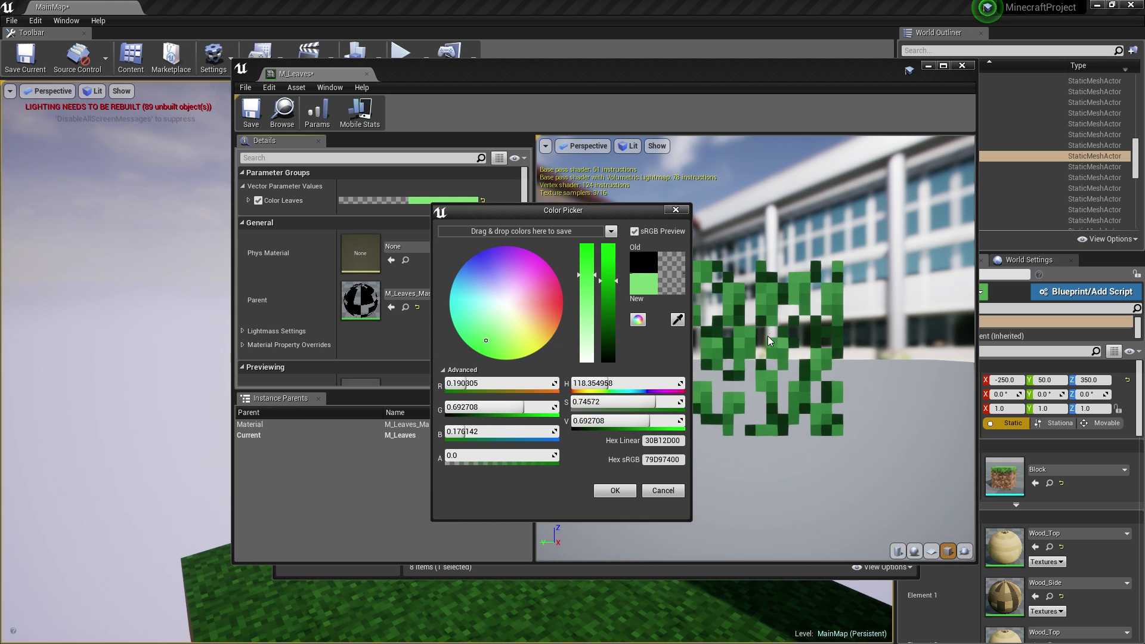
left_click(482, 337)
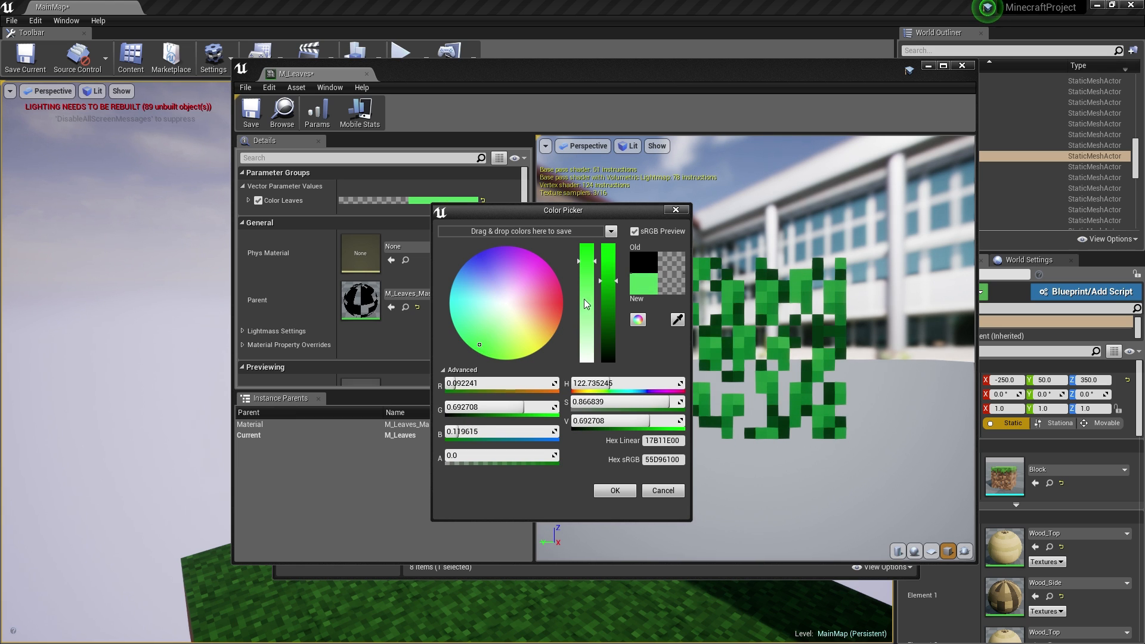
left_click_drag(585, 304, 591, 247)
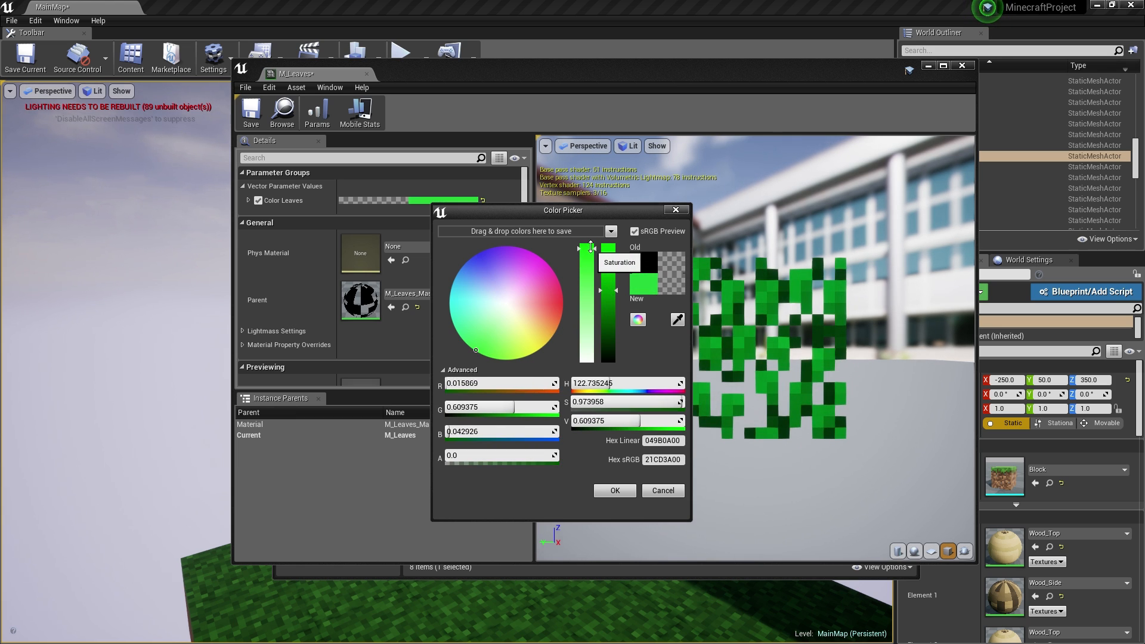
left_click_drag(608, 290, 612, 313)
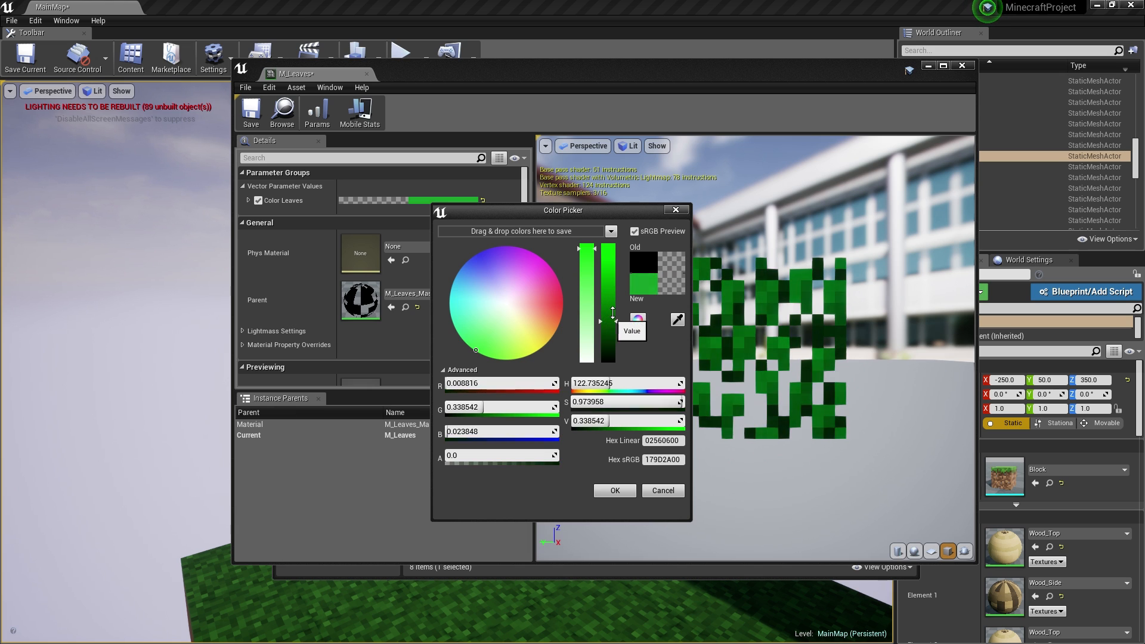
left_click(606, 493)
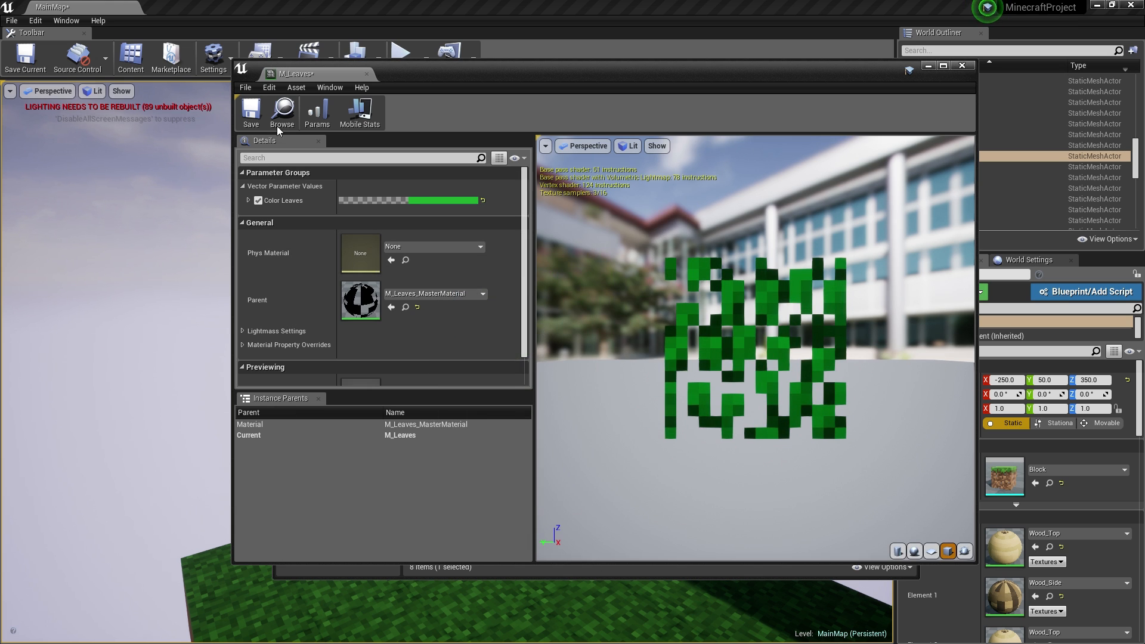
key("ctrl+s")
- Drop M_Leaves onto a canopy block face (Block52) and view the dark green leaves
left_click(367, 74)
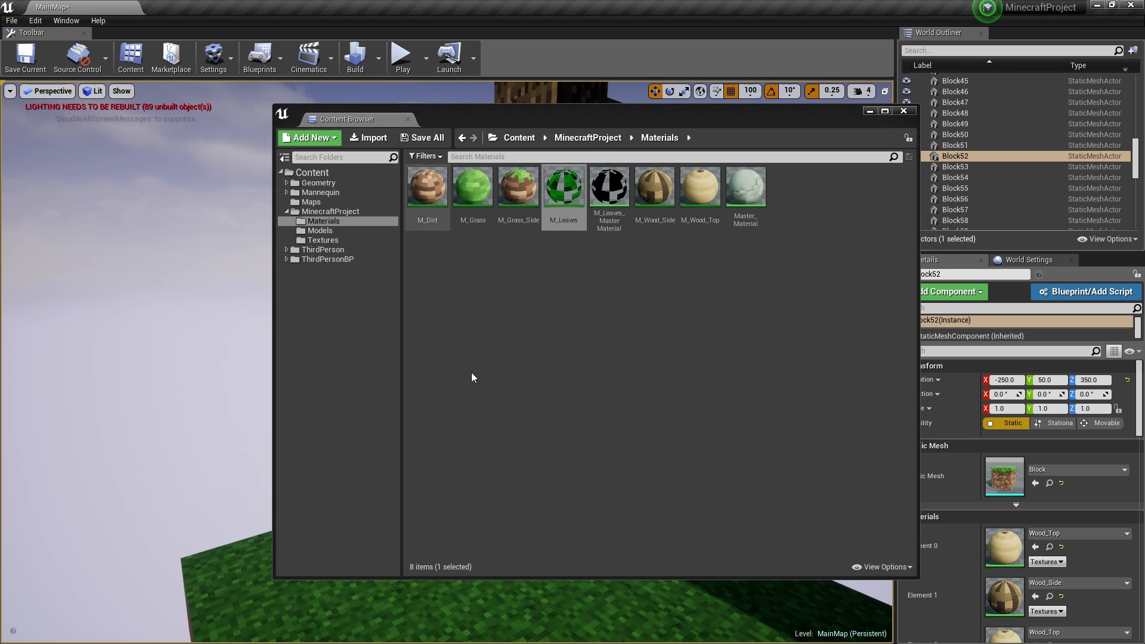
left_click_drag(657, 124, 858, 230)
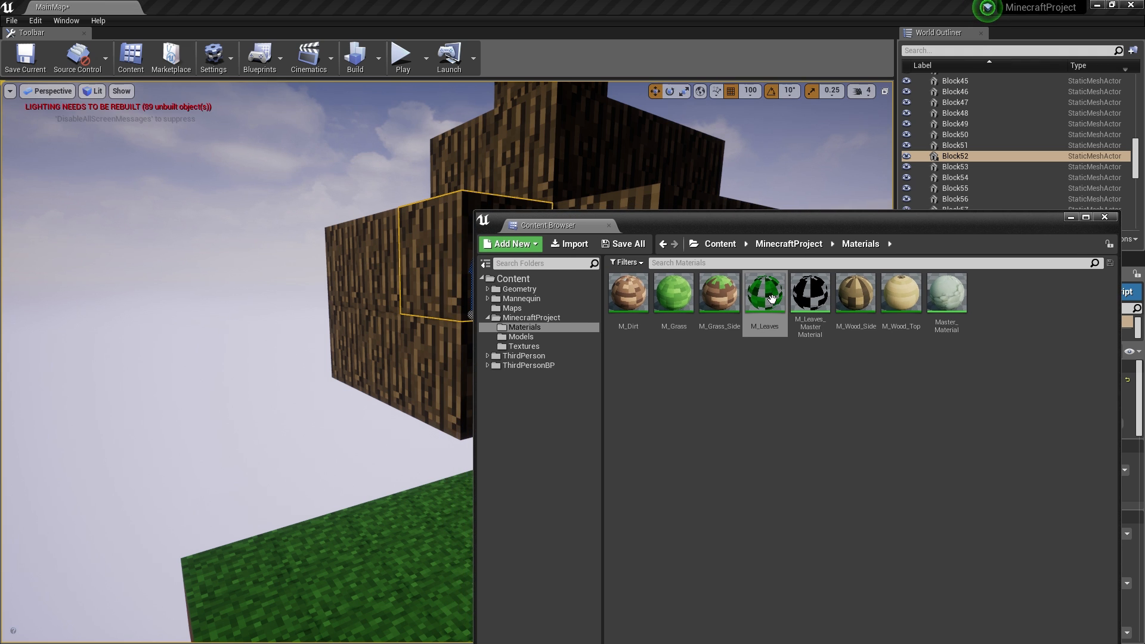
left_click_drag(458, 245, 458, 246)
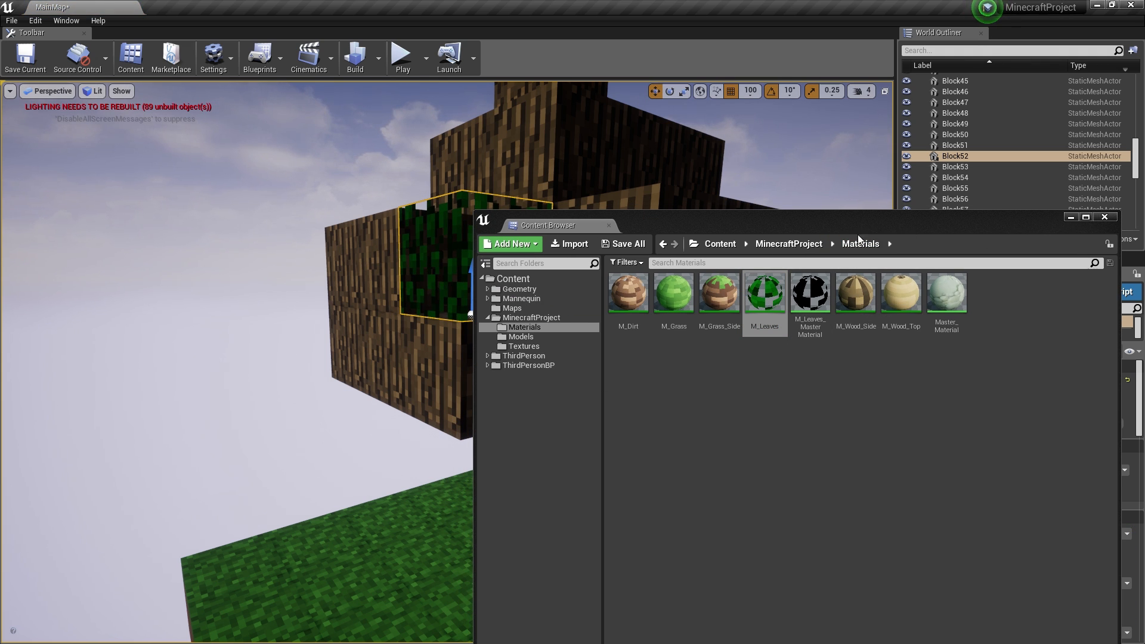
key("w")
right_click_drag(370, 333, 385, 357)
key("s")
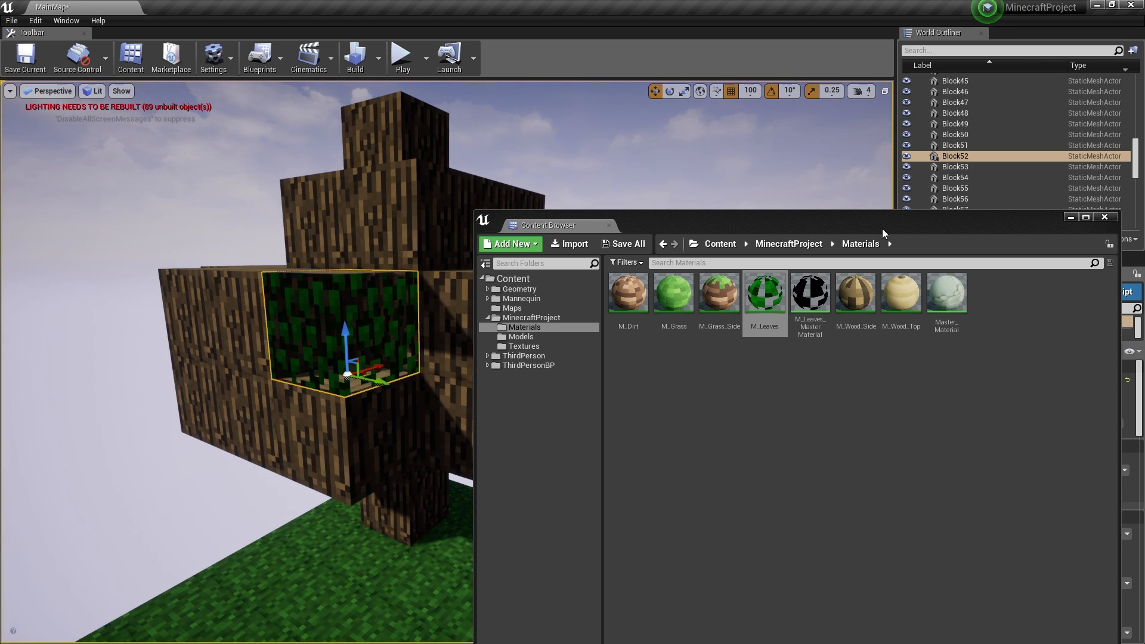
- Minimize the Content Browser and select Block89 in the World Outliner
left_click(1070, 217)
scroll(989, 205, "down", 4)
scroll(989, 205, "down", 10)
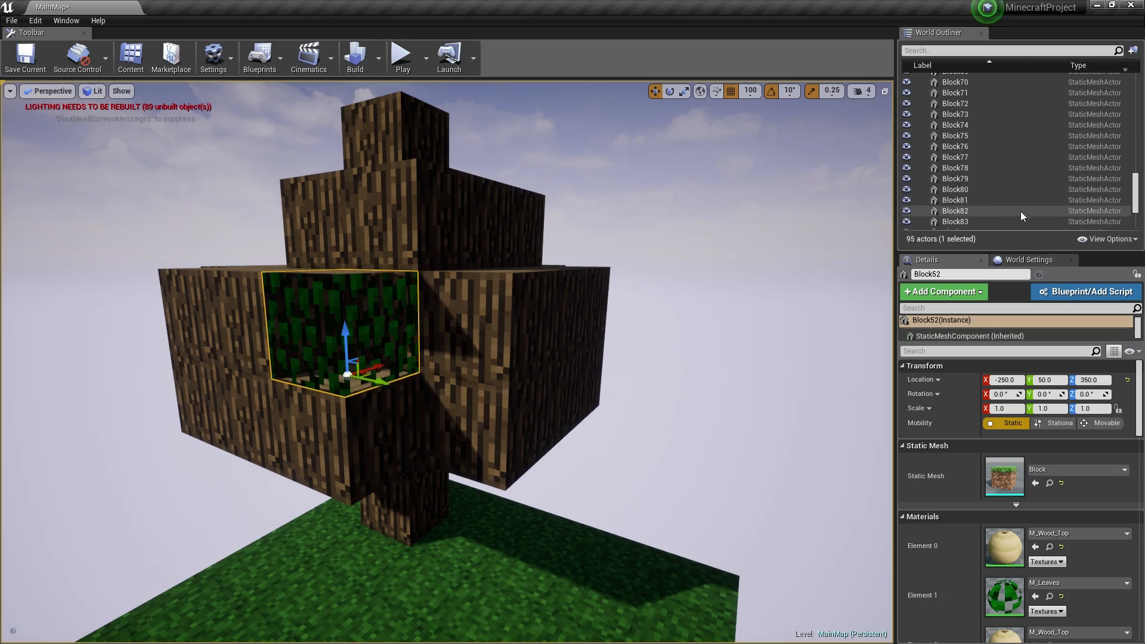
scroll(597, 268, "down", 3)
right_click_drag(537, 298, 435, 382)
key("w")
key("s")
key("w")
scroll(1005, 196, "down", 4)
left_click(966, 170)
scroll(984, 173, "up", 15)
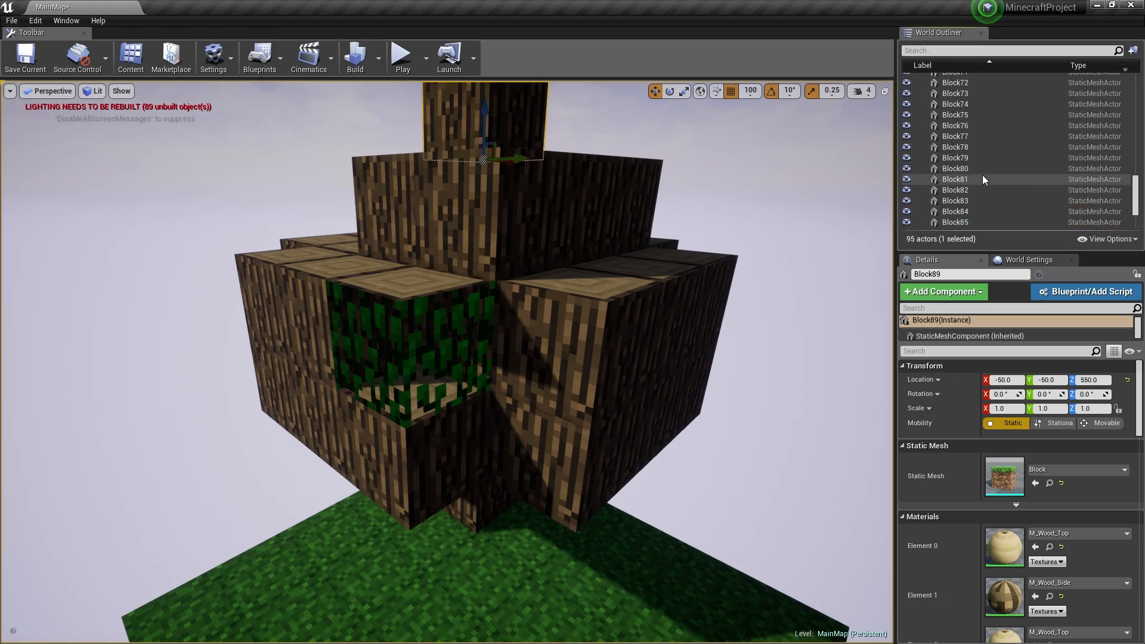
- Shift-select Block49 through Block89 and fly around the tree canopy
left_click(981, 141, "shift")
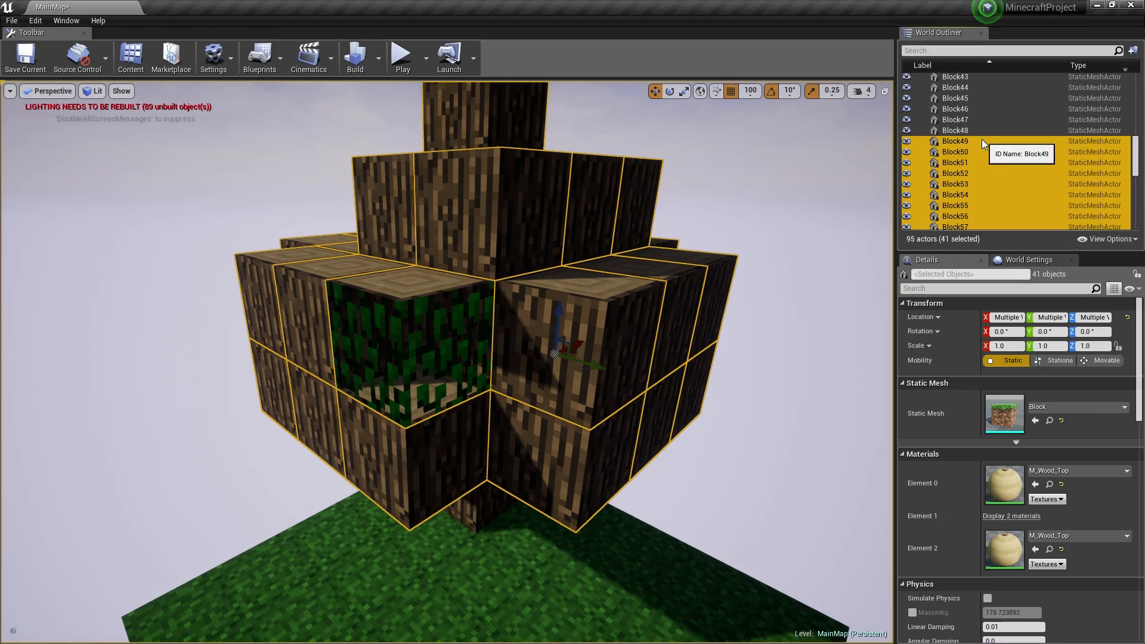
right_click_drag(477, 299, 728, 340)
key("w")
key("s")
key("s")
key("w")
key("a")
key("s")
right_click_drag(477, 334, 572, 333)
key("w")
key("s")
key("s")
right_click_drag(701, 251, 596, 221)
key("d")
key("w")
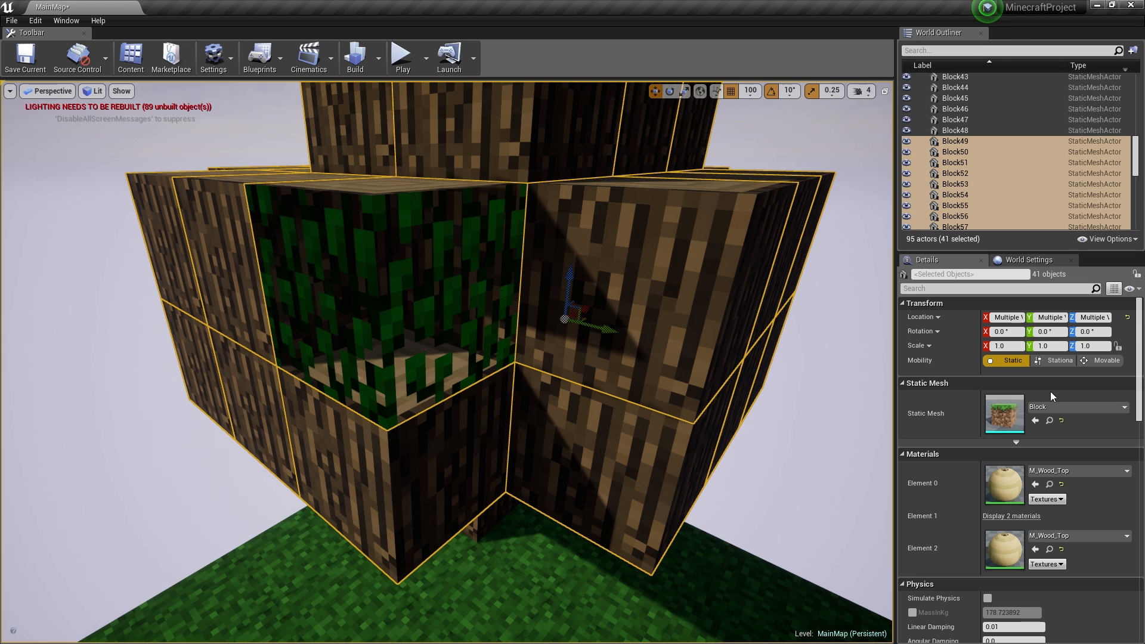
- Drag M_Leaves onto every Element material slot of the 41 selected blocks
left_click(1035, 516)
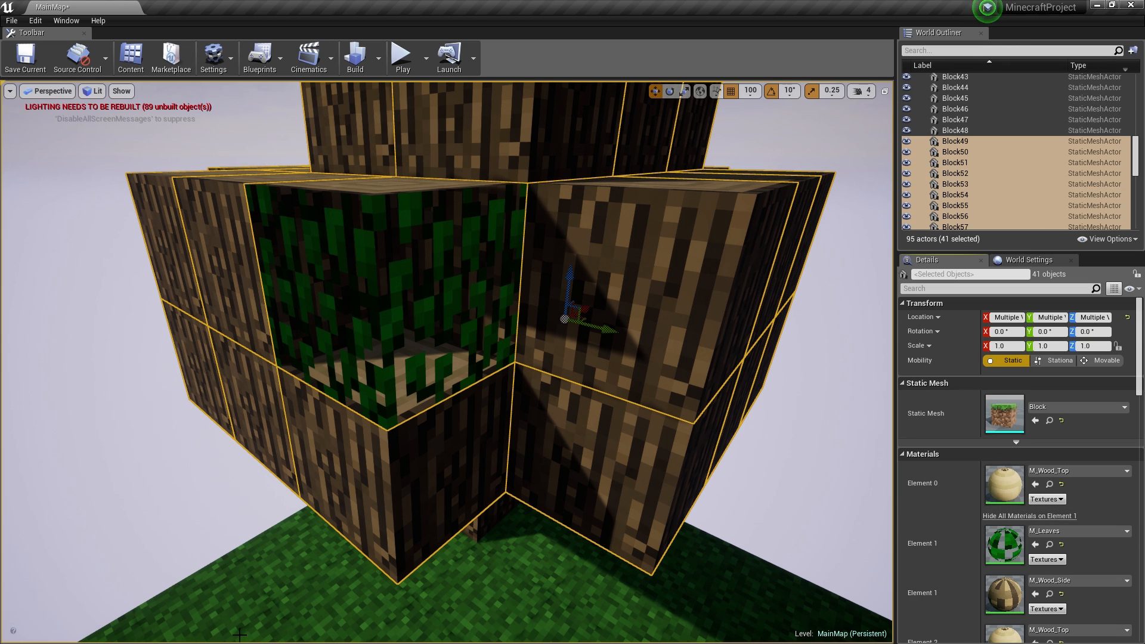
key("super")
mouse_move(224, 631)
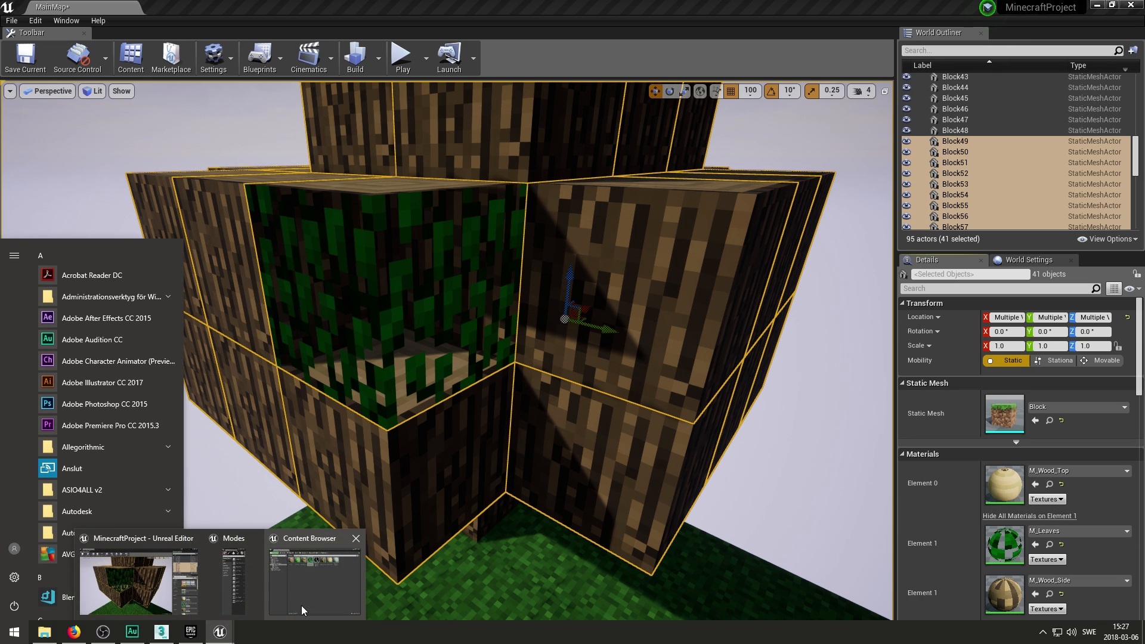
left_click(302, 610)
left_click_drag(853, 231, 531, 95)
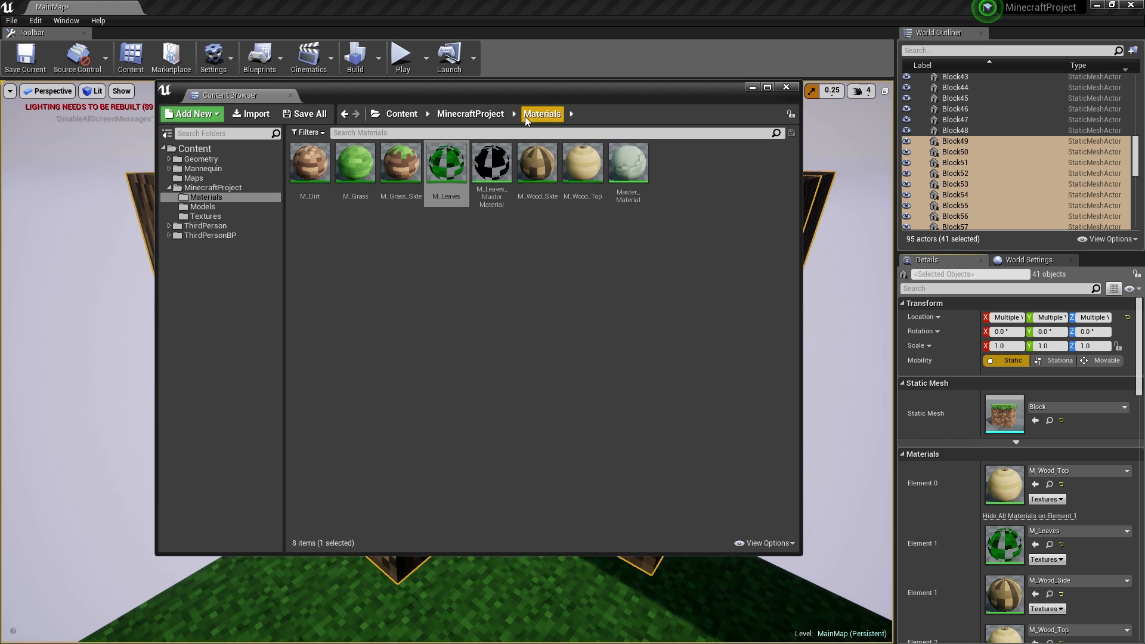
left_click_drag(453, 162, 1002, 598)
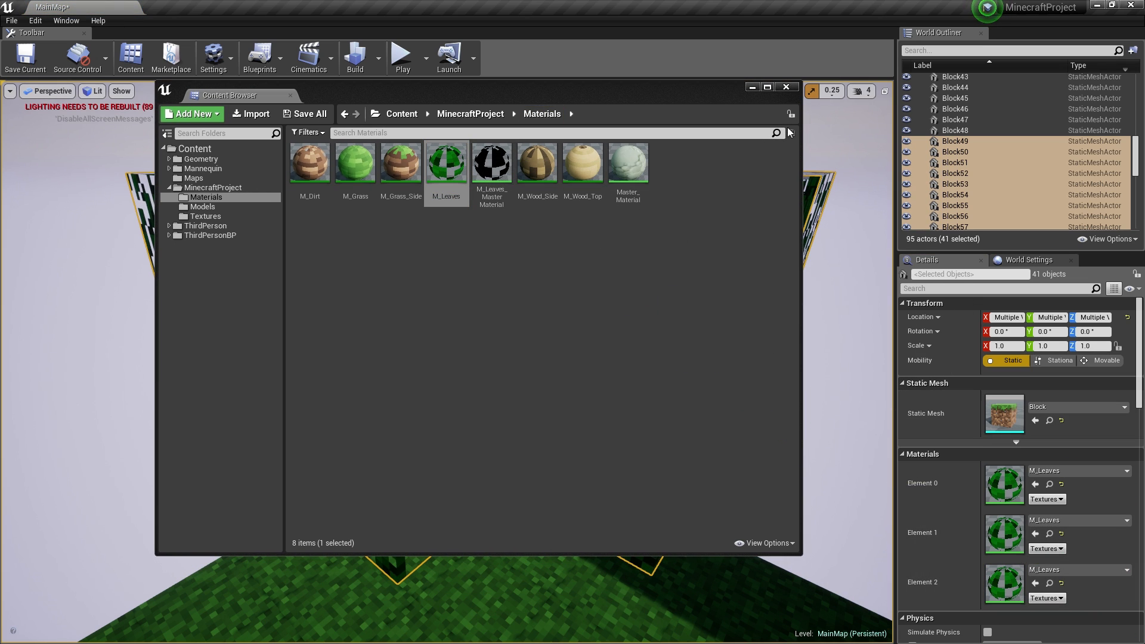
left_click(785, 88)
left_click(627, 322)
- Select the remaining canopy blocks Block43 through Block48 around the trunk
key("f")
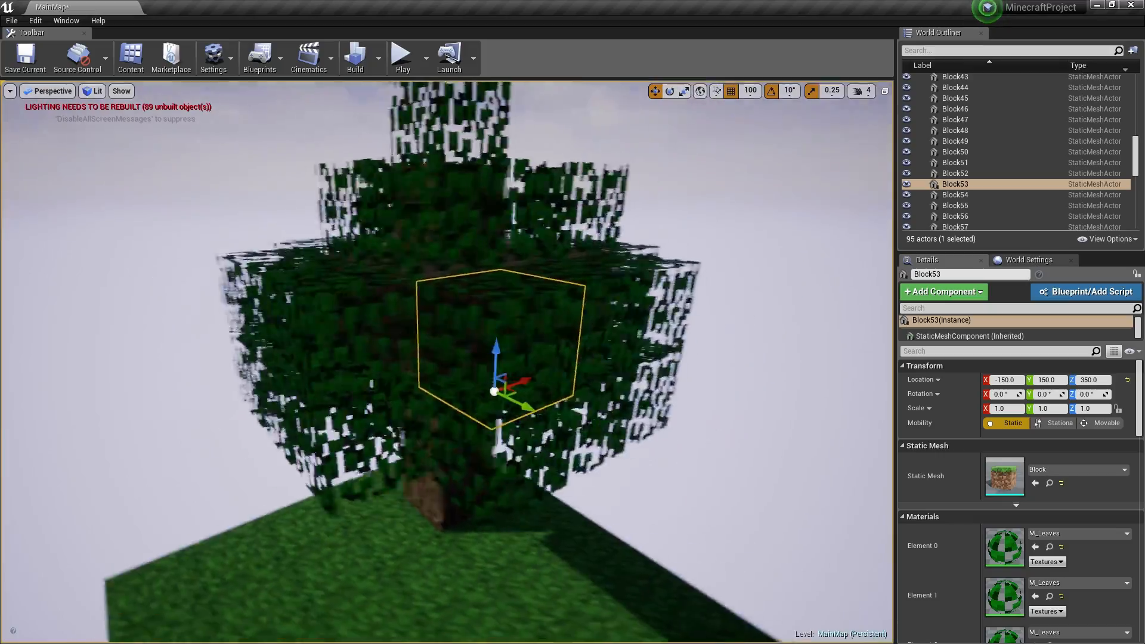
right_click_drag(448, 362, 489, 356)
left_click(507, 343)
left_click(338, 270, "ctrl")
right_click_drag(339, 270, 173, 269)
right_click_drag(409, 306, 459, 352)
left_click(410, 307, "ctrl")
left_click(440, 381, "ctrl")
left_click(454, 346, "ctrl")
left_click(470, 331, "ctrl")
left_click(495, 323, "ctrl")
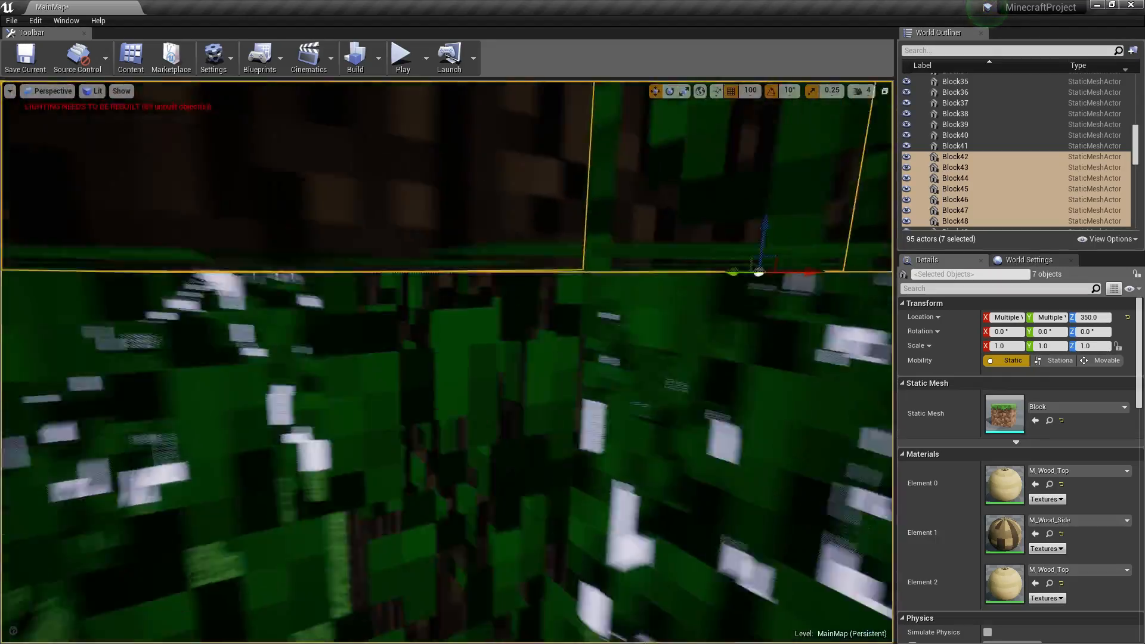
mouse_move(460, 352)
right_mouse_down()
mouse_move(430, 358)
mouse_move(465, 340)
mouse_move(442, 334)
mouse_move(459, 343)
right_mouse_up()
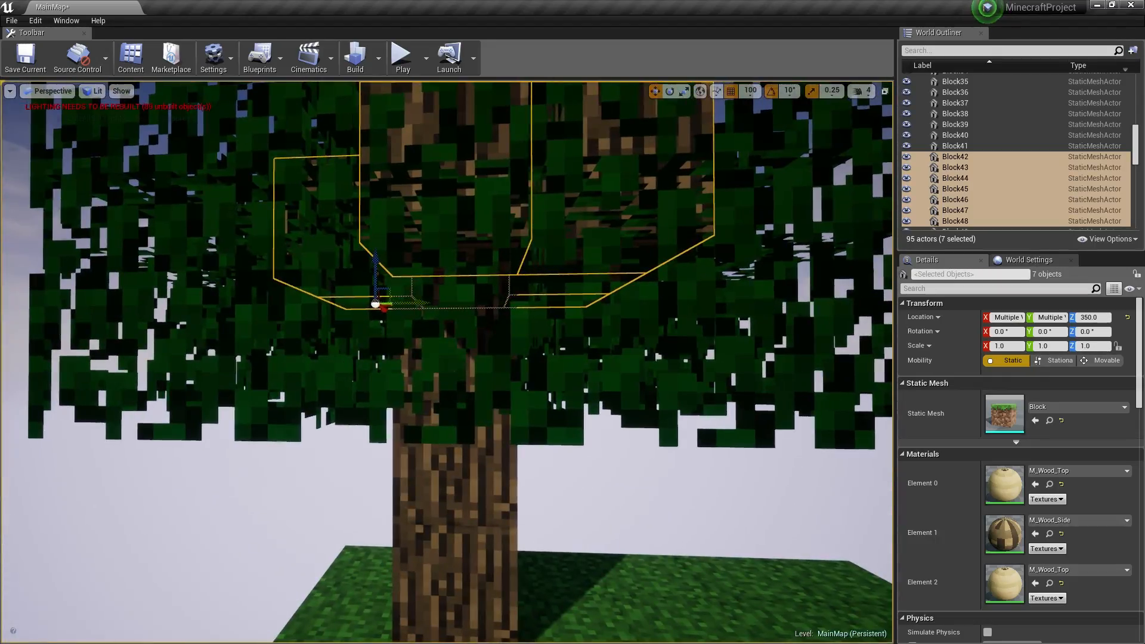
- Reopen a Content Browser and assign M_Leaves to those blocks' material slots
key("super")
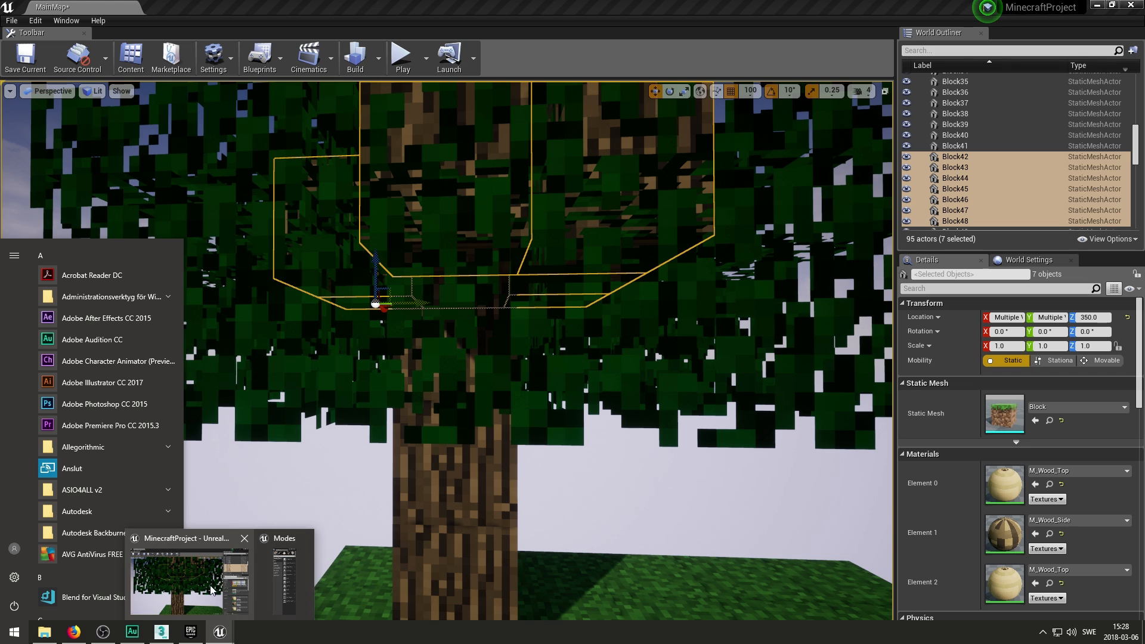
left_click(220, 583)
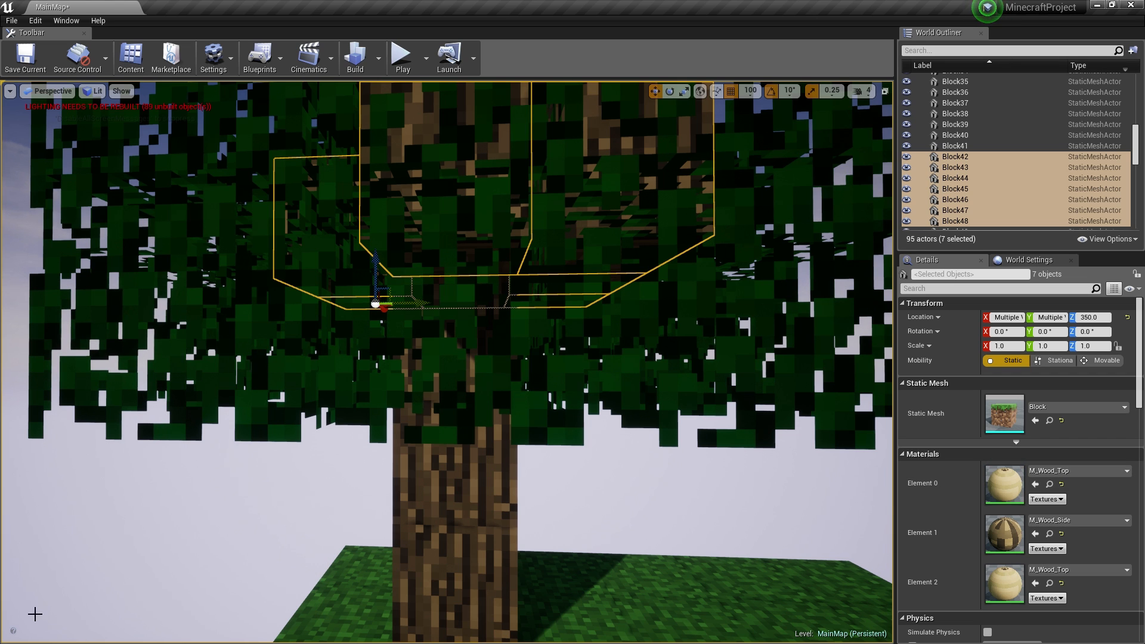
key("super")
left_click(68, 632)
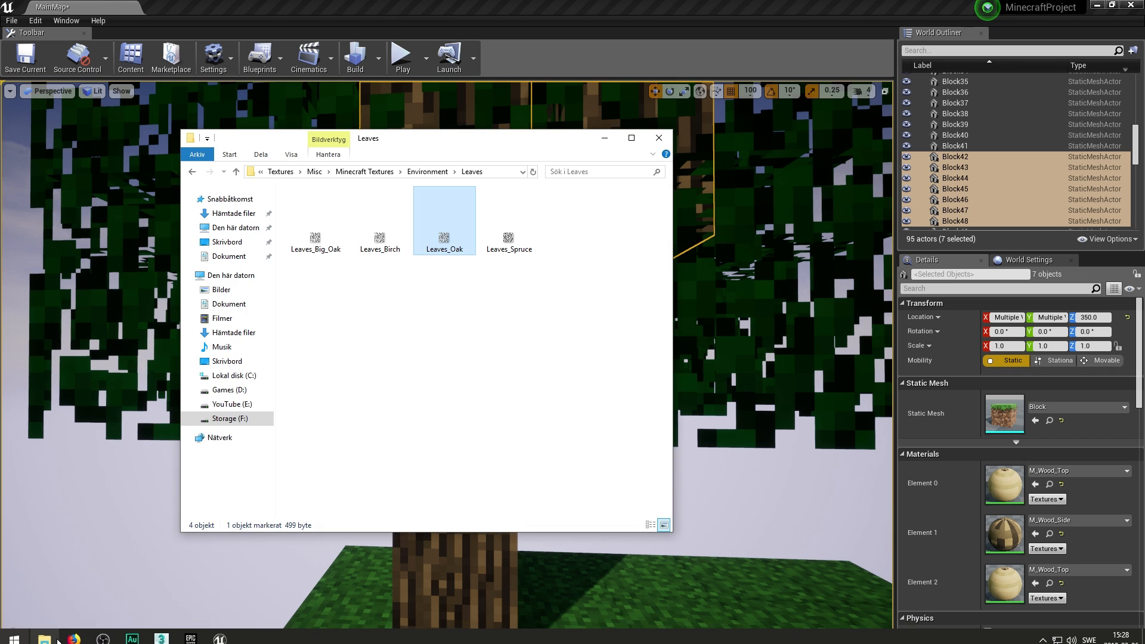
left_click(659, 137)
key("super")
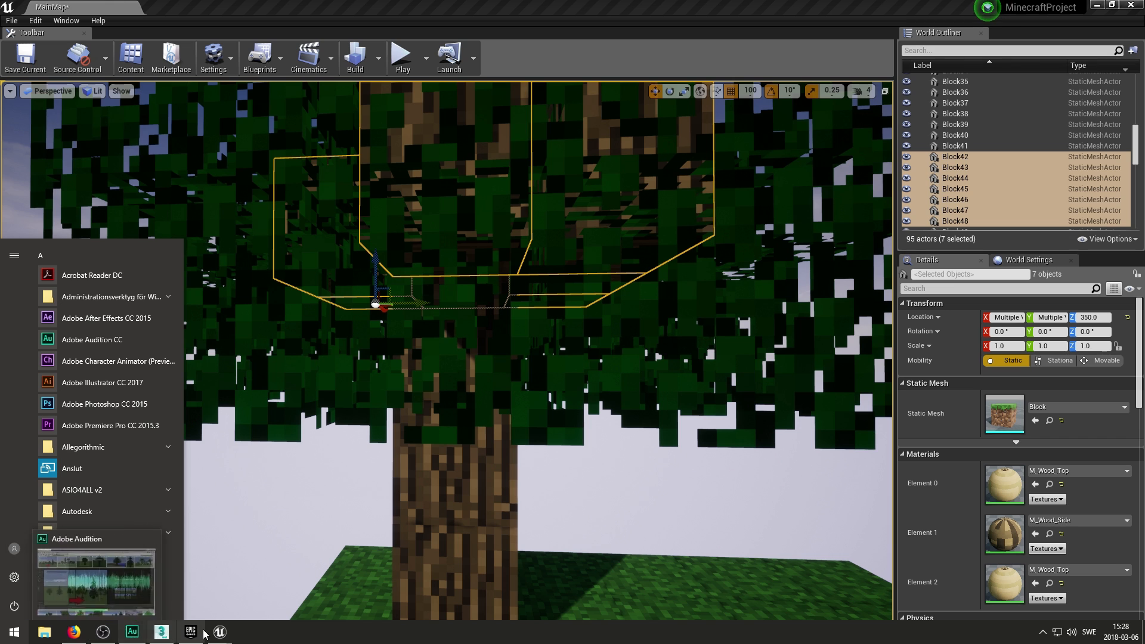
mouse_move(229, 639)
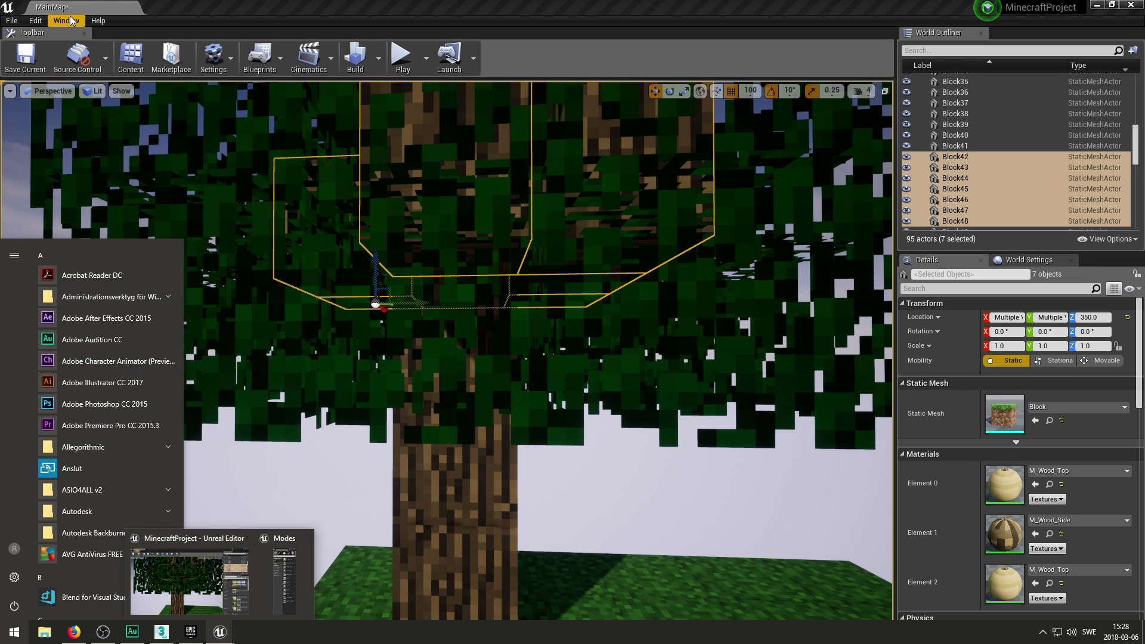
left_click(70, 21)
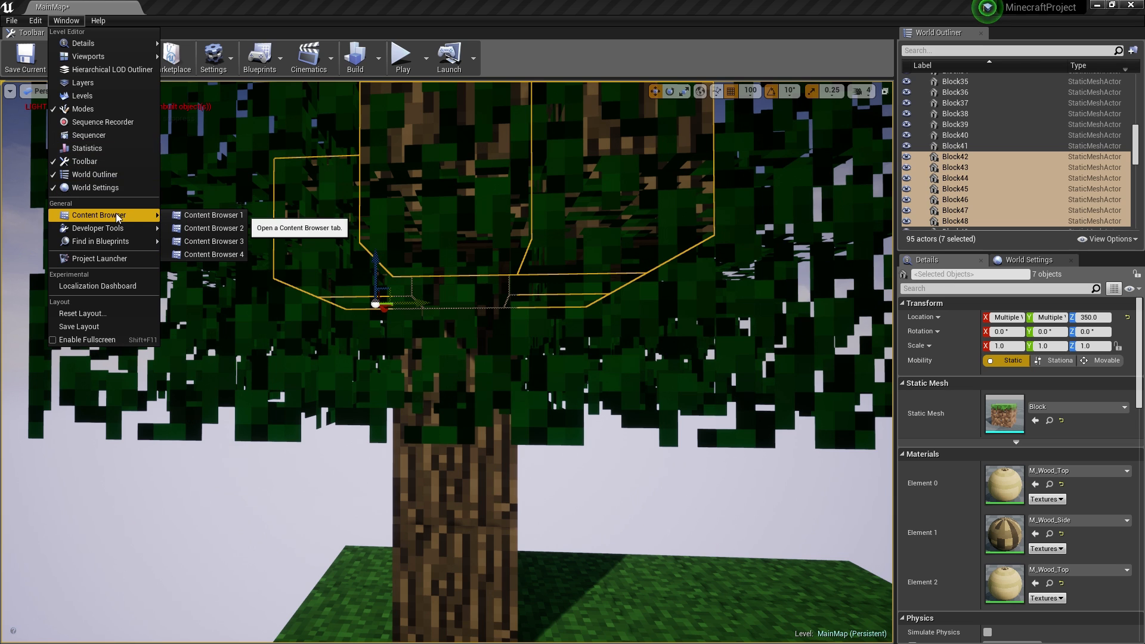
left_click(187, 218)
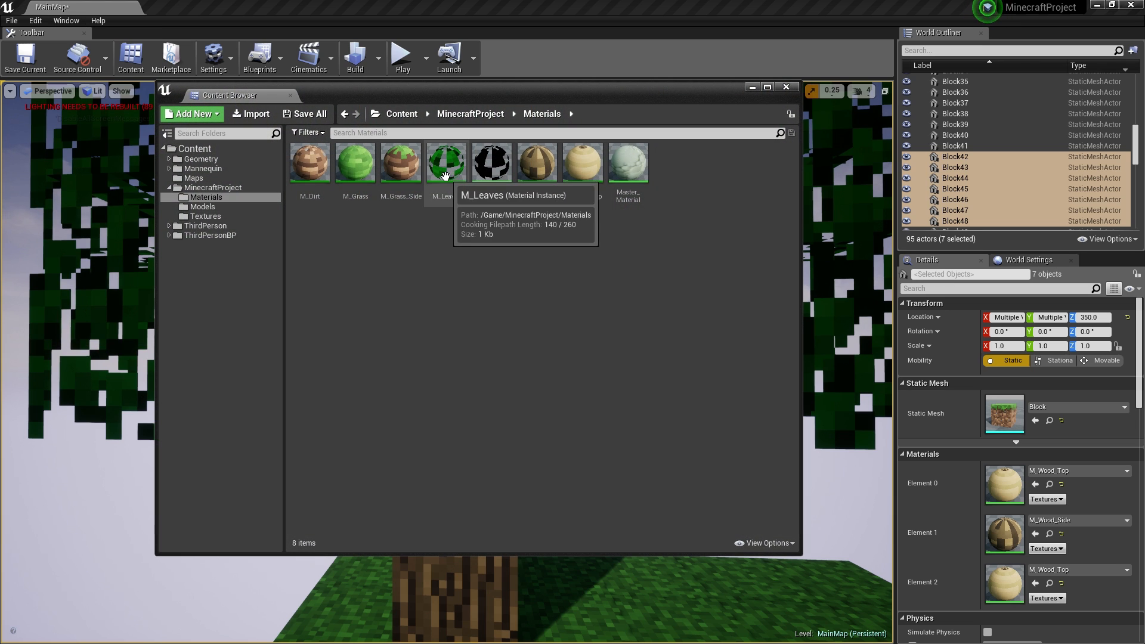
left_click_drag(446, 175, 1005, 582)
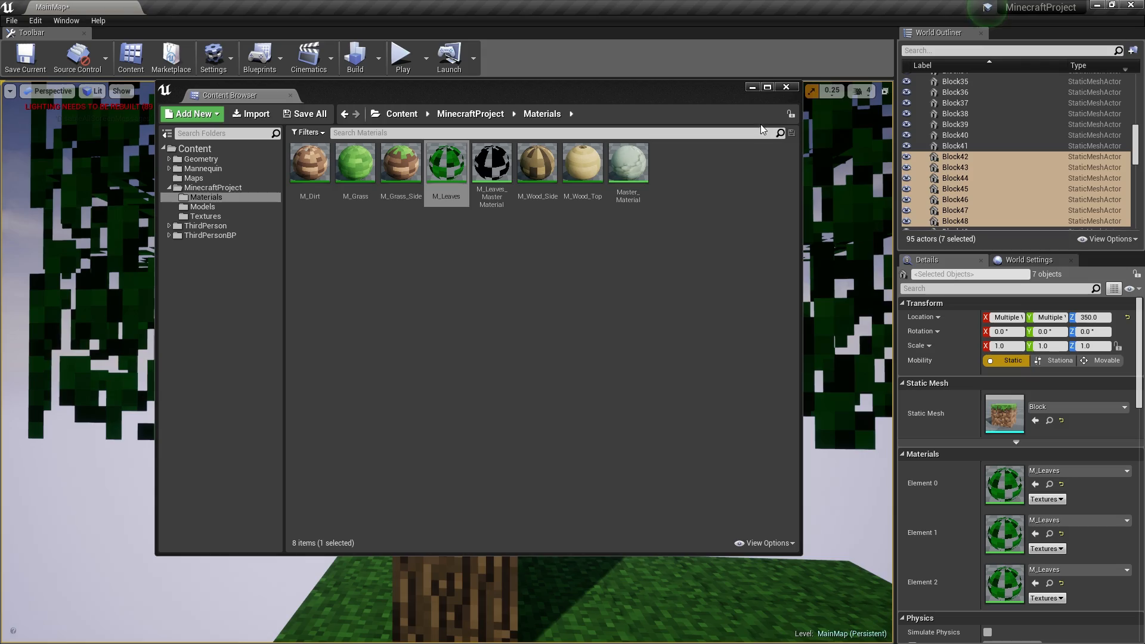
left_click(792, 89)
- Fly around the tree to inspect the full leafy crown above the wooden trunk
key("s")
right_click_drag(602, 310, 554, 268)
left_click(603, 322)
key("w")
right_click_drag(603, 322, 662, 298)
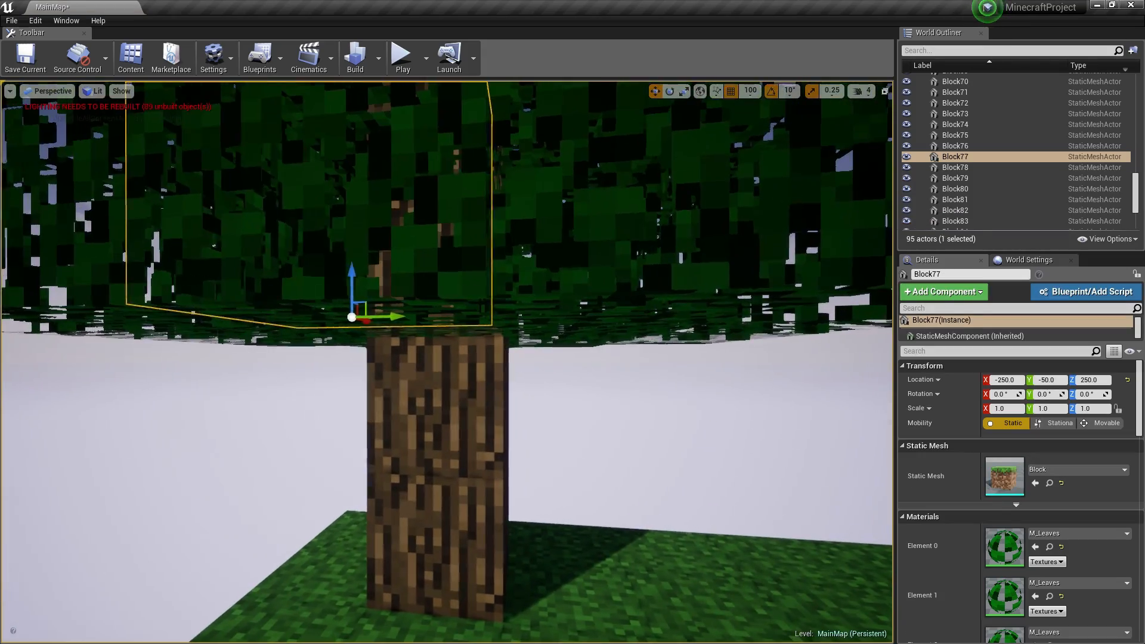
left_click(459, 411)
key("s")
right_click_drag(489, 368, 504, 340)
key("w")
key("s")
left_click(420, 269)
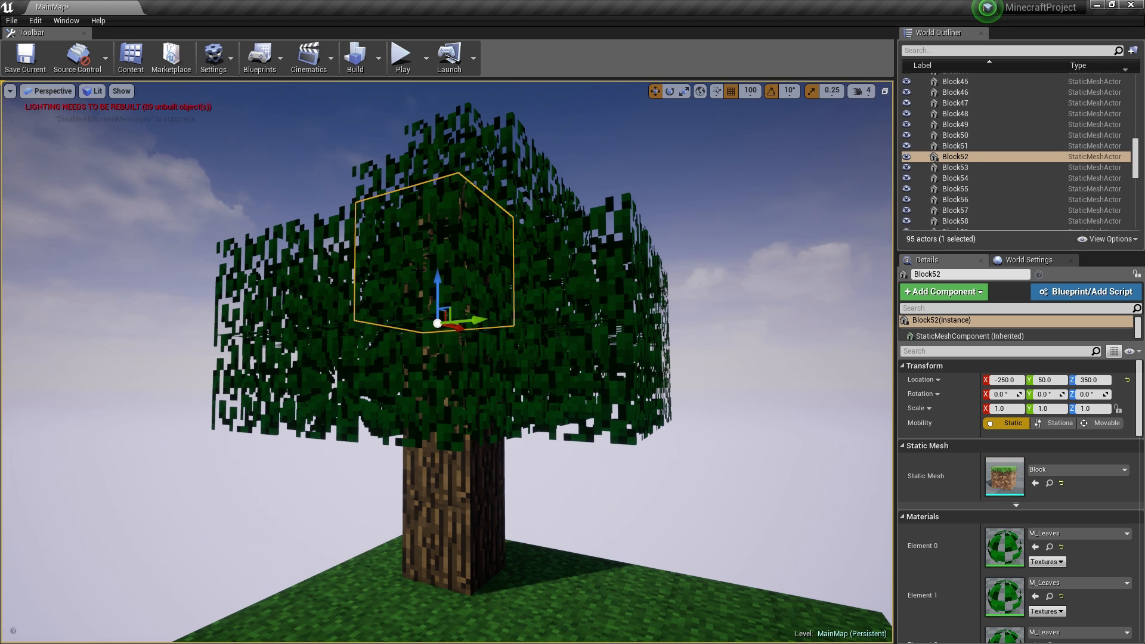
key("super")
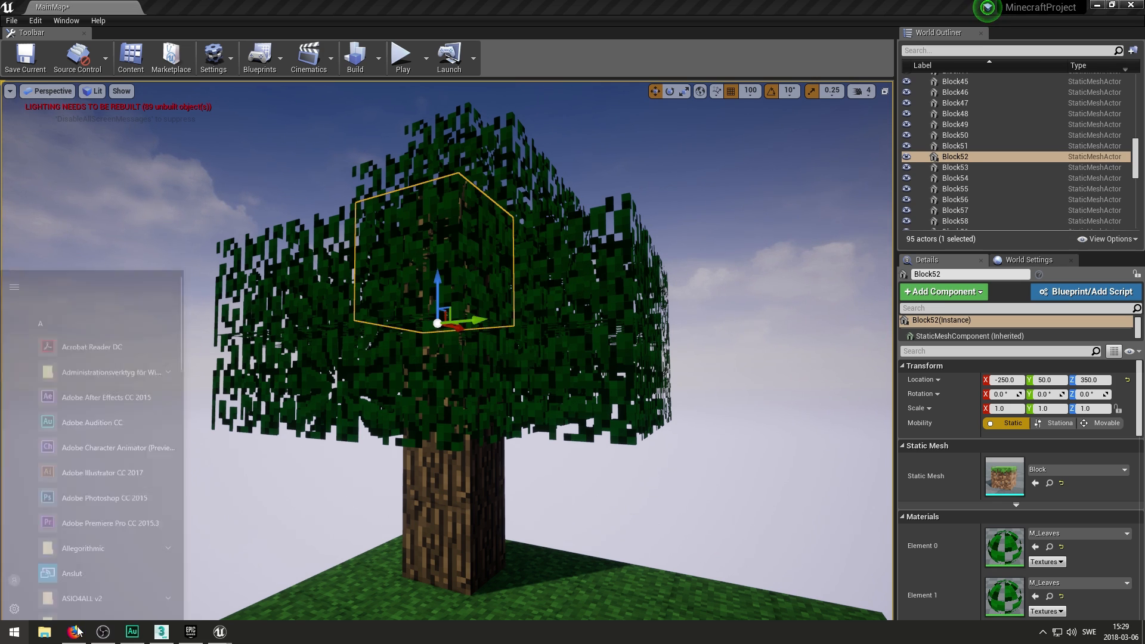
- Open the Content Browser, then move it and the M_Leaves editor aside to uncover the level
mouse_move(232, 637)
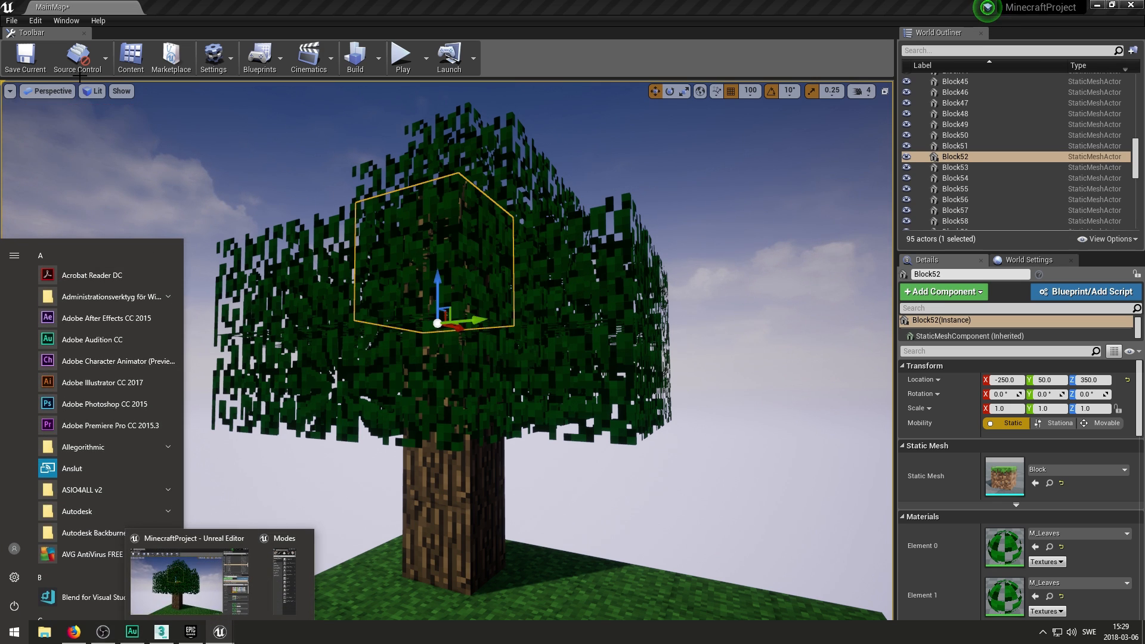
left_click(67, 20)
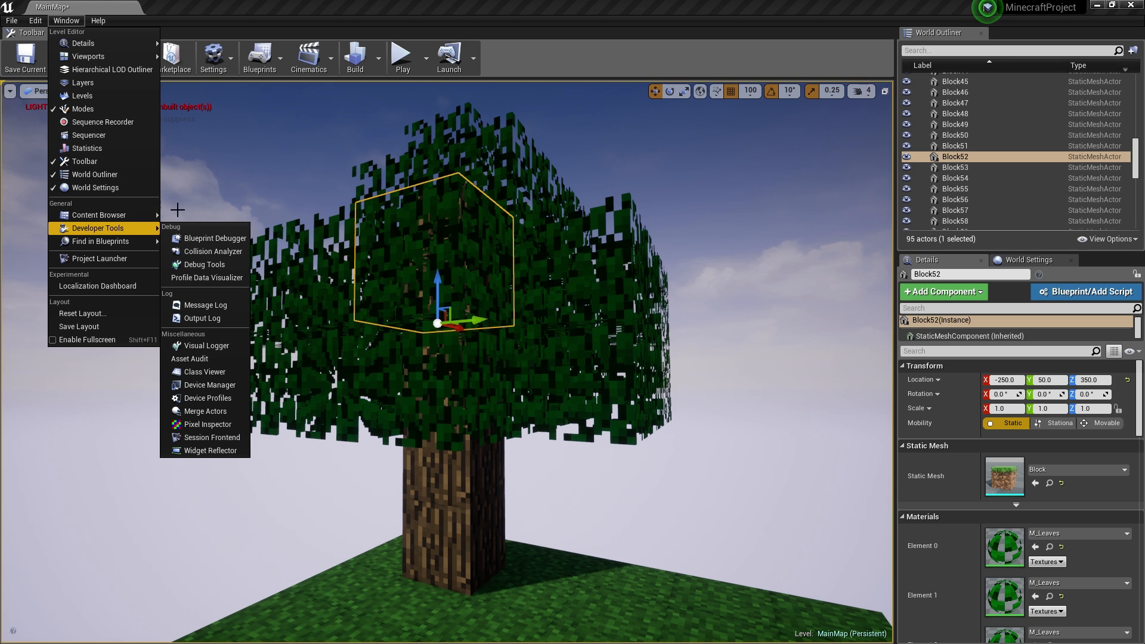
mouse_move(122, 214)
left_click(212, 217)
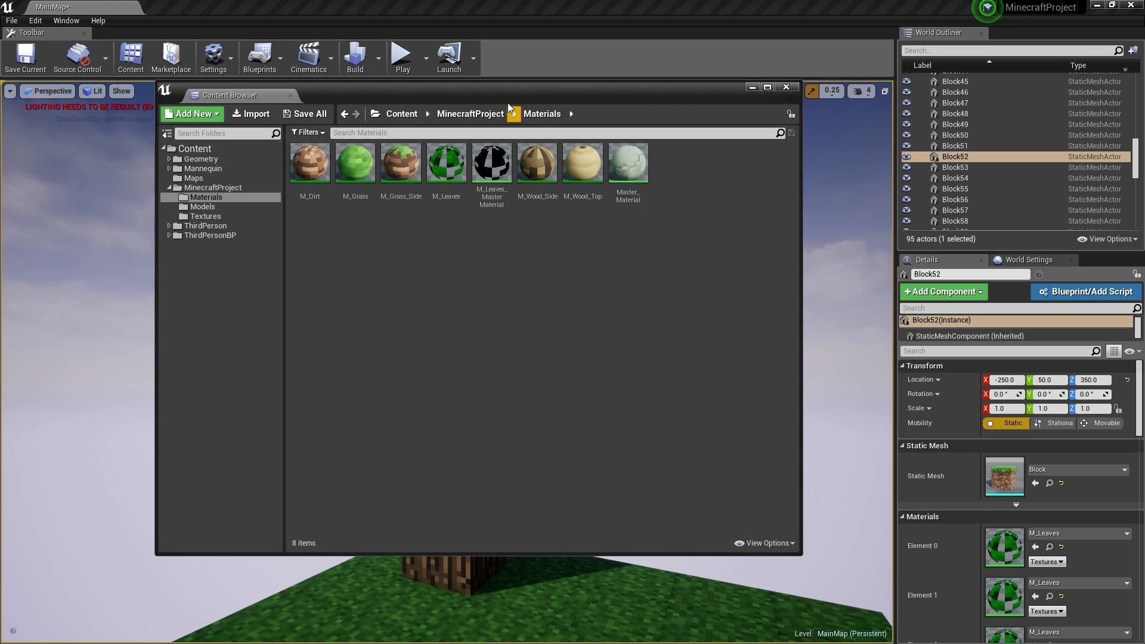
left_click_drag(502, 92, 1144, 149)
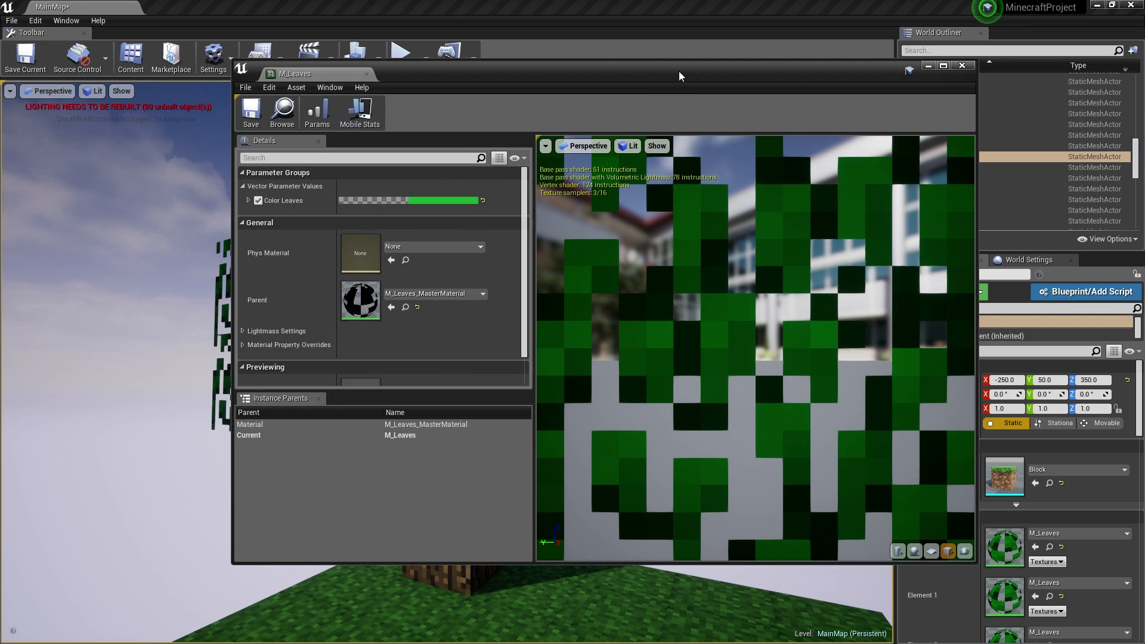
left_click_drag(679, 70, 786, 123)
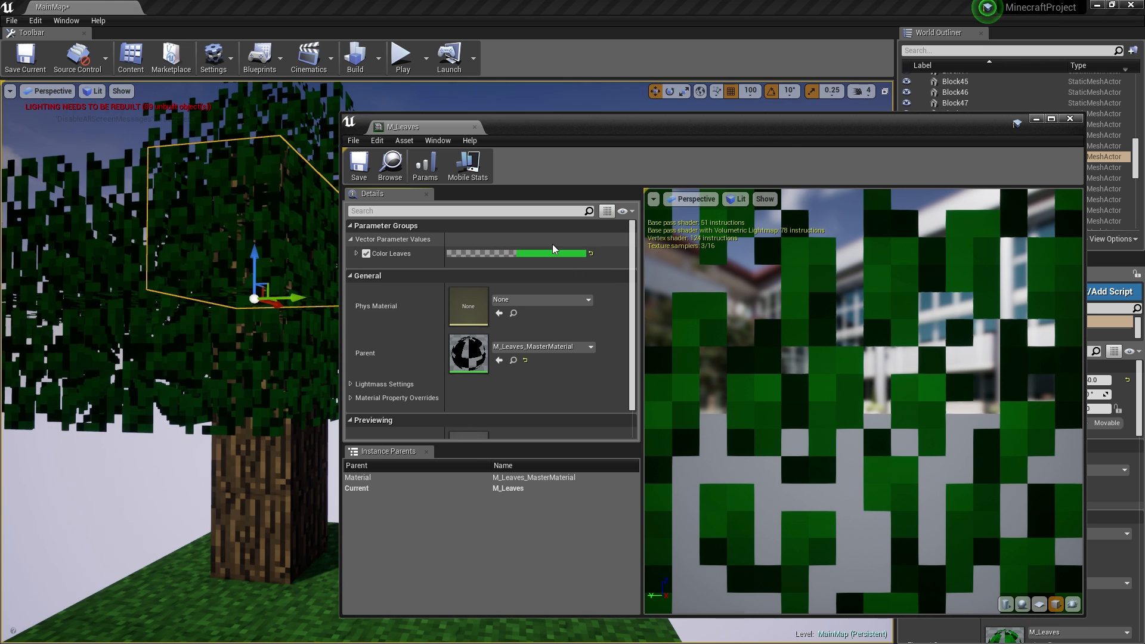
- Change Color Leaves to a brighter green (sRGB 71D15100) and close the M_Leaves editor
left_click(554, 254)
left_click_drag(596, 379, 599, 392)
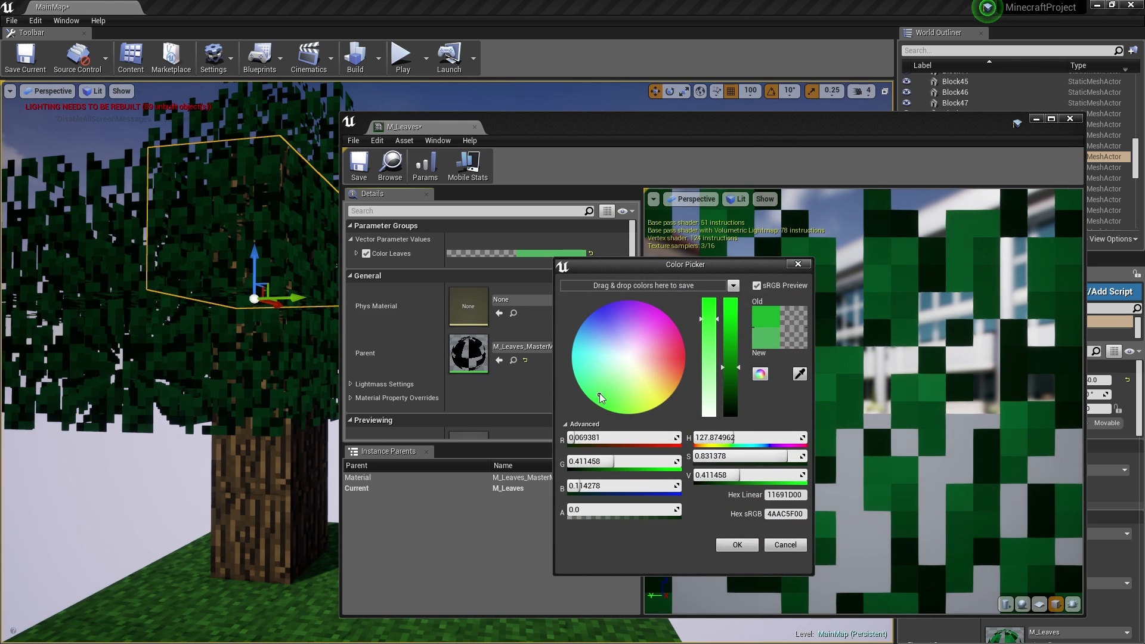
mouse_move(737, 365)
left_mouse_down()
mouse_move(739, 335)
mouse_move(729, 371)
left_mouse_up()
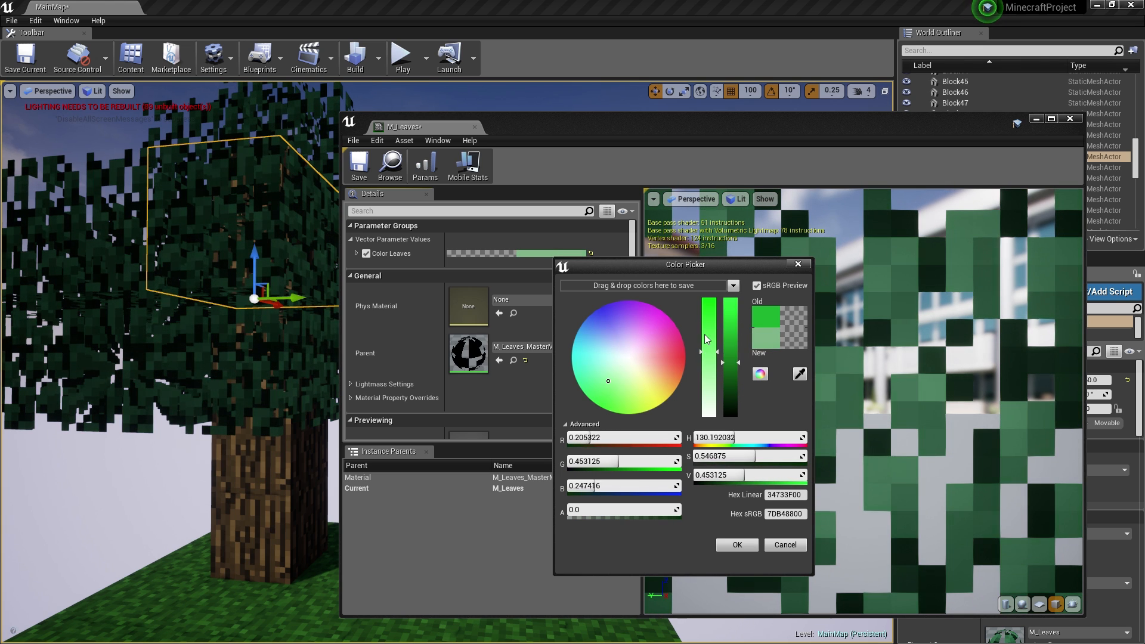
left_click(735, 339)
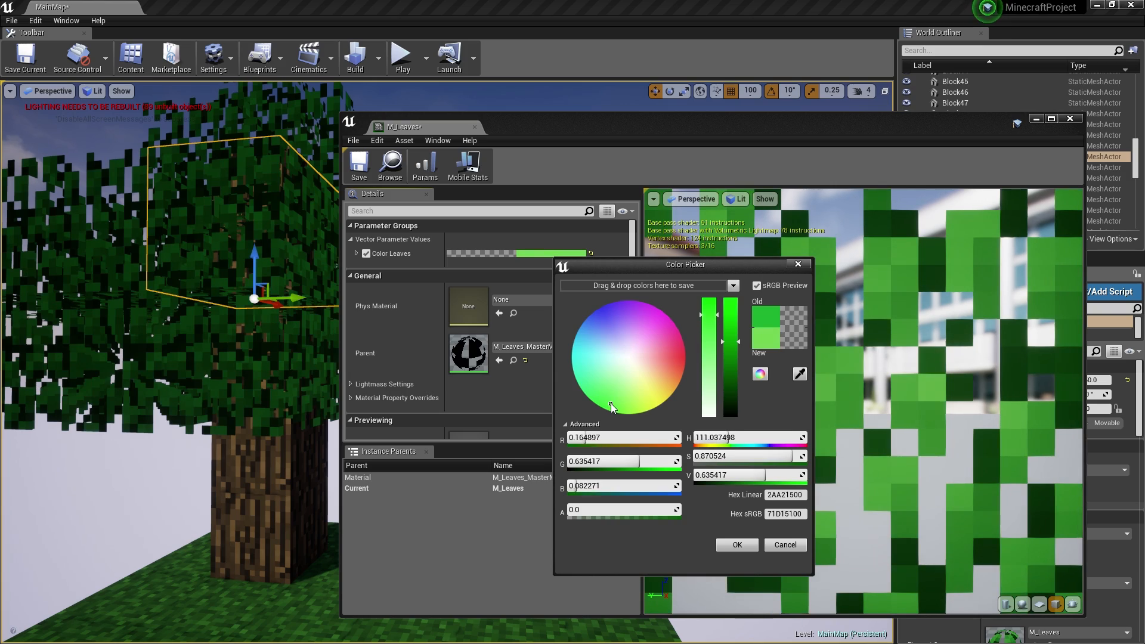
left_click(737, 544)
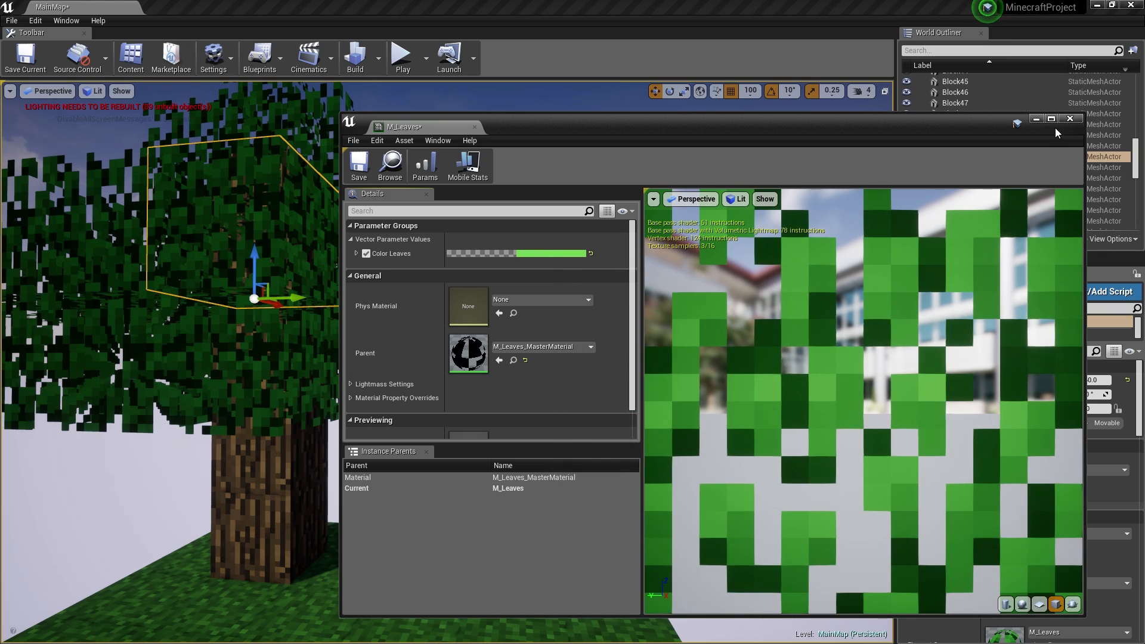
left_click(1070, 118)
scroll(361, 342, "down", 10)
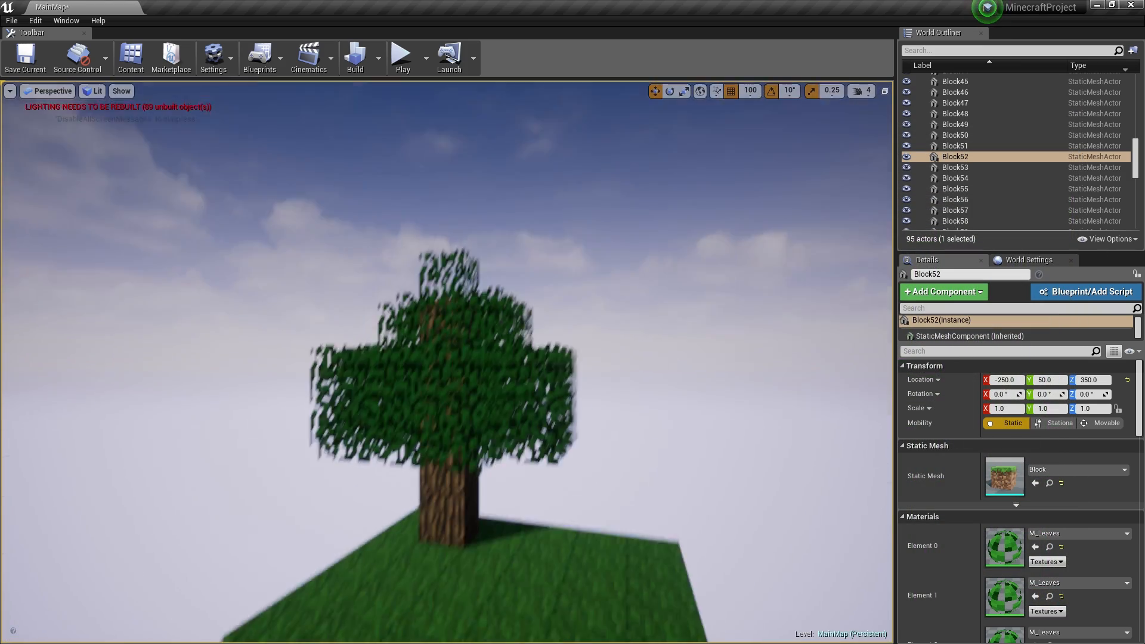
- Fly the camera over the tree, then pan the M_Leaves_MasterMaterial graph to show all its nodes
right_click_drag(361, 343, 486, 325)
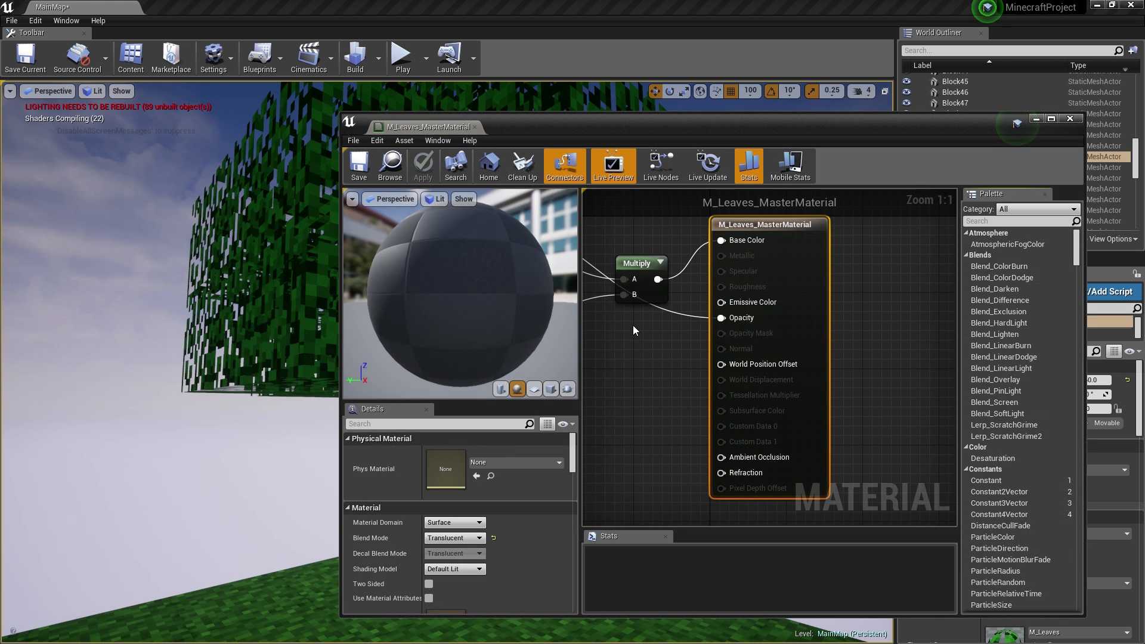
right_click_drag(633, 325, 768, 342)
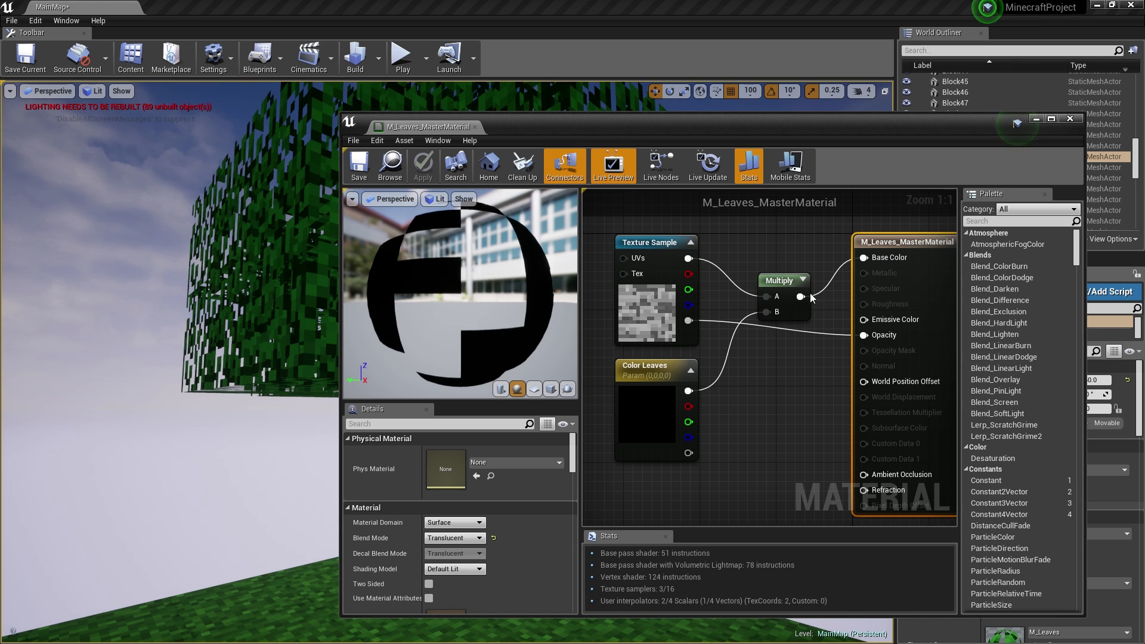
- Wire the Multiply output into Emissive Color and apply the material
left_click_drag(868, 322, 865, 320)
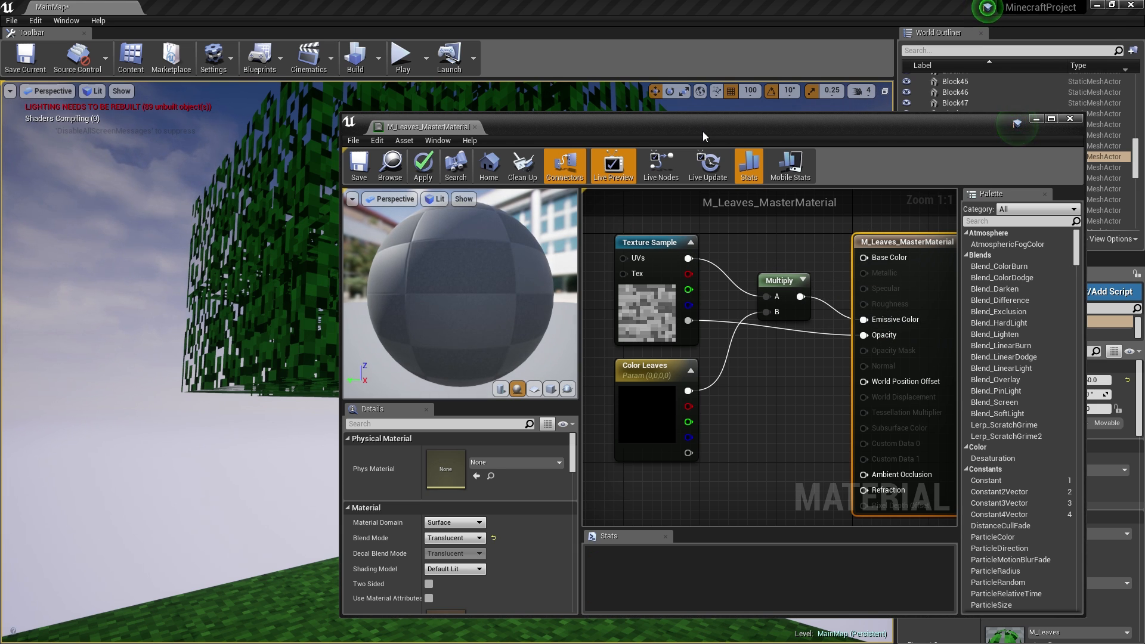
left_click(427, 177)
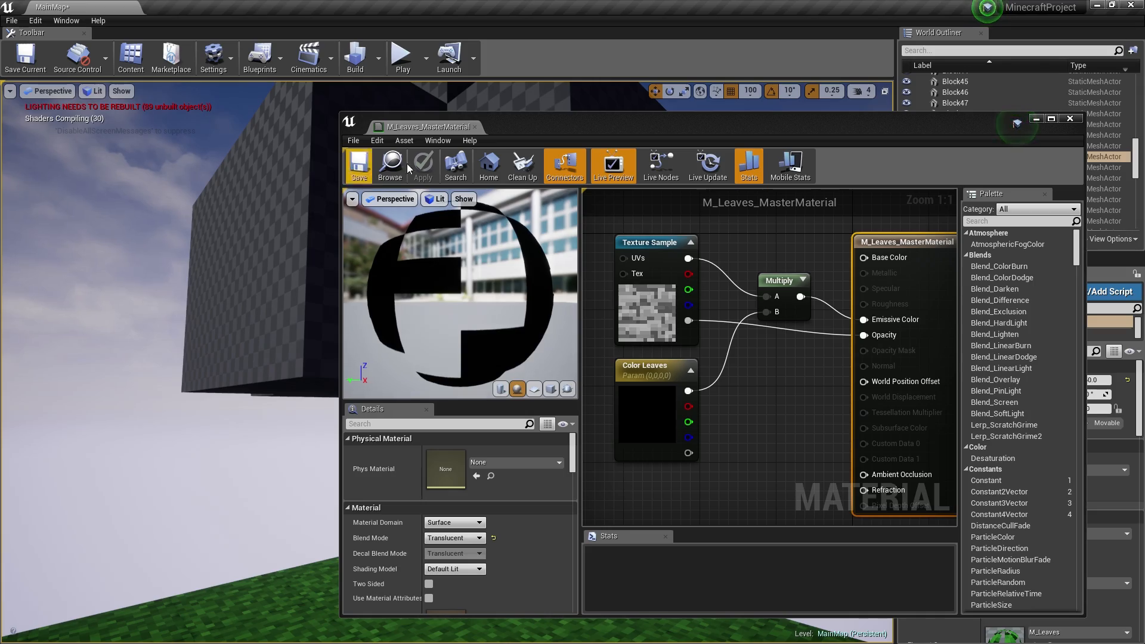
left_click(1036, 119)
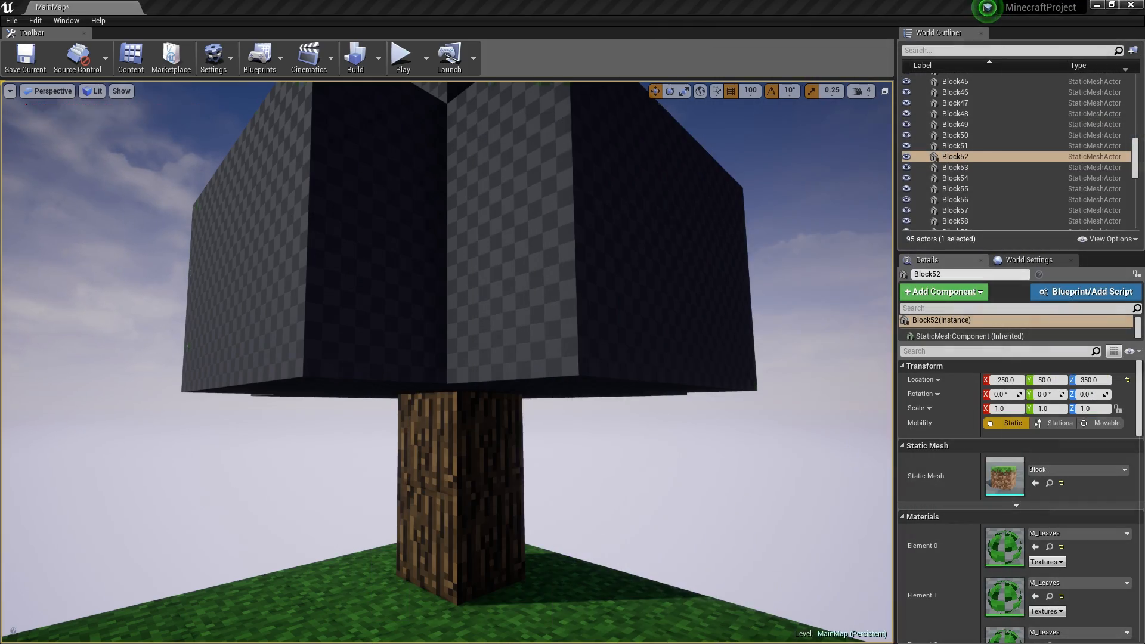
- Check the leaves from under the tree, then move the Multiply link from Emissive Color to Base Color
right_click_drag(447, 362, 439, 286)
key("s")
right_click_drag(447, 362, 496, 327)
key("d")
key("a")
key("s")
key("w")
key("s")
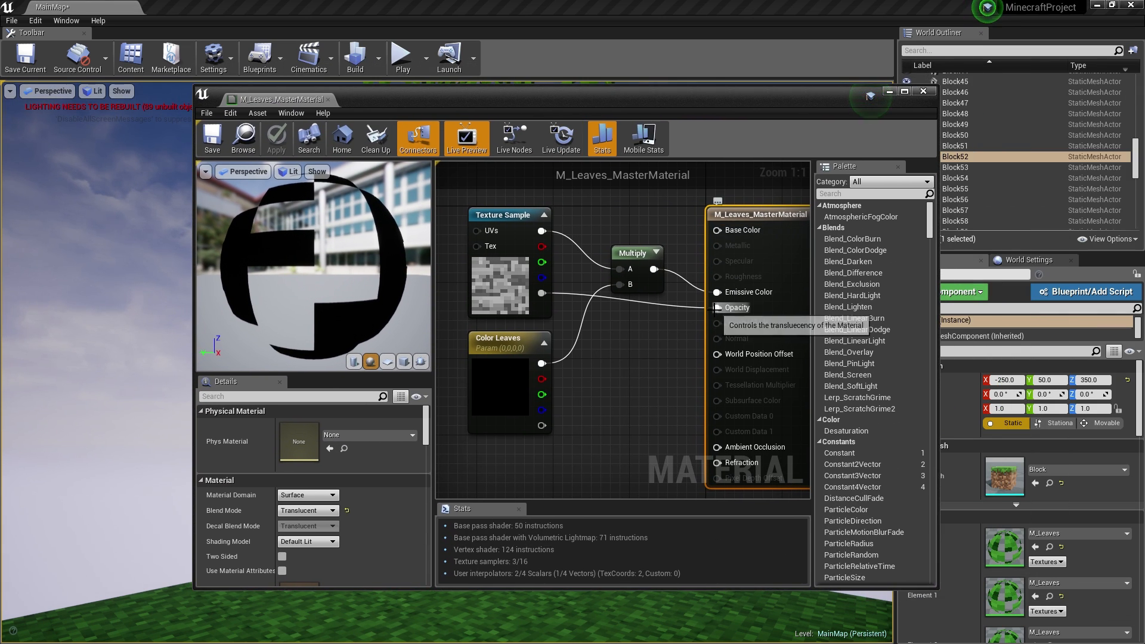
left_click(720, 292, "alt")
left_click_drag(654, 269, 717, 231)
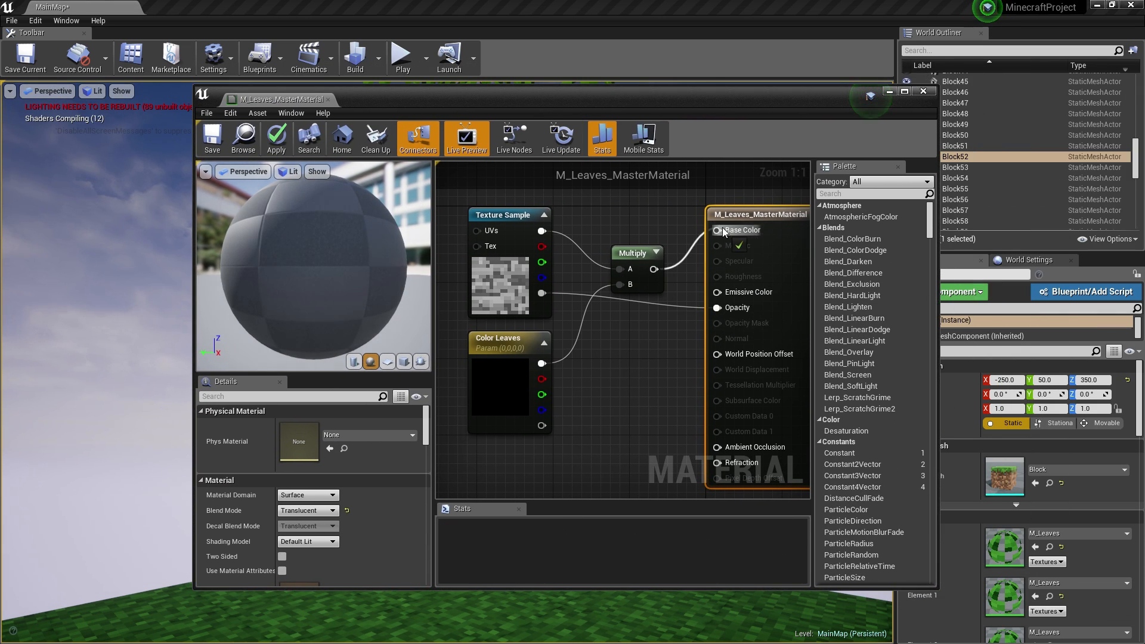
- Set Blend Mode to Masked, connect the texture's alpha to Opacity Mask, and apply
left_click(303, 512)
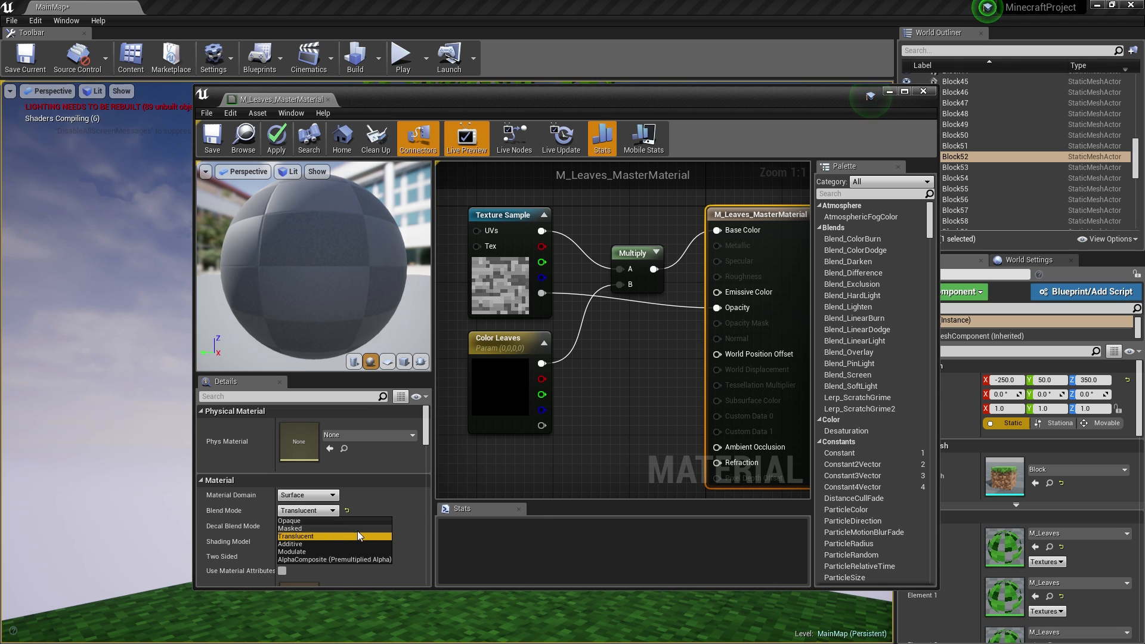
left_click(310, 528)
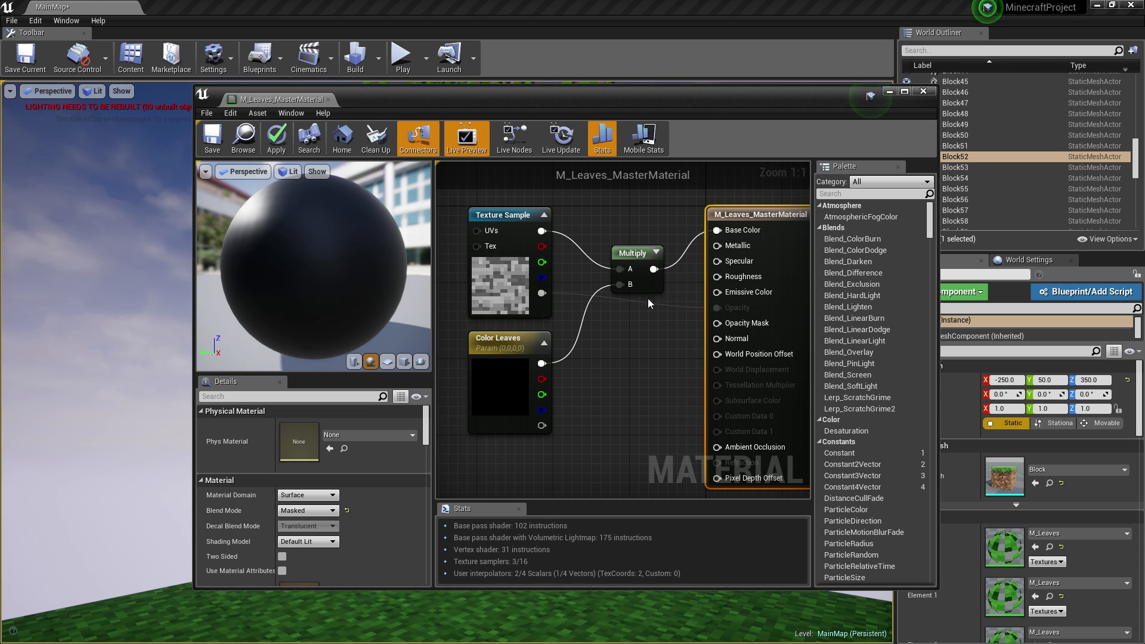
left_click_drag(541, 293, 746, 322)
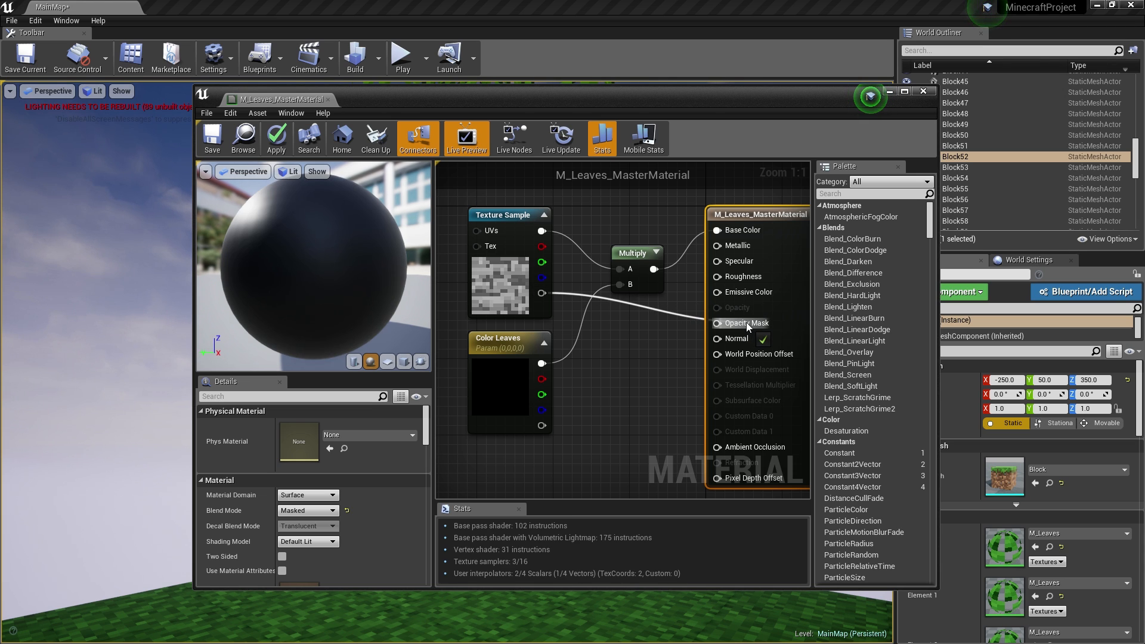
left_click(277, 146)
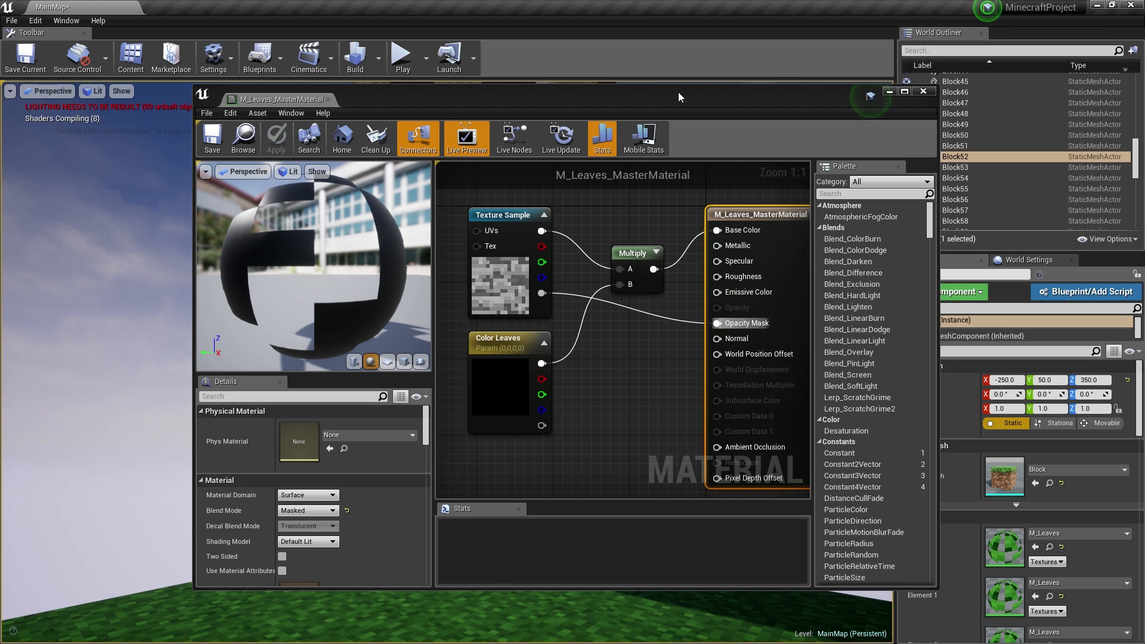
- Inspect the cut-out leaves around the tree, then bring the material editor back
left_click_drag(682, 97, 1144, 115)
mouse_move(746, 255)
right_mouse_down()
mouse_move(746, 215)
mouse_move(746, 310)
mouse_move(746, 251)
mouse_move(656, 254)
mouse_move(788, 249)
mouse_move(752, 247)
mouse_move(764, 244)
right_mouse_up()
key("s")
key("d")
key("w")
key("s")
left_click_drag(1144, 102, 606, 102)
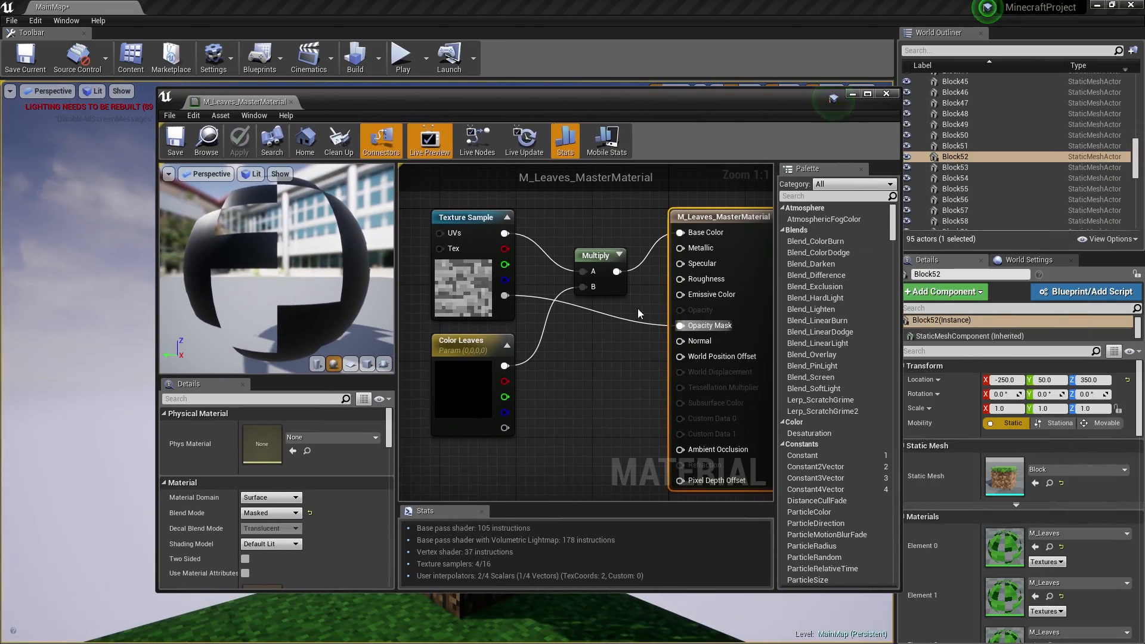
left_click(591, 346)
- Add two Constant nodes, wire 0 into Metallic and 1 into Roughness, and apply
left_click(589, 342)
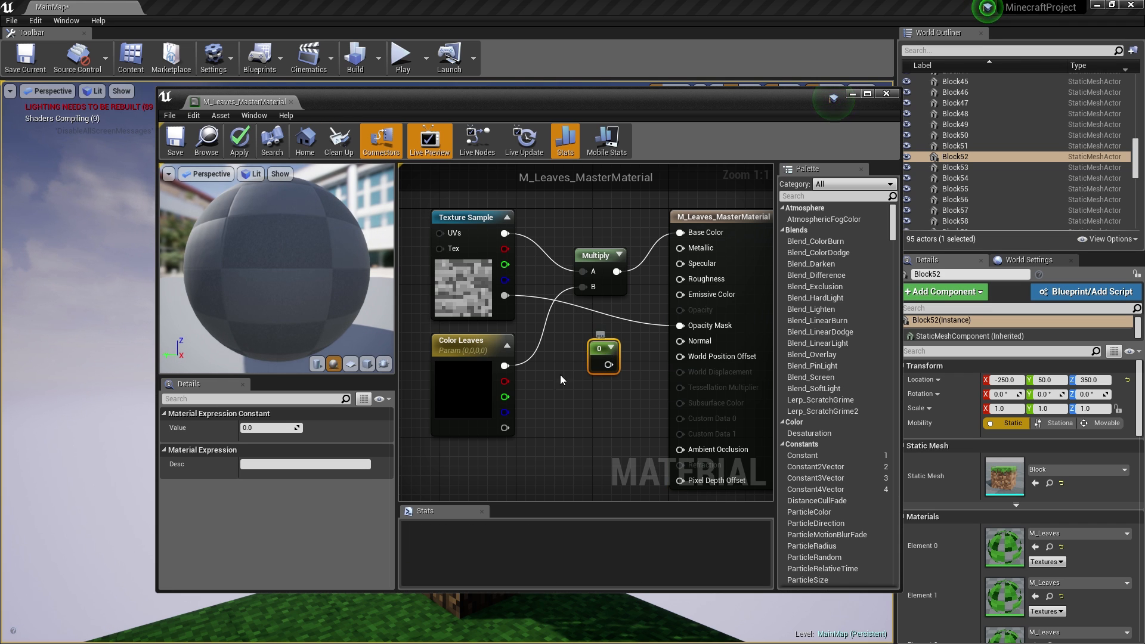
left_click(594, 401)
left_click_drag(608, 365, 692, 251)
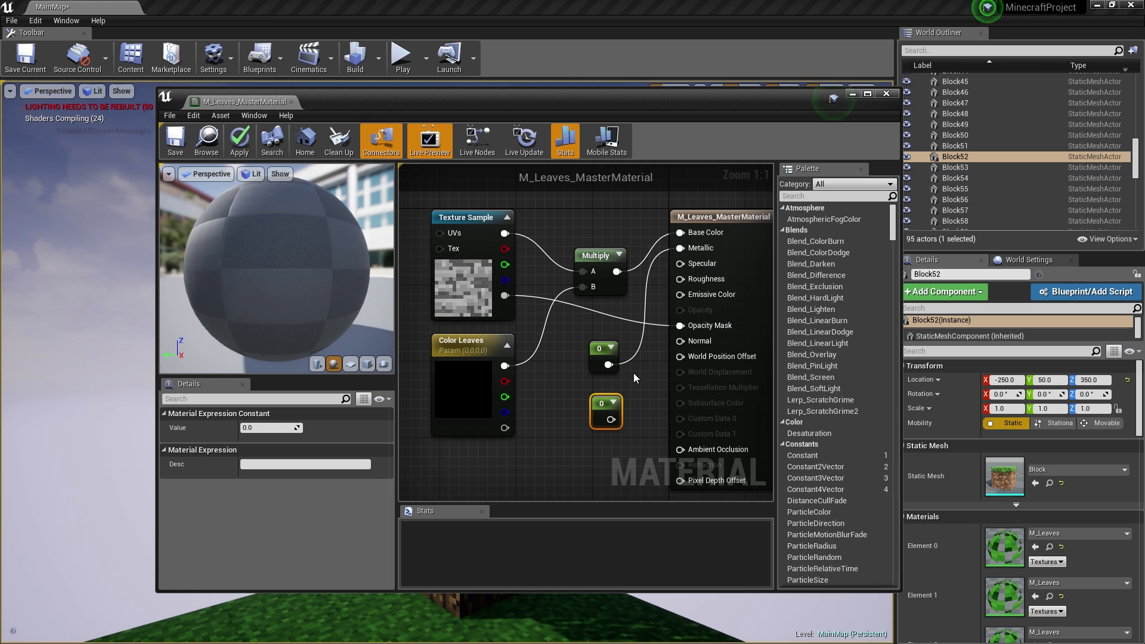
left_click_drag(609, 419, 680, 279)
mouse_move(297, 427)
left_mouse_down()
mouse_move(287, 427)
mouse_move(297, 429)
left_mouse_up()
type("1")
key("Return")
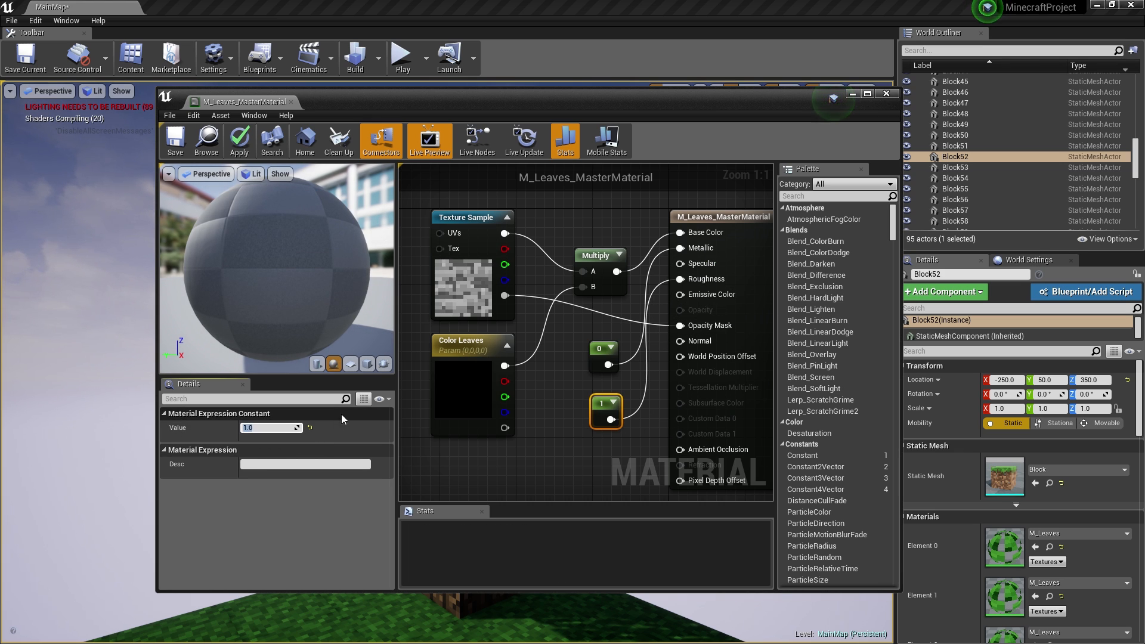
left_click(541, 416)
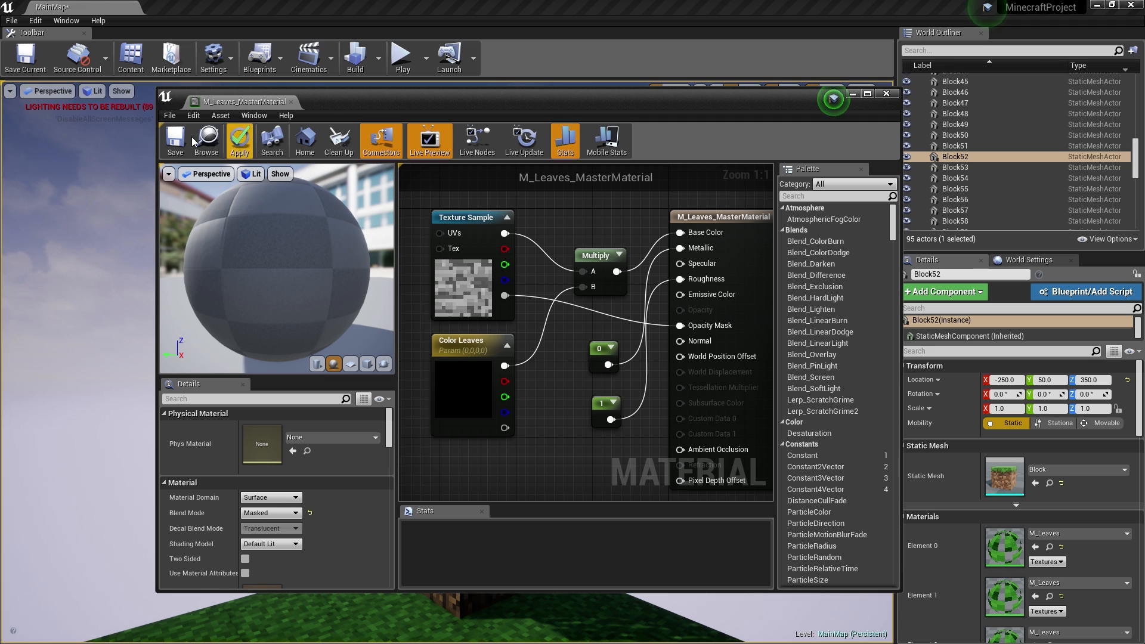
left_click(244, 148)
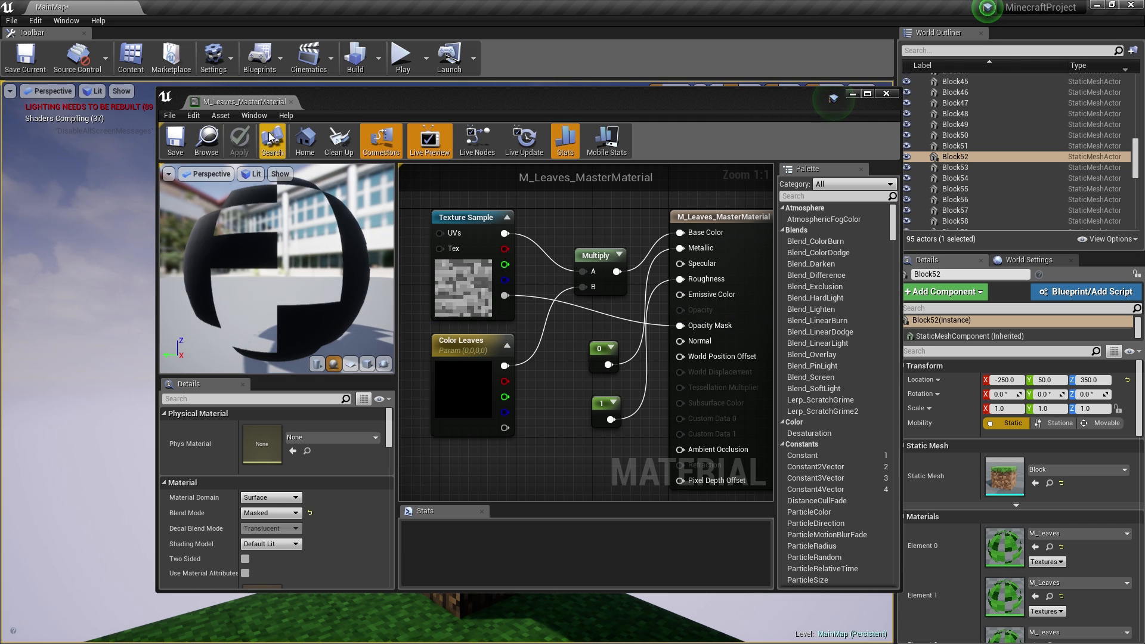
left_click_drag(375, 99, 1144, 85)
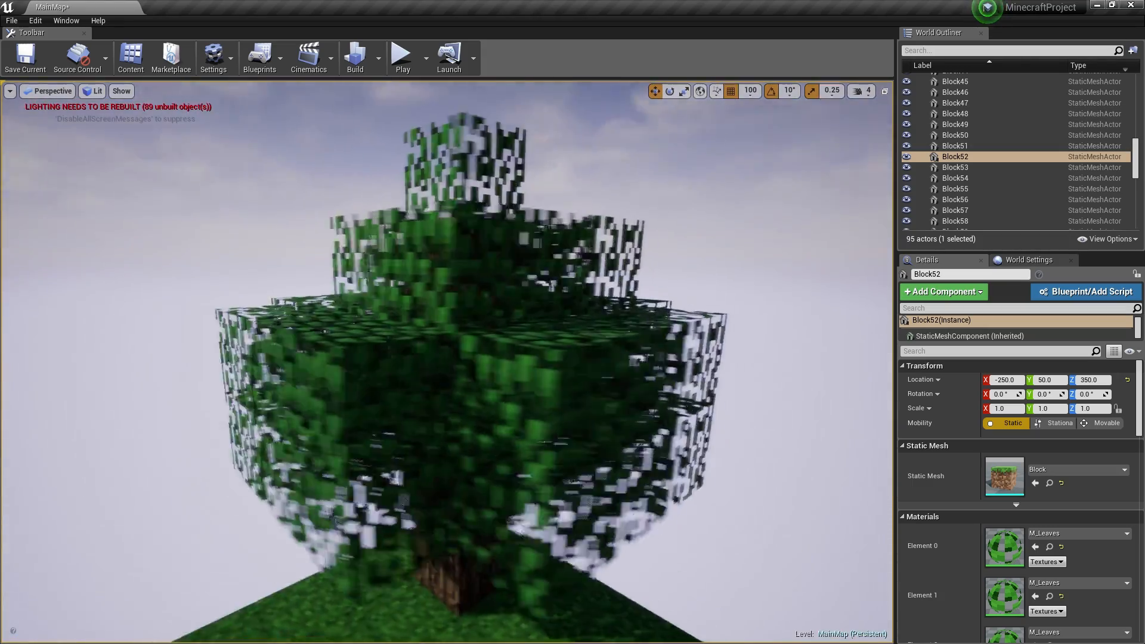
- Orbit around the leafy tree and close the leaves master material editor
right_click_drag(448, 358, 465, 387)
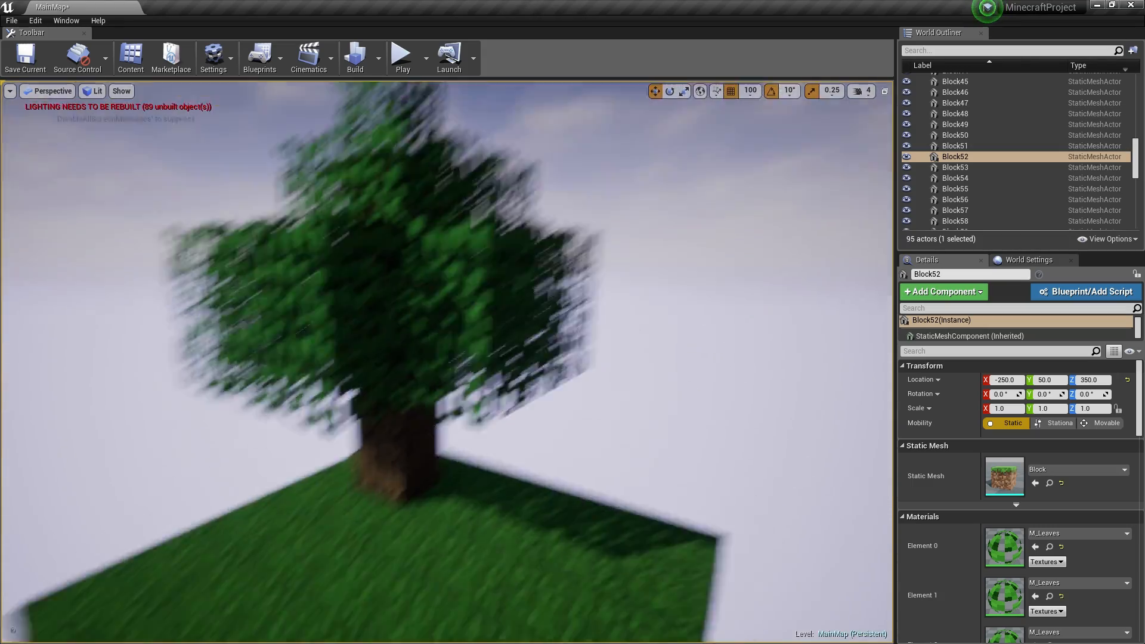
mouse_move(535, 314)
right_mouse_down()
mouse_move(501, 325)
mouse_move(535, 313)
right_mouse_up()
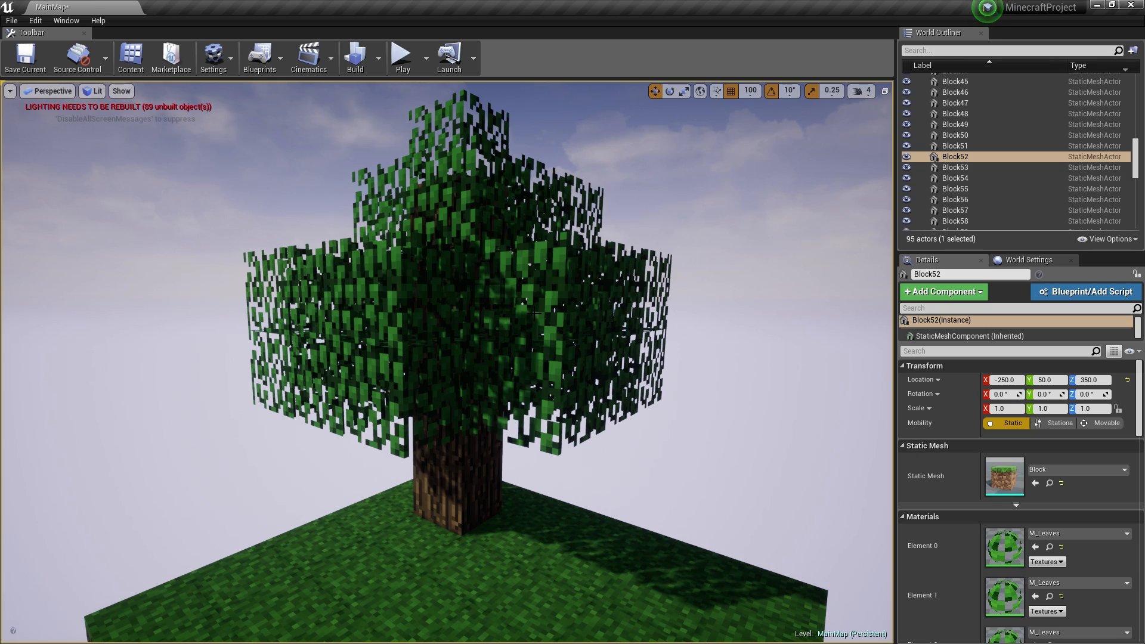
mouse_move(303, 604)
right_mouse_down()
mouse_move(310, 638)
mouse_move(314, 594)
mouse_move(316, 620)
mouse_move(325, 601)
right_mouse_up()
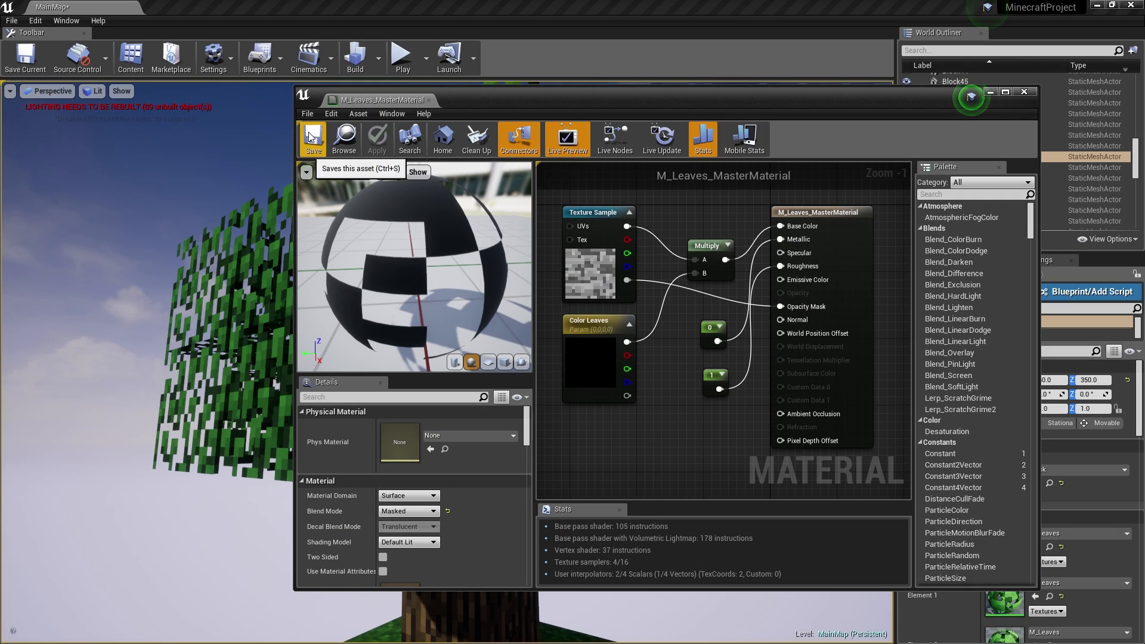
left_click(429, 99)
- Pull the view back and select grass-top blocks, including Block12, then view the whole tree
key("s")
right_click_drag(432, 401, 435, 526)
left_click(432, 401)
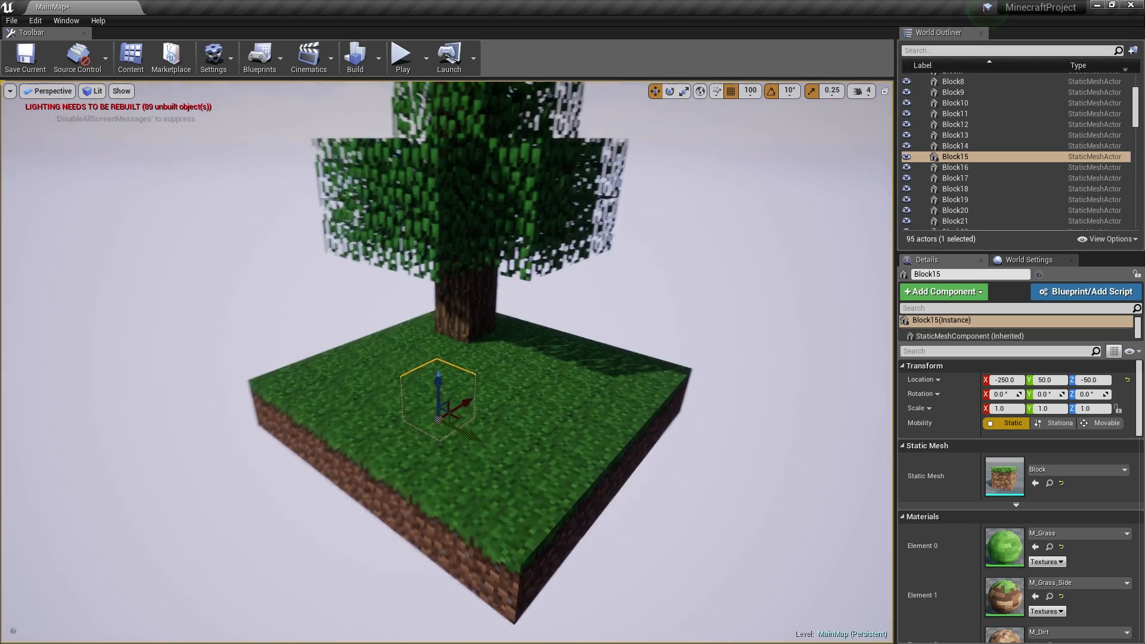
scroll(268, 328, "up", 5)
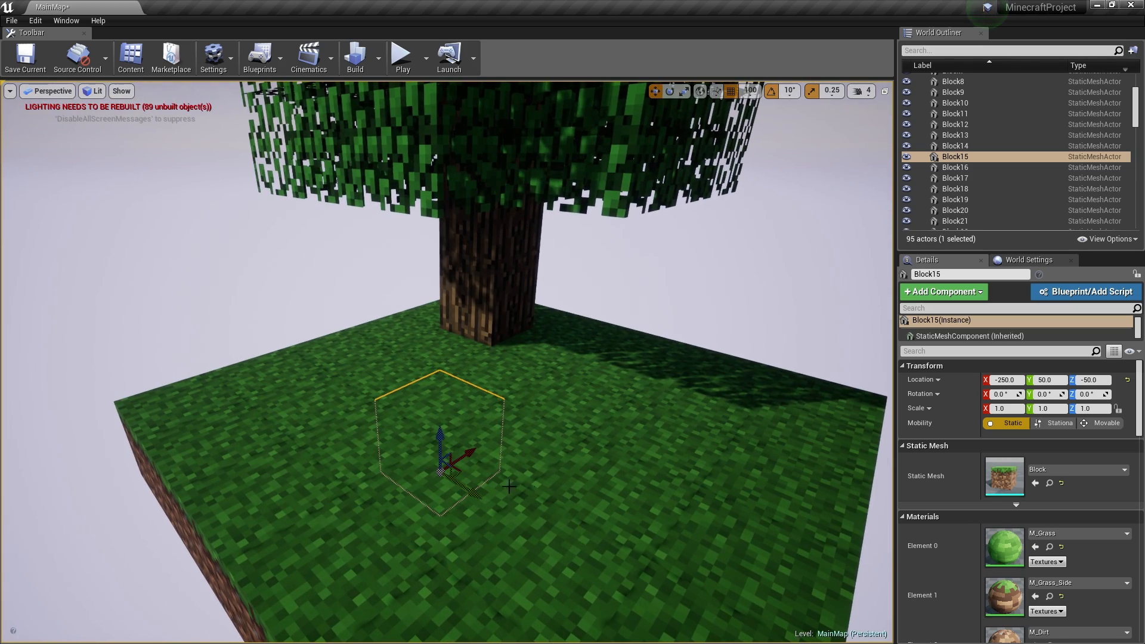
left_click(564, 416)
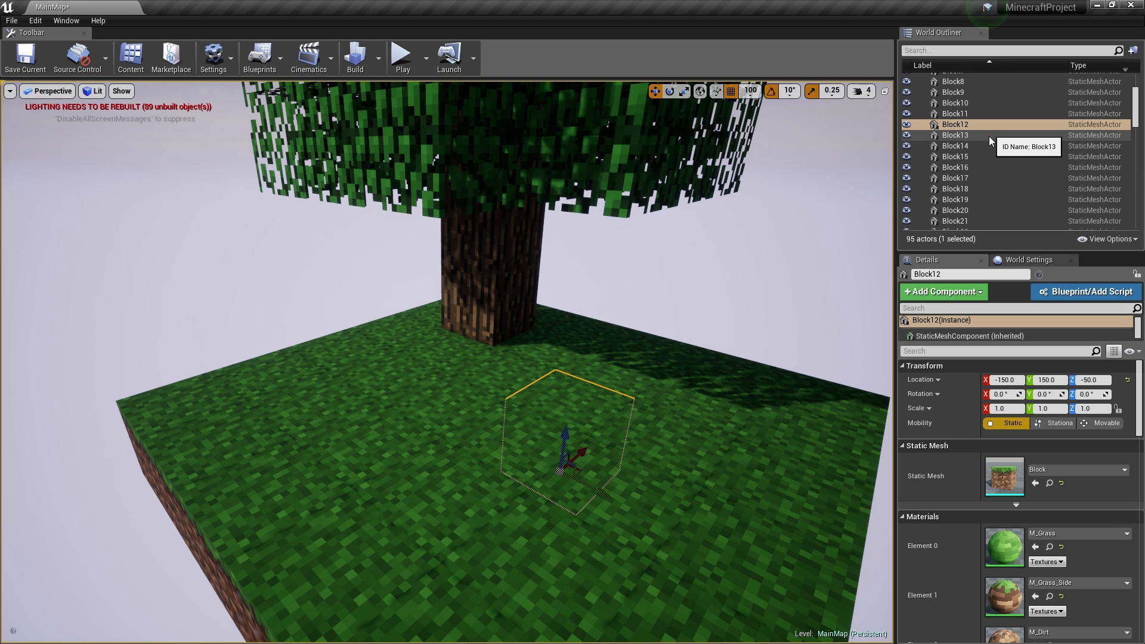
scroll(984, 137, "up", 3)
key("s")
right_click_drag(686, 286, 698, 251)
- Switch over to the 3ds Max window from the taskbar
key("s")
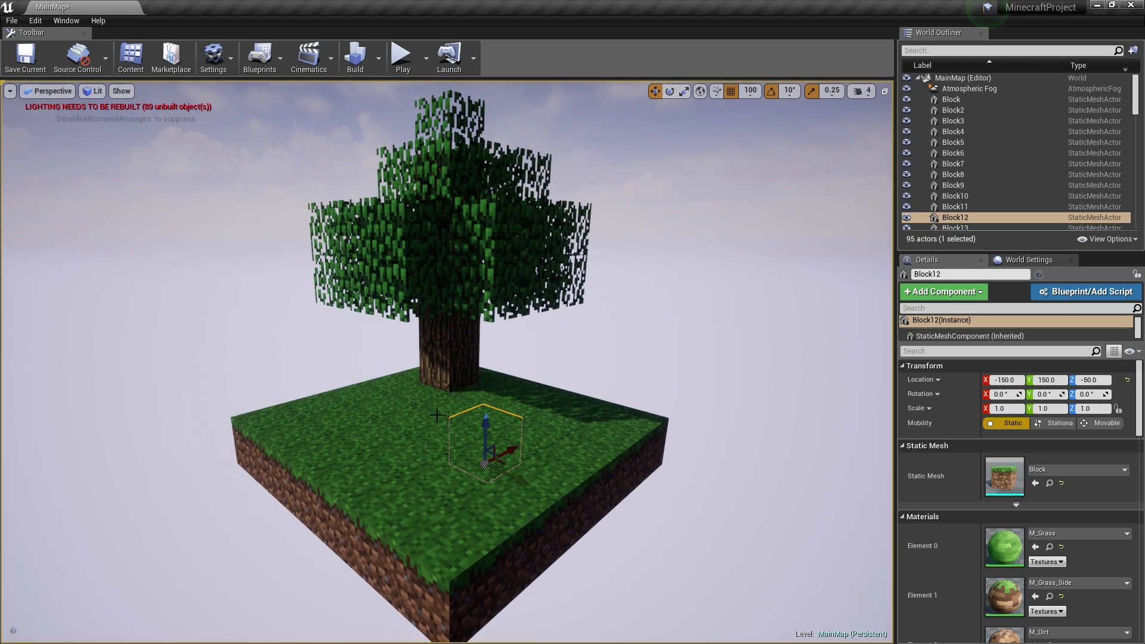
key("super")
left_click(164, 639)
- Select the grass block cube and move it to the left
key("d")
left_click(573, 322)
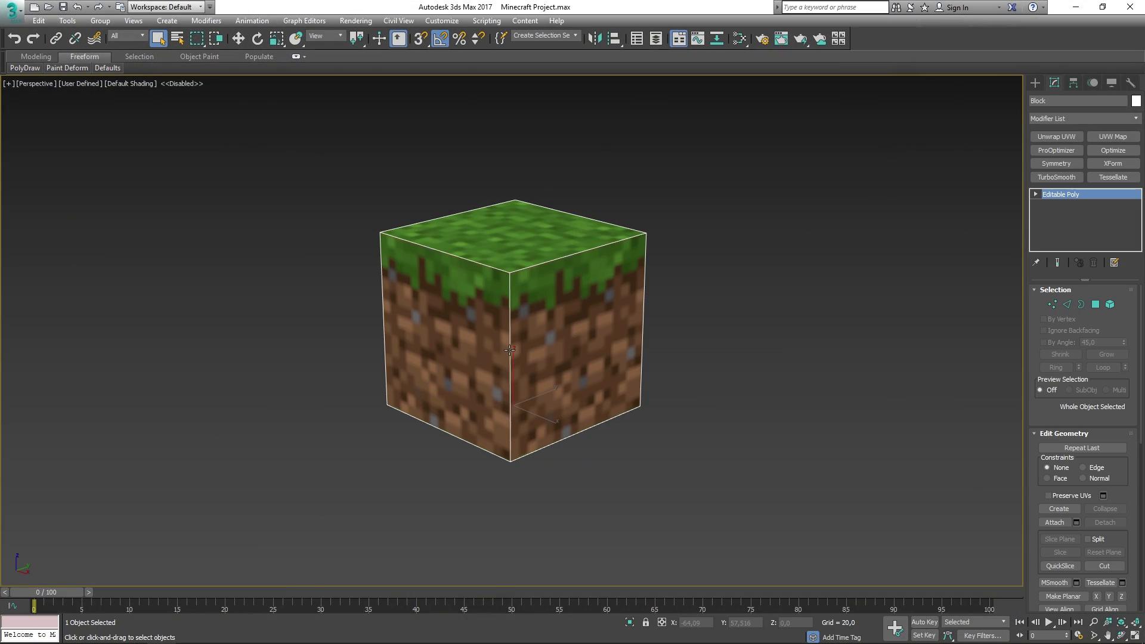
key("g")
middle_click_drag(572, 322, 618, 337, "alt")
scroll(612, 335, "down", 5)
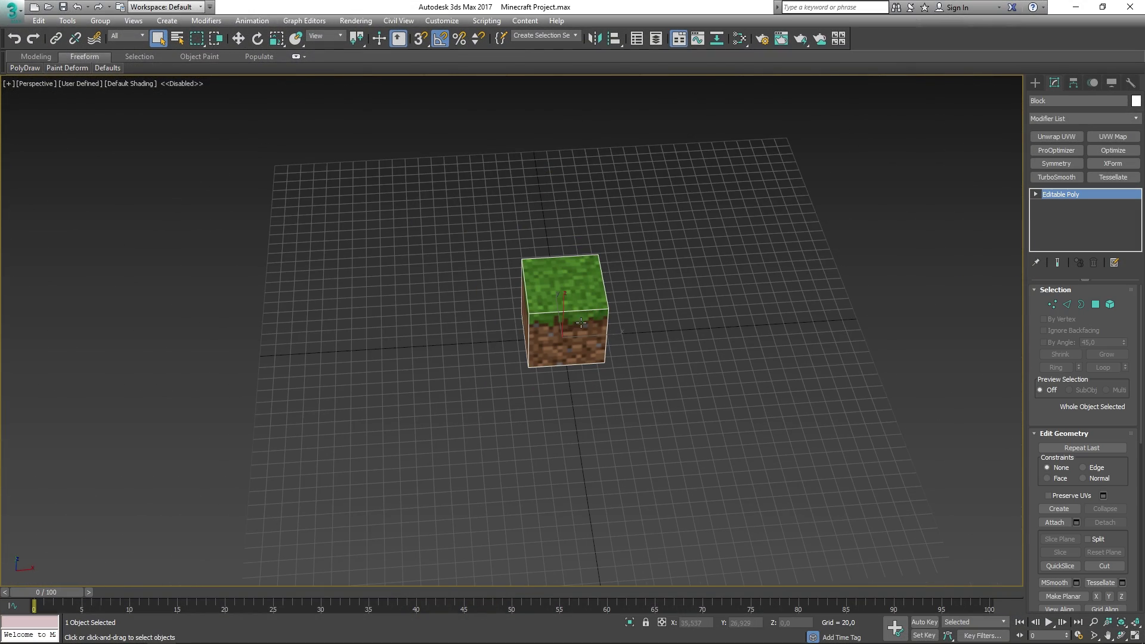
key("w")
left_click_drag(607, 335, 430, 345)
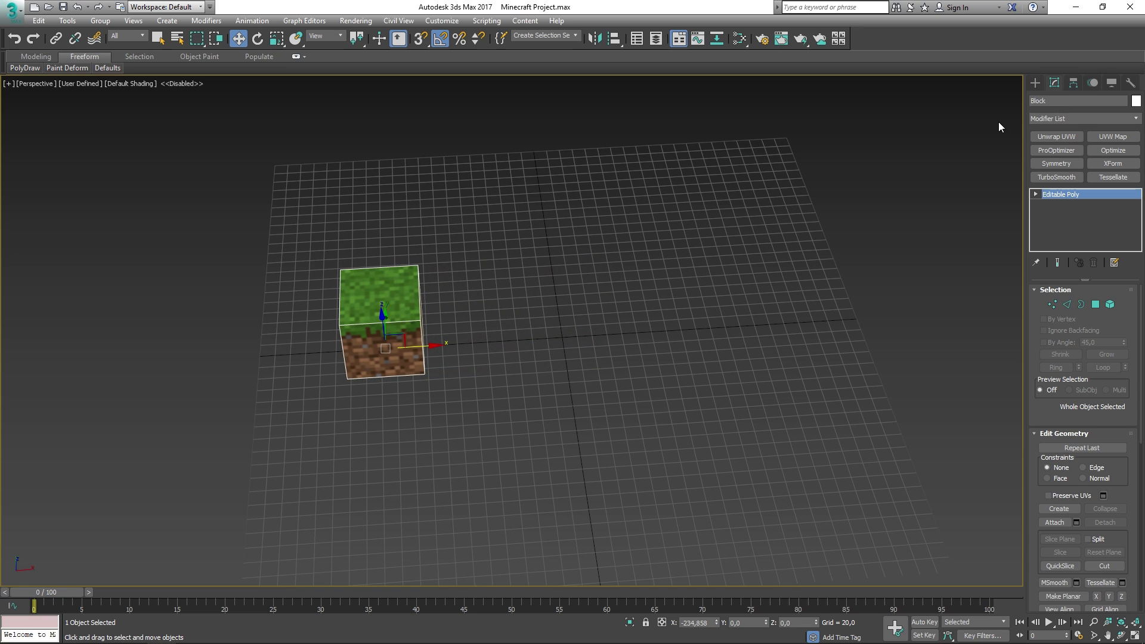
- Draw a new Plane at the grid centre with grid snapping on
left_click(1036, 83)
left_click(1105, 205)
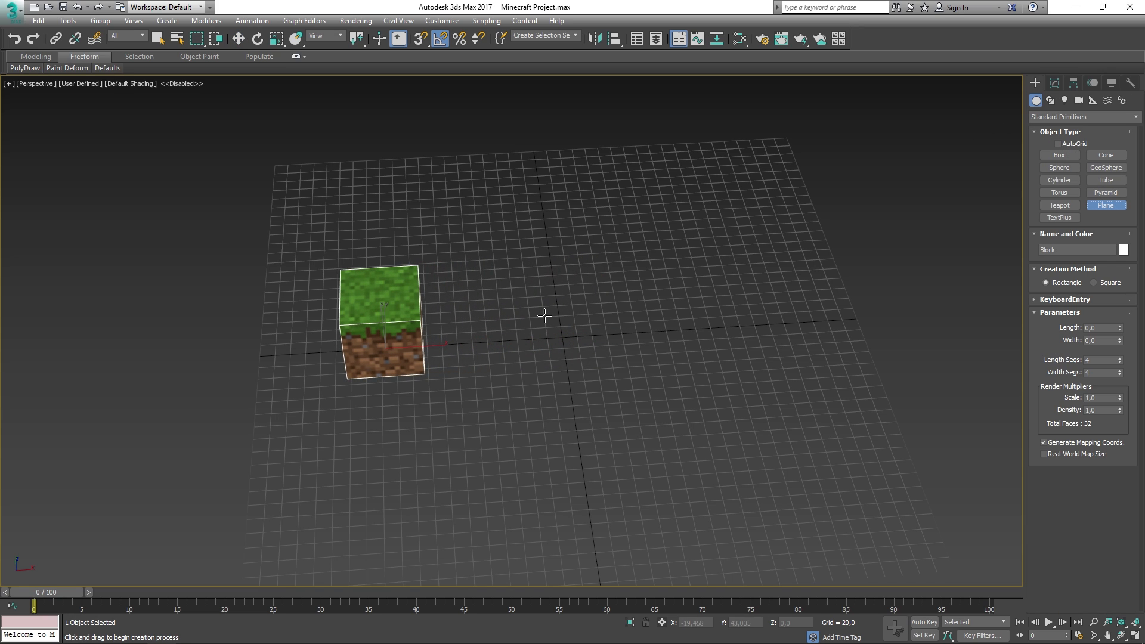
key("s")
left_click_drag(529, 318, 596, 359)
key("w")
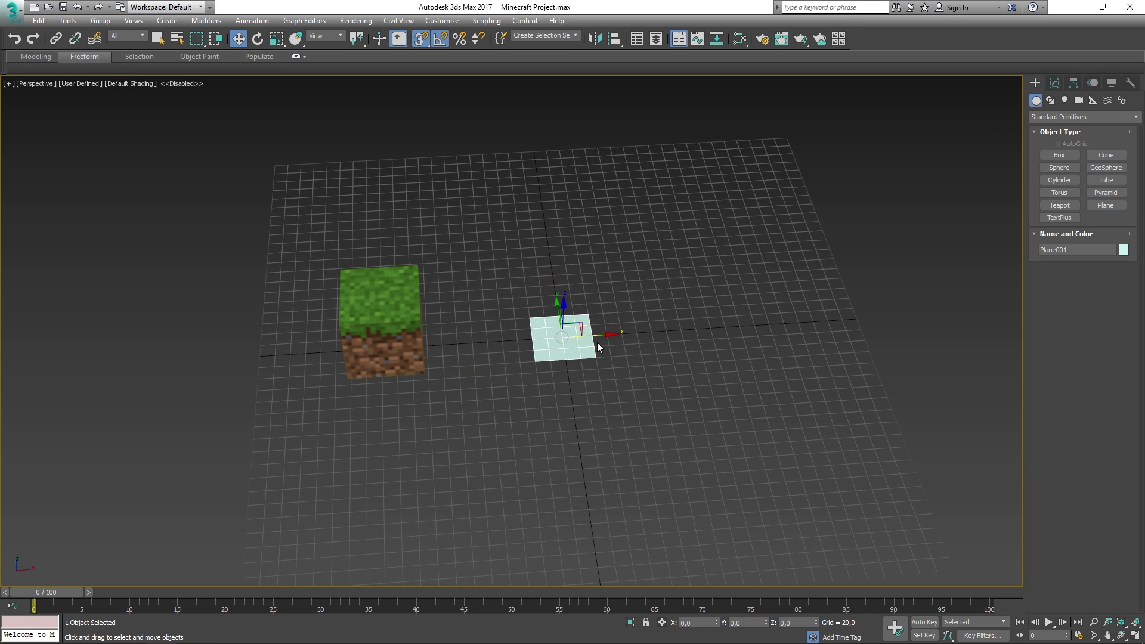
- Give the plane Length and Width of 100 with a single segment
left_click(1055, 83)
right_click(1118, 345)
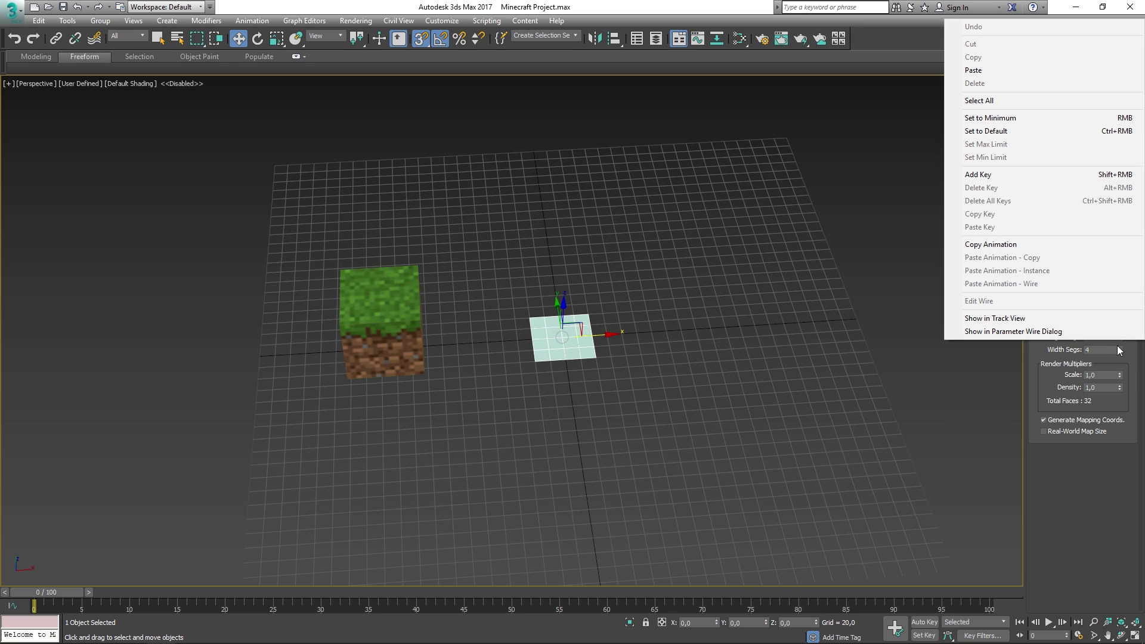
right_click(1120, 340)
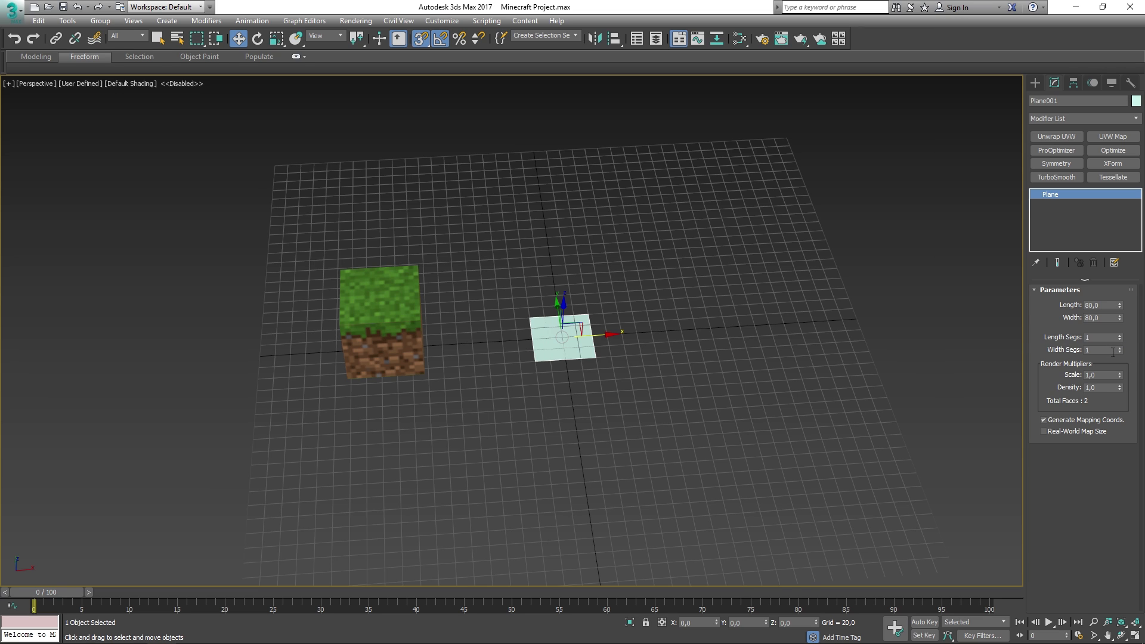
type("100")
key("Tab")
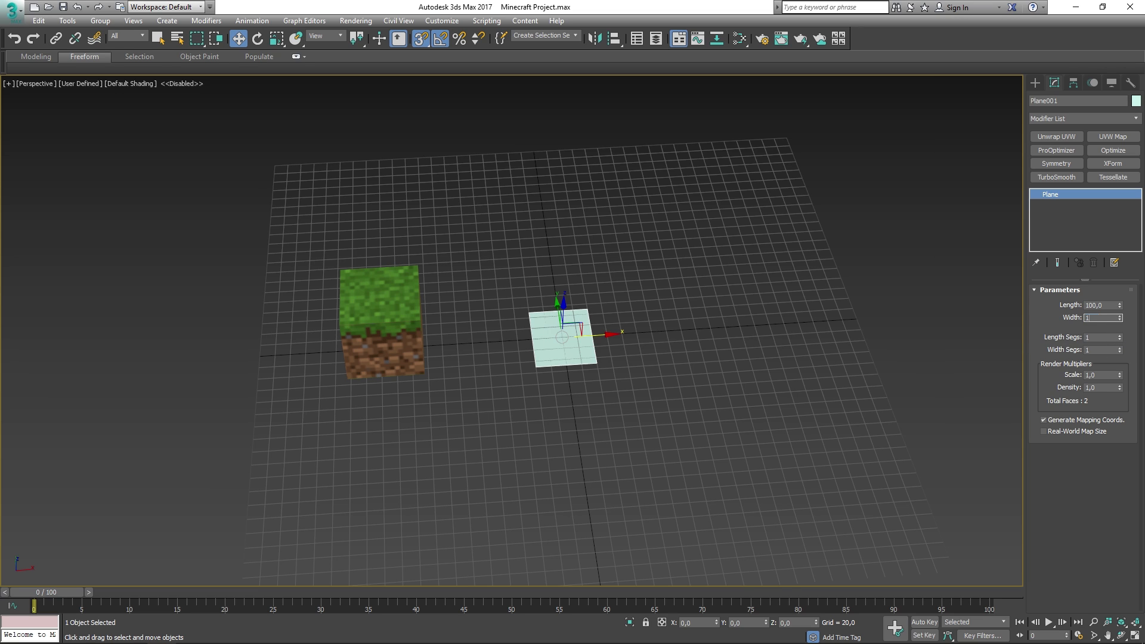
type("100")
key("Return")
left_click(692, 258)
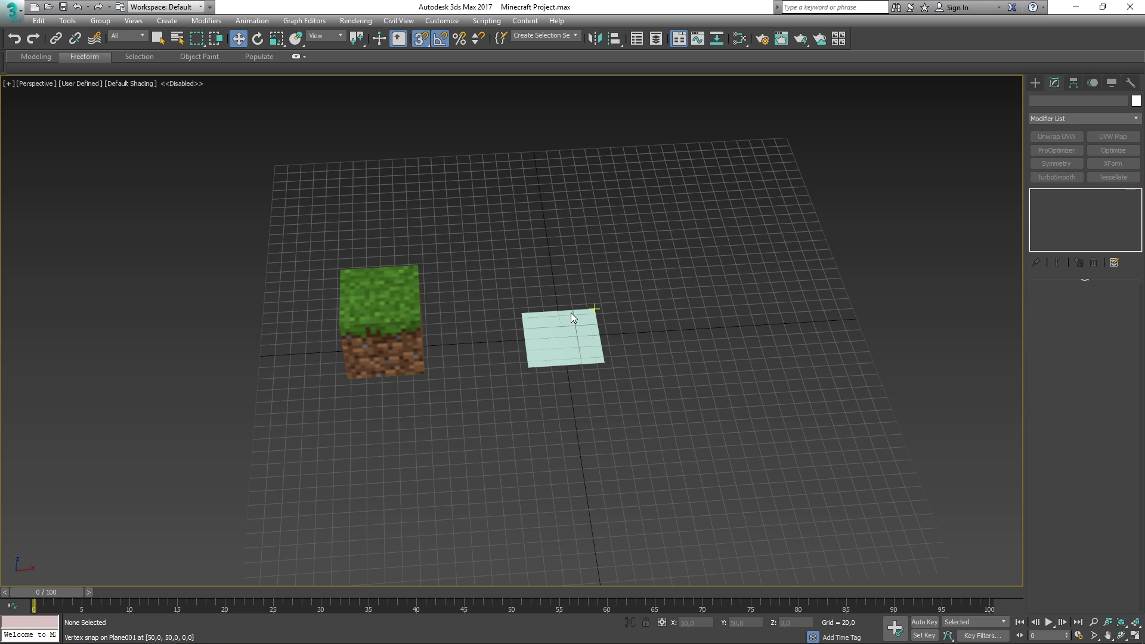
left_click(578, 325)
- Rotate the plane 90° about X so it stands upright
key("e")
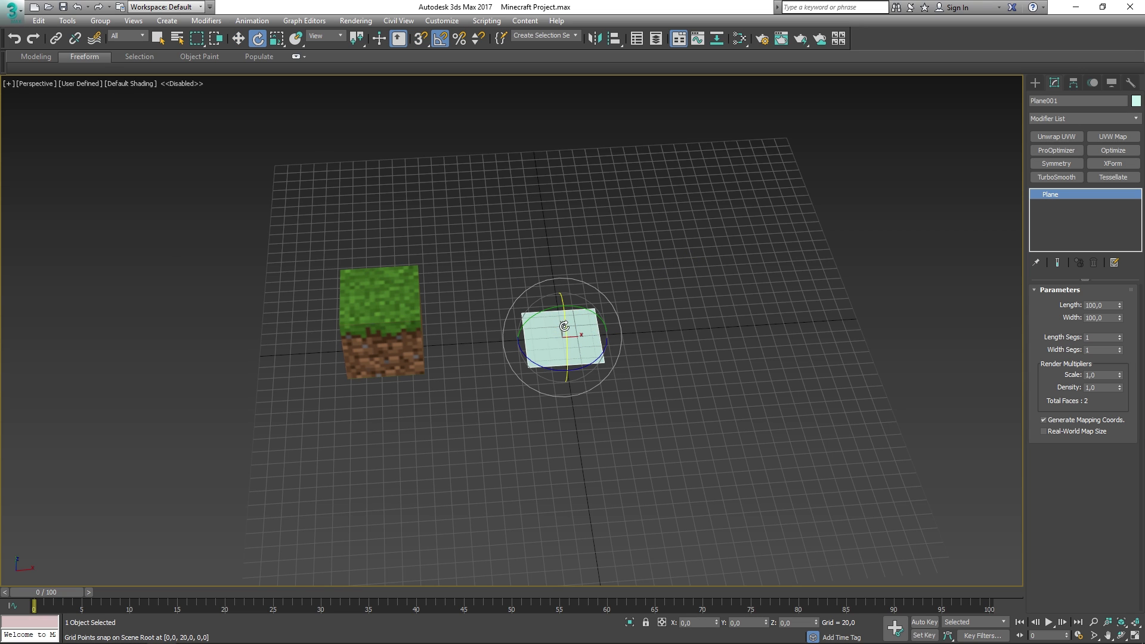
left_click_drag(564, 326, 577, 380)
key("z")
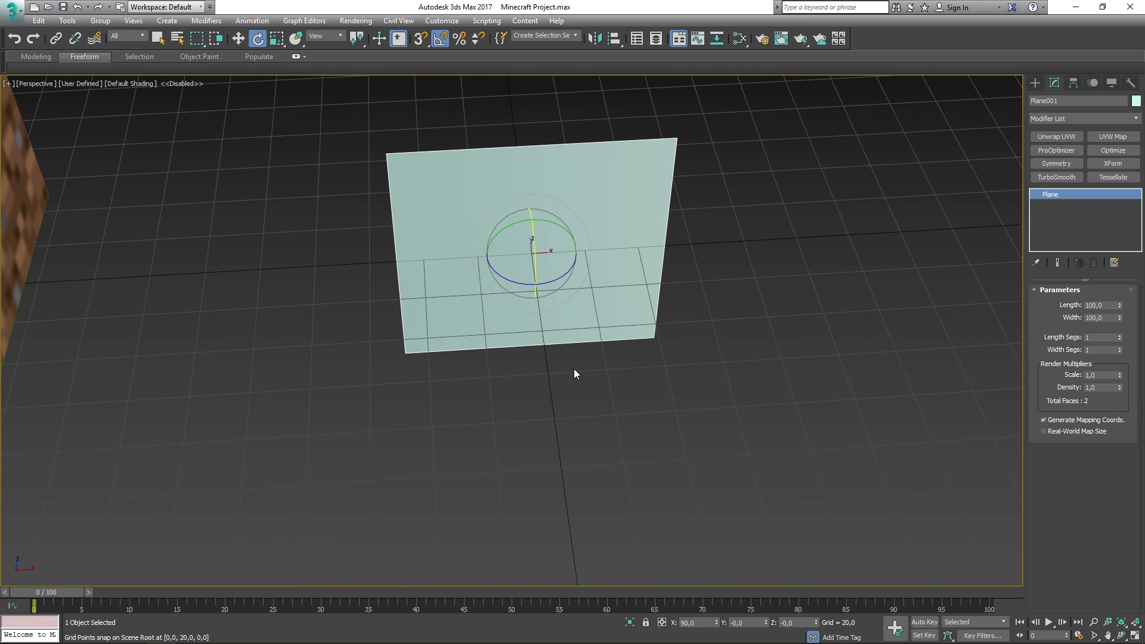
middle_click_drag(695, 258, 651, 323, "alt")
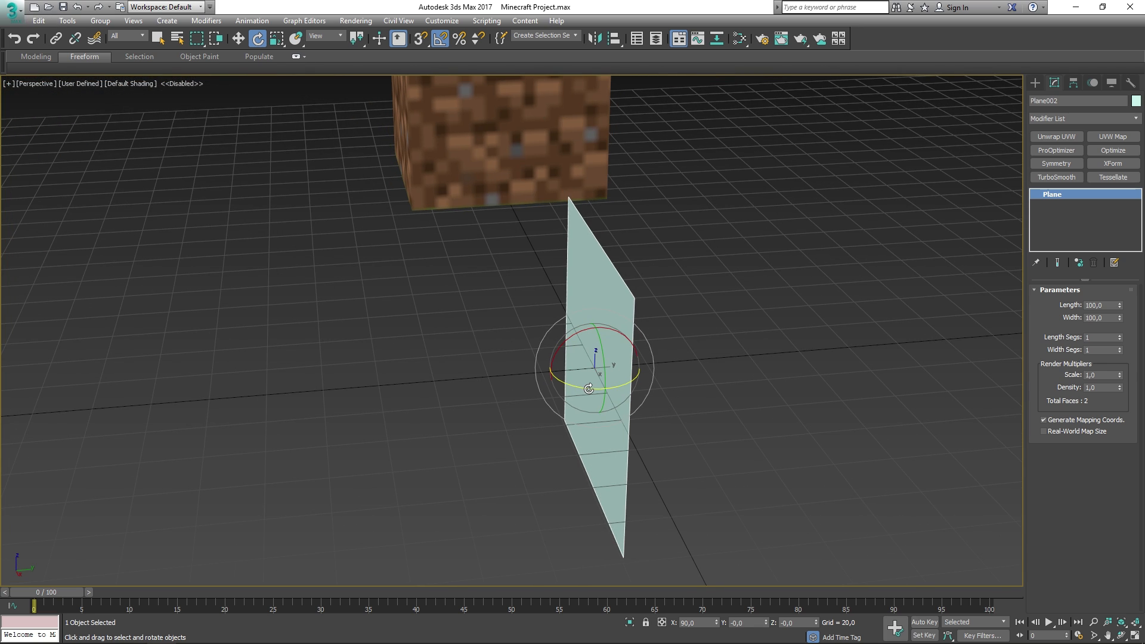
- Clone the plane rotated 90° about Z so the two planes cross
left_click_drag(589, 389, 535, 389)
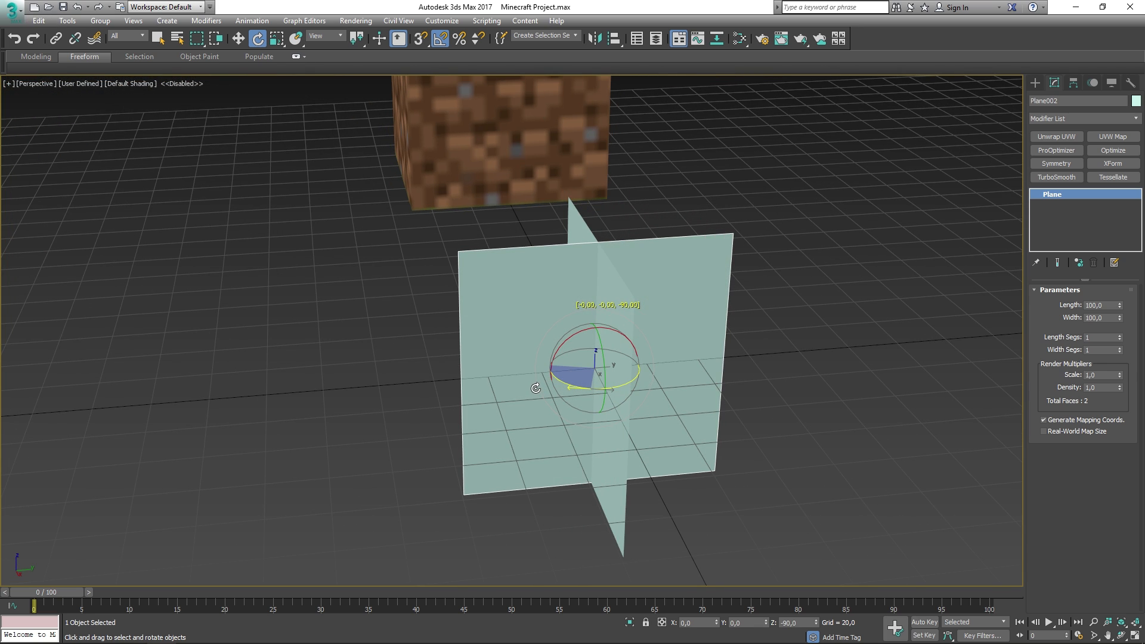
left_click(575, 383)
mouse_move(575, 383)
middle_mouse_down("alt")
mouse_move(743, 338)
mouse_move(629, 331)
mouse_move(651, 345)
mouse_move(639, 325)
middle_mouse_up("alt")
scroll(637, 317, "down", 3)
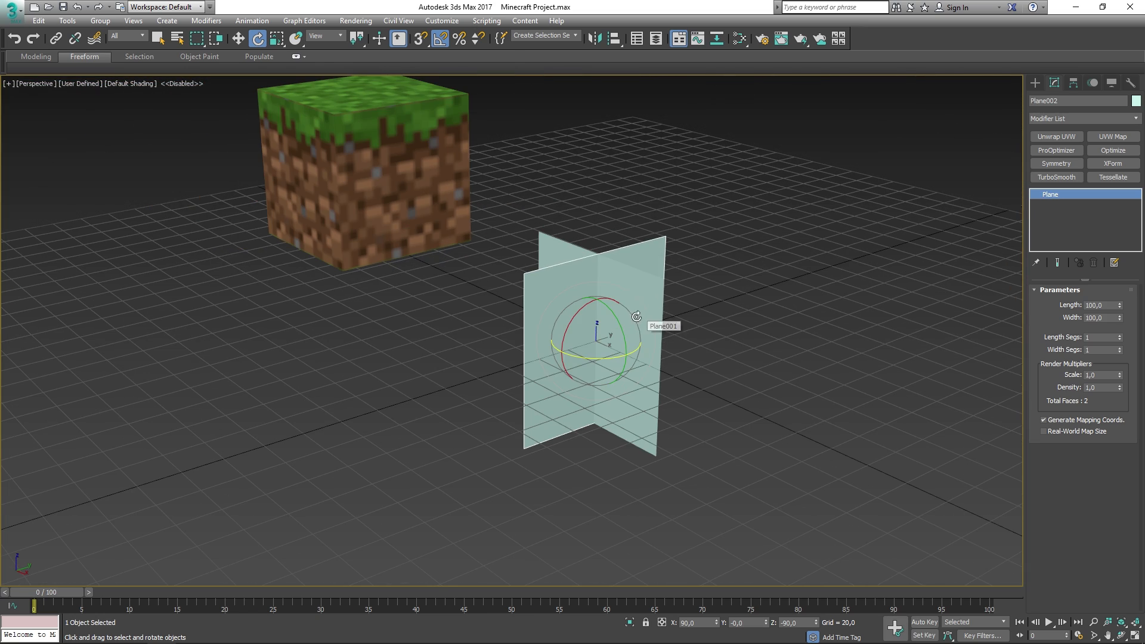
- Convert Plane001 to an Editable Poly
left_click(634, 310)
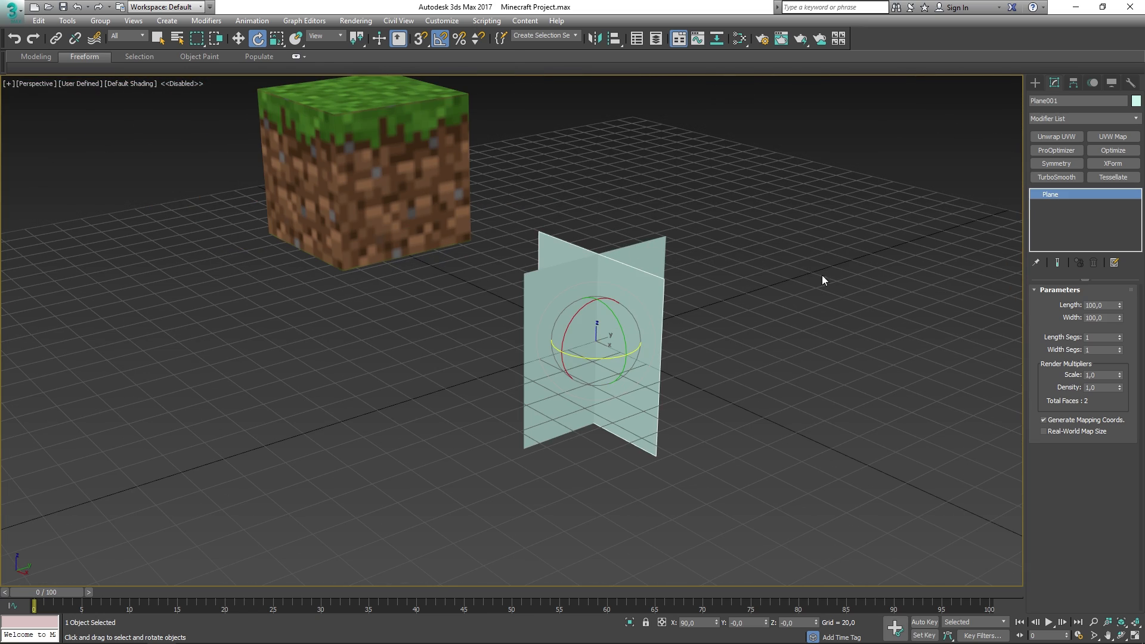
right_click(656, 288)
mouse_move(768, 409)
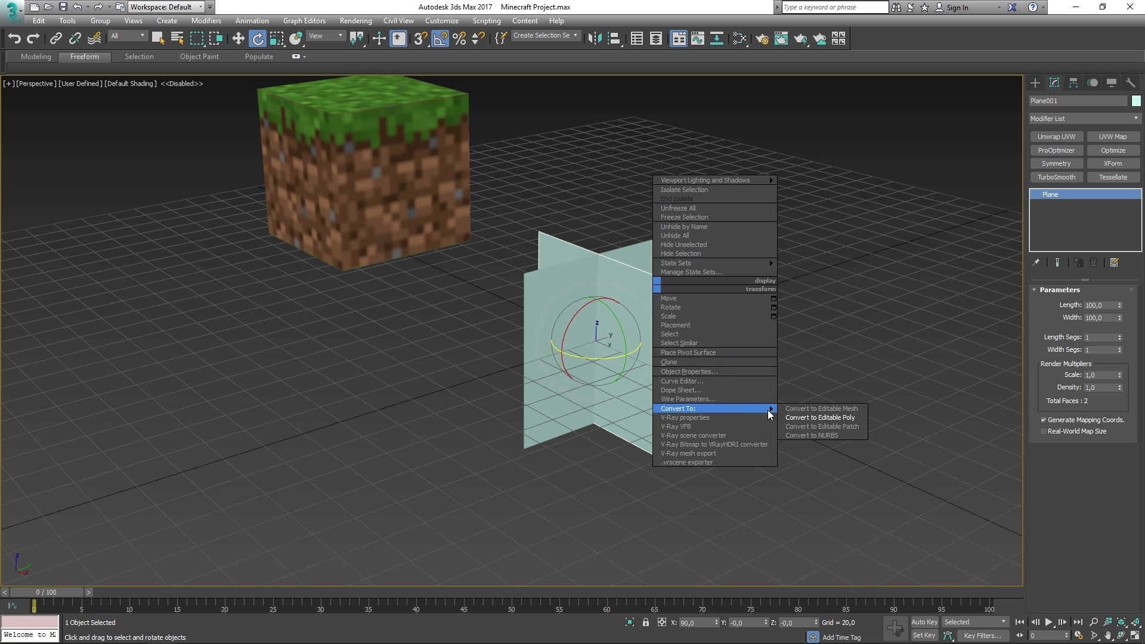
left_click(827, 418)
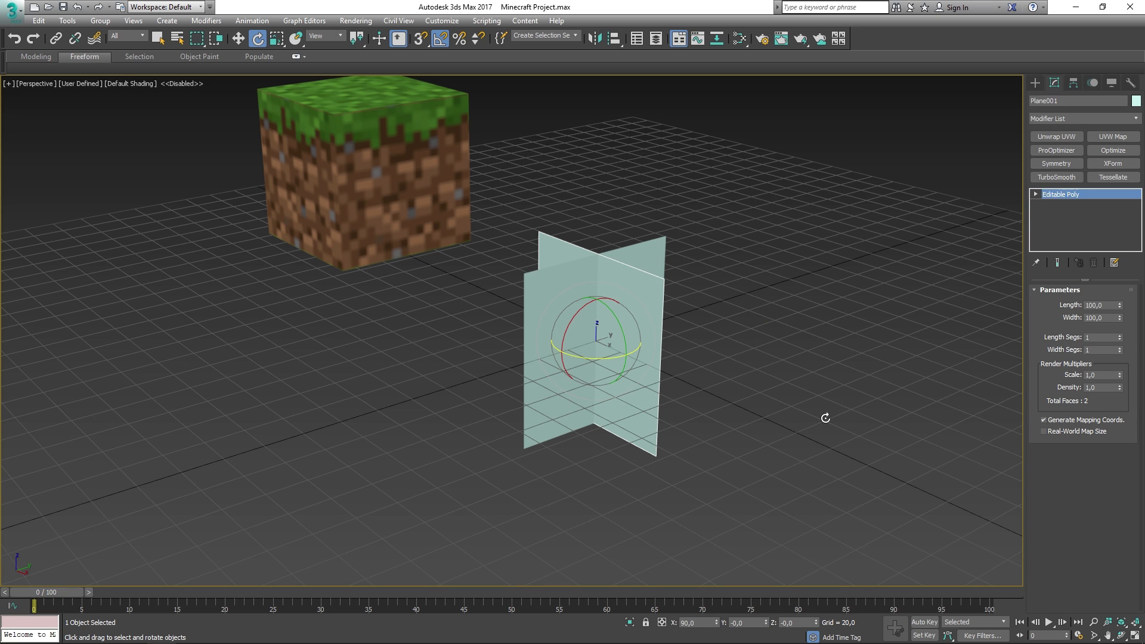
left_click(1046, 522)
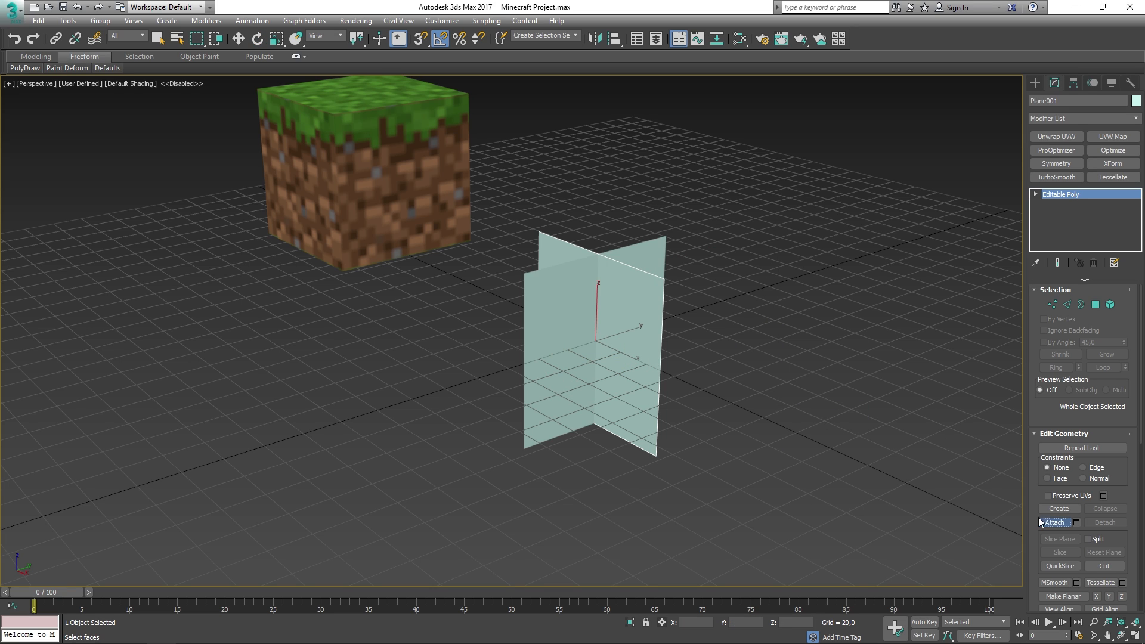
- Attach the second plane to Plane001 and snap the pivot down to the planes' base
left_click(626, 252)
key("w")
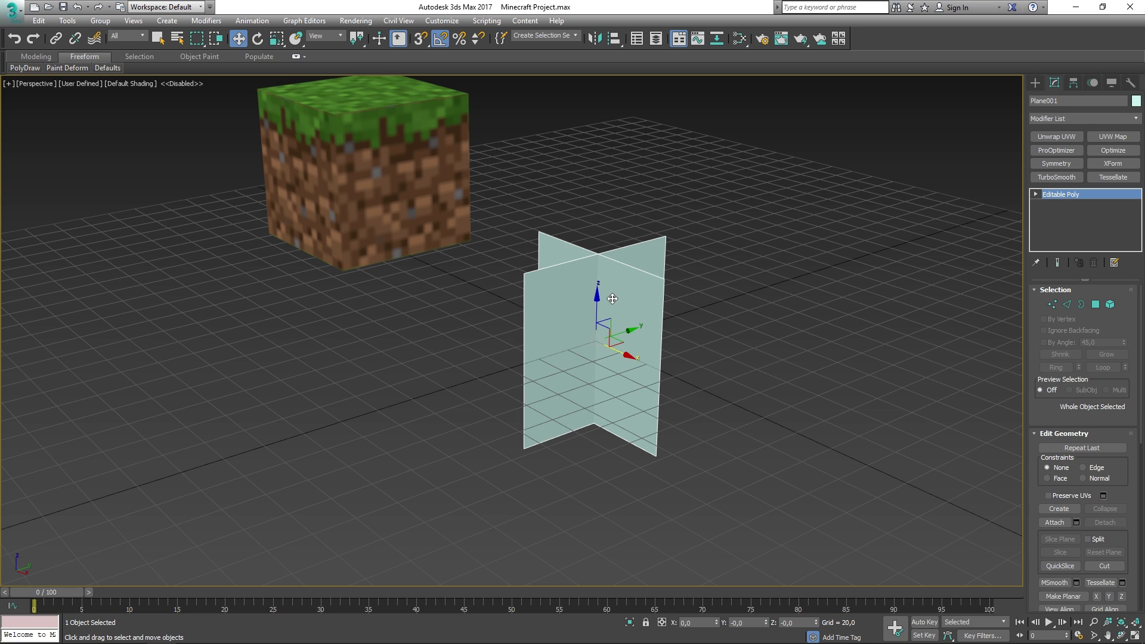
left_click(1072, 84)
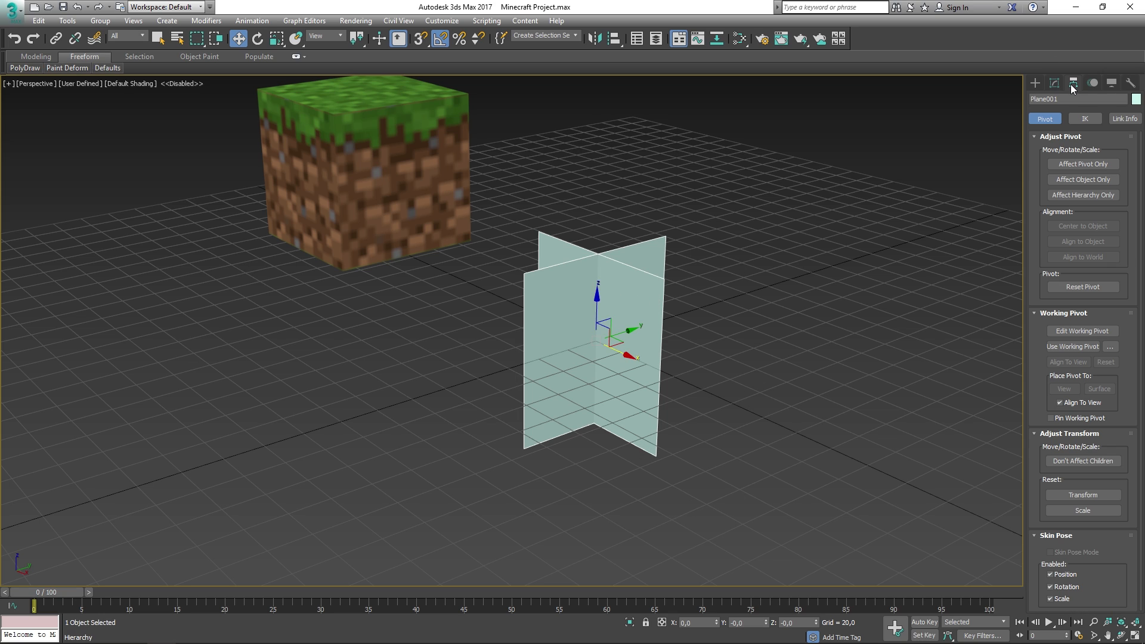
left_click(1083, 164)
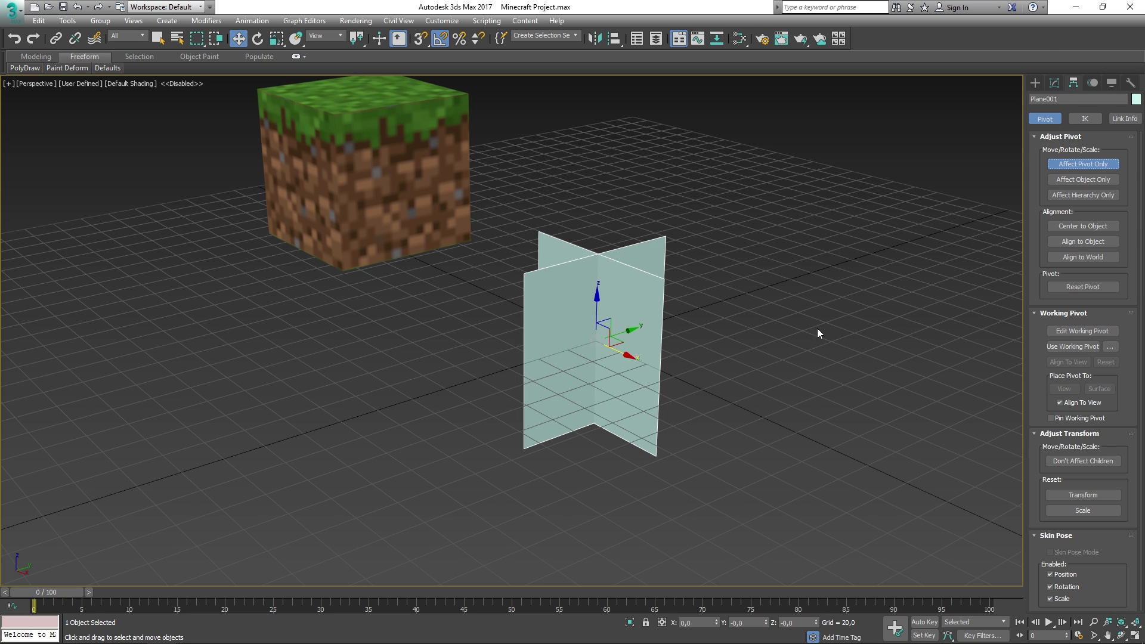
left_click_drag(596, 297, 535, 442)
key("s")
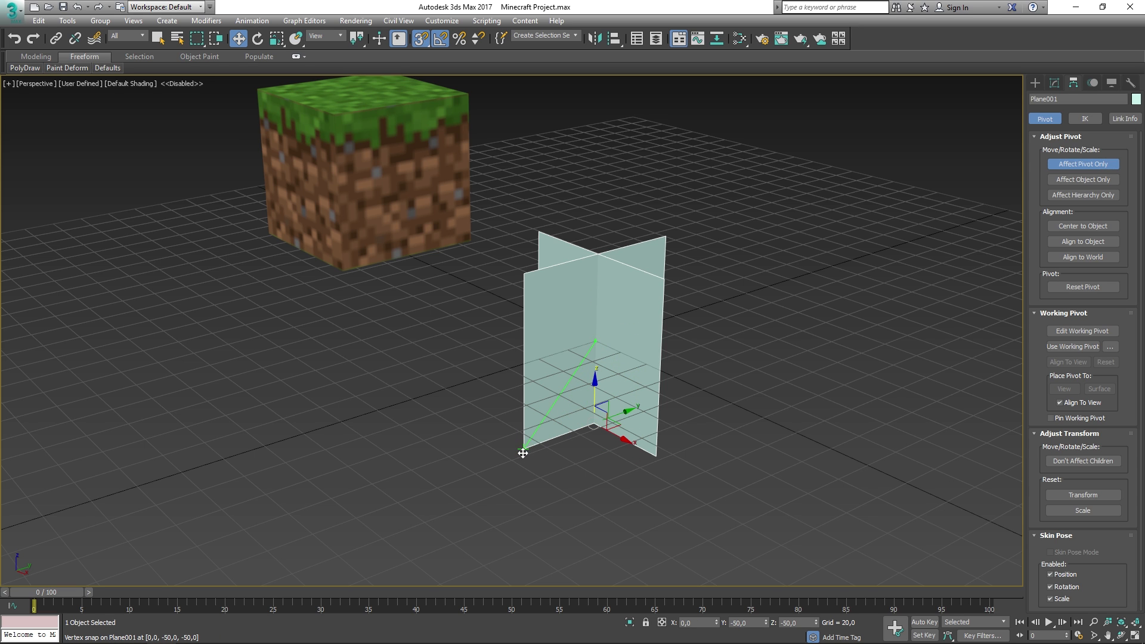
scroll(597, 441, "up", 5)
middle_click_drag(606, 434, 583, 394, "alt")
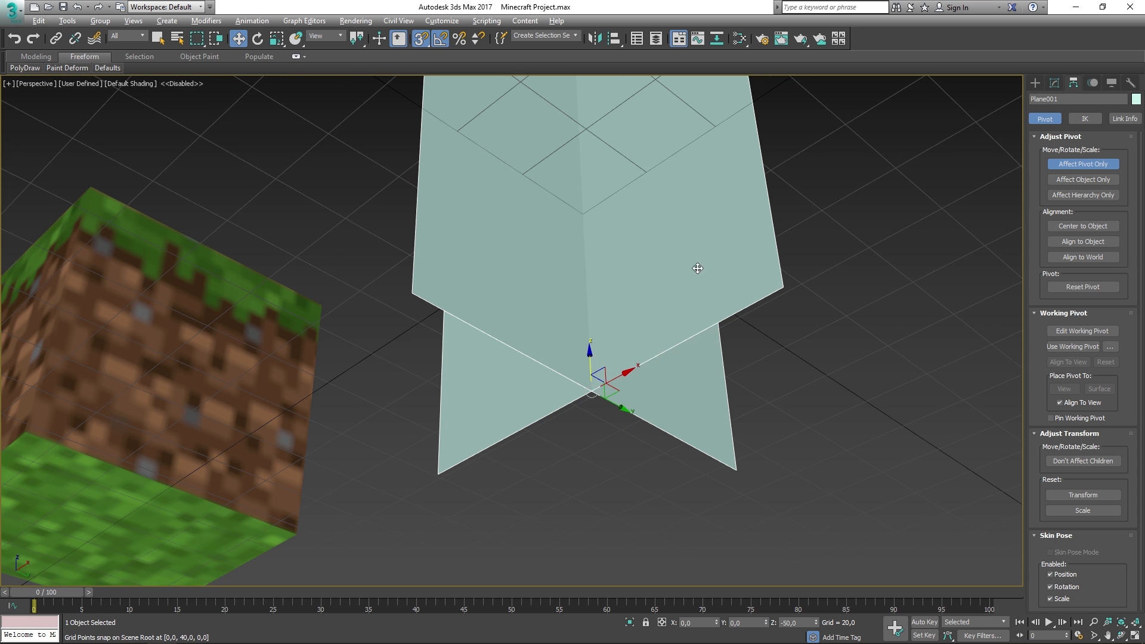
middle_click_drag(698, 268, 633, 375, "alt")
scroll(633, 375, "down", 4)
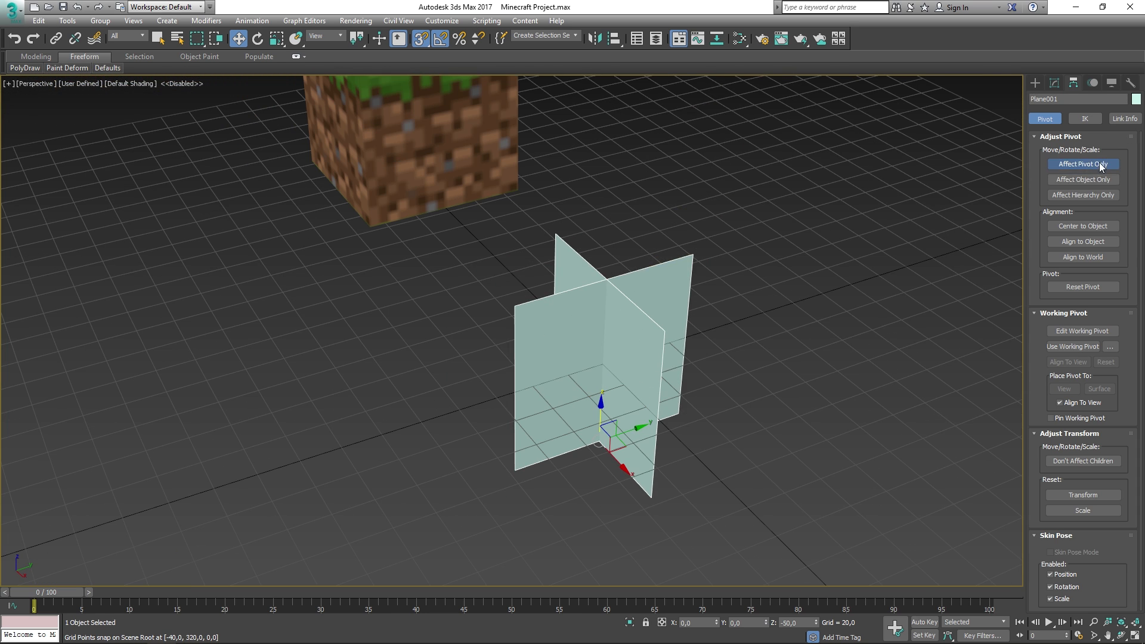
left_click(1074, 165)
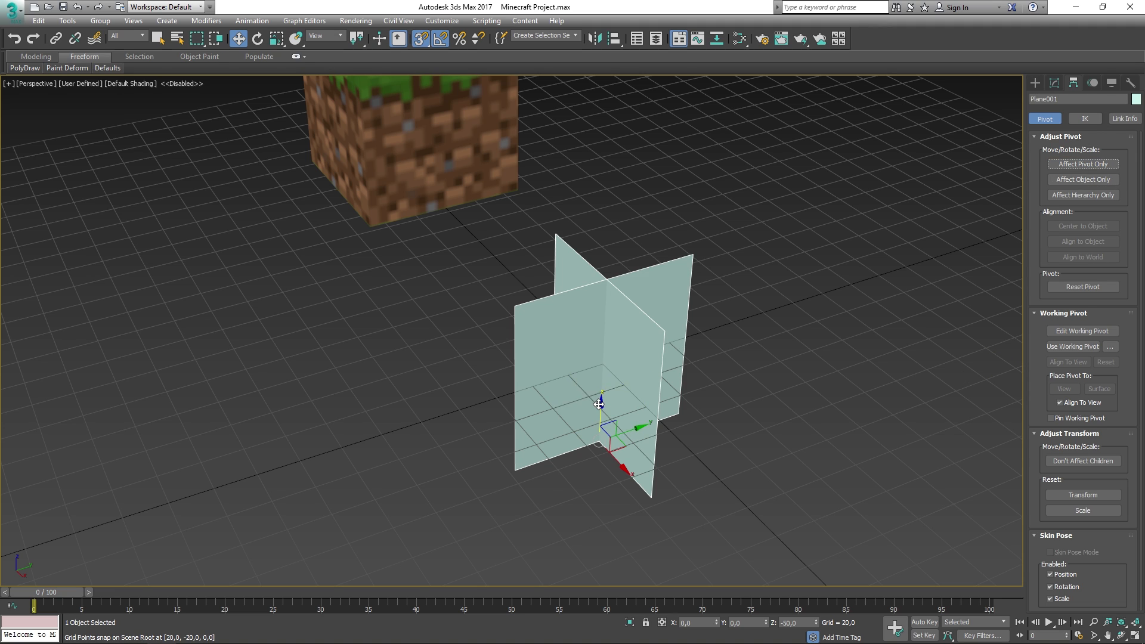
- Raise the crossed planes to ground level and move them to the world origin
left_click_drag(600, 405, 602, 316)
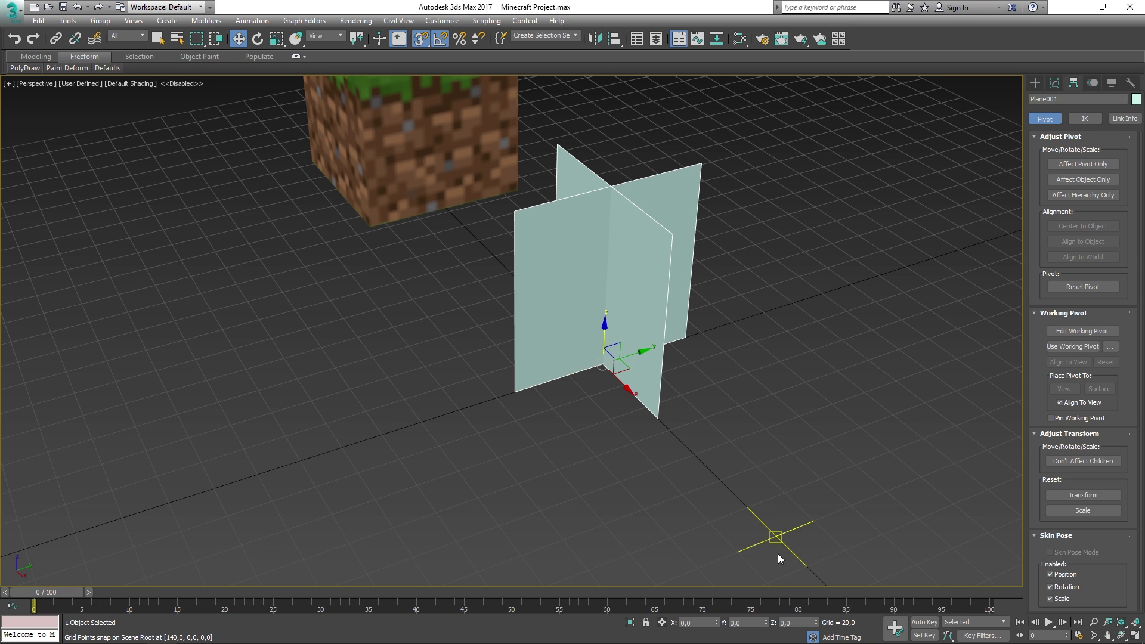
key("s")
mouse_move(590, 359)
middle_mouse_down("alt")
mouse_move(662, 349)
mouse_move(587, 338)
middle_mouse_up("alt")
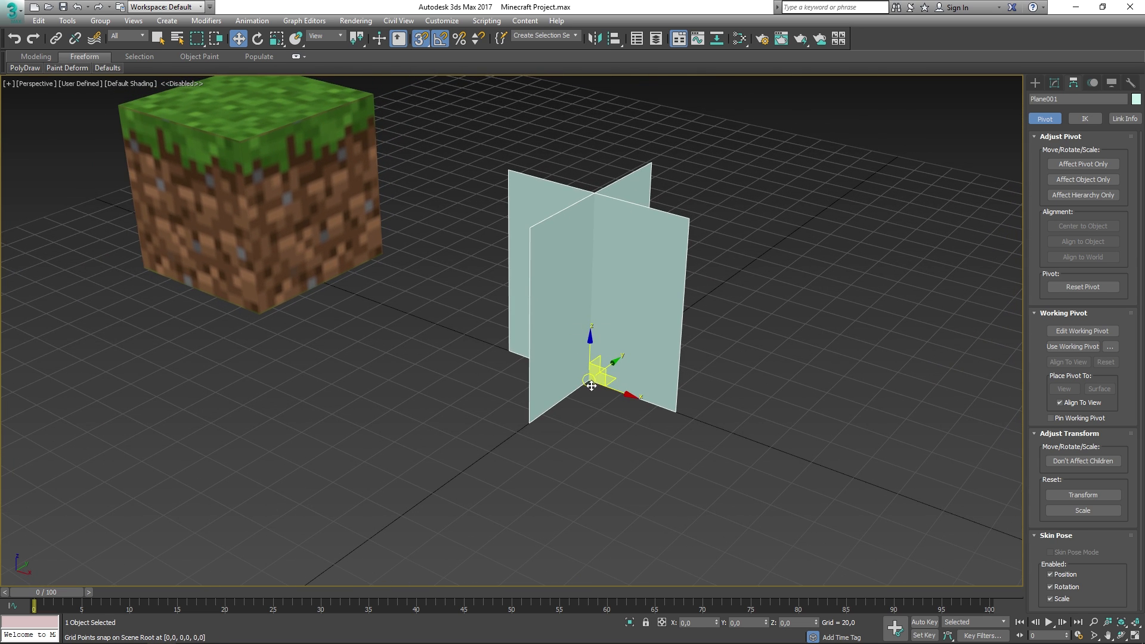
mouse_move(591, 368)
left_mouse_down()
mouse_move(577, 316)
mouse_move(739, 233)
mouse_move(752, 455)
mouse_move(391, 340)
mouse_move(590, 378)
left_mouse_up()
right_click(421, 39)
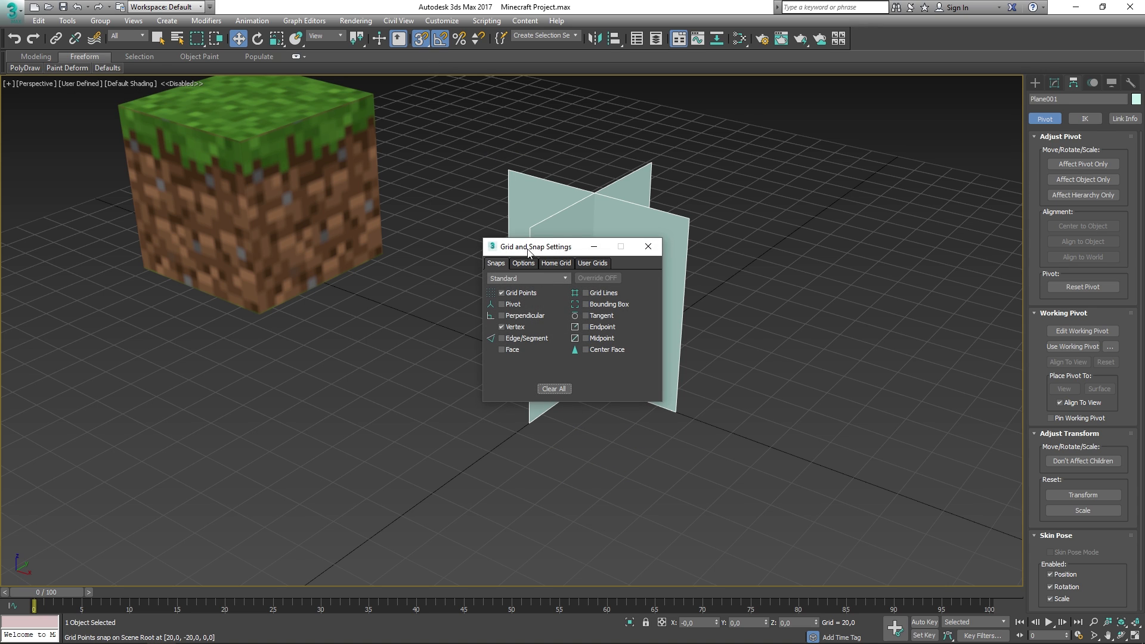
left_click(648, 246)
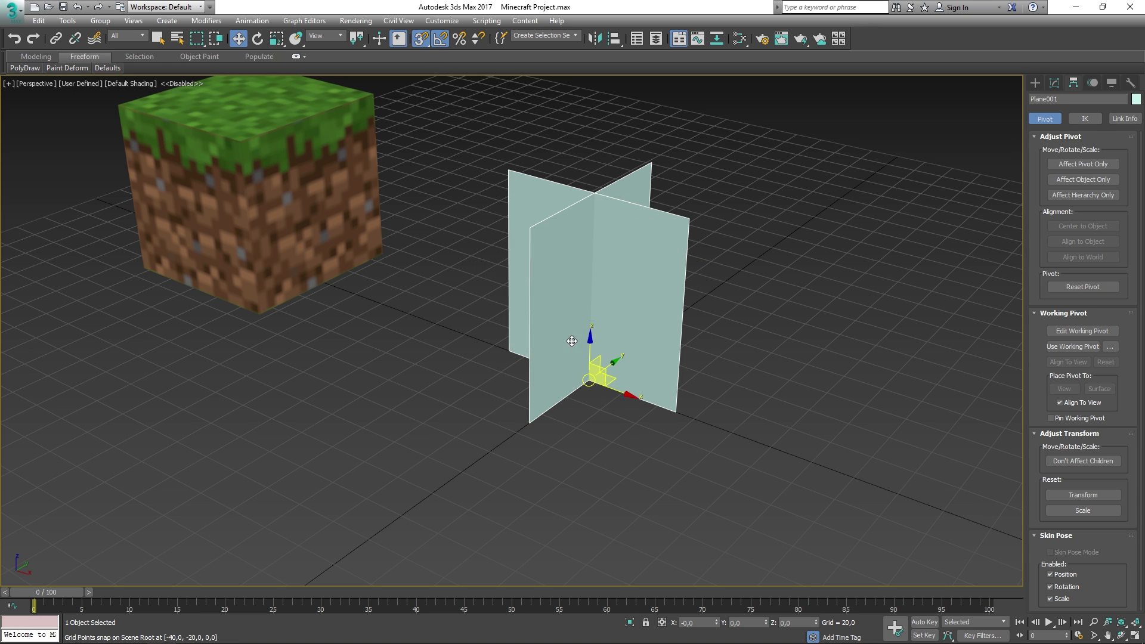
mouse_move(591, 387)
left_mouse_down()
mouse_move(412, 90)
mouse_move(398, 89)
mouse_move(594, 383)
left_mouse_up()
left_click(740, 296)
middle_click_drag(666, 282, 657, 311)
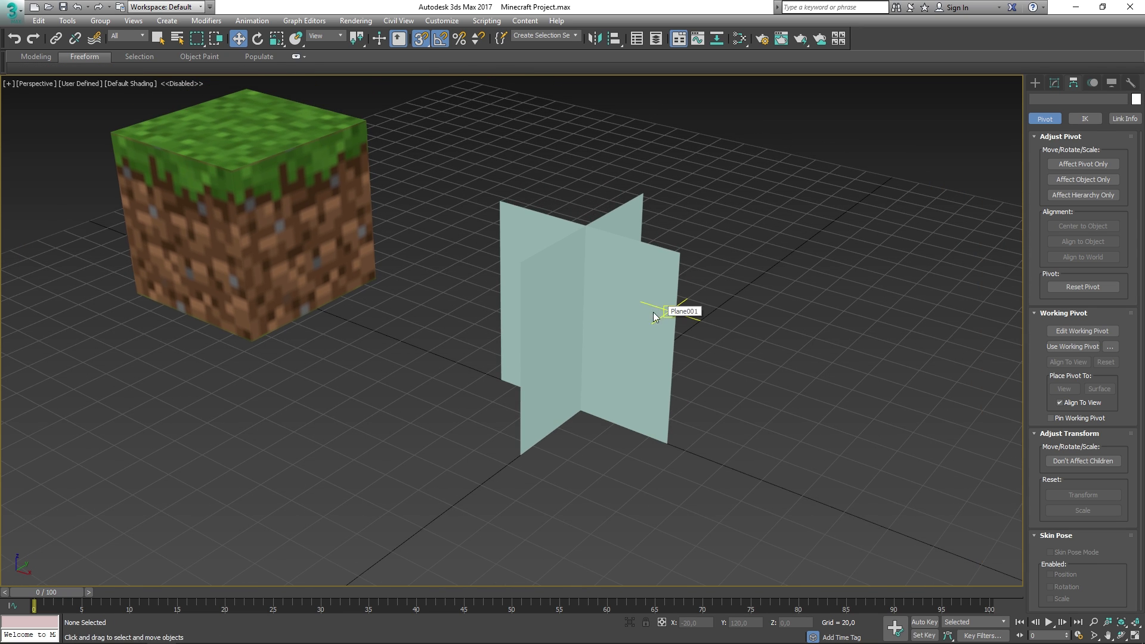
left_click(625, 305)
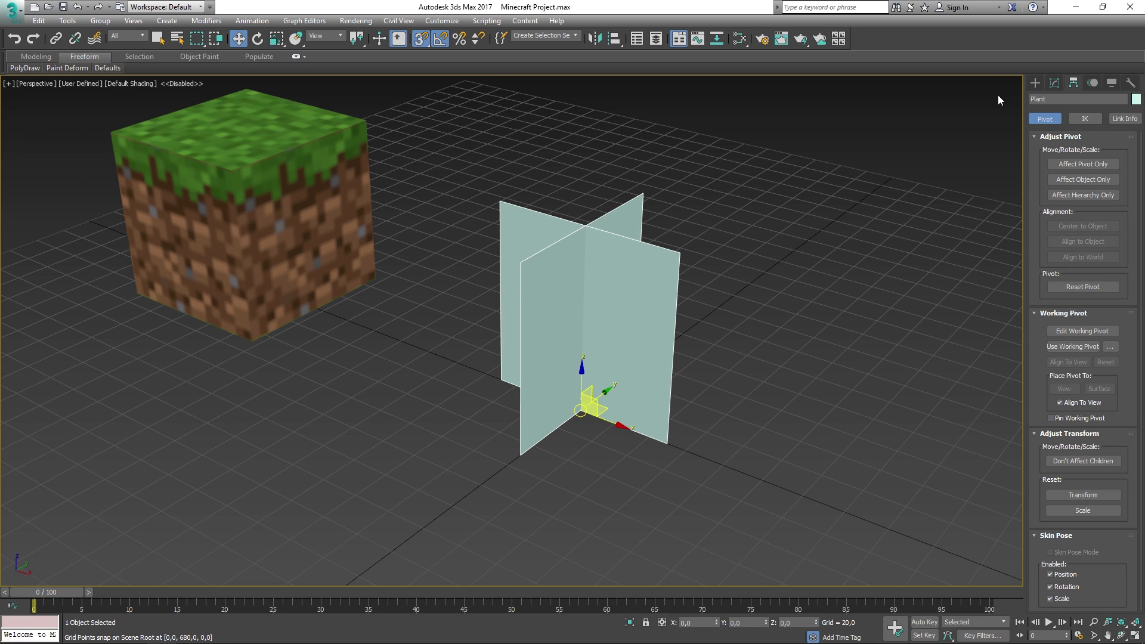
- Select the crossed-planes element in the Modify panel, then reselect the Plant object
left_click(1054, 84)
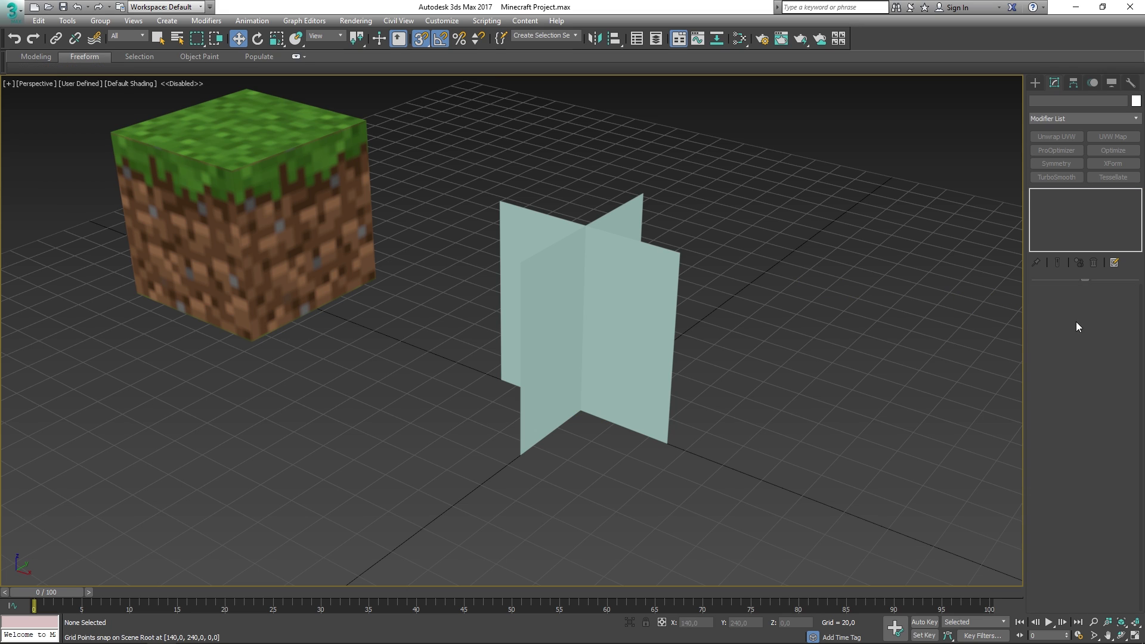
left_click(1111, 306)
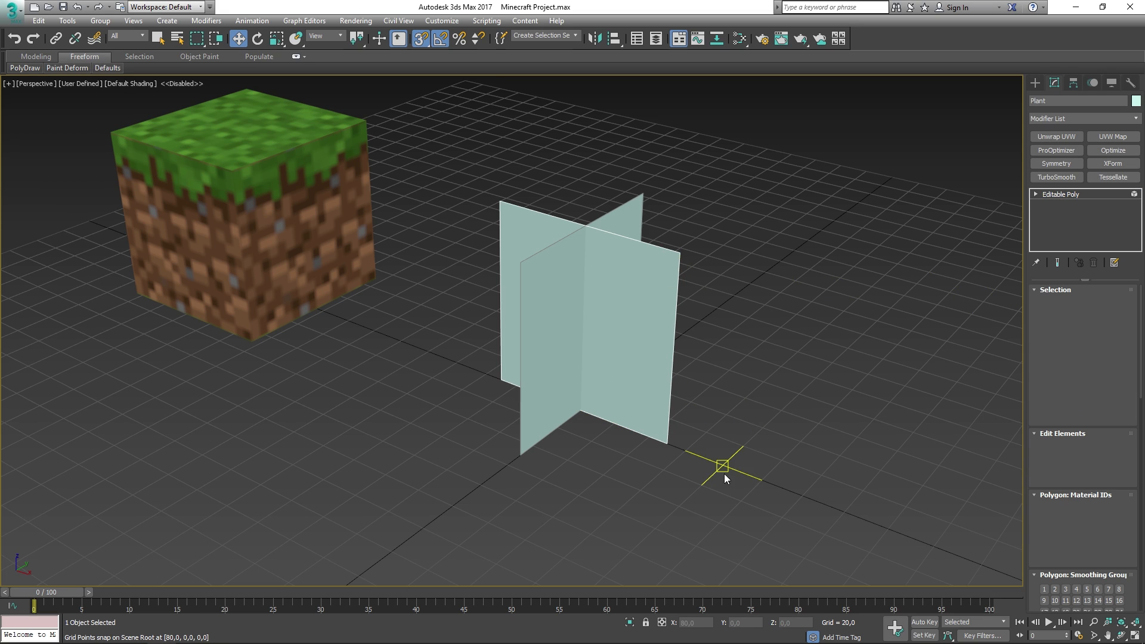
left_click(508, 240)
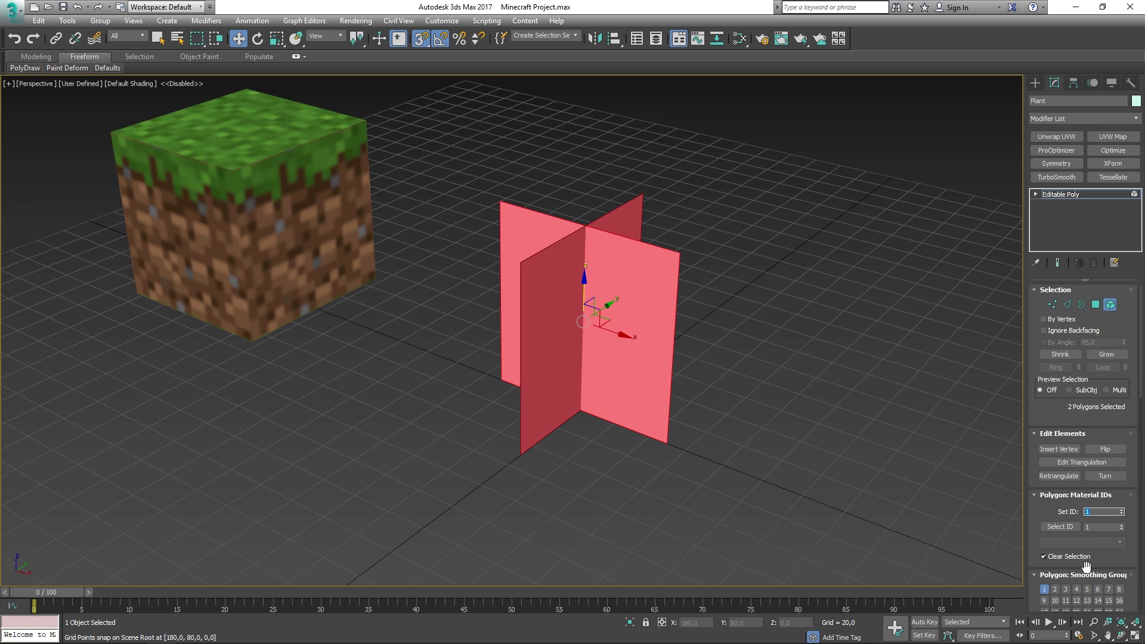
scroll(1040, 546, "down", 3)
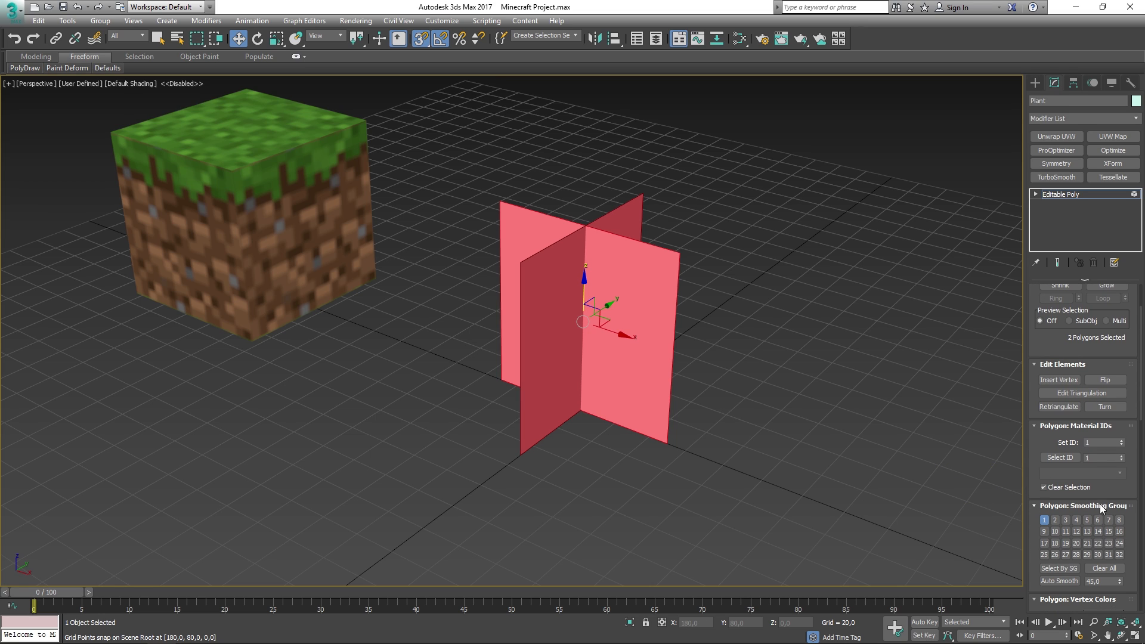
left_click(1064, 195)
left_click(904, 357)
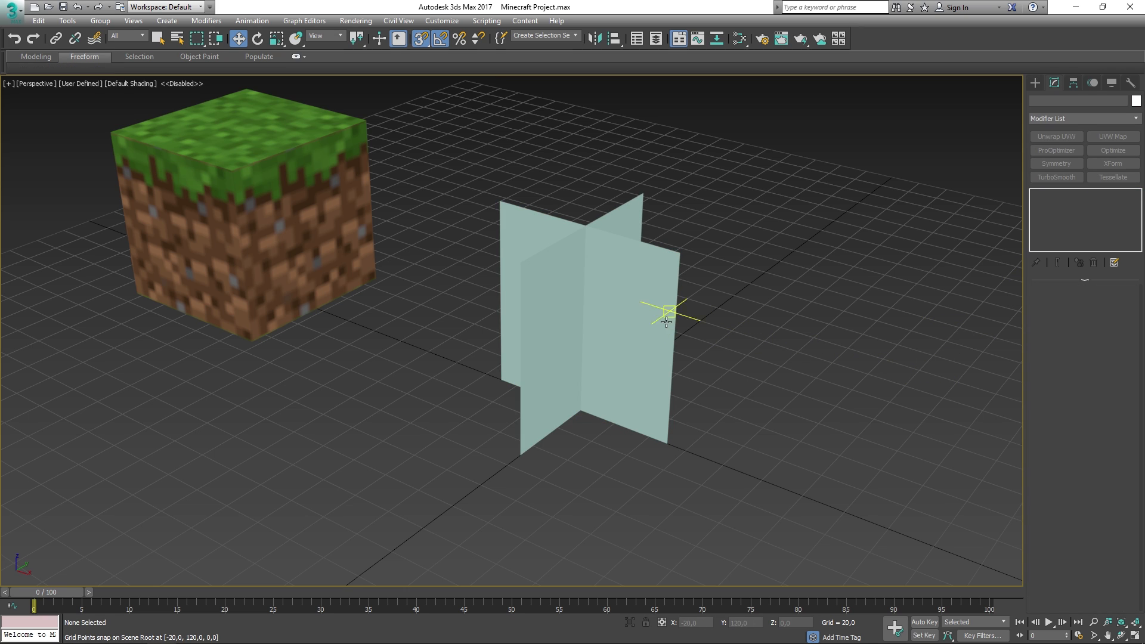
left_click(647, 320)
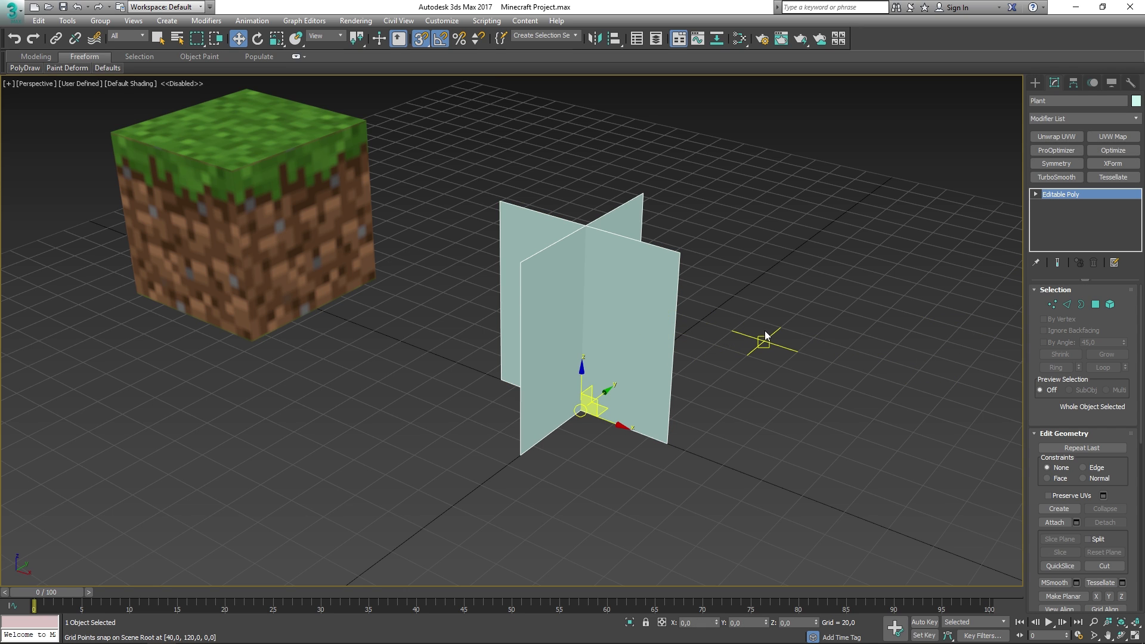
- Assign the grass Multi/Sub-Object material to Plant in the Slate Material Editor
key("m")
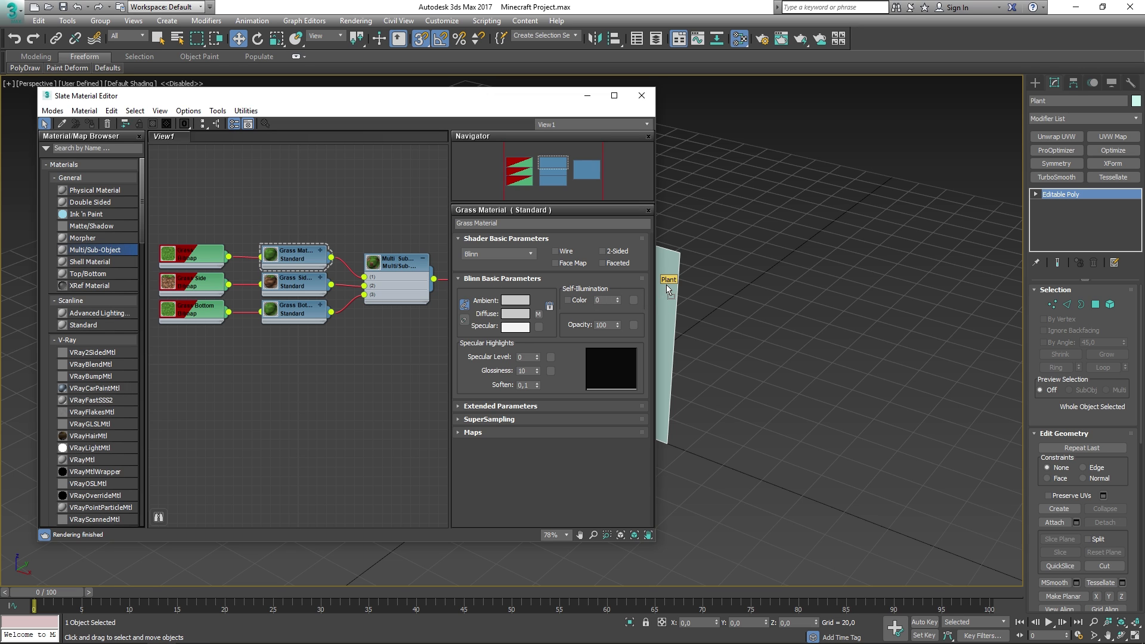
left_click_drag(668, 289, 668, 285)
middle_click_drag(690, 322, 850, 331)
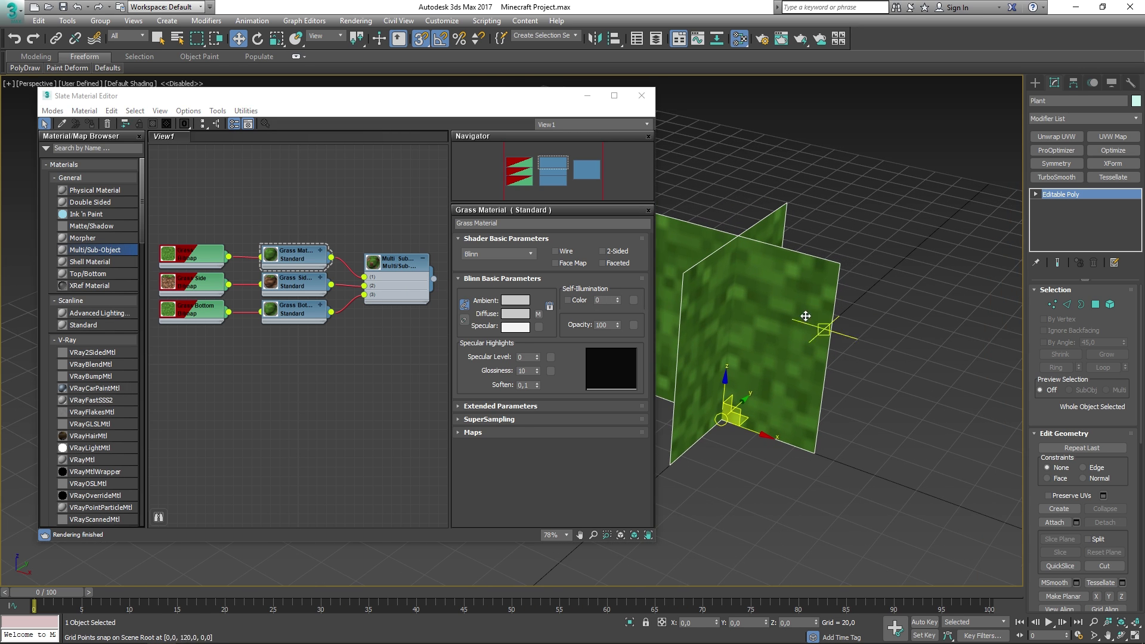
left_click(650, 97)
middle_click_drag(865, 235, 759, 225)
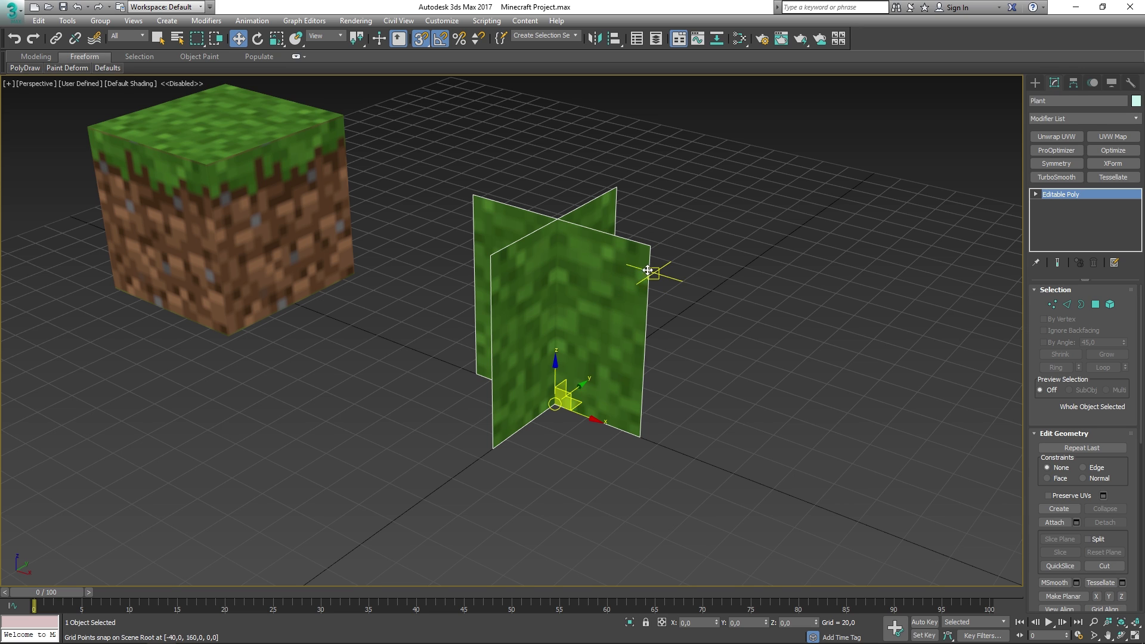
left_click(12, 20)
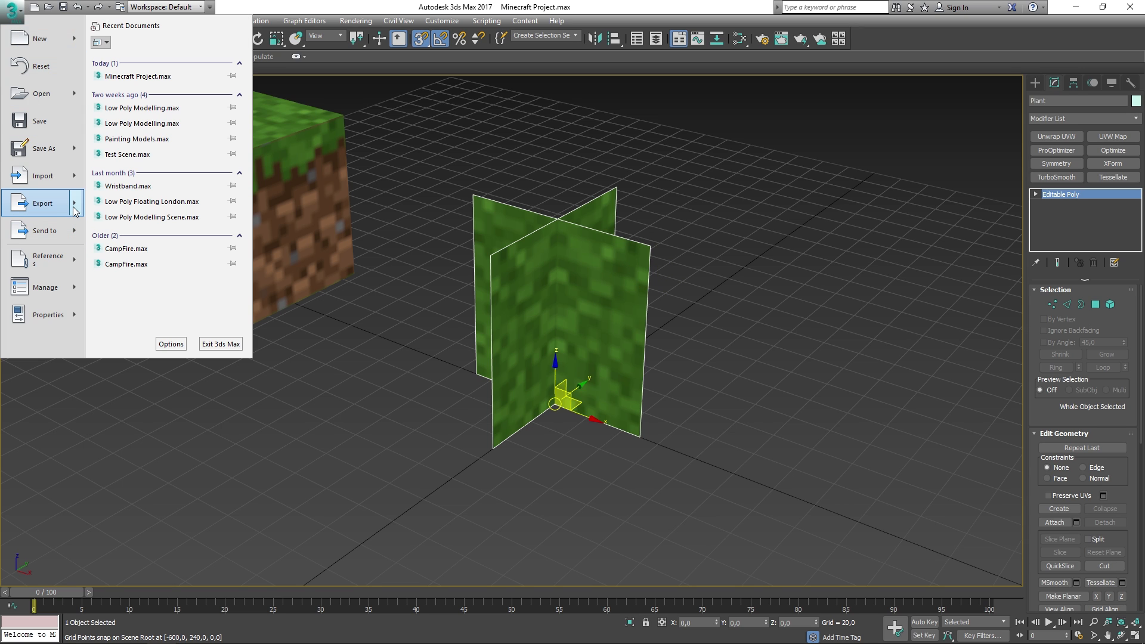
- Export the selected Plant object from 3ds Max as Plant.fbx with the Unreal Engine 4 static mesh preset
mouse_move(43, 203)
left_click(162, 110)
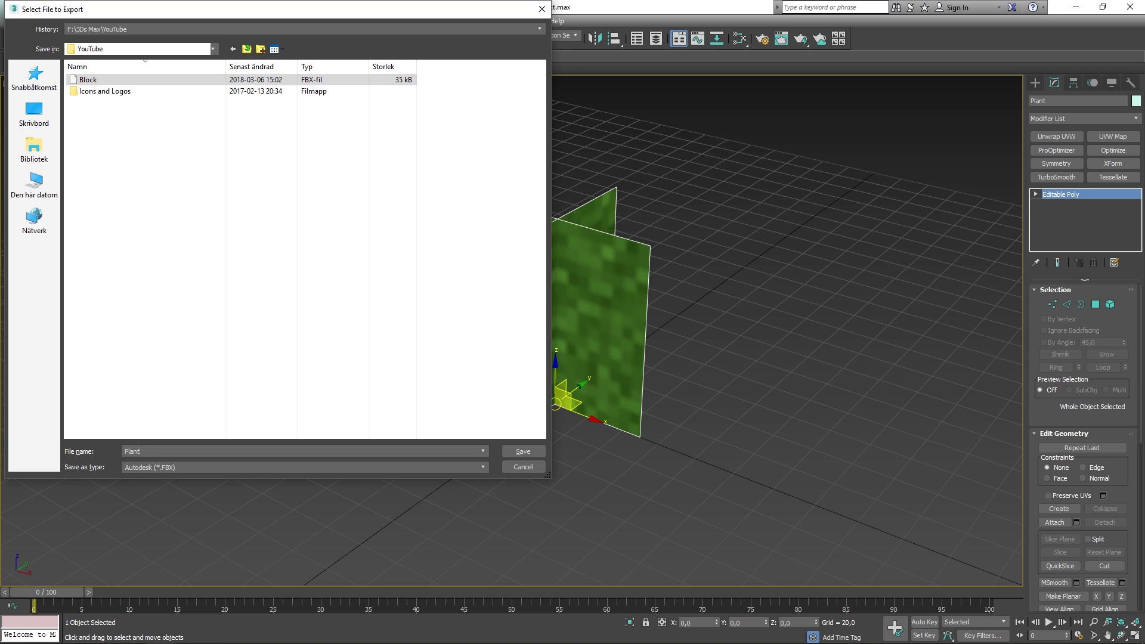
type("Plant")
left_click(537, 453)
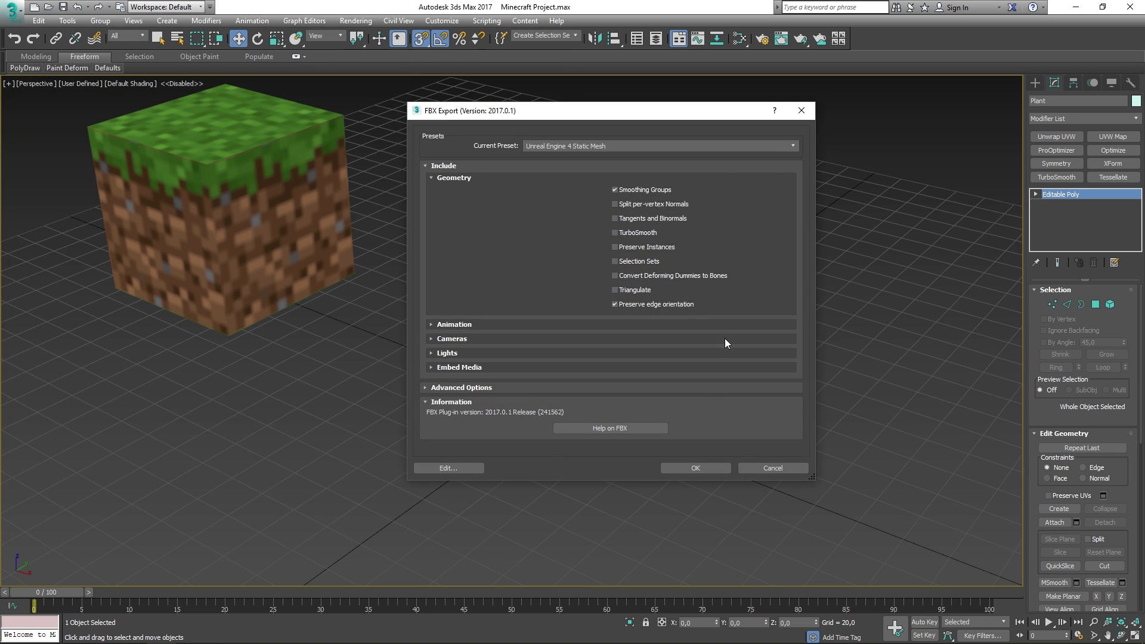
left_click(715, 468)
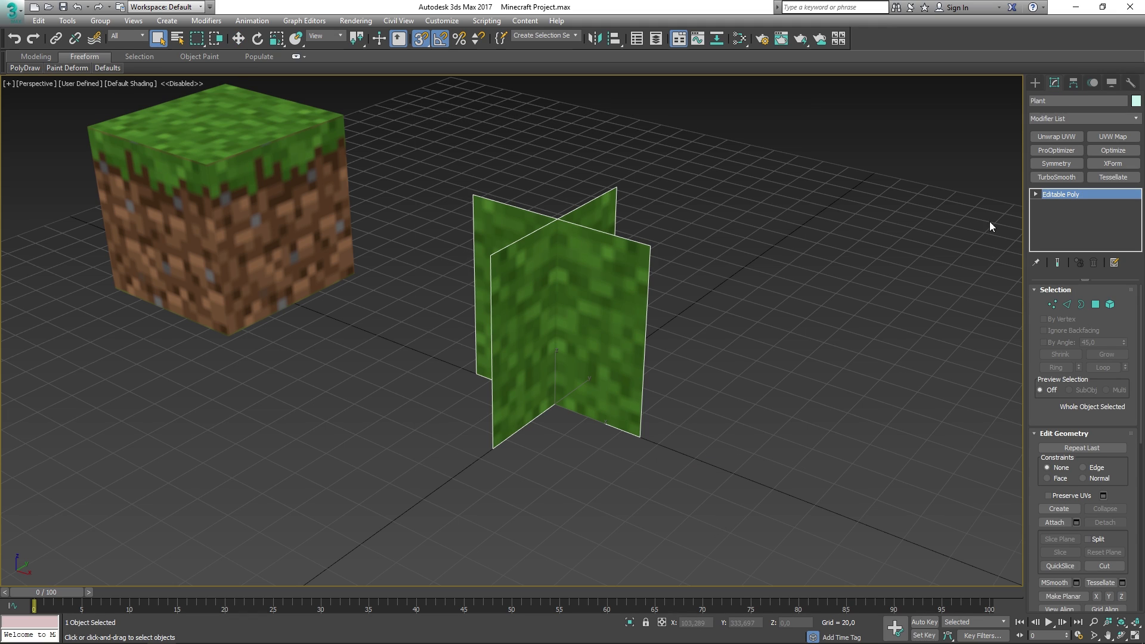
- Deselect the Plant, minimize 3ds Max and fly the Unreal camera toward the grass platform
left_click(939, 156)
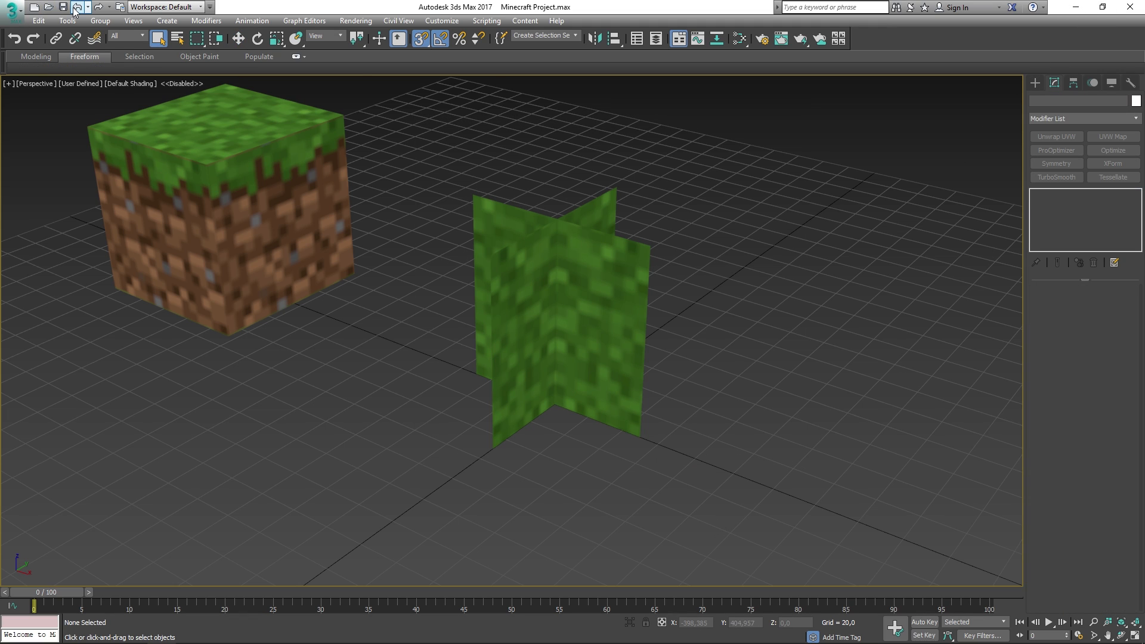
left_click(1078, 6)
right_click_drag(487, 366, 476, 396)
key("w")
key("super")
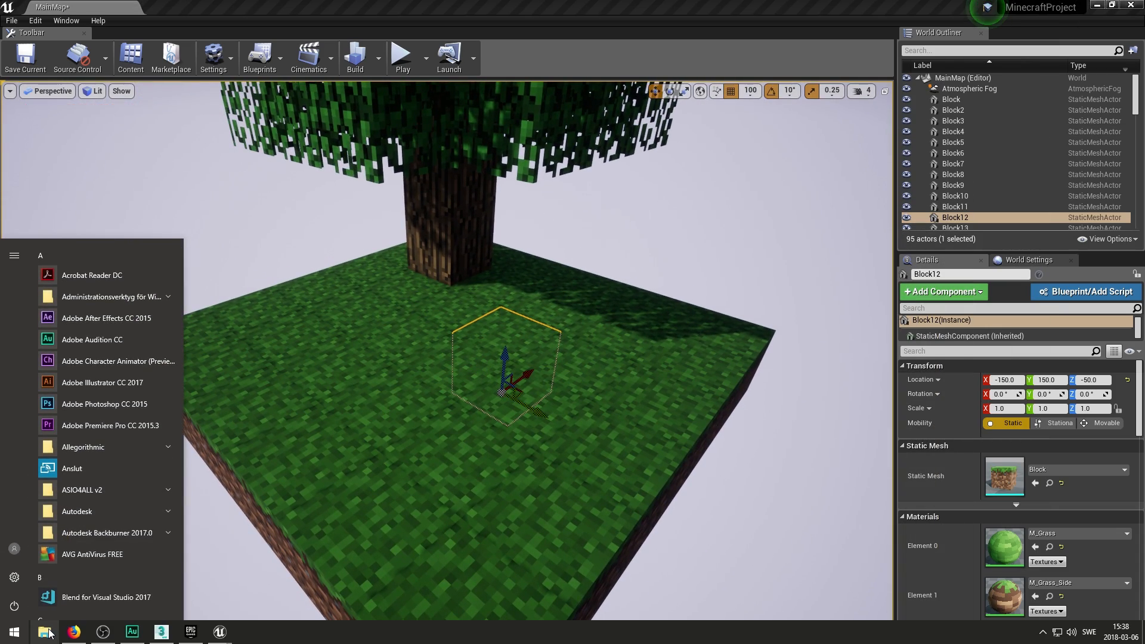
- Open the F:\3Ds Max\YouTube exports folder in File Explorer beside the Content Browser
left_click(49, 637)
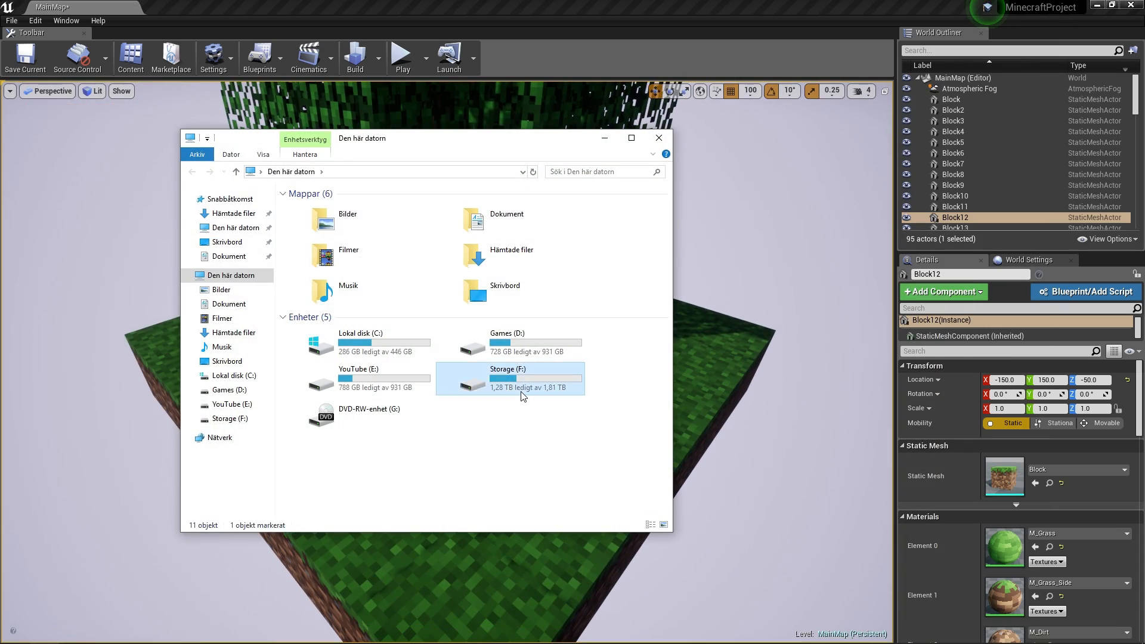
double_click(522, 389)
double_click(335, 208)
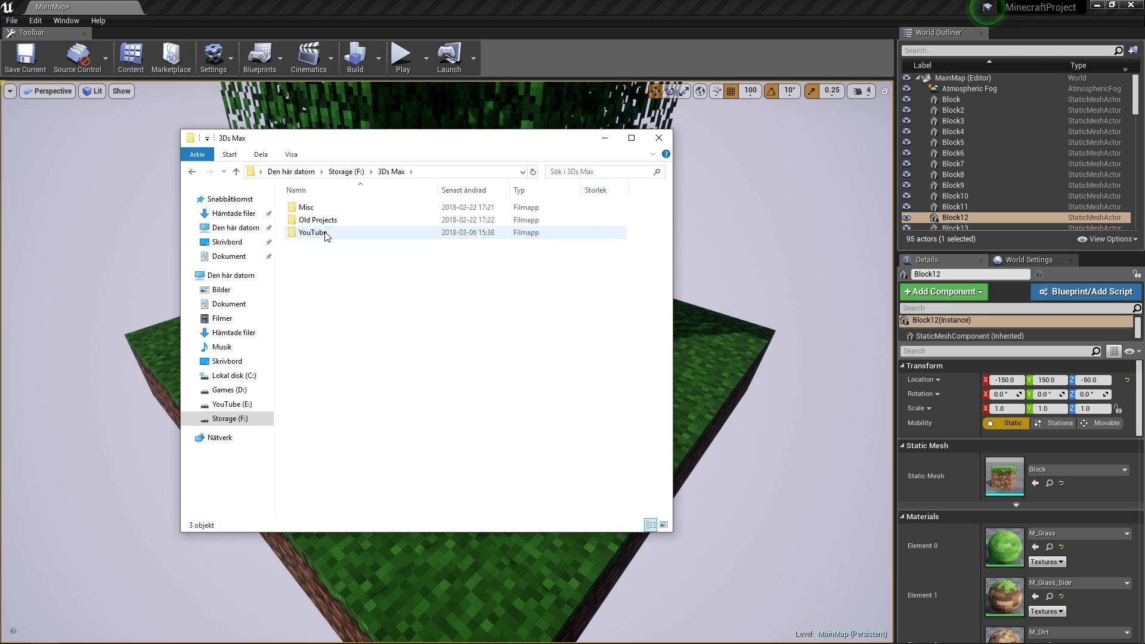
double_click(327, 232)
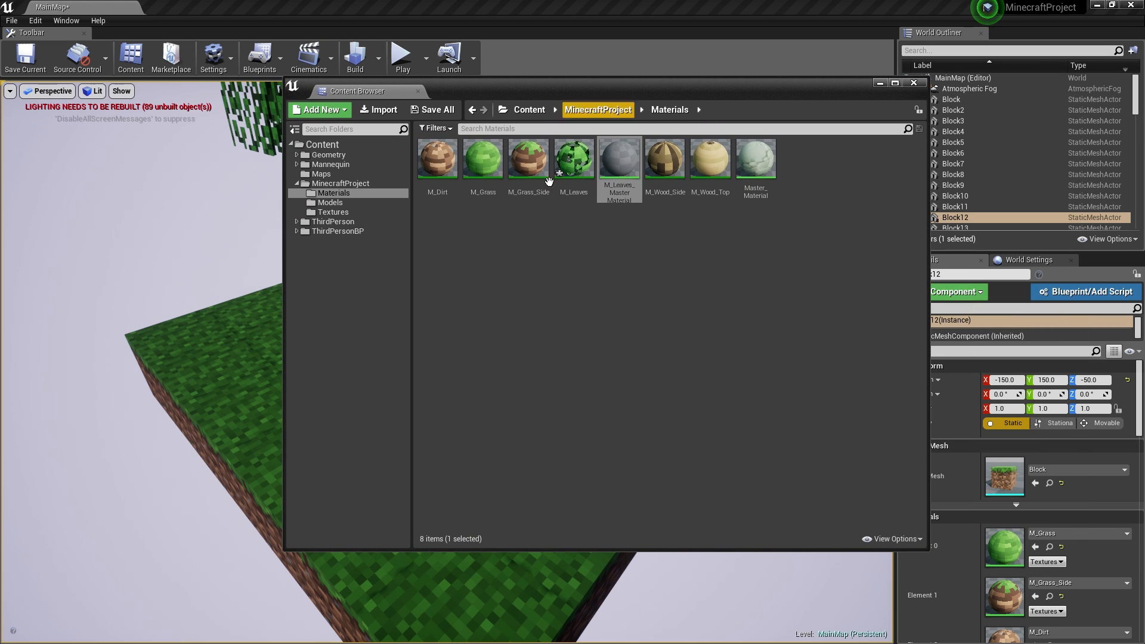
key("super")
left_click(49, 636)
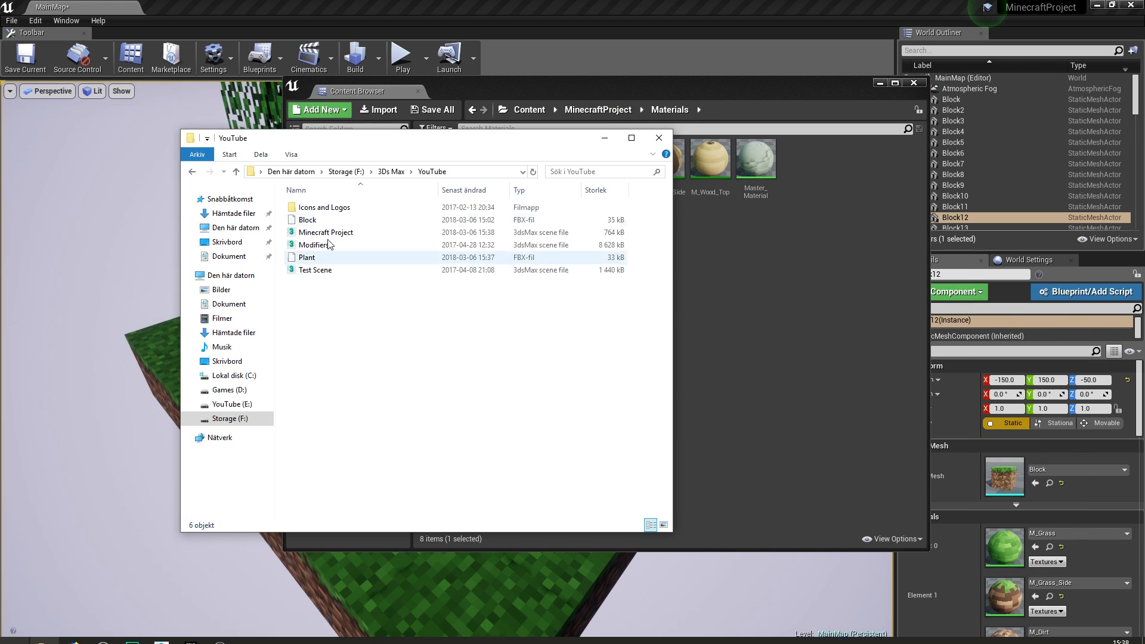
left_click_drag(392, 144, 1144, 334)
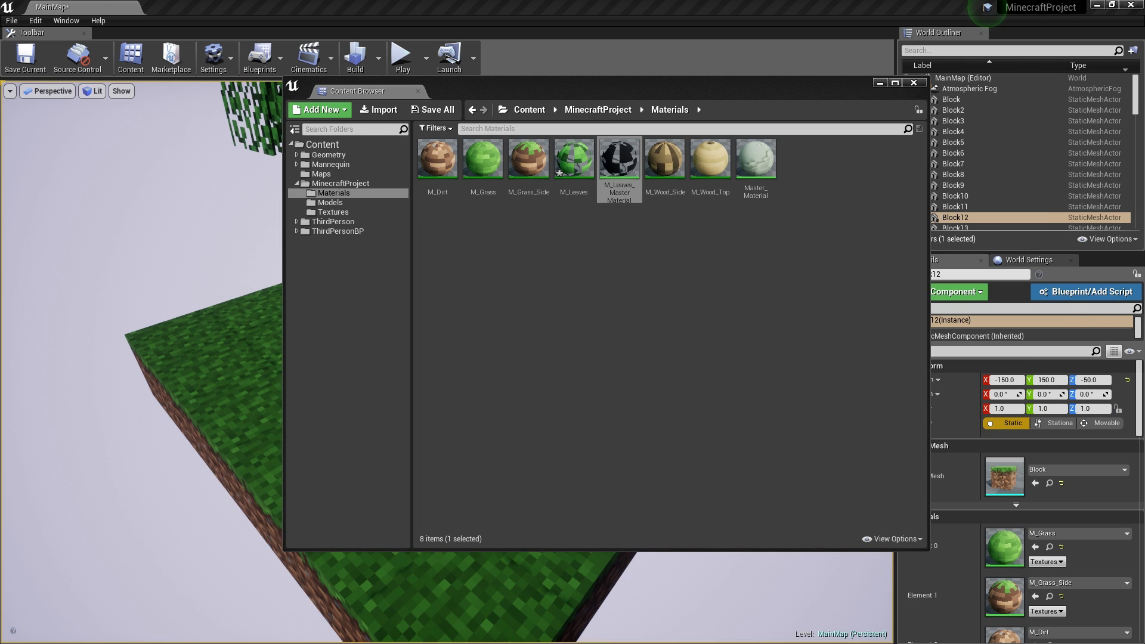
- Import Plant.fbx into the Models folder with Generate Lightmap UVs enabled
left_click(330, 202)
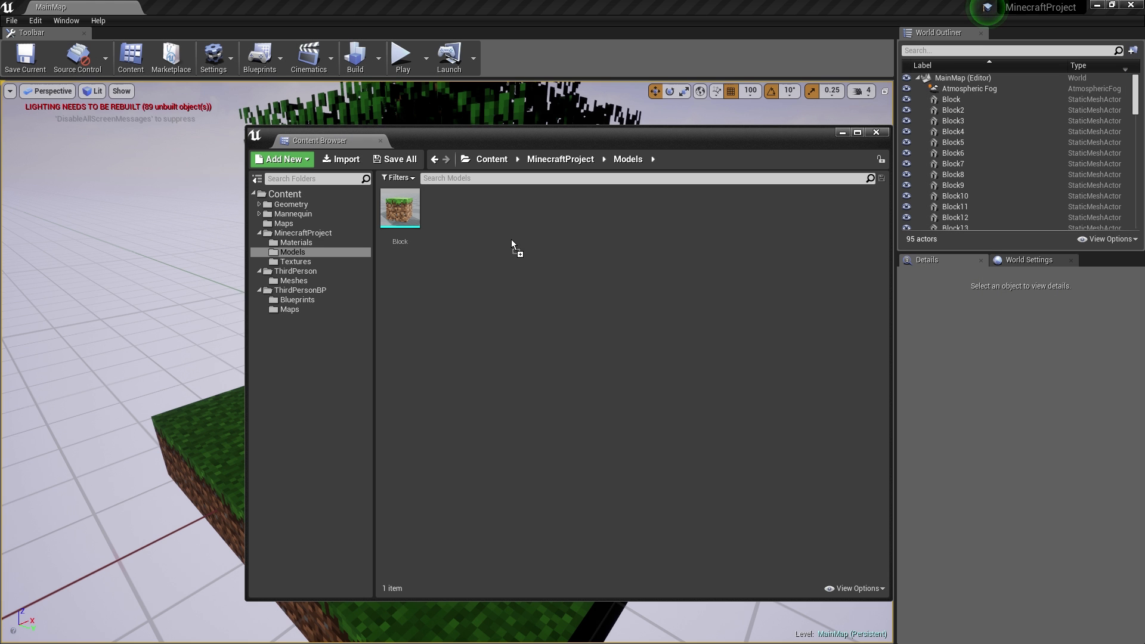
left_click_drag(512, 242, 512, 241)
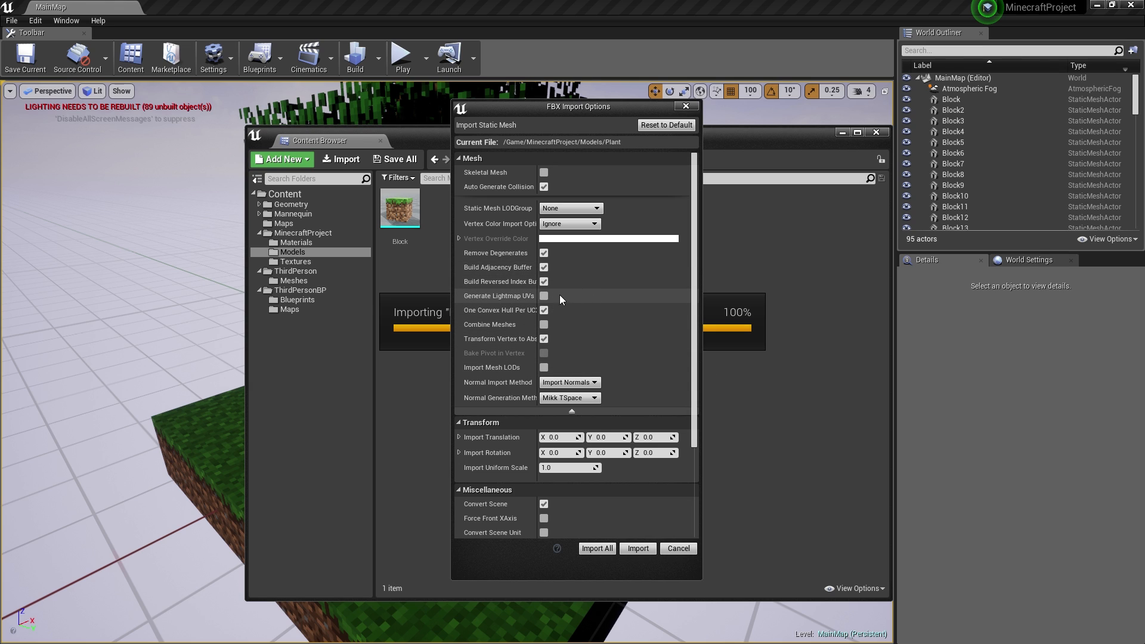
left_click(544, 296)
scroll(696, 394, "down", 2)
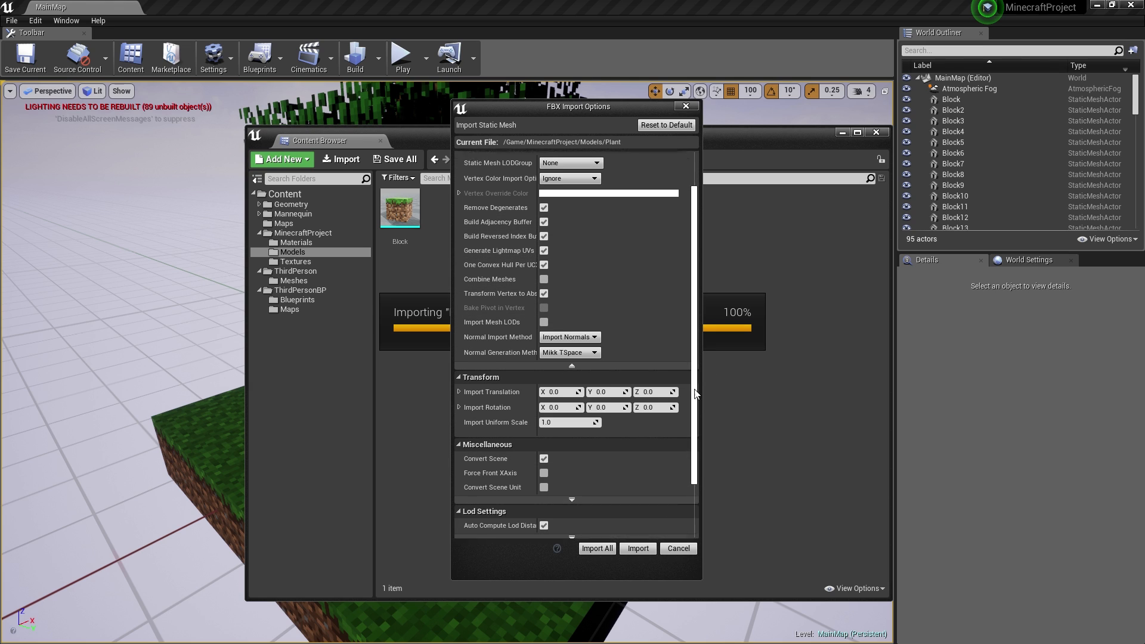
scroll(696, 394, "down", 3)
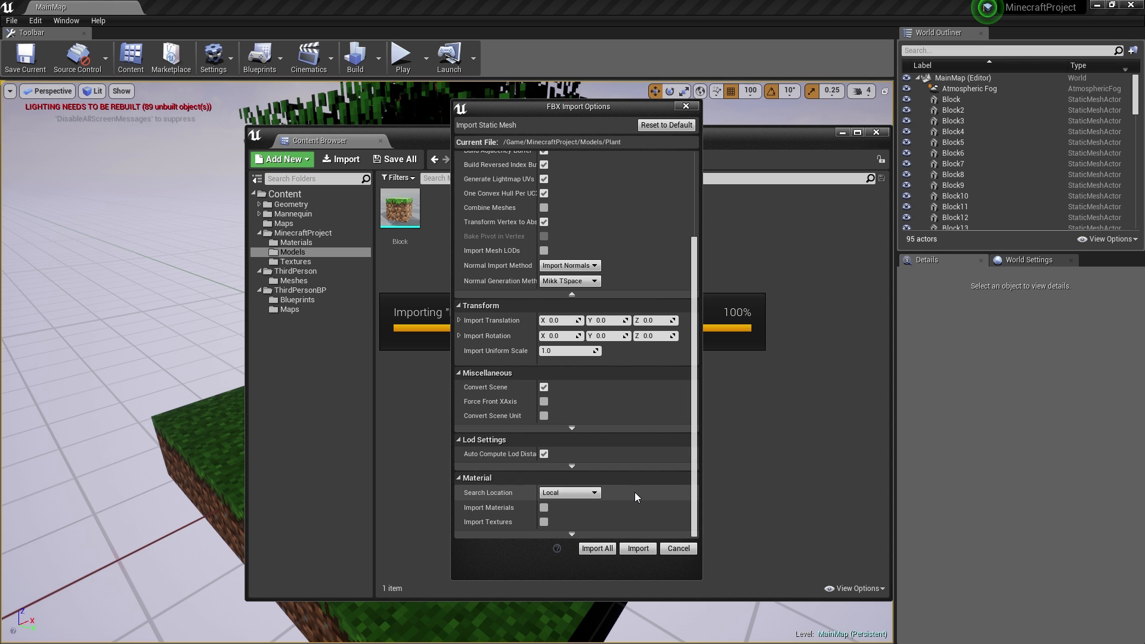
left_click(638, 548)
- Save all content and place the Plant mesh on the grass island
left_click_drag(524, 141, 743, 129)
left_click(611, 147)
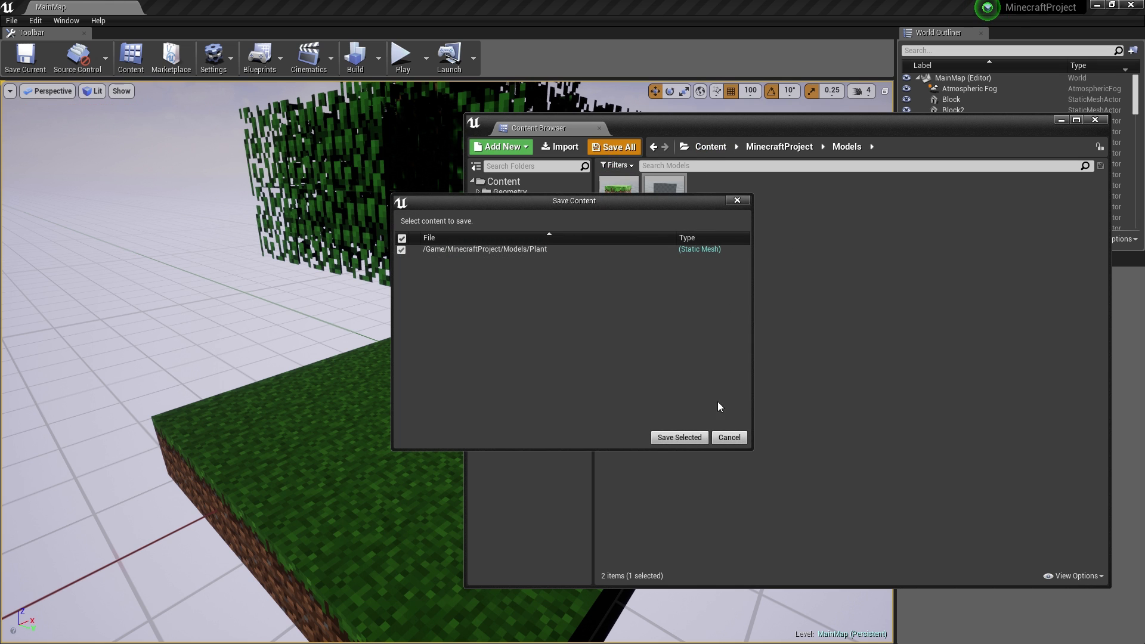
left_click(680, 439)
left_click_drag(424, 488, 329, 436)
- Focus on the Plant, set grid snap to 50, and lower it from Z 100 to Z 50
left_click(1060, 121)
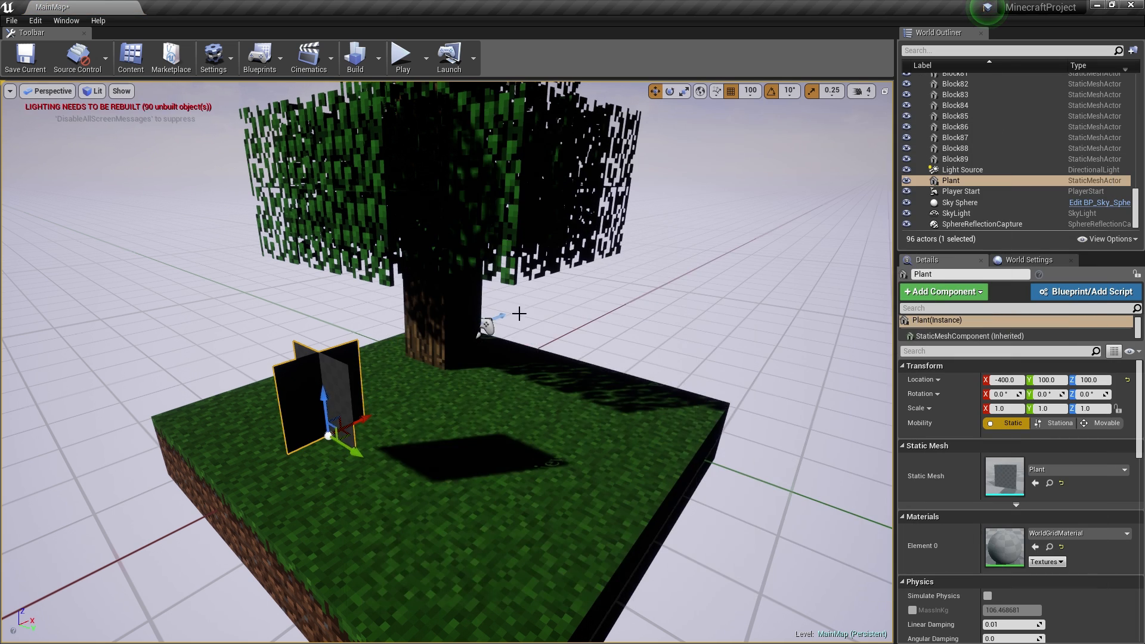
right_click_drag(519, 314, 519, 239)
key("f")
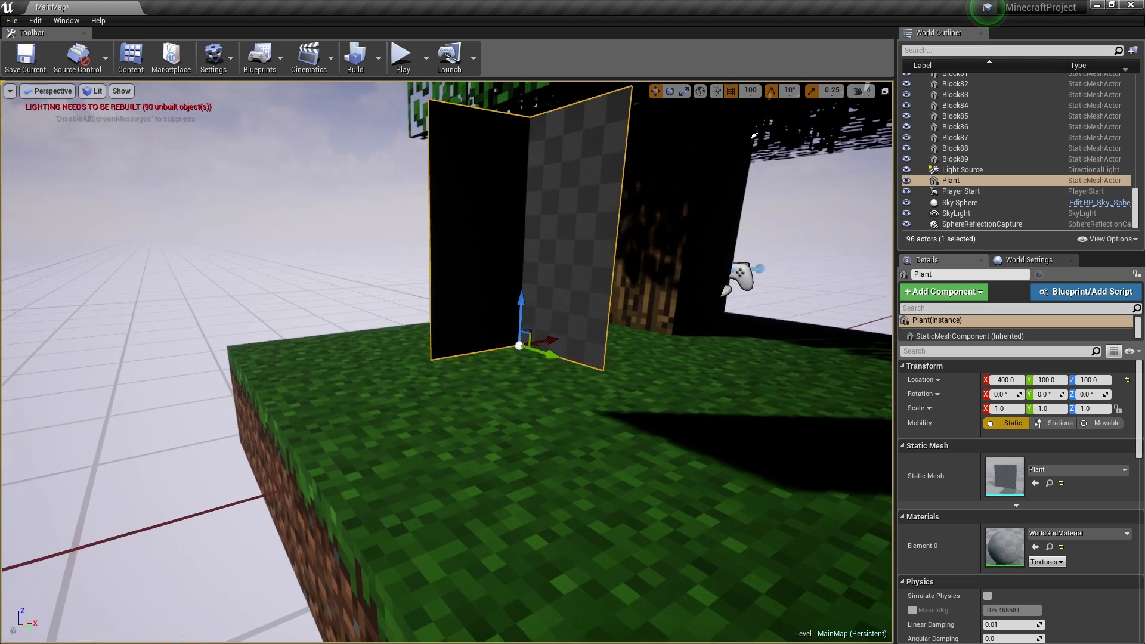
left_click(750, 91)
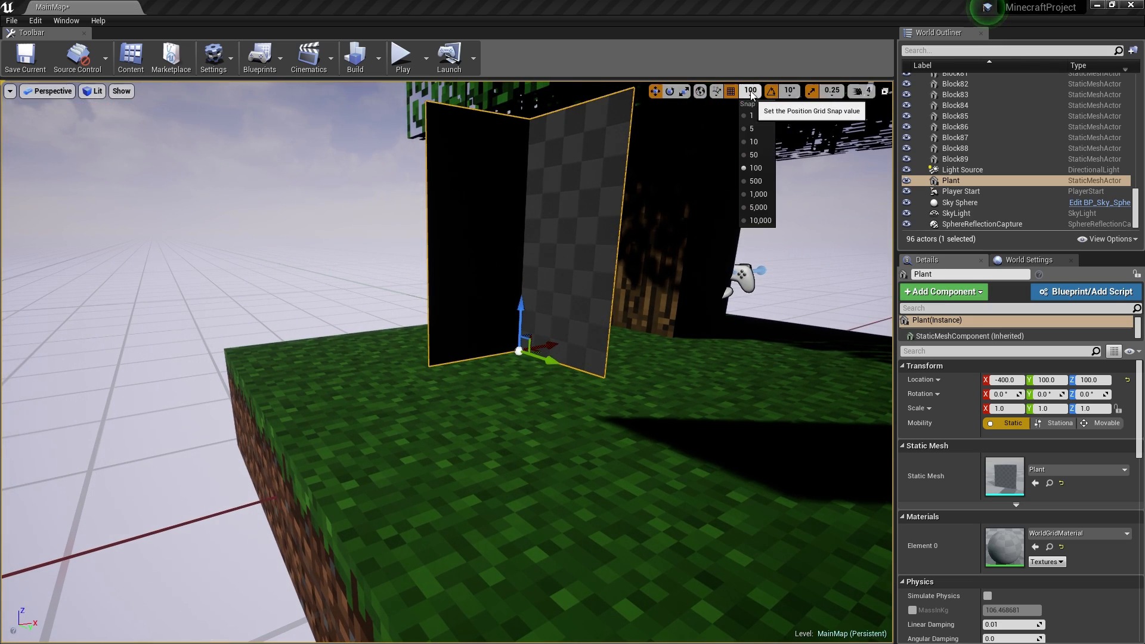
left_click(755, 155)
left_click_drag(519, 310, 518, 394)
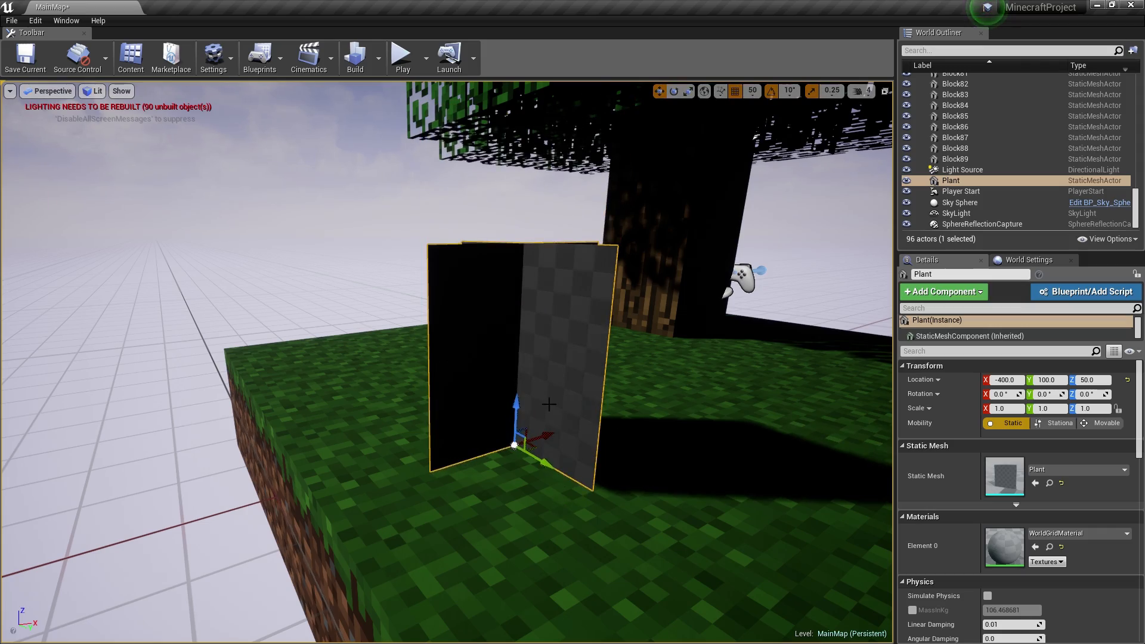
- Orbit around the island in game view to check the plant standing on the grass
right_click_drag(549, 404, 107, 421)
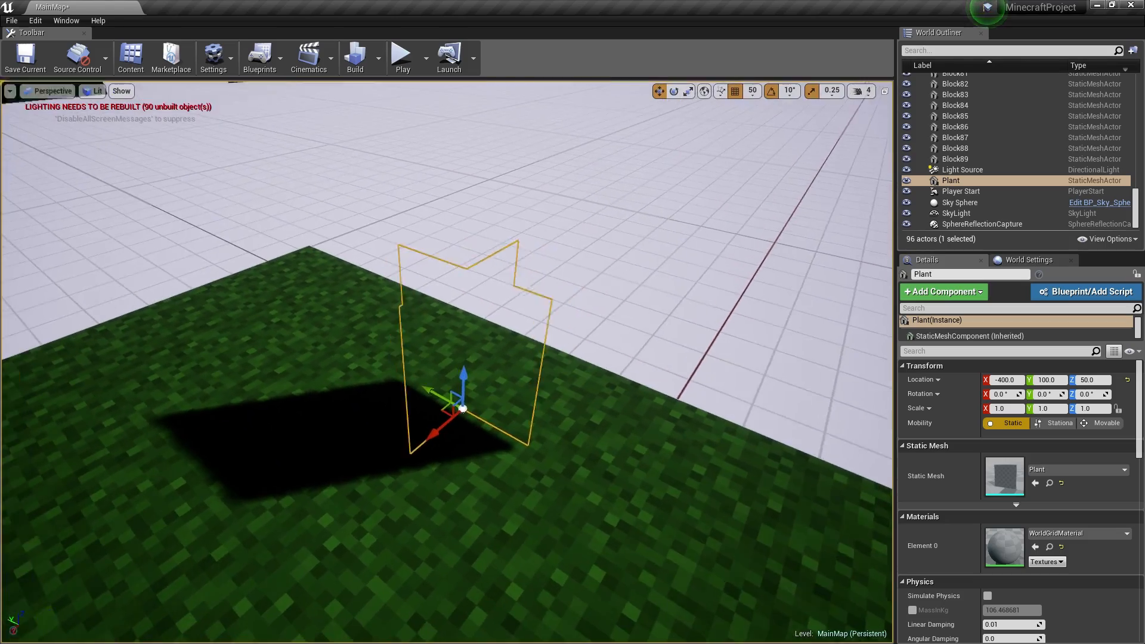
right_click_drag(528, 346, 470, 418)
key("g")
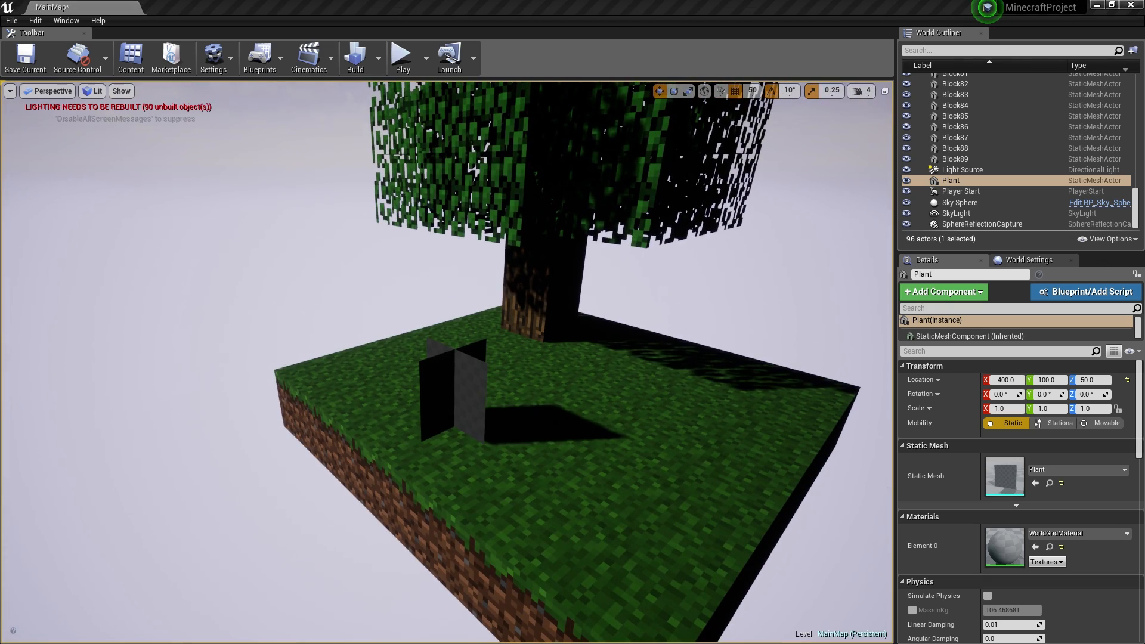
left_click_drag(1144, 192, 674, 174)
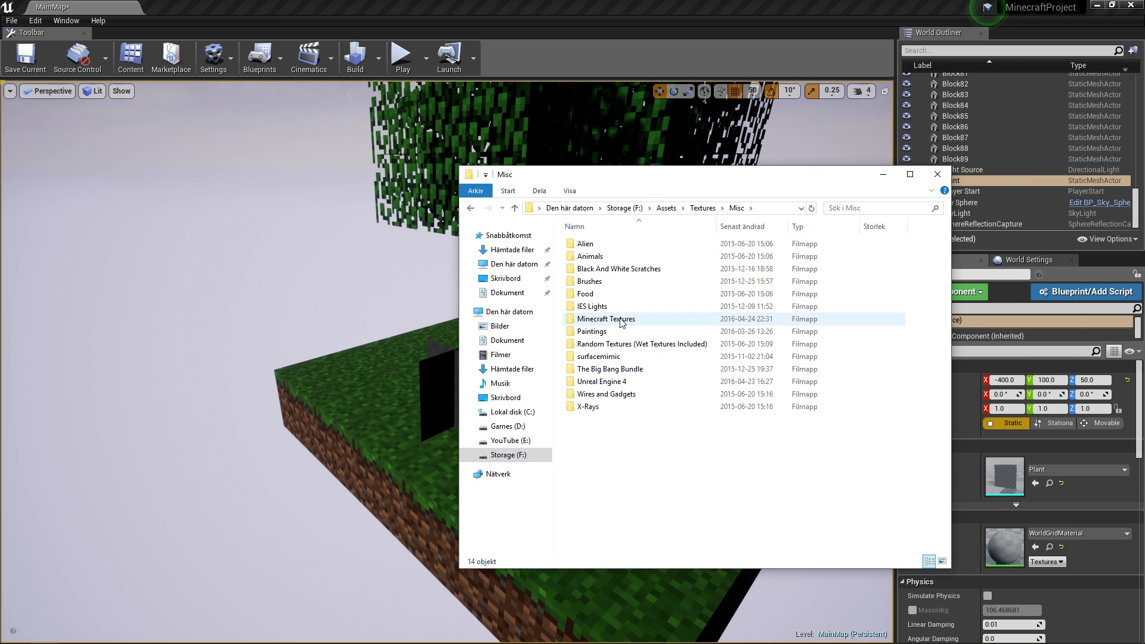
- In Environment > Vegetation, select the Fern, Flower_Rose, Grass_Small and Grass_Tall images
double_click(620, 321)
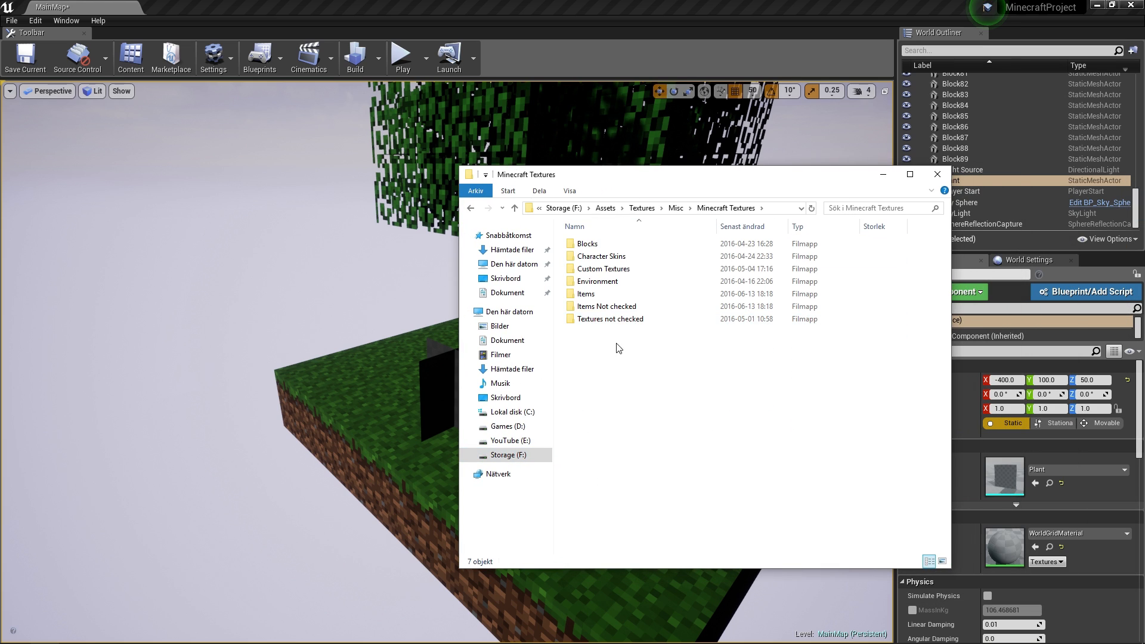
double_click(609, 283)
double_click(603, 258)
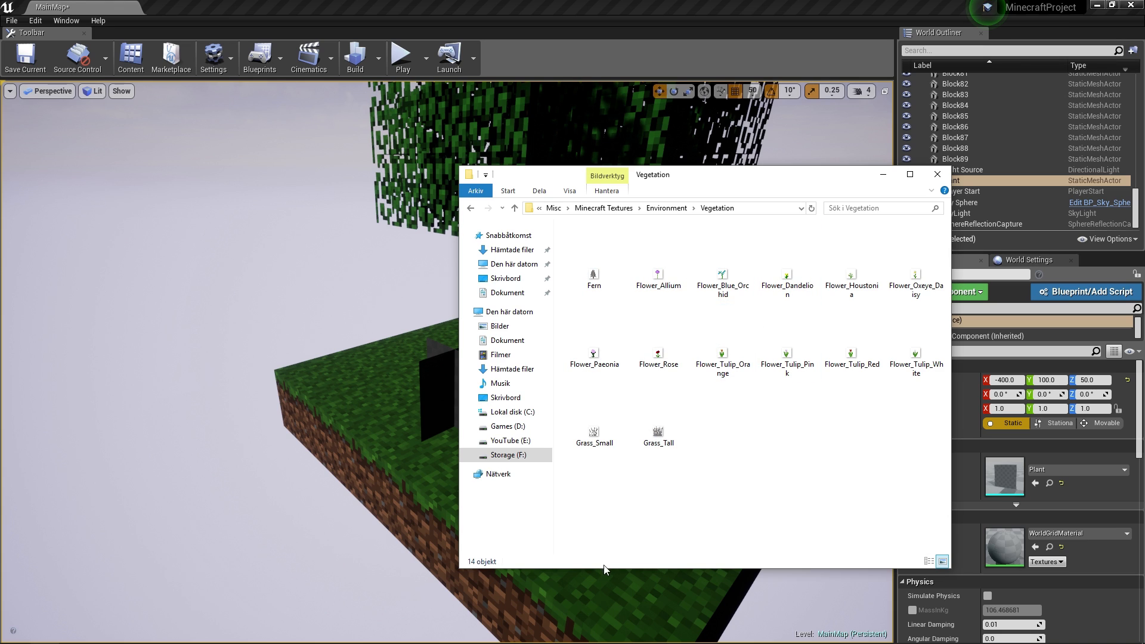
left_click(654, 341)
left_click(655, 341)
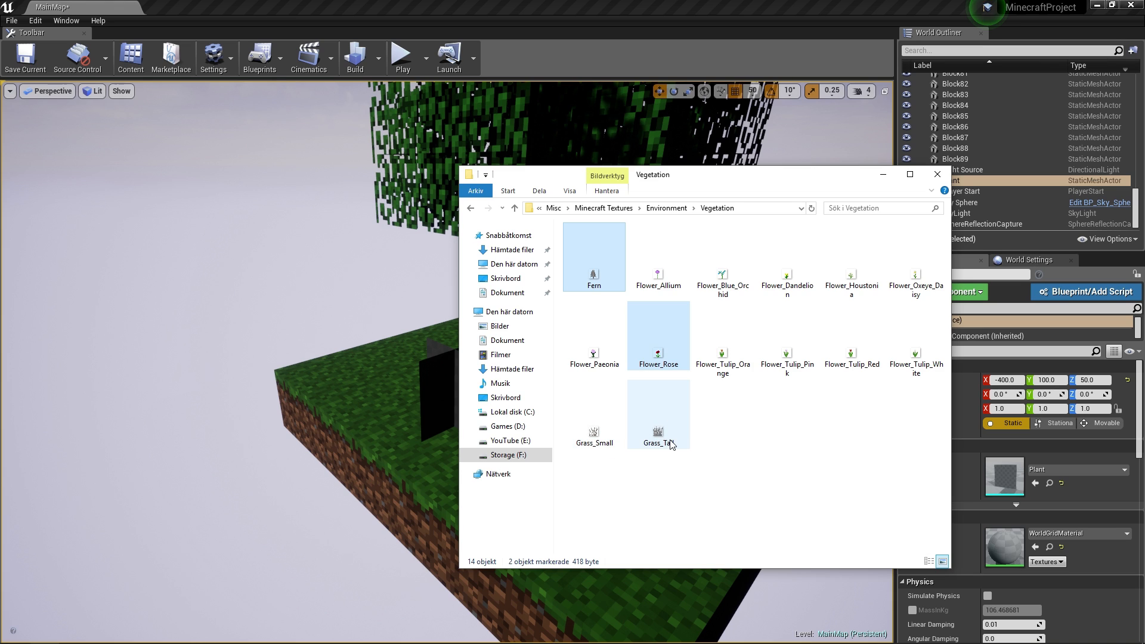
left_click(604, 432, "ctrl")
left_click(658, 437, "ctrl")
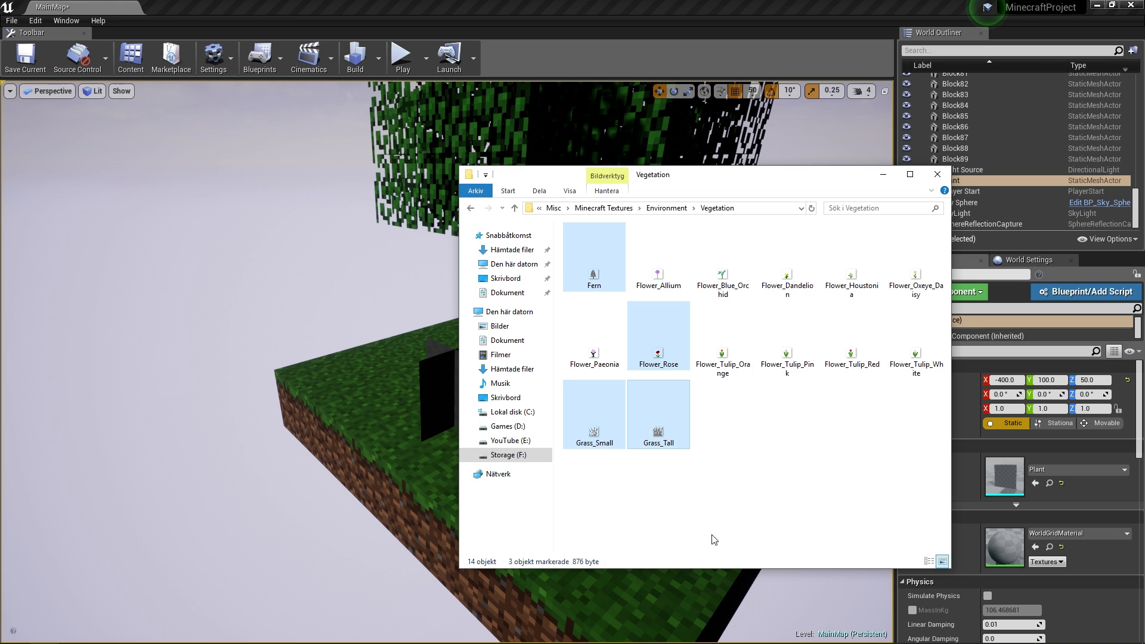
- Arrange File Explorer beside Unreal and open the project's Textures folder
key("super")
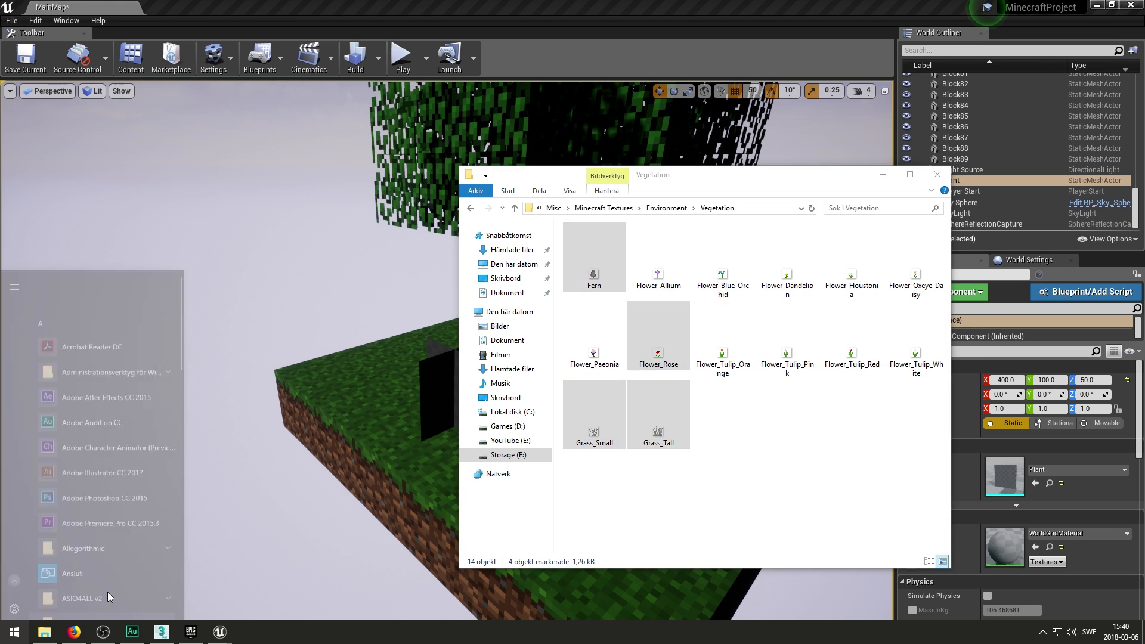
mouse_move(219, 637)
left_click(179, 588)
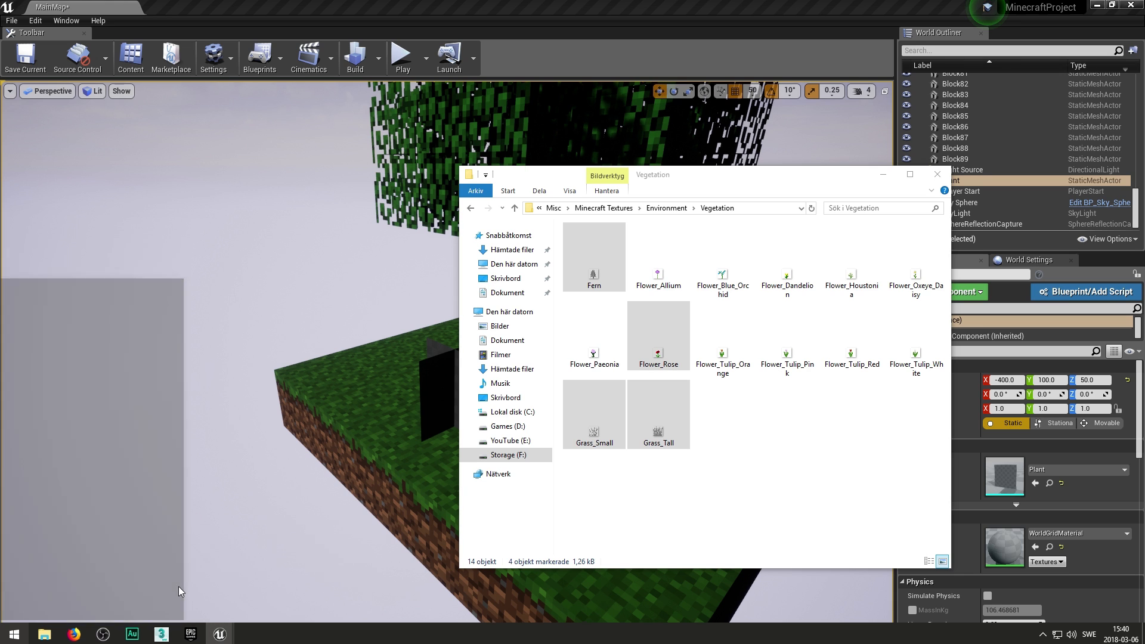
left_click_drag(756, 133, 485, 132)
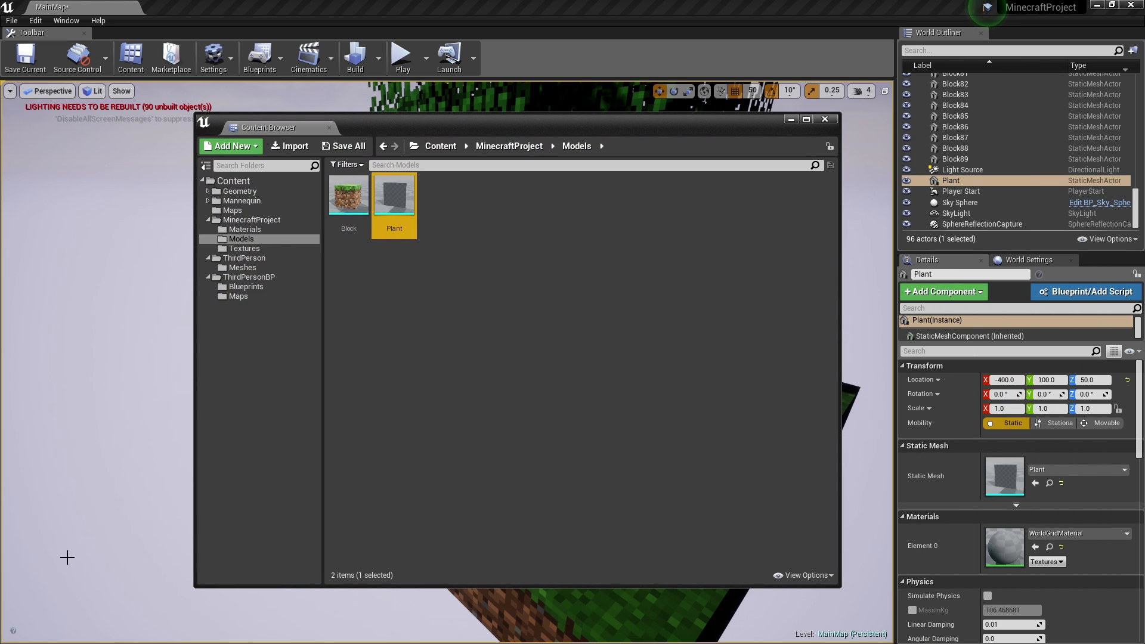
key("super")
left_click(102, 633)
left_click_drag(688, 177, 1144, 181)
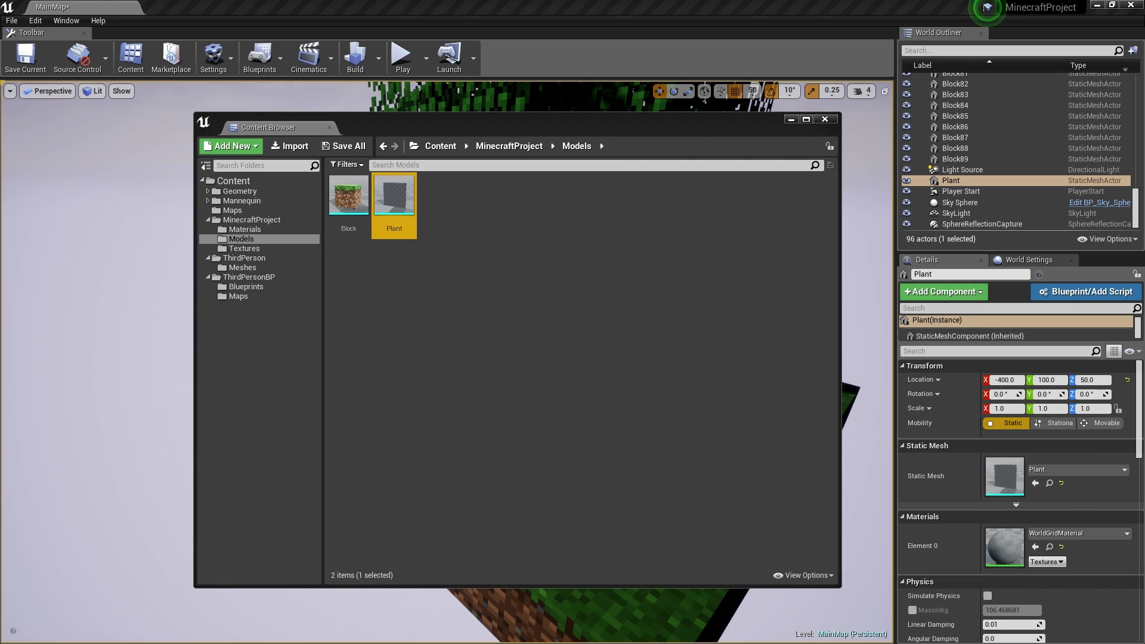
left_click(244, 249)
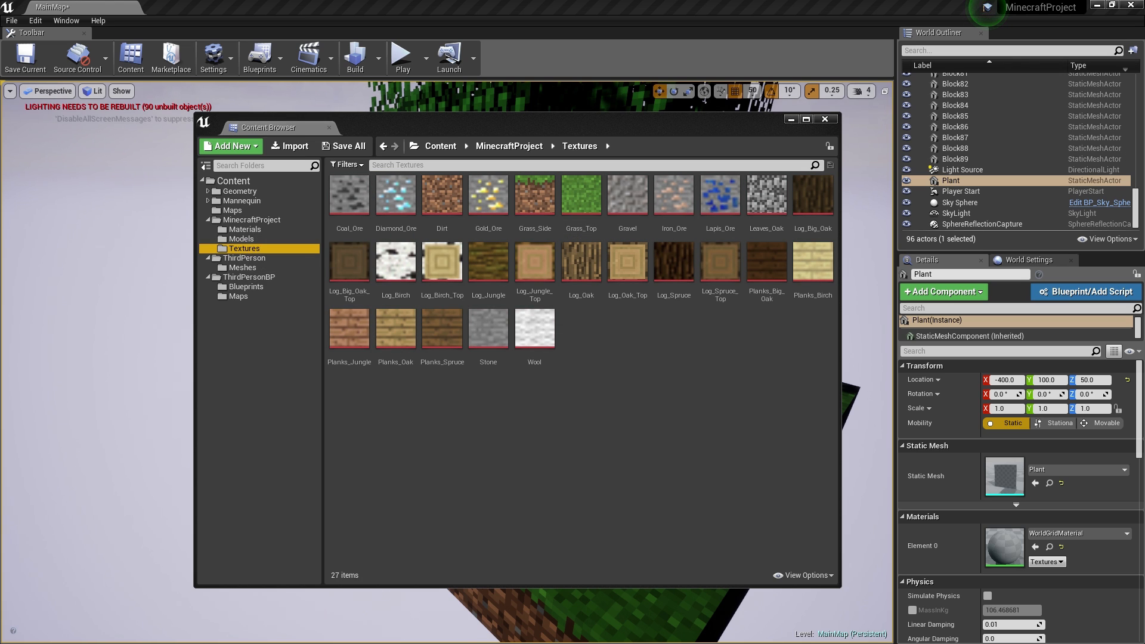
- Import the four plant images into Textures and apply Paper2D texture settings to them
left_click_drag(1144, 415, 760, 364)
left_click_drag(660, 359, 660, 360)
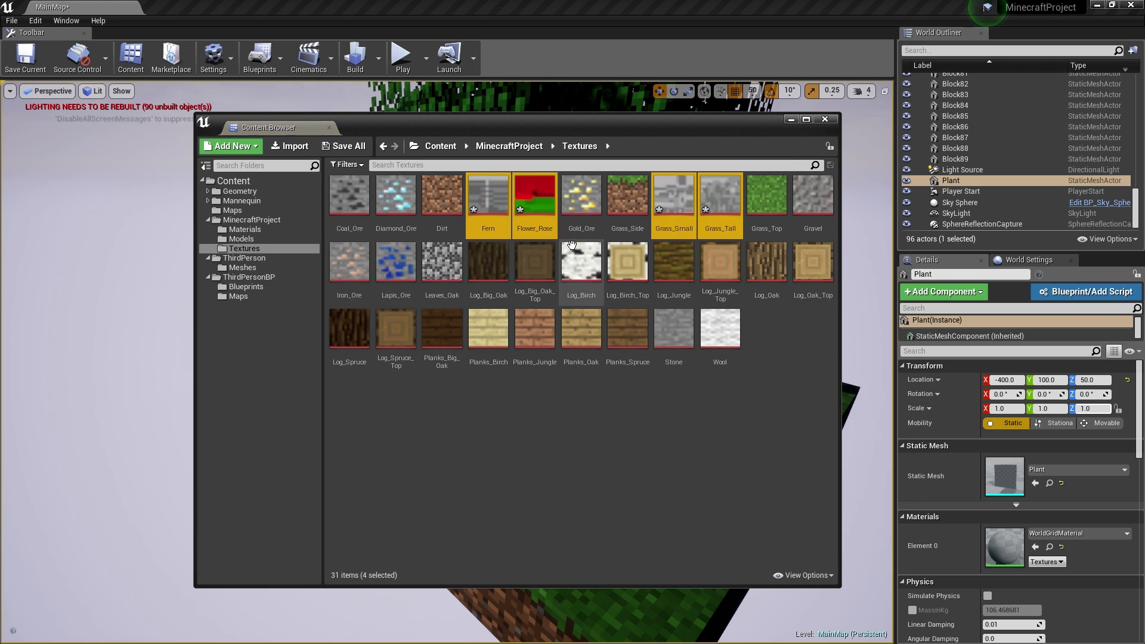
right_click(541, 213)
mouse_move(628, 253)
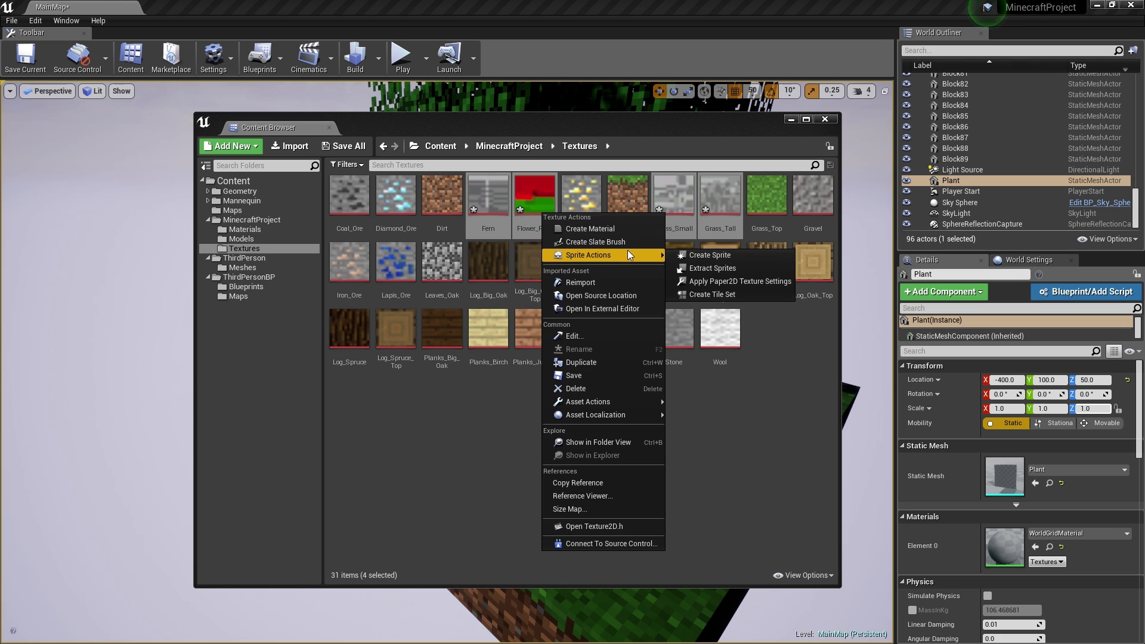
left_click(745, 281)
left_click(622, 398)
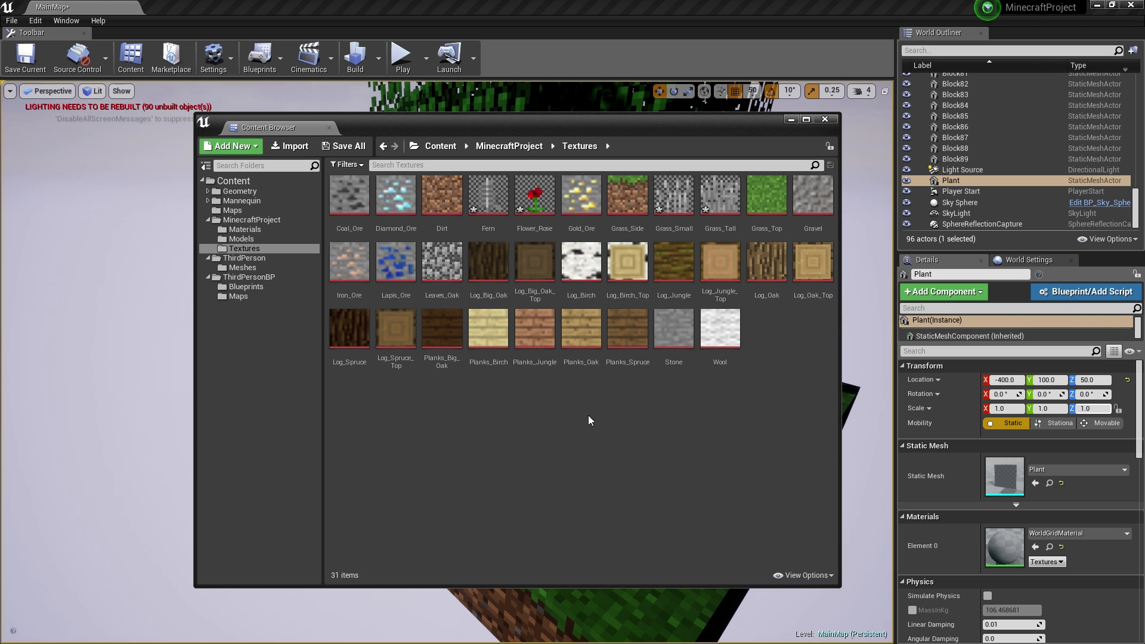
left_click(495, 190)
left_click(245, 229)
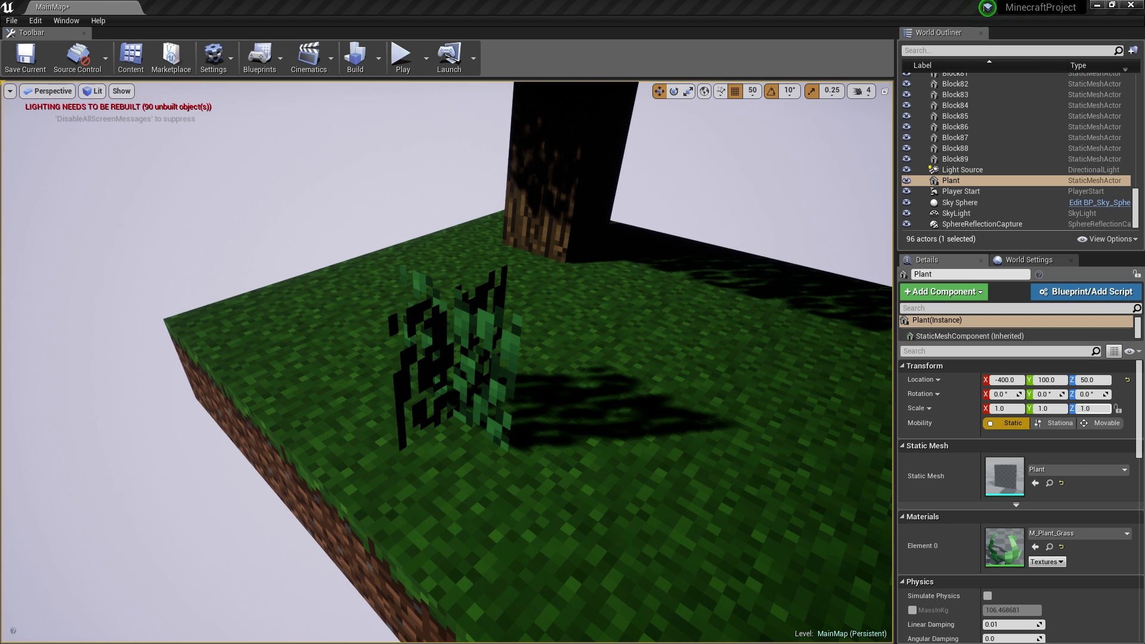
- Undo the M_Plant_Grass assignment so the Plant shows WorldGridMaterial again
key("ctrl+z")
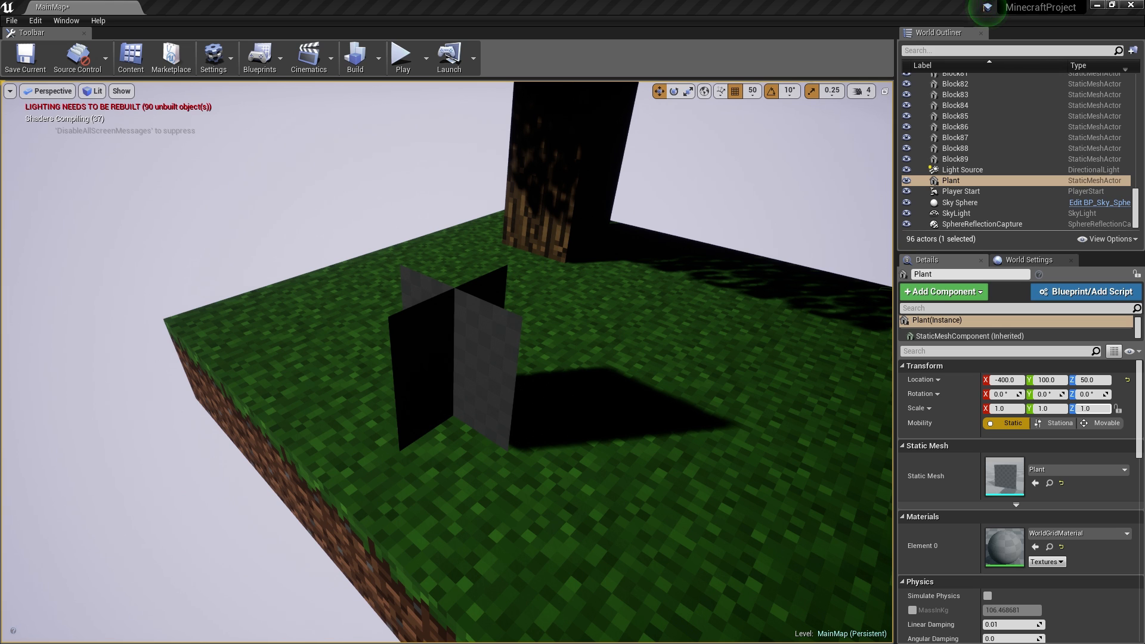
left_click_drag(1144, 119, 693, 106)
- Replace the Texture Sample with a TextureSampleParameter2D wired RGB to Multiply A and alpha to Opacity Mask
double_click(657, 183)
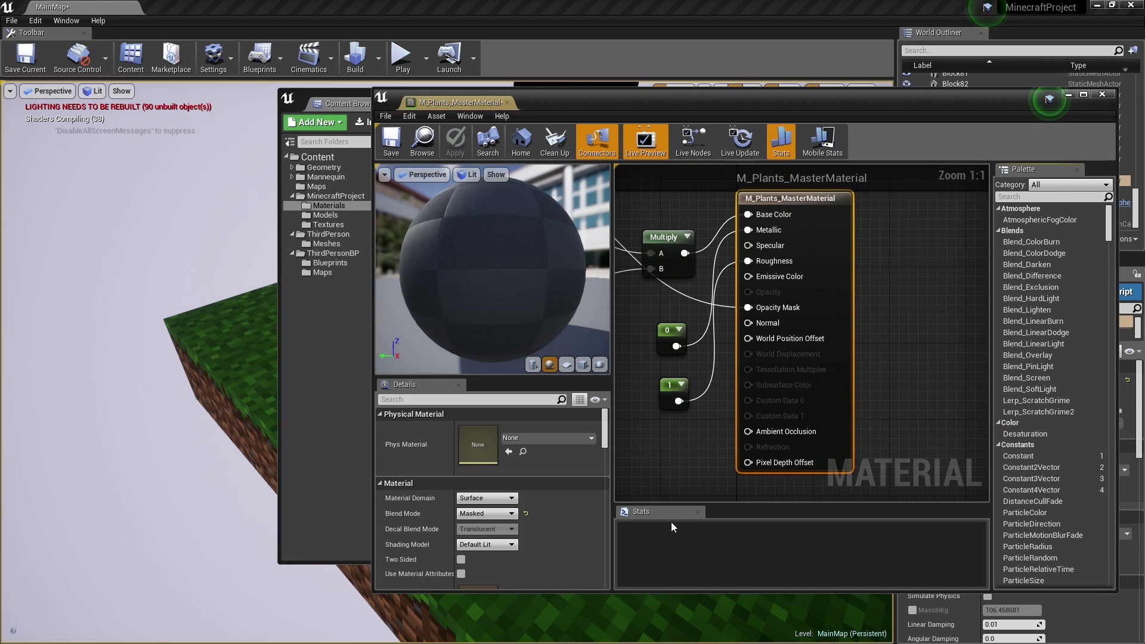
left_click(672, 227)
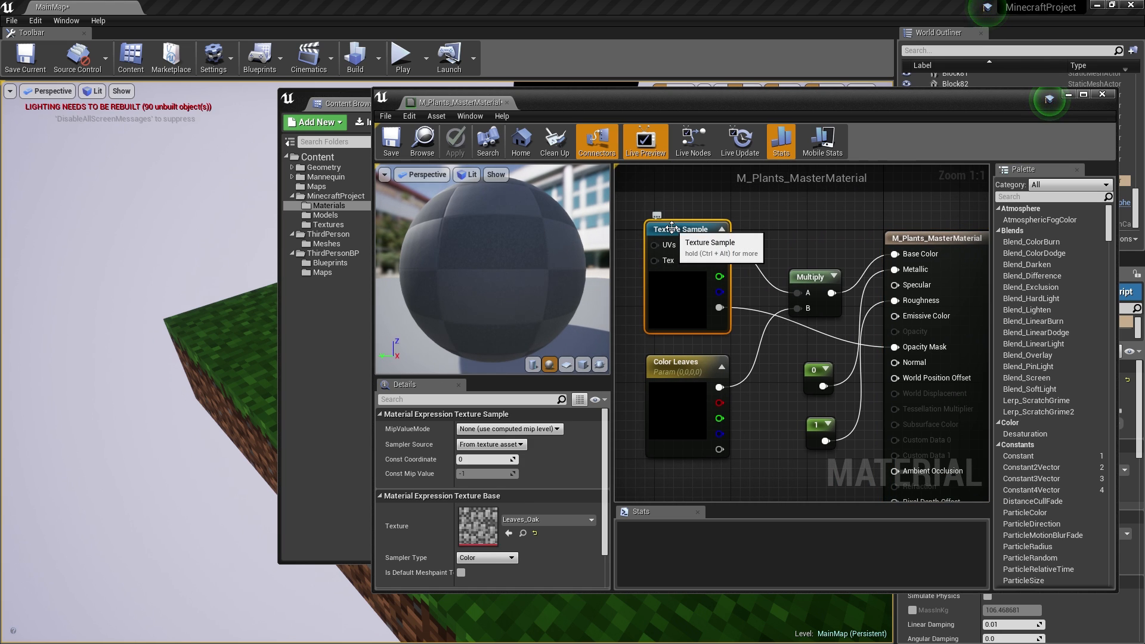
key("Delete")
right_click(671, 228)
type("textu")
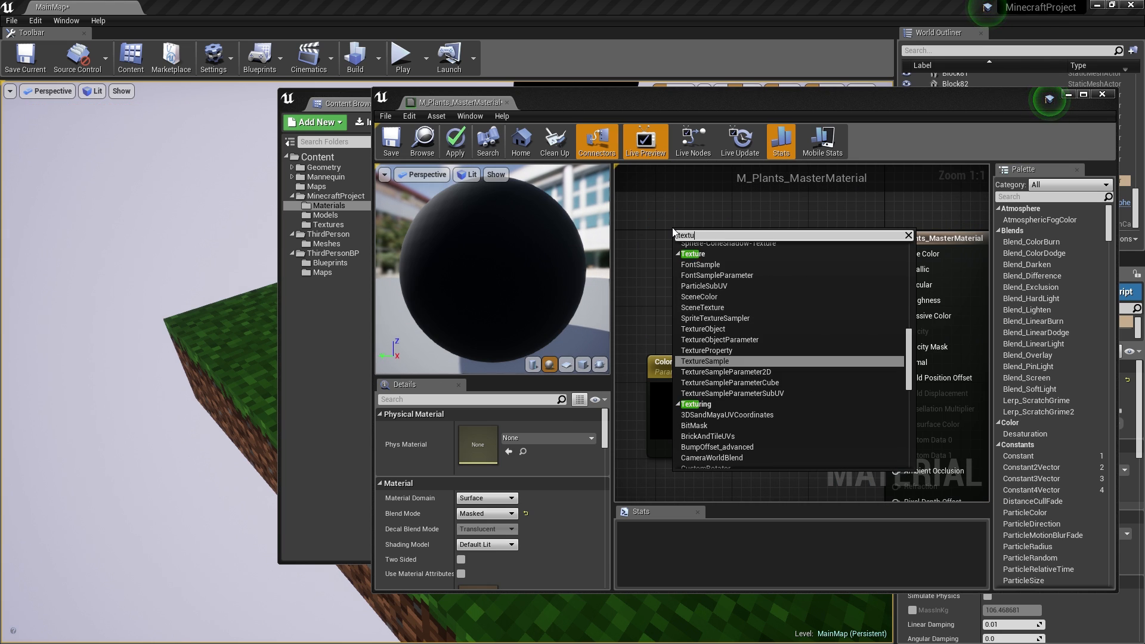
type("re p")
key("Return")
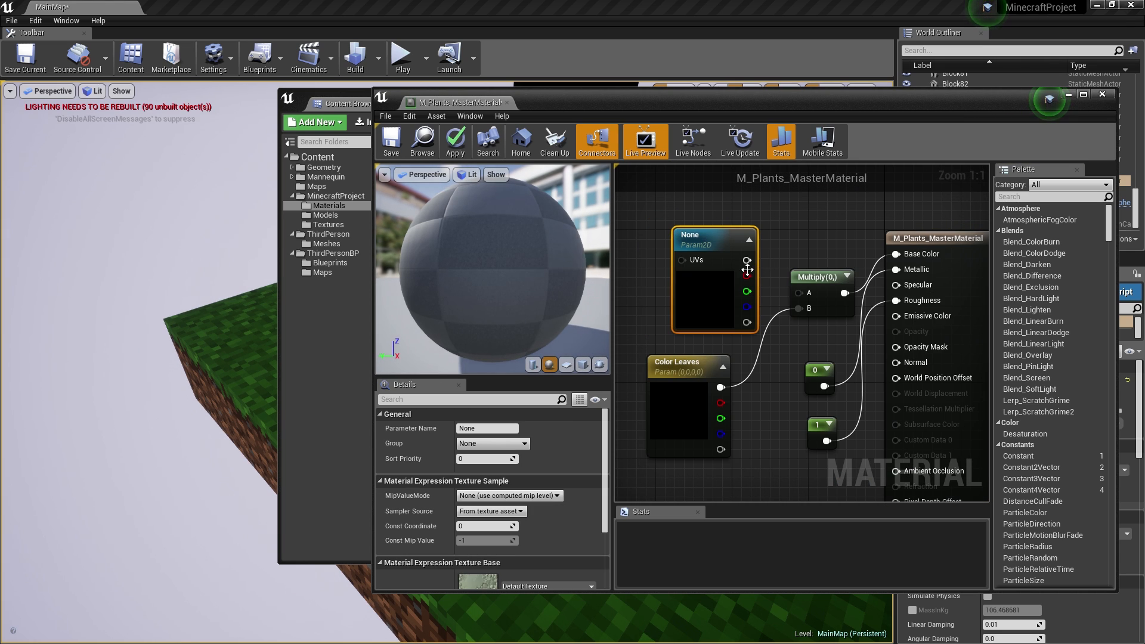
left_click_drag(747, 260, 798, 293)
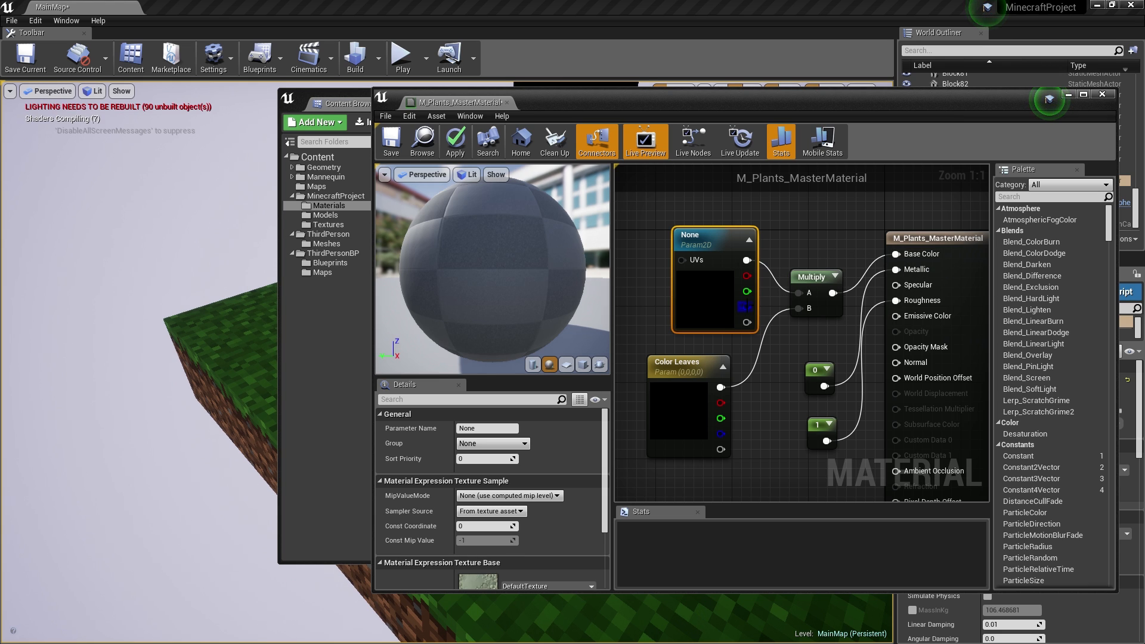
left_click_drag(747, 323, 905, 348)
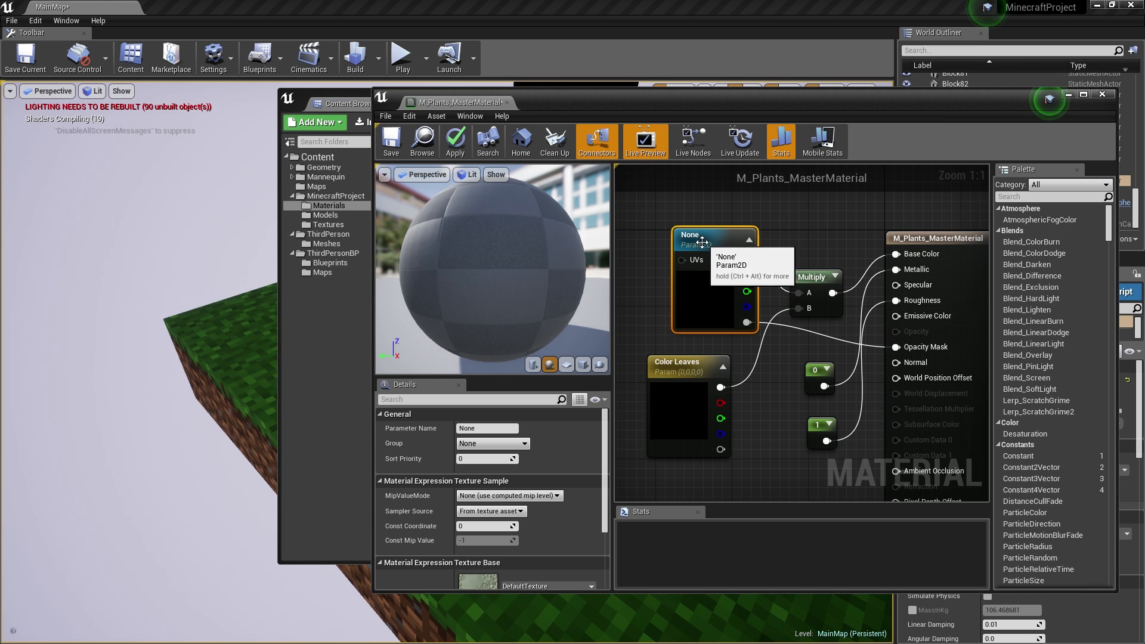
left_click_drag(679, 311, 653, 324)
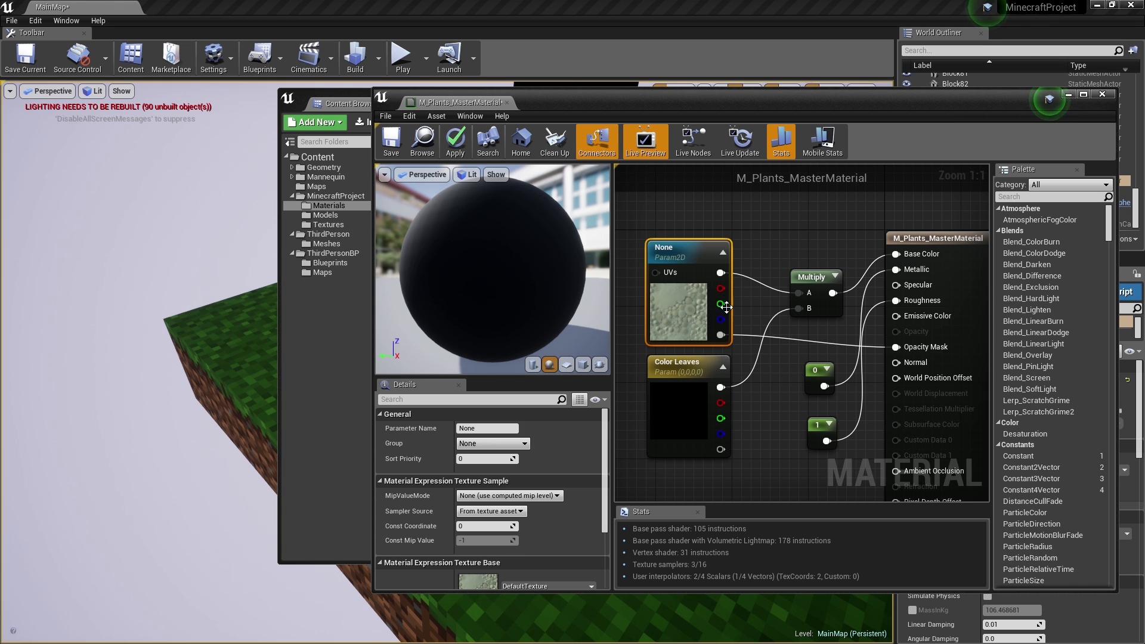
left_click(454, 143)
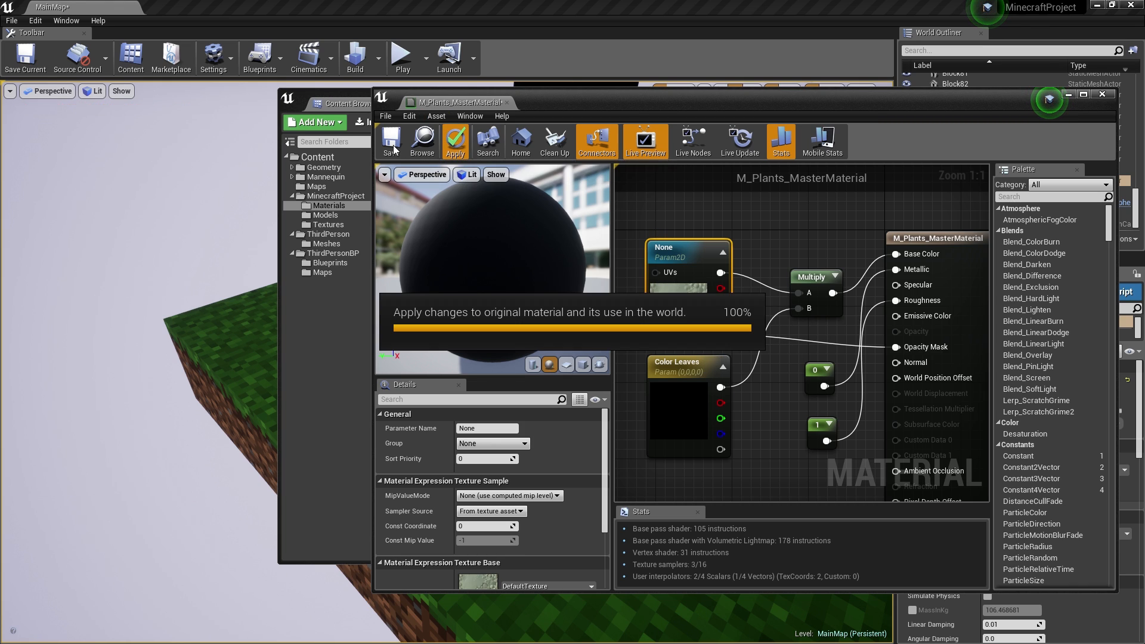
- Make M_Plants_MasterMaterial two-sided, apply and save it
left_click(937, 251)
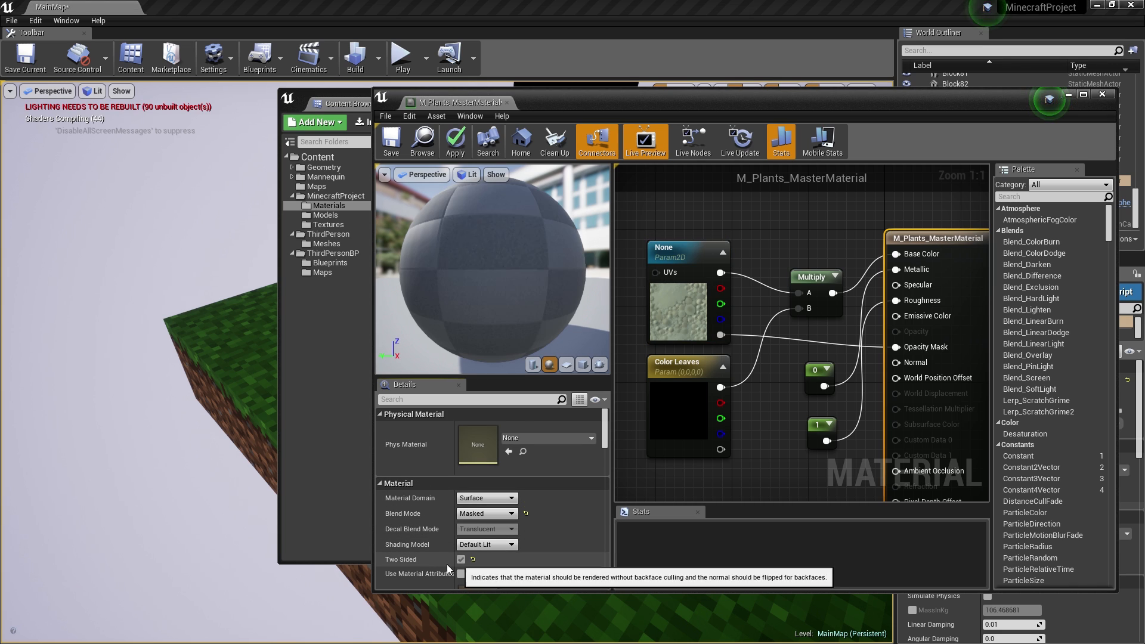
left_click(455, 143)
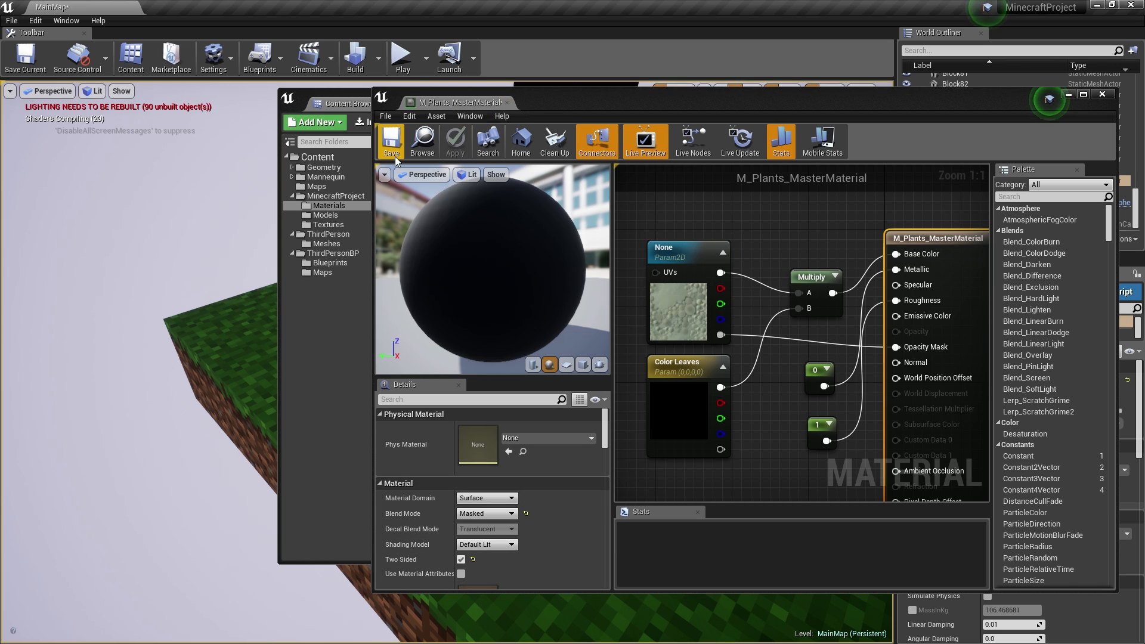
left_click(393, 153)
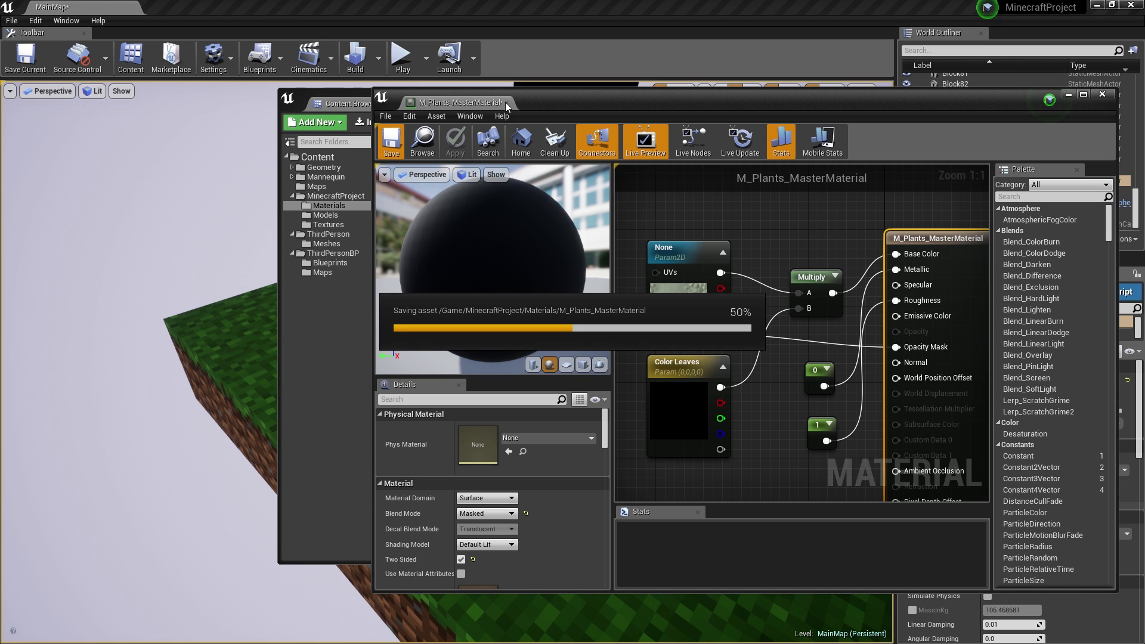
left_click_drag(505, 102, 511, 106)
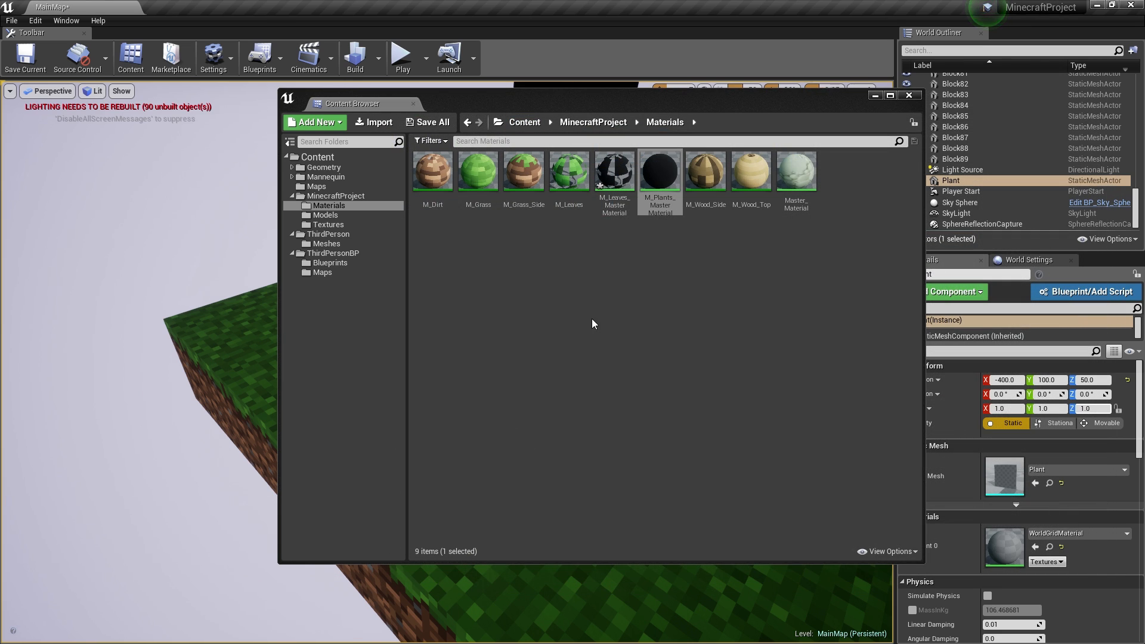
- Create a material instance of the plants master material and apply it to the plant mesh
left_click_drag(652, 107, 859, 114)
mouse_move(869, 182)
left_mouse_down()
mouse_move(495, 346)
mouse_move(862, 172)
left_mouse_up()
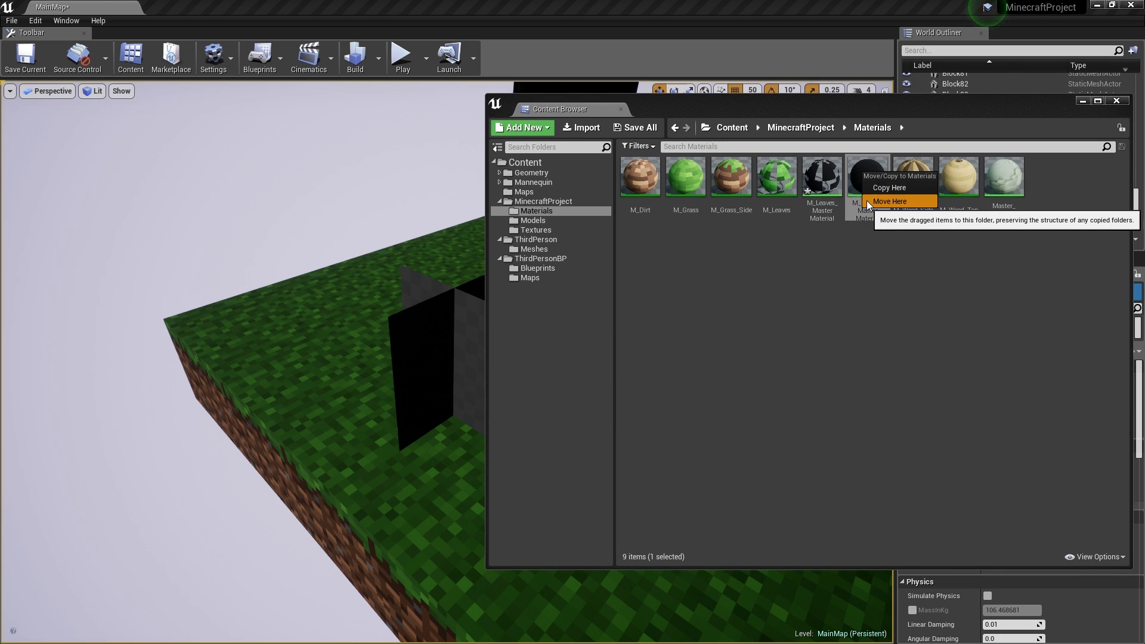
right_click(852, 202)
left_click(918, 223)
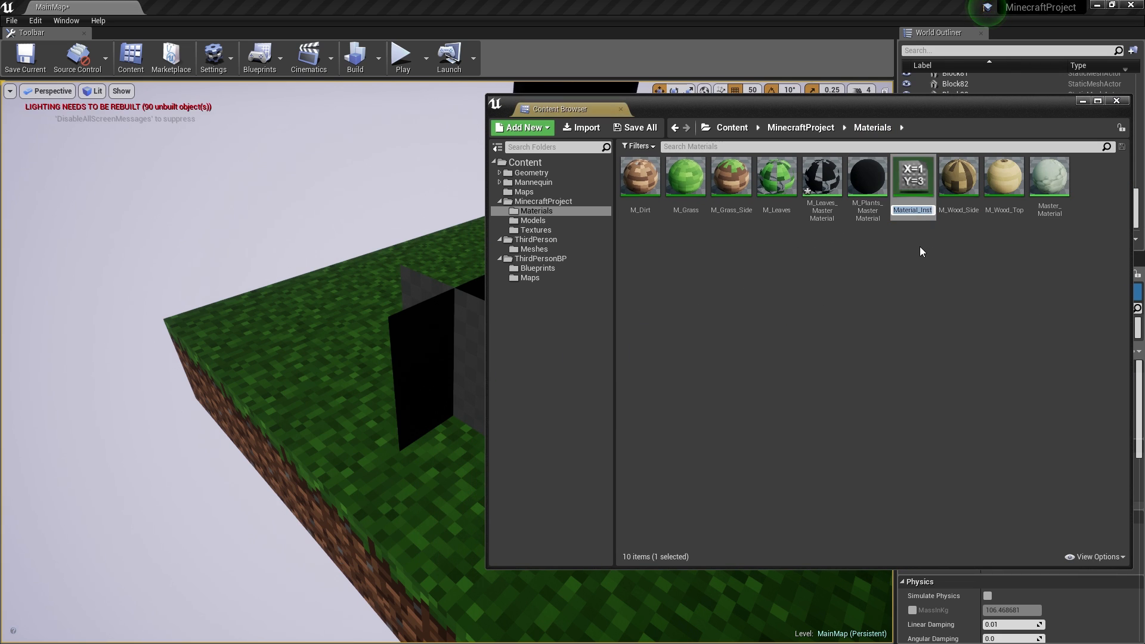
key("Right")
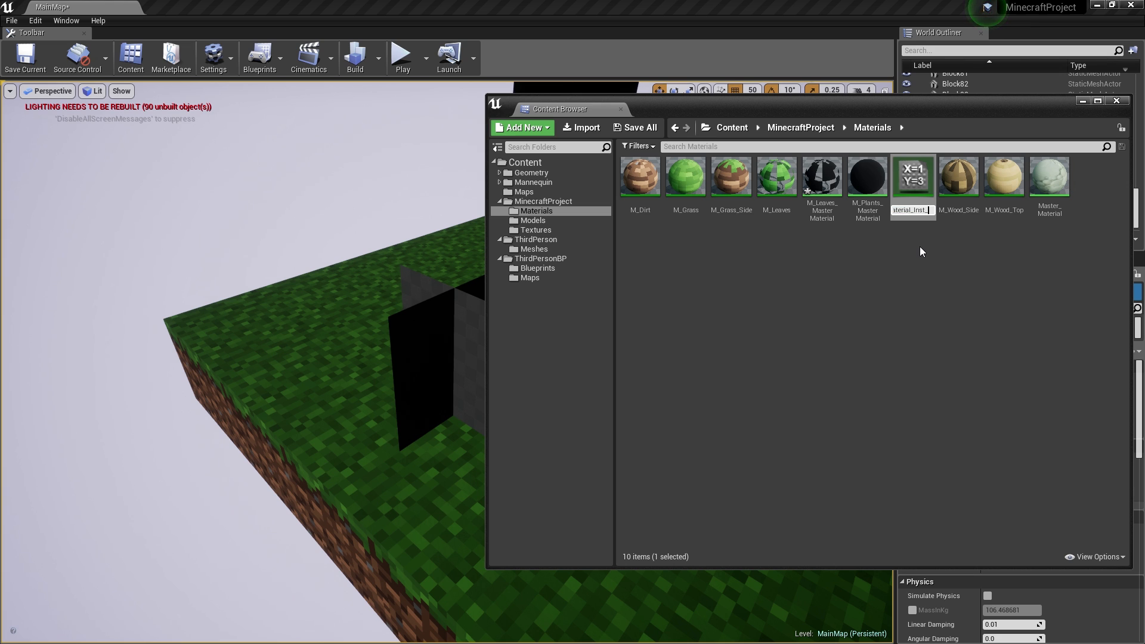
key("Return")
left_click_drag(912, 195, 443, 341)
- Override the instance's texture parameter with Grass_Small
left_click(915, 196)
double_click(914, 196)
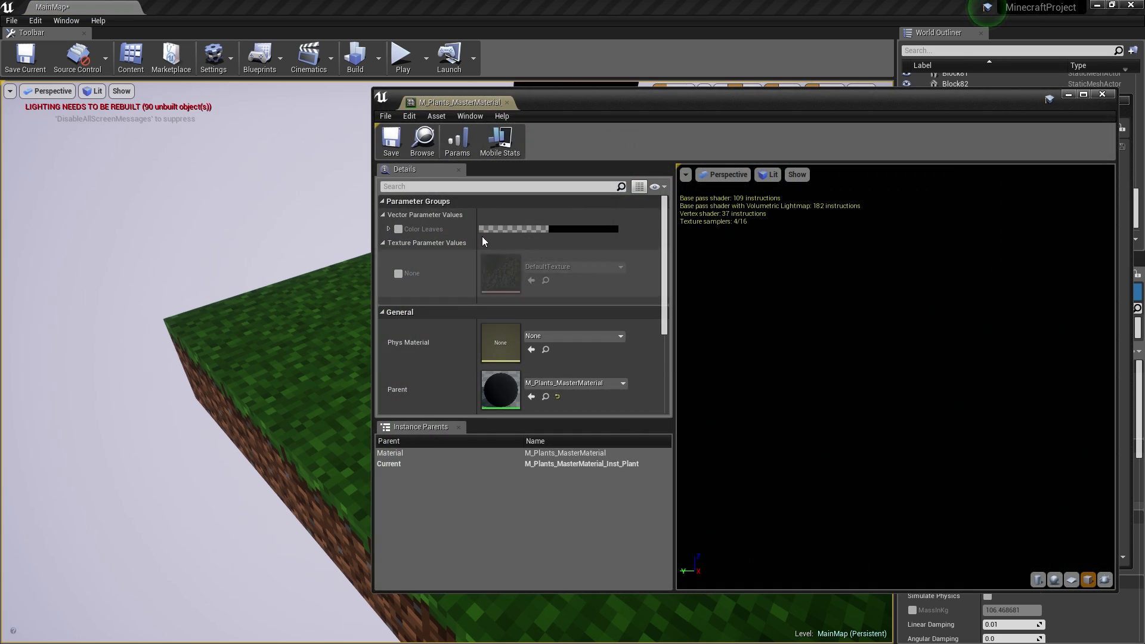
left_click(399, 274)
left_click(596, 266)
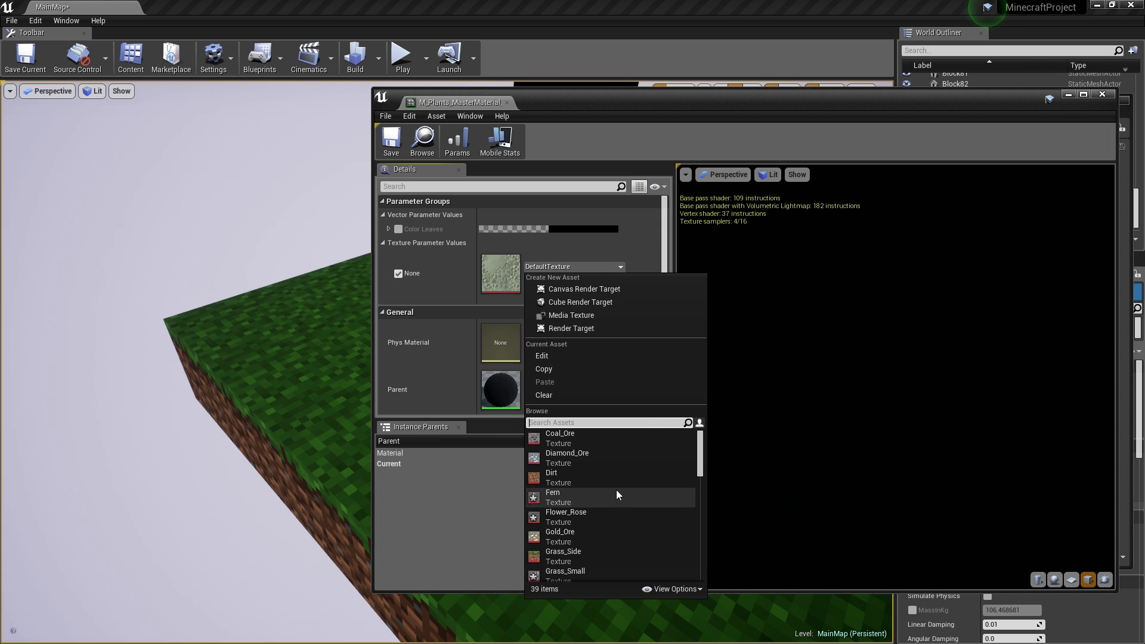
left_click(574, 462)
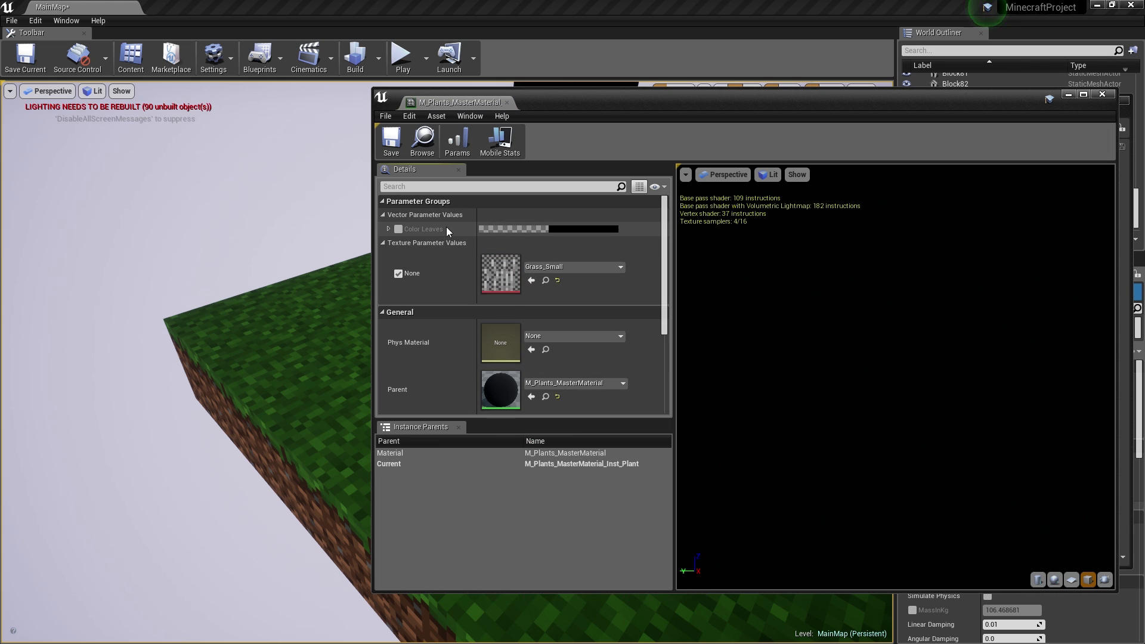
- Override Color Leaves with a bright green tint
left_click_drag(622, 100, 812, 91)
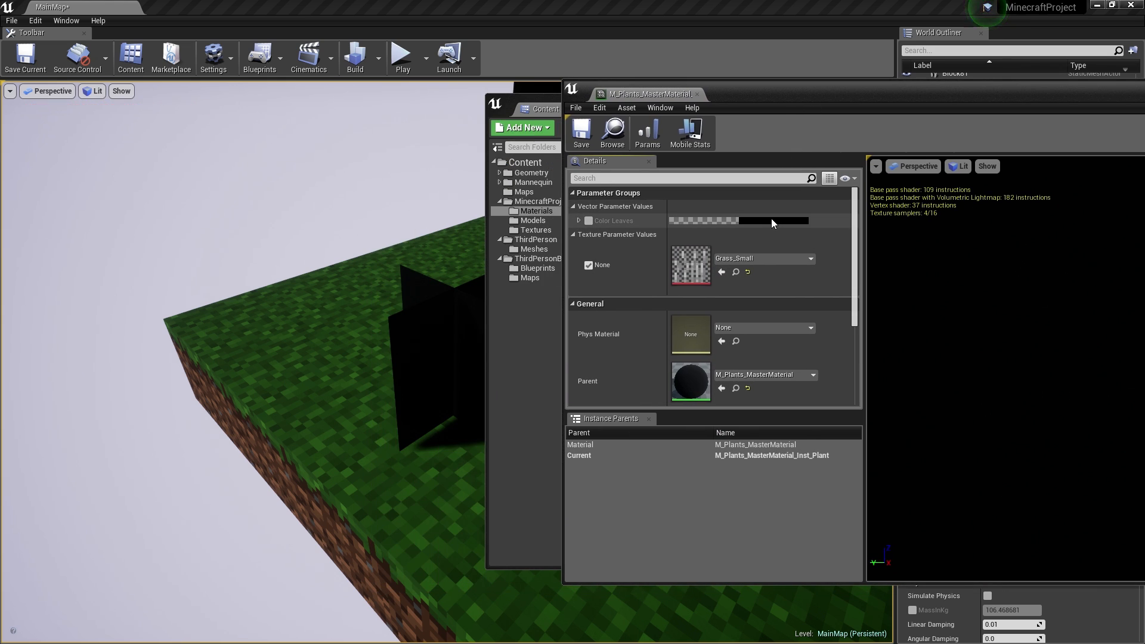
left_click(589, 221)
left_click(740, 220)
left_click(802, 352)
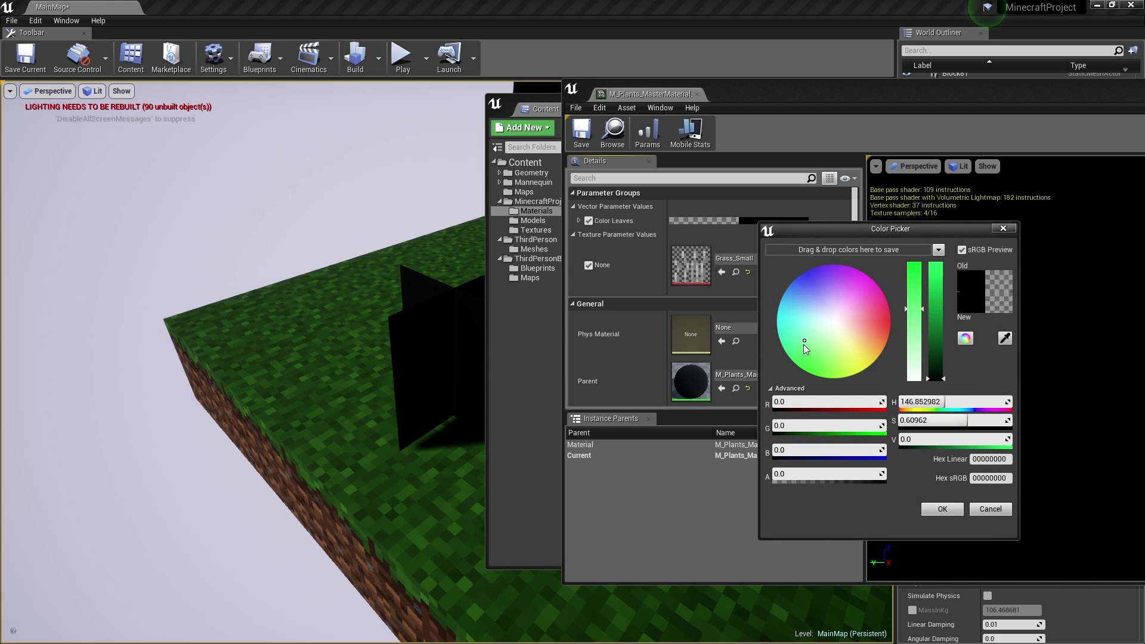
left_click(935, 285)
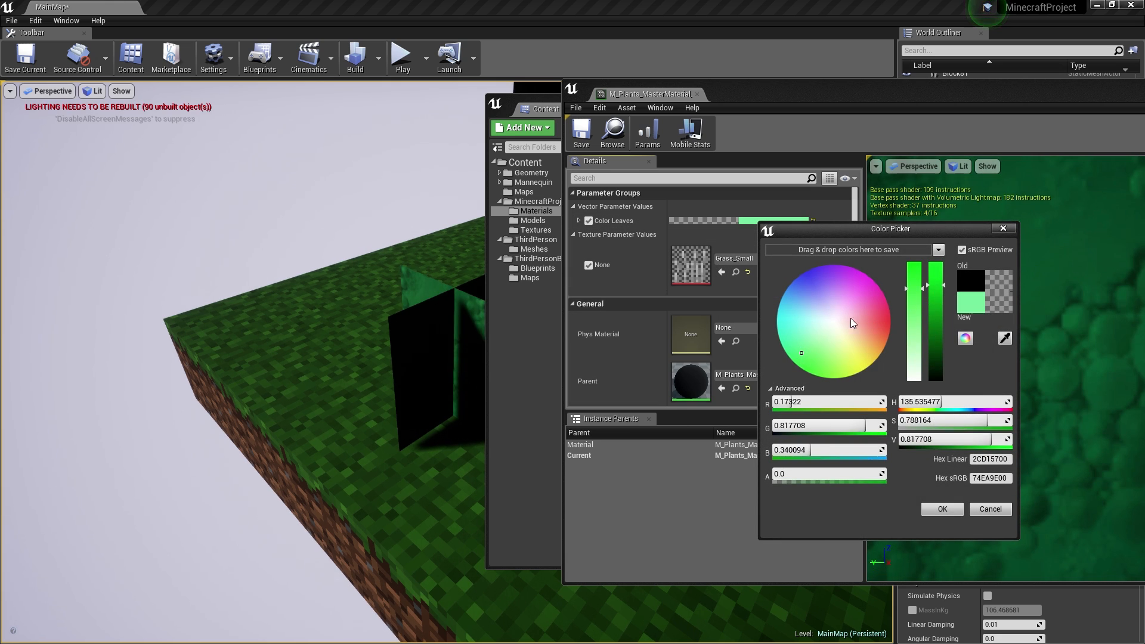
left_click(813, 356)
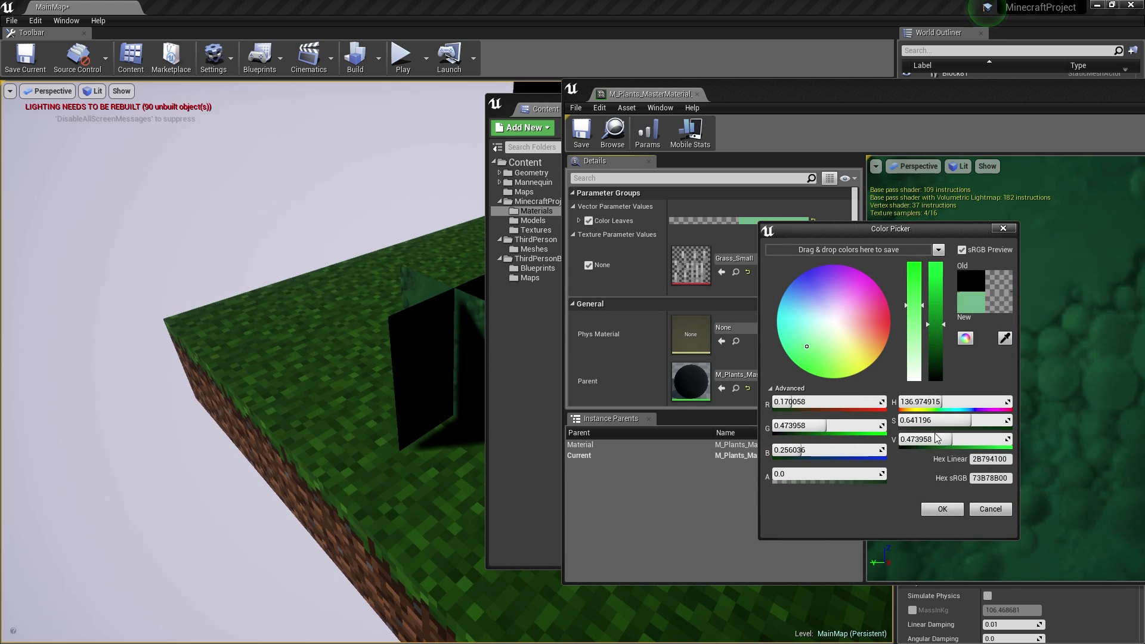
left_click(942, 509)
- Save and close the plant material instance, then save the map, materials and textures
left_click_drag(815, 92, 692, 81)
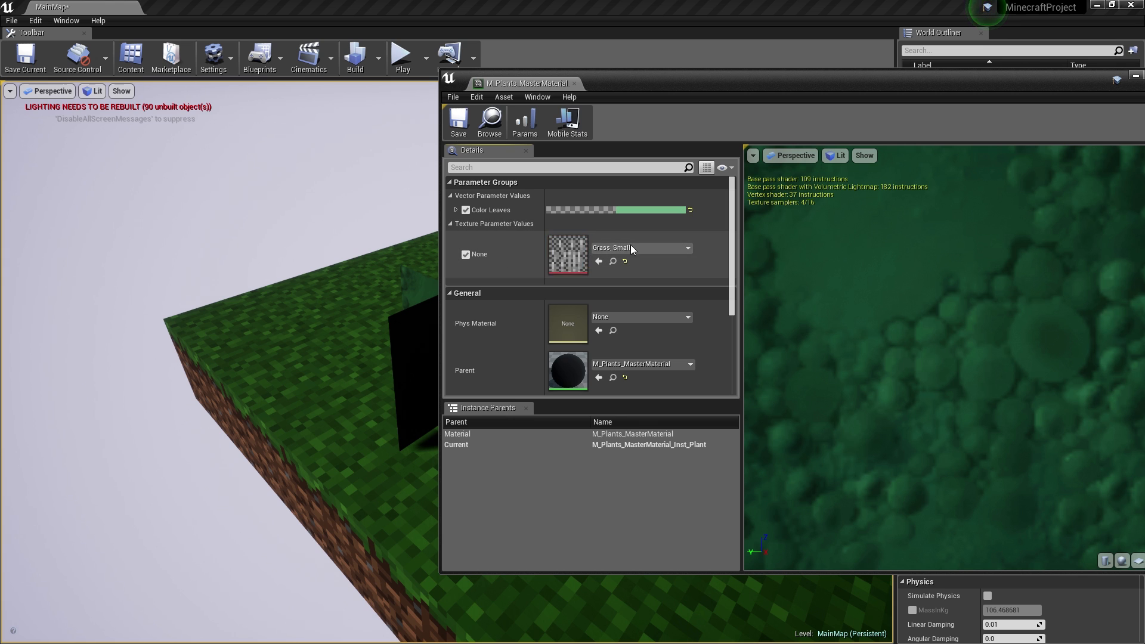
scroll(838, 295, "down", 6)
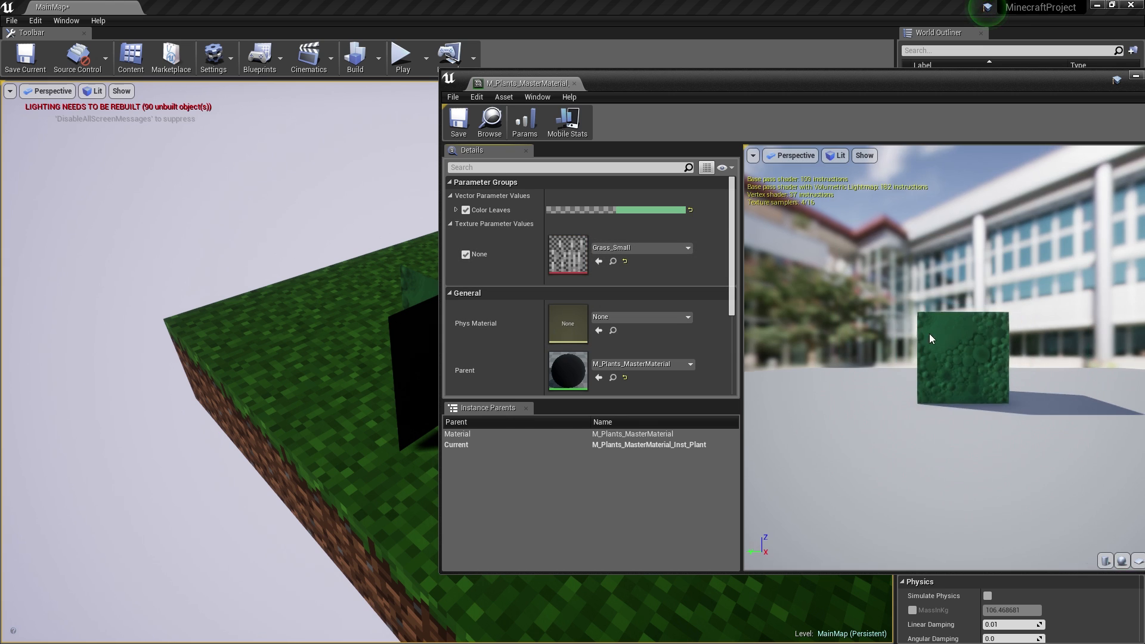
scroll(930, 335, "up", 6)
left_click_drag(945, 332, 990, 340)
scroll(946, 332, "down", 6)
left_click(459, 122)
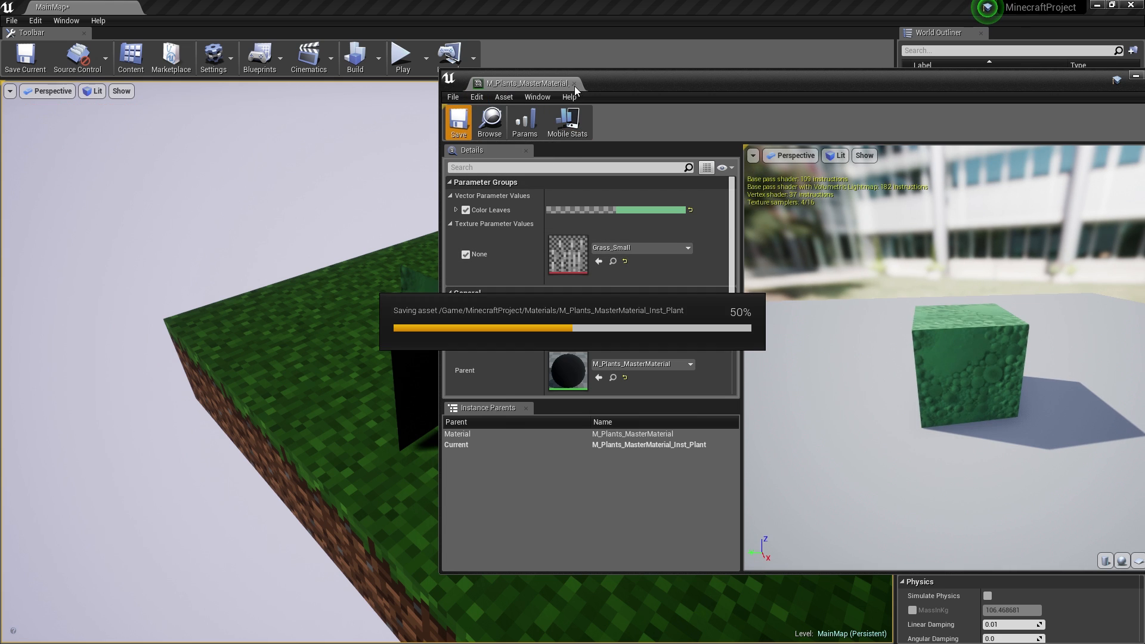
left_click(574, 83)
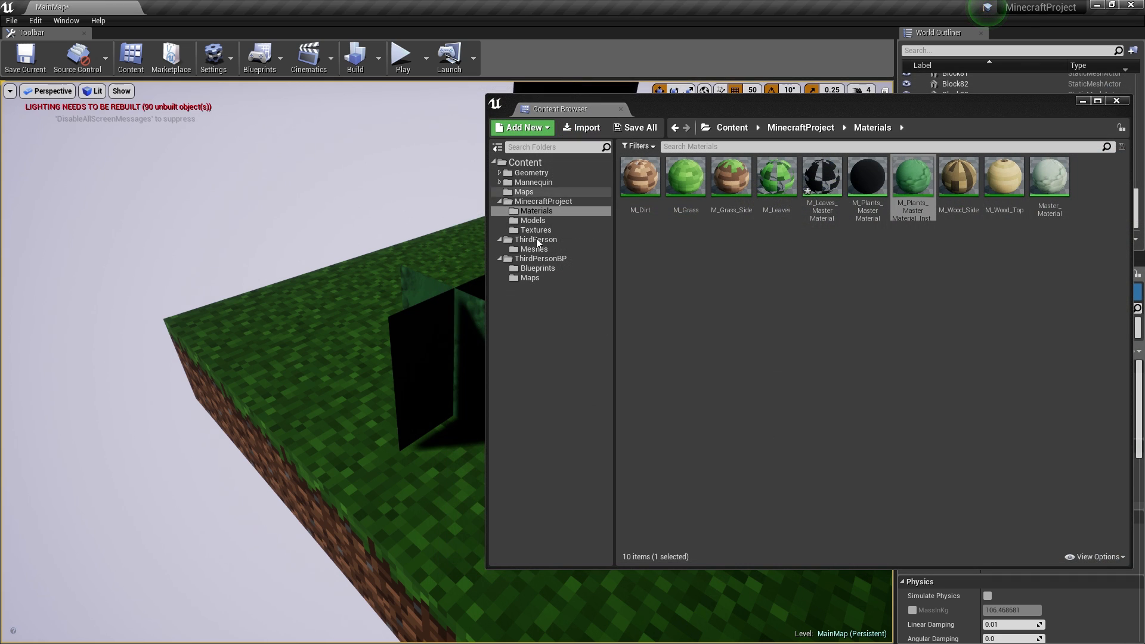
left_click(633, 127)
left_click(680, 438)
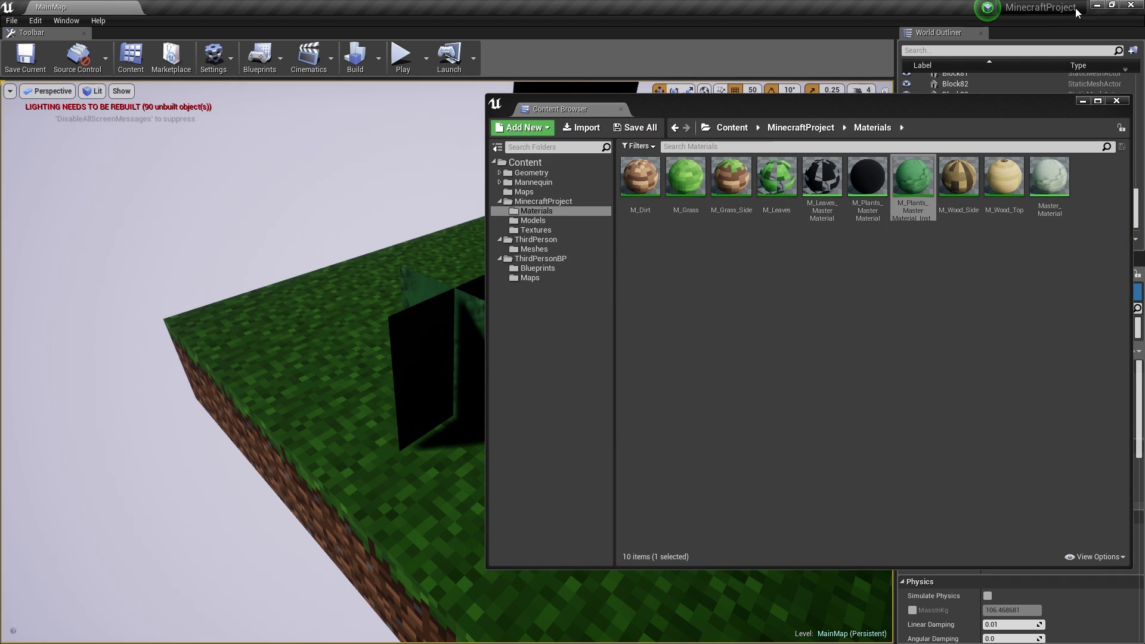
- Restart the editor with MinecraftProject and load the MainMap level
left_click(1129, 4)
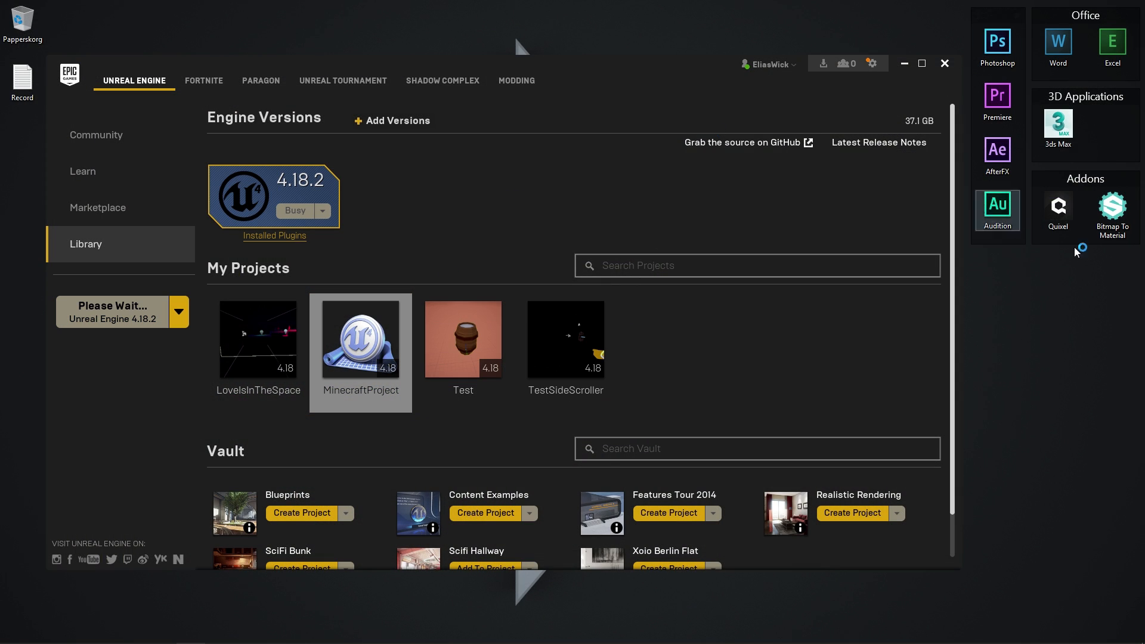
double_click(361, 340)
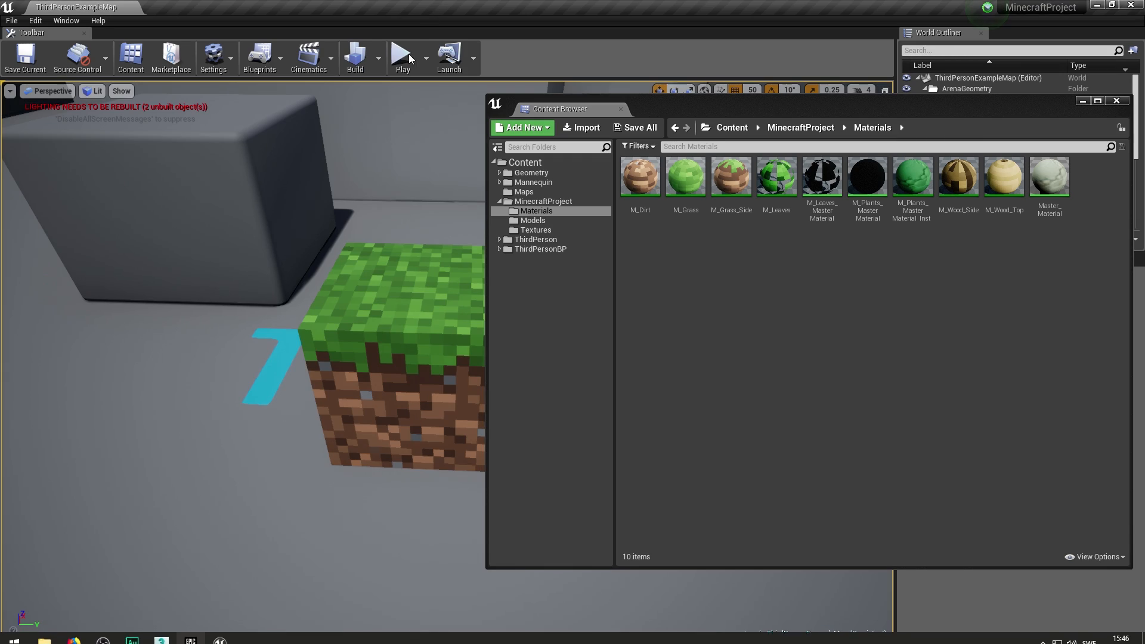
left_click(524, 191)
double_click(640, 178)
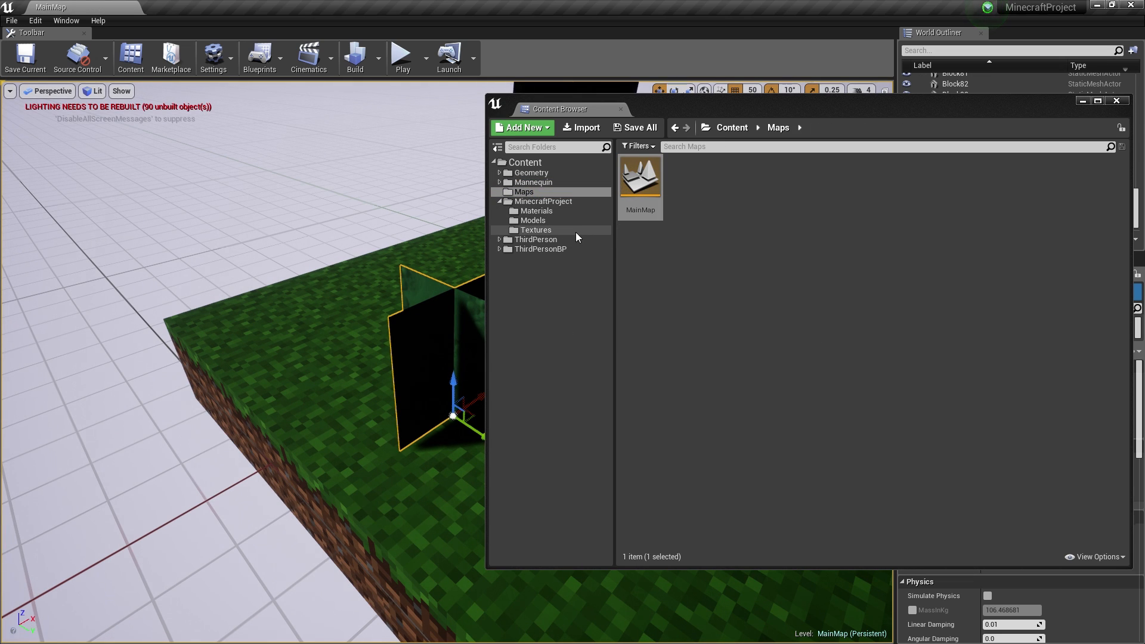
- Open M_Plants_MasterMaterial from the Materials folder and bring its texture nodes into view
left_click(535, 230)
left_click(537, 221)
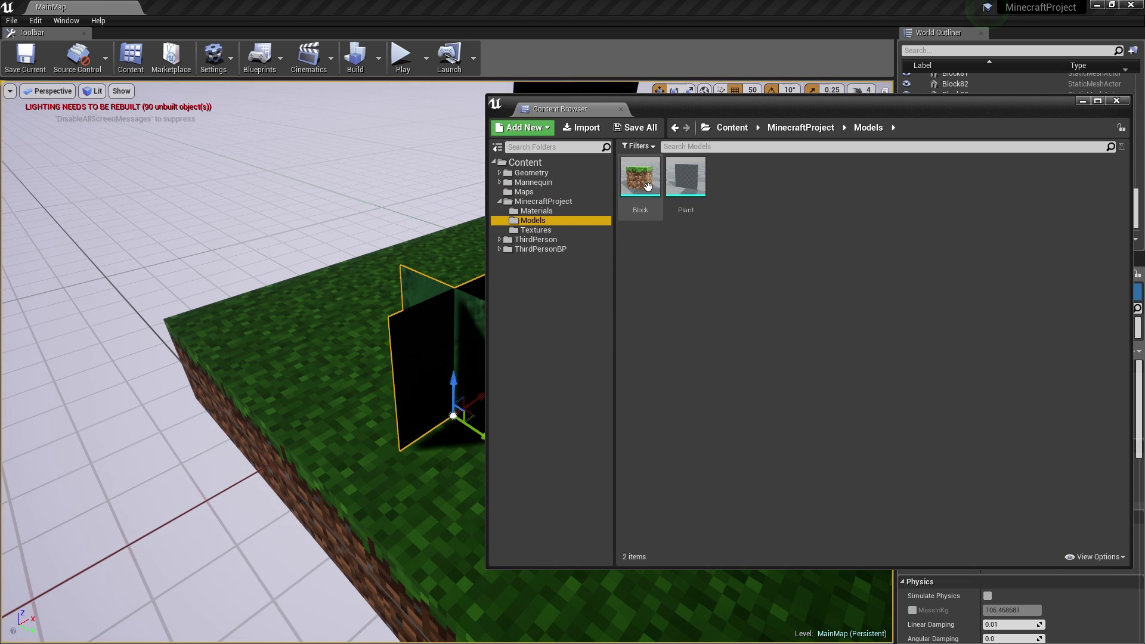
left_click(536, 211)
double_click(868, 177)
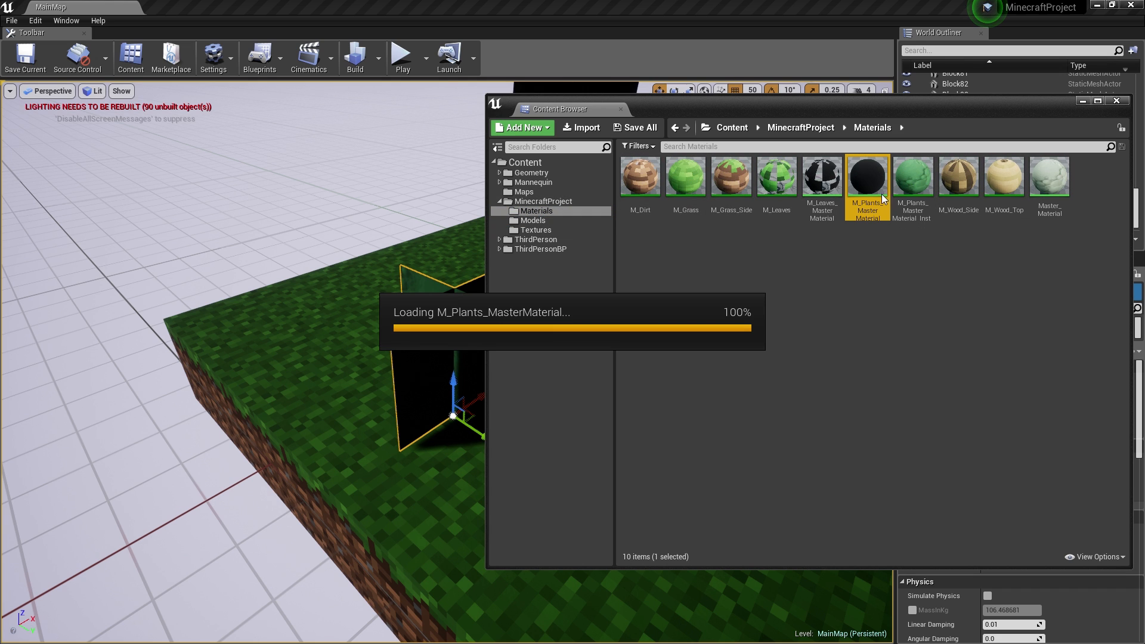
scroll(723, 309, "down", 2)
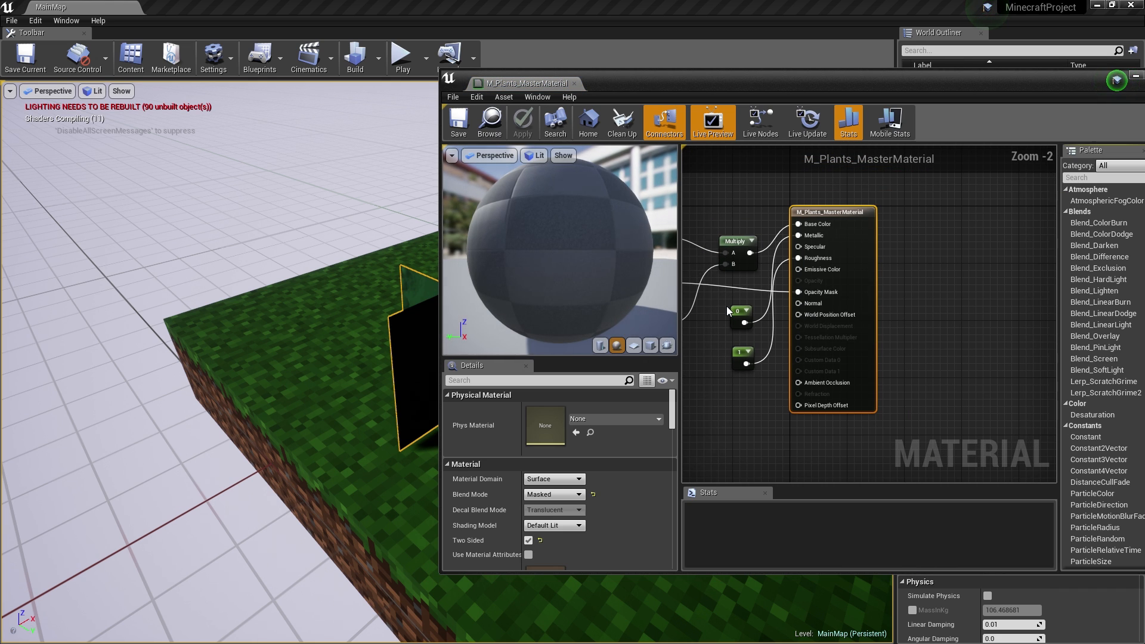
right_click_drag(722, 308, 860, 331)
- Name the texture parameter 'Texture' with Grass_Small as default, then apply, save and close
left_click(782, 266)
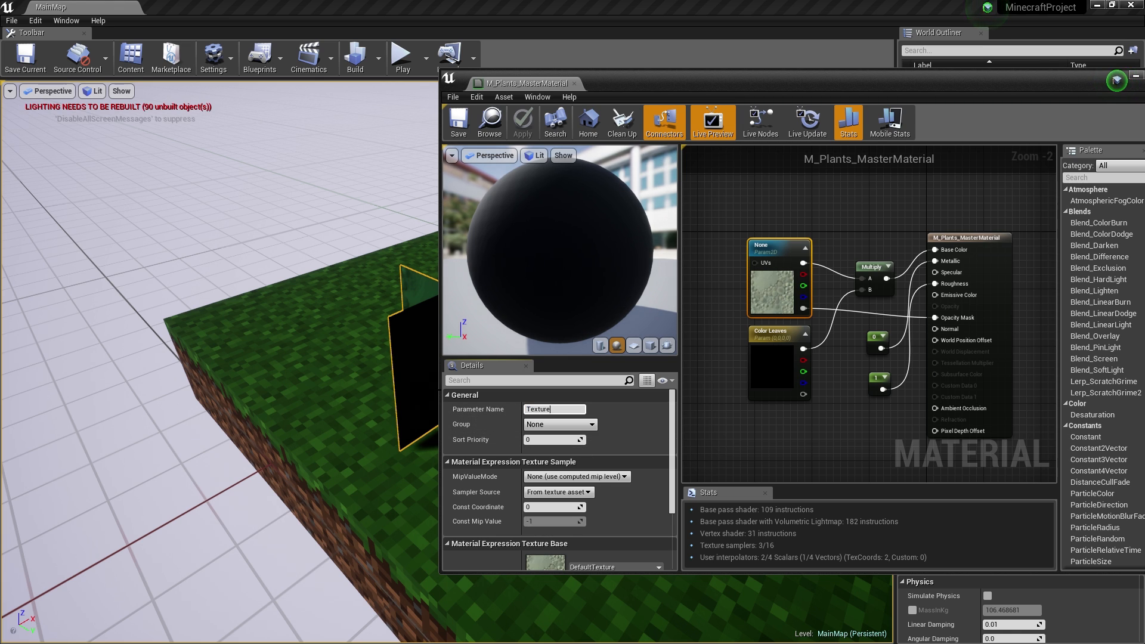
type("Texture")
key("Return")
scroll(638, 467, "down", 2)
left_click(614, 530)
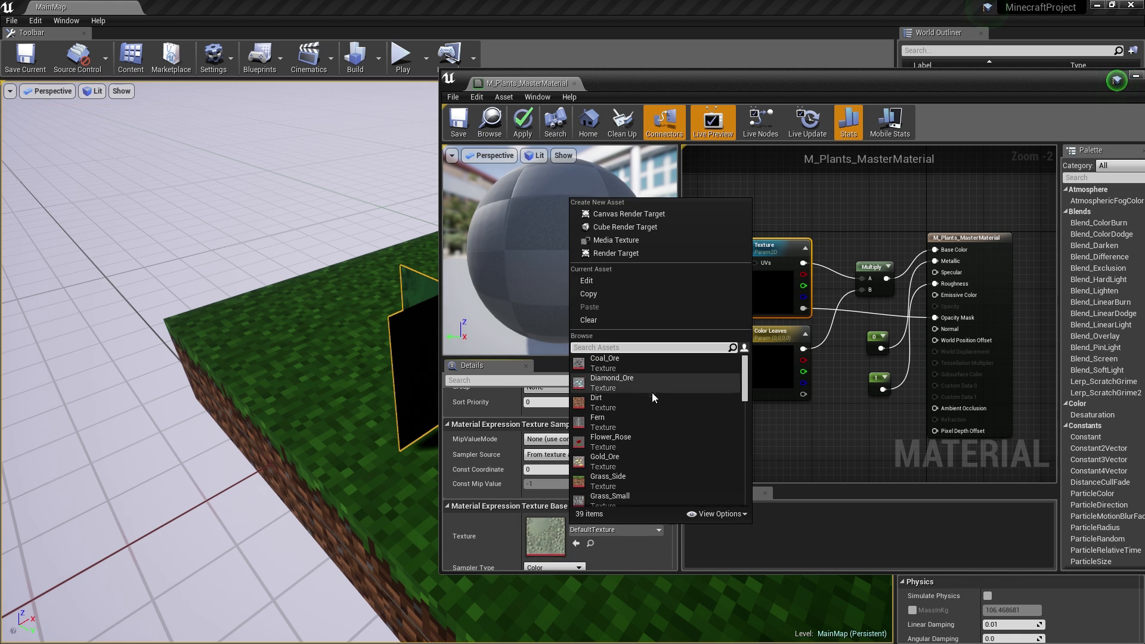
scroll(653, 392, "down", 2)
left_click(628, 441)
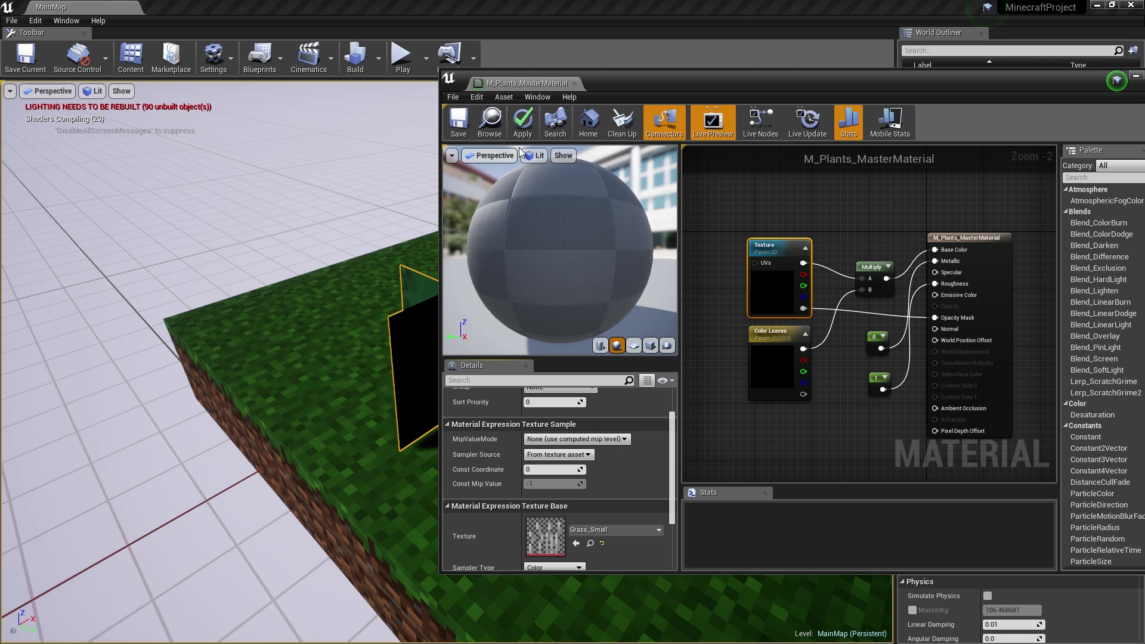
left_click(523, 122)
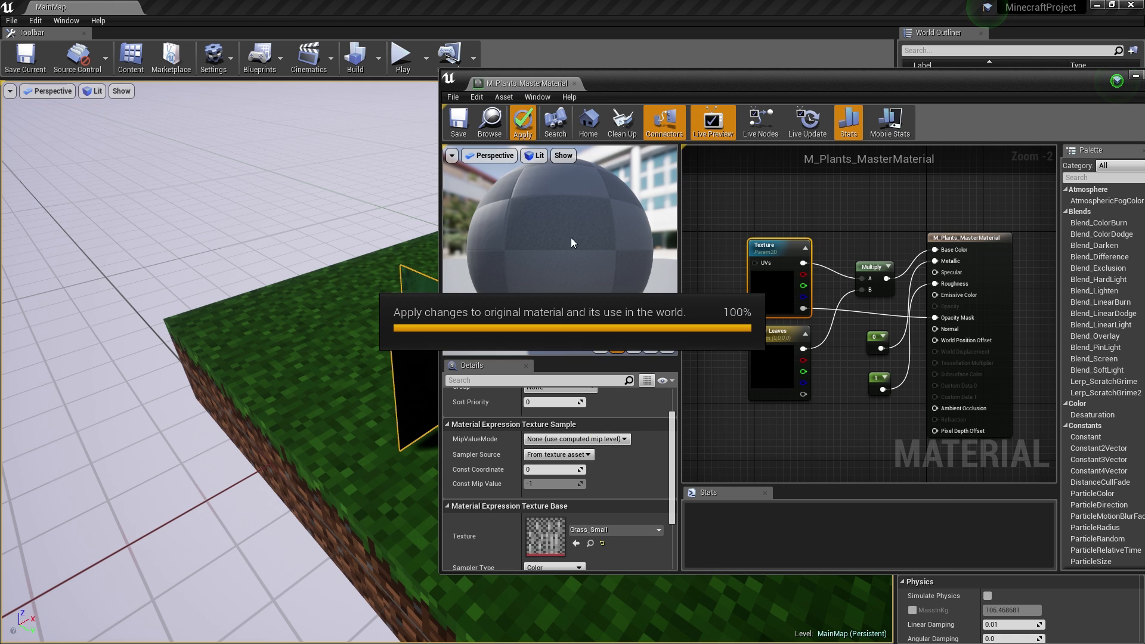
left_click(470, 124)
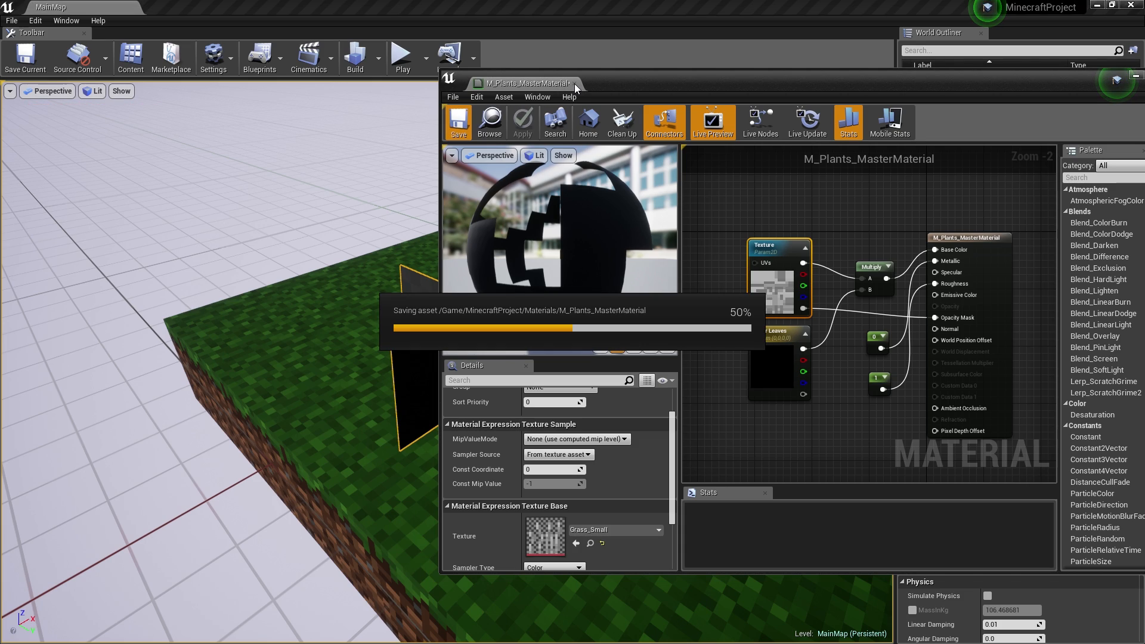
left_click(577, 84)
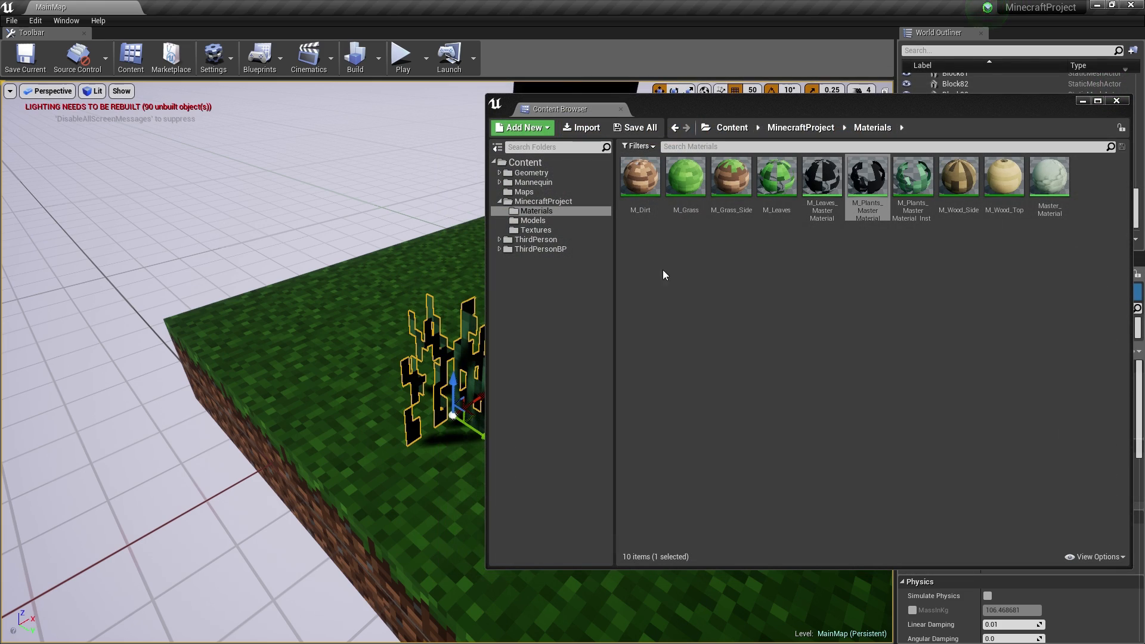
- Select the plant in the scene and open its M_Plants_MasterMaterial_Inst_Plant material instance
left_click(1117, 101)
left_click(618, 365)
key("w")
right_click_drag(617, 365, 865, 358)
key("a")
key("s")
right_click_drag(442, 381, 485, 398)
key("w")
key("s")
left_click(397, 460)
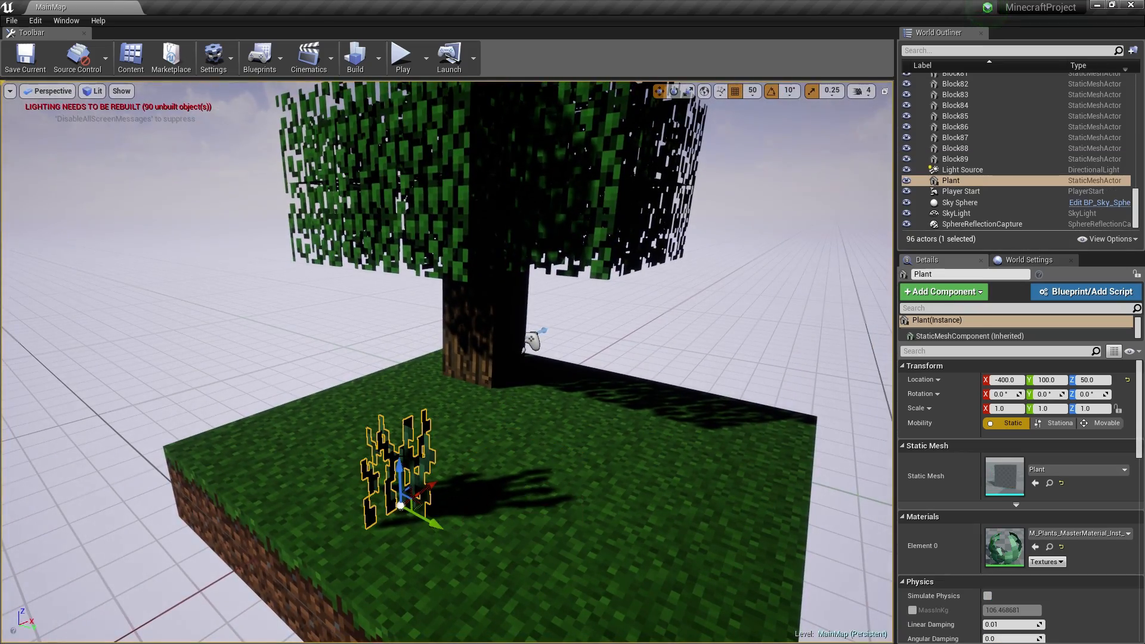
double_click(1008, 546)
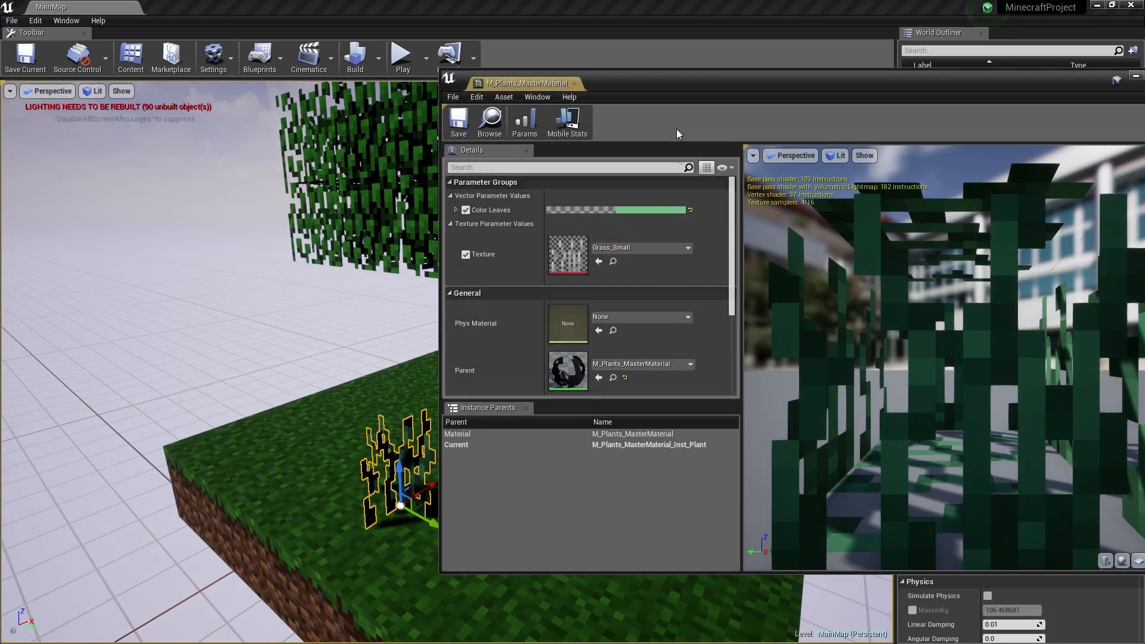
- Set Color Leaves to a brighter yellow-green with Value about 0.677 and accept it
left_click(641, 212)
left_click(690, 349)
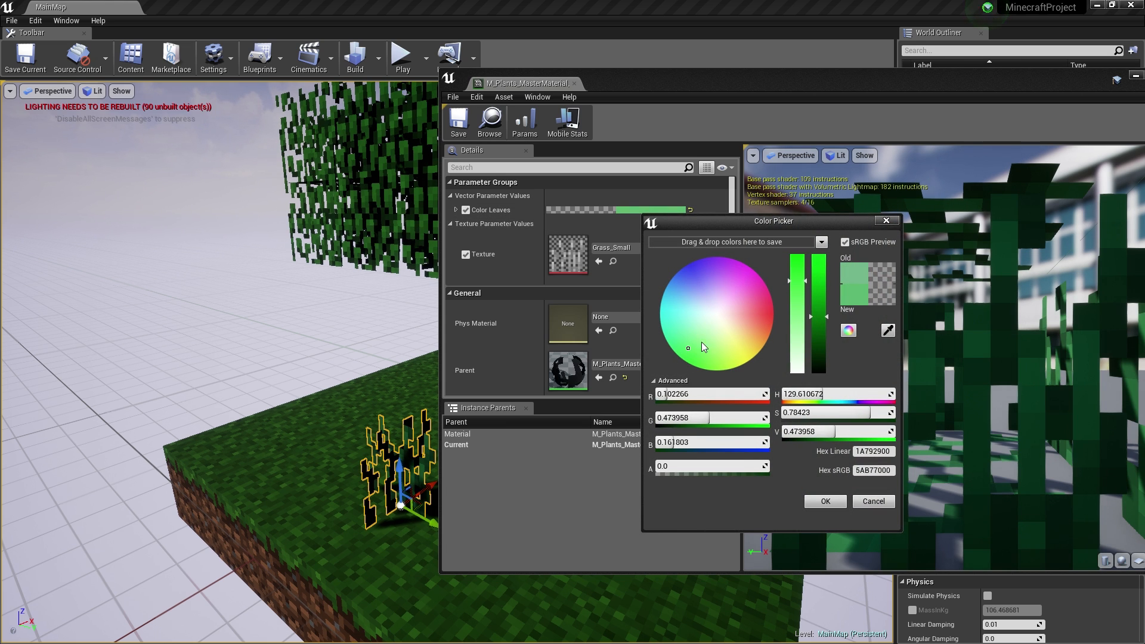
left_click_drag(826, 294, 826, 284)
left_click_drag(819, 222, 710, 209)
left_click_drag(710, 298, 691, 278)
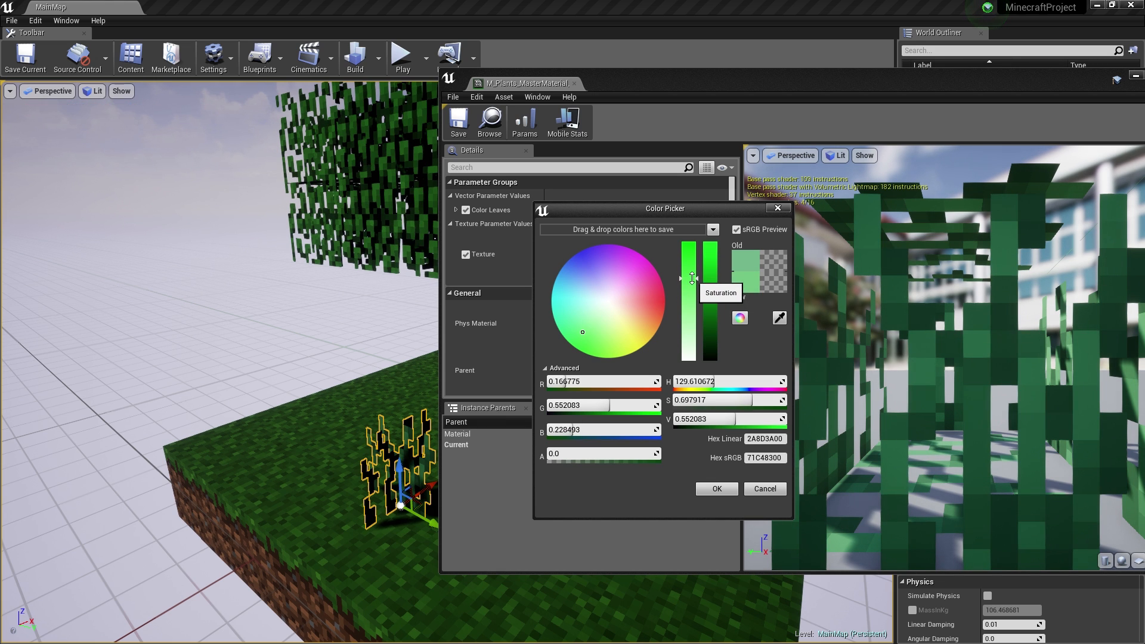
mouse_move(582, 332)
left_mouse_down()
mouse_move(579, 345)
mouse_move(594, 352)
left_mouse_up()
left_click_drag(711, 295, 711, 280)
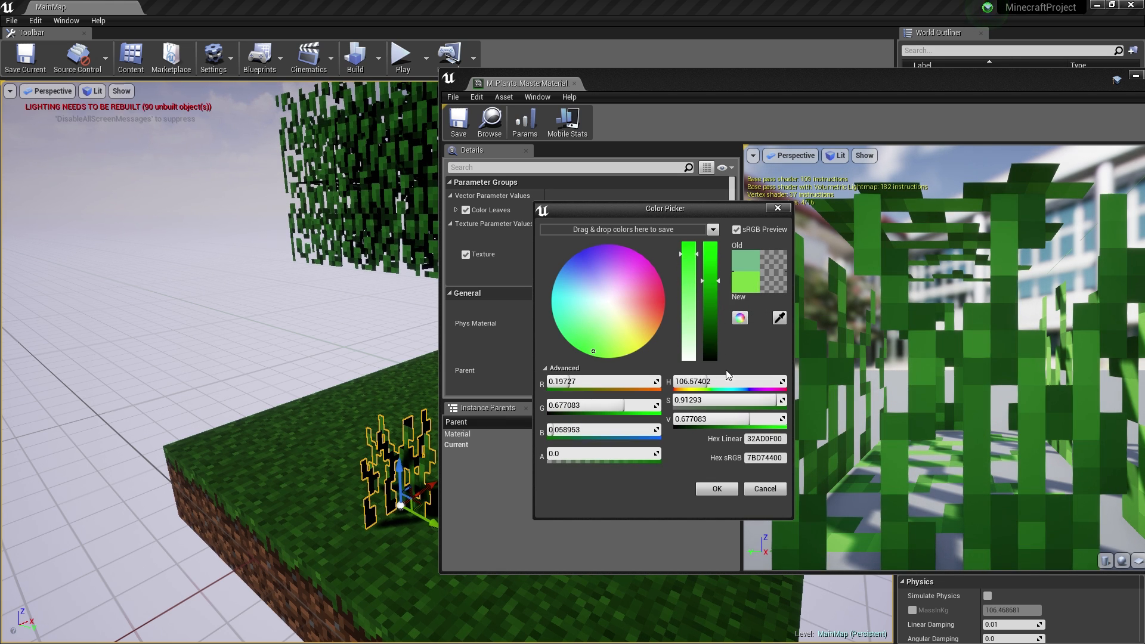
left_click(717, 488)
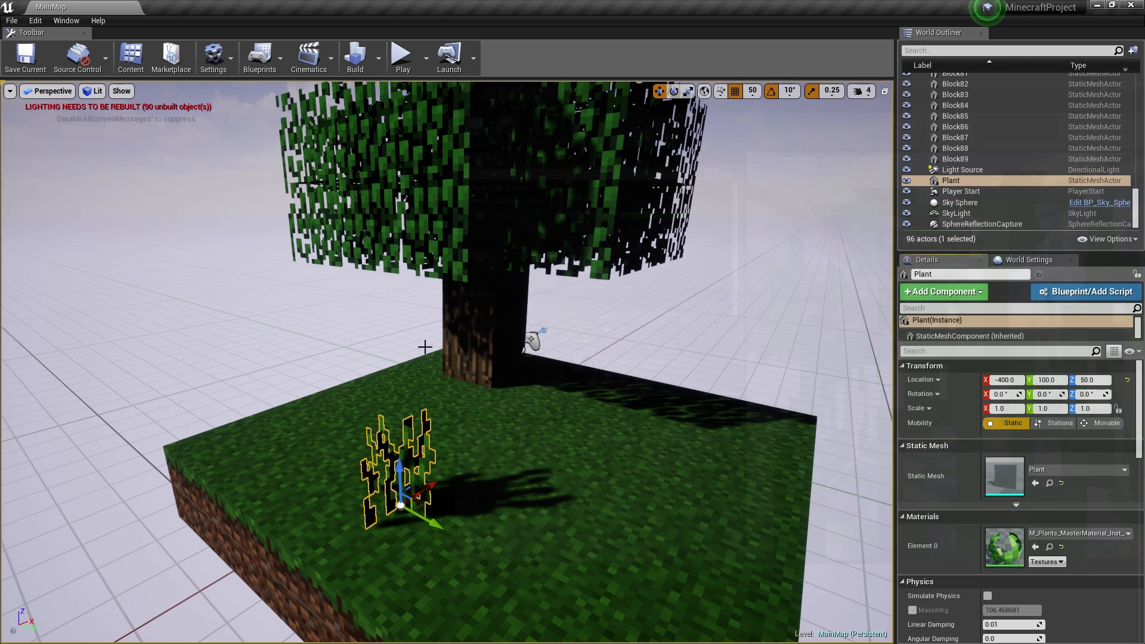
- Close the plant material instance editor and delete the Plant actor from the level
left_click(574, 84)
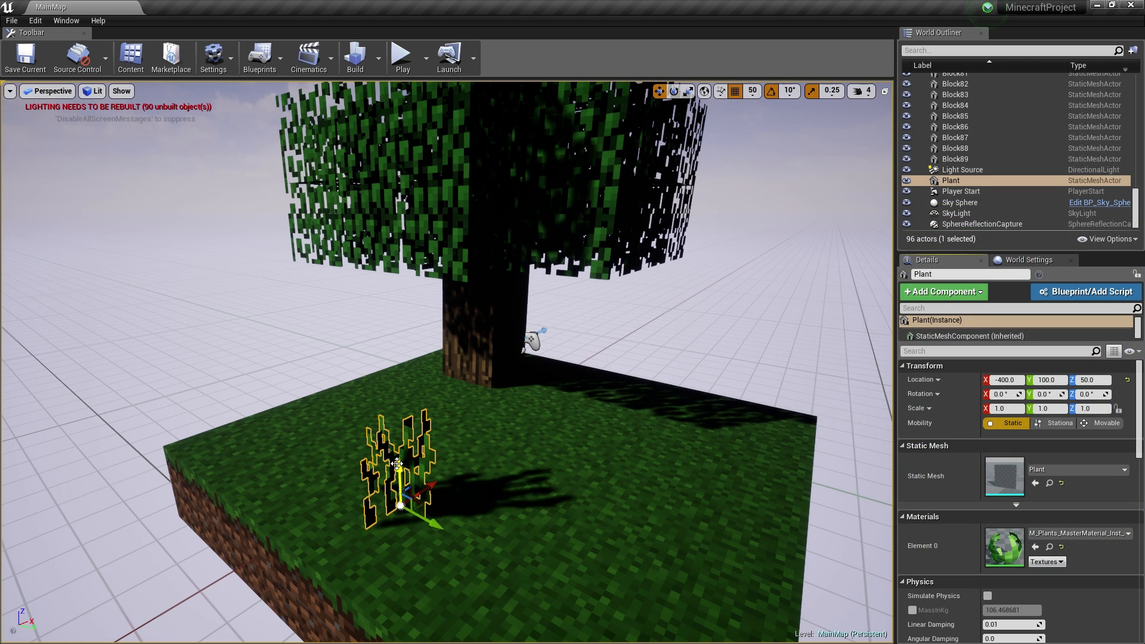
key("Delete")
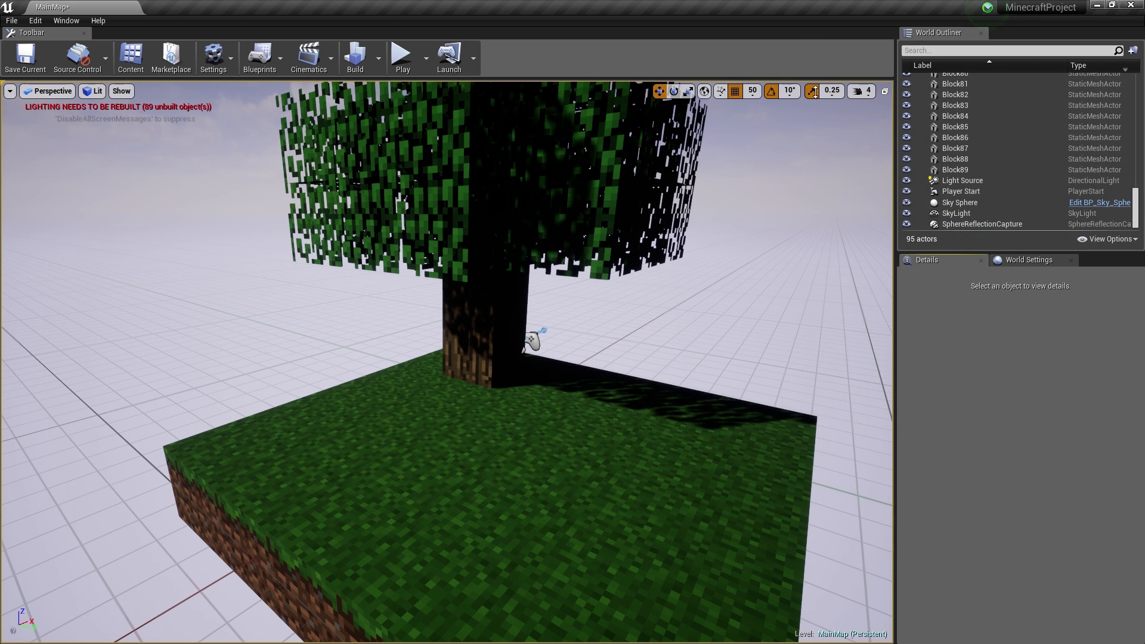
key("super")
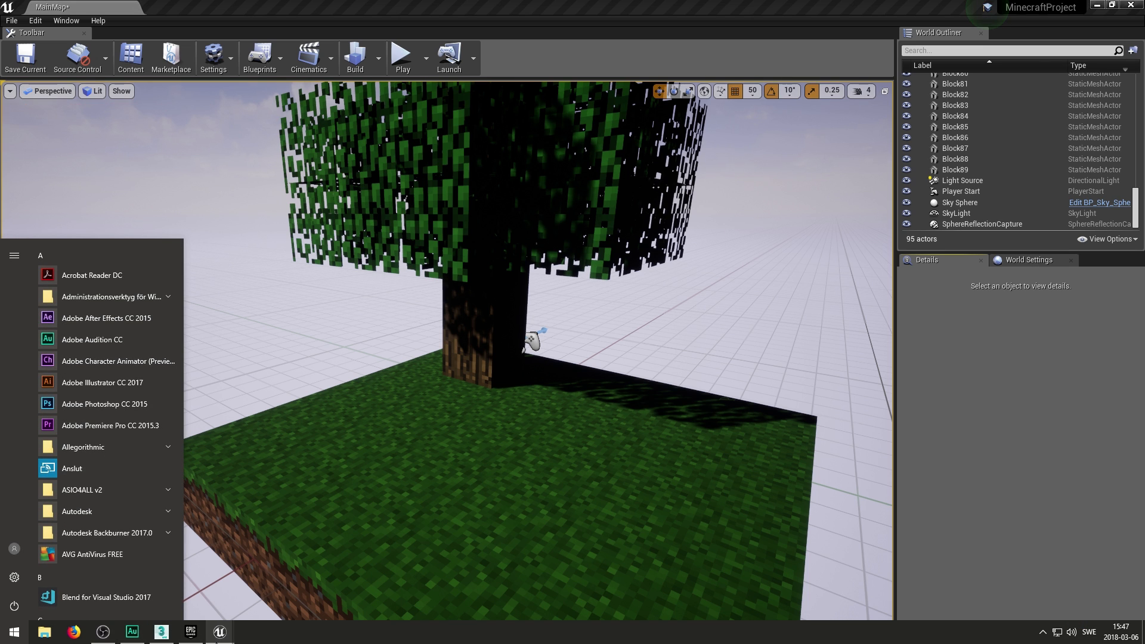
mouse_move(238, 632)
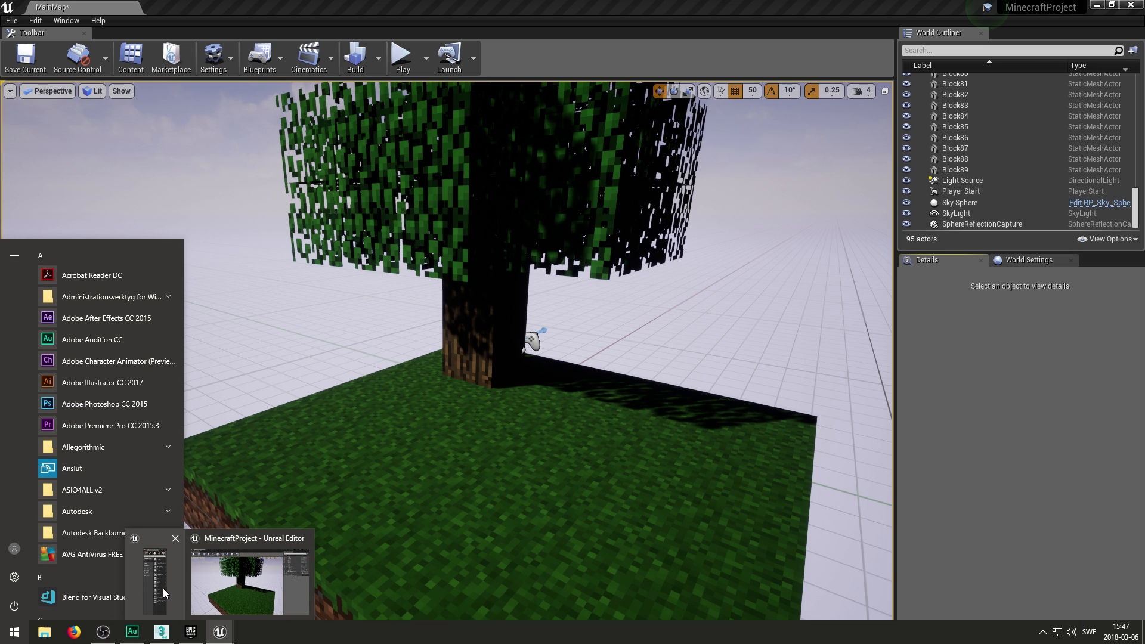
mouse_move(161, 588)
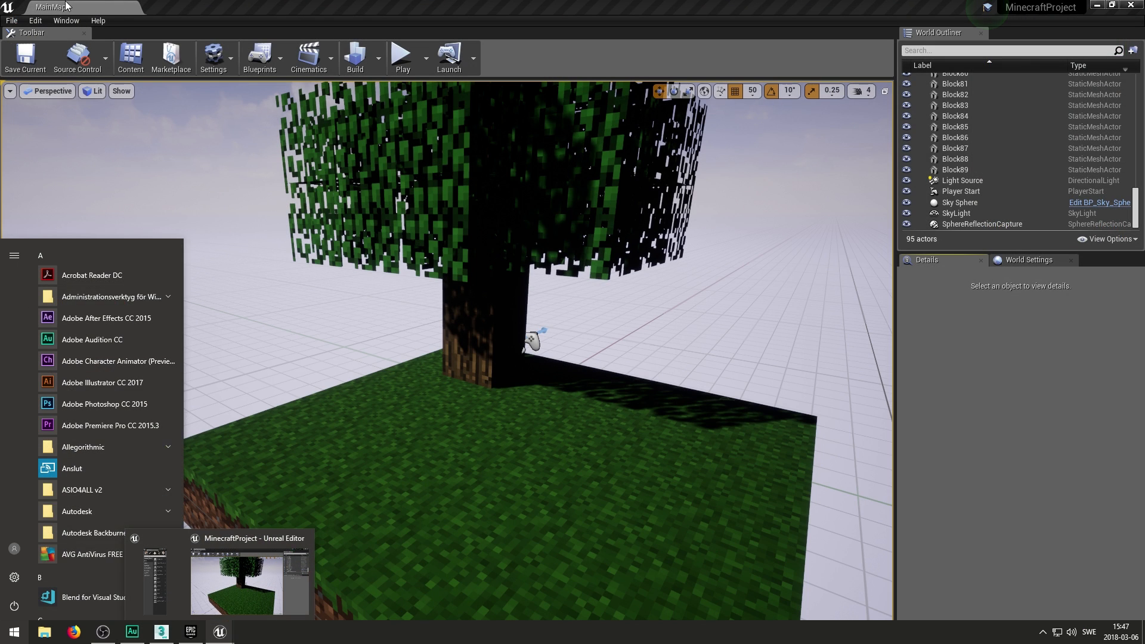
- Open Content Browser 1 as a floating window, move it left, and open the Models folder
left_click(62, 19)
left_click(66, 20)
mouse_move(213, 214)
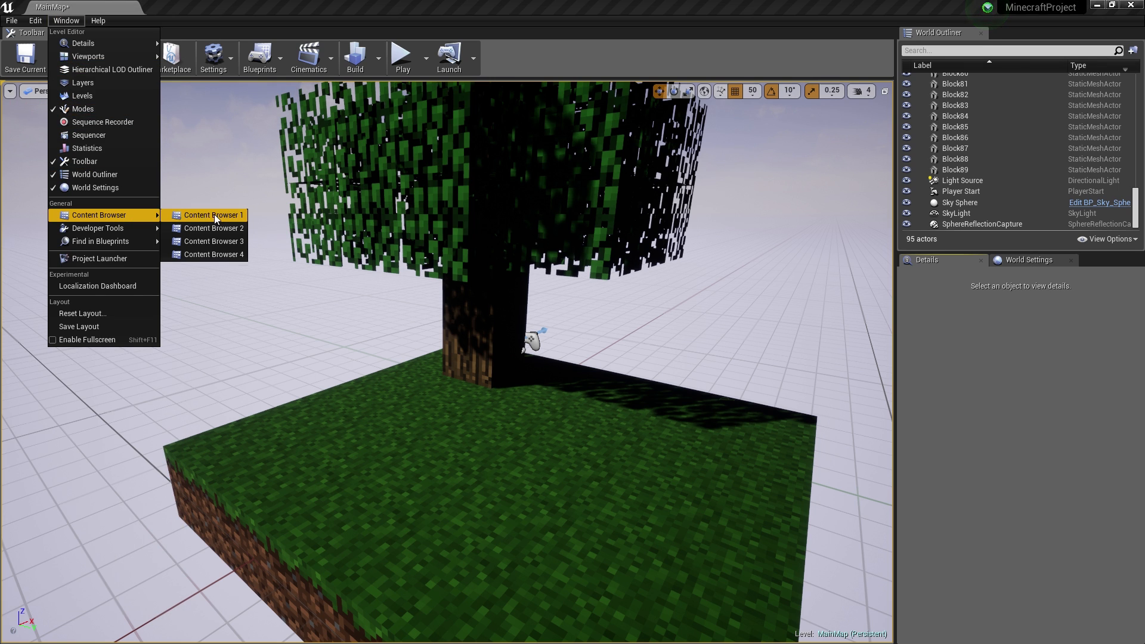
left_click(331, 215)
left_click_drag(751, 108, 603, 111)
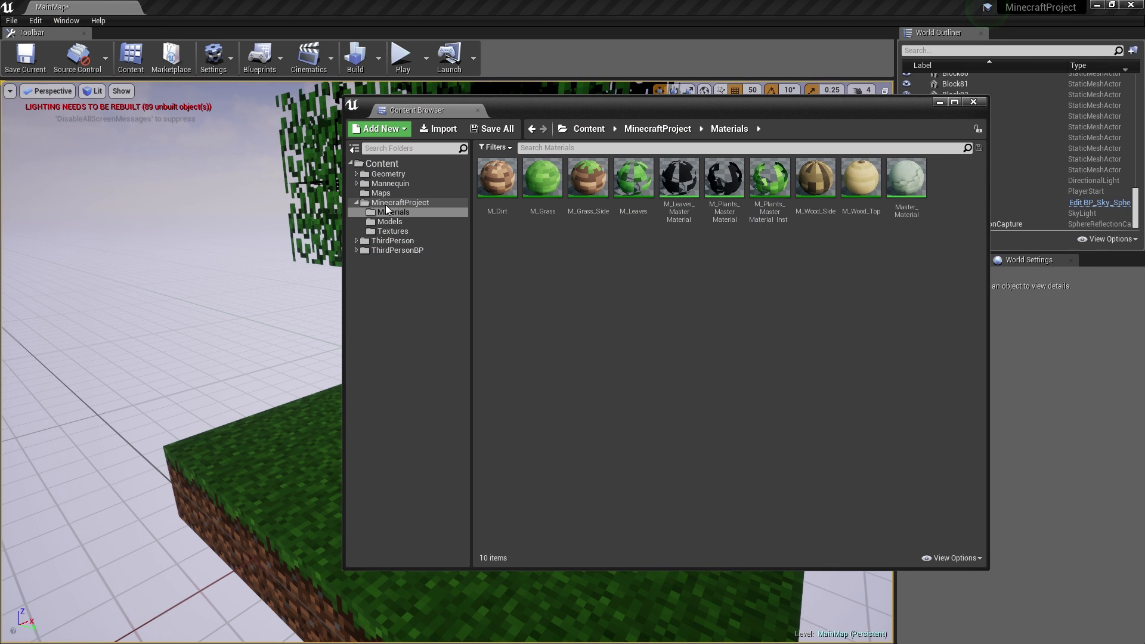
left_click(390, 221)
- Reimport the Plant mesh, then duplicate it three times into Plant1, Plant2 and Plant3
left_click(542, 179)
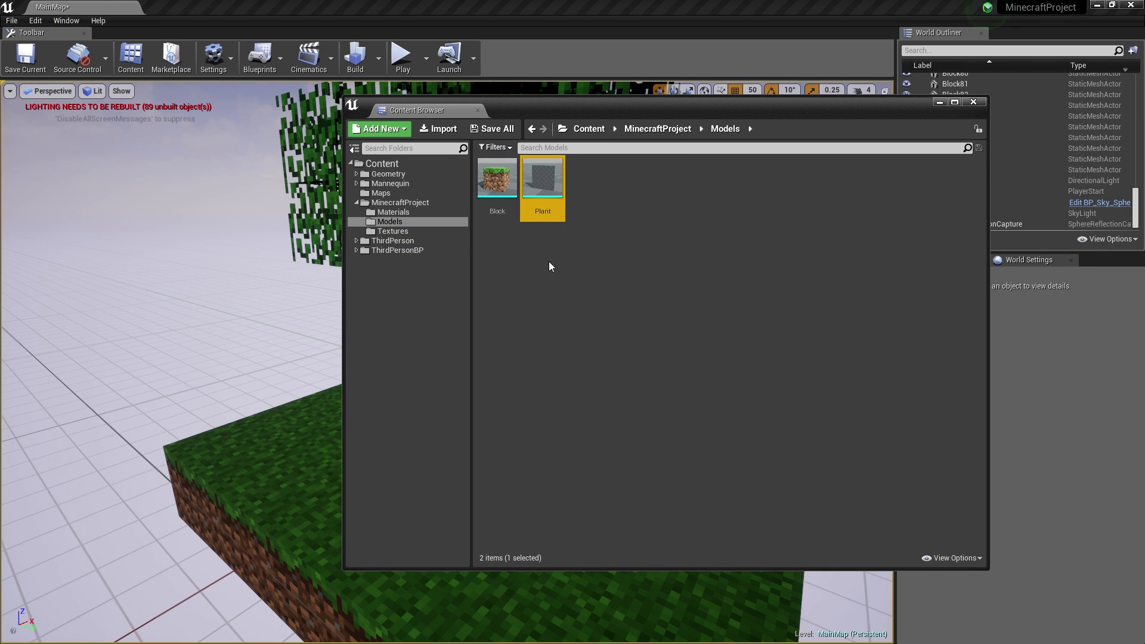
right_click(524, 167)
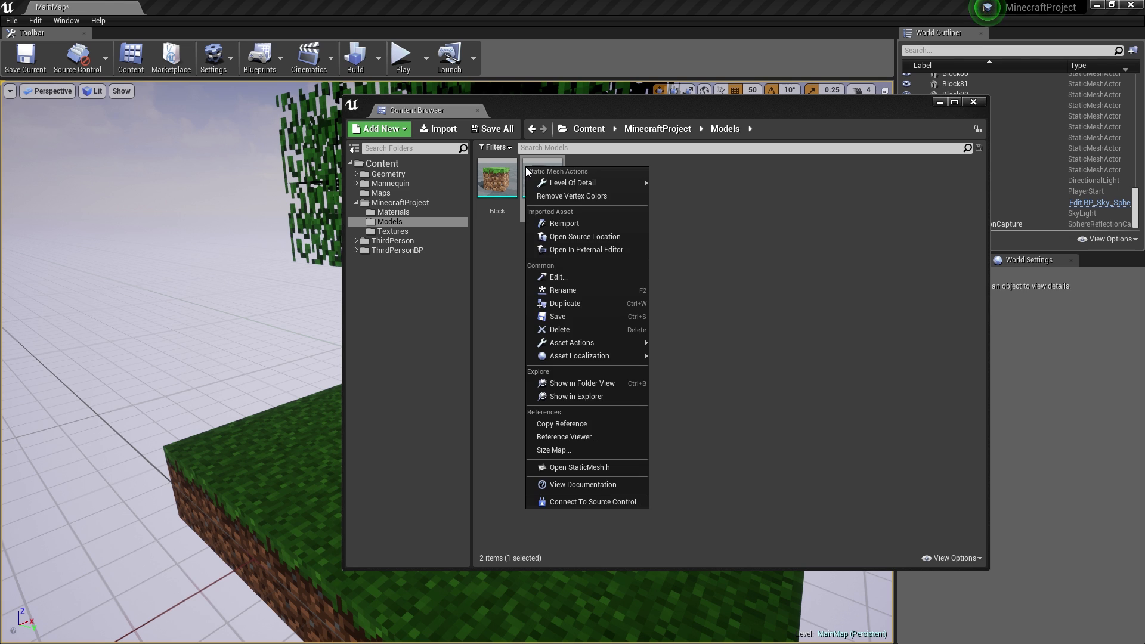
left_click(577, 223)
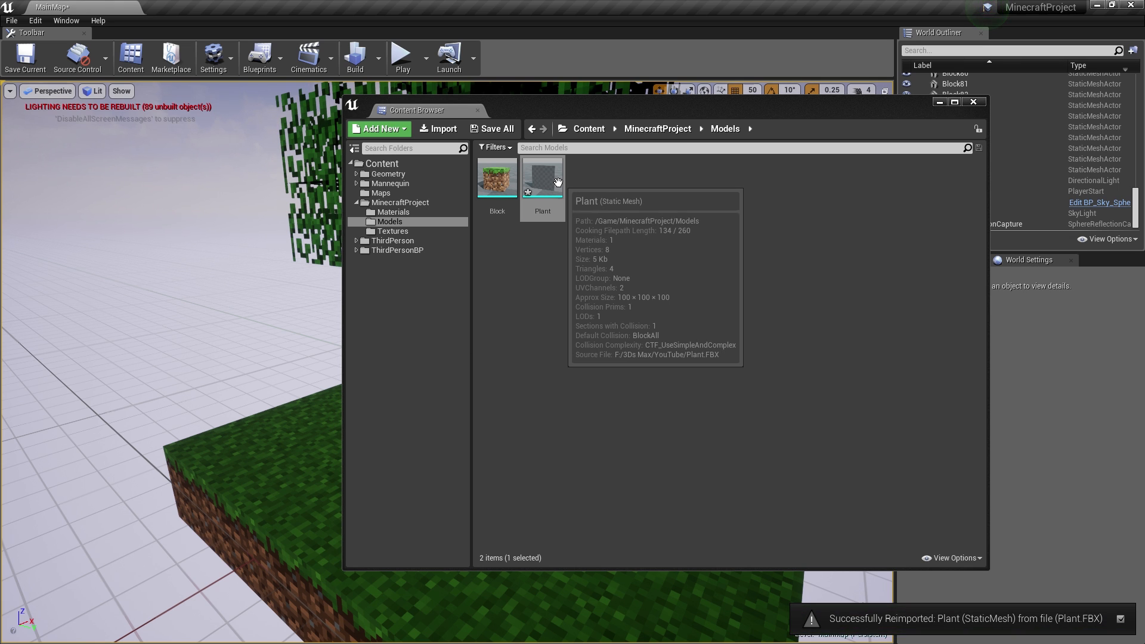
right_click(559, 183)
left_click(607, 318)
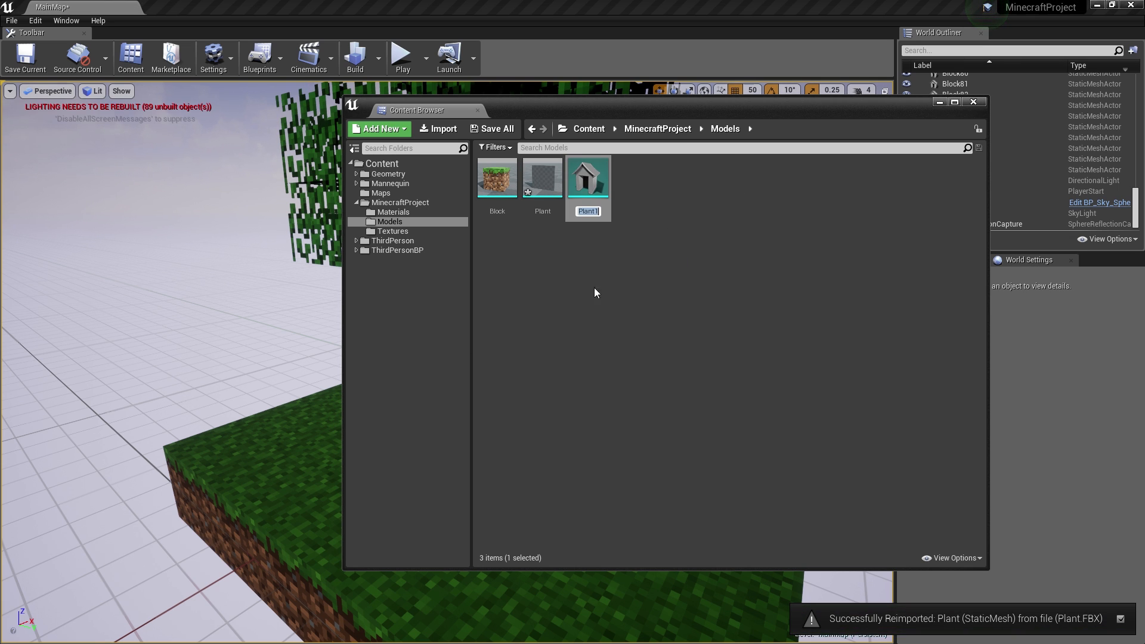
right_click(596, 185)
left_click(642, 323)
right_click(603, 191)
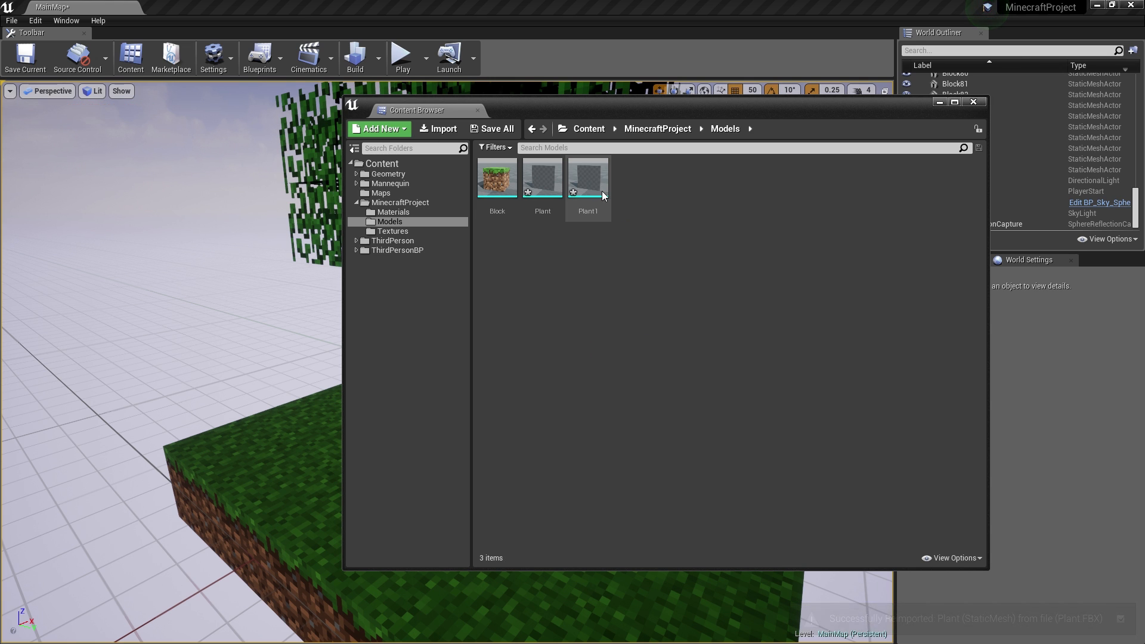
left_click(660, 327)
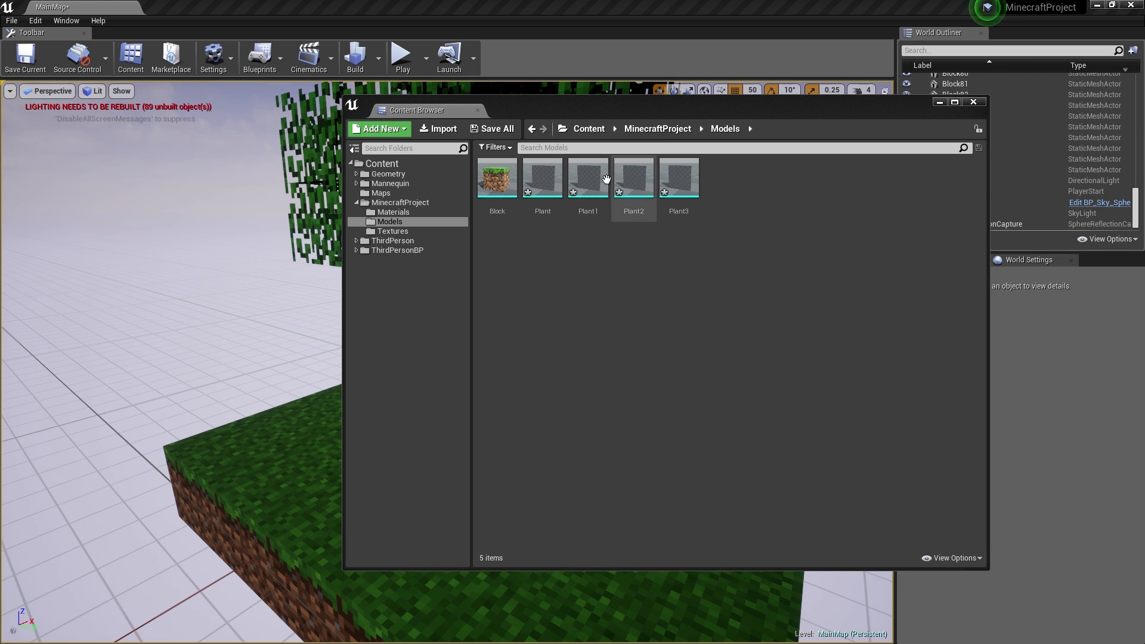
- Open Plant1, Plant2 and Plant3 in the mesh editor, then move the editor aside
double_click(605, 184)
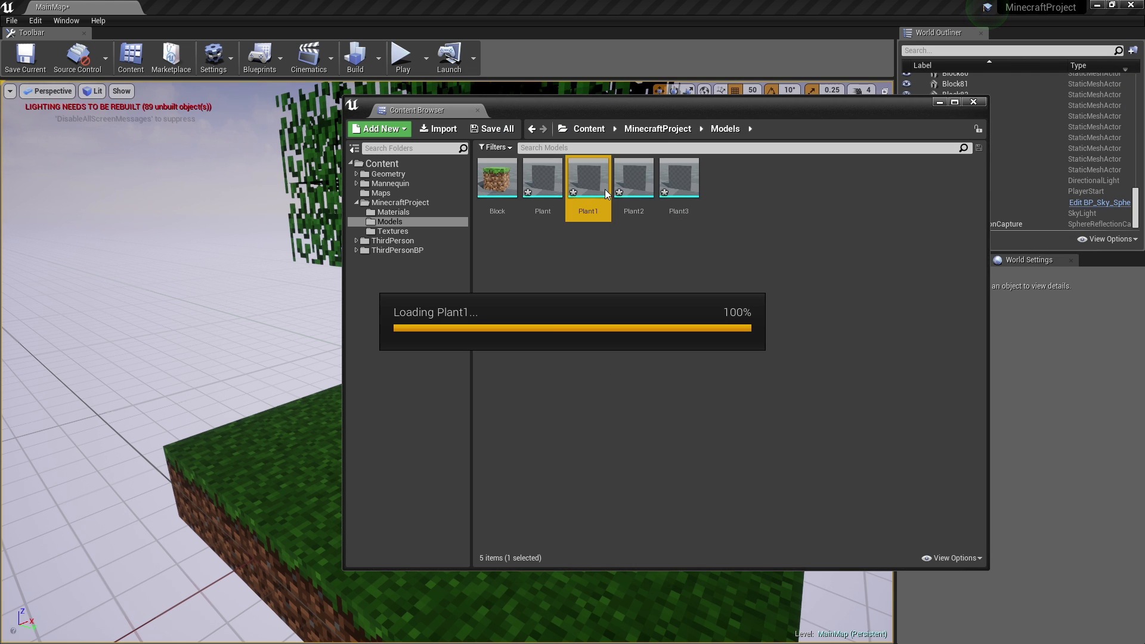
double_click(647, 188)
double_click(690, 182)
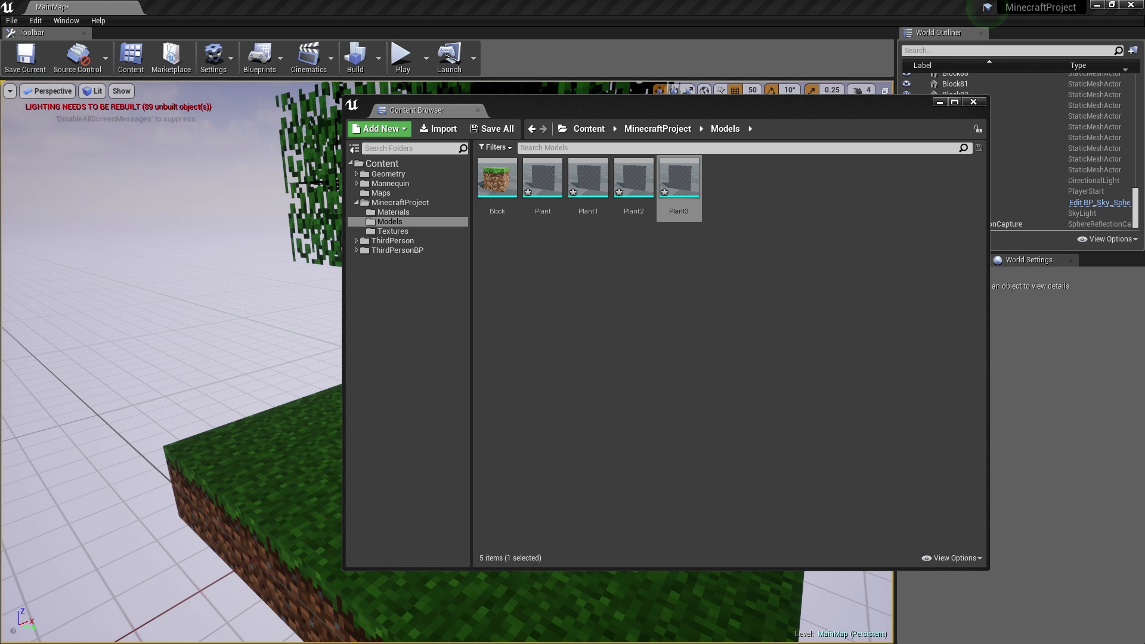
left_click_drag(717, 102, 725, 93)
right_click_drag(520, 289, 484, 328)
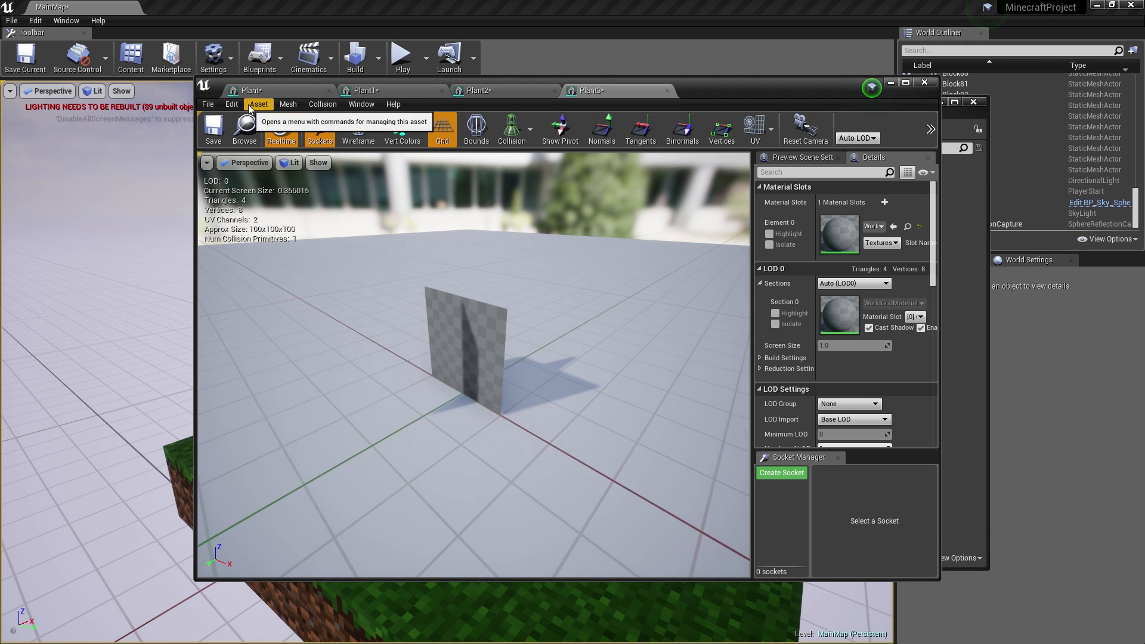
left_click_drag(389, 81, 0, 89)
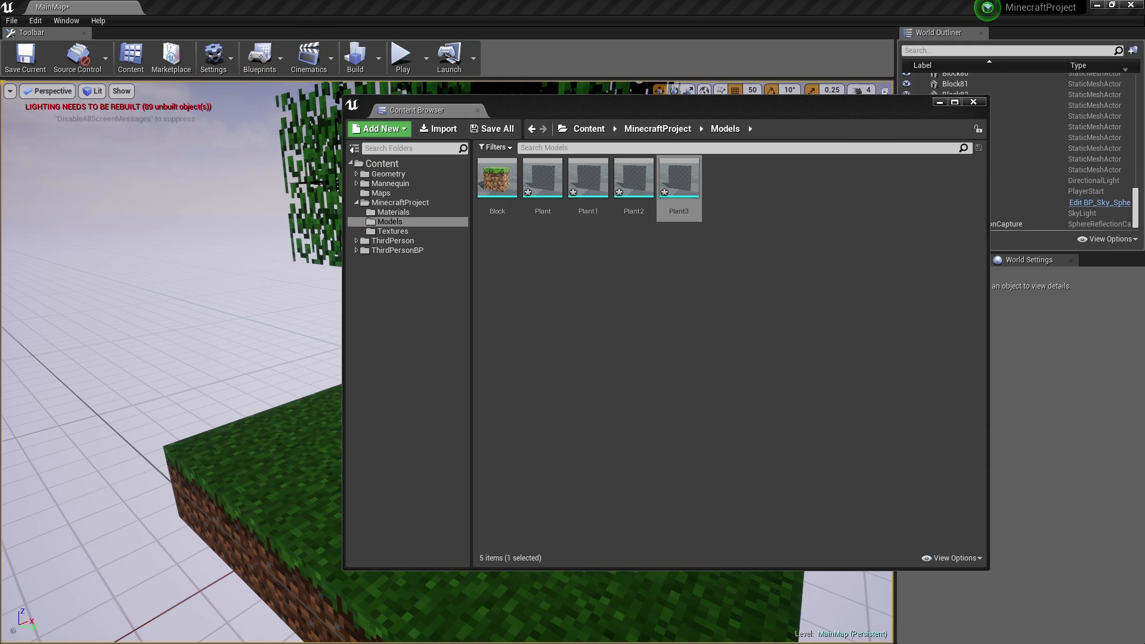
- In the Materials folder, create a first material instance of M_Plants_MasterMaterial
left_click(391, 212)
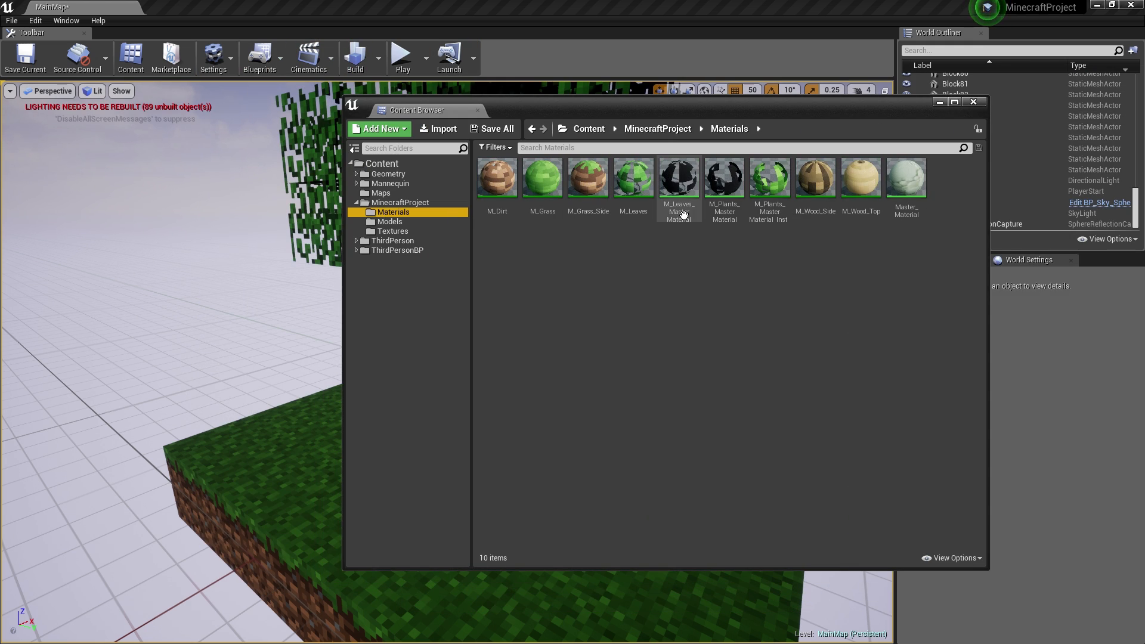
right_click(665, 246)
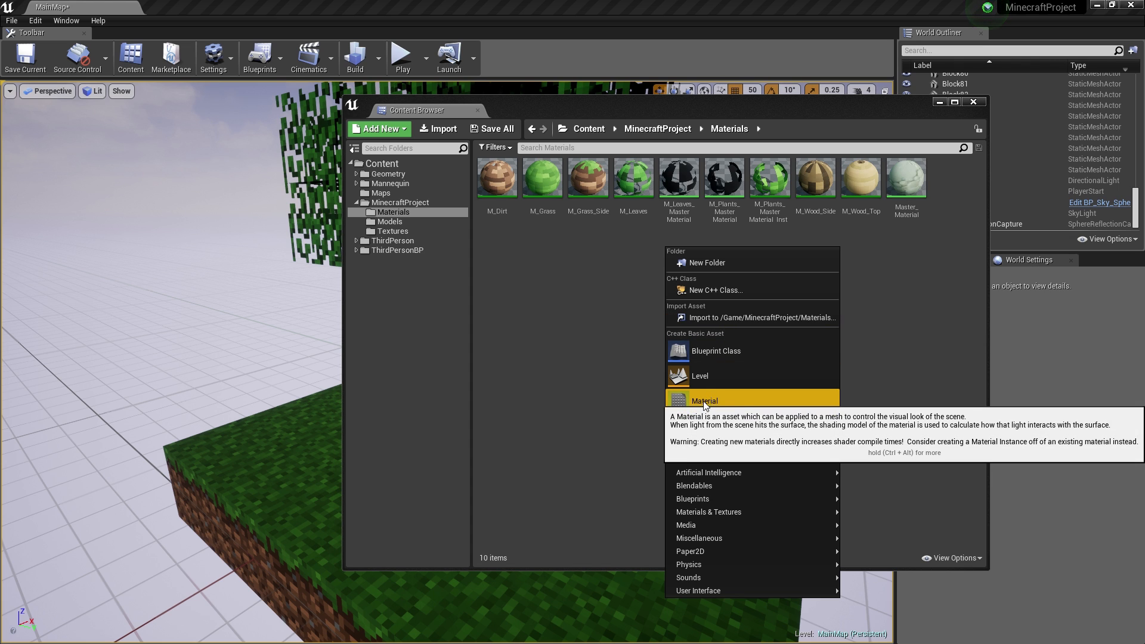
left_click(725, 186)
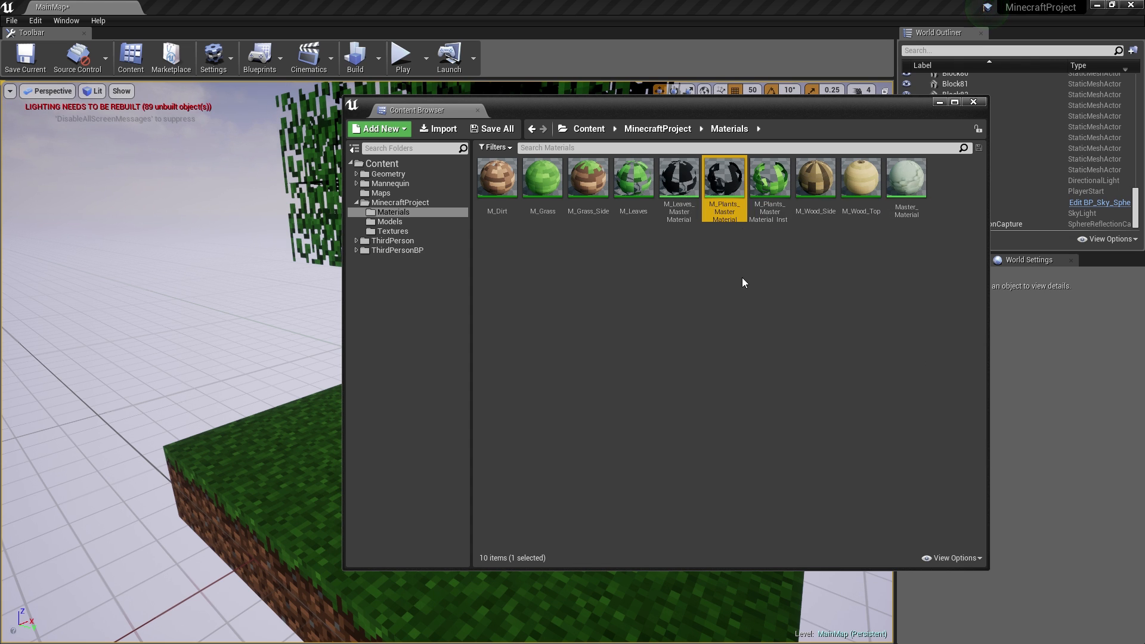
left_click(767, 213)
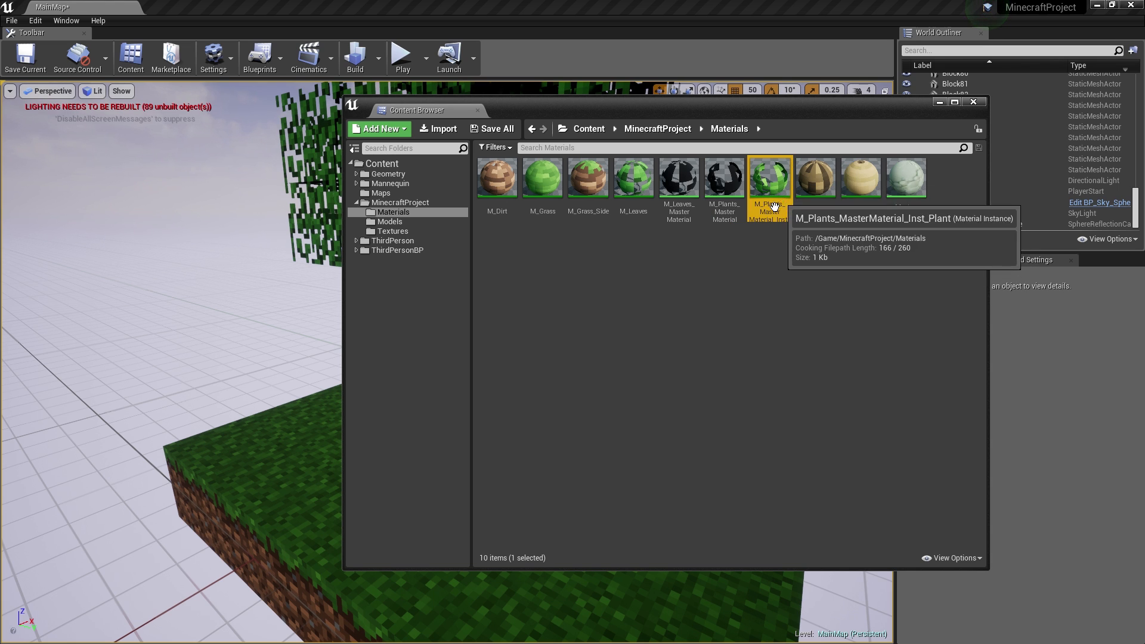
right_click(740, 189)
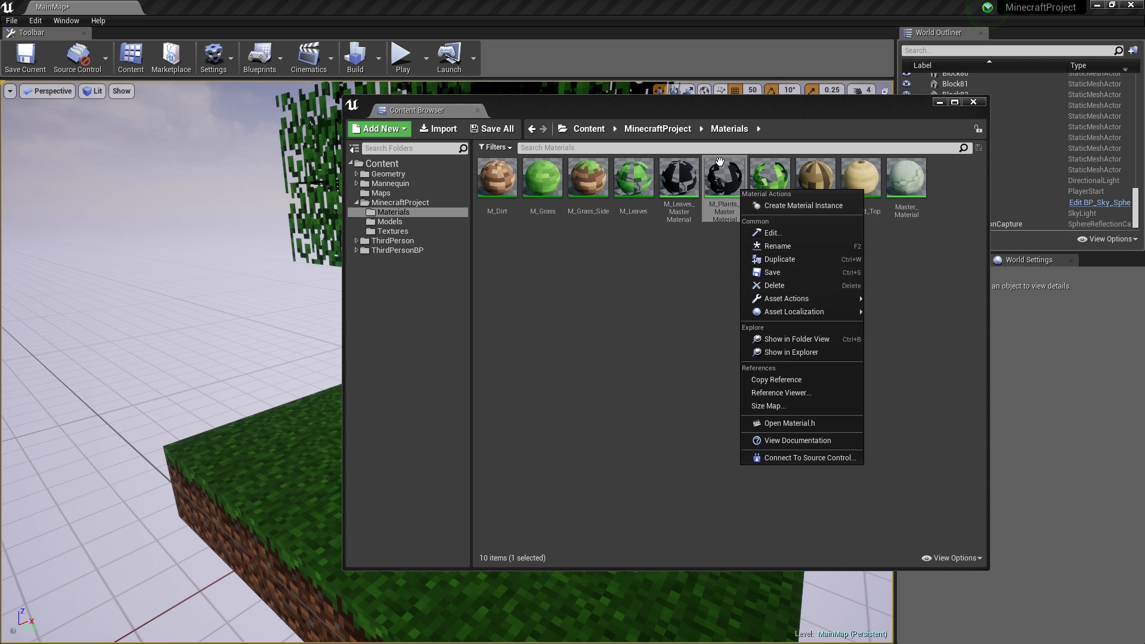
left_click(799, 206)
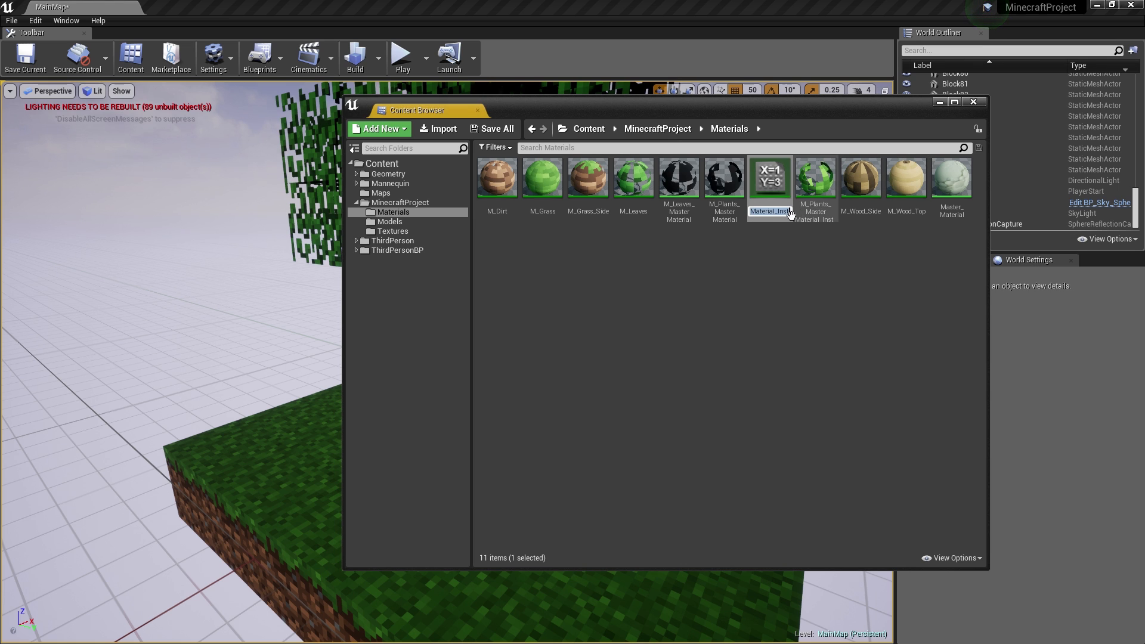
- Create two more instances, M_Plants_MasterMaterial_Inst1 and Inst2, and select them to check
right_click(741, 188)
left_click(801, 203)
right_click(743, 189)
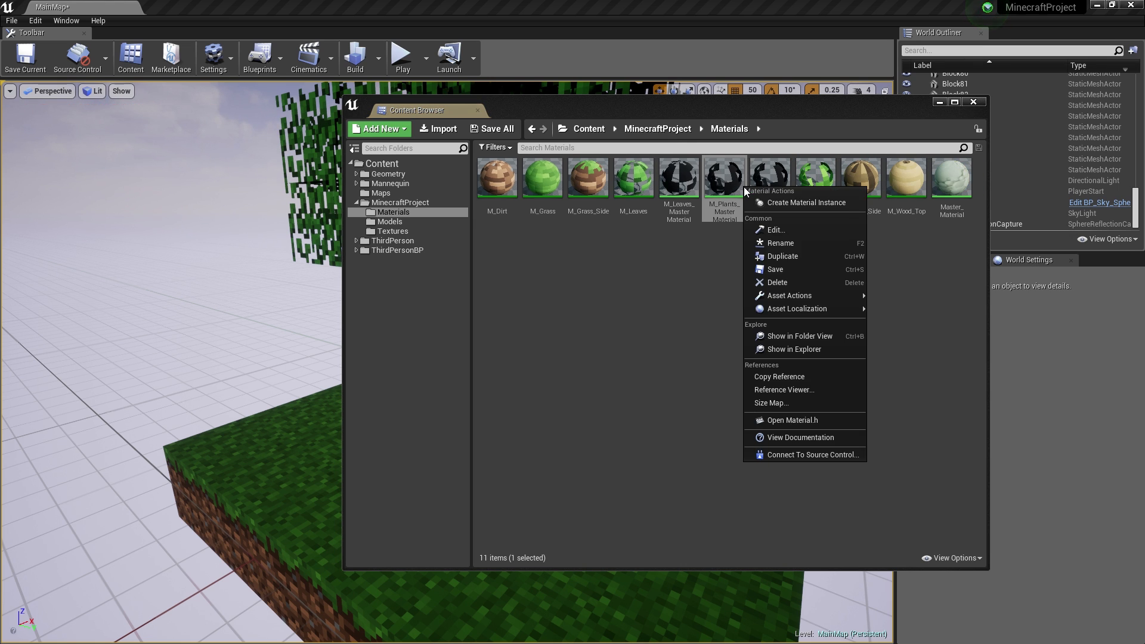
left_click(783, 203)
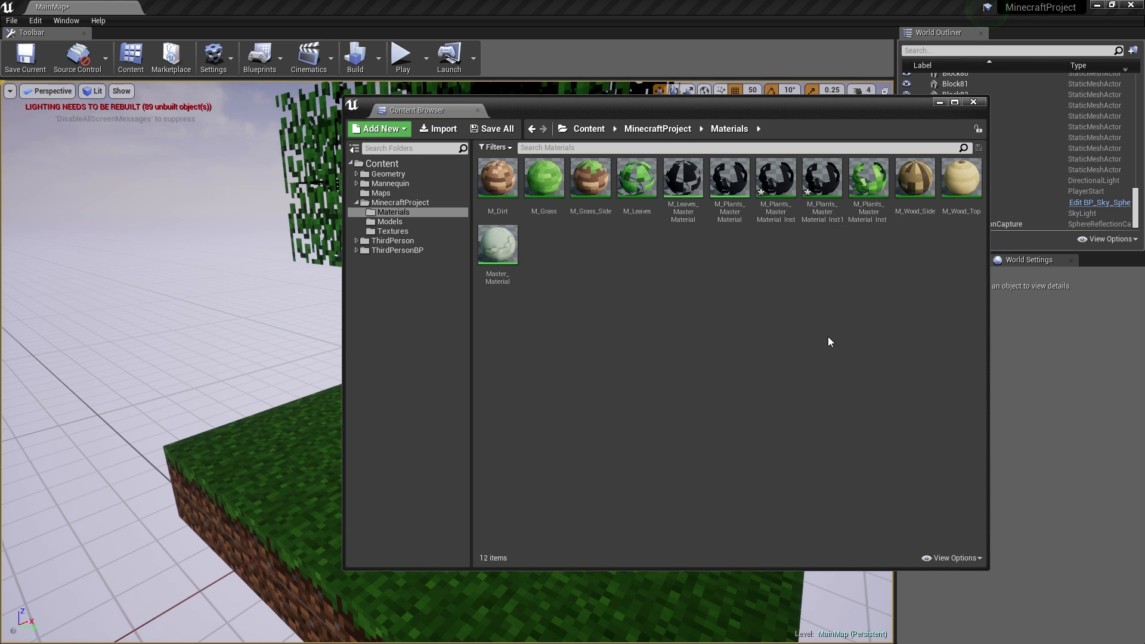
left_click(778, 216)
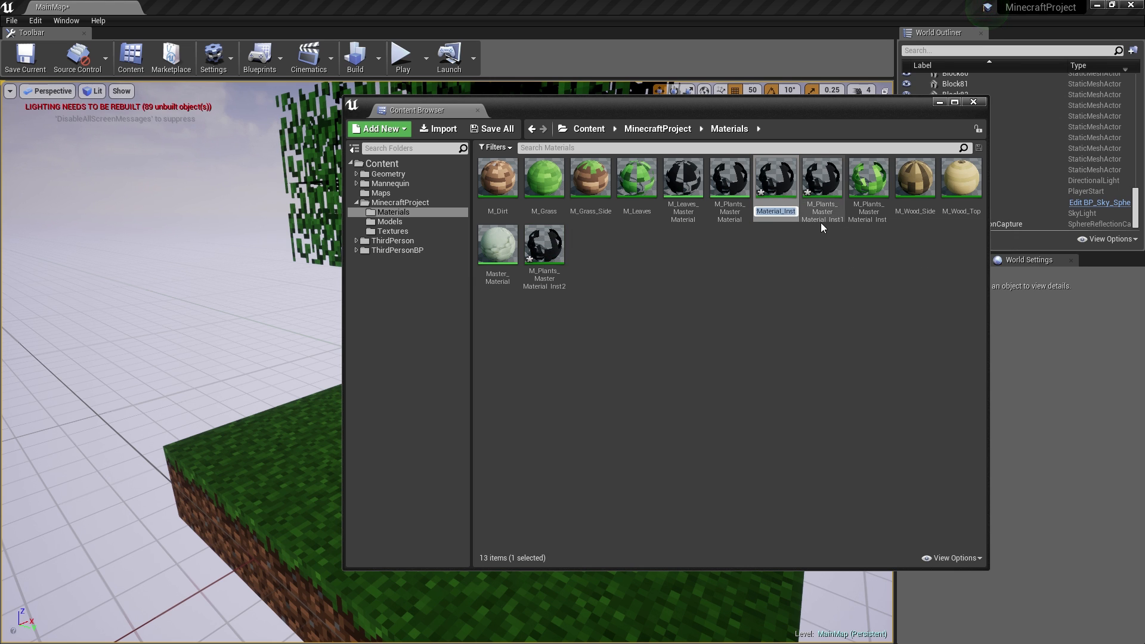
left_click(868, 182)
left_click(561, 275)
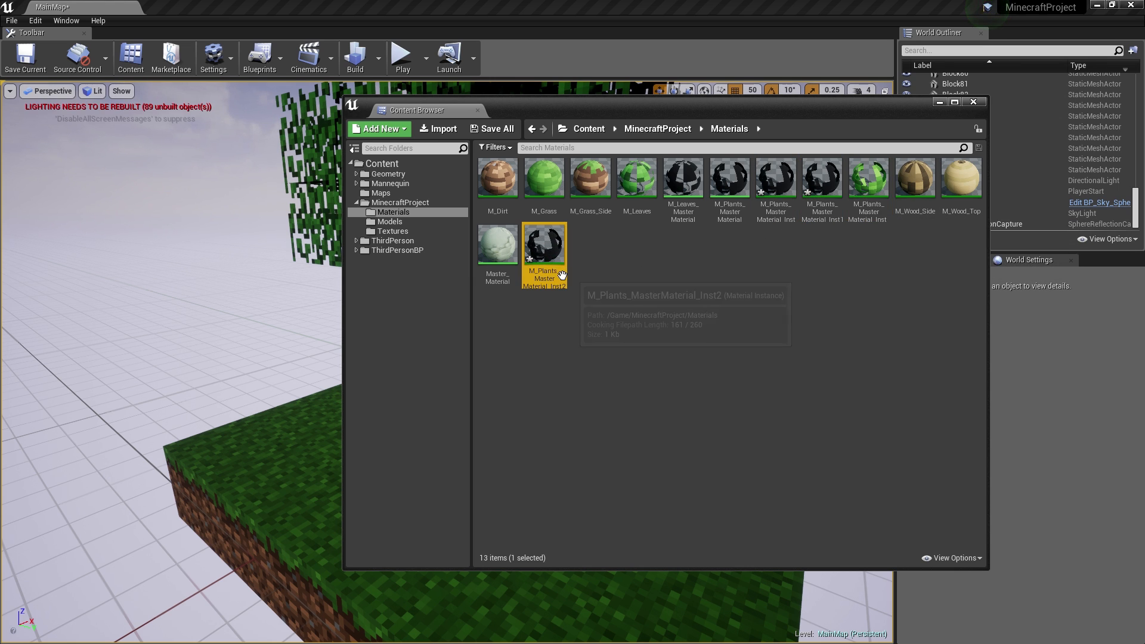
left_click(805, 195)
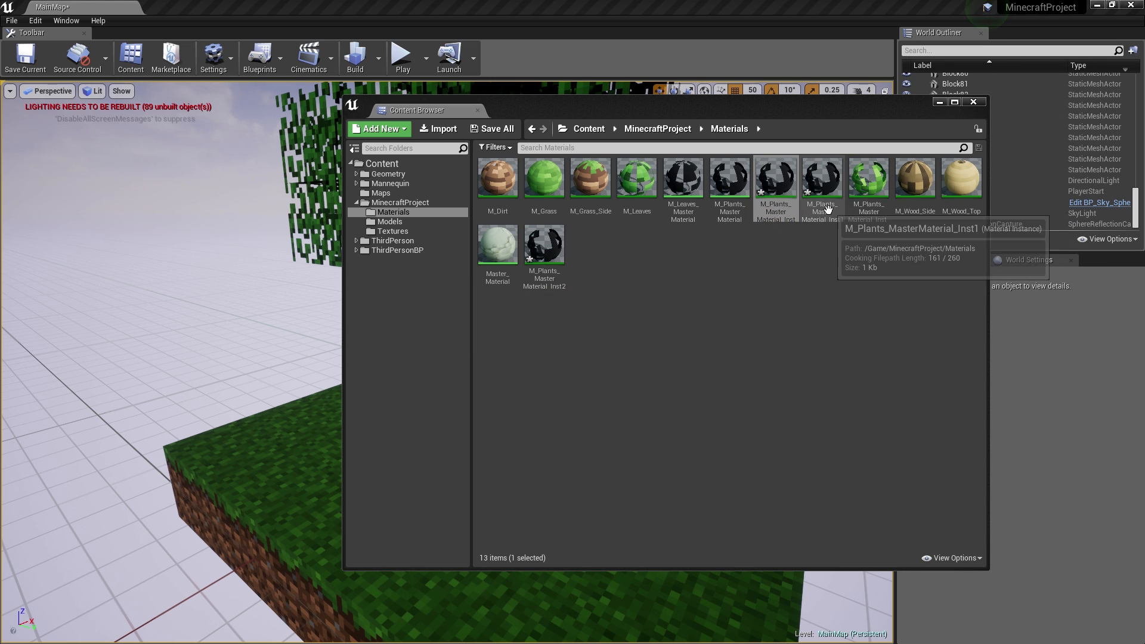
left_click(556, 249)
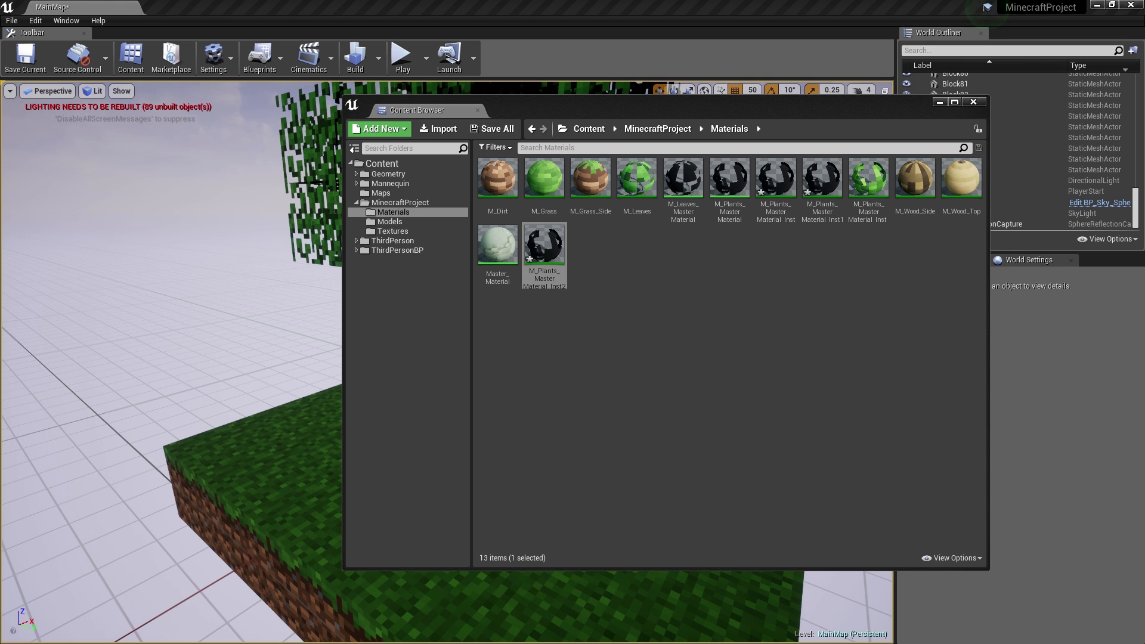
- Give M_Plants_MasterMaterial_Inst a dark green Color Leaves tint in the Color Picker
left_click_drag(1144, 90, 278, 63)
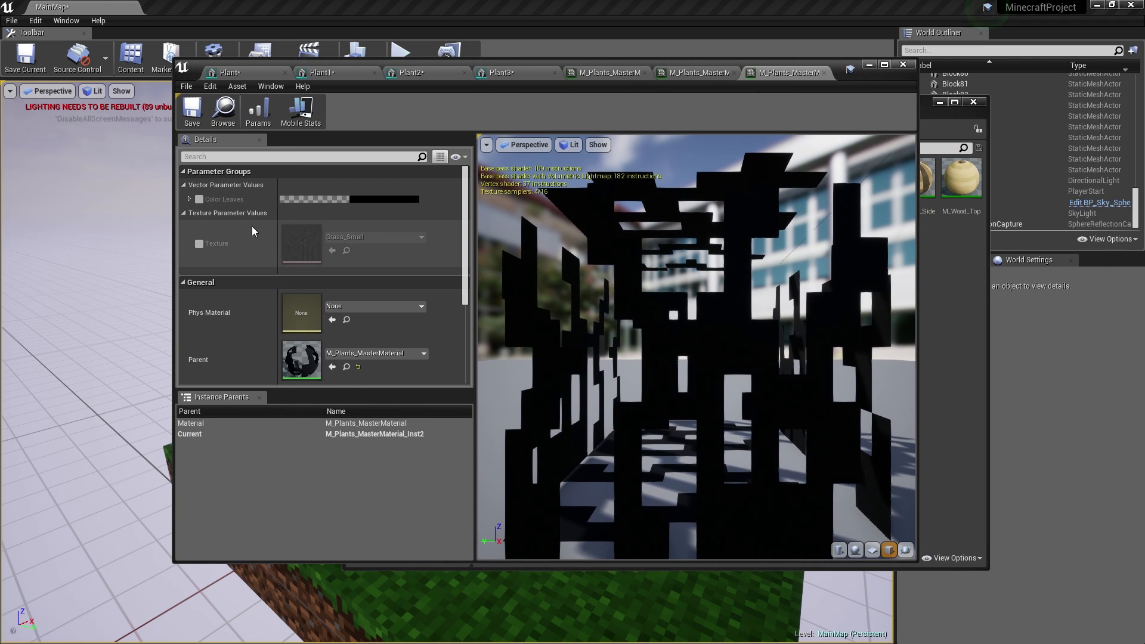
left_click(613, 74)
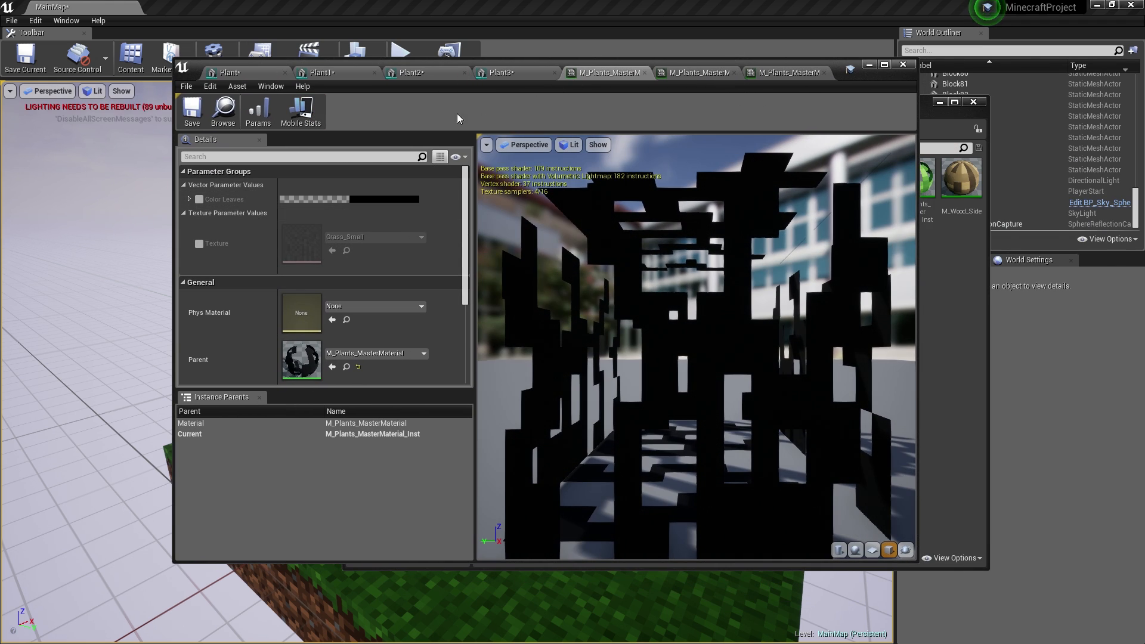
left_click(382, 199)
left_click(444, 357)
mouse_move(563, 311)
left_mouse_down()
mouse_move(564, 300)
mouse_move(563, 325)
left_mouse_up()
left_click_drag(454, 349, 454, 353)
left_click(563, 329)
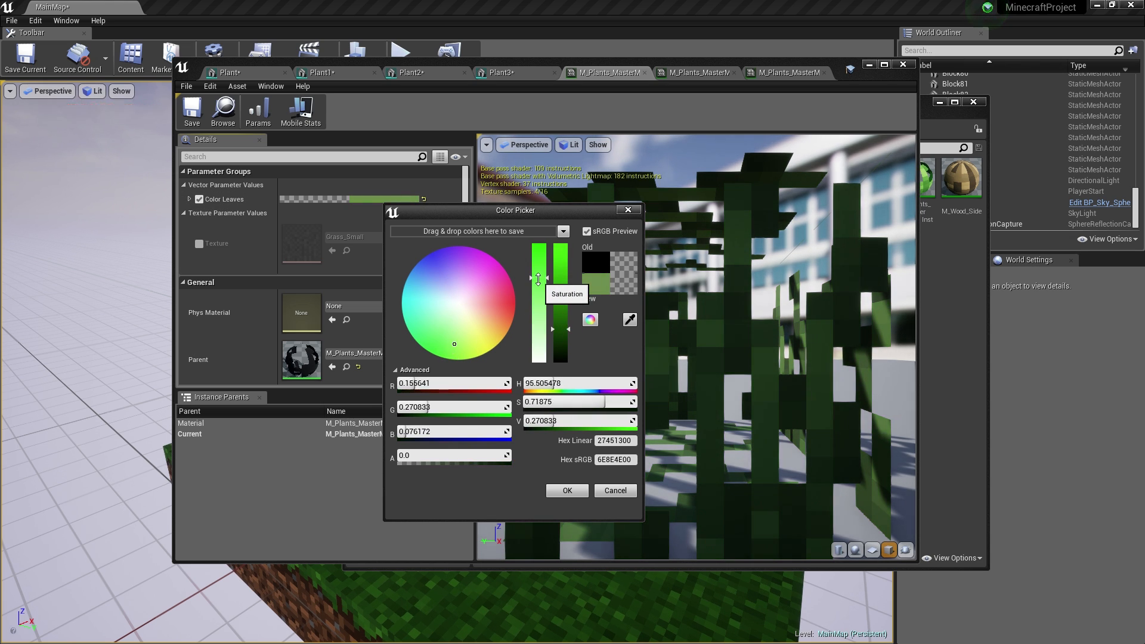
left_click(567, 491)
- Enable its Texture override as Grass_Tall and save the instance
left_click(200, 243)
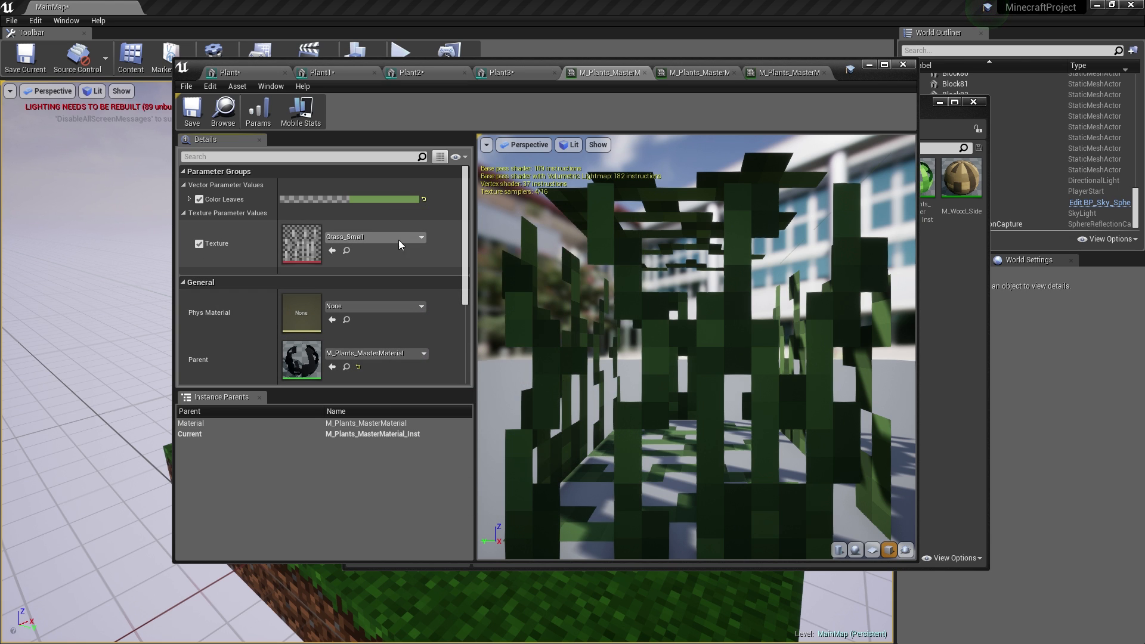
left_click(398, 238)
left_click(392, 482)
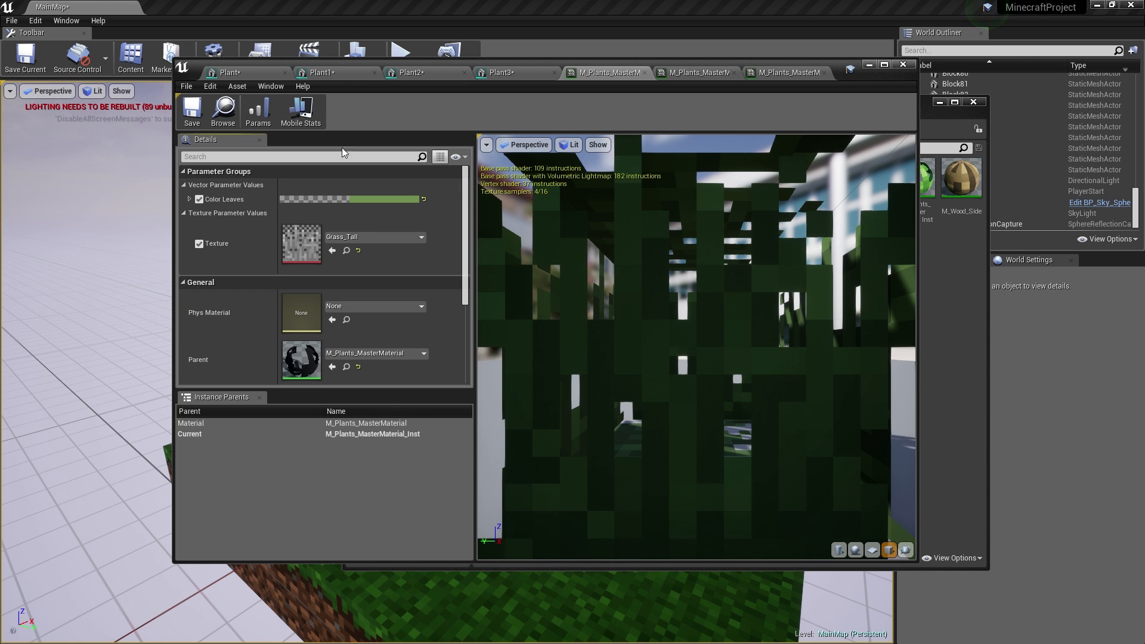
left_click(192, 110)
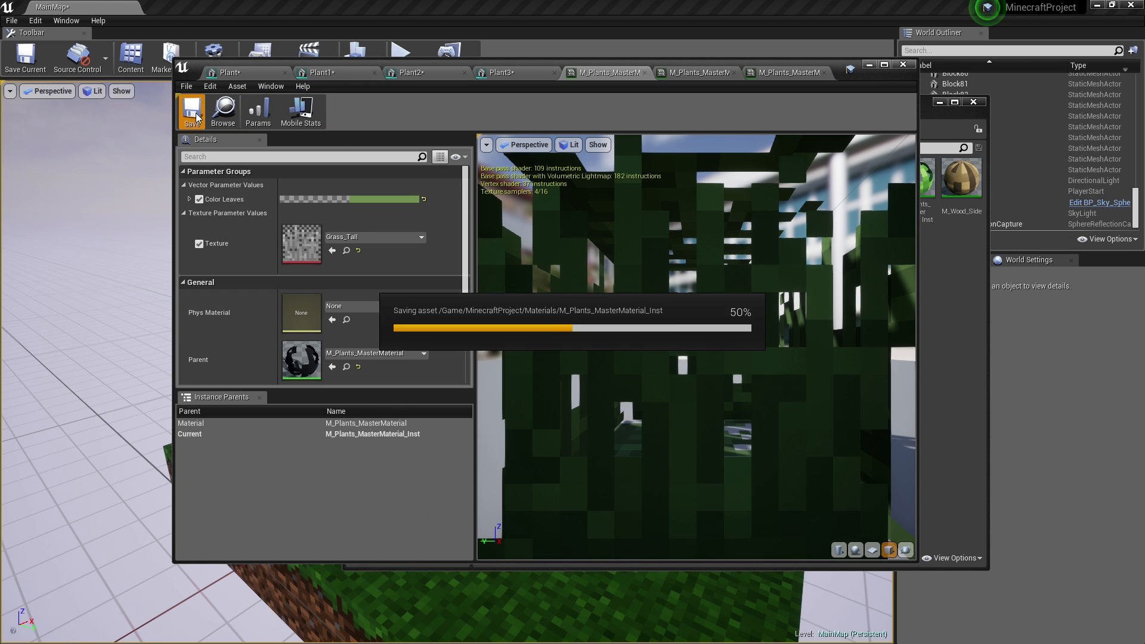
- Give Inst1 the Flower_Rose texture with a full white Color Leaves tint, and save it
left_click(645, 72)
left_click(632, 72)
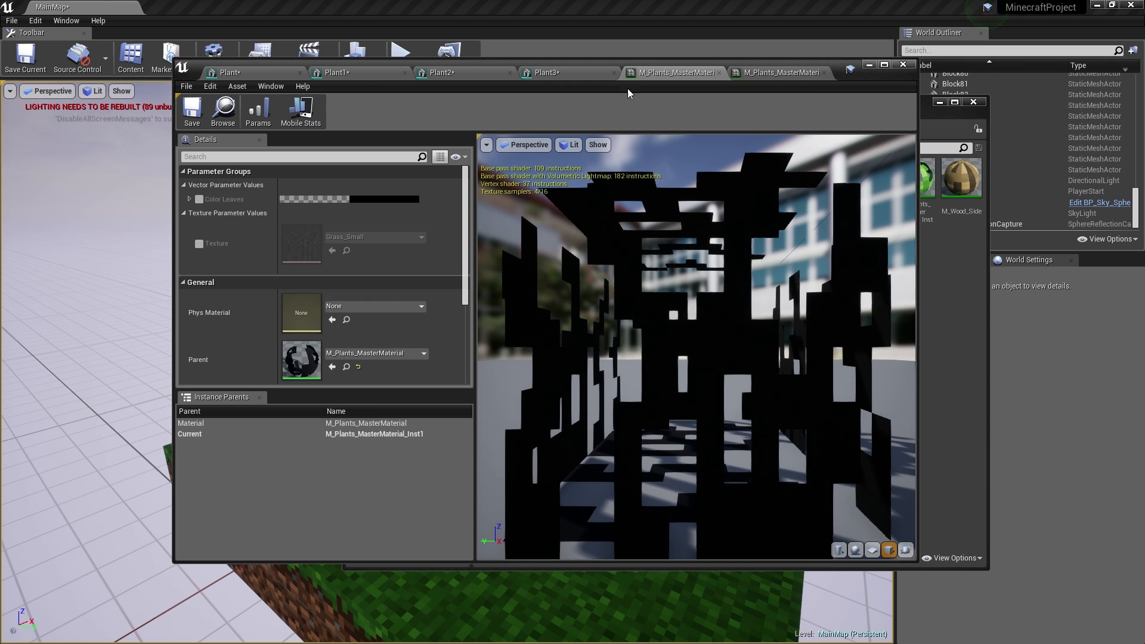
left_click(199, 199)
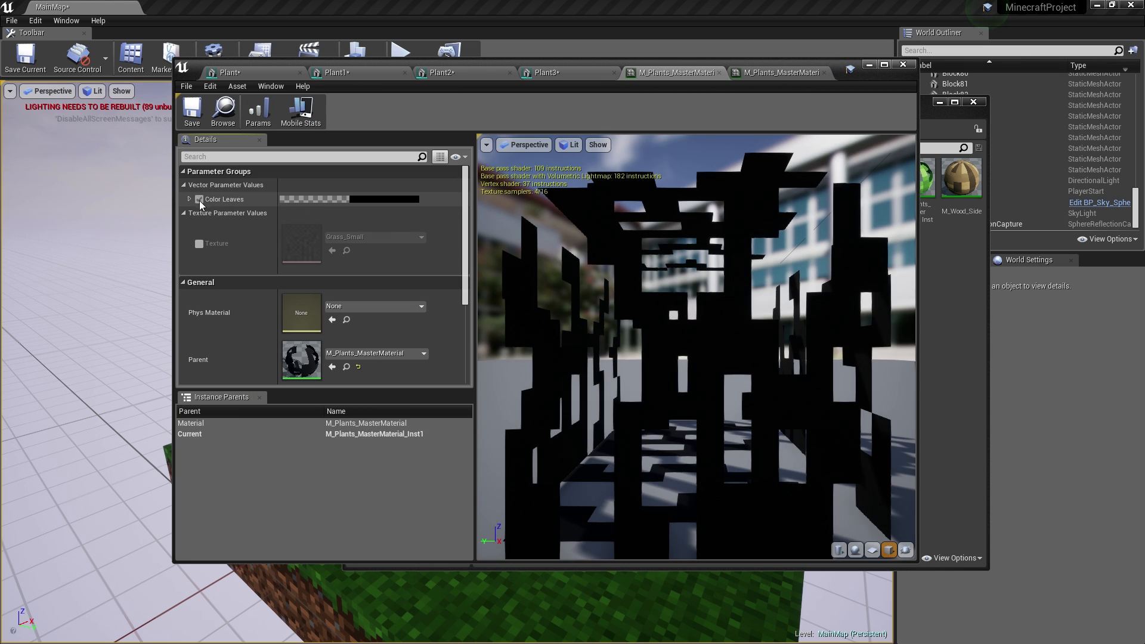
left_click(199, 243)
left_click(373, 237)
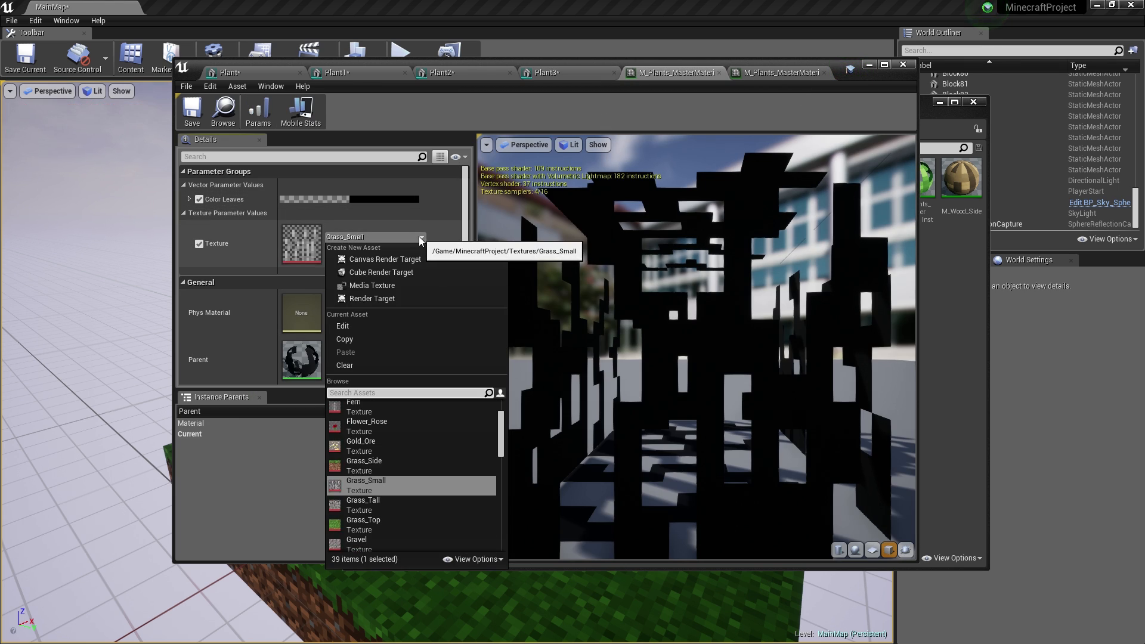
left_click(369, 412)
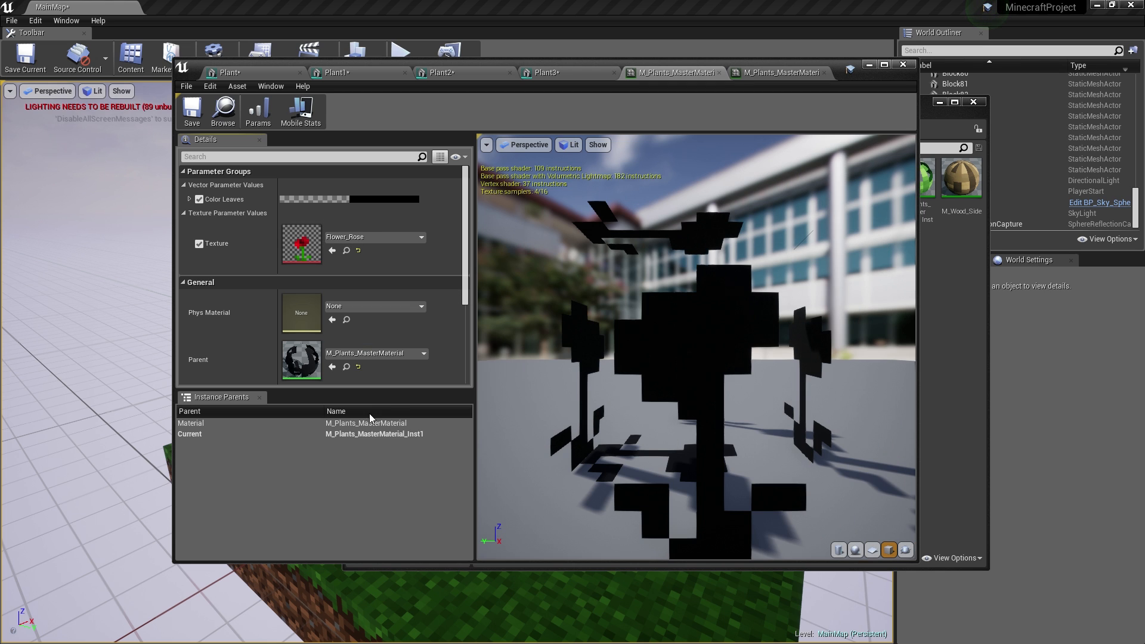
left_click(368, 199)
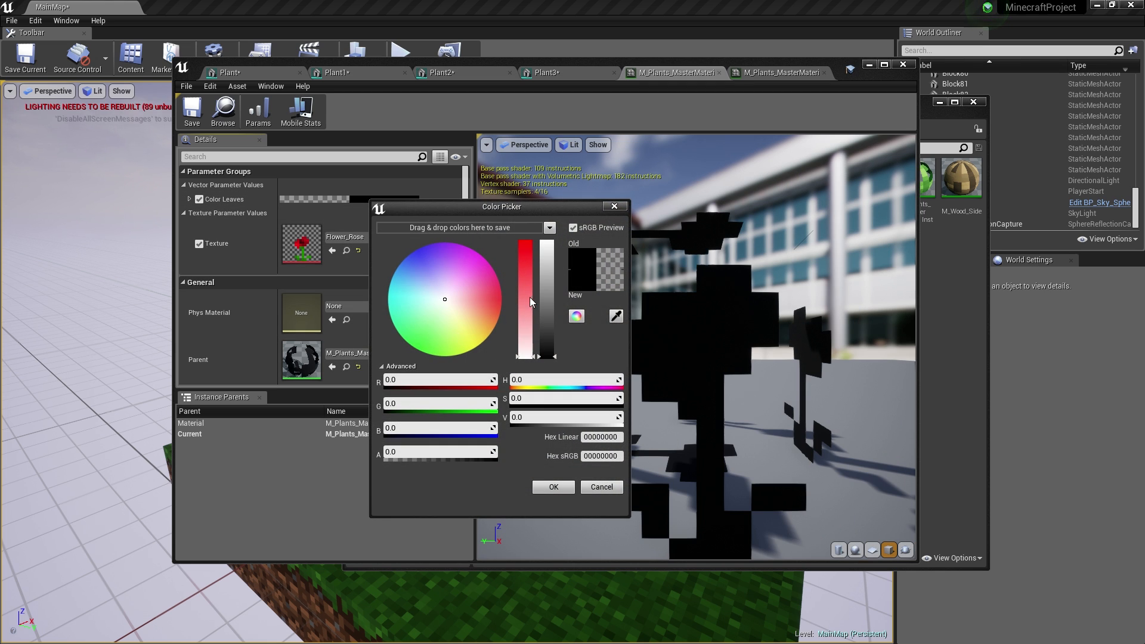
left_click_drag(547, 298, 547, 242)
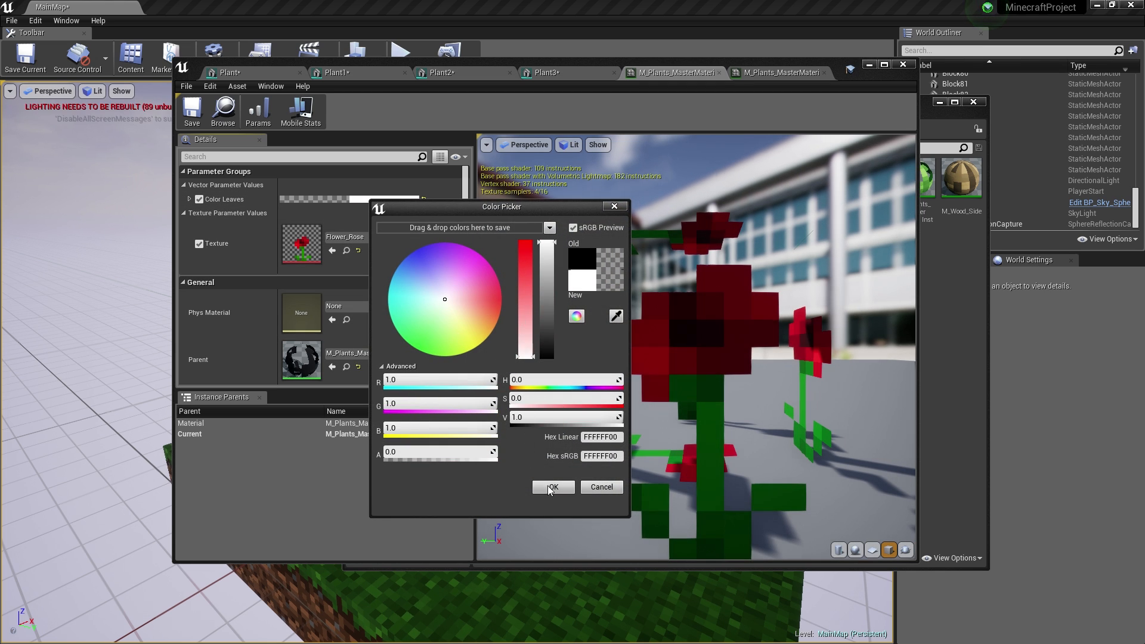
left_click(550, 487)
left_click(204, 110)
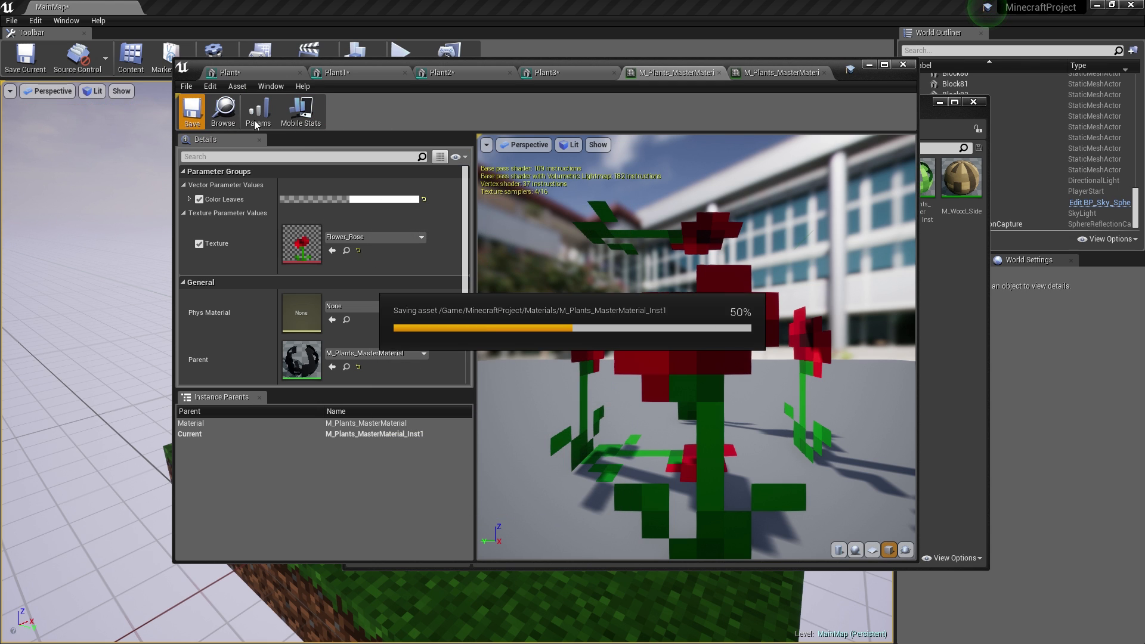
left_click(719, 72)
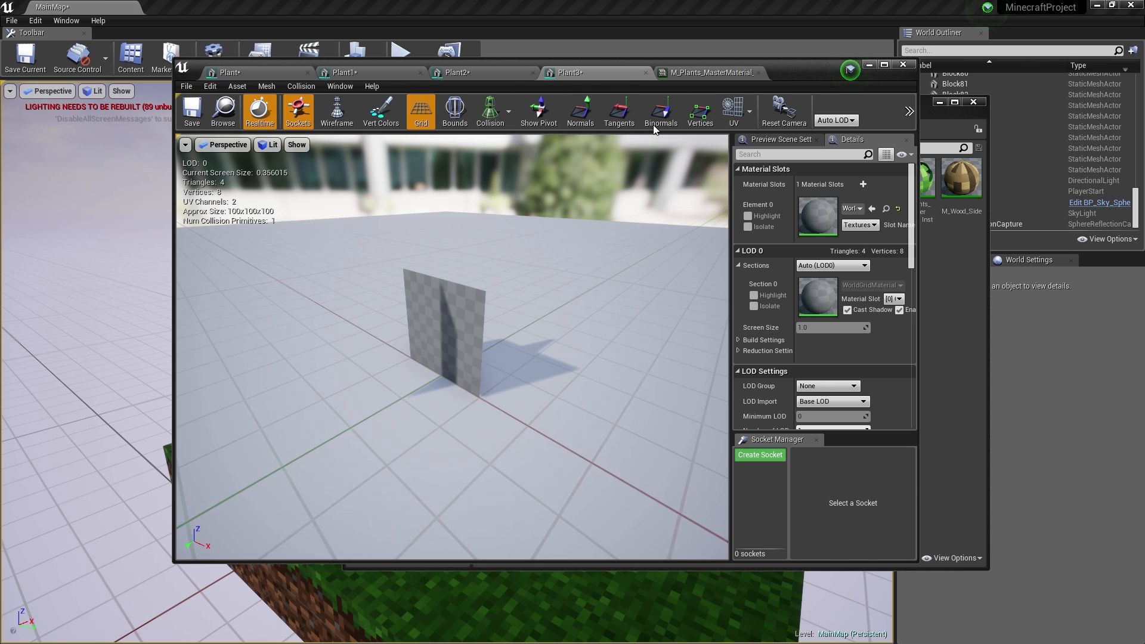
- Set Inst2's Texture to Fern and its Color Leaves to green
left_click(712, 76)
left_click(199, 243)
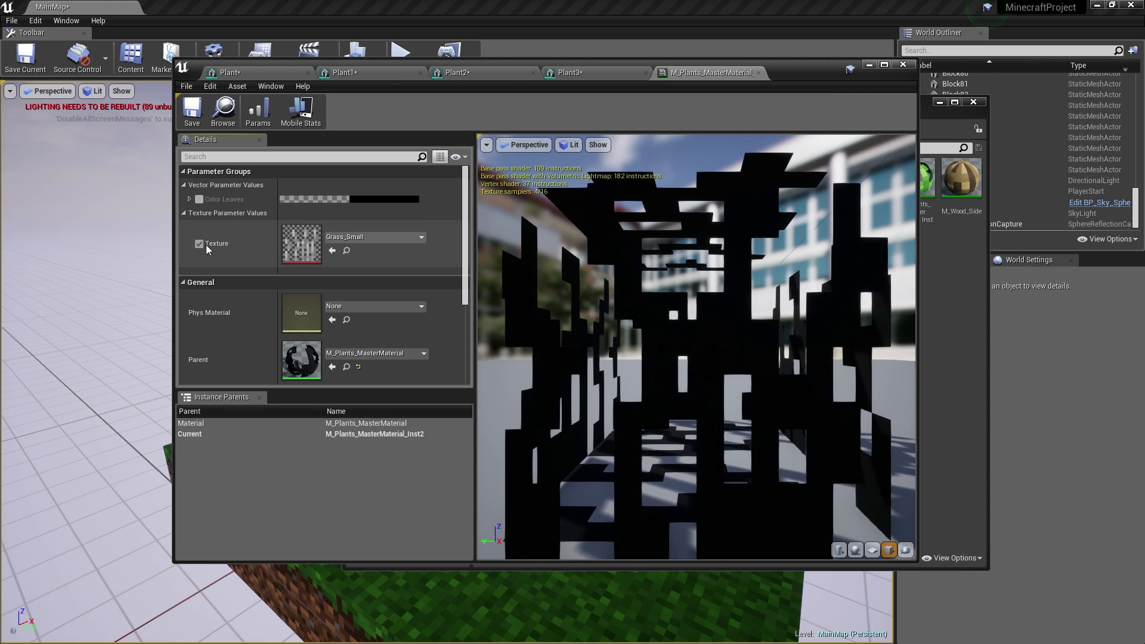
left_click(372, 236)
left_click(371, 444)
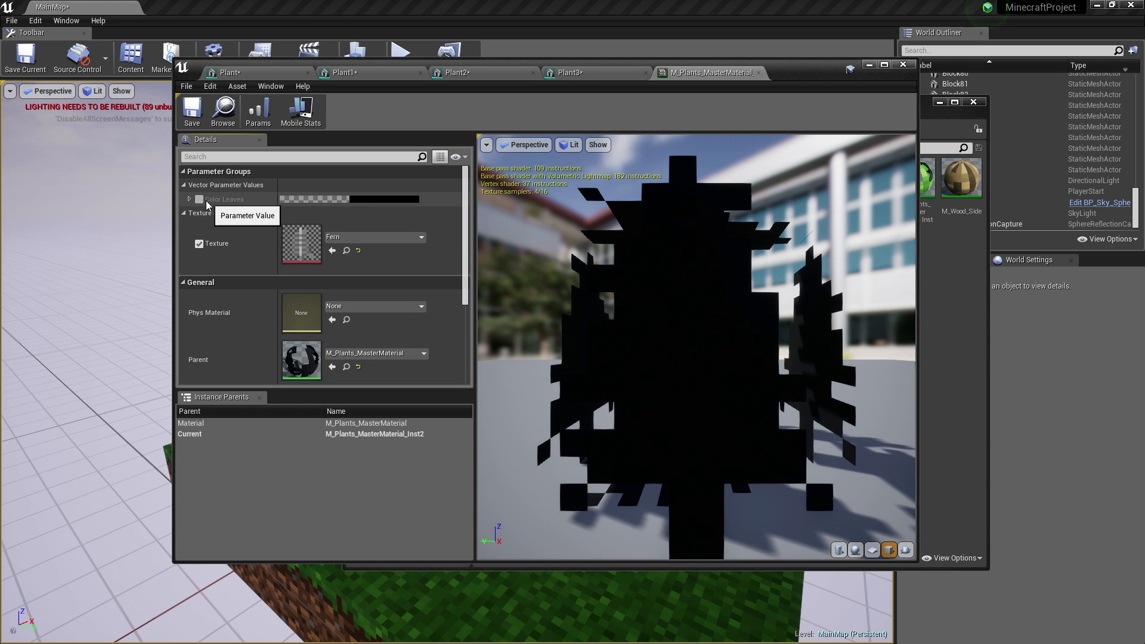
left_click(199, 200)
left_click(392, 199)
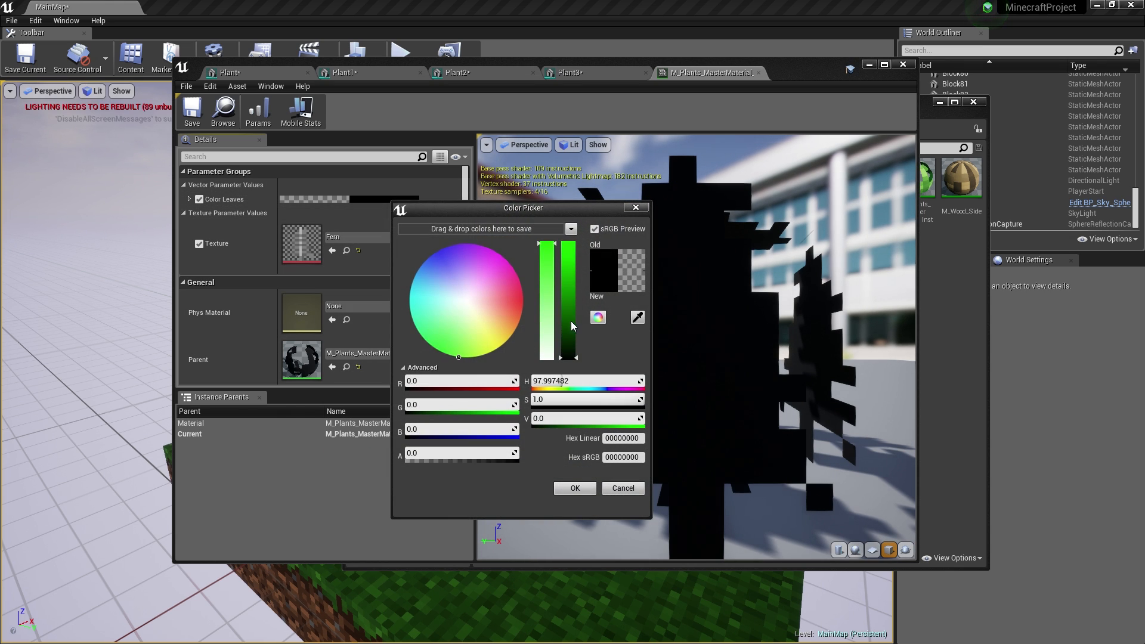
left_click_drag(571, 325, 569, 308)
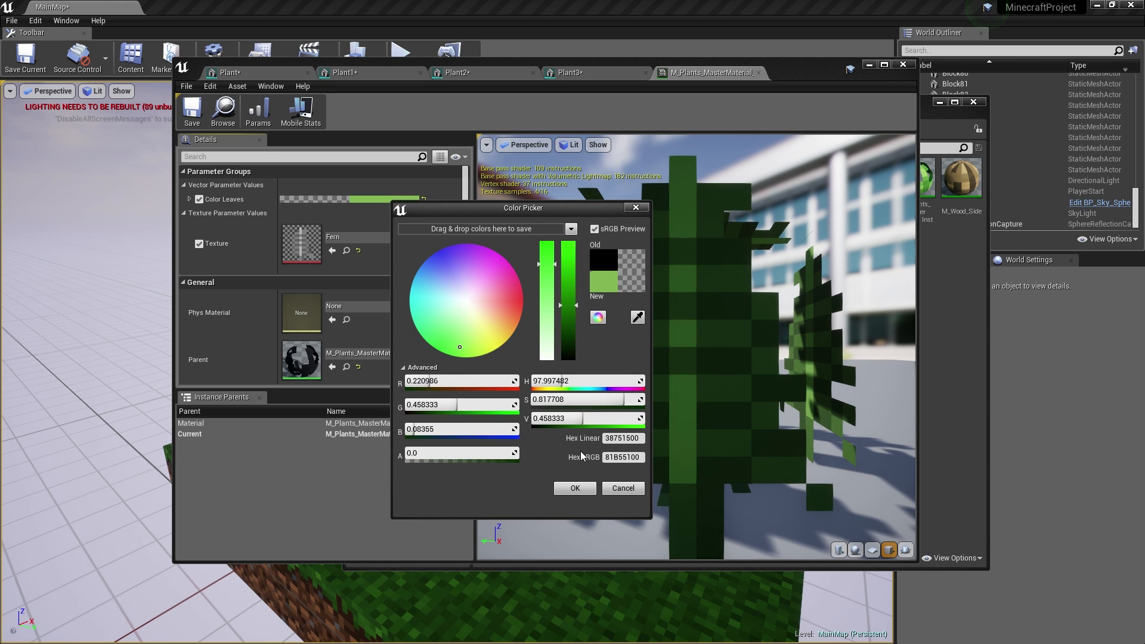
left_click(574, 488)
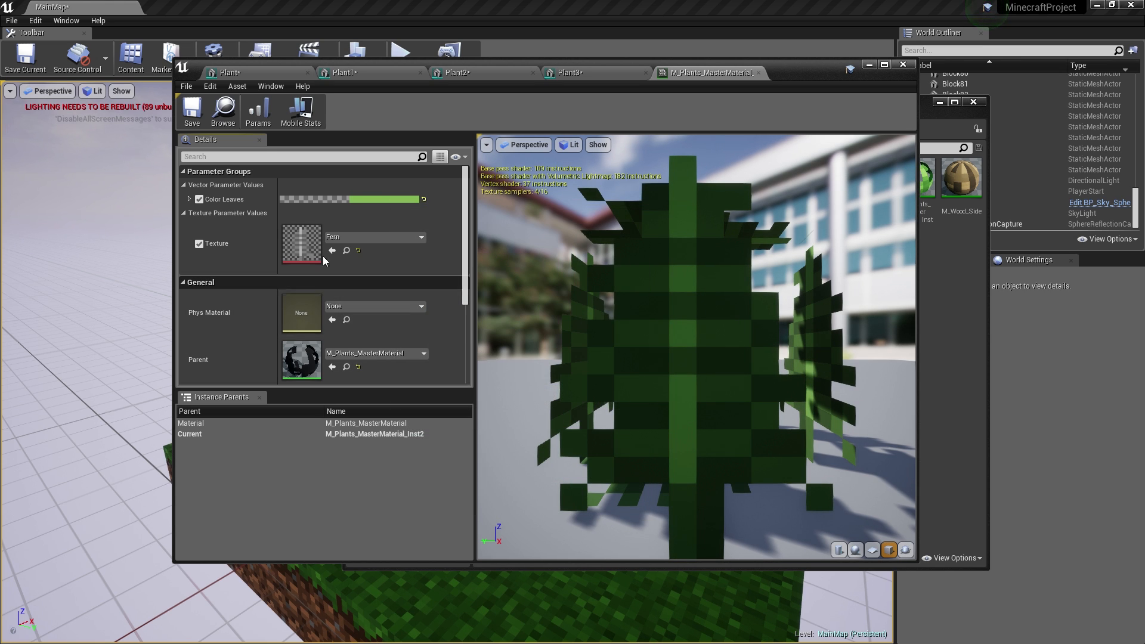
- Assign M_Plants_MasterMaterial_Inst1 to the Plant mesh and M_Plants_MasterMaterial_Inst to Plant1
left_click(758, 72)
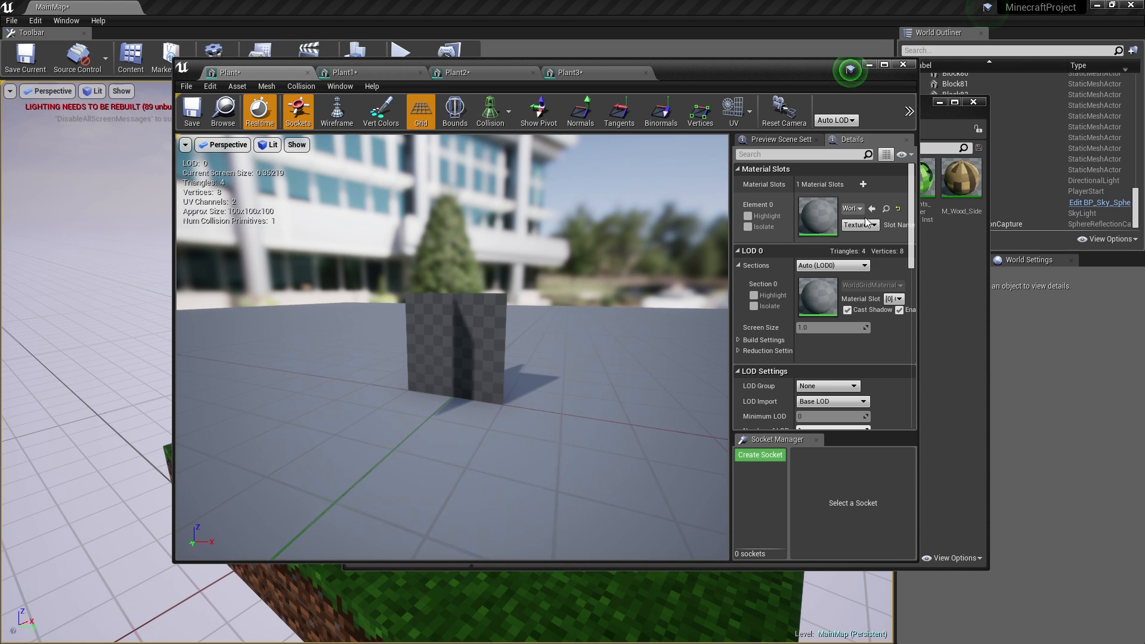
left_click(860, 208)
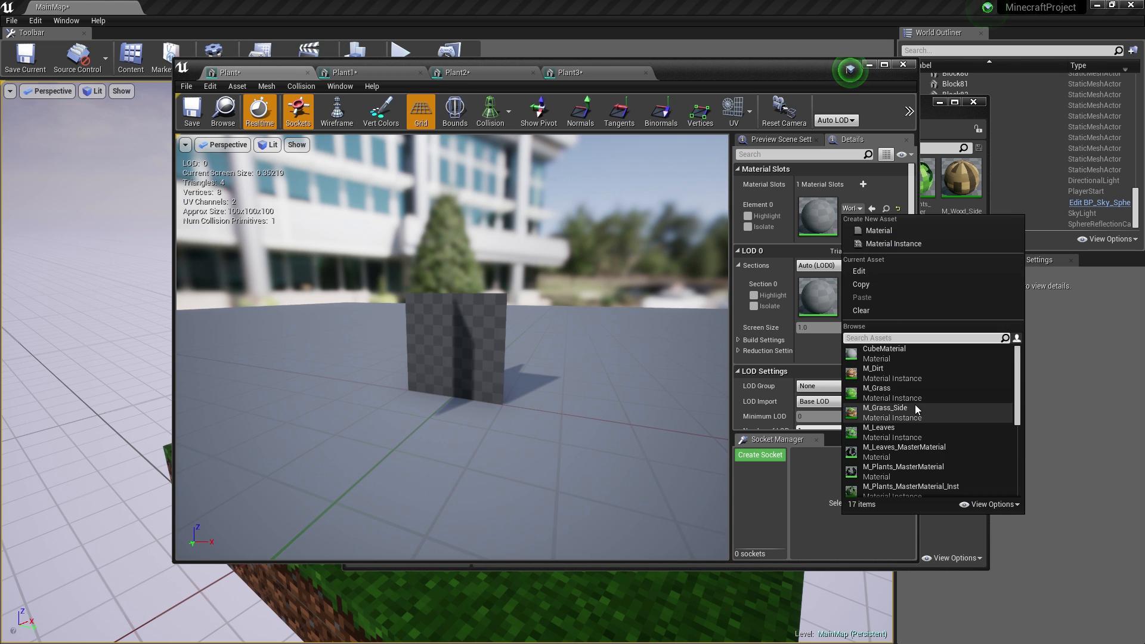
scroll(917, 460, "down", 2)
left_click(894, 472)
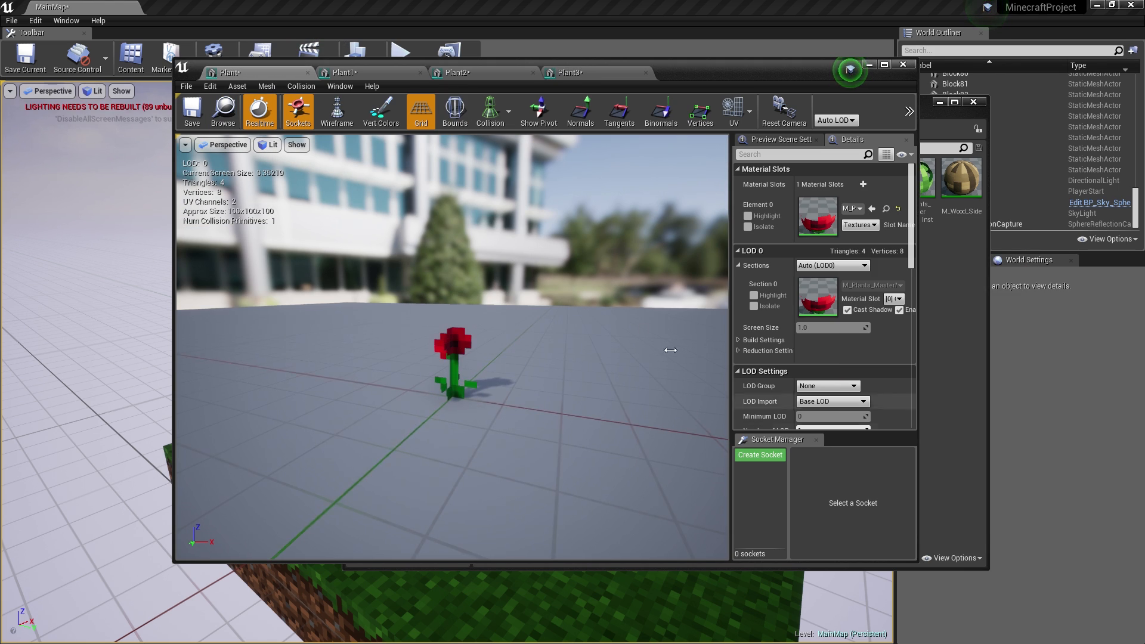
left_click(375, 73)
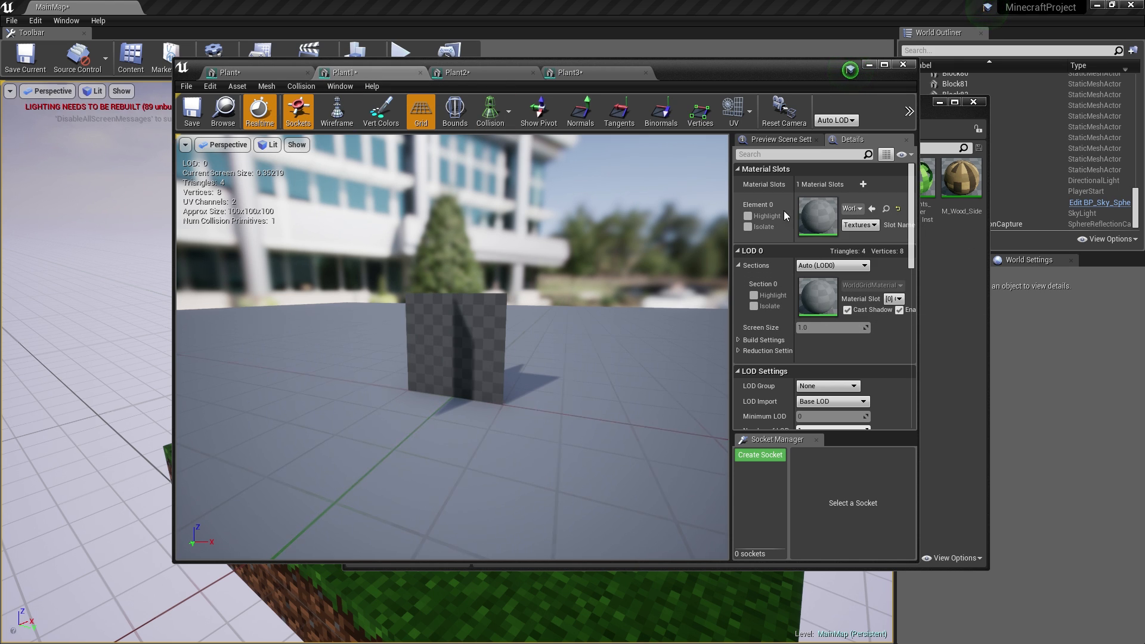
left_click(860, 209)
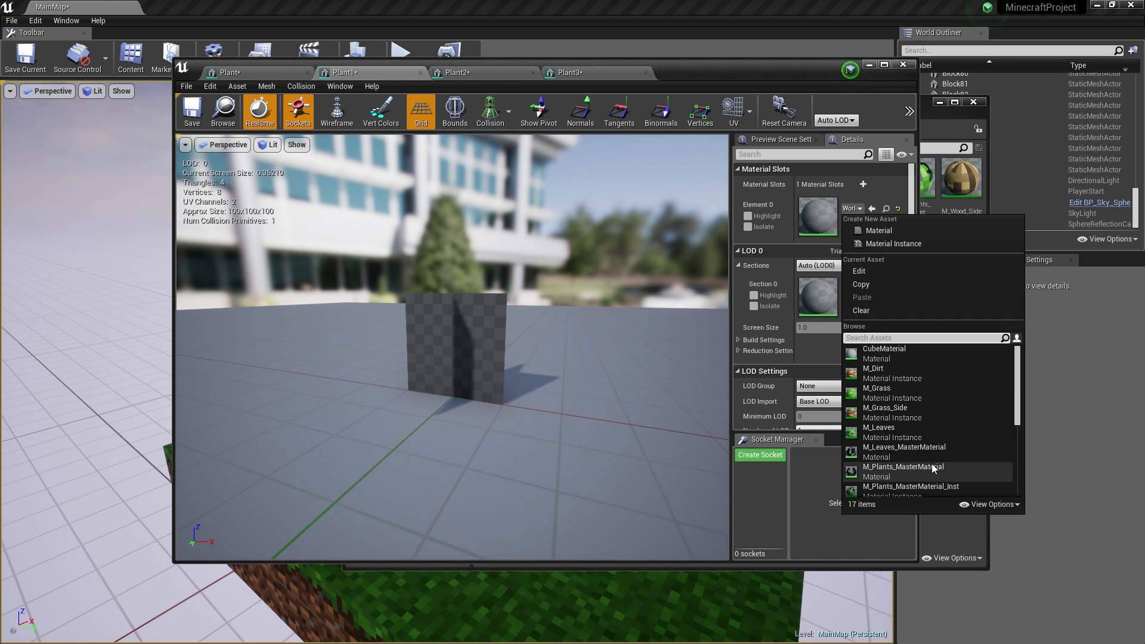
scroll(934, 469, "down", 2)
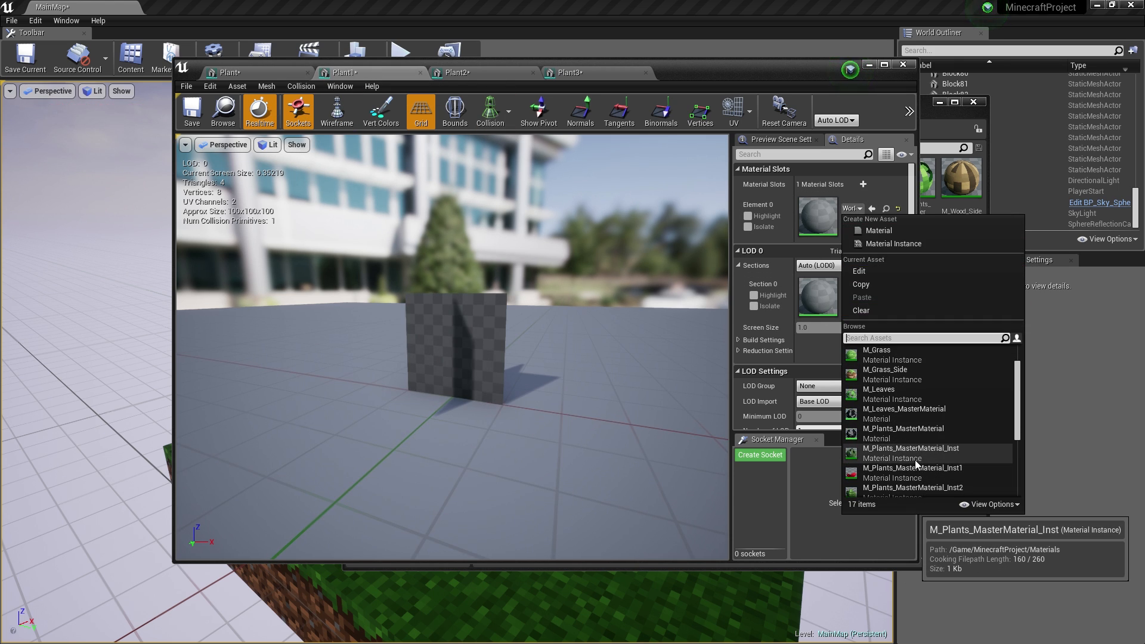
left_click(917, 453)
- Give Plant2 and Plant3 their plant material instances on Element 0, then save Plant3
left_click(458, 73)
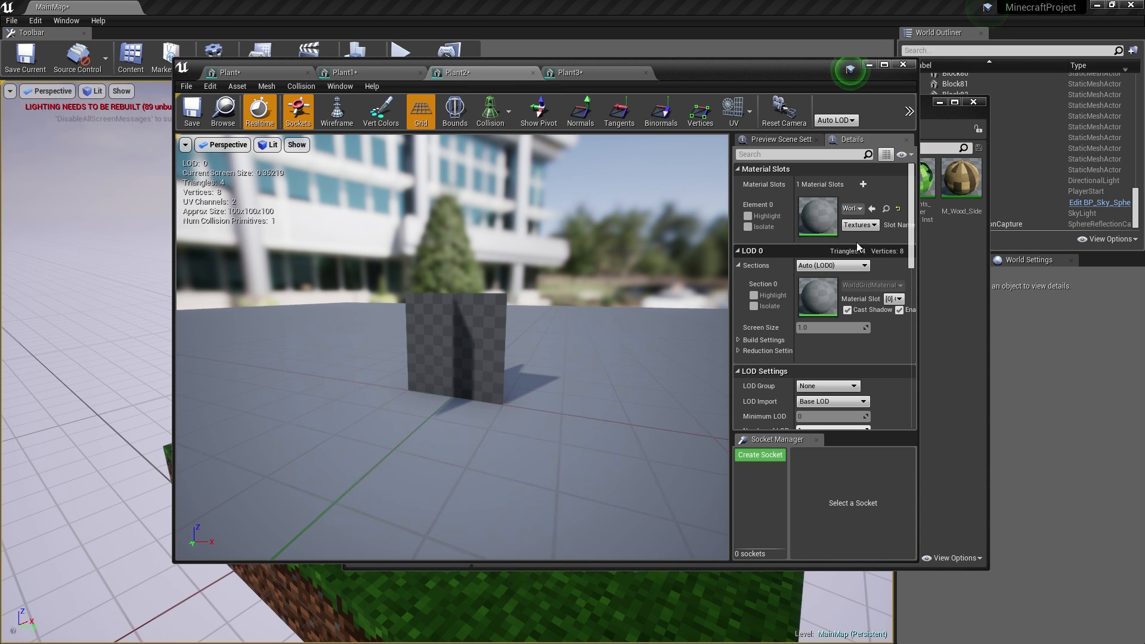
left_click(853, 208)
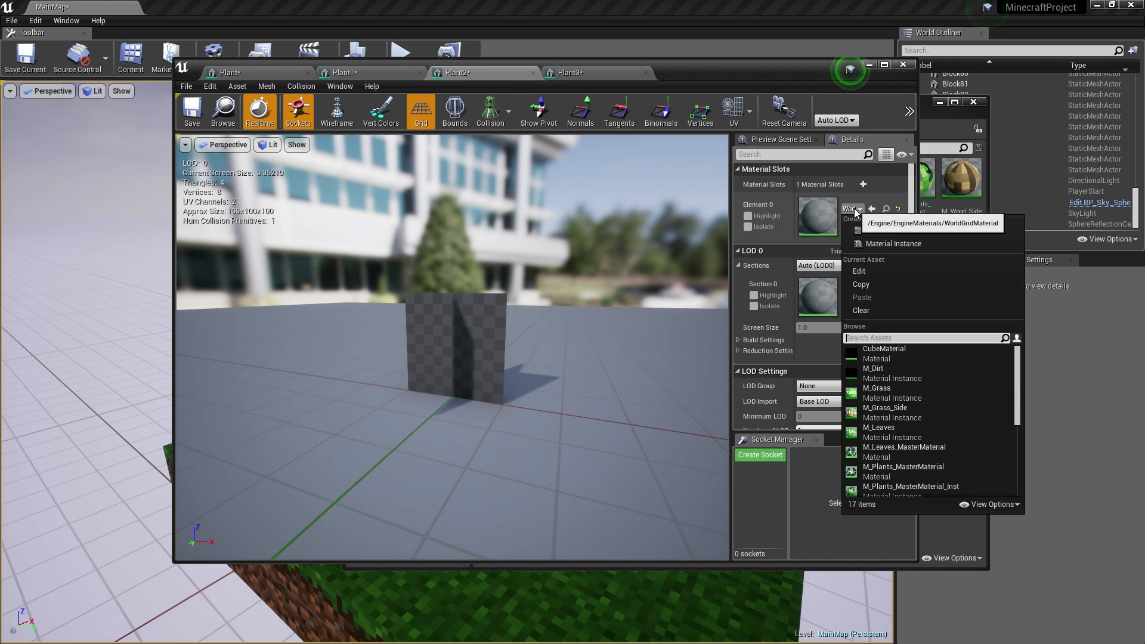
scroll(887, 403, "down", 3)
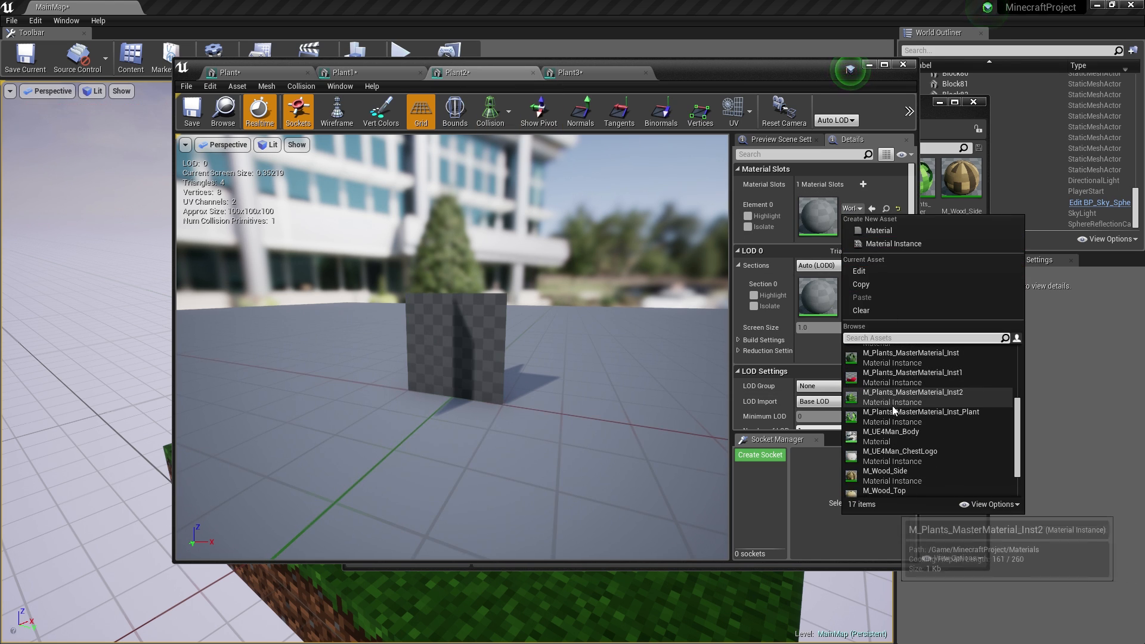
left_click(889, 401)
left_click(588, 71)
left_click(854, 209)
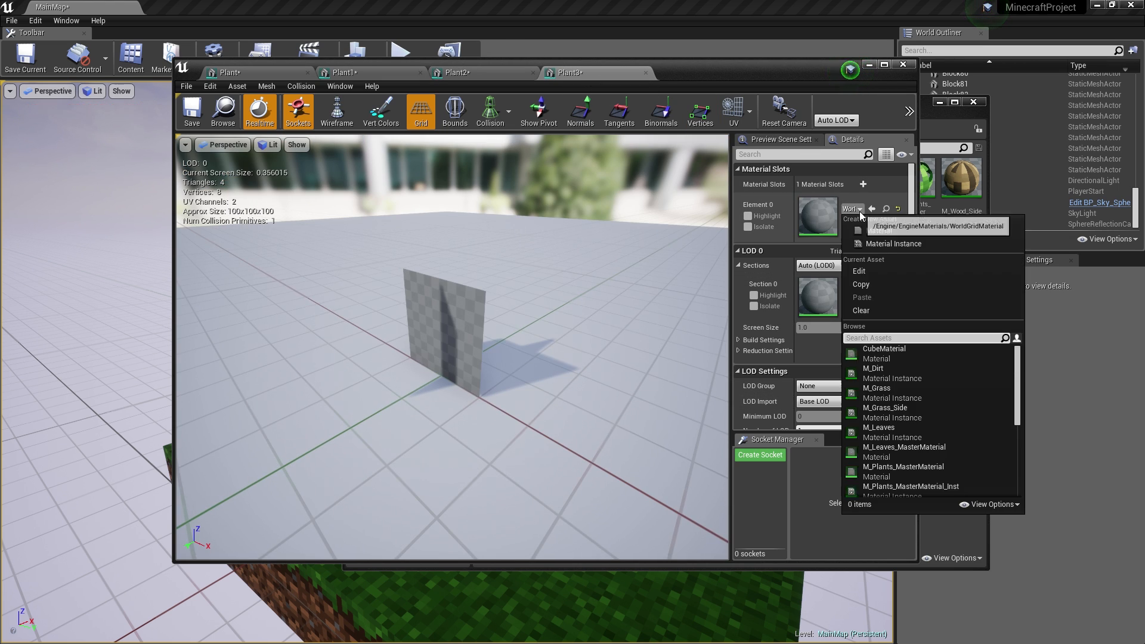
scroll(894, 417, "down", 3)
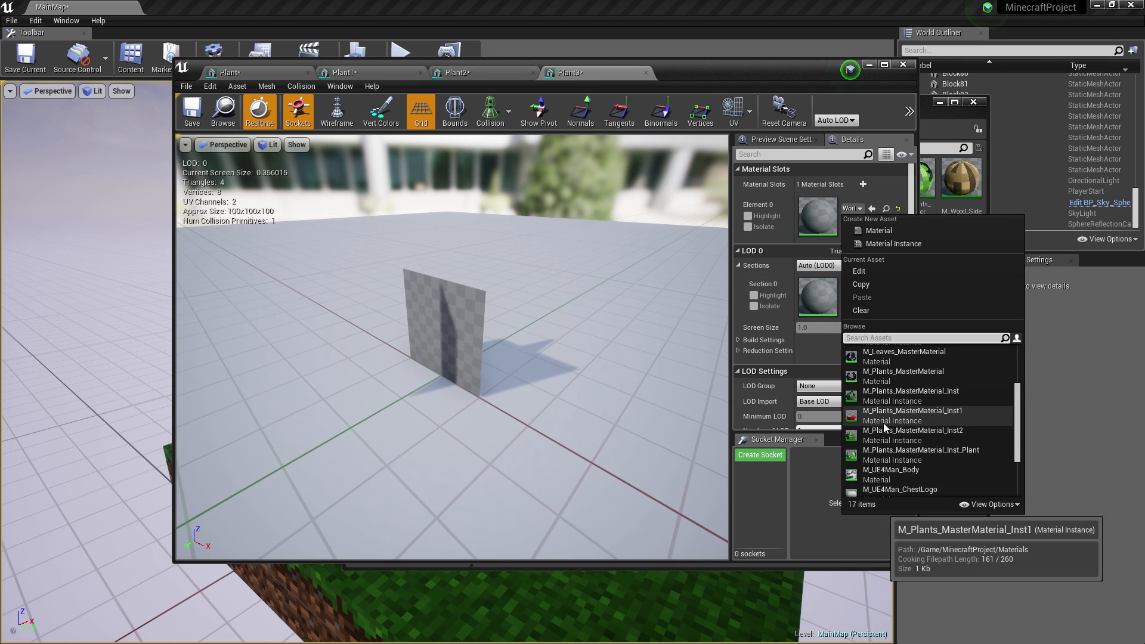
left_click(884, 456)
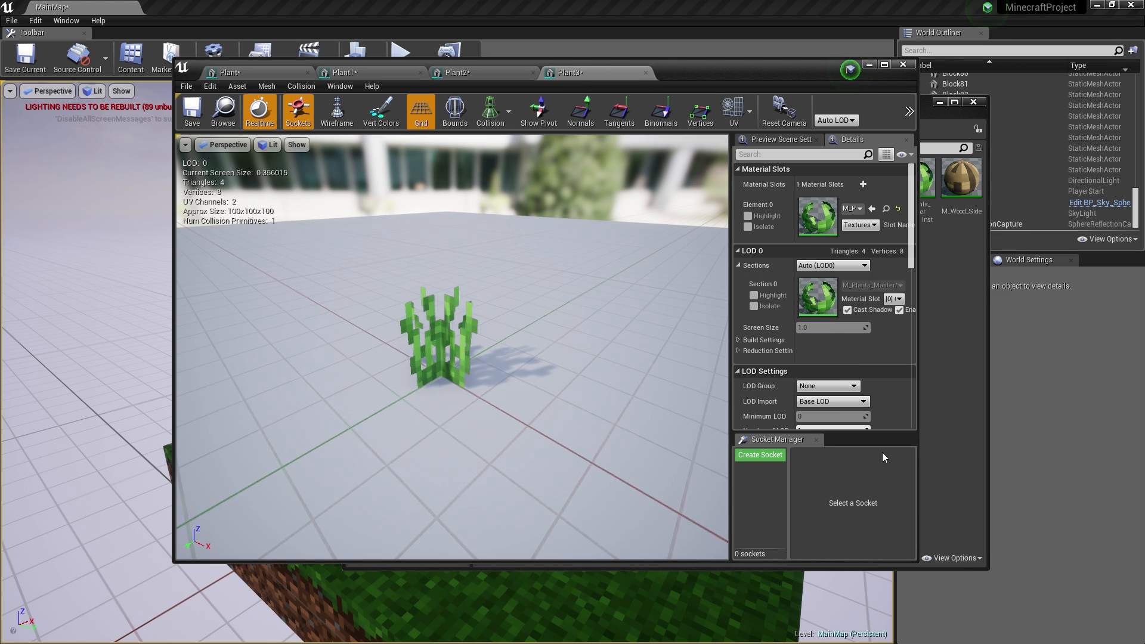
left_click(191, 110)
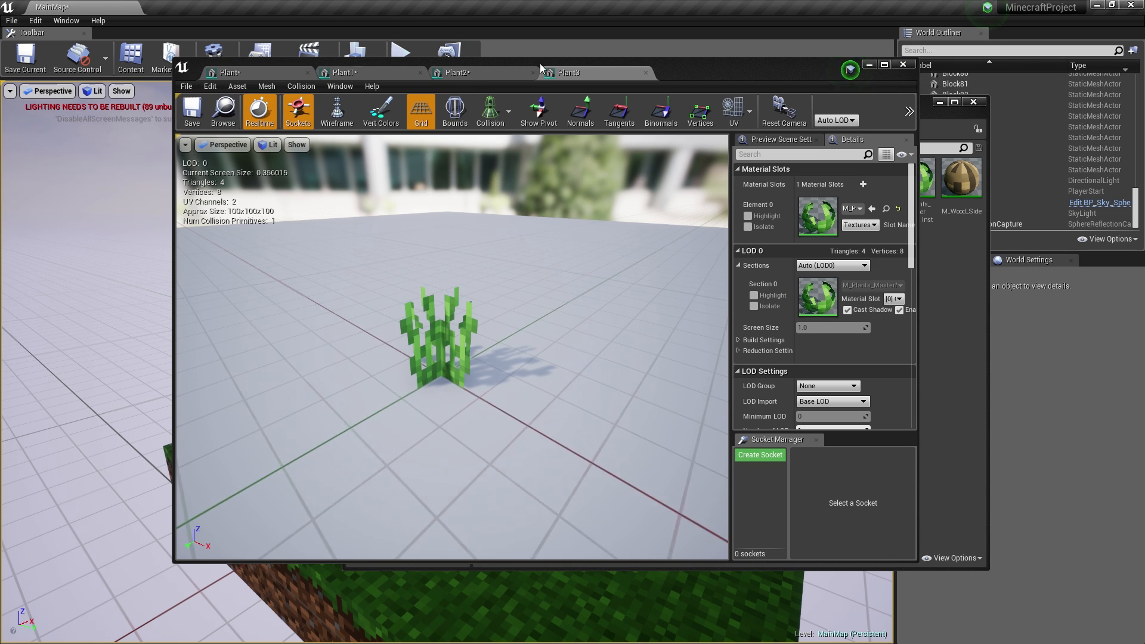
- Close the Plant3 editor and save all modified plant assets and the map
left_click(903, 65)
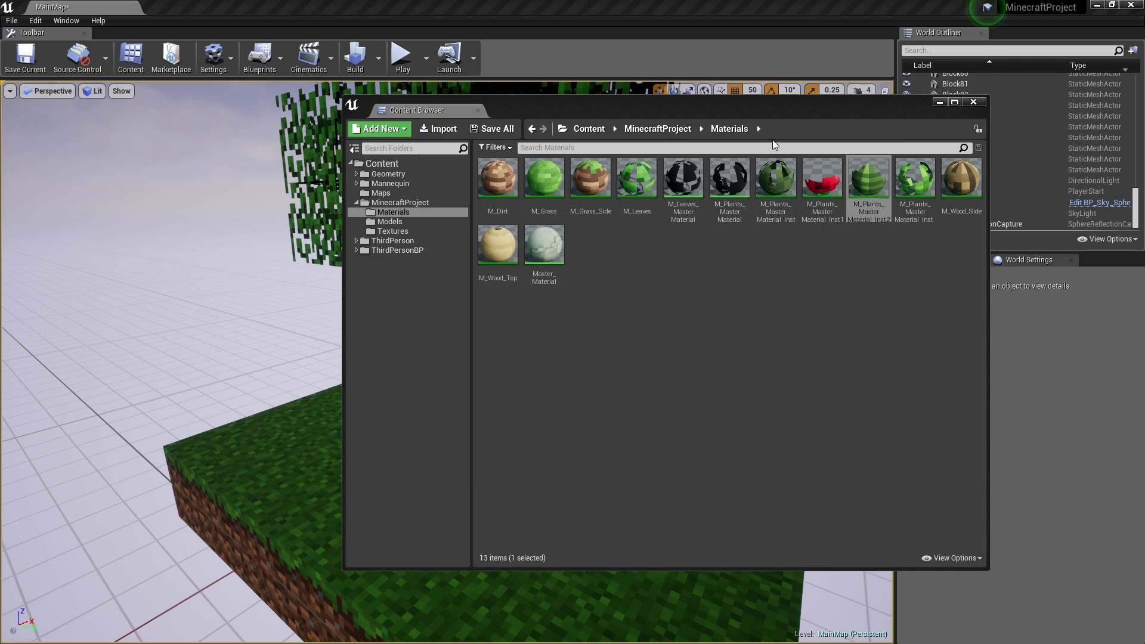
left_click(492, 129)
left_click(683, 437)
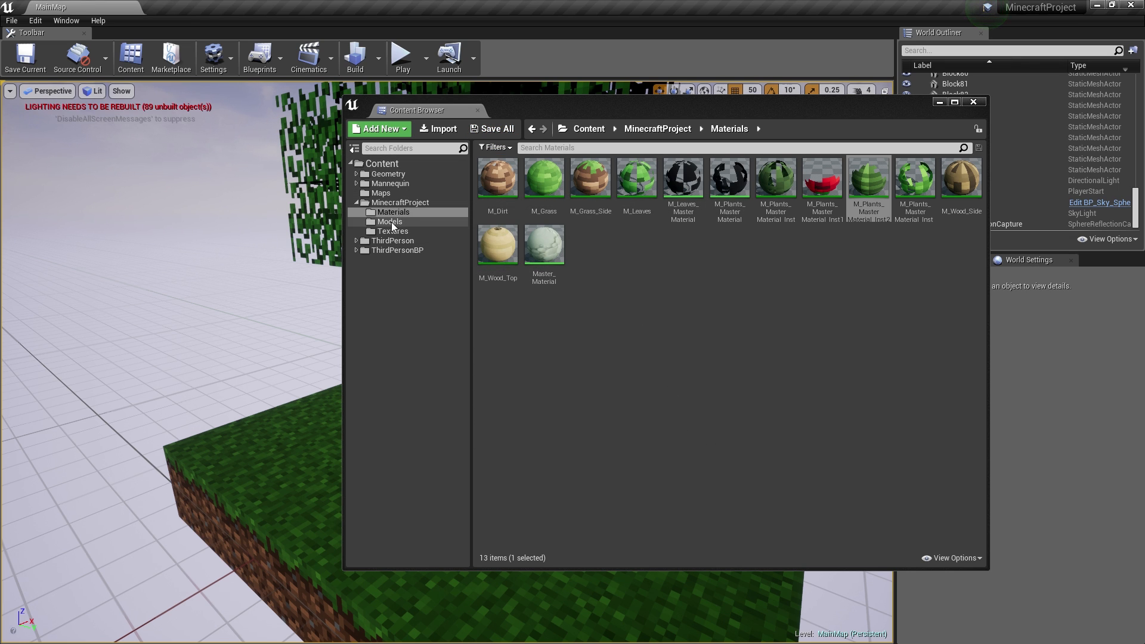
- Test-drop Plant and Plant1 from Models onto the island, undo them, and move the browser aside
left_click(390, 222)
left_click_drag(543, 179, 307, 448)
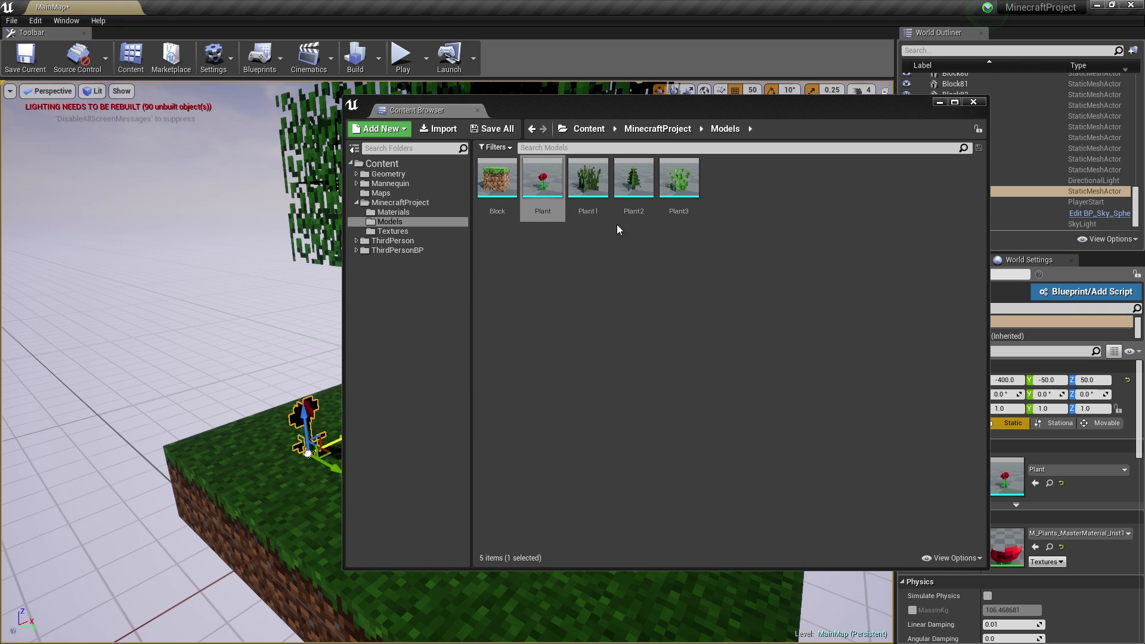
left_click_drag(588, 179, 252, 440)
key("ctrl+z")
key("ctrl+z")
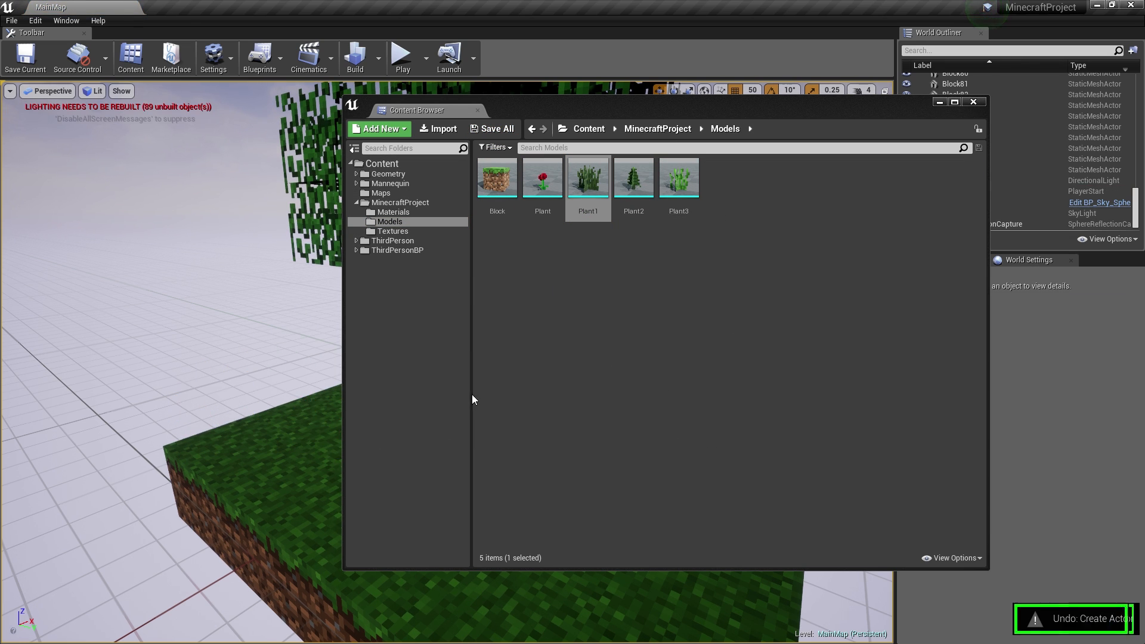
left_click_drag(752, 107, 41, 215)
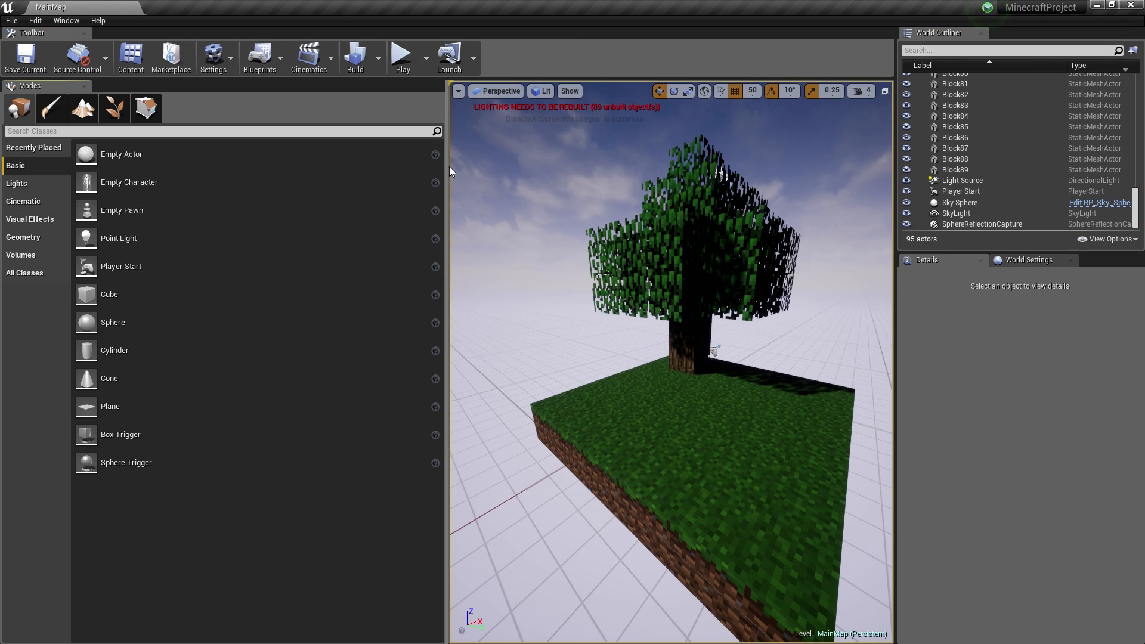
- In Foliage mode, add Plant, Plant1, Plant2 and Plant3 as foliage types and select all four
left_click_drag(450, 172, 174, 161)
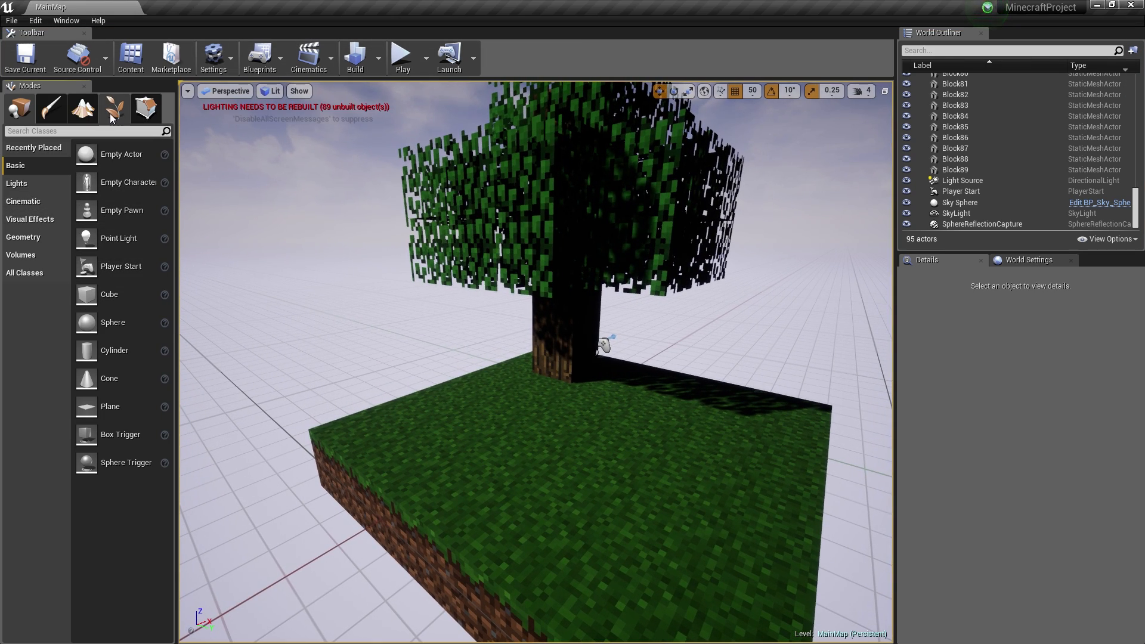
left_click(114, 108)
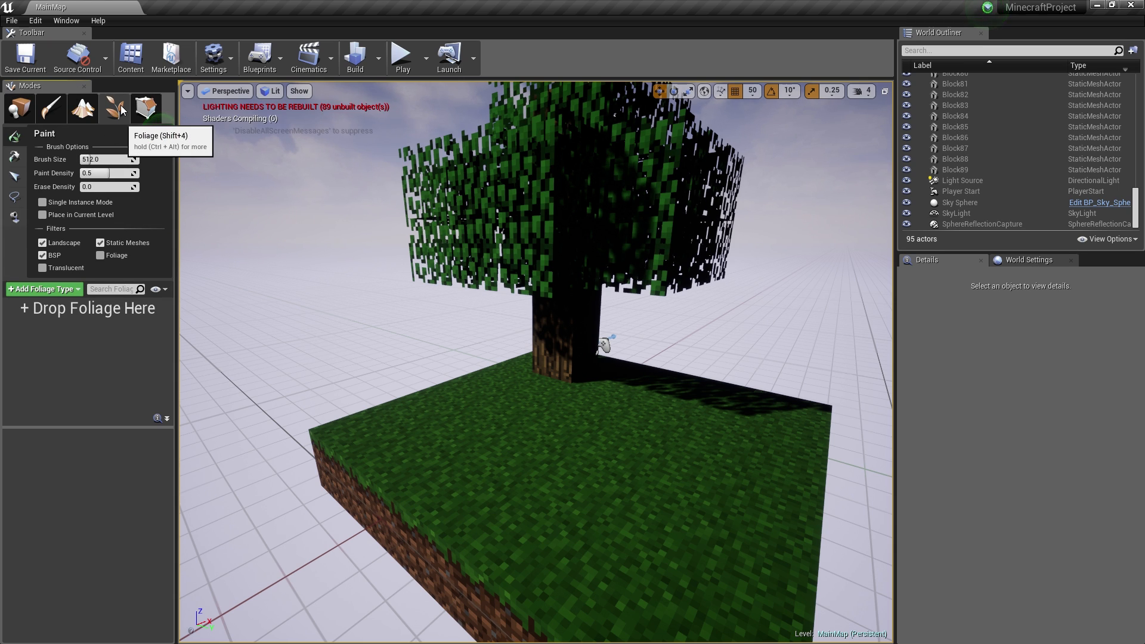
left_click(63, 291)
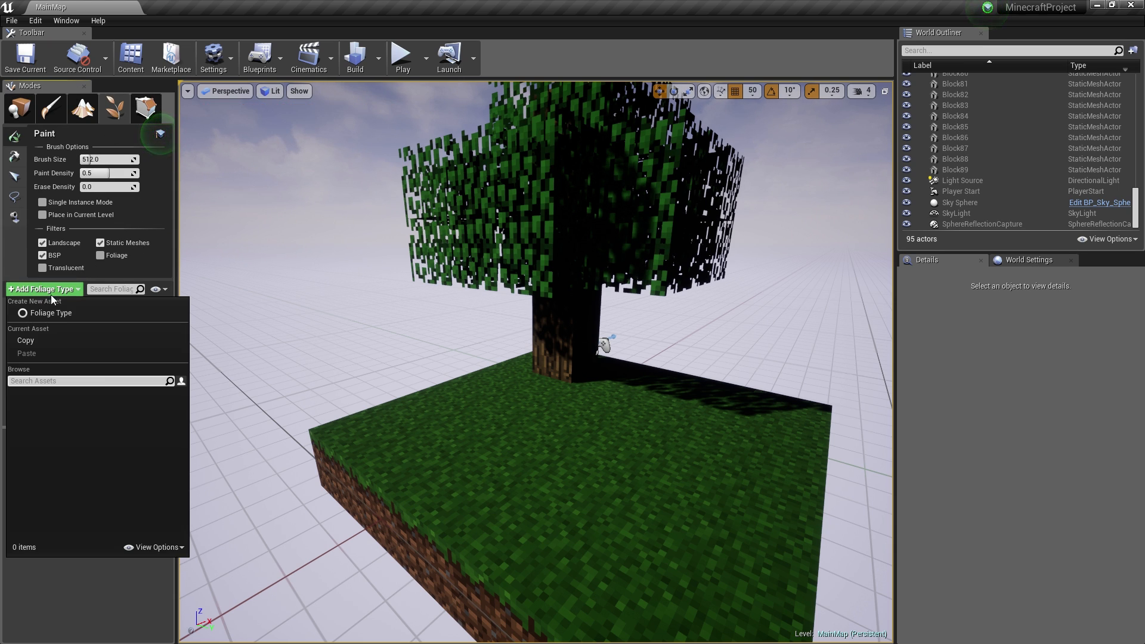
left_click(51, 293)
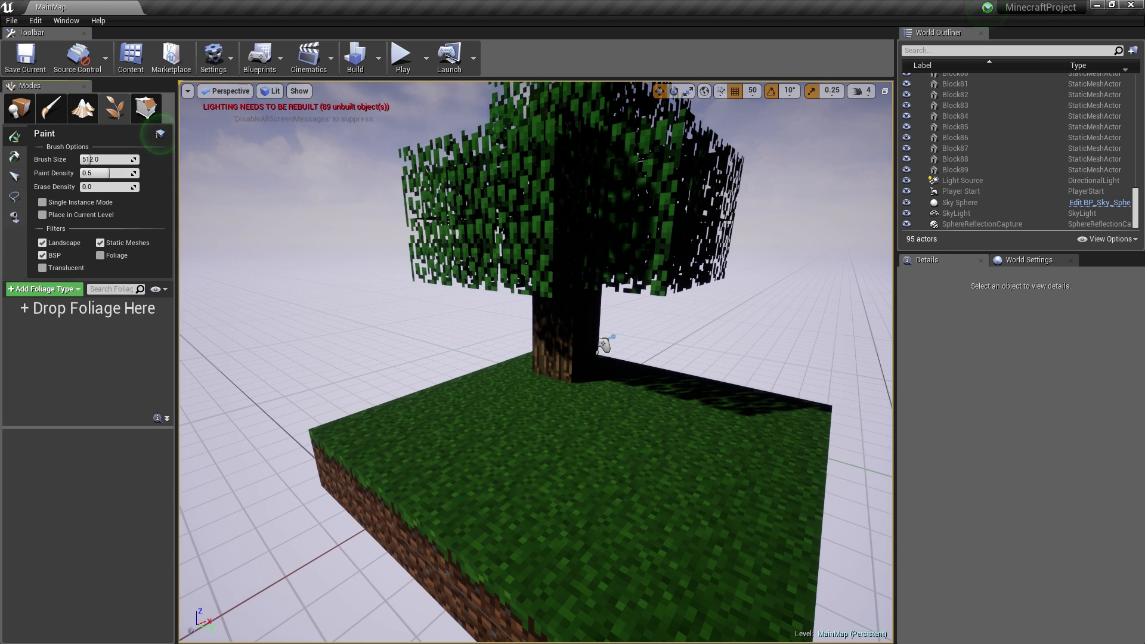
left_click(160, 133)
left_click_drag(1144, 411, 78, 369)
left_click(20, 315)
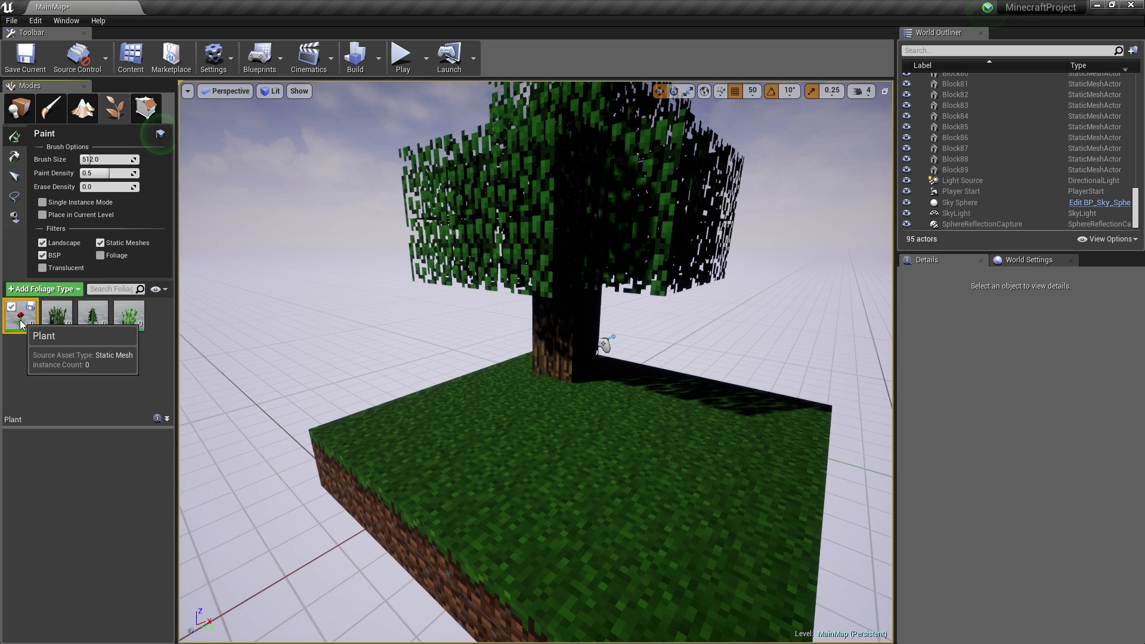
left_click(129, 315, "shift")
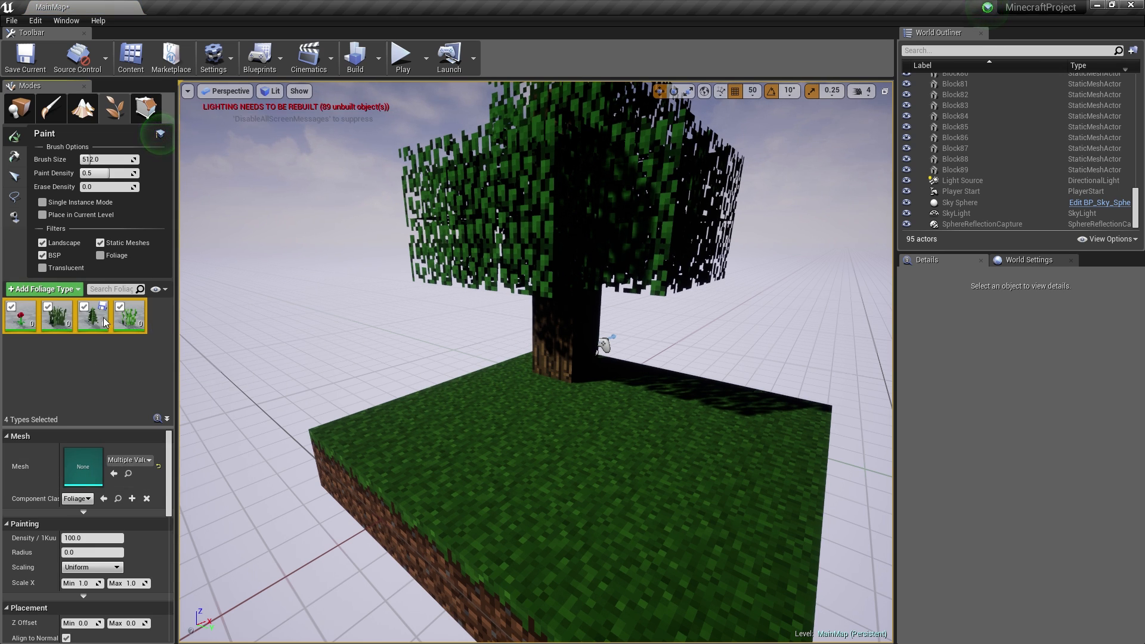
- Paint a first test of foliage on the grass block, then undo it
left_click(559, 426)
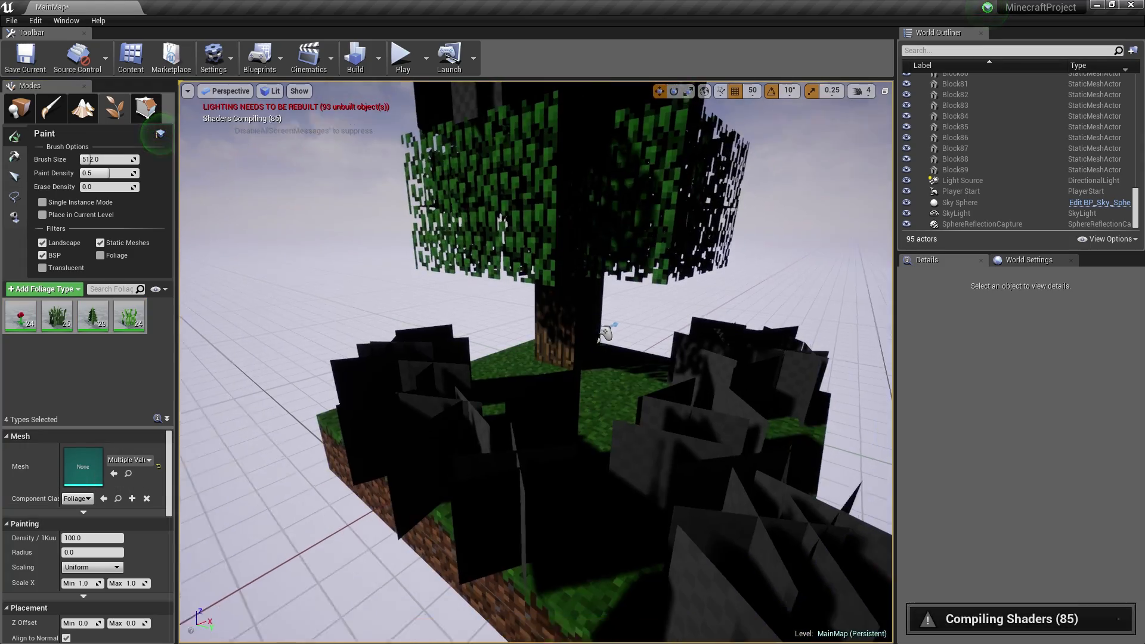
scroll(528, 480, "down", 5)
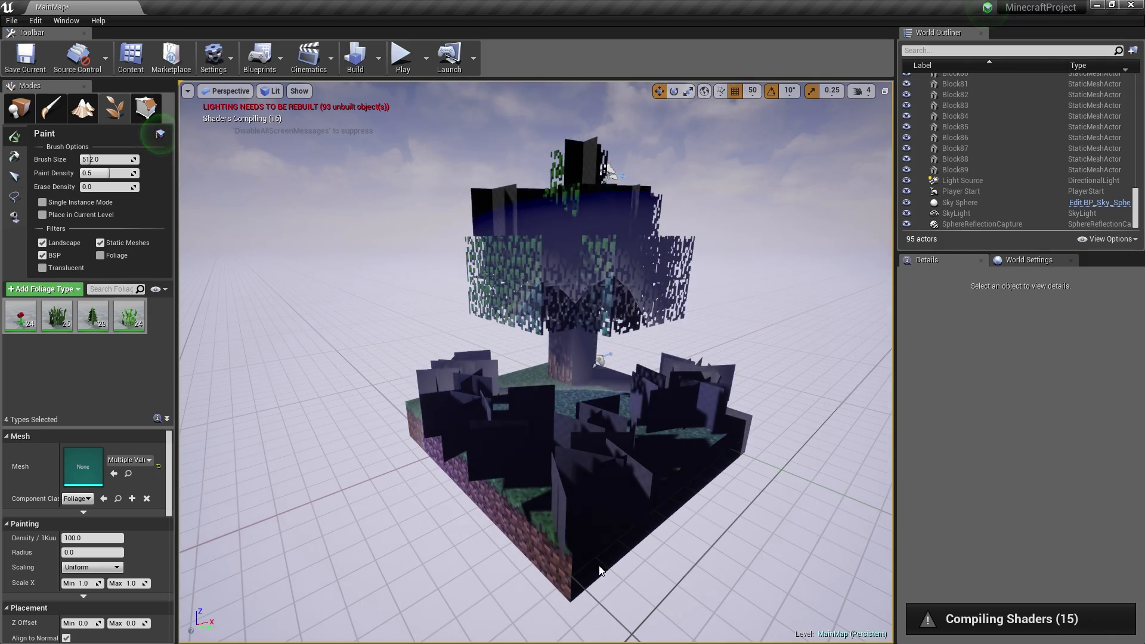
mouse_move(600, 438)
right_mouse_down()
mouse_move(607, 465)
mouse_move(707, 413)
mouse_move(600, 438)
right_mouse_up()
key("w")
key("a")
key("s")
key("ctrl+z")
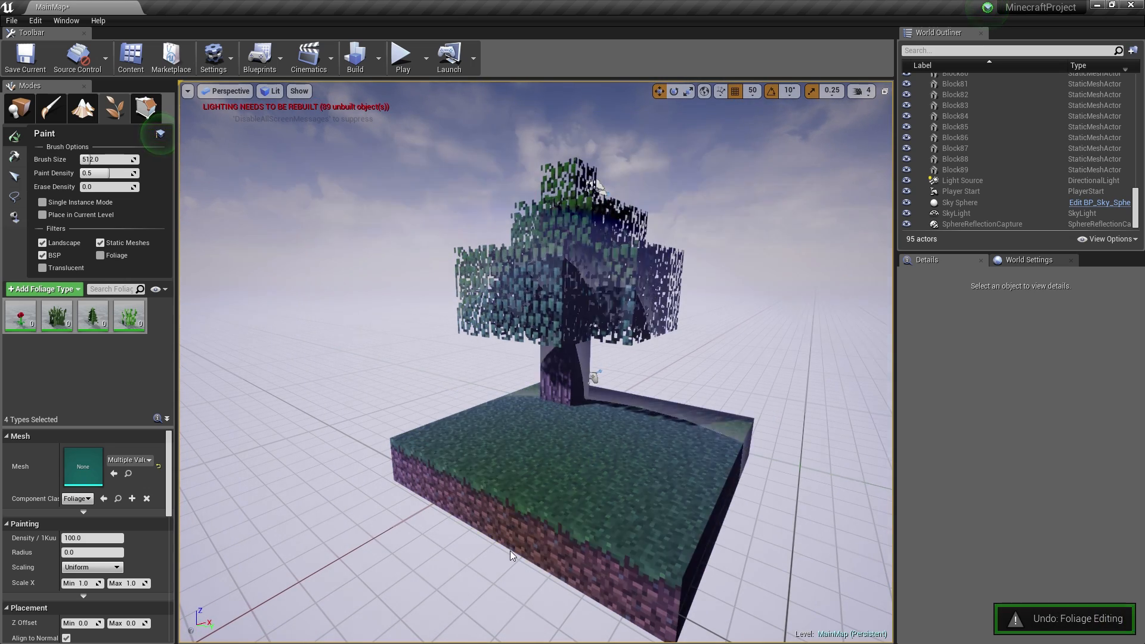
- Shrink the brush to about 110, repaint around the tree, then undo the too-dense result
left_click_drag(96, 160, 72, 160)
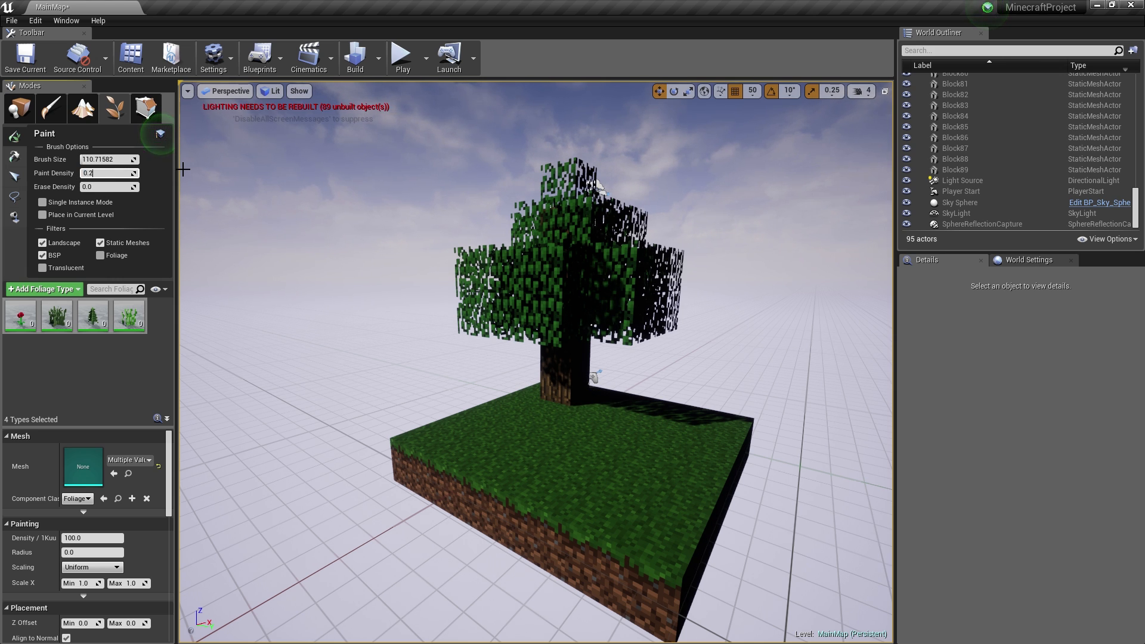
mouse_move(549, 349)
right_mouse_down()
mouse_move(552, 304)
mouse_move(549, 381)
right_mouse_up()
key("w")
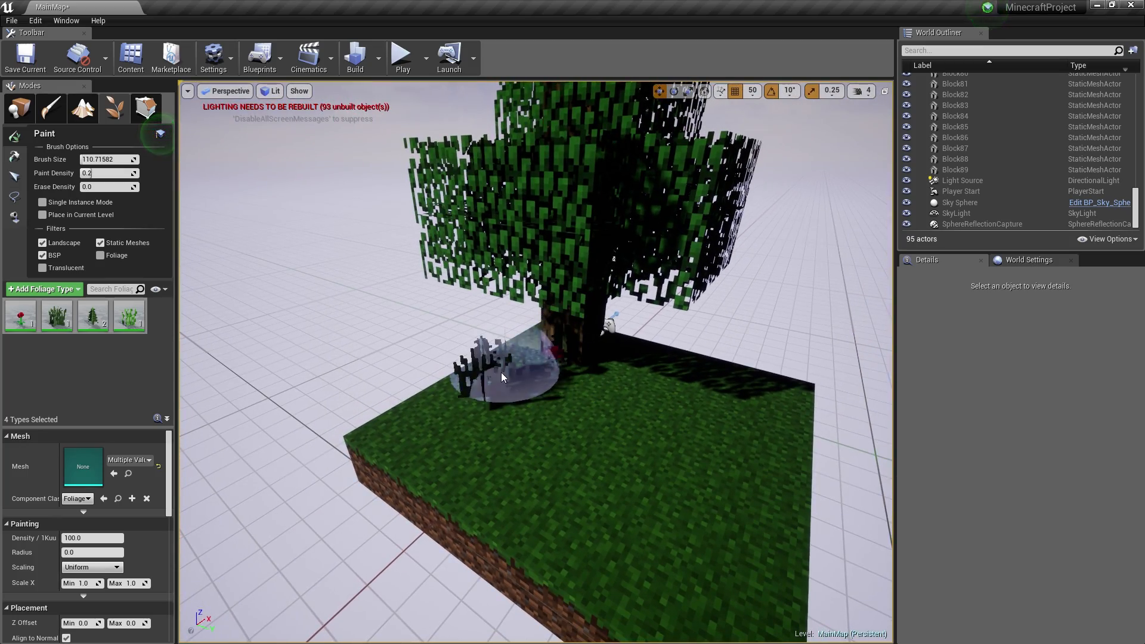
mouse_move(501, 374)
left_mouse_down()
mouse_move(409, 421)
mouse_move(659, 421)
mouse_move(608, 371)
mouse_move(758, 417)
mouse_move(686, 549)
mouse_move(845, 594)
left_mouse_up()
key("w")
mouse_move(638, 442)
right_mouse_down()
mouse_move(686, 457)
mouse_move(639, 435)
mouse_move(710, 444)
mouse_move(674, 453)
mouse_move(710, 467)
right_mouse_up()
key("s")
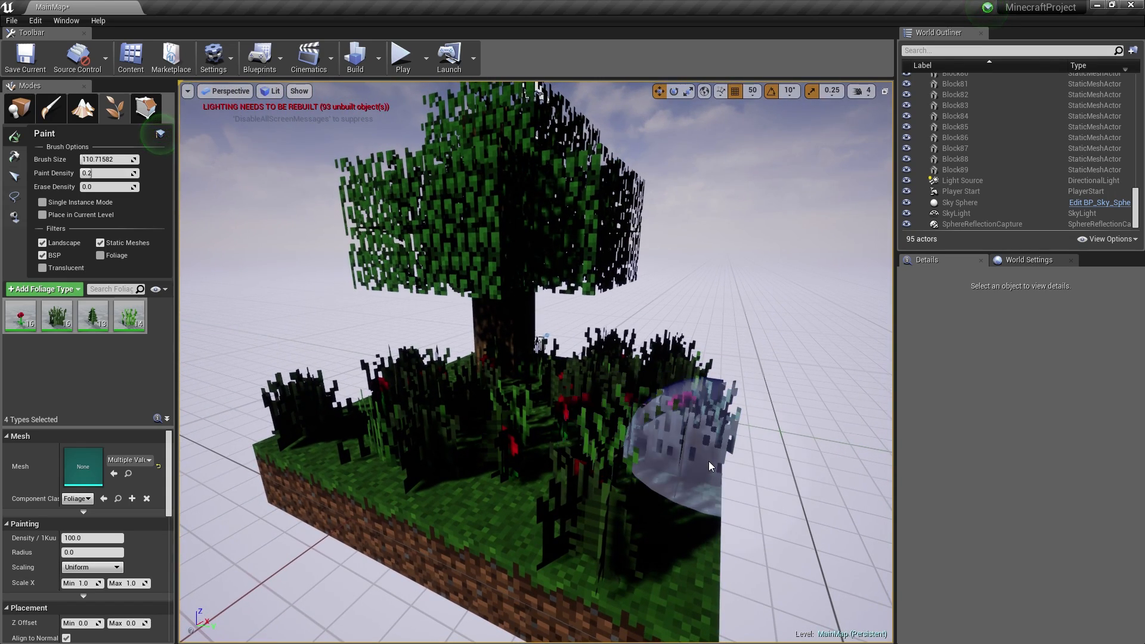
key("ctrl+z")
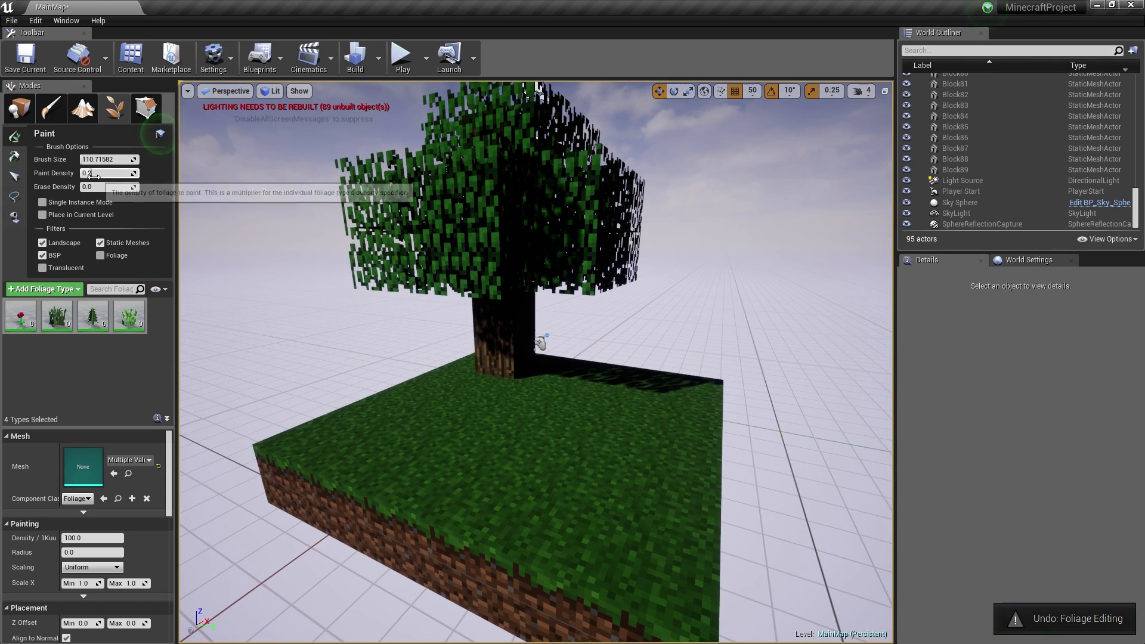
- Lower Paint Density to 0.05 and paint a sparse plant scatter across both halves of the block
left_click_drag(91, 176, 88, 174)
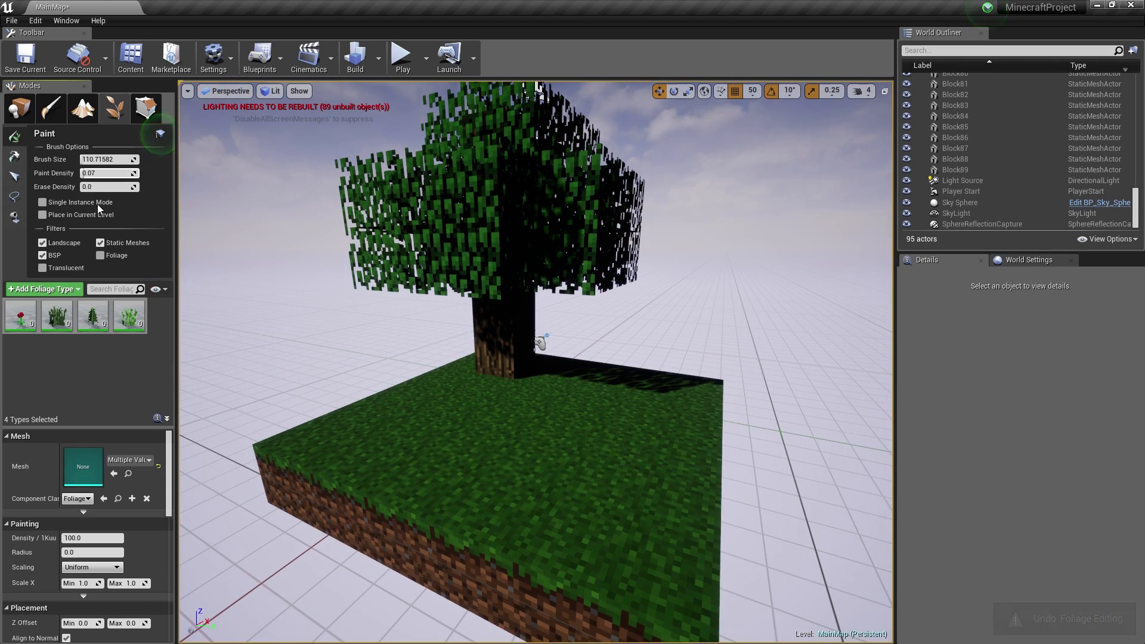
mouse_move(401, 422)
left_mouse_down()
mouse_move(396, 414)
mouse_move(487, 416)
mouse_move(677, 384)
mouse_move(614, 537)
mouse_move(551, 463)
left_mouse_up()
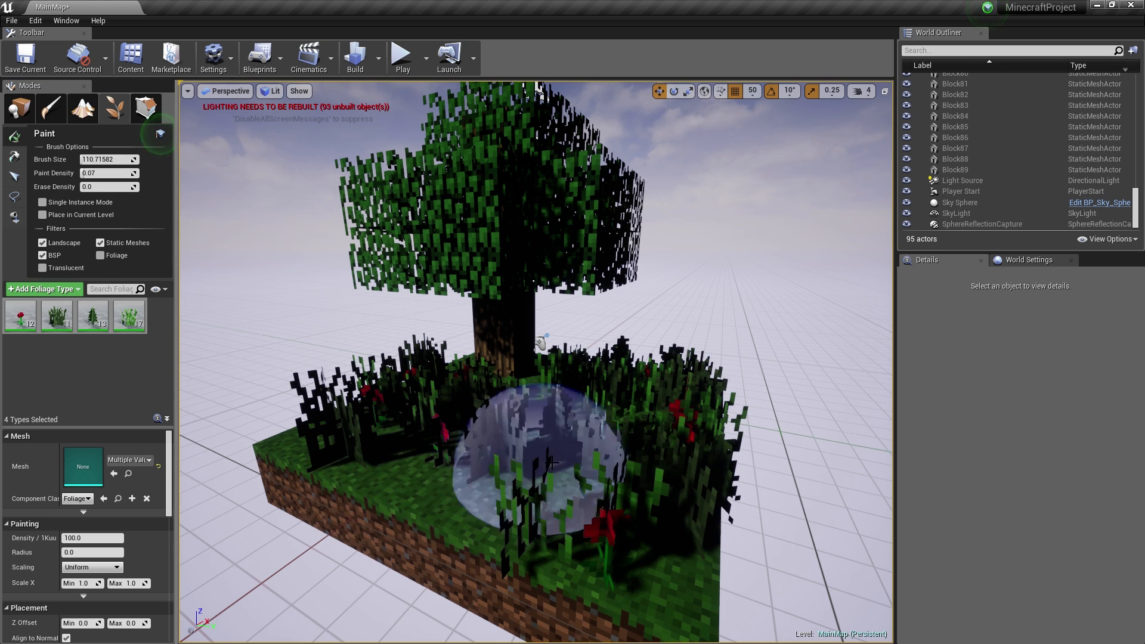
key("ctrl+z")
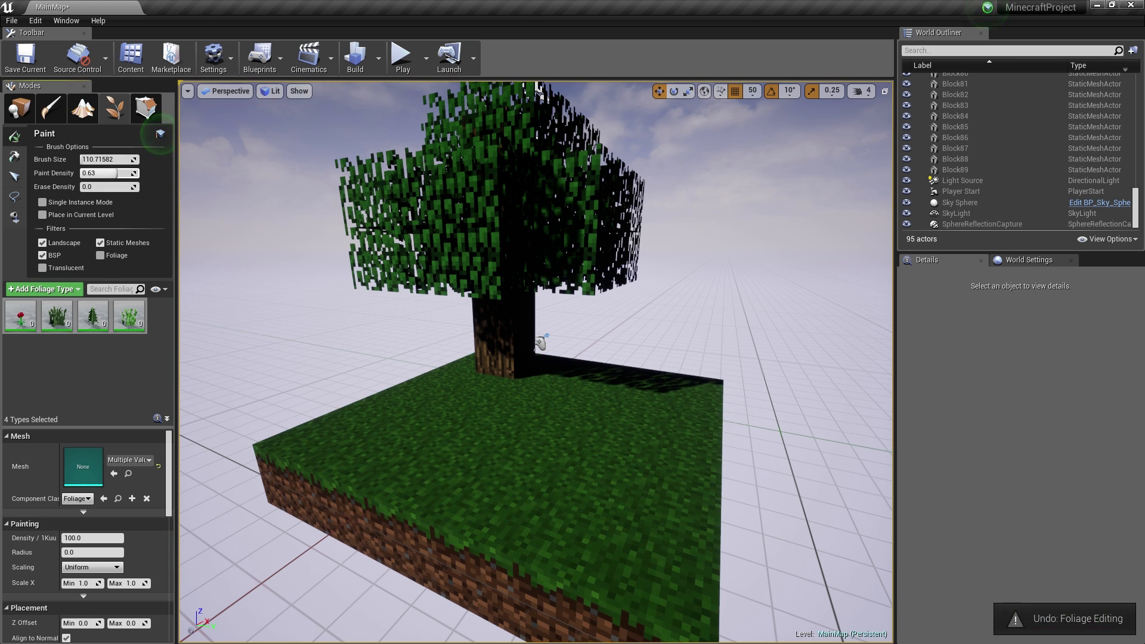
mouse_move(447, 388)
left_mouse_down()
mouse_move(294, 460)
mouse_move(666, 389)
mouse_move(593, 549)
mouse_move(685, 455)
left_mouse_up()
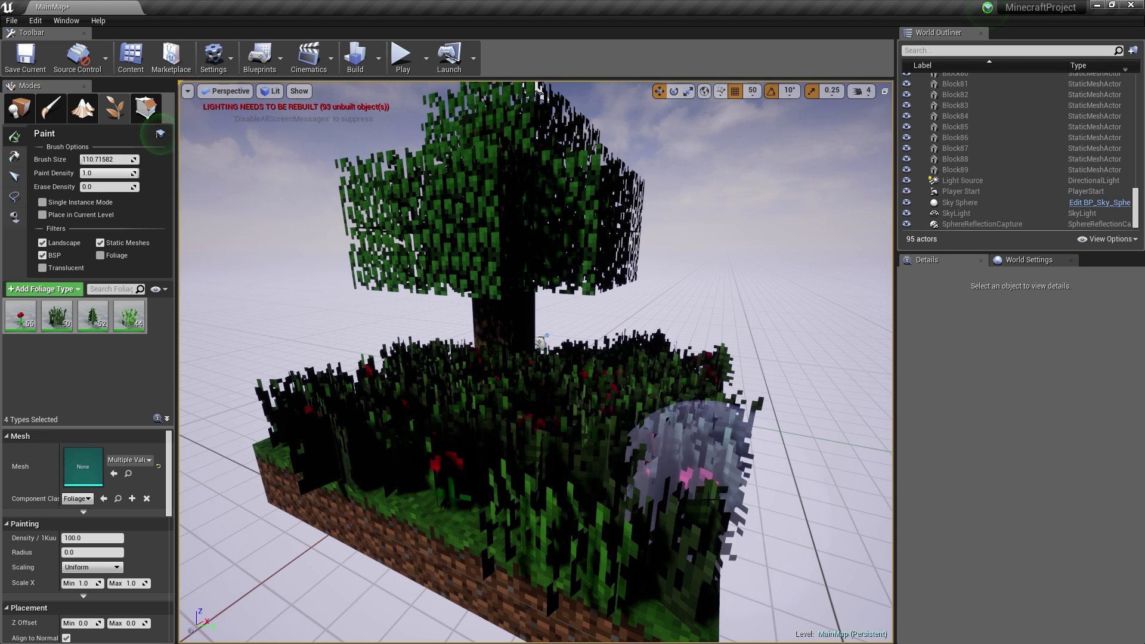
key("ctrl+z")
left_click_drag(106, 173, 89, 173)
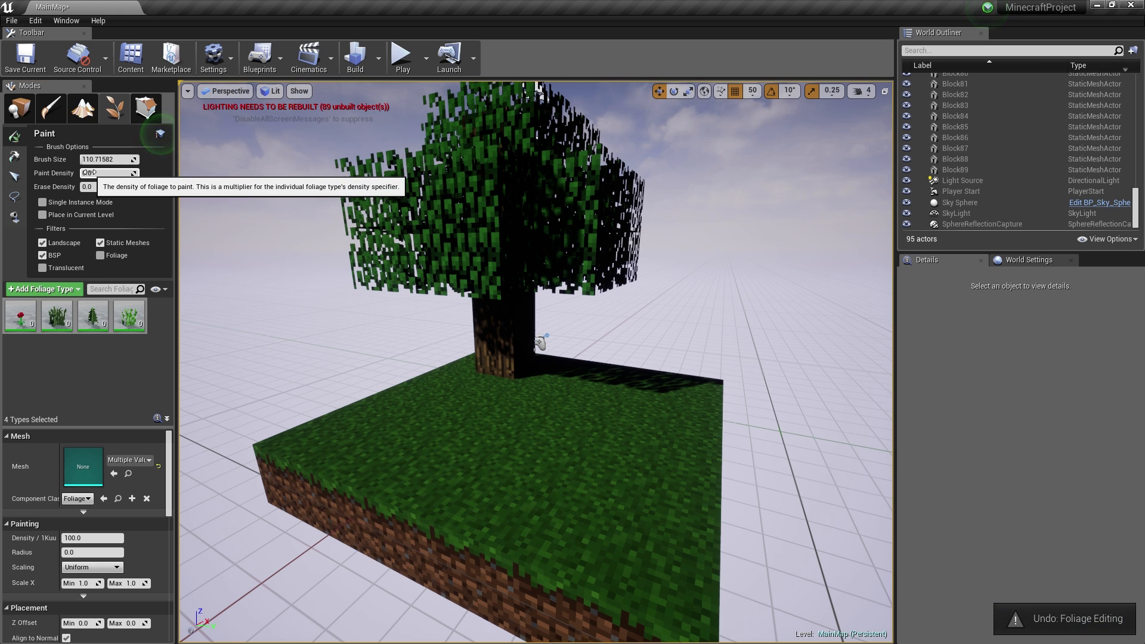
mouse_move(421, 395)
left_mouse_down()
mouse_move(383, 404)
mouse_move(459, 439)
mouse_move(631, 397)
left_mouse_up()
key("ctrl+z")
mouse_move(573, 376)
left_mouse_down()
mouse_move(447, 389)
mouse_move(428, 467)
mouse_move(394, 449)
left_mouse_up()
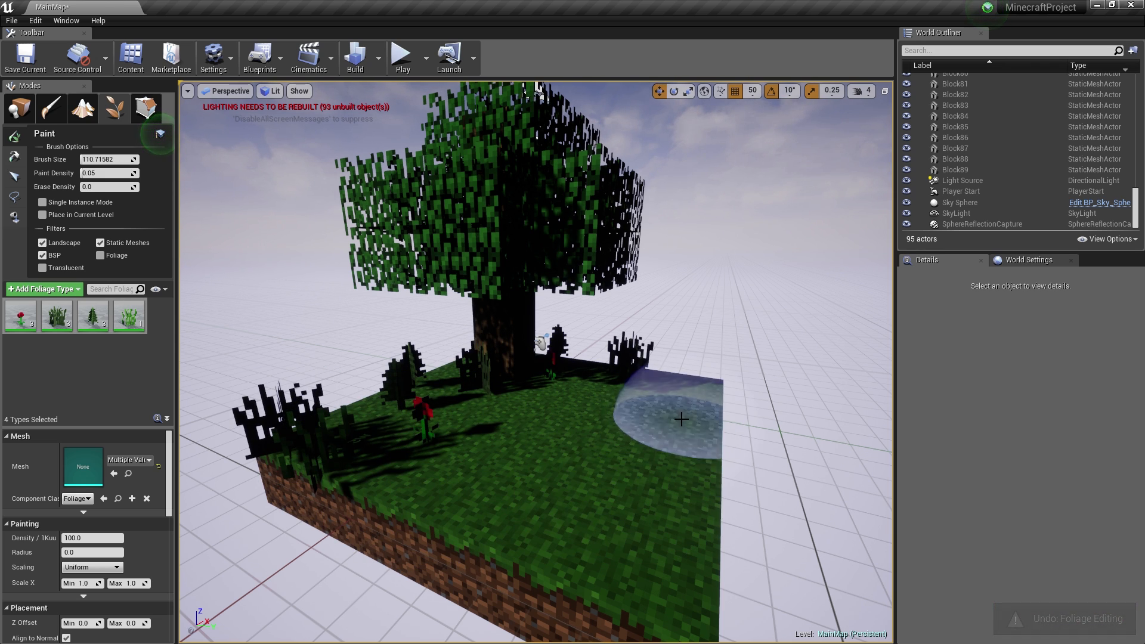
mouse_move(670, 409)
left_mouse_down()
mouse_move(626, 421)
mouse_move(614, 485)
mouse_move(572, 444)
mouse_move(429, 421)
mouse_move(537, 550)
mouse_move(596, 596)
mouse_move(413, 477)
mouse_move(421, 353)
left_mouse_up()
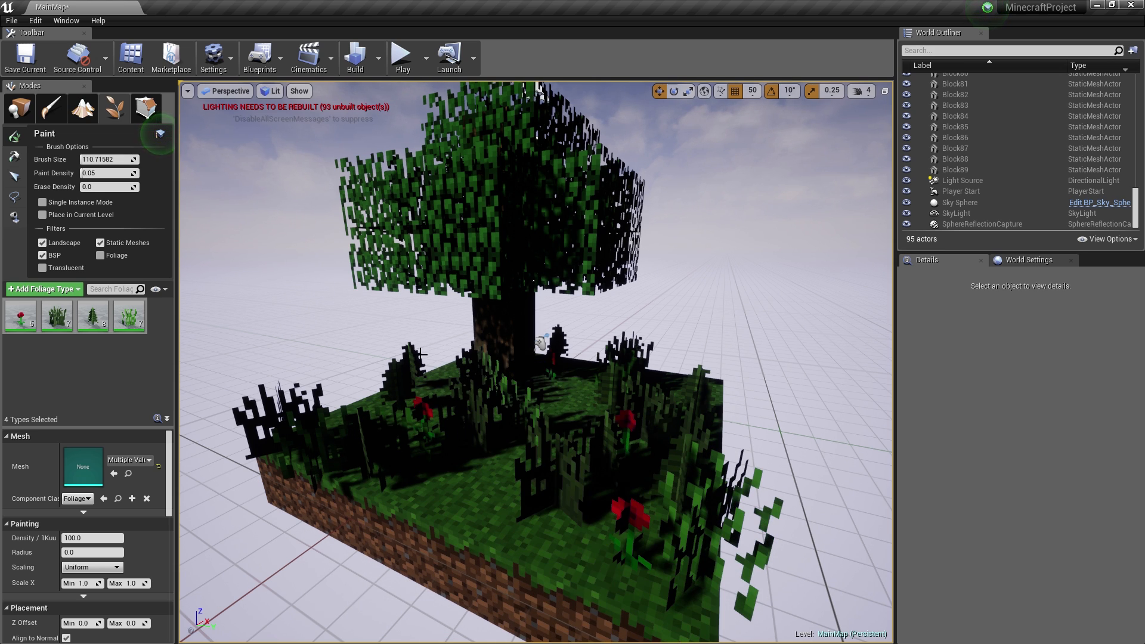
left_click(13, 179)
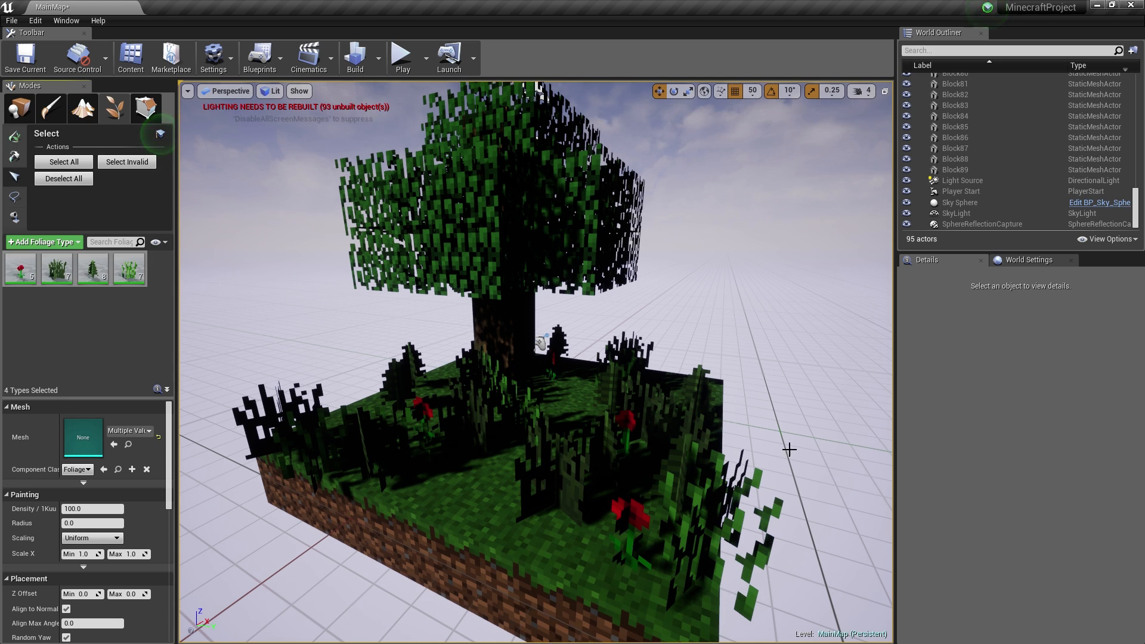
- Delete stray plants at the island's edges, including the tall leafy plant and the dark left-corner clump
left_click(753, 478)
key("Delete")
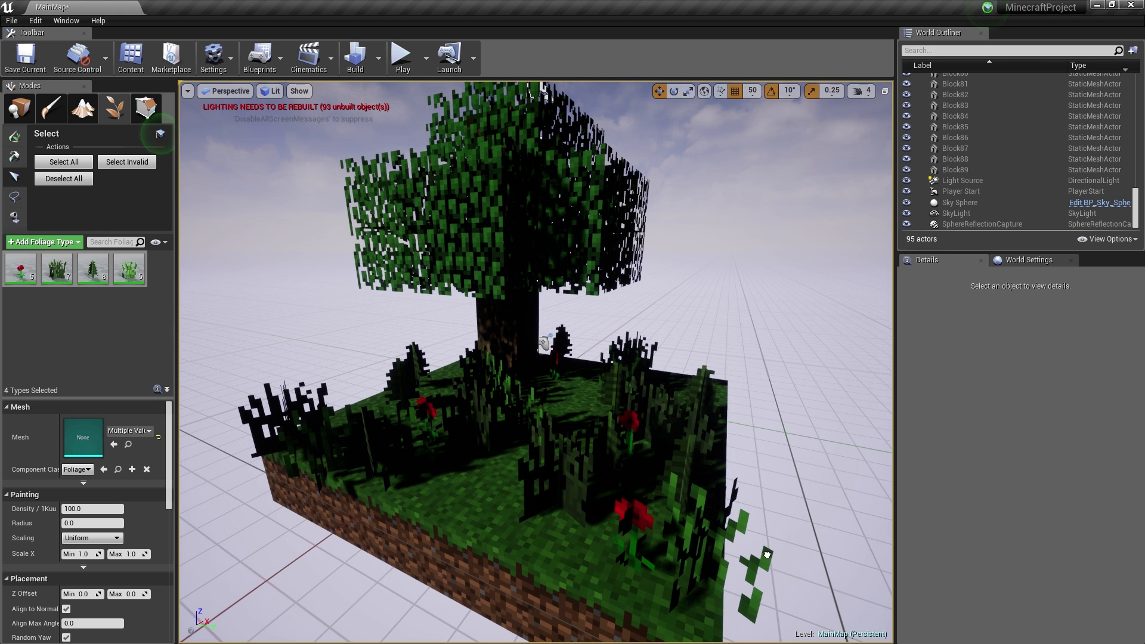
left_click(712, 574)
key("Delete")
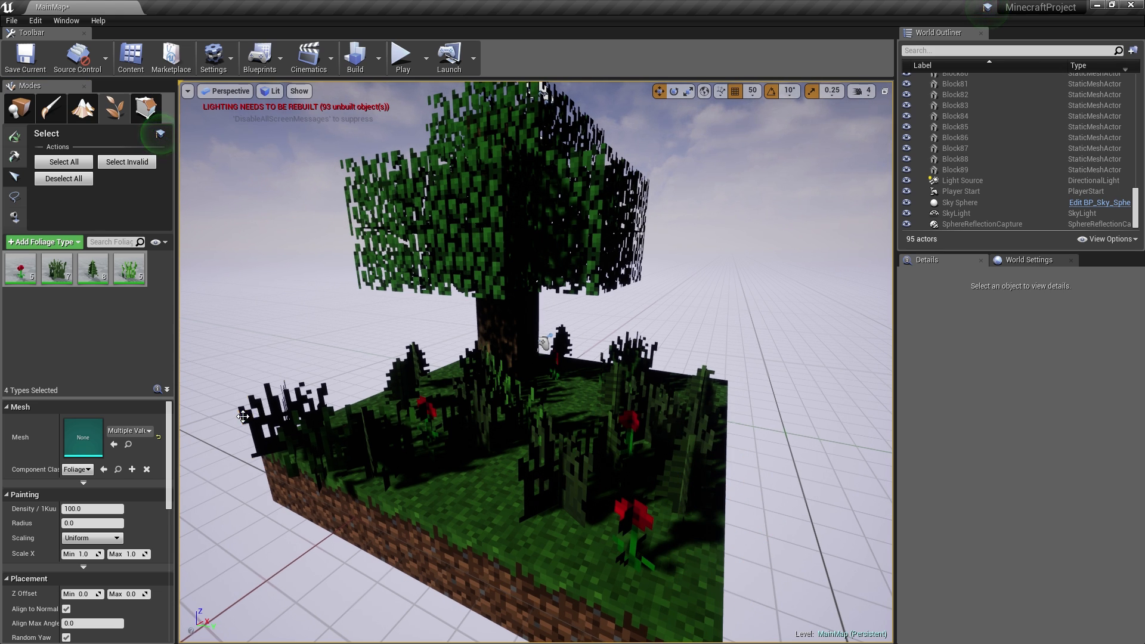
left_click(243, 416)
key("Delete")
right_click_drag(542, 86, 314, 396)
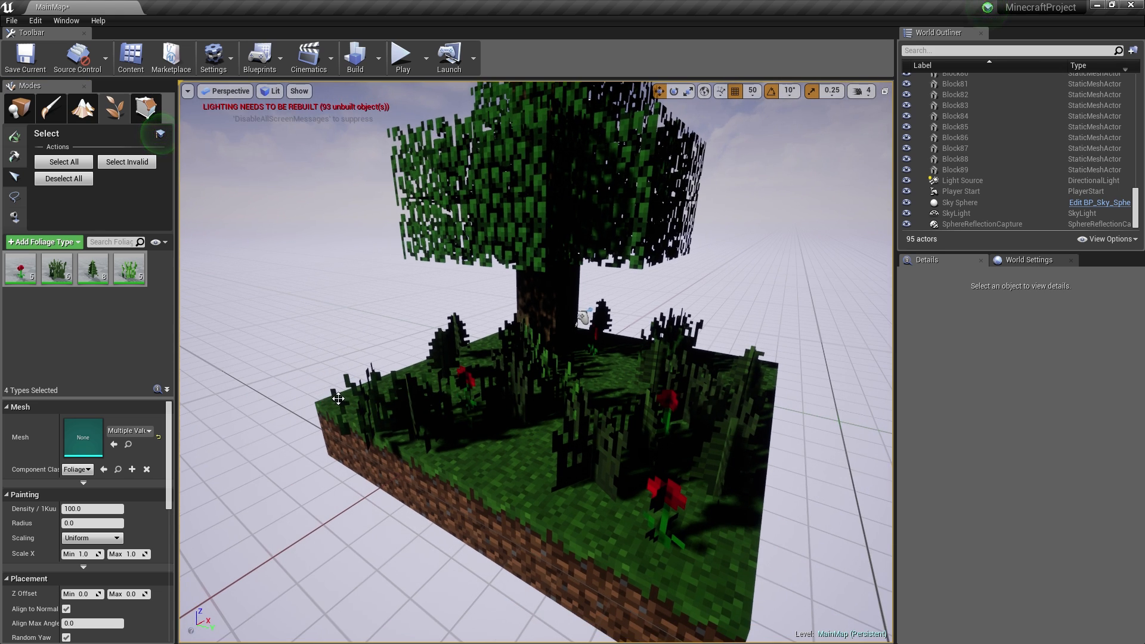
left_click(336, 398)
right_click_drag(552, 377, 559, 391)
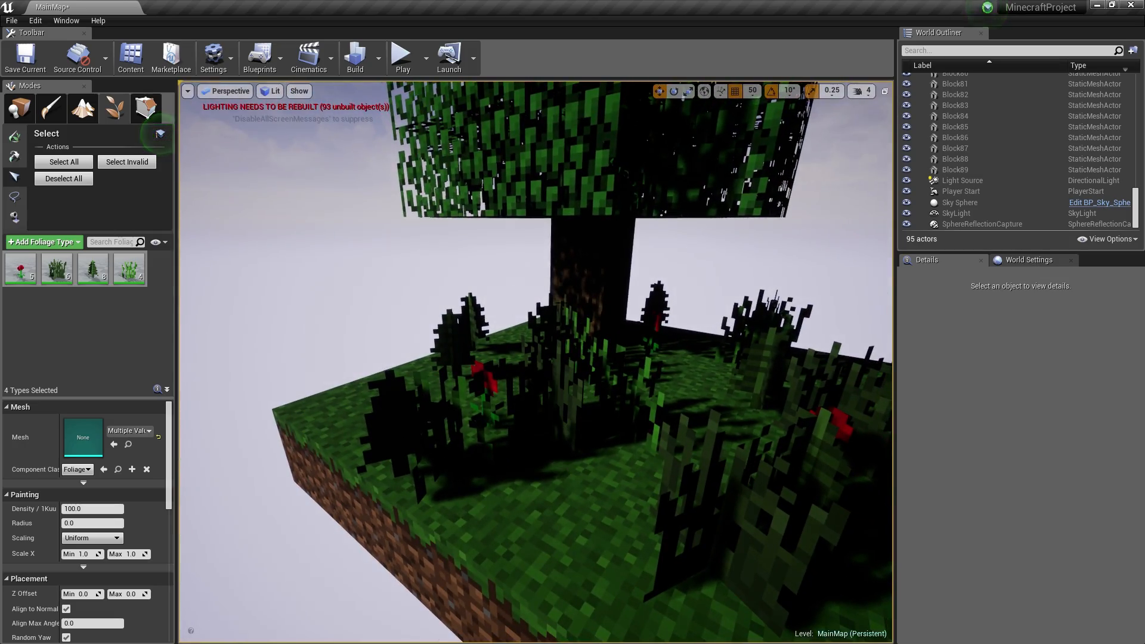
left_click(66, 282)
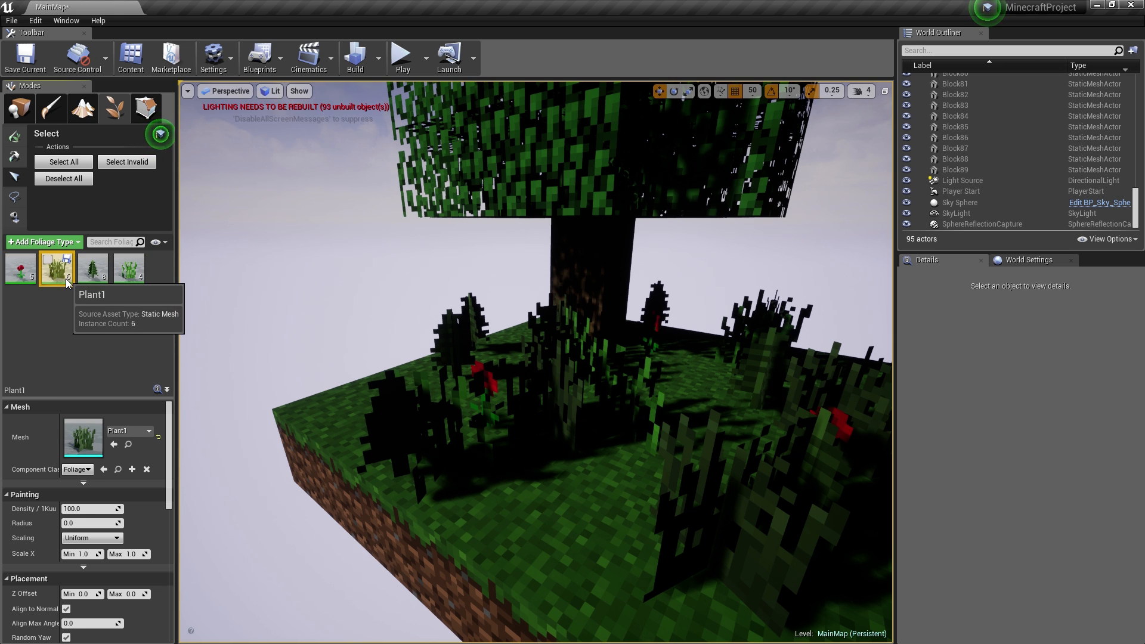
- From Plant1's material, set Color Leaves to a brighter green sampled from the level's grass
double_click(83, 437)
double_click(834, 217)
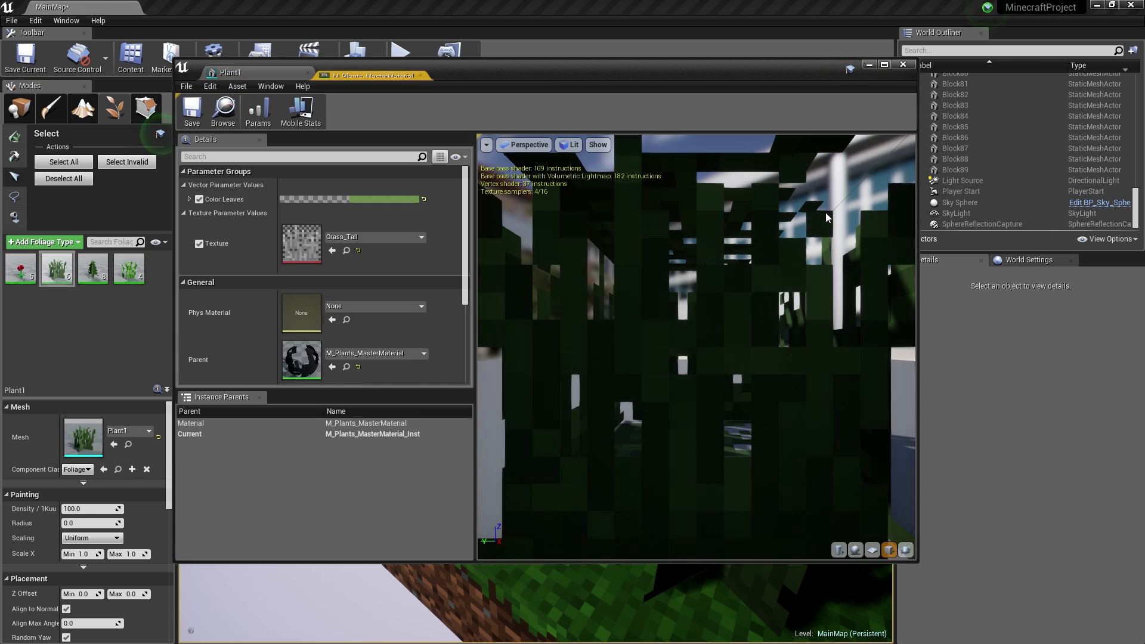
left_click(378, 199)
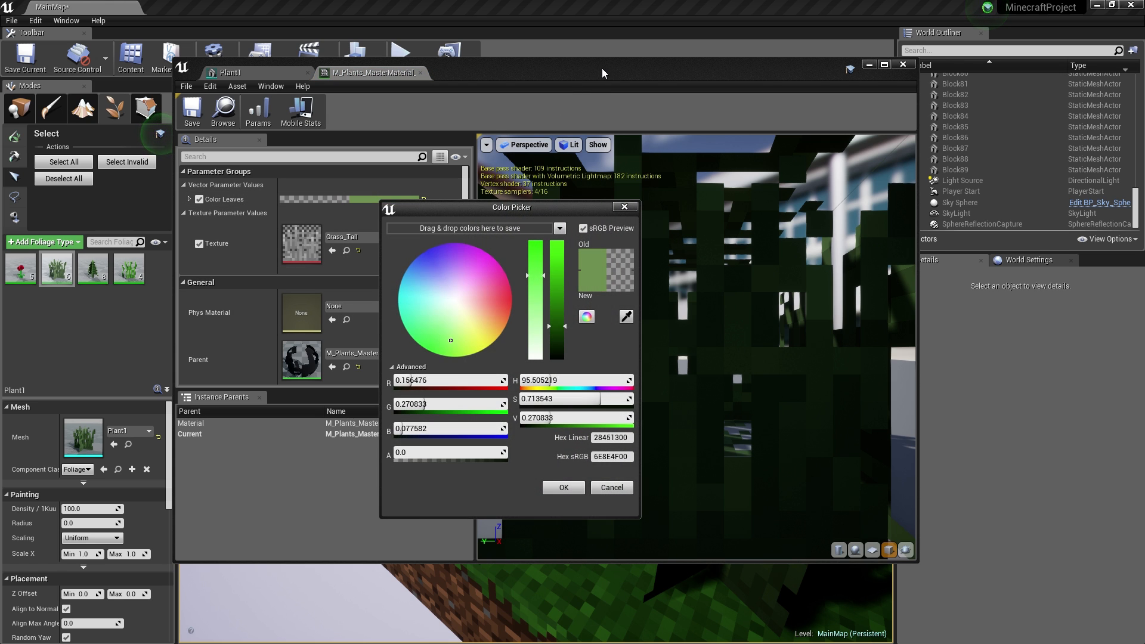
left_click_drag(602, 68, 193, 67)
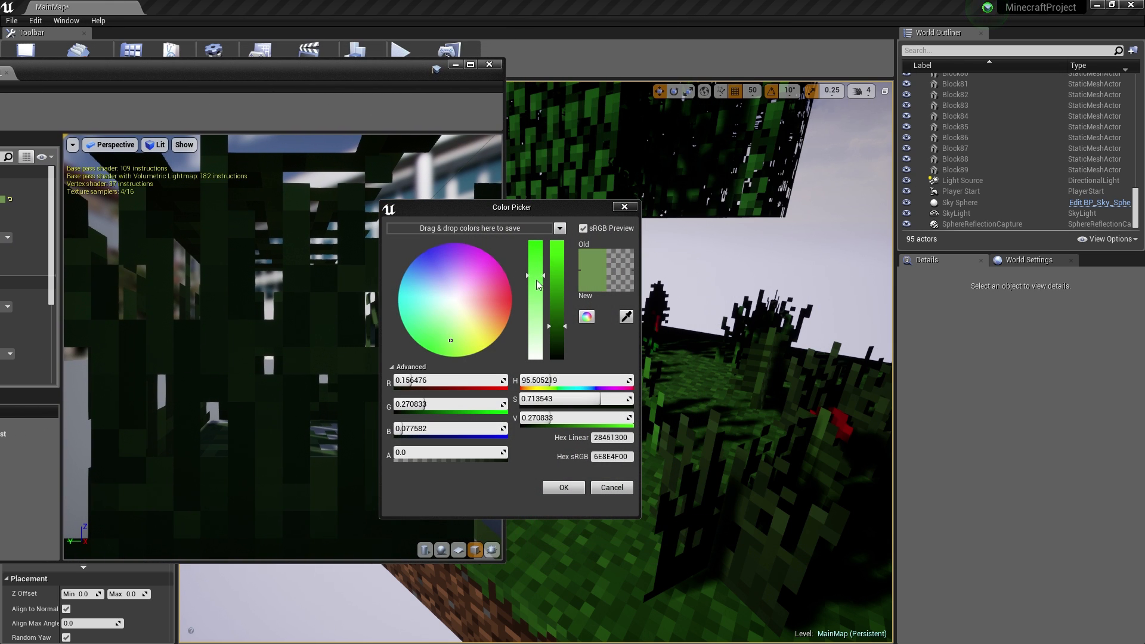
left_click(623, 312)
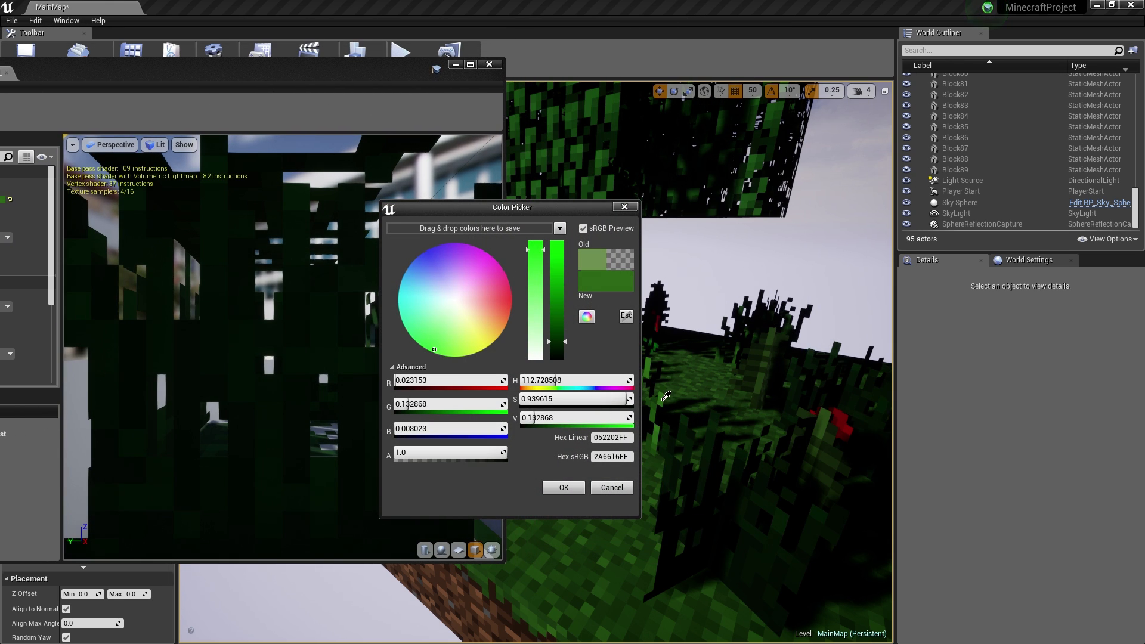
left_click(661, 400)
left_click_drag(556, 342, 562, 287)
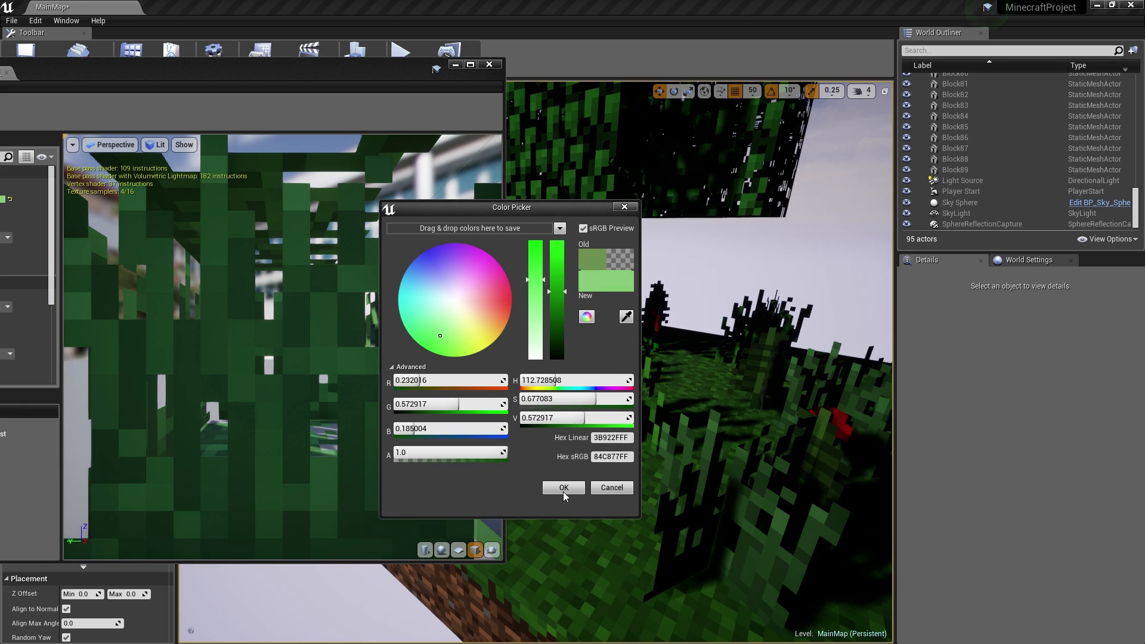
left_click(564, 488)
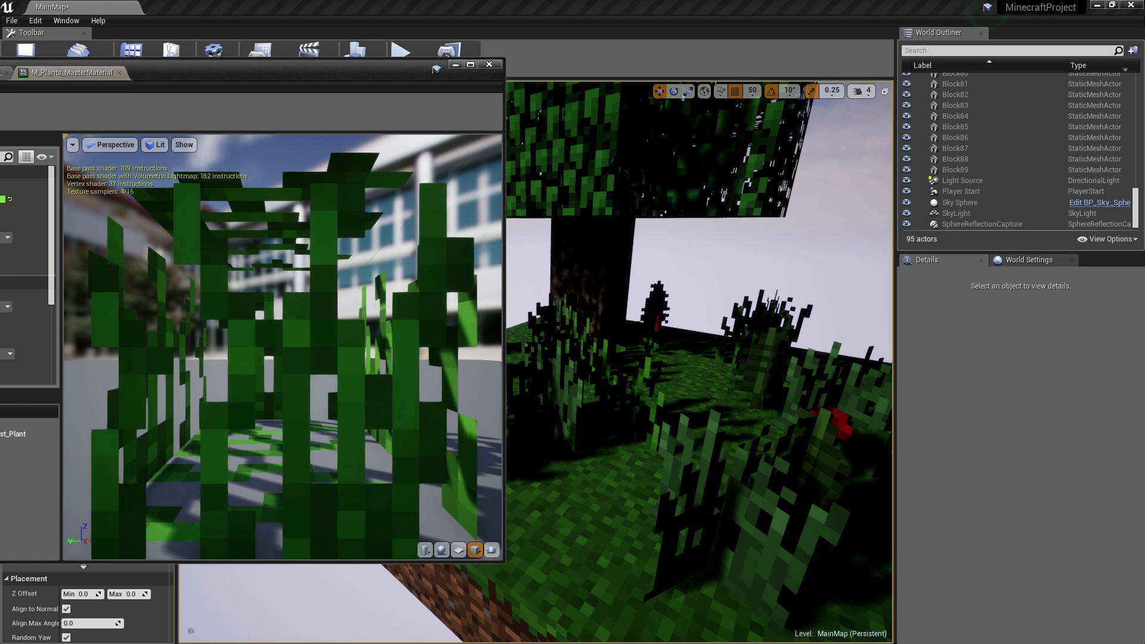
left_click_drag(297, 70, 672, 100)
- Confirm Color Leaves on the other plant material instance and save it
left_click(424, 99)
left_click(315, 229)
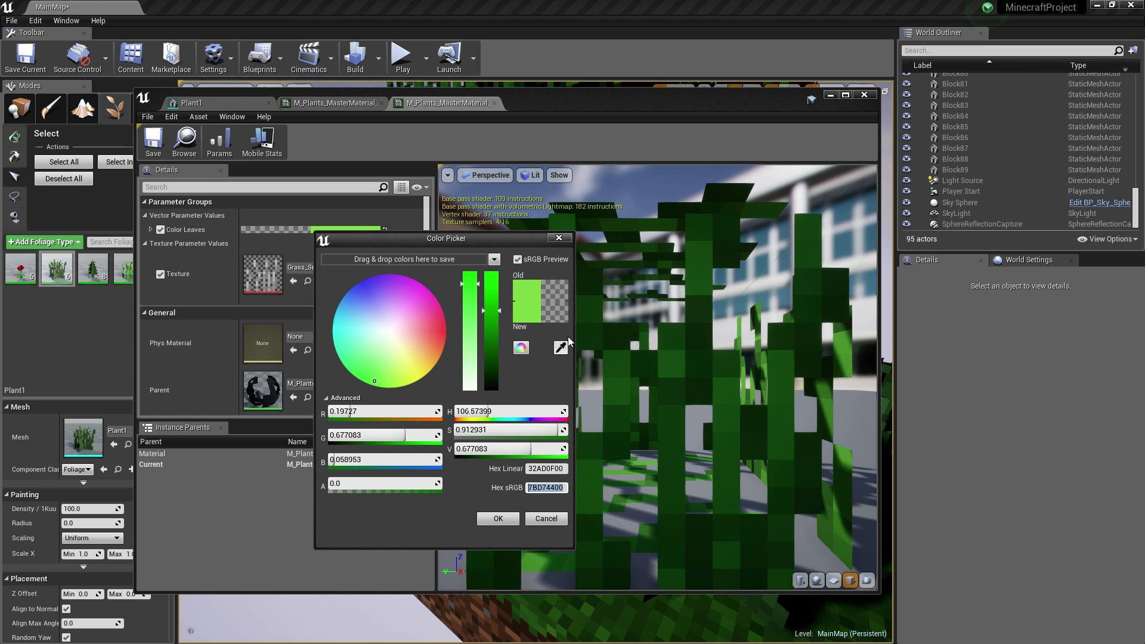
left_click(559, 238)
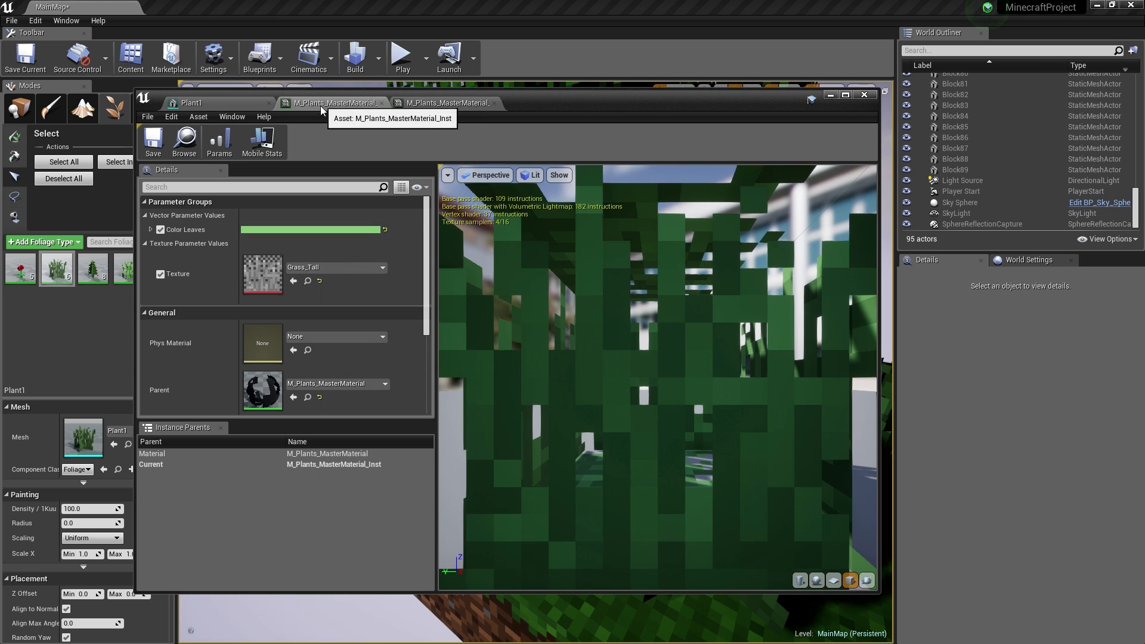
left_click(326, 229)
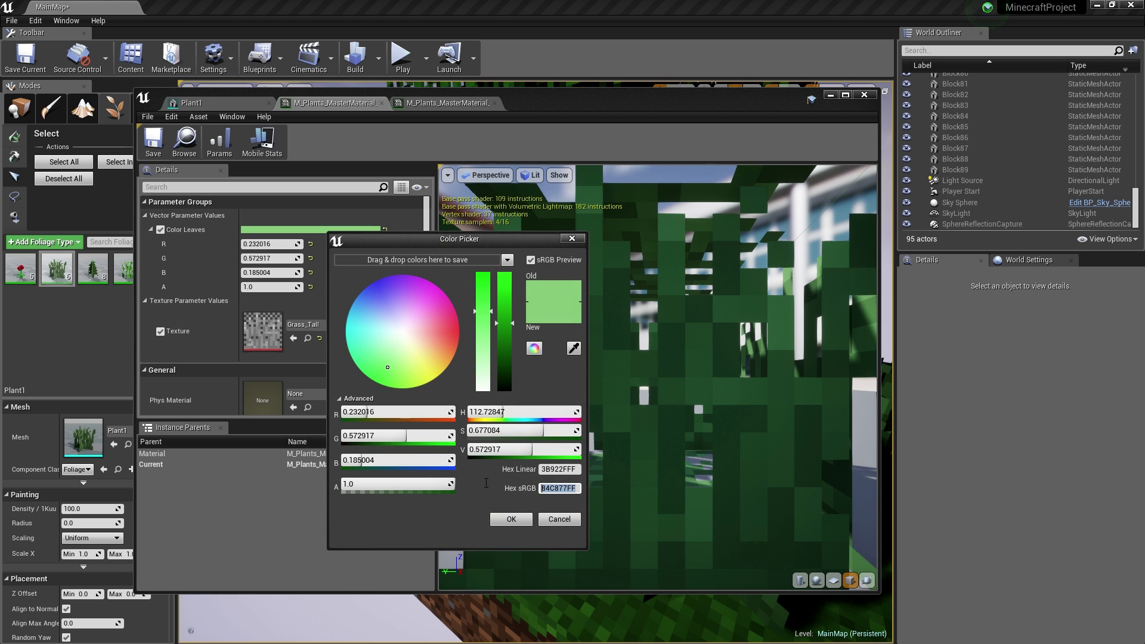
left_click(520, 521)
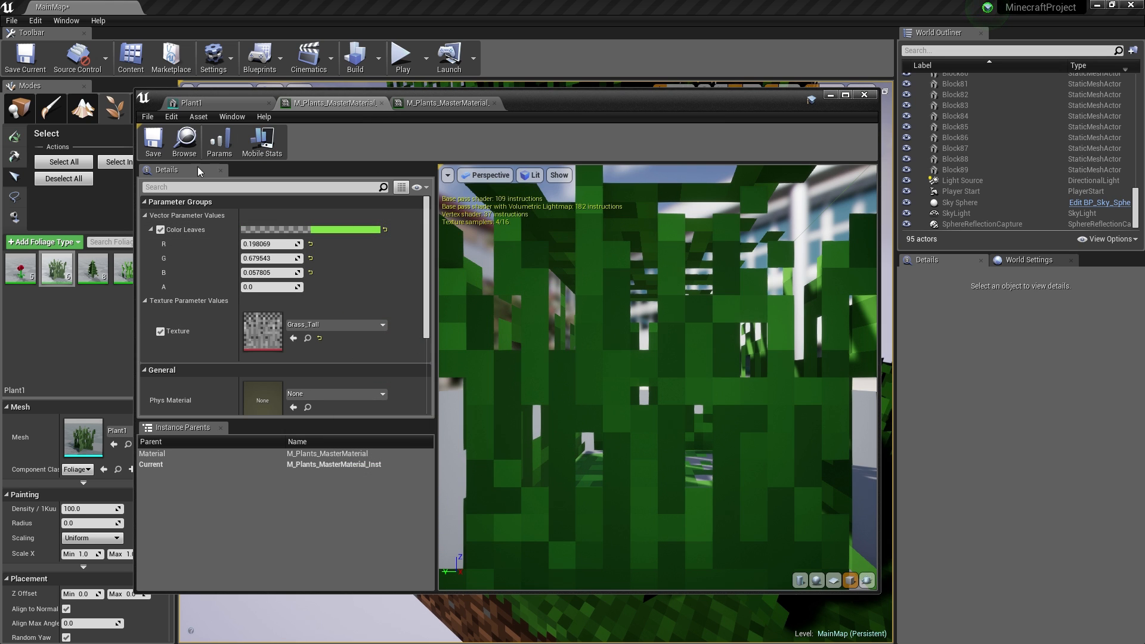
left_click(153, 140)
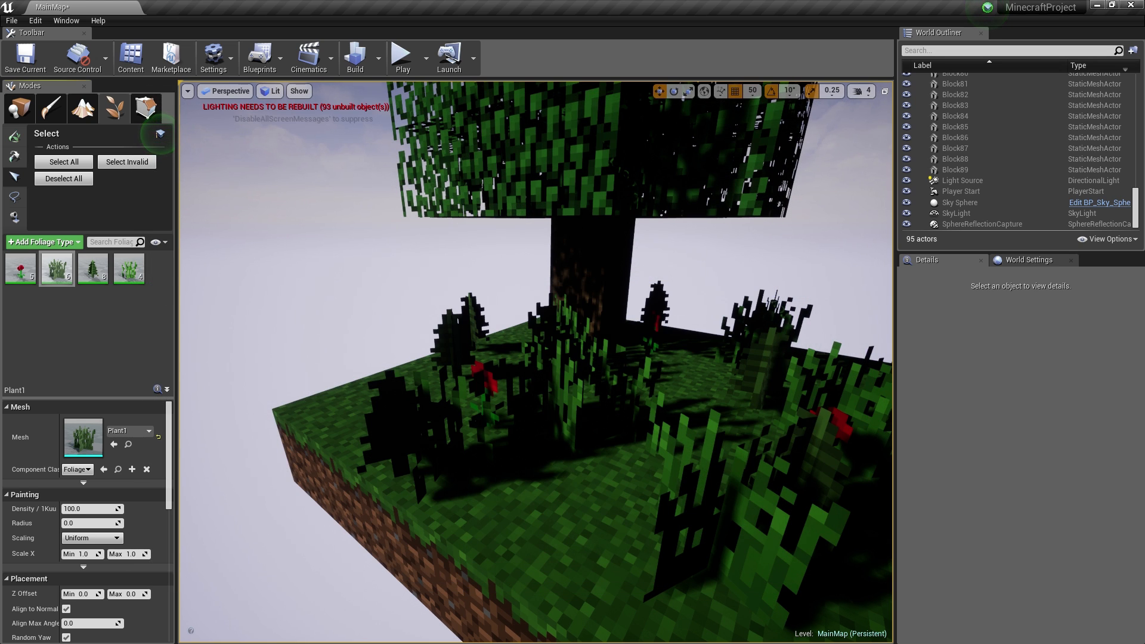
- Fly past the grass, ferns and red flower, ending on a corner view of the whole island and tree
key("w")
right_click_drag(536, 361, 641, 346)
key("s")
right_click_drag(536, 362, 593, 350)
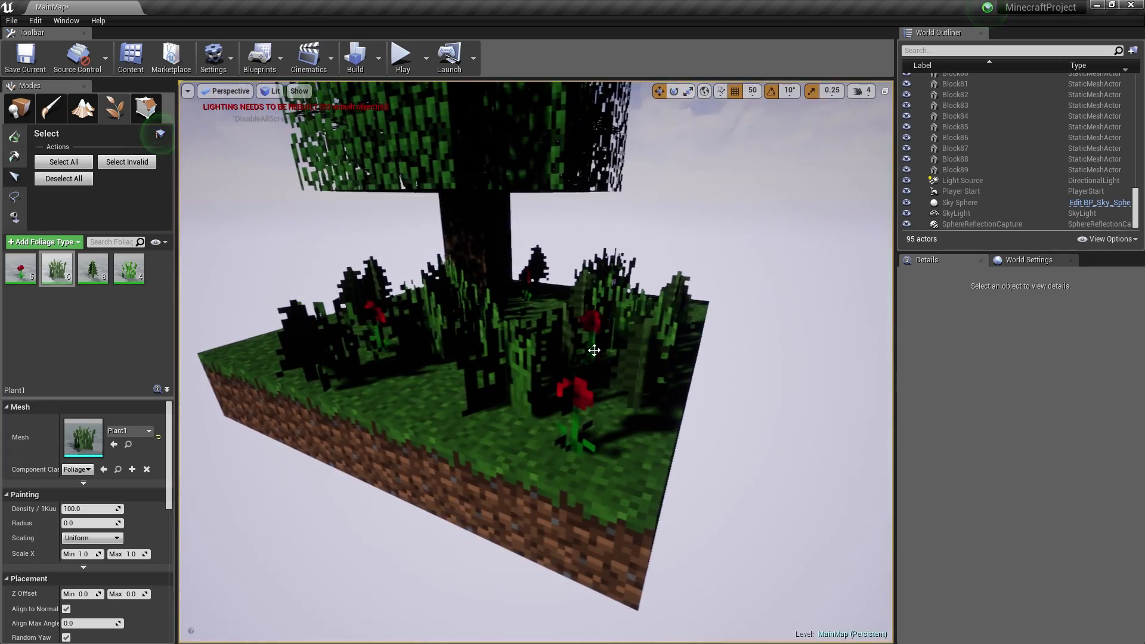
key("w")
right_click_drag(565, 386, 531, 375)
key("s")
key("d")
right_click_drag(674, 369, 628, 366)
key("g")
key("g")
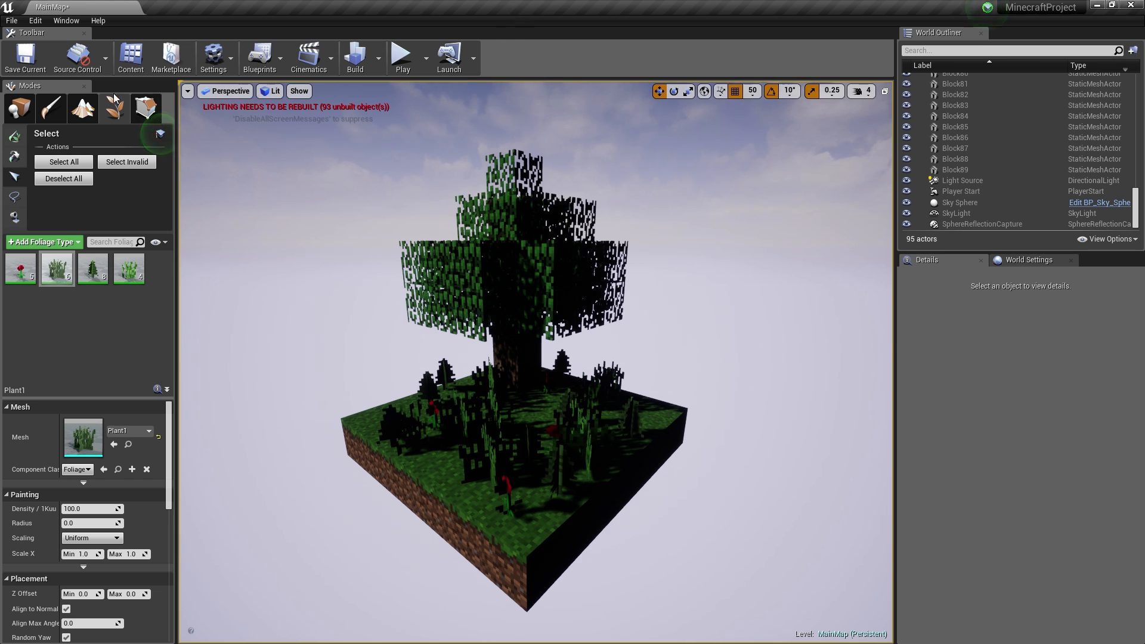
- From the Place panel's Volumes category, drop a Post Process Volume beside the tree
left_click(19, 108)
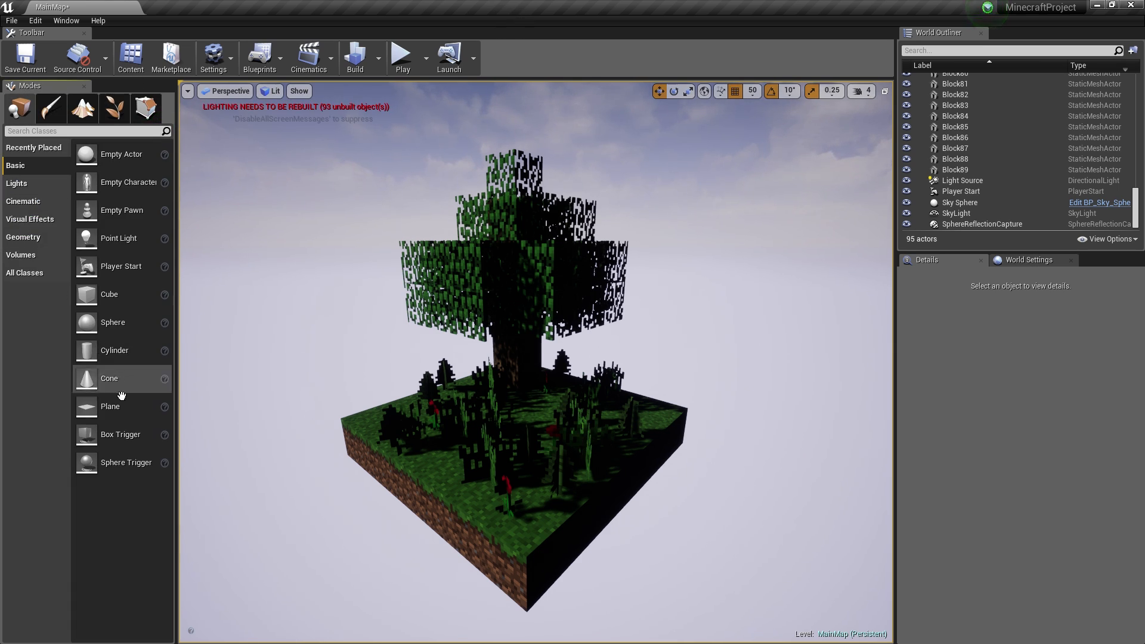
left_click(23, 236)
left_click(25, 273)
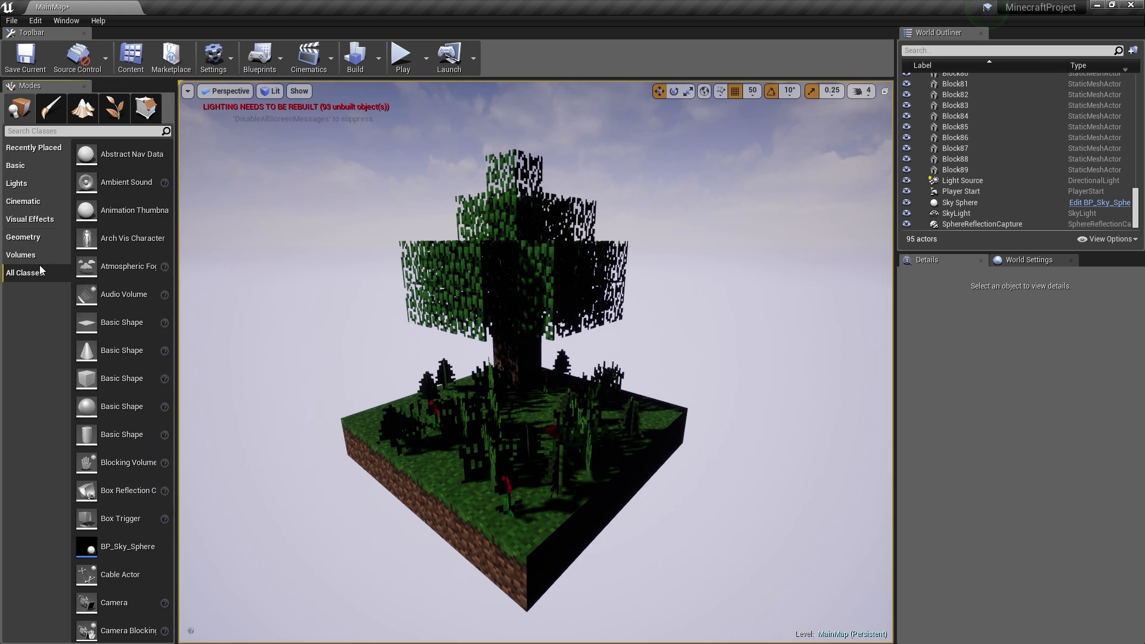
left_click(40, 260)
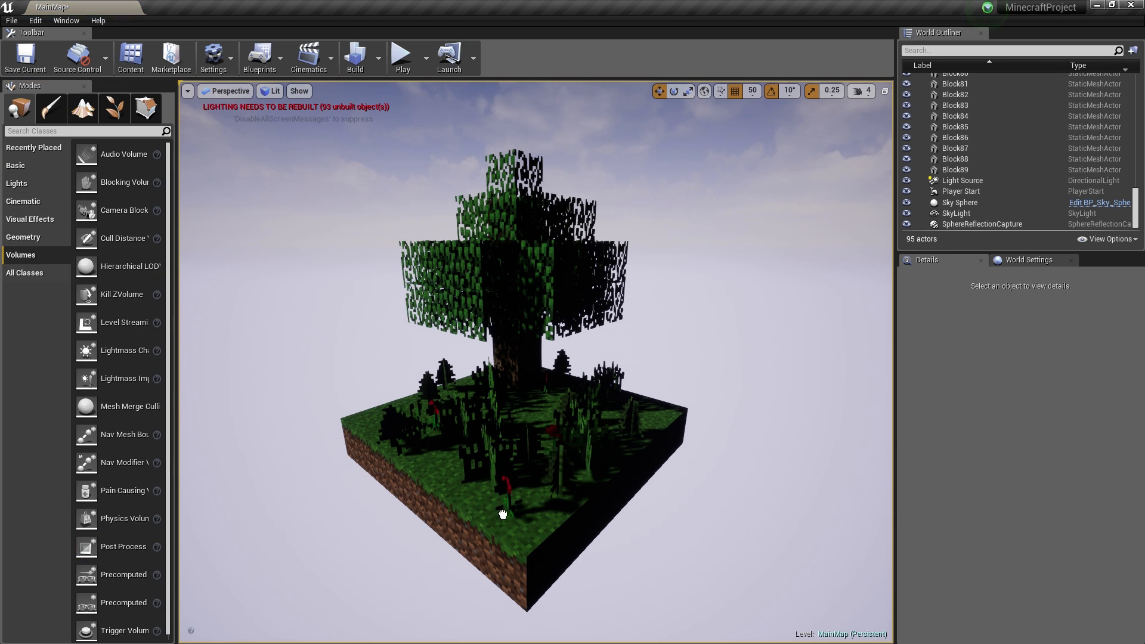
left_click_drag(523, 448, 522, 447)
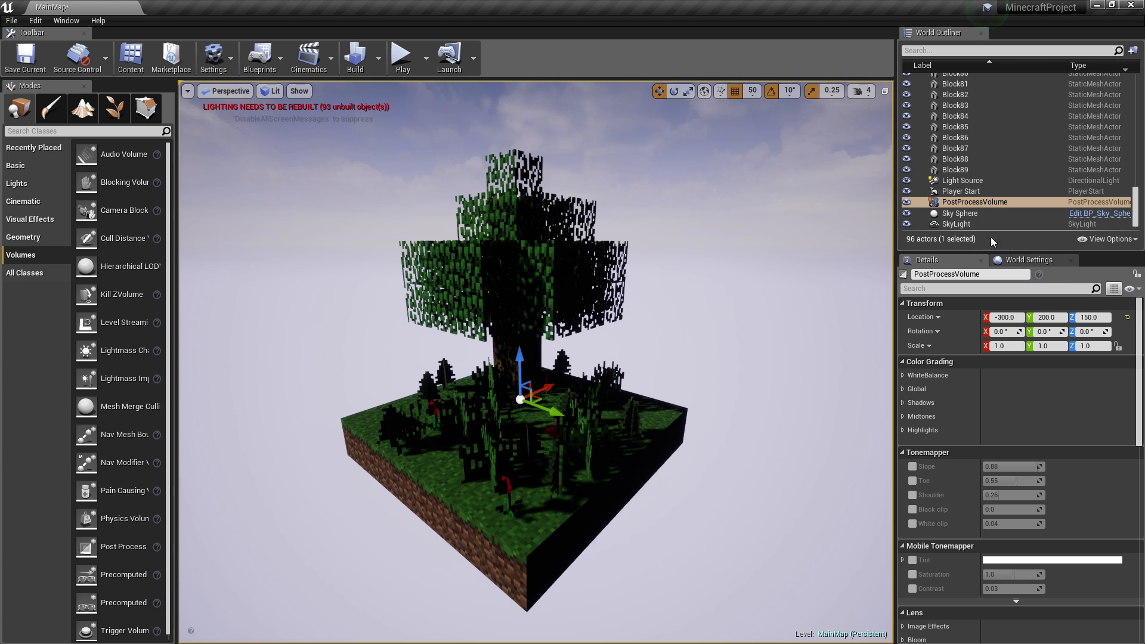
mouse_move(1135, 205)
left_mouse_down()
mouse_move(1136, 89)
mouse_move(1136, 206)
left_mouse_up()
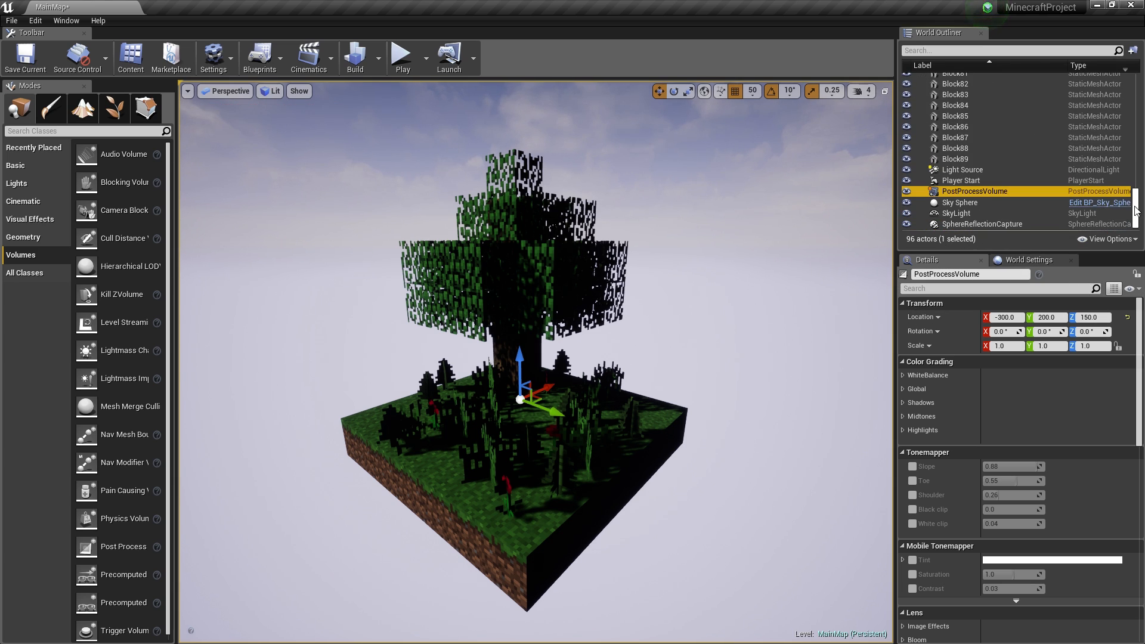
left_click(952, 159)
- Create a new folder named Blocks under MainMap in the World Outliner
left_click_drag(1137, 203, 1136, 88)
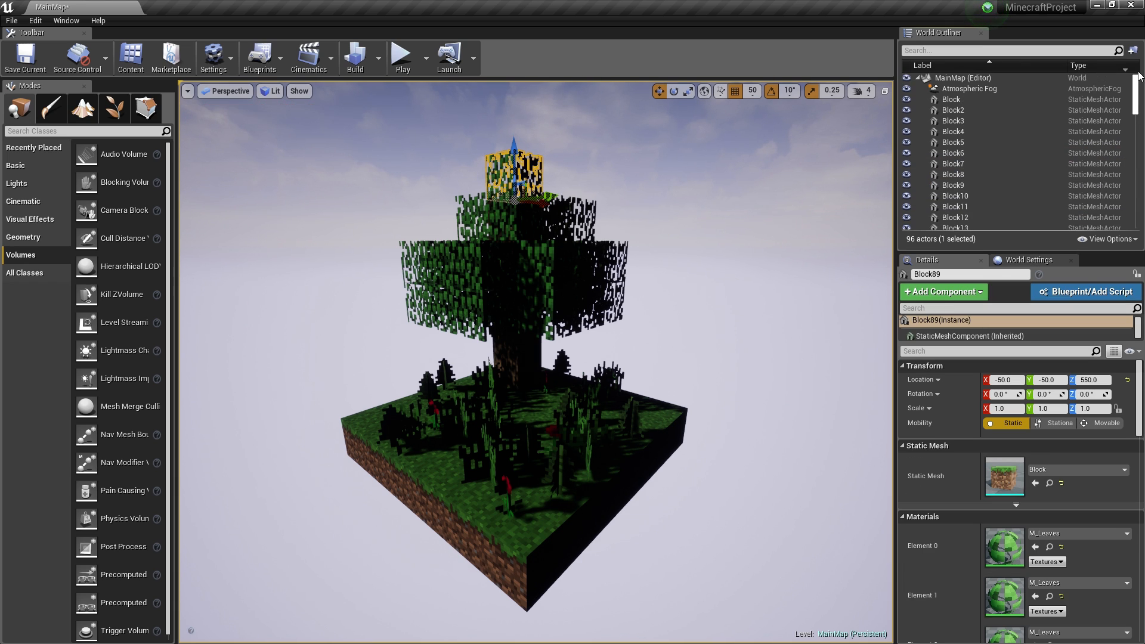
left_click(954, 100, "shift")
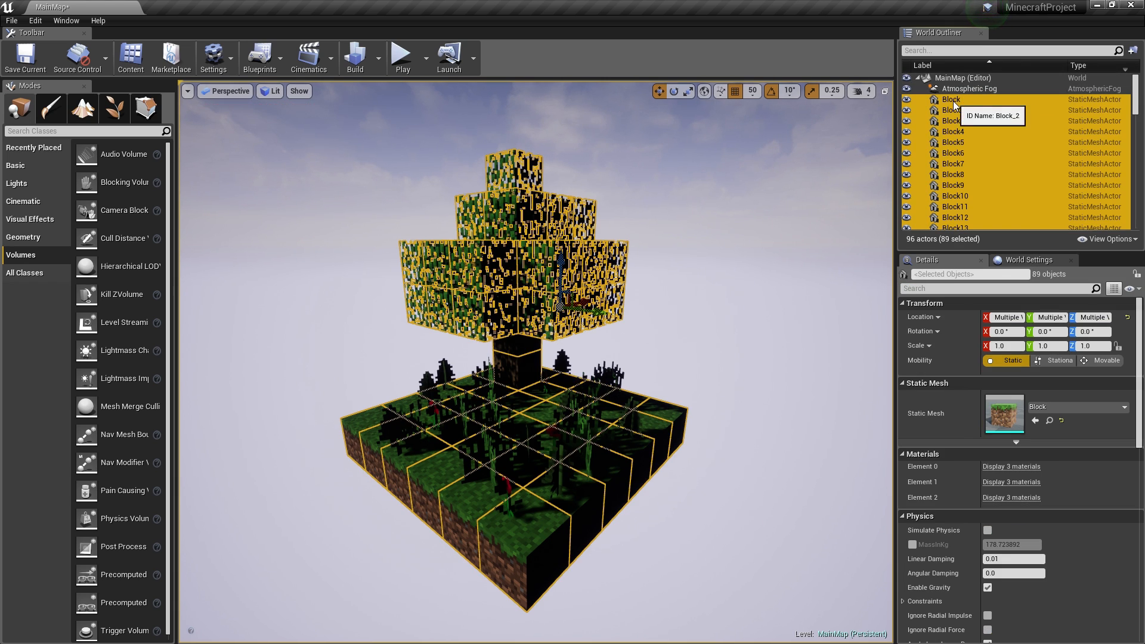
right_click(954, 101)
right_click(967, 80)
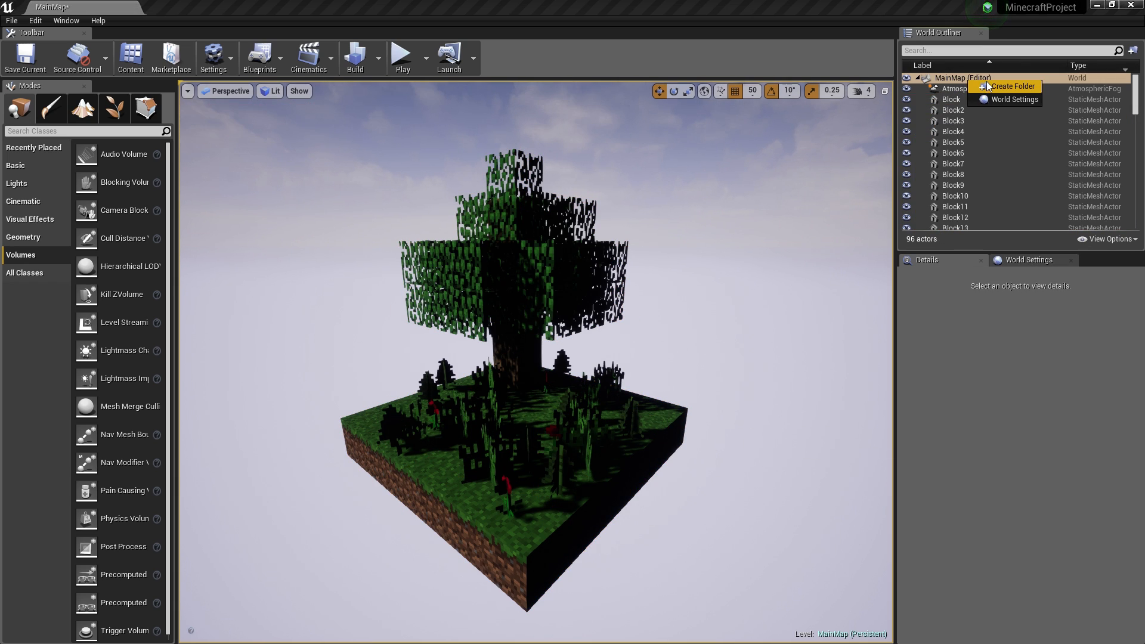
left_click(992, 88)
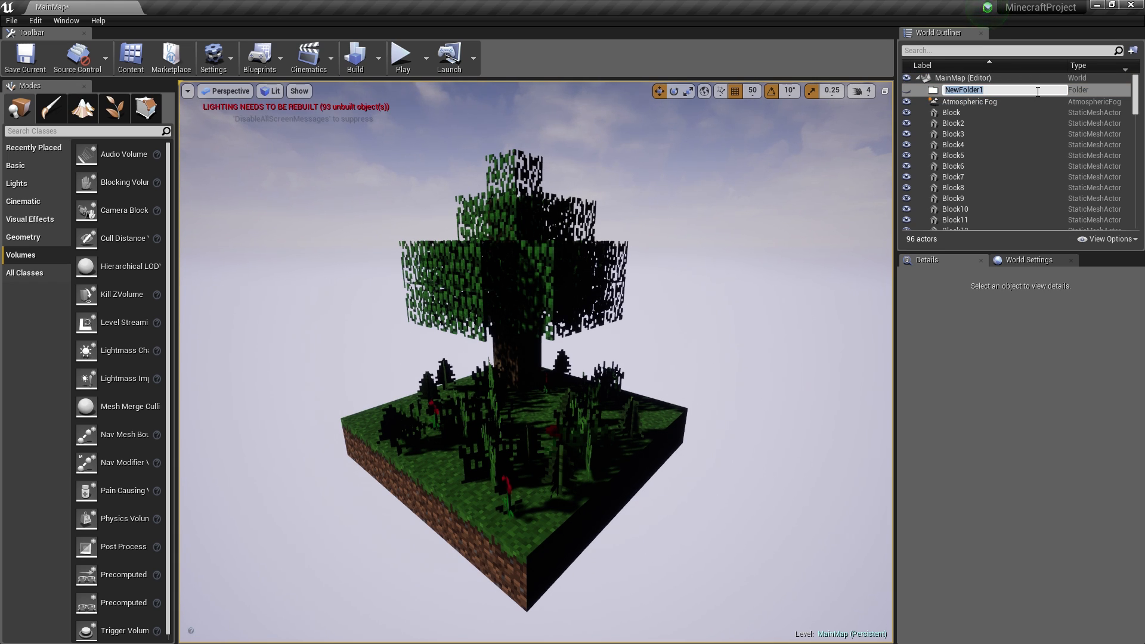
type("Blocks")
key("Return")
- Move Block through Block89 into the Blocks folder and collapse the folder
left_click(1019, 109)
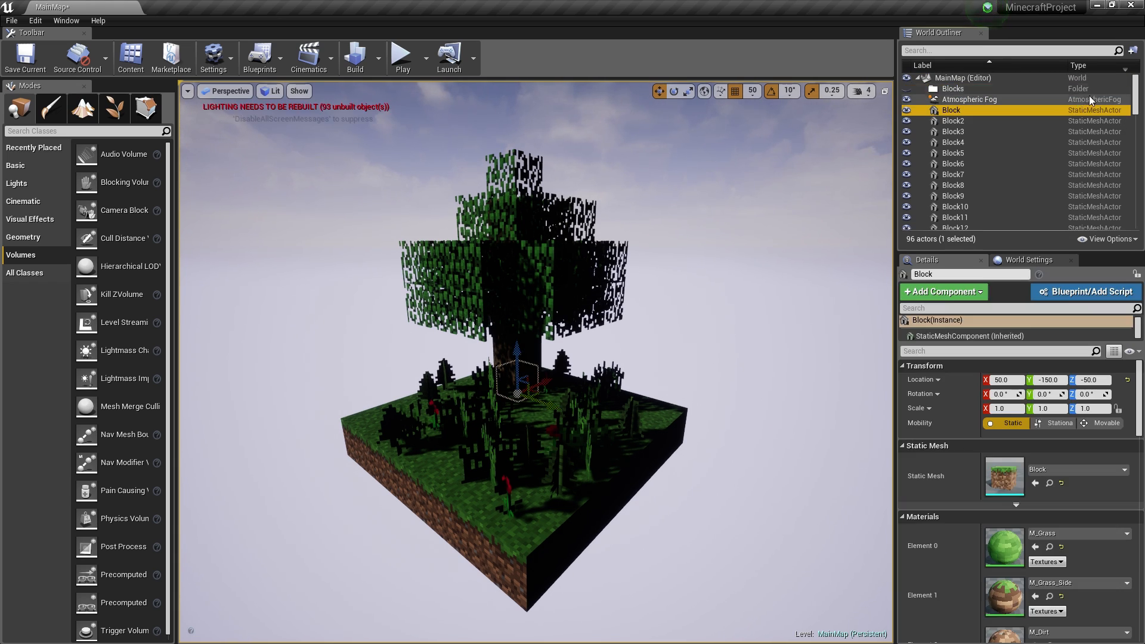
scroll(1104, 179, "down", 20)
left_click(980, 160, "shift")
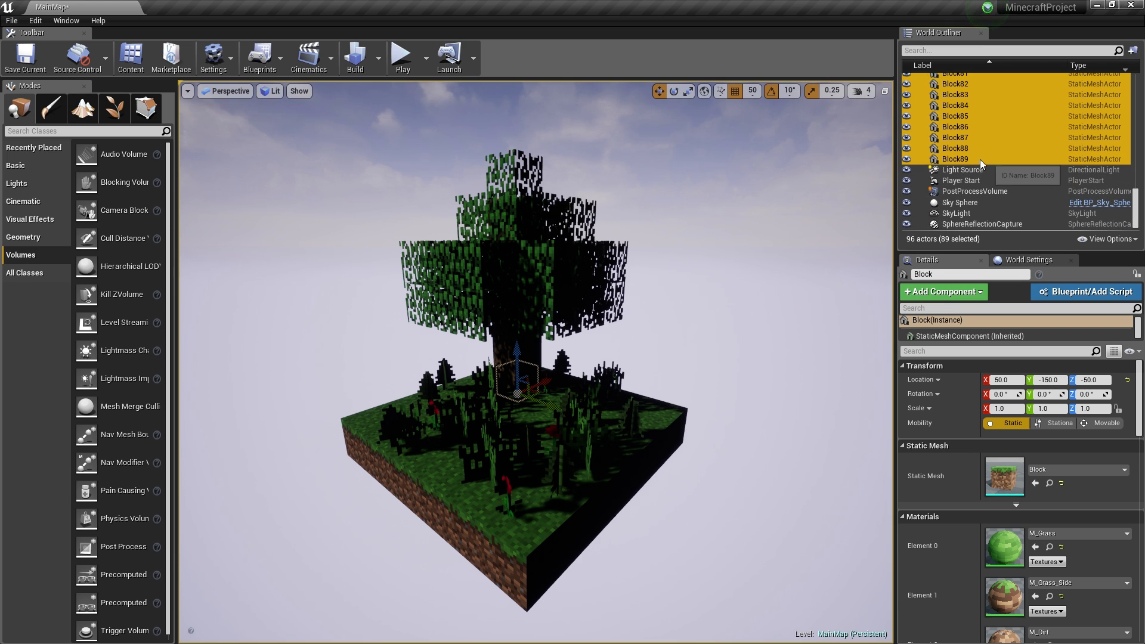
scroll(990, 137, "up", 20)
left_click_drag(1001, 109, 954, 84)
left_click(926, 89)
left_click(955, 100)
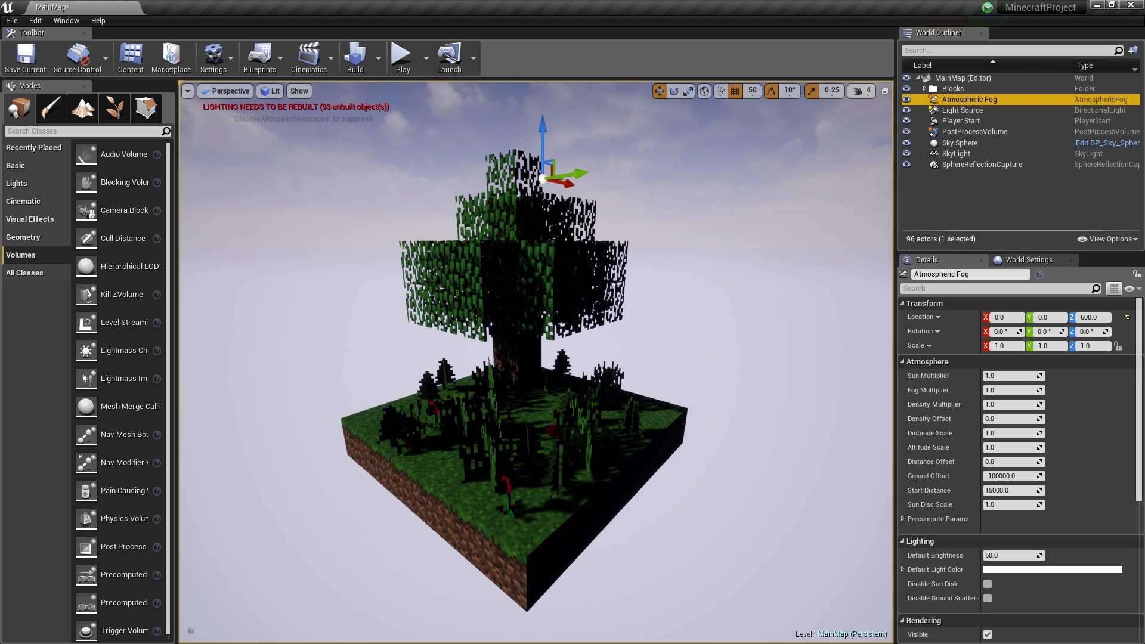
- With editor helpers shown, scale the PostProcessVolume to 15.5 so it encloses the island and tree
mouse_move(537, 358)
right_mouse_down()
mouse_move(519, 358)
mouse_move(543, 379)
right_mouse_up()
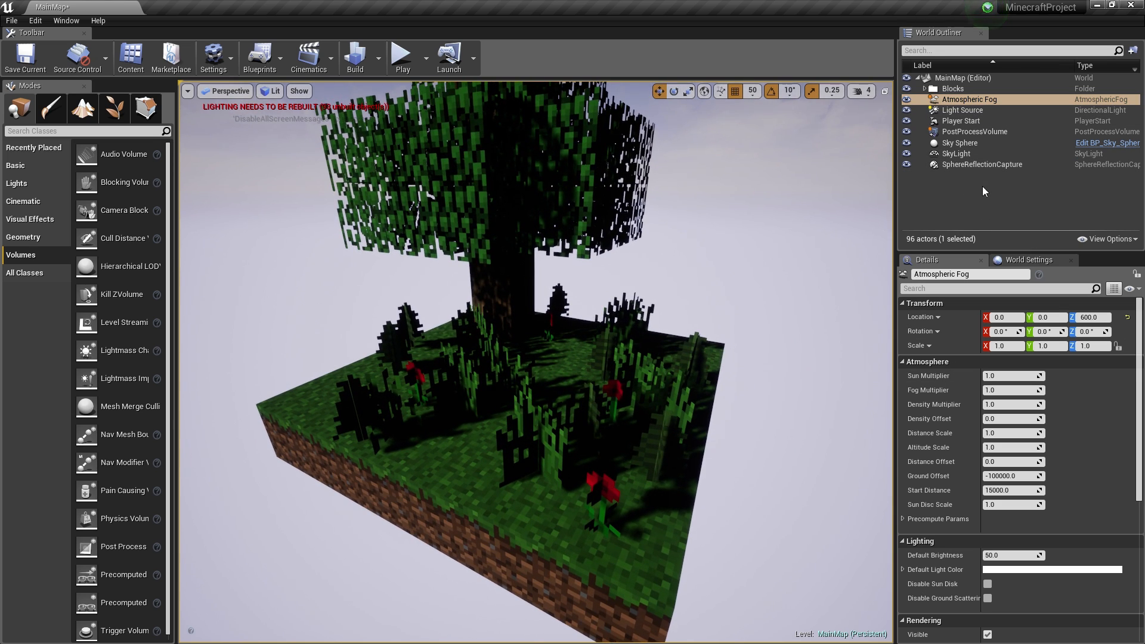
key("g")
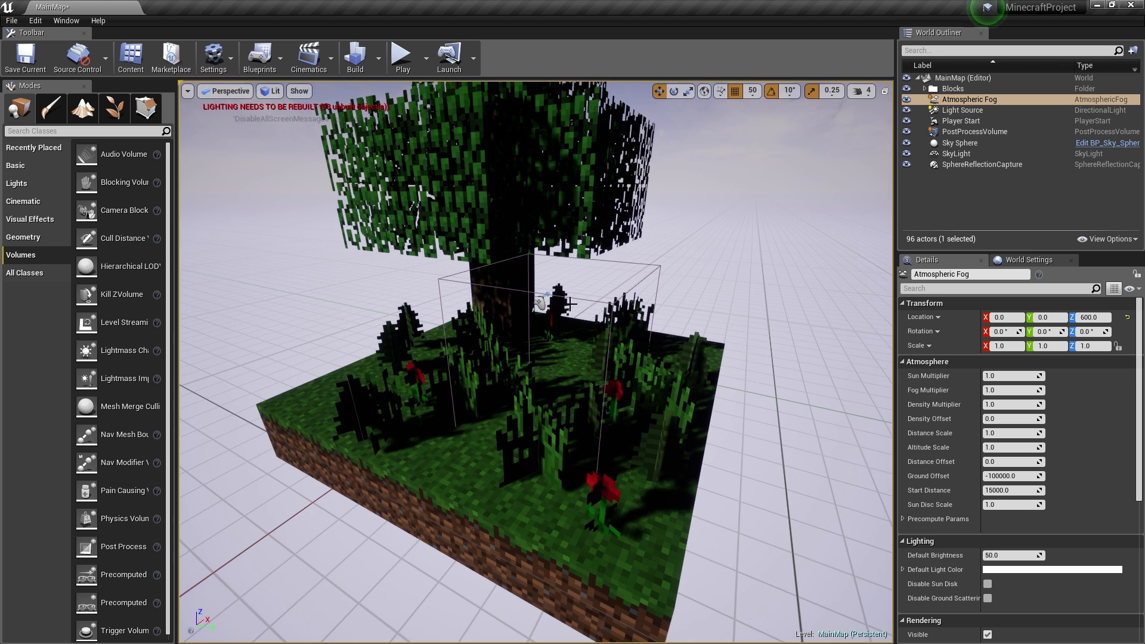
mouse_move(712, 352)
right_mouse_down()
mouse_move(728, 340)
mouse_move(728, 281)
mouse_move(712, 352)
right_mouse_up()
key("w")
left_click(639, 332)
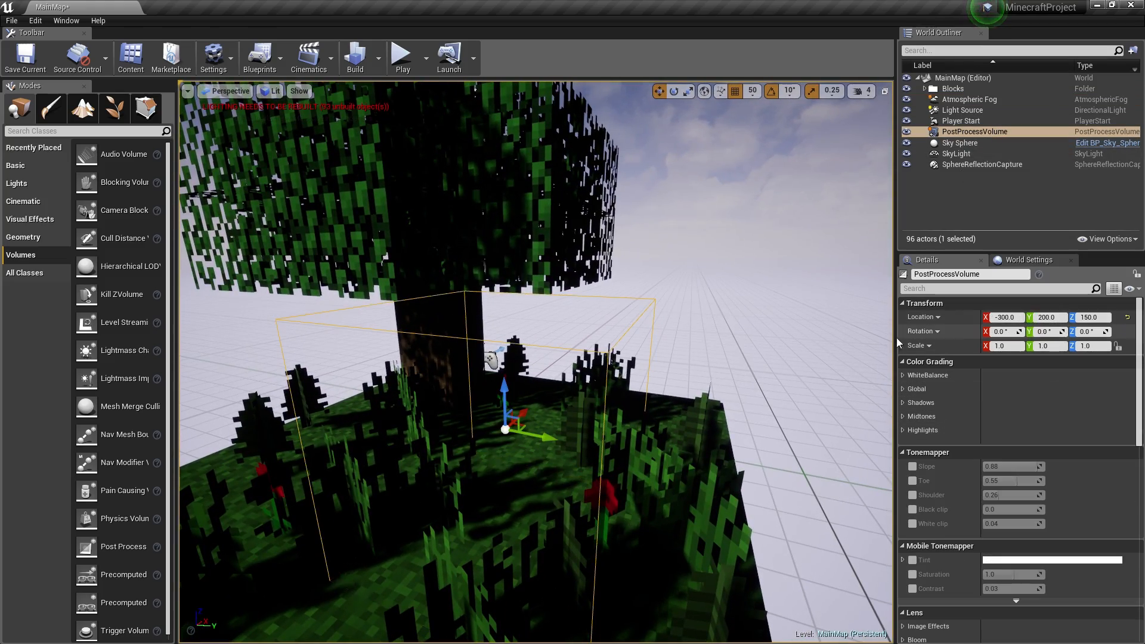
key("s")
right_click_drag(589, 360, 546, 397)
key("r")
left_click_drag(589, 360, 611, 343)
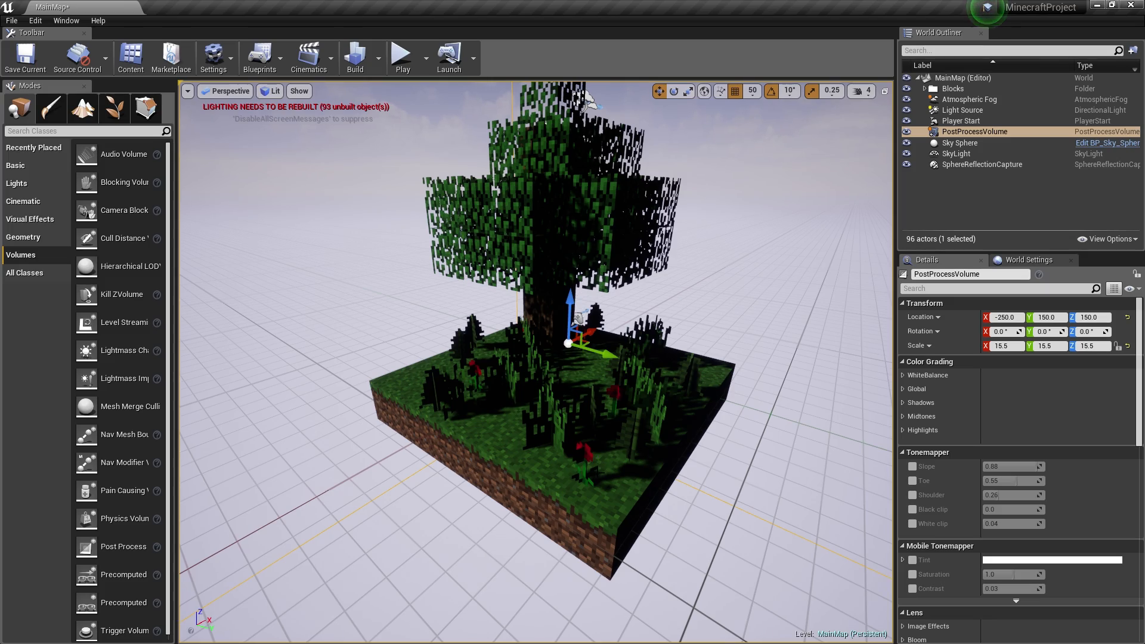
mouse_move(537, 361)
left_mouse_down("alt")
mouse_move(393, 340)
mouse_move(528, 357)
left_mouse_up("alt")
right_click_drag(553, 346, 540, 347)
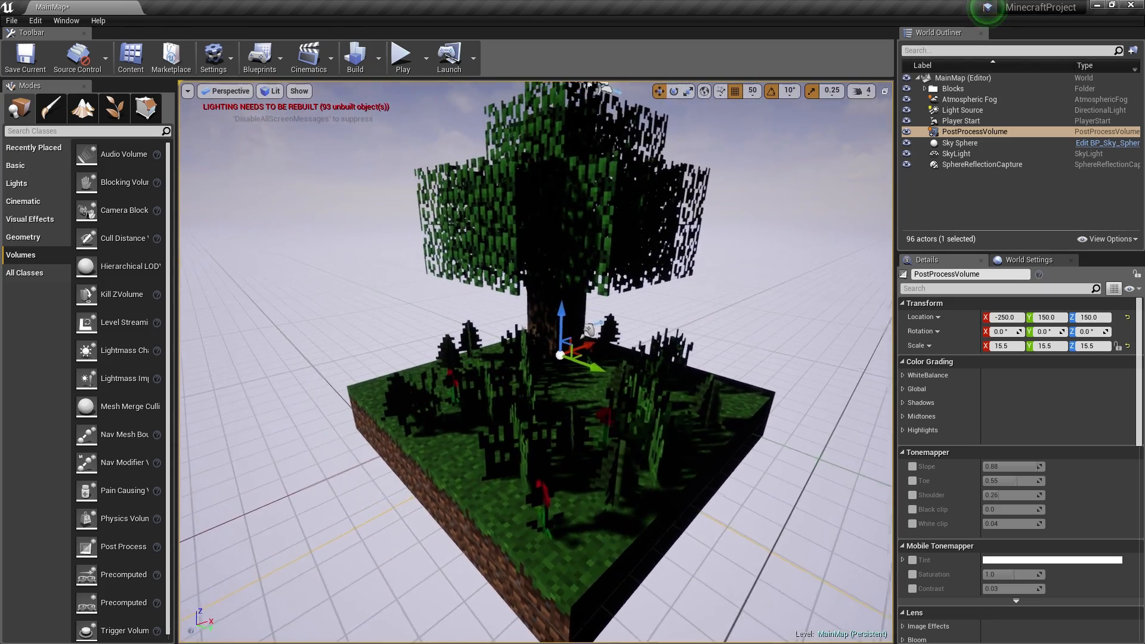
- Frame the Light Source and rotate it about 90 degrees around the island
left_click(963, 109)
key("f")
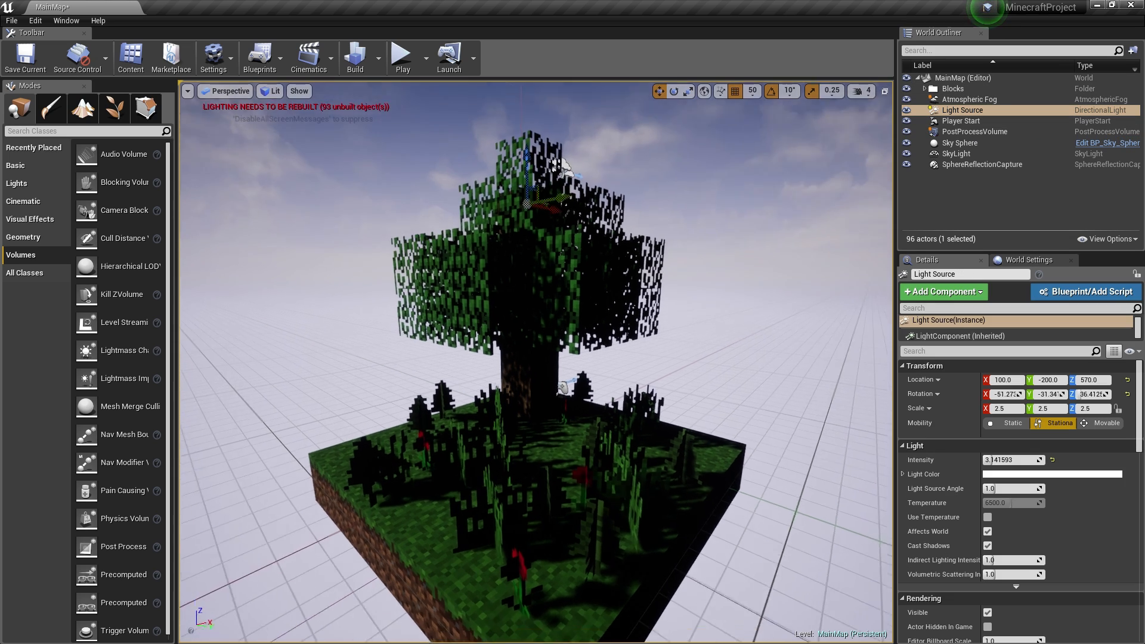
key("e")
left_click_drag(535, 254, 491, 263)
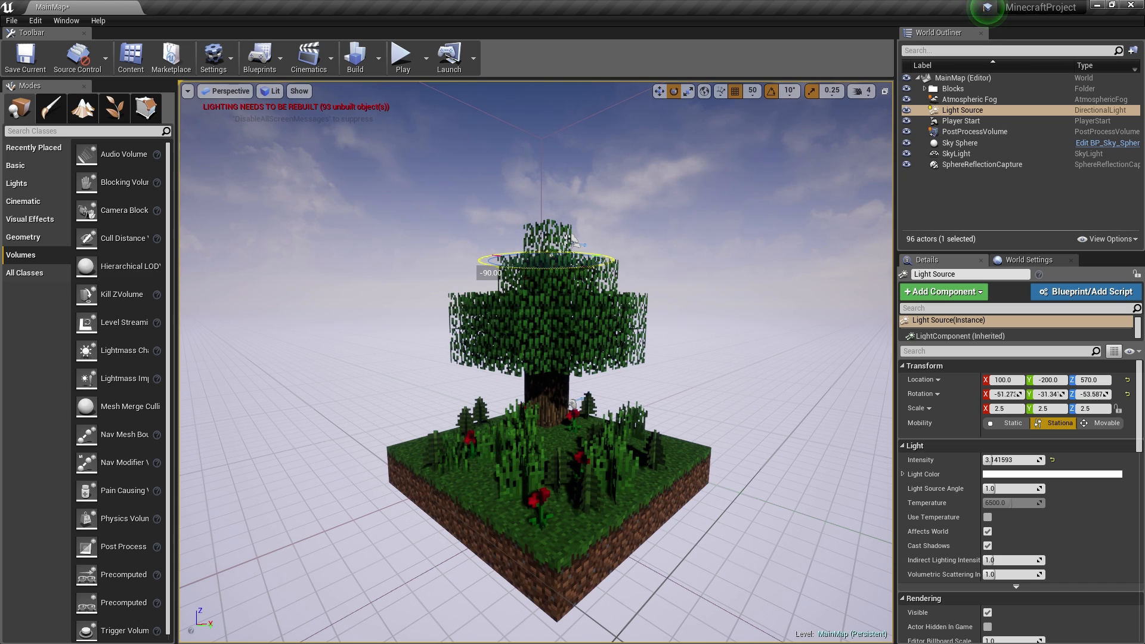
- Set the Light Source intensity to about 7.14 and tint its colour warm pale orange
mouse_move(1019, 460)
left_mouse_down()
mouse_move(1049, 461)
mouse_move(1026, 461)
left_mouse_up()
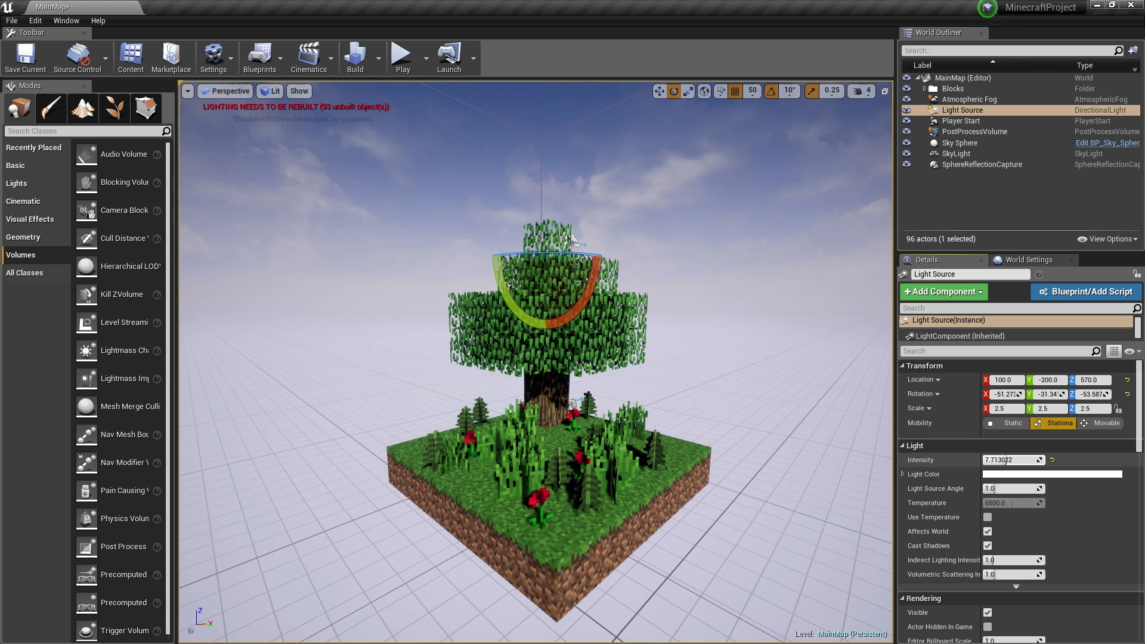
left_click(987, 475)
mouse_move(814, 451)
left_mouse_down()
mouse_move(842, 452)
mouse_move(824, 448)
mouse_move(843, 430)
mouse_move(826, 458)
mouse_move(831, 449)
mouse_move(772, 414)
mouse_move(791, 400)
mouse_move(759, 446)
mouse_move(797, 462)
mouse_move(773, 390)
mouse_move(828, 444)
left_mouse_up()
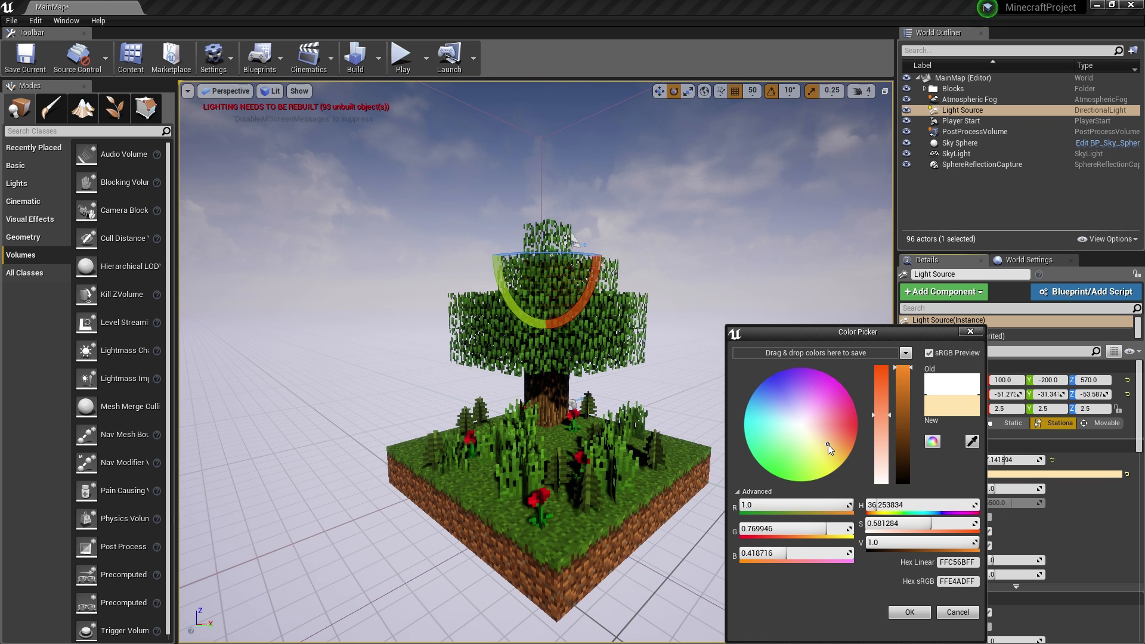
left_click(909, 612)
scroll(537, 358, "up", 5)
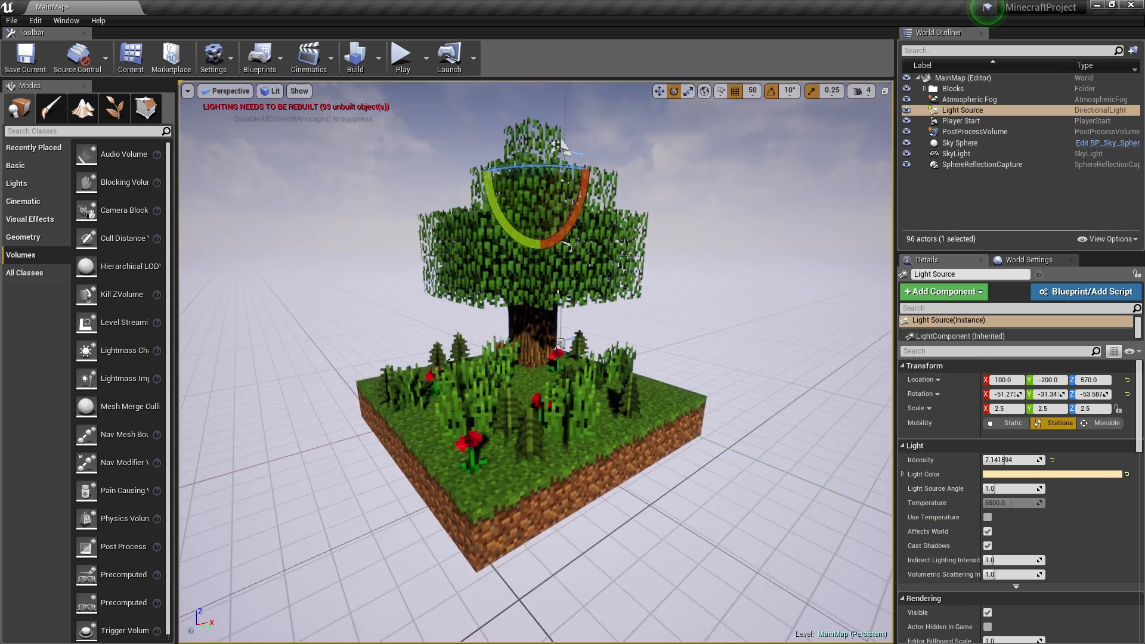
right_click_drag(537, 357, 352, 351)
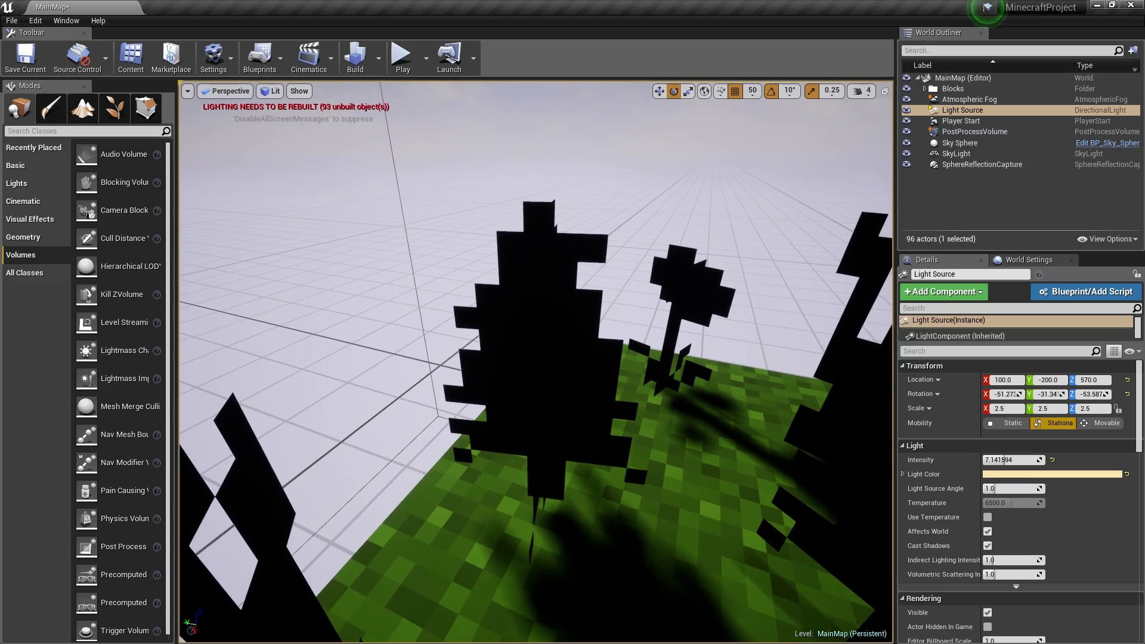
right_click_drag(631, 342, 805, 316)
- Switch the SkyLight's Mobility to Stationary and set its Intensity to about 2.67
left_click(958, 154)
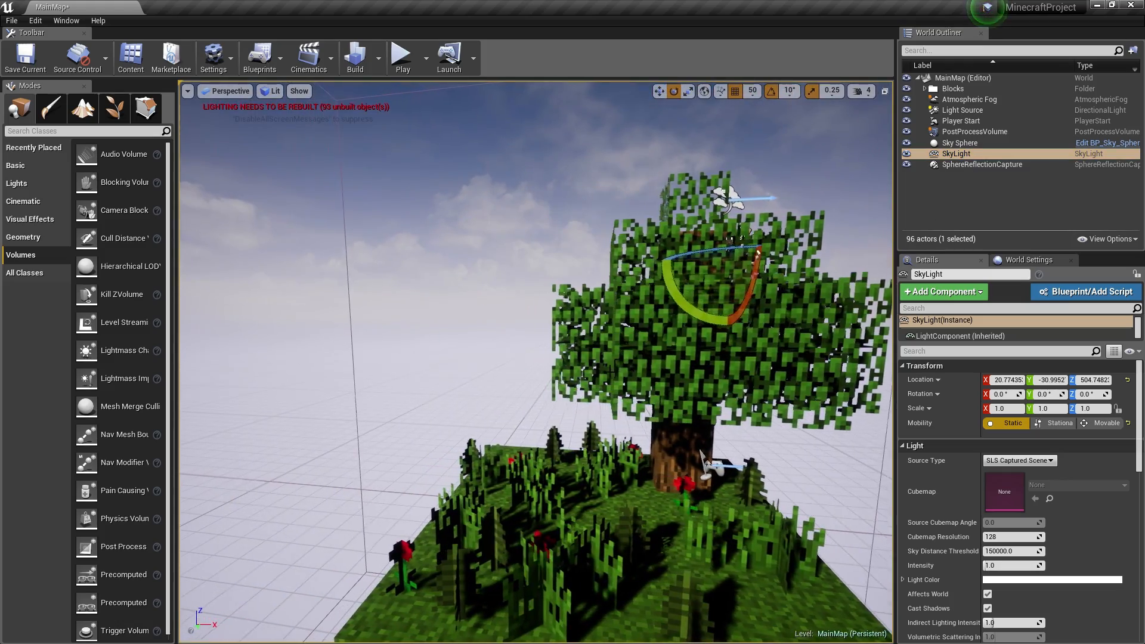
key("w")
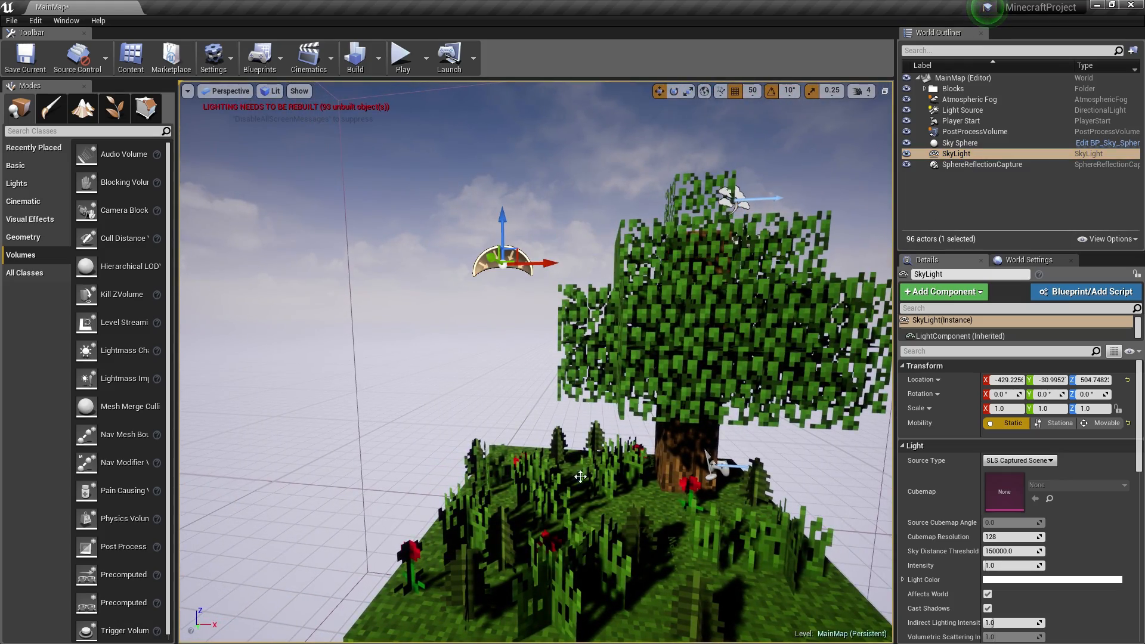
right_click_drag(580, 477, 514, 515)
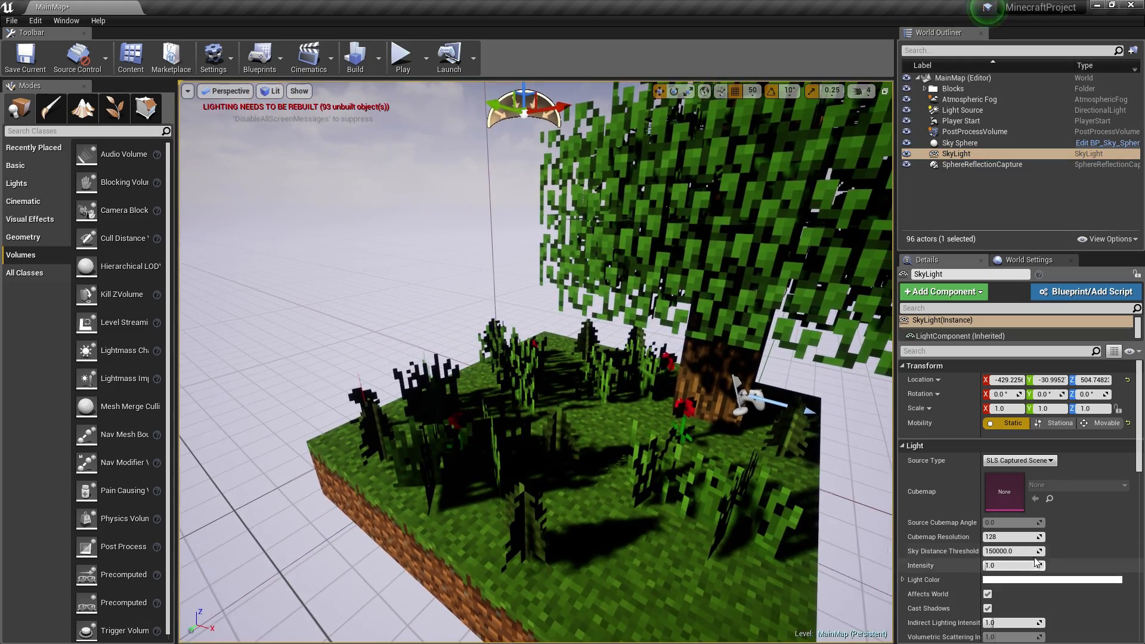
left_click_drag(1036, 563, 988, 565)
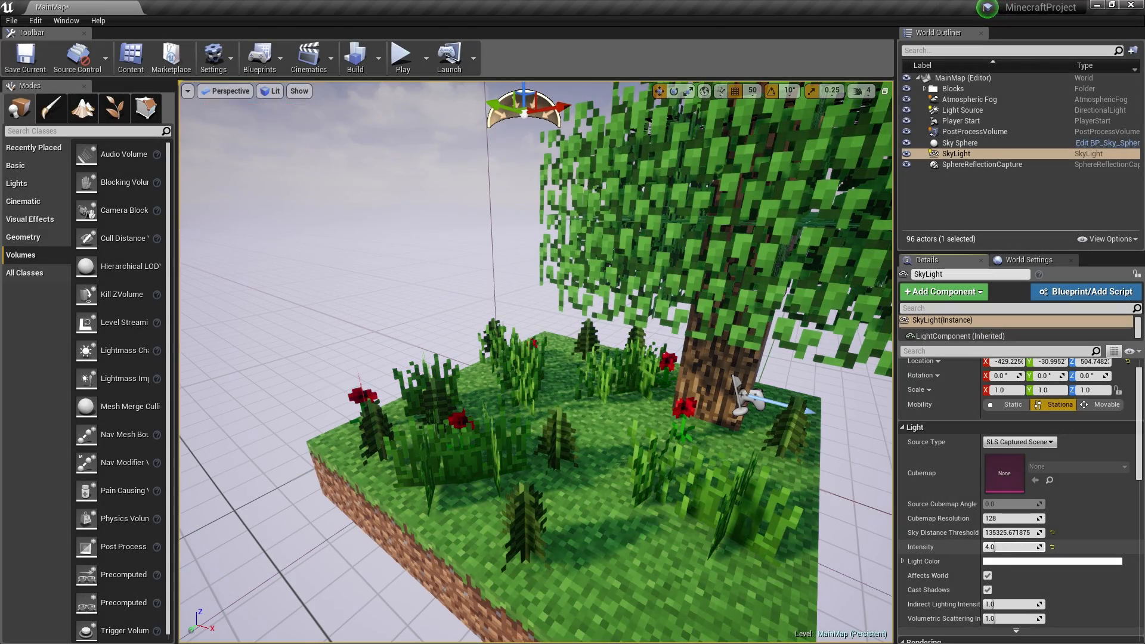
left_click(1012, 406)
left_click(1056, 404)
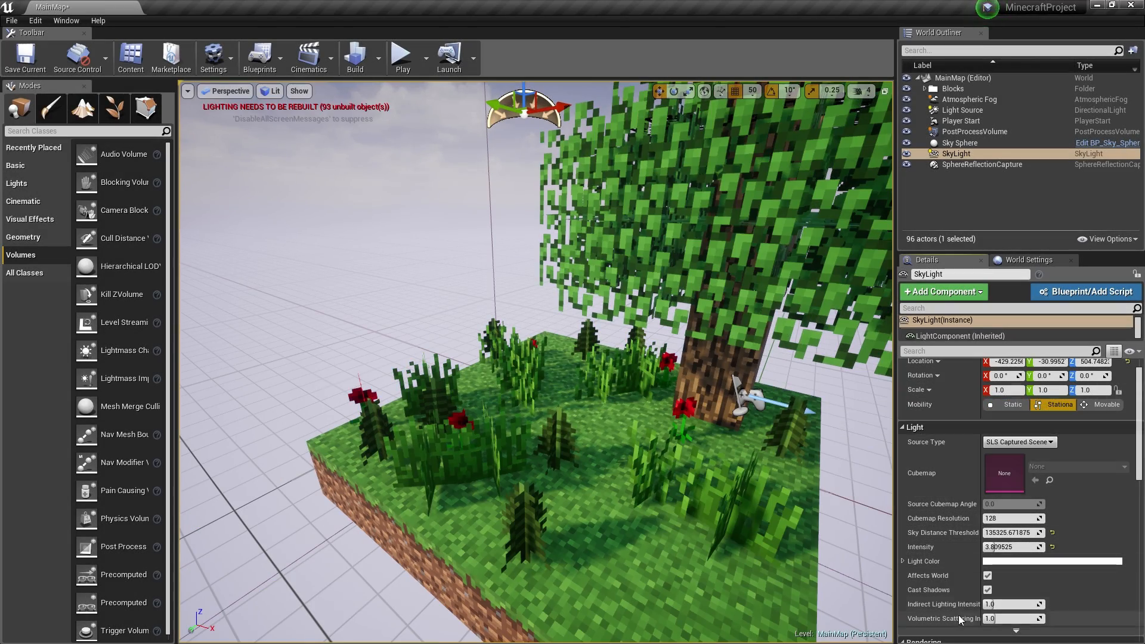
mouse_move(999, 548)
left_mouse_down()
mouse_move(954, 548)
mouse_move(992, 547)
left_mouse_up()
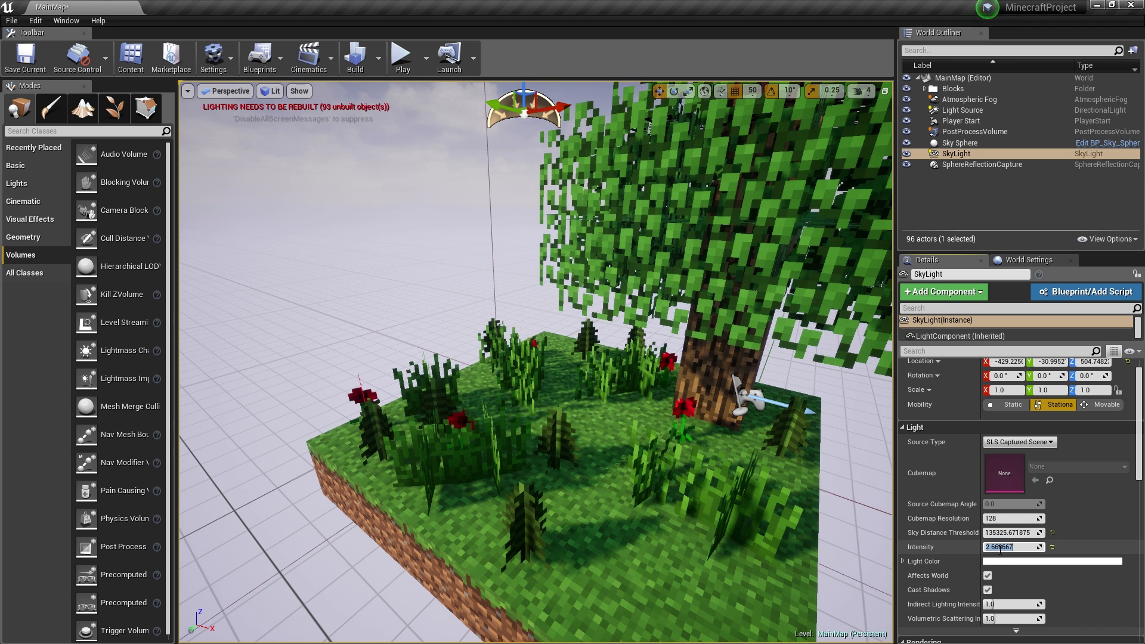
- Frame the SphereReflectionCapture and fly the viewport back around the grass block
double_click(954, 165)
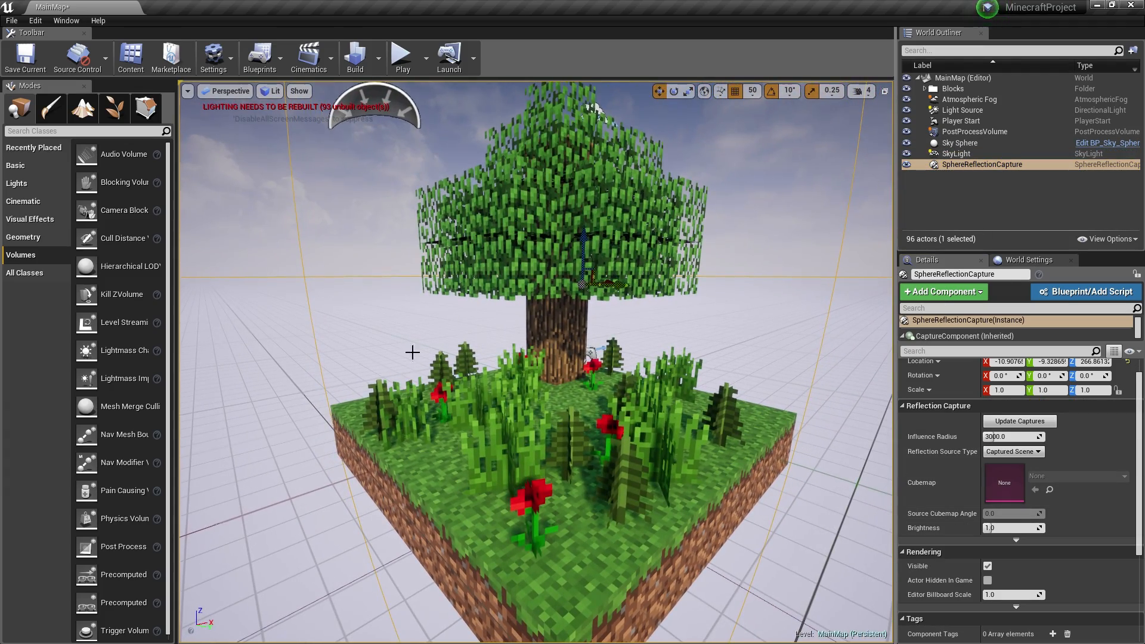
right_click_drag(412, 352, 413, 411)
key("s")
key("w")
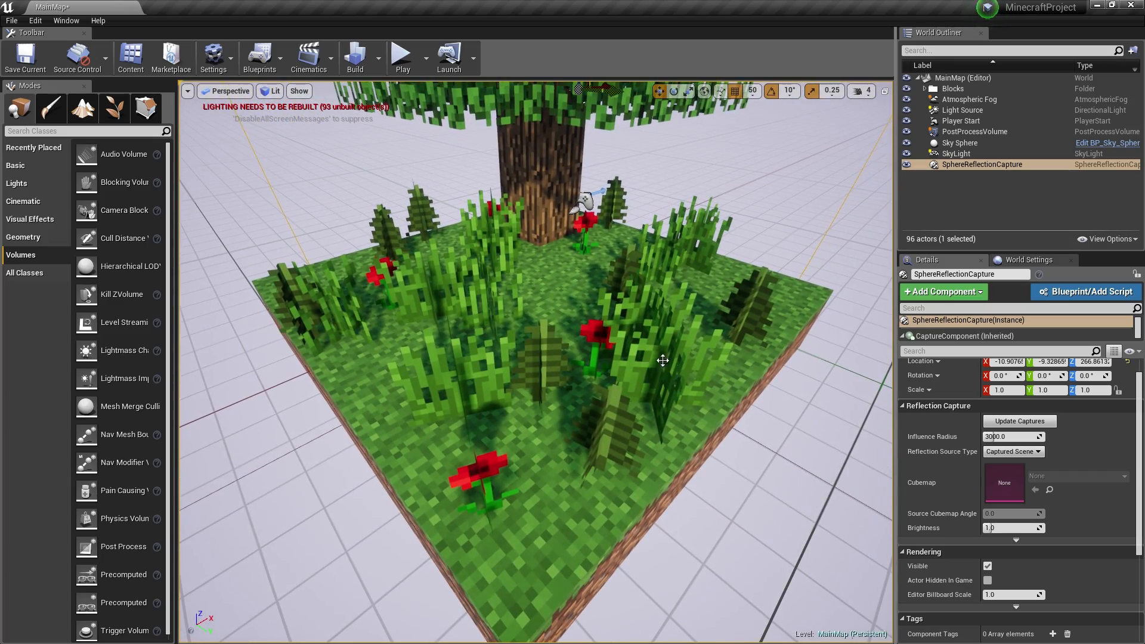
- Enable the PostProcessVolume's White Balance Temp override and set it to about 9714
left_click(970, 132)
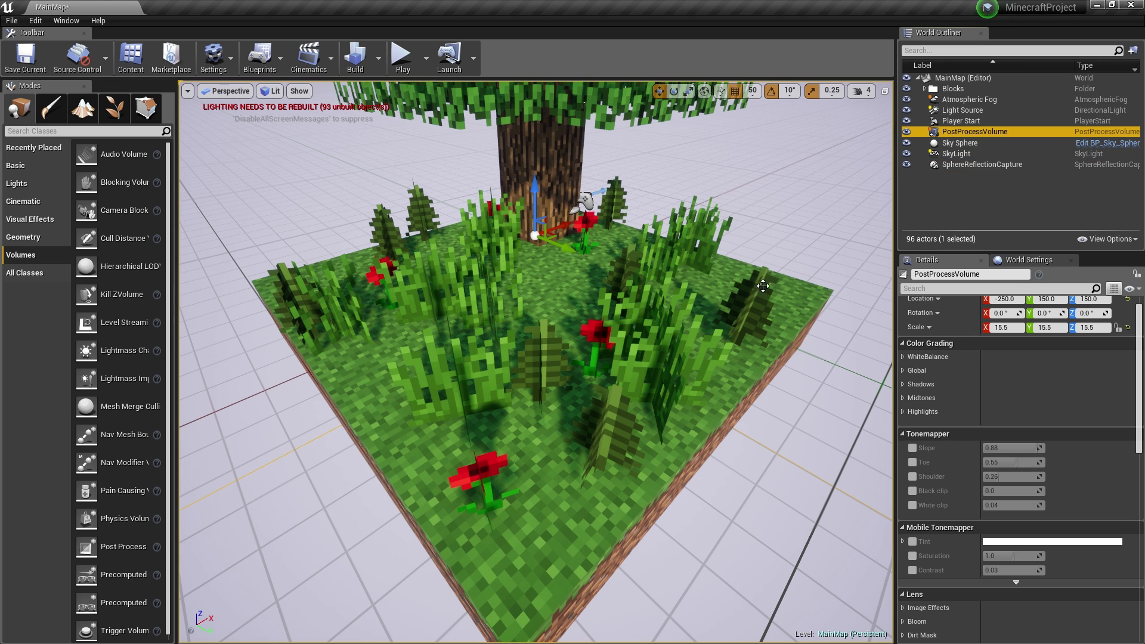
scroll(948, 381, "up", 1)
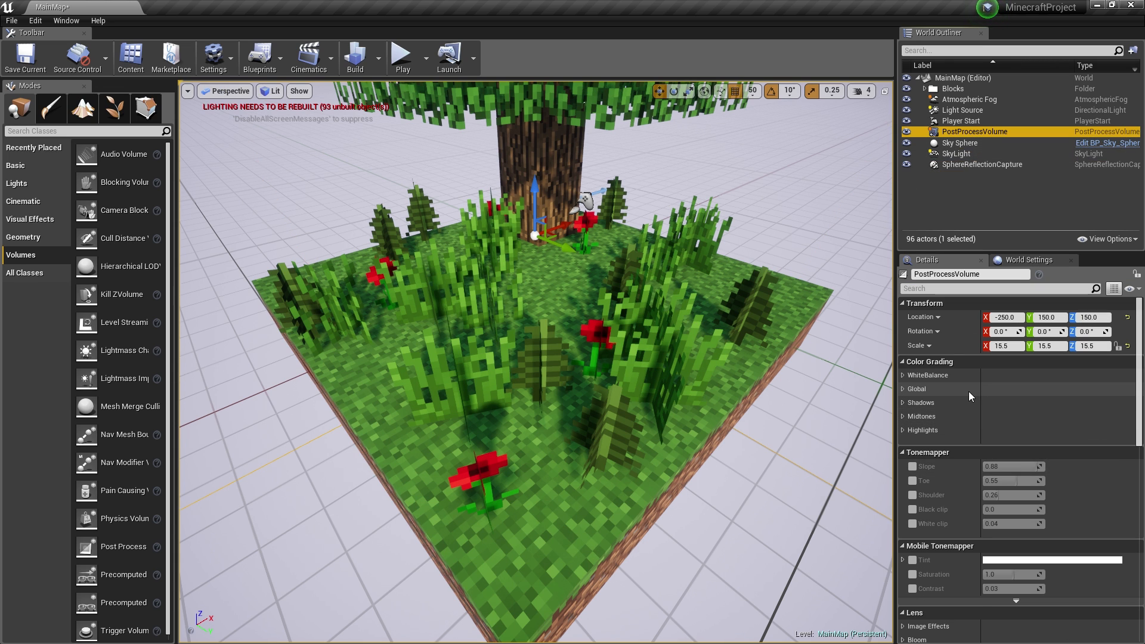
mouse_move(613, 347)
left_mouse_down("alt")
mouse_move(584, 334)
mouse_move(613, 347)
left_mouse_up("alt")
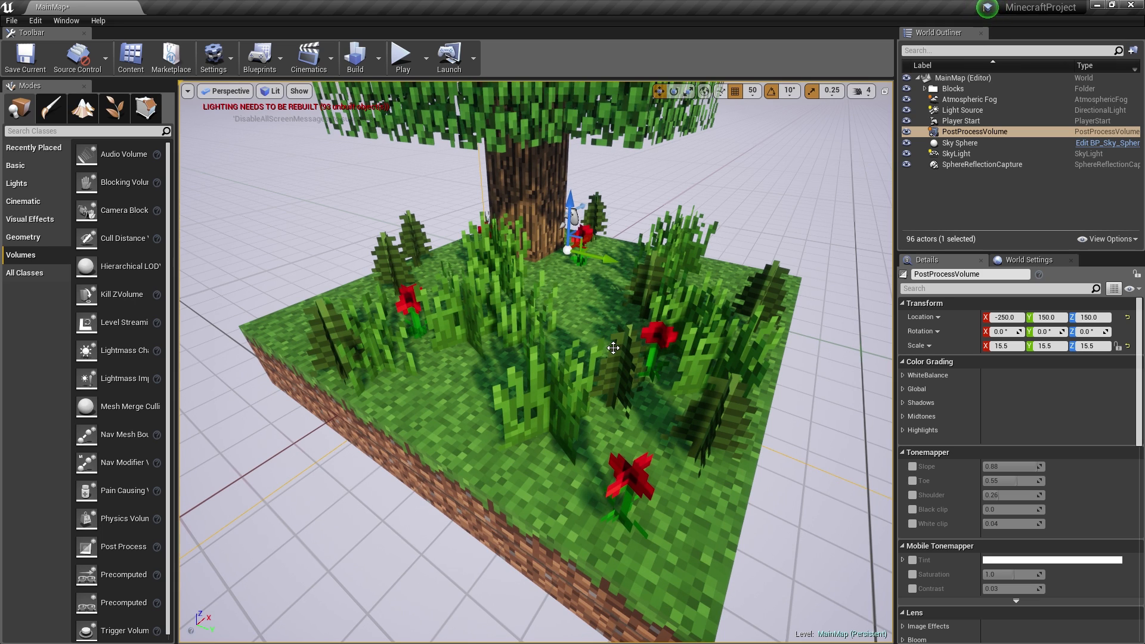
left_click(902, 376)
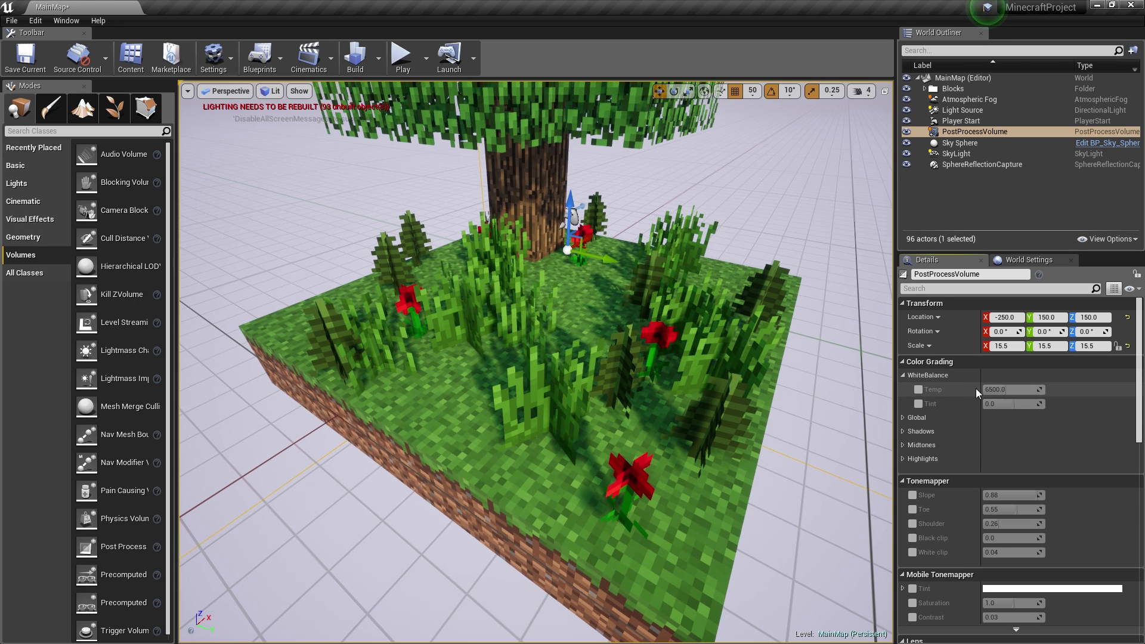
left_click(917, 390)
left_click(1008, 390)
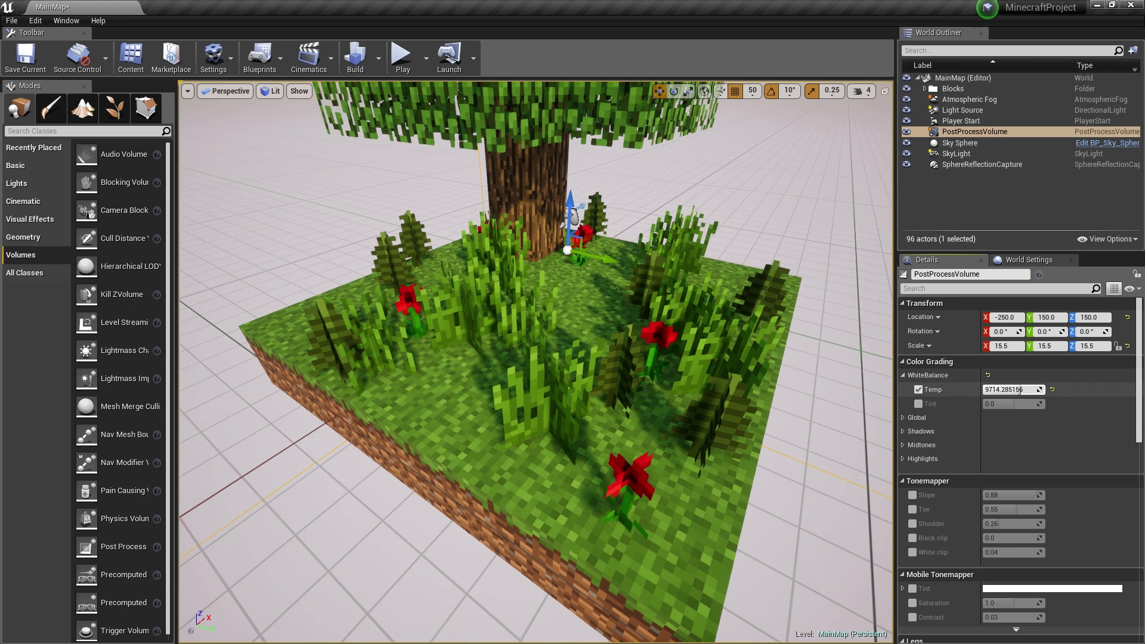
mouse_move(779, 408)
right_mouse_down()
mouse_move(777, 346)
mouse_move(781, 376)
mouse_move(799, 387)
mouse_move(778, 408)
right_mouse_up()
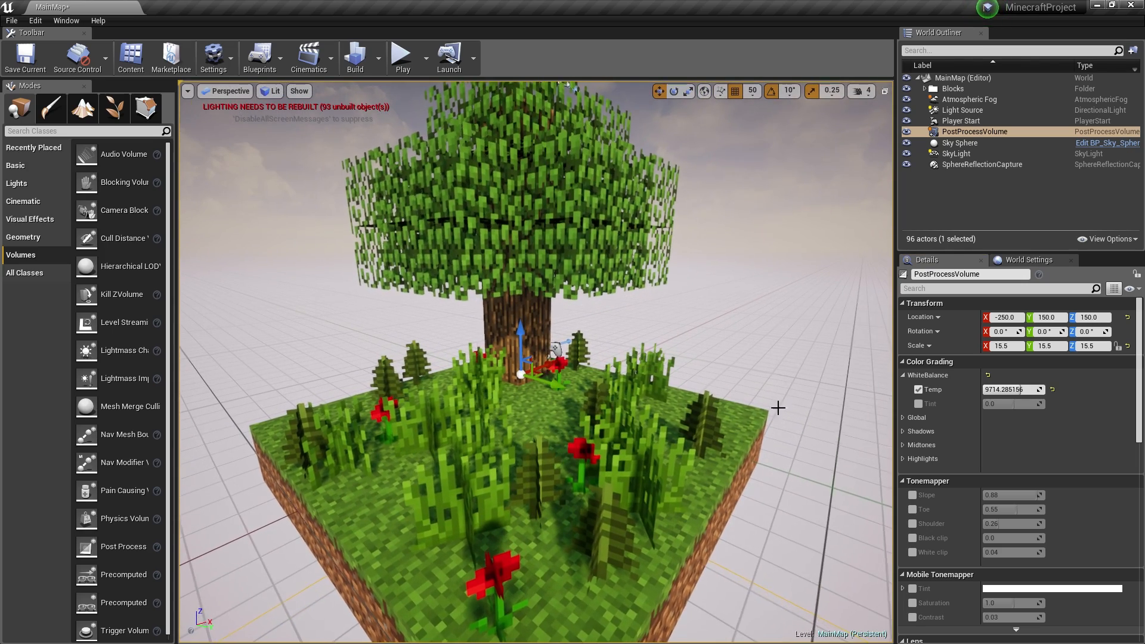
- Enable the Global Saturation override and test the red and green saturation sliders
left_click(904, 419)
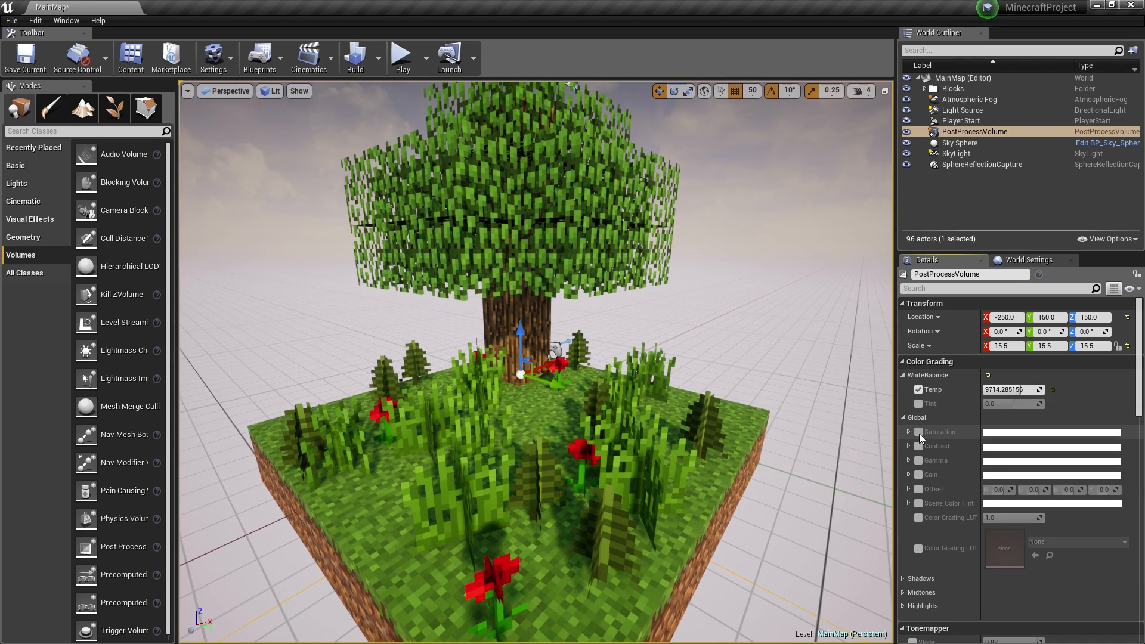
left_click(918, 431)
left_click(909, 432)
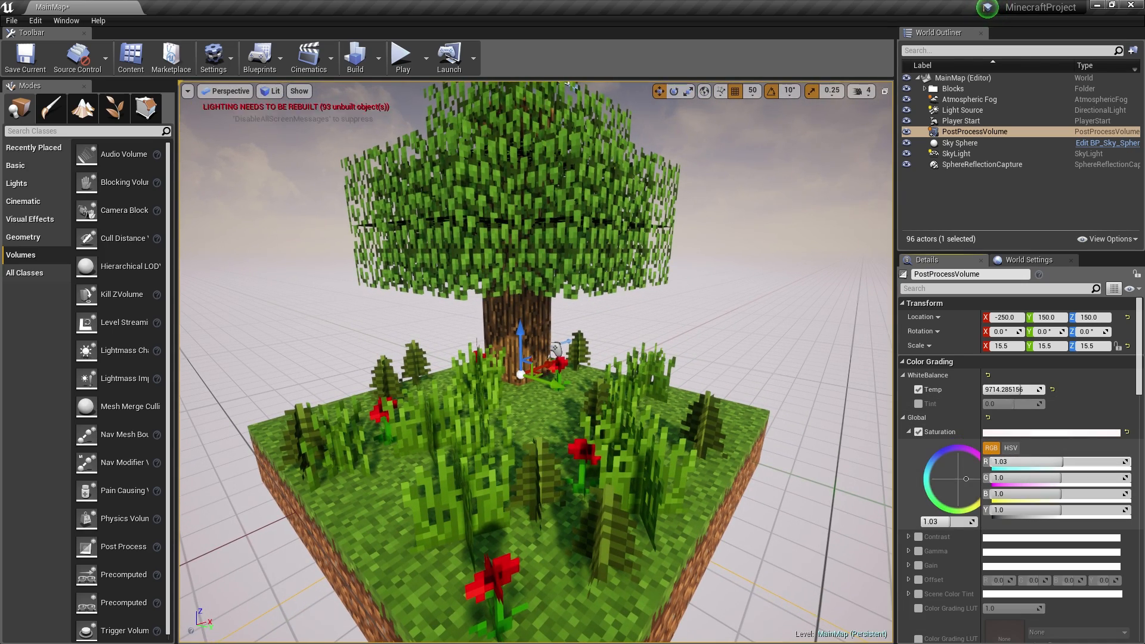
left_click_drag(1125, 462, 993, 462)
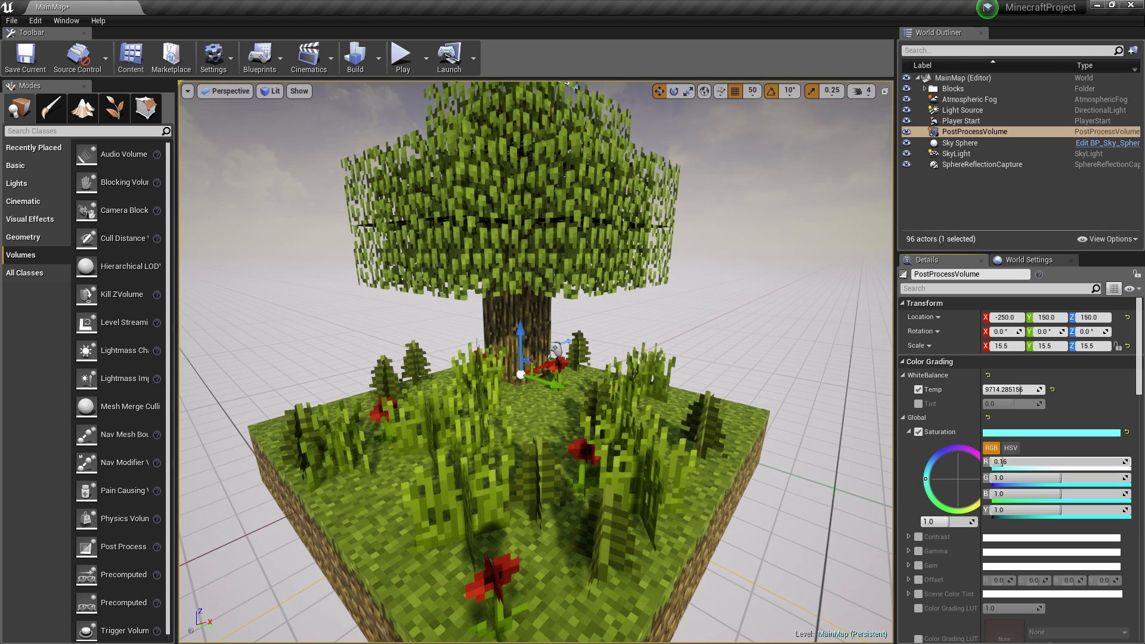
left_click_drag(1013, 462, 1083, 462)
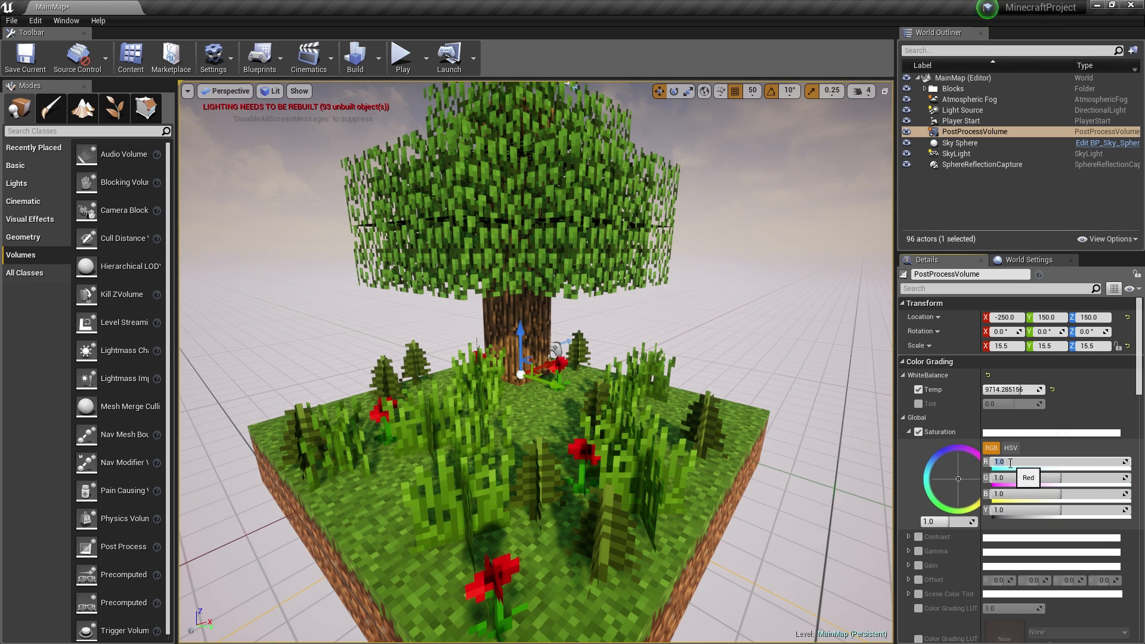
mouse_move(1015, 477)
left_mouse_down()
mouse_move(1131, 477)
mouse_move(1036, 476)
left_mouse_up()
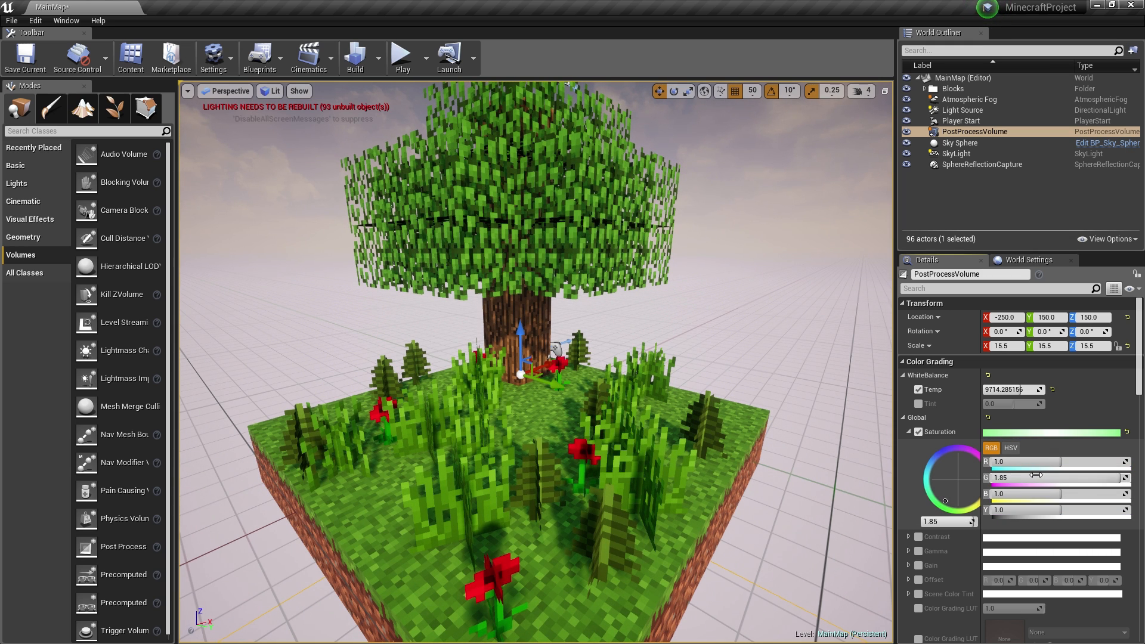
- Return green saturation to 1.0, then expand the Shadows grading settings
left_click(1006, 481)
type("1")
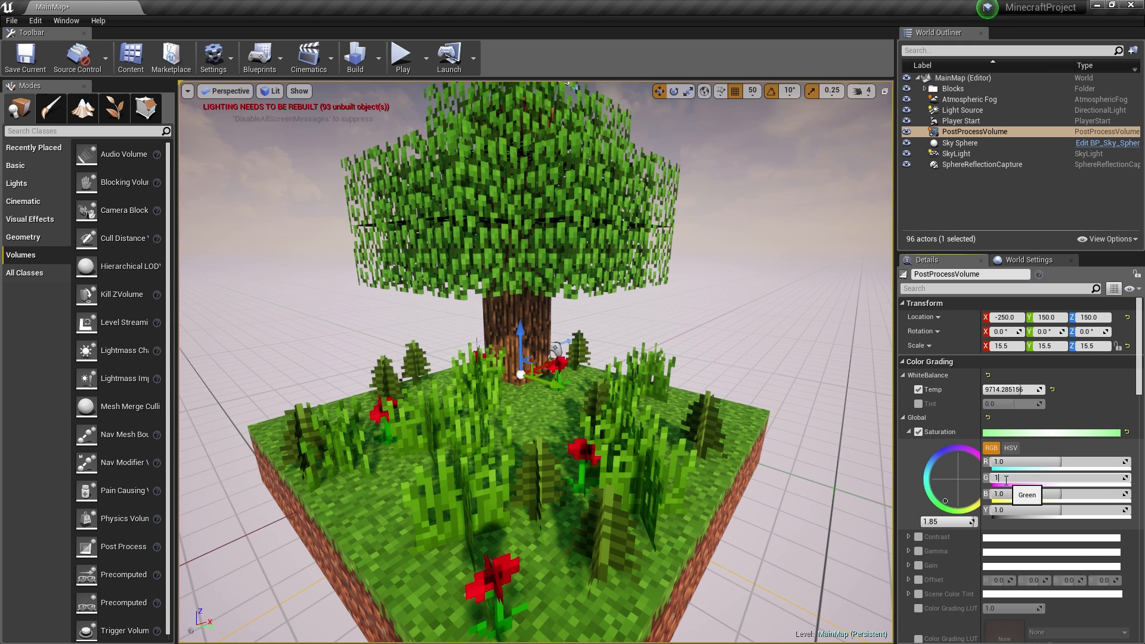
key("Return")
left_click(910, 431)
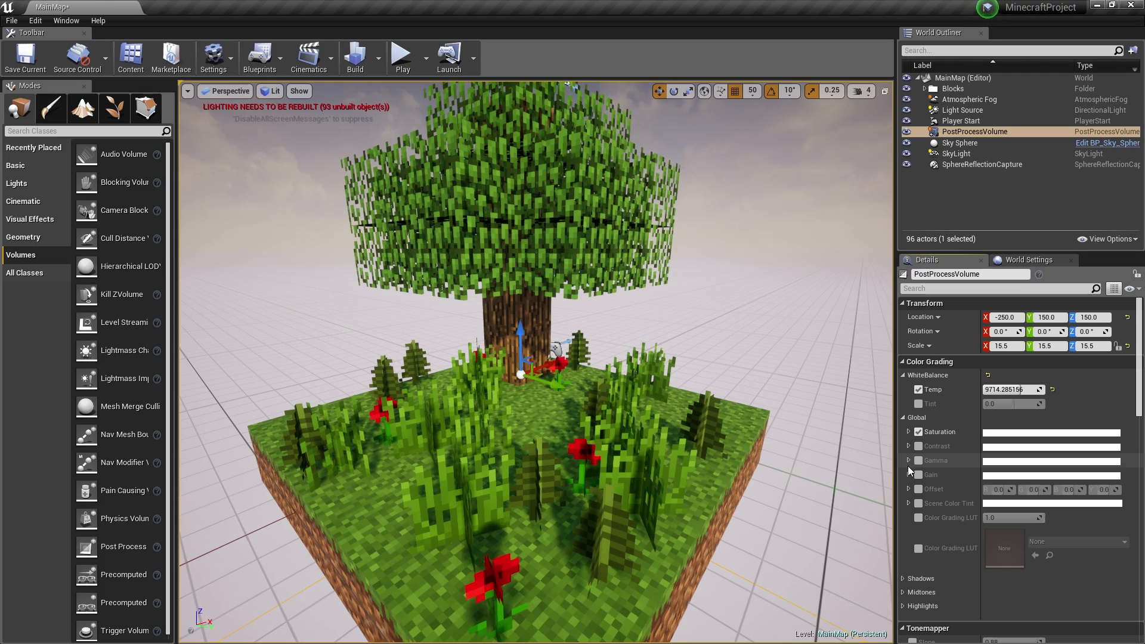
left_click(903, 580)
right_click_drag(578, 378, 578, 379)
key("w")
key("s")
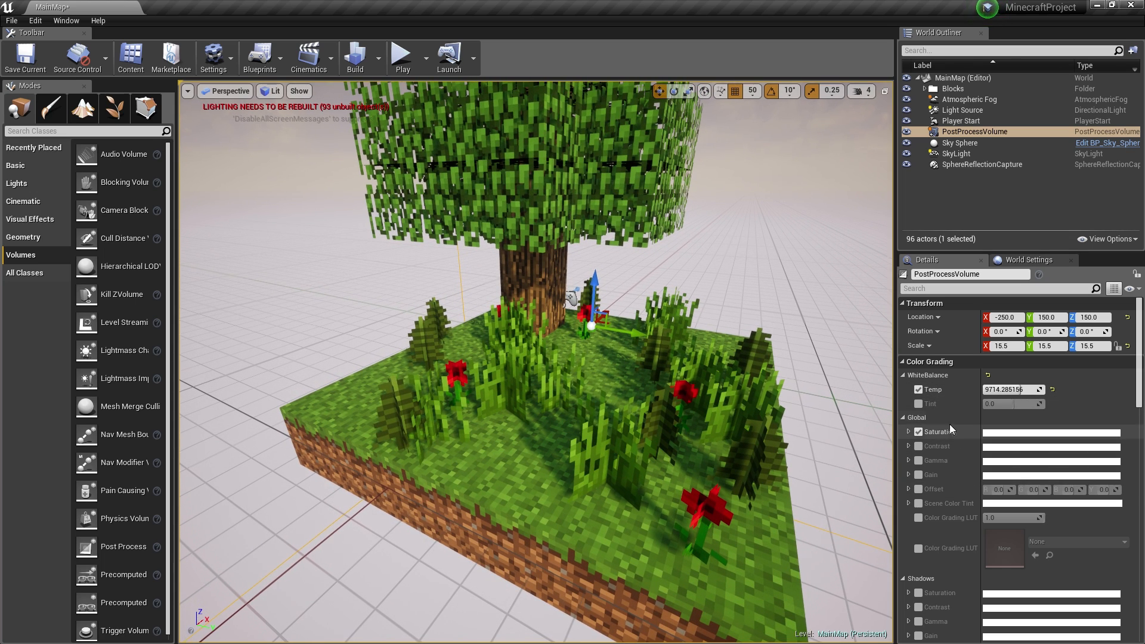
left_click(908, 593)
left_click(907, 593)
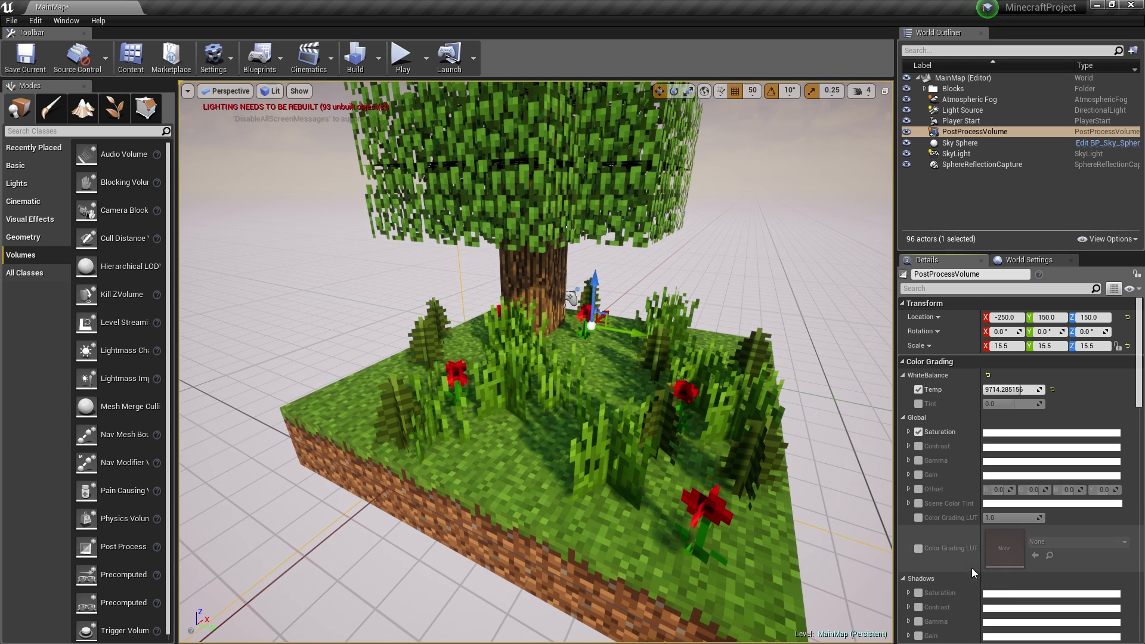
scroll(955, 561, "down", 3)
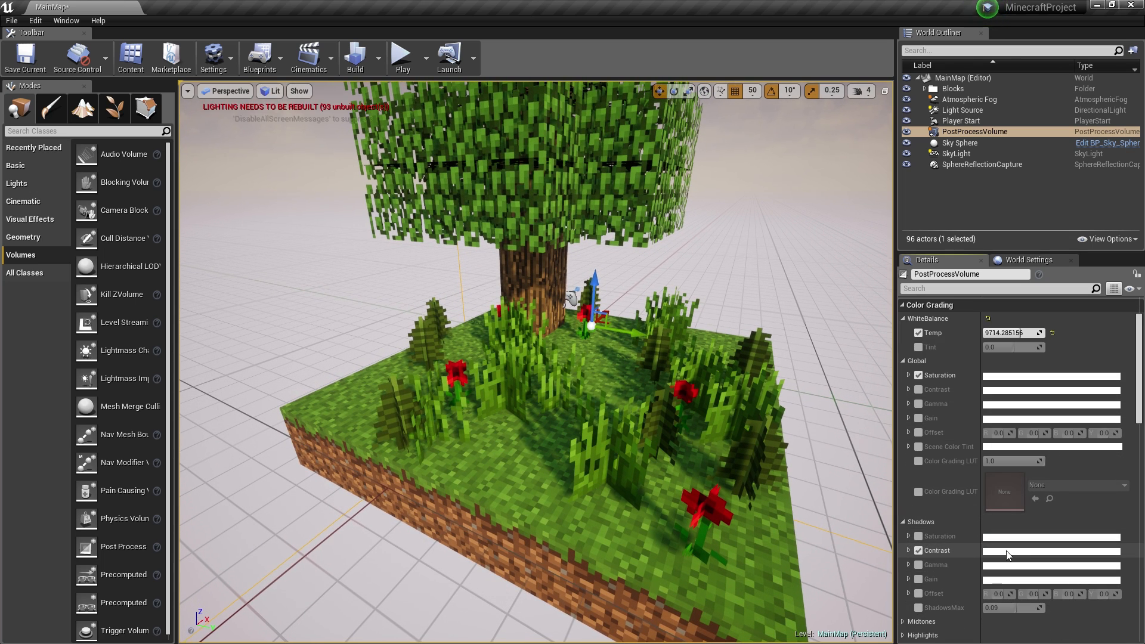
left_click(909, 551)
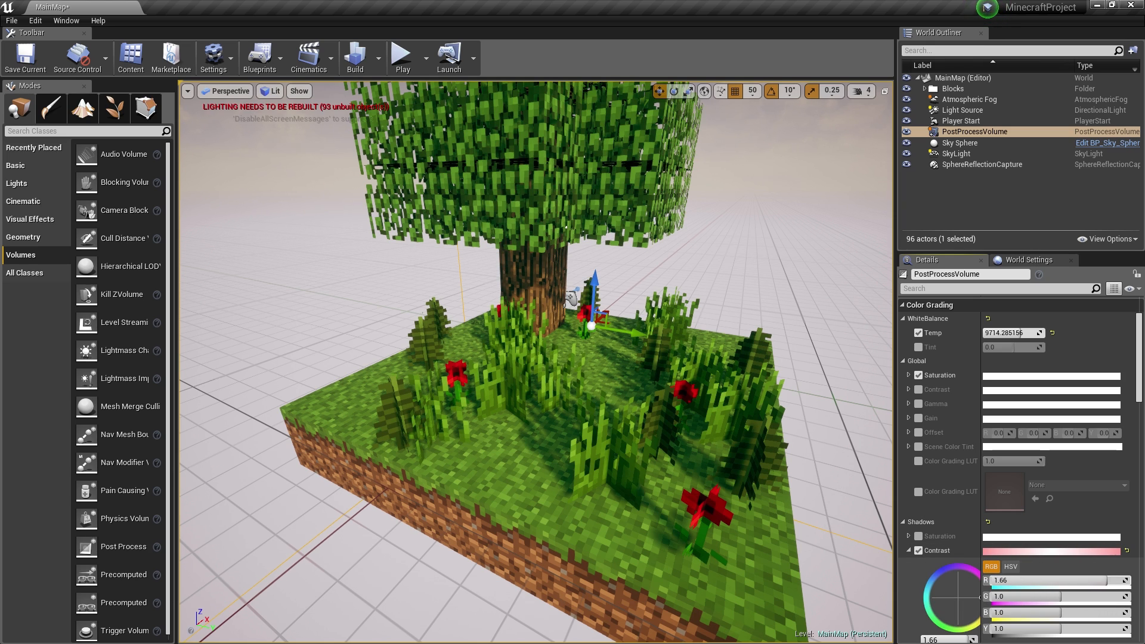
left_click_drag(979, 597, 923, 597)
left_click_drag(995, 580, 1075, 580)
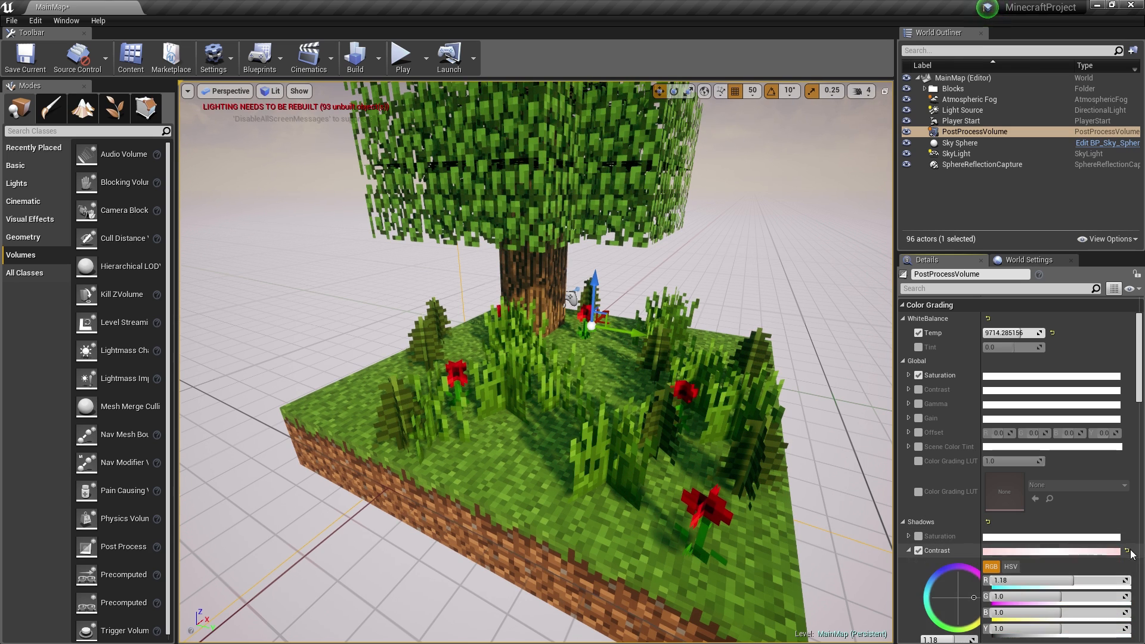
left_click(1127, 550)
left_click(909, 551)
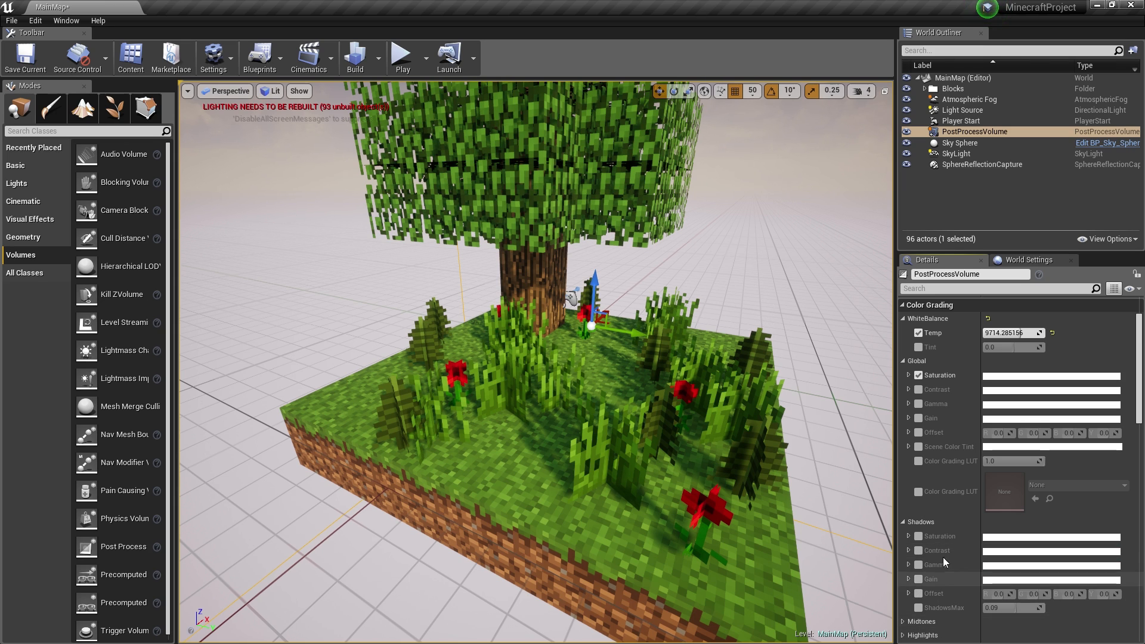
scroll(943, 557, "down", 3)
left_click(905, 559)
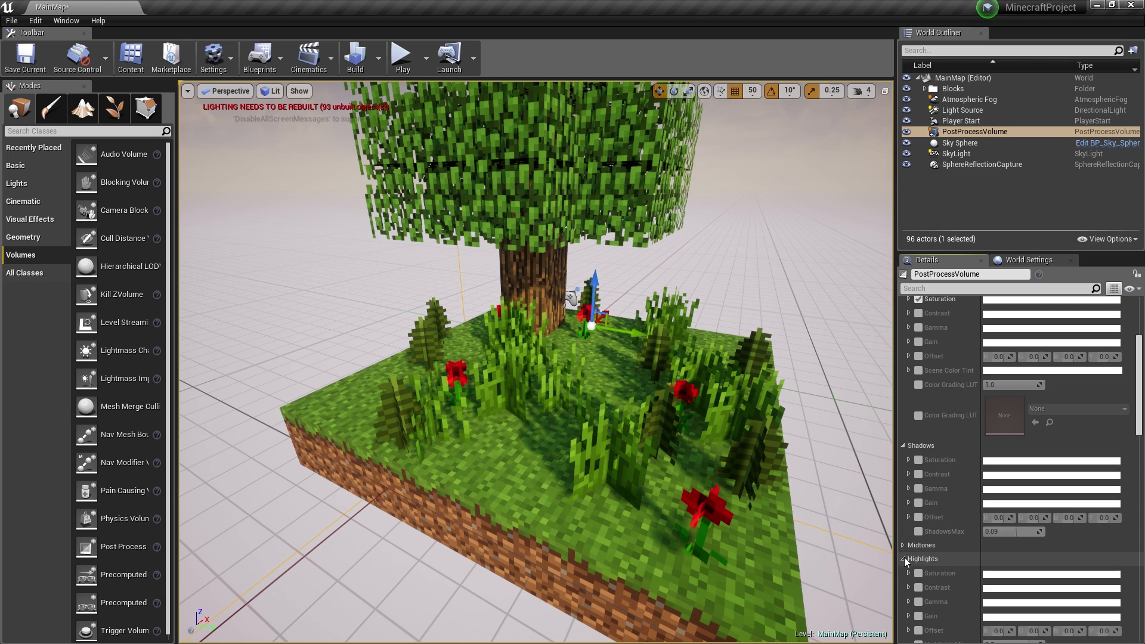
scroll(946, 564, "down", 5)
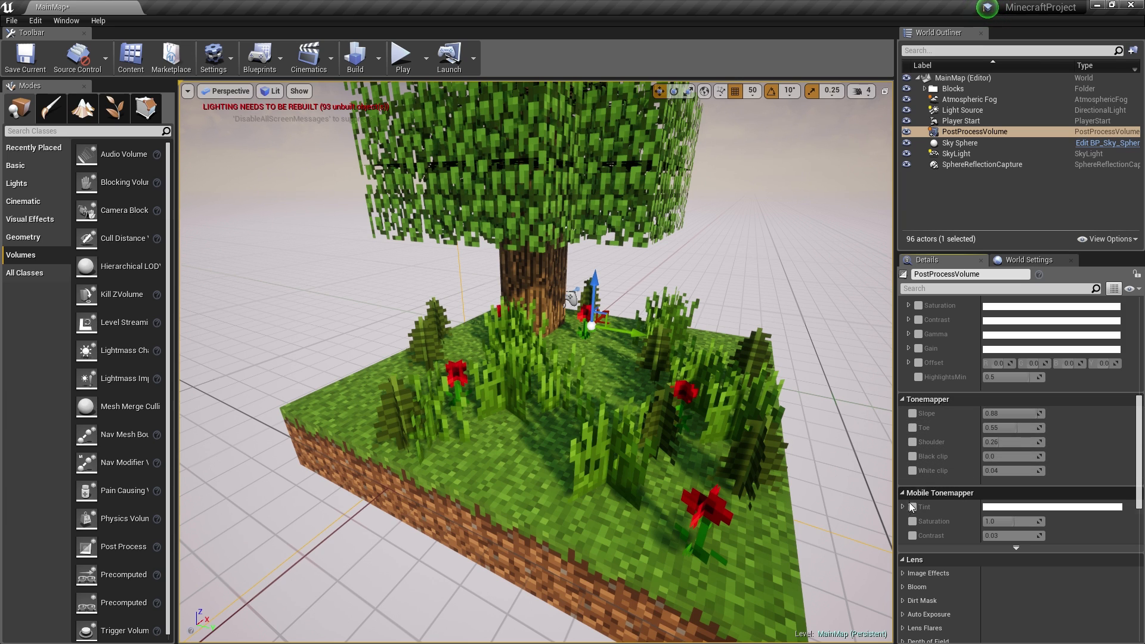
scroll(951, 516, "down", 1)
scroll(950, 510, "down", 3)
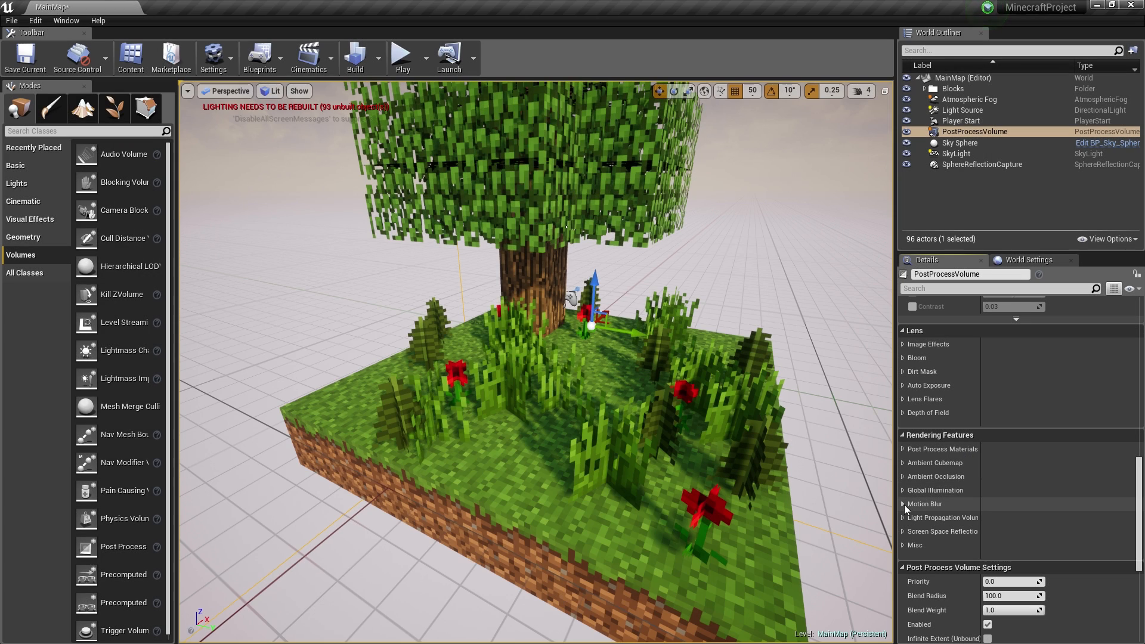
- Expand Ambient Occlusion settings and enable the Intensity and Radius overrides (Radius 200)
left_click(904, 505)
left_click(904, 504)
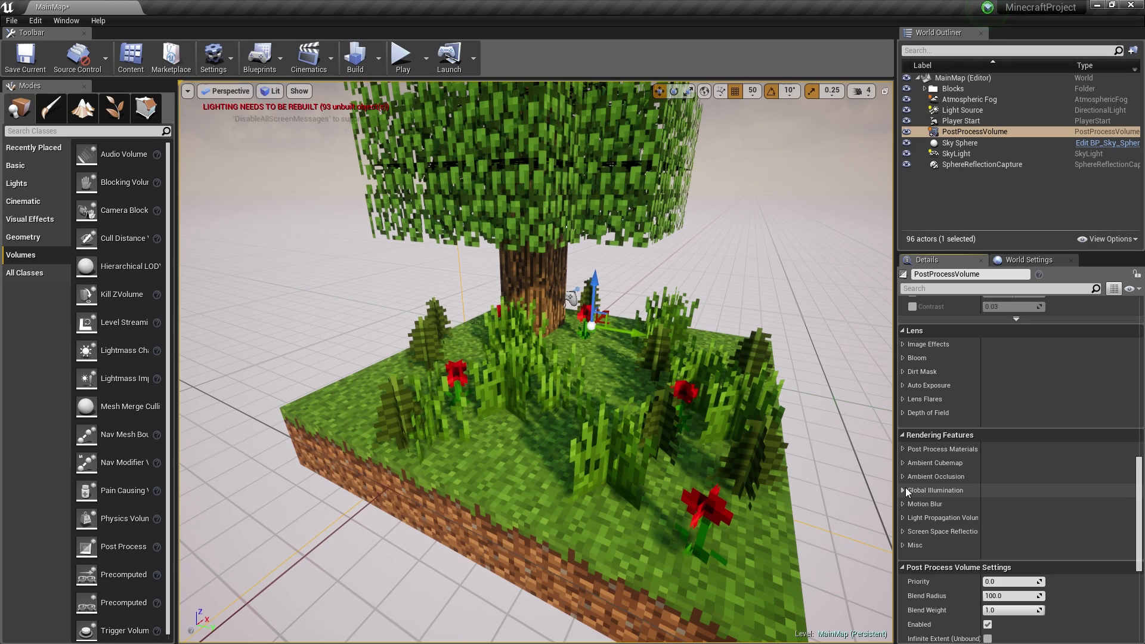
left_click(904, 490)
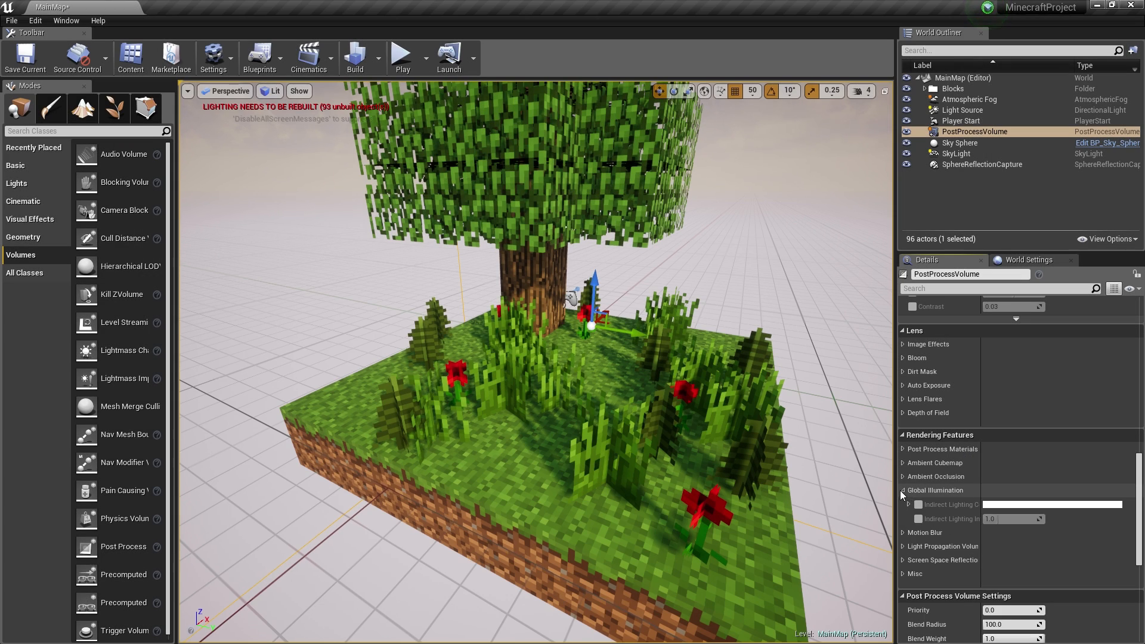
left_click(901, 490)
left_click(903, 476)
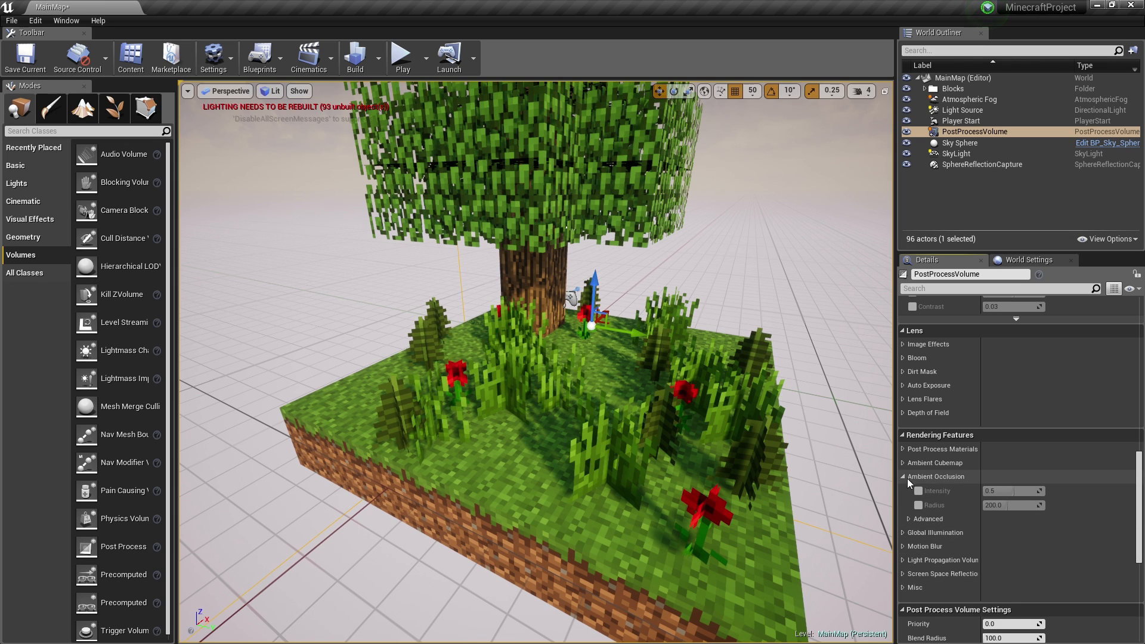
left_click(902, 462)
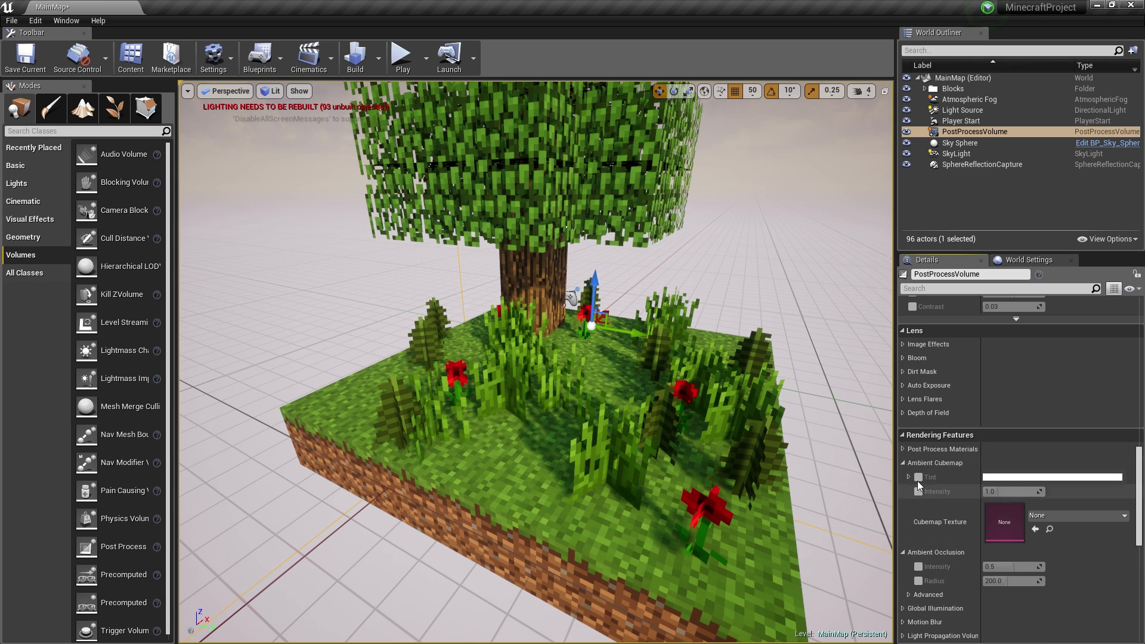
left_click(903, 462)
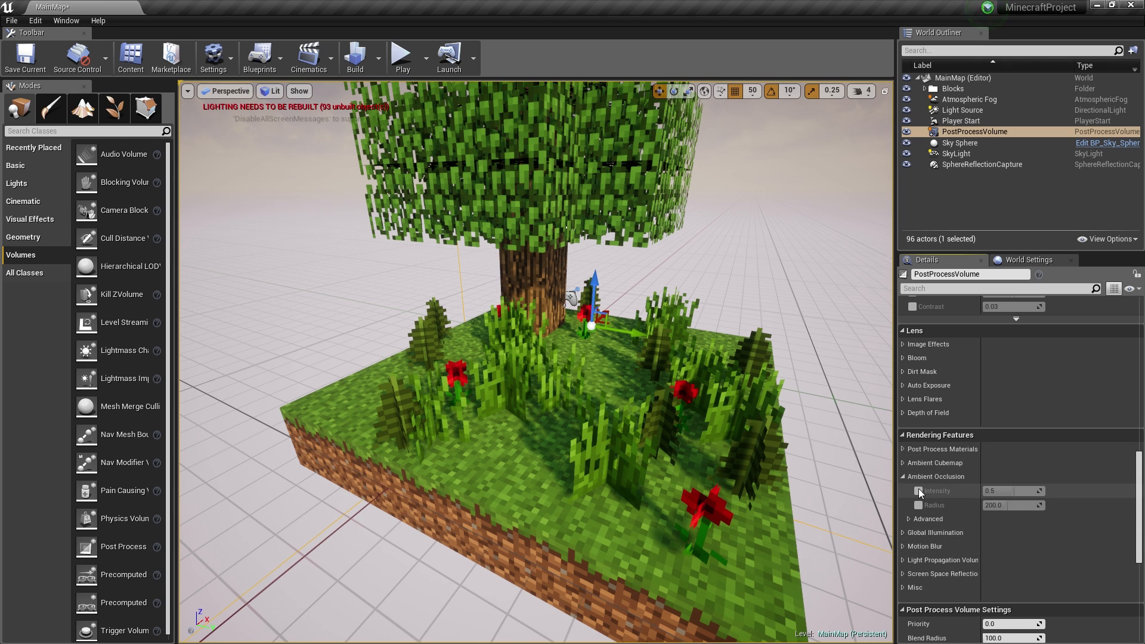
left_click(919, 492)
left_click(919, 506)
- Tune the Ambient Occlusion intensity, settling on 0.8, then collapse the section
mouse_move(1010, 491)
left_mouse_down()
mouse_move(1043, 491)
mouse_move(1010, 491)
mouse_move(1039, 491)
mouse_move(1030, 505)
mouse_move(988, 506)
mouse_move(1025, 505)
left_mouse_up()
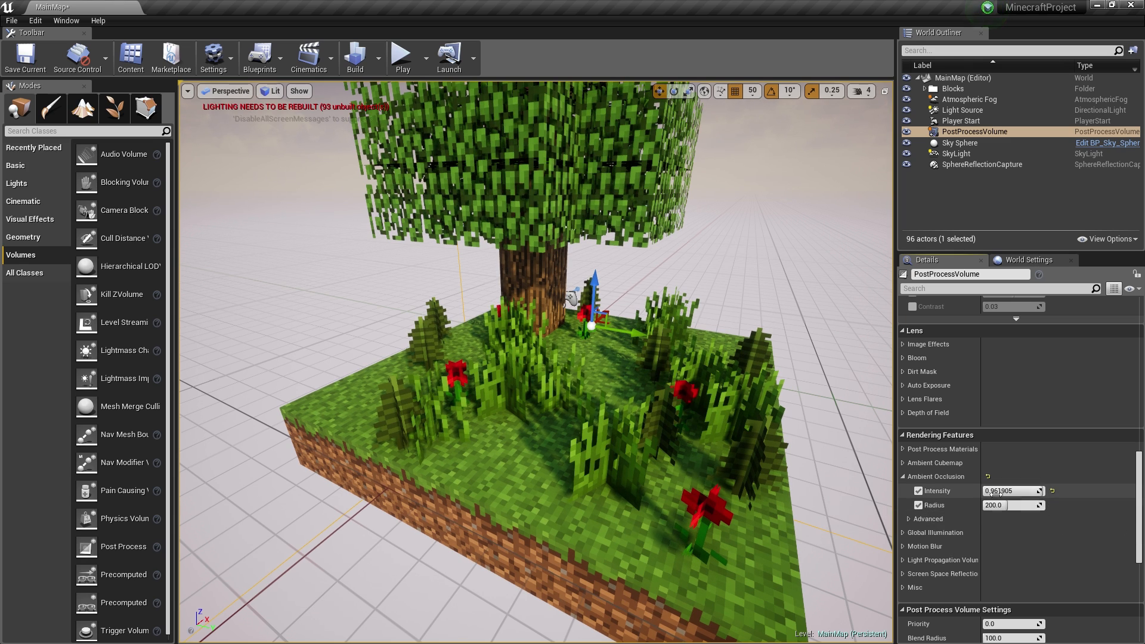
left_click_drag(1021, 490, 1011, 490)
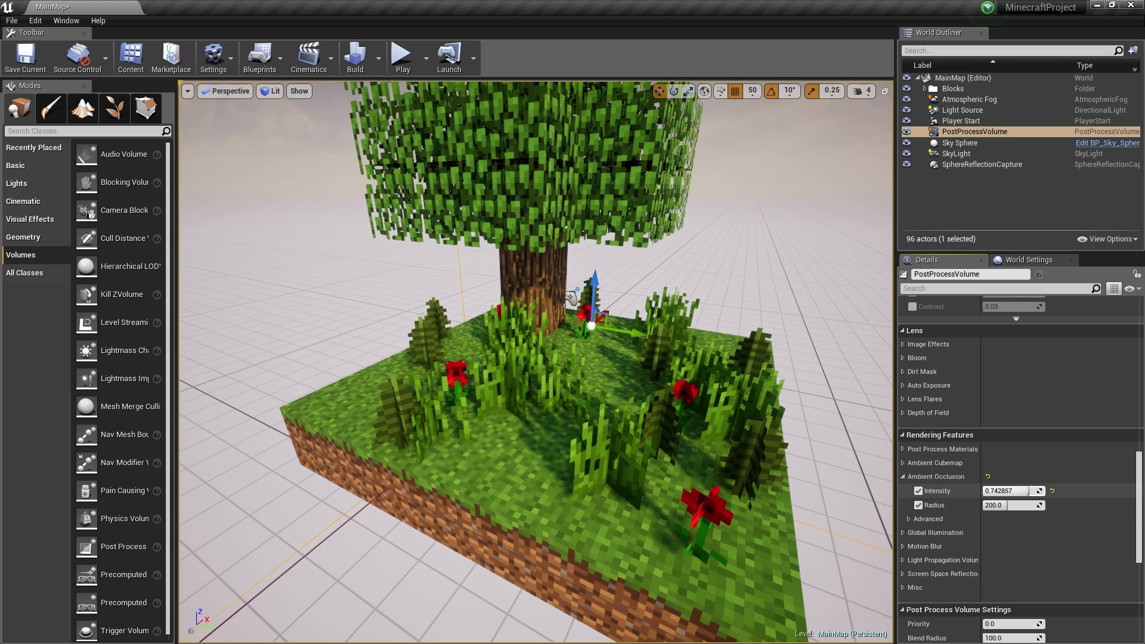
left_click(1009, 491)
type("0.5")
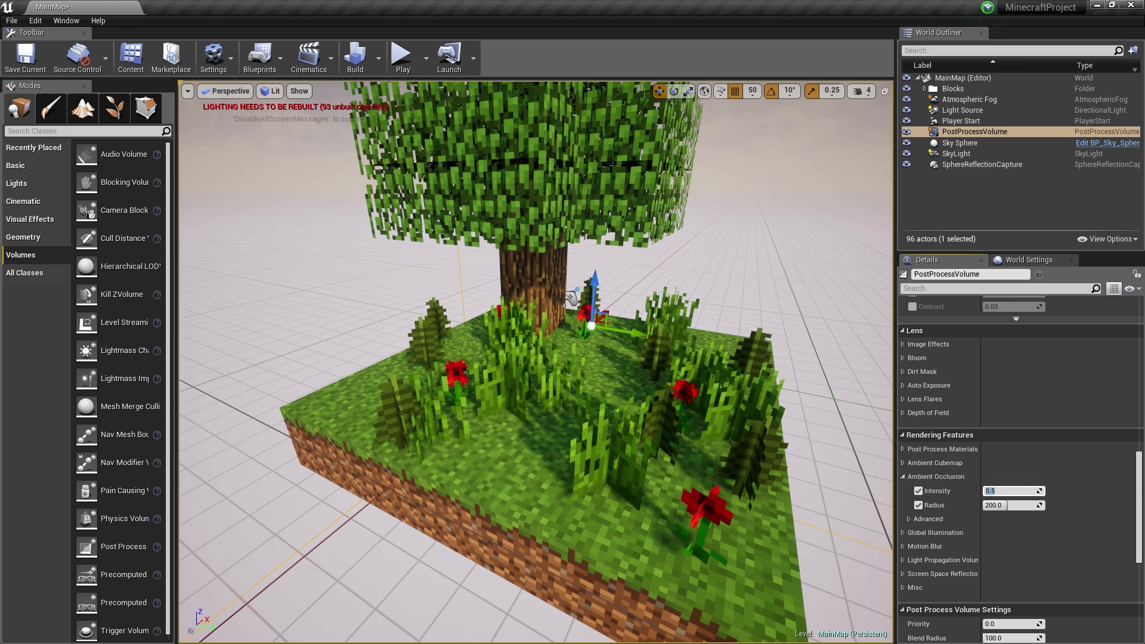
key("Return")
left_click_drag(1015, 489, 1030, 489)
left_click(1004, 490)
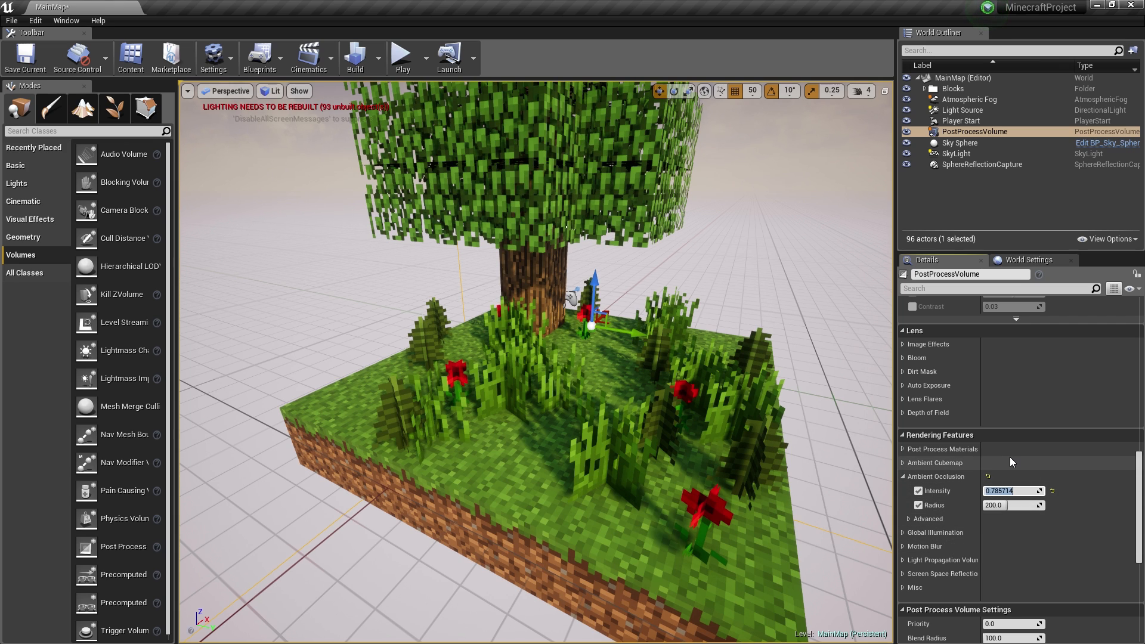
type("0.8")
key("Return")
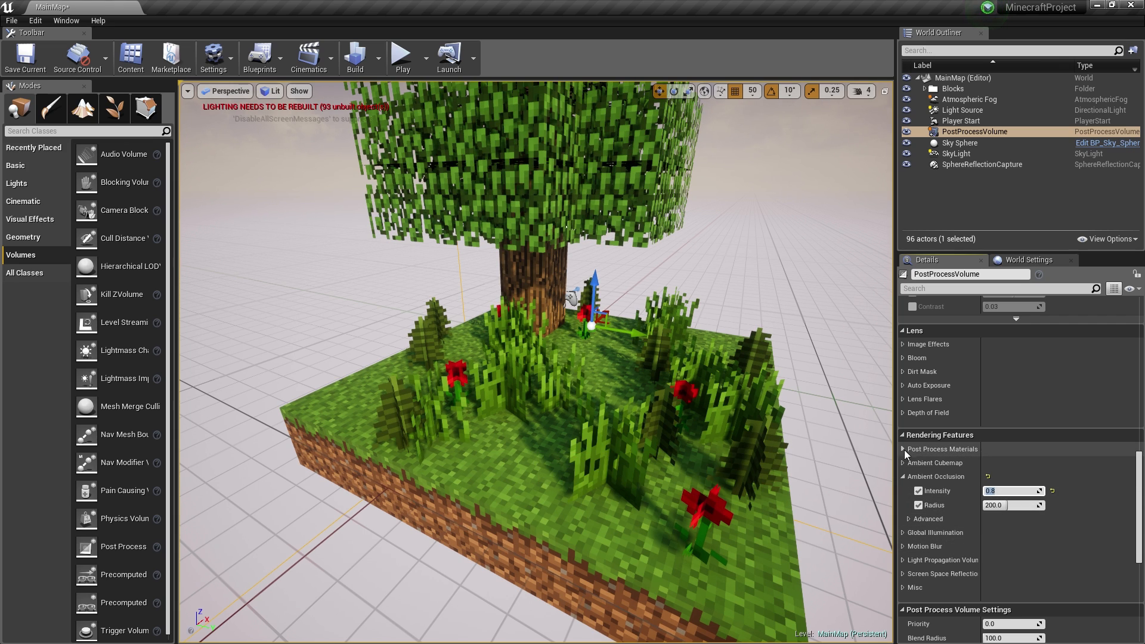
left_click(903, 449)
left_click(903, 449)
left_click(902, 479)
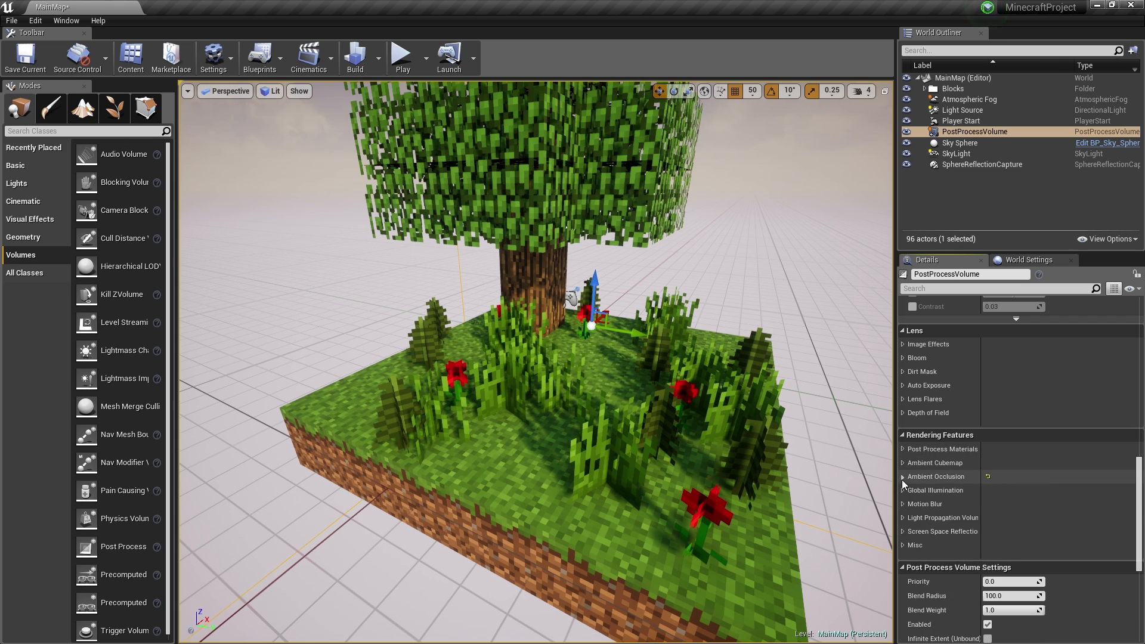
left_click(903, 413)
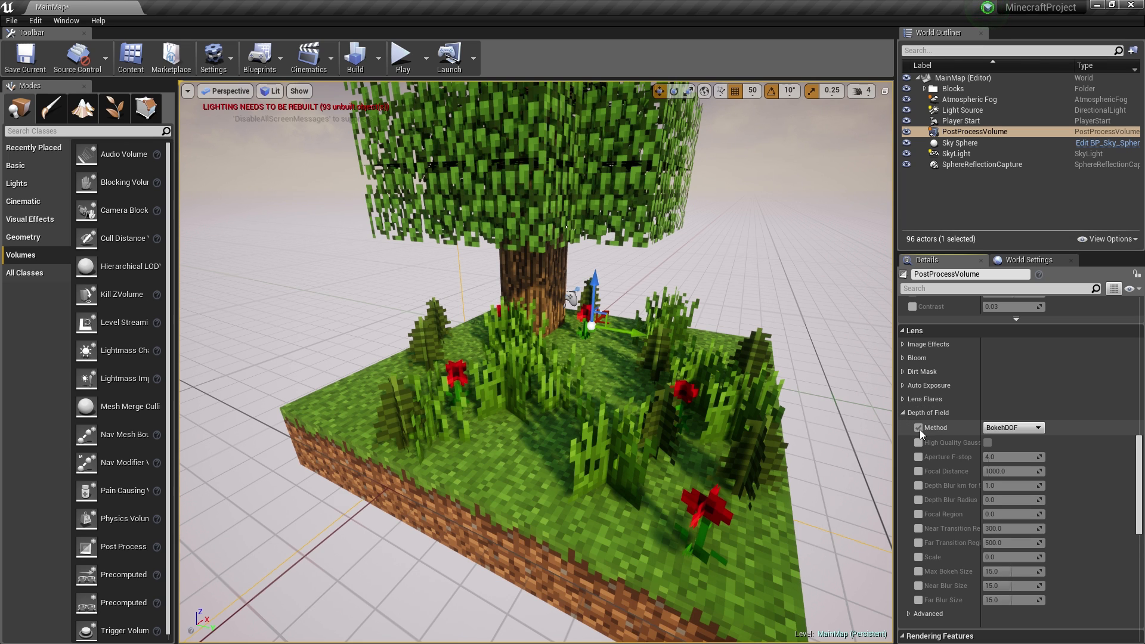
left_click(919, 428)
left_click(1013, 427)
left_click(1012, 446)
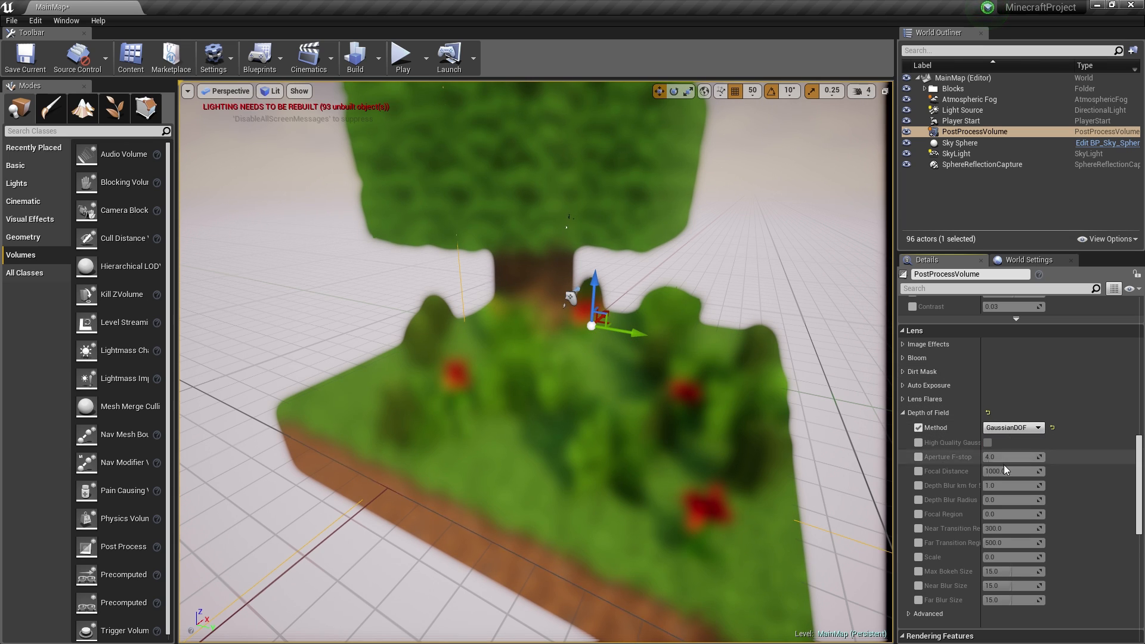
left_click(919, 472)
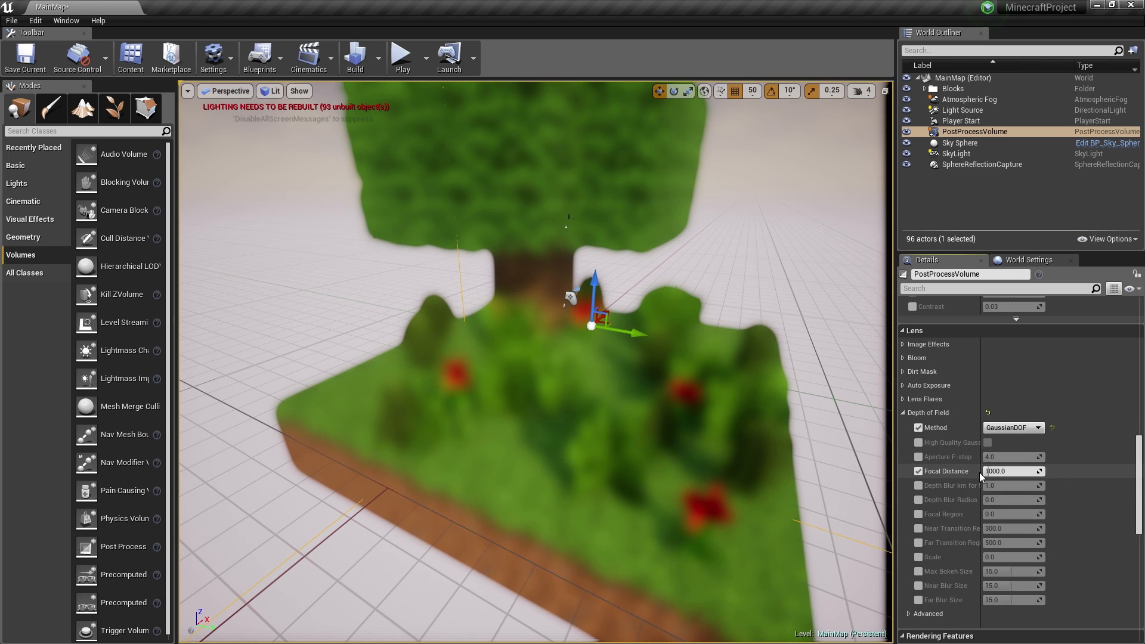
left_click_drag(1013, 471, 987, 471)
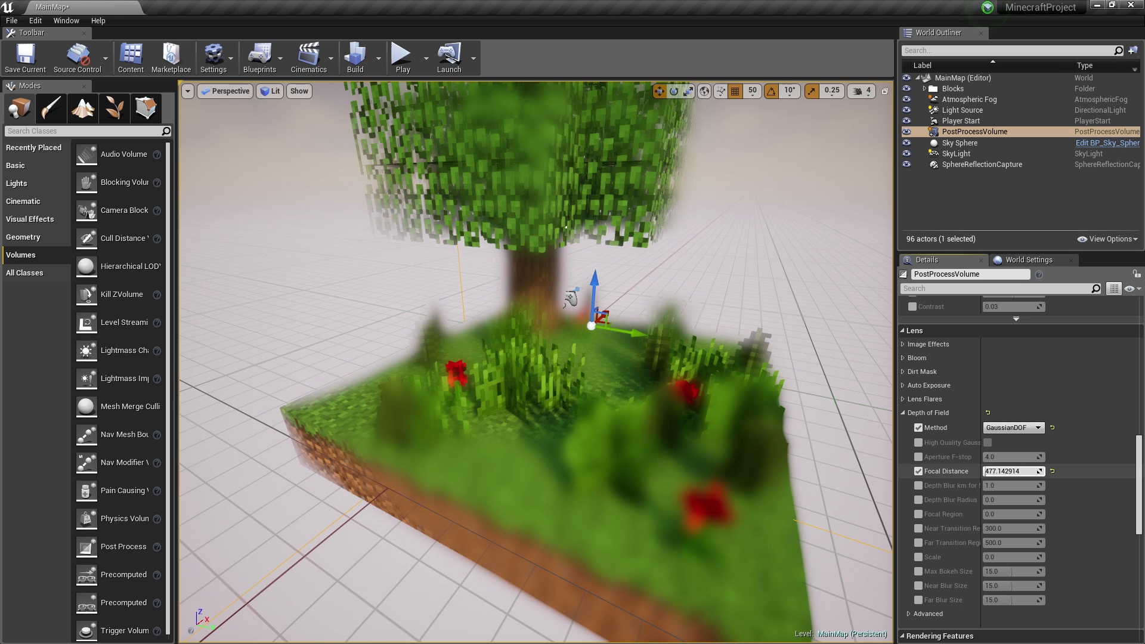
left_click(1052, 471)
left_click(1053, 429)
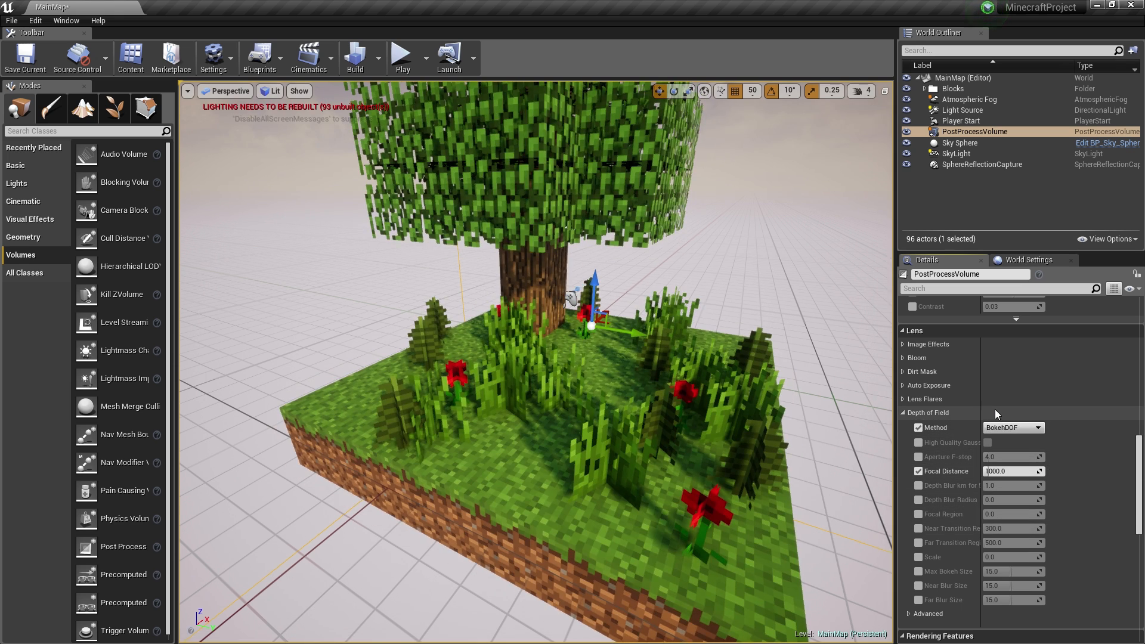
left_click(919, 427)
left_click(918, 471)
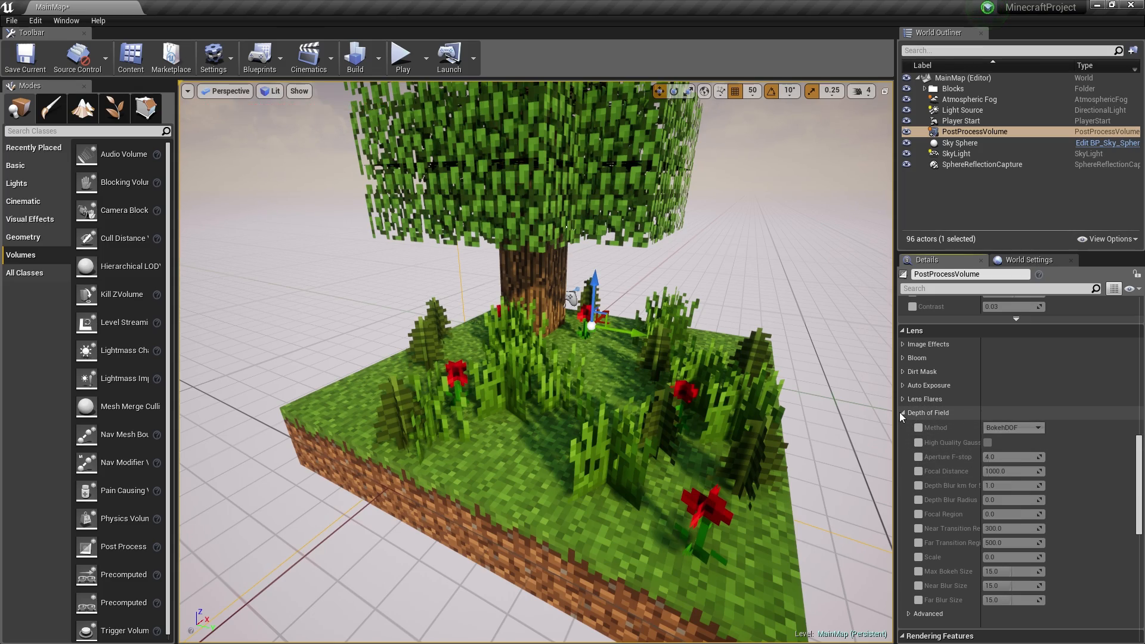
left_click(903, 413)
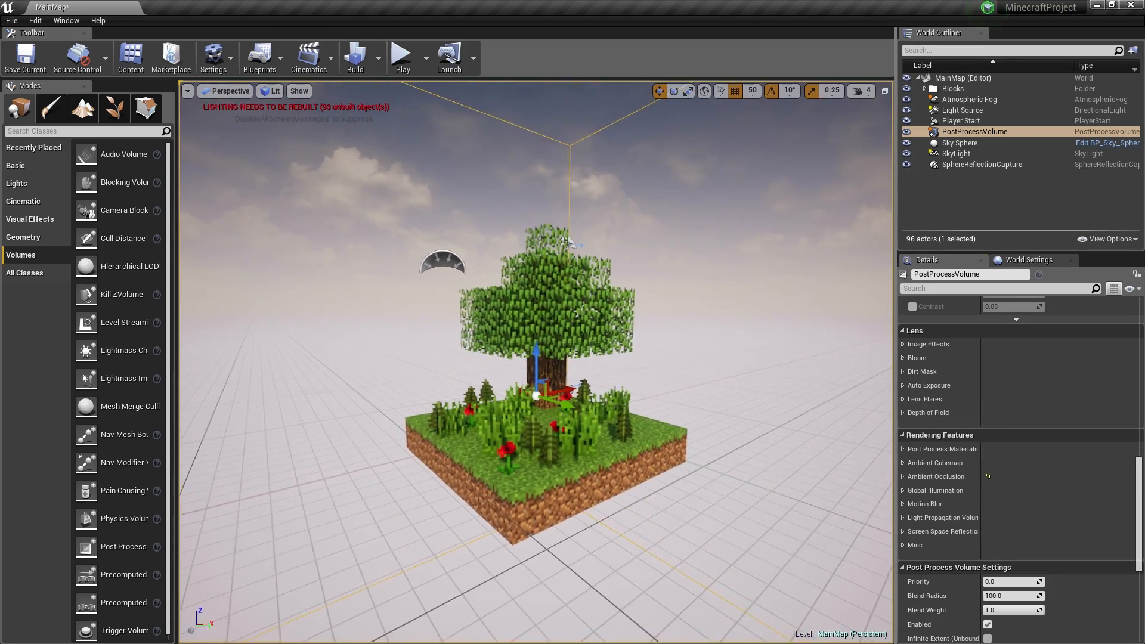
right_click_drag(537, 358, 558, 411)
- Start and stop a quick play session, reposition the view, and select the Player Start
left_click(402, 58)
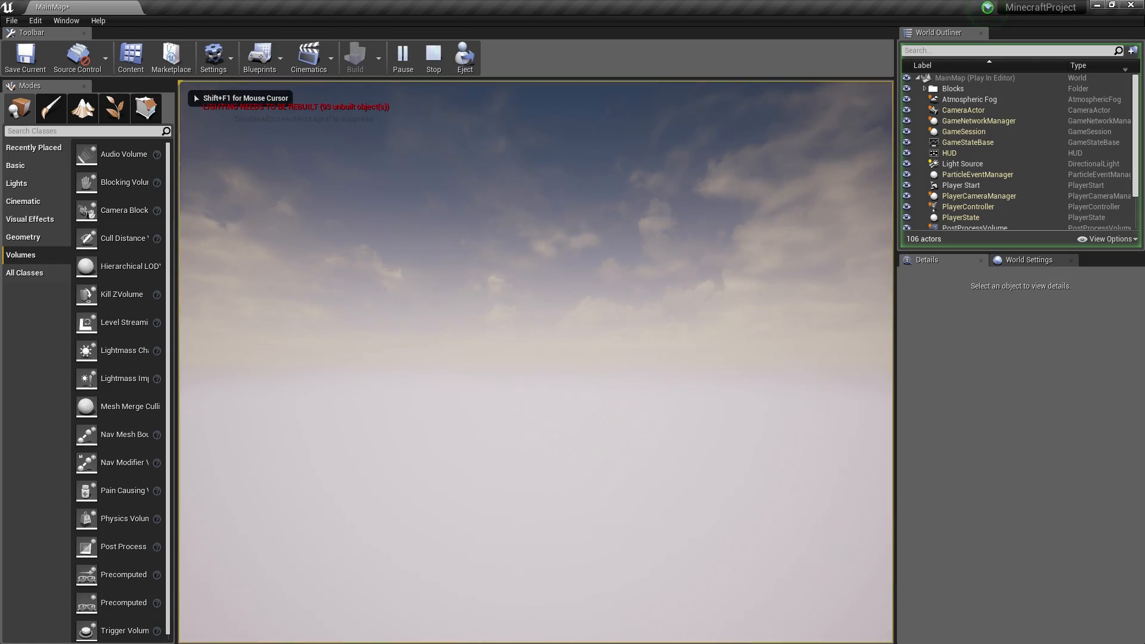
key("Escape")
key("w")
right_click_drag(406, 146, 453, 107)
key("s")
right_click_drag(537, 358, 388, 411)
key("w")
key("s")
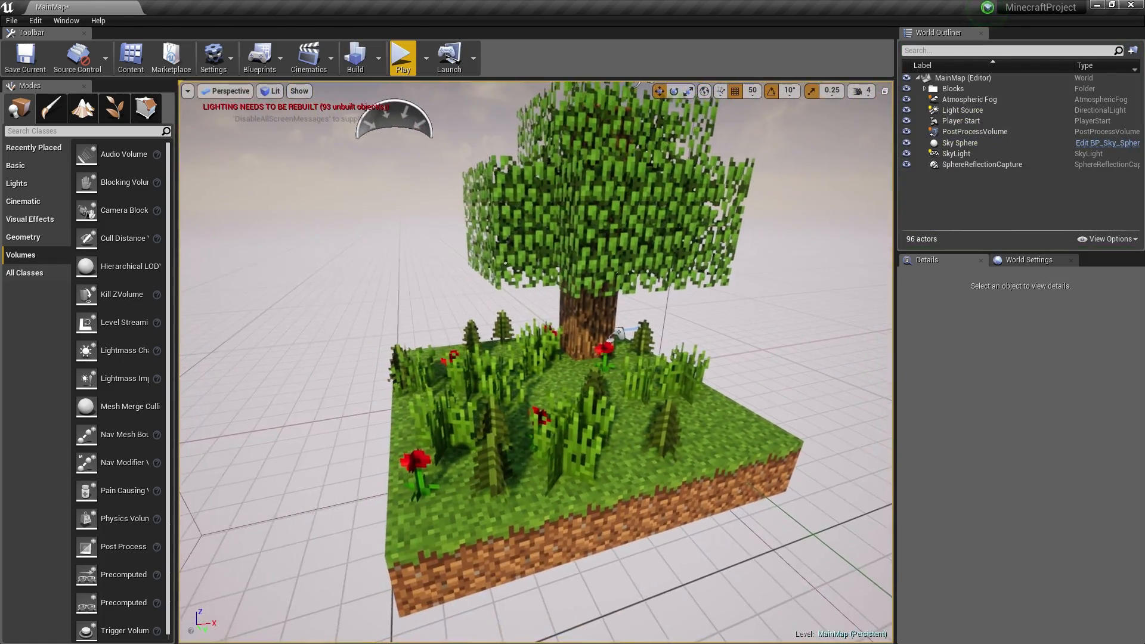
left_click(626, 336)
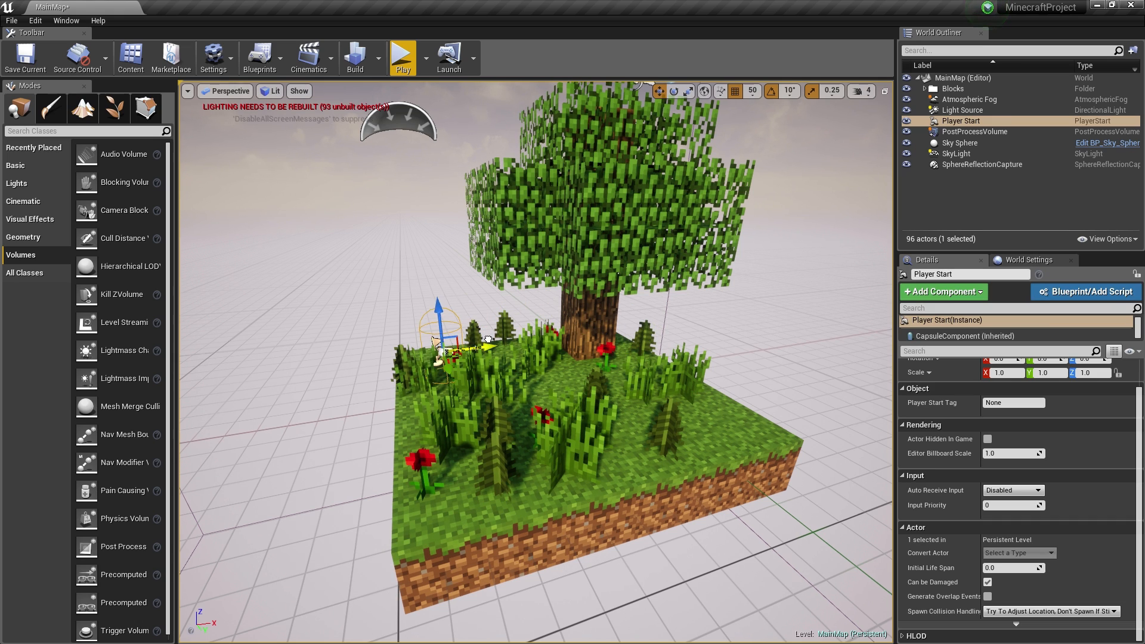
scroll(414, 323, "up", 2)
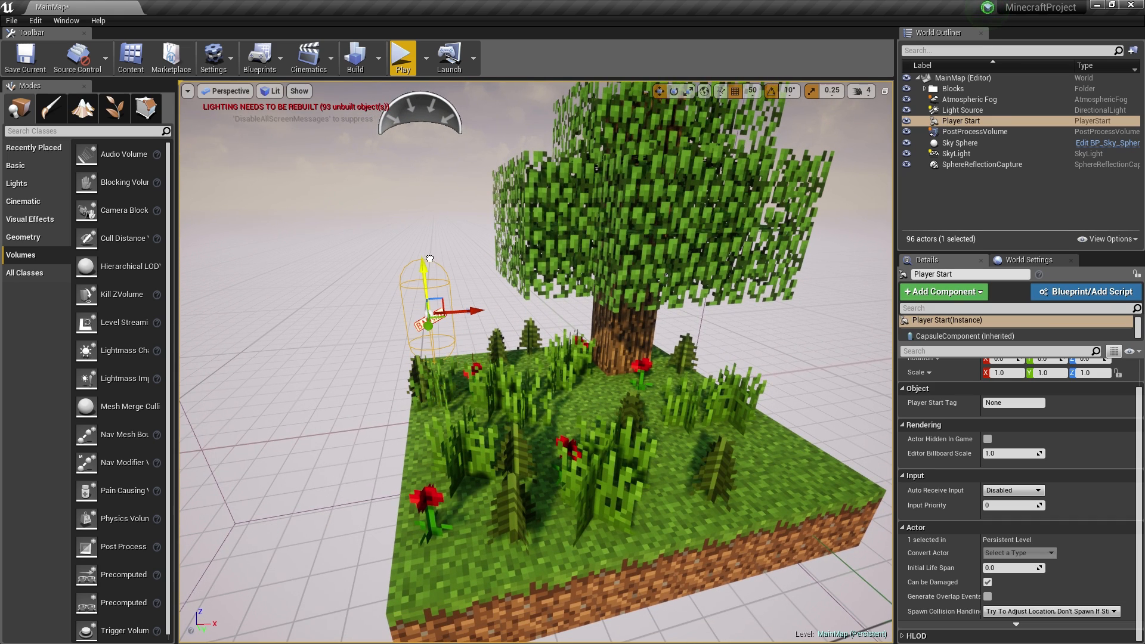
- Play the level again, running the character around the tree and jumping near it
left_click(404, 58)
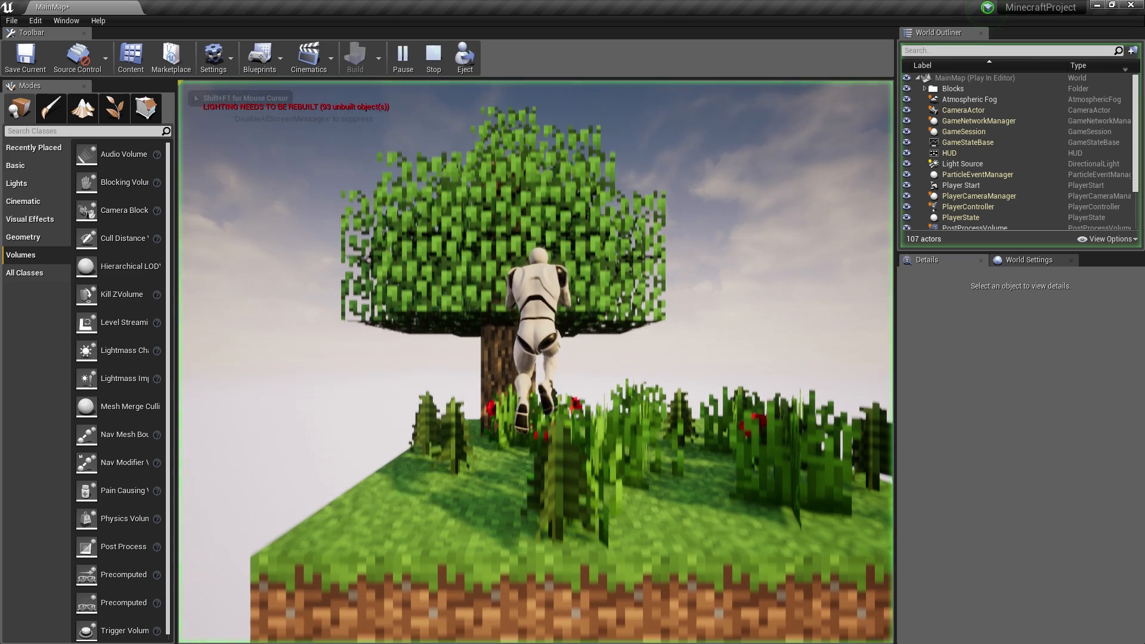
key("w")
key("a")
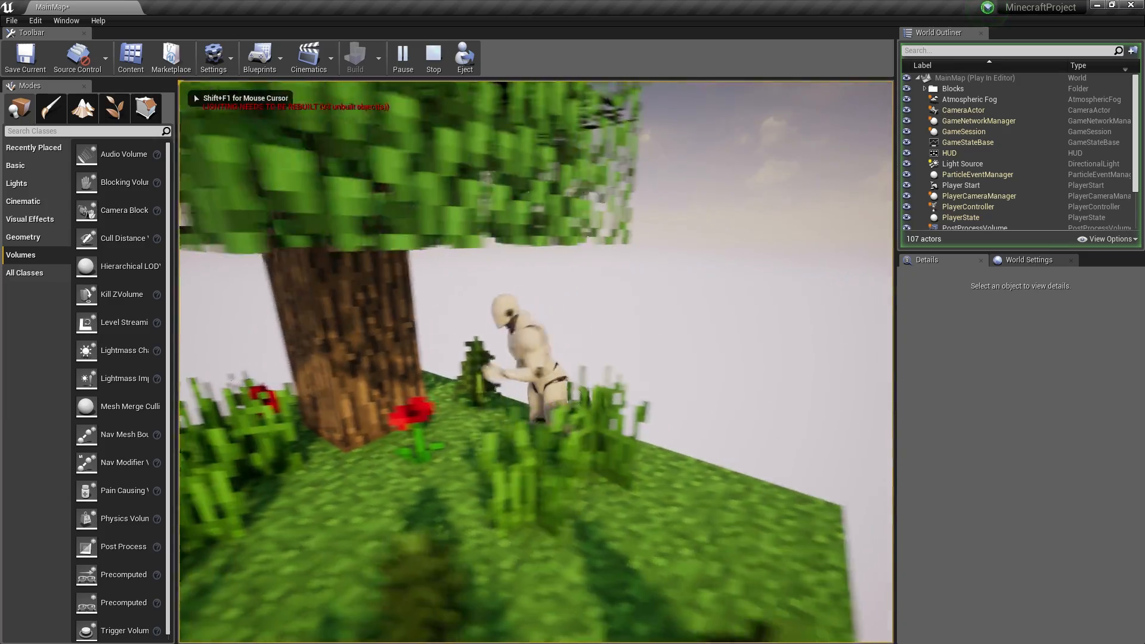
key("w")
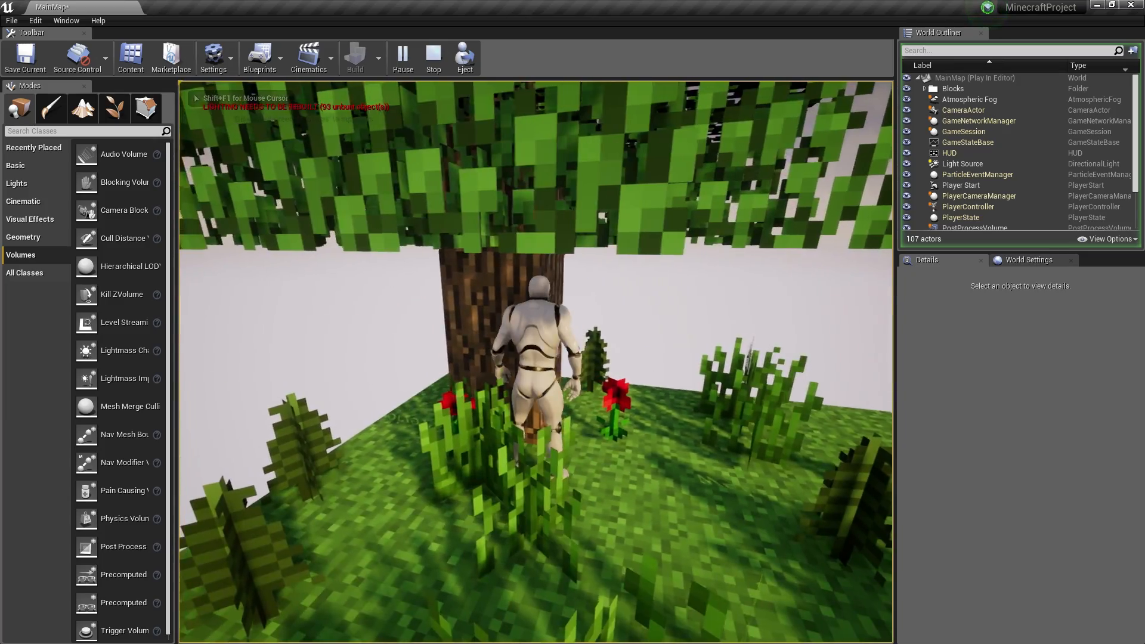
key("d")
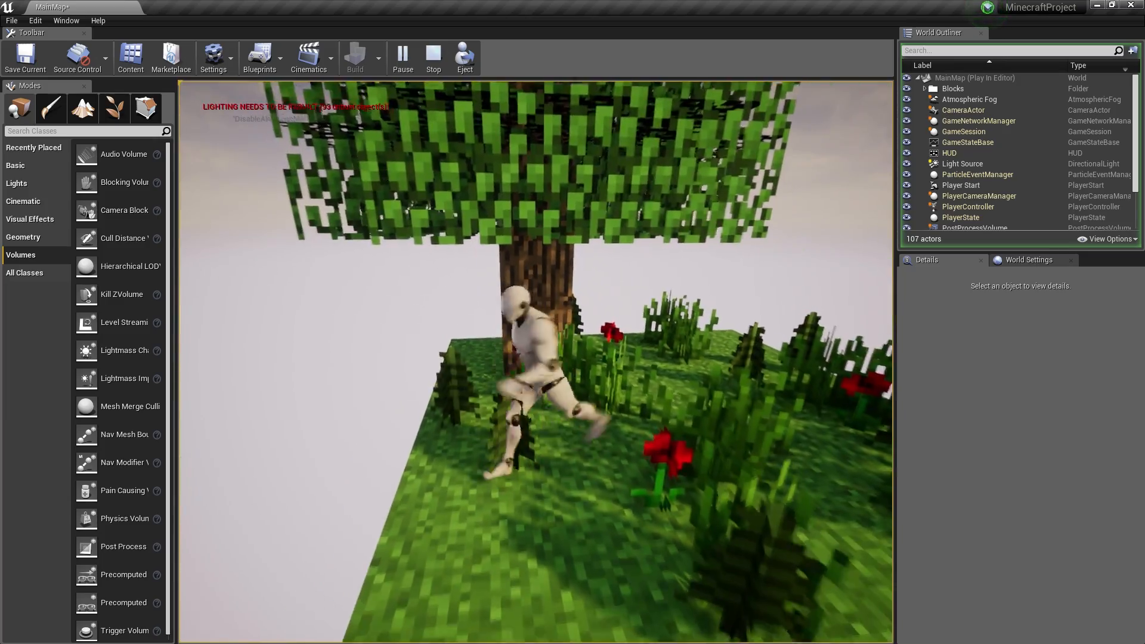
key("d")
key("w")
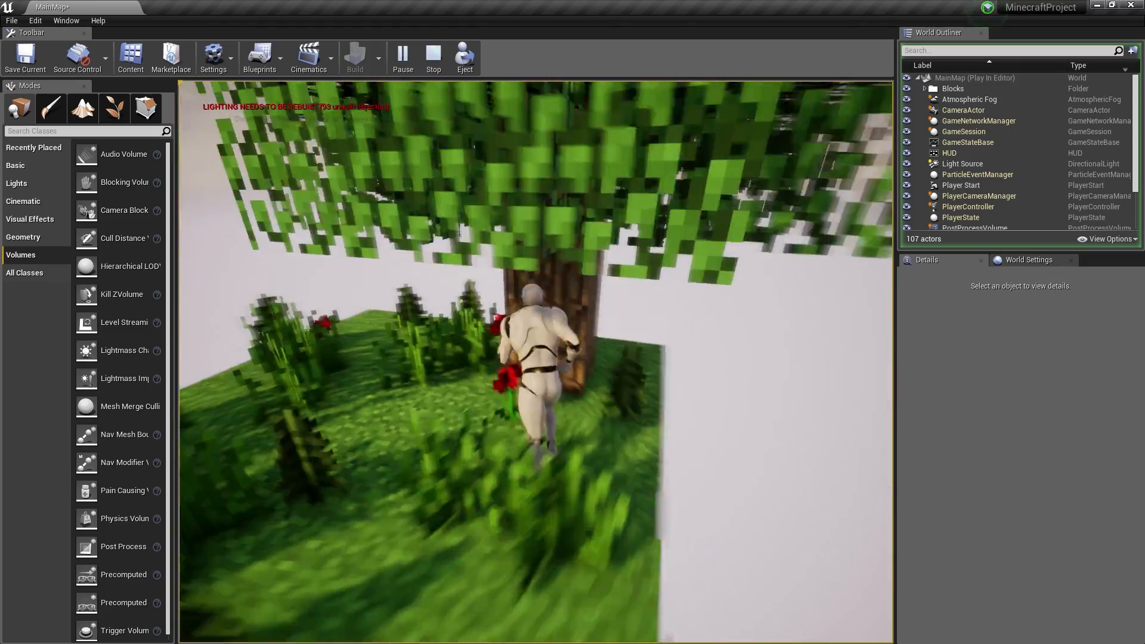
key("s")
key("a")
key("s")
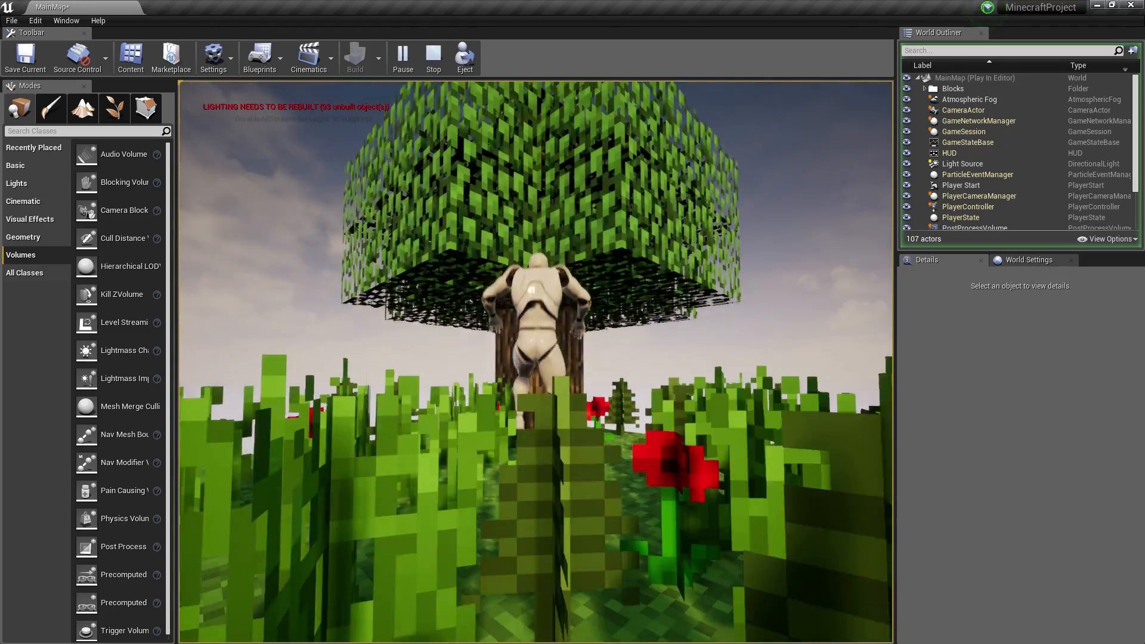
key("space")
key("a")
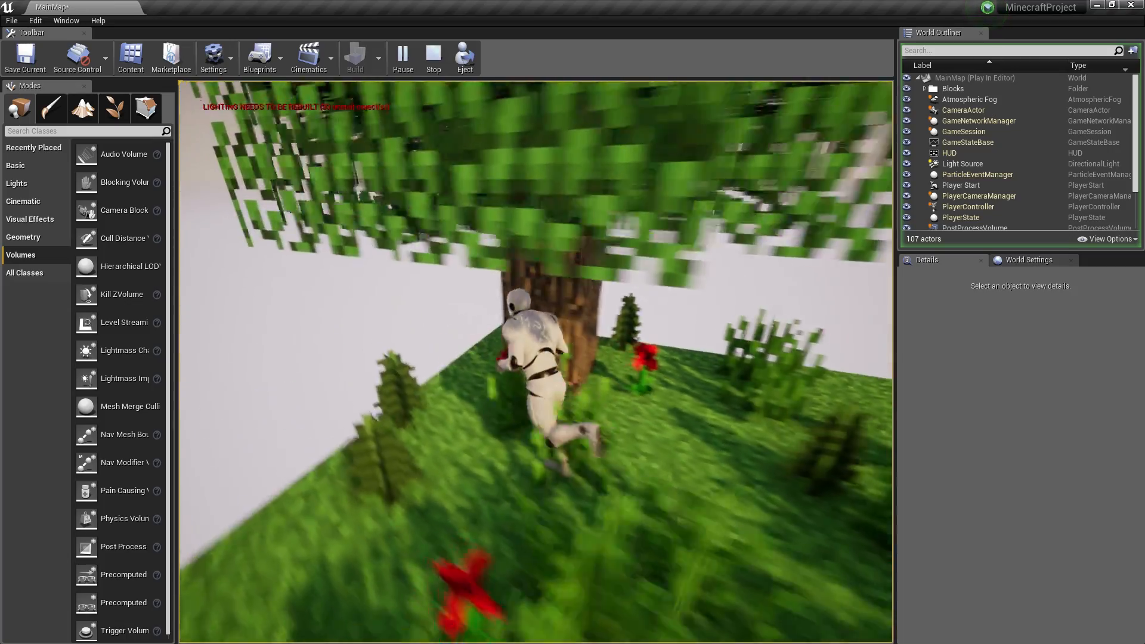
key("w")
key("w")
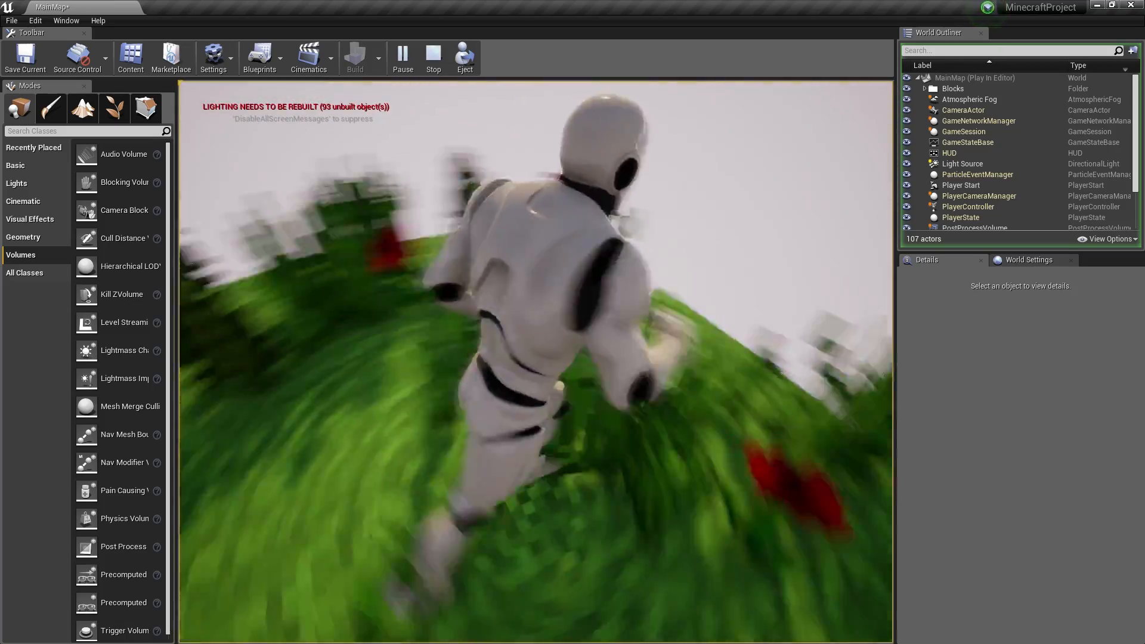
key("w")
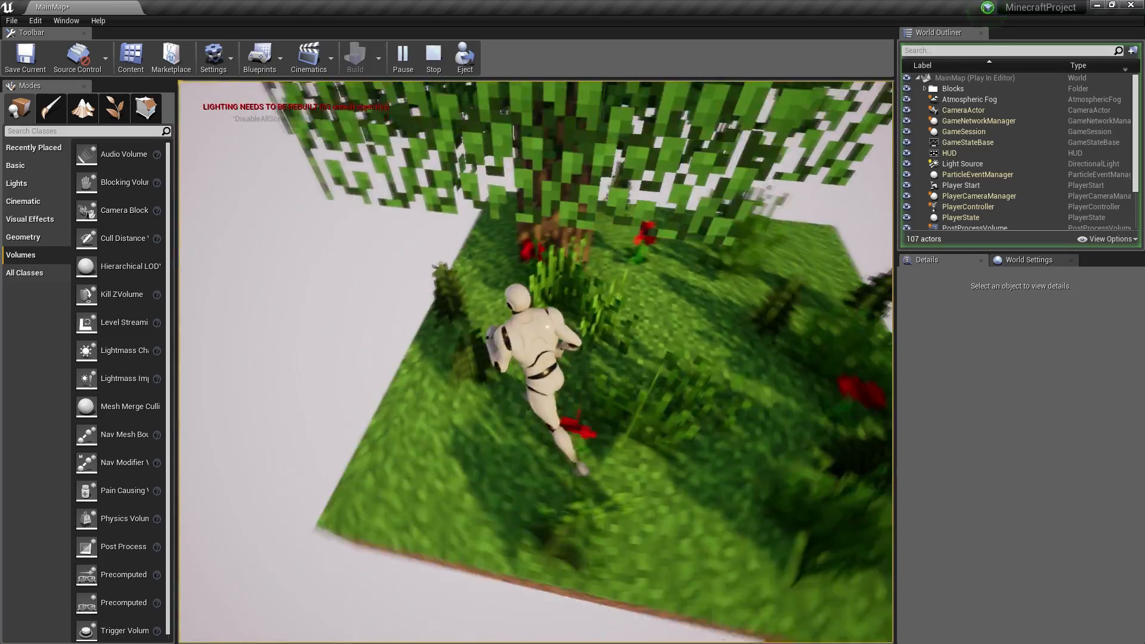
key("w")
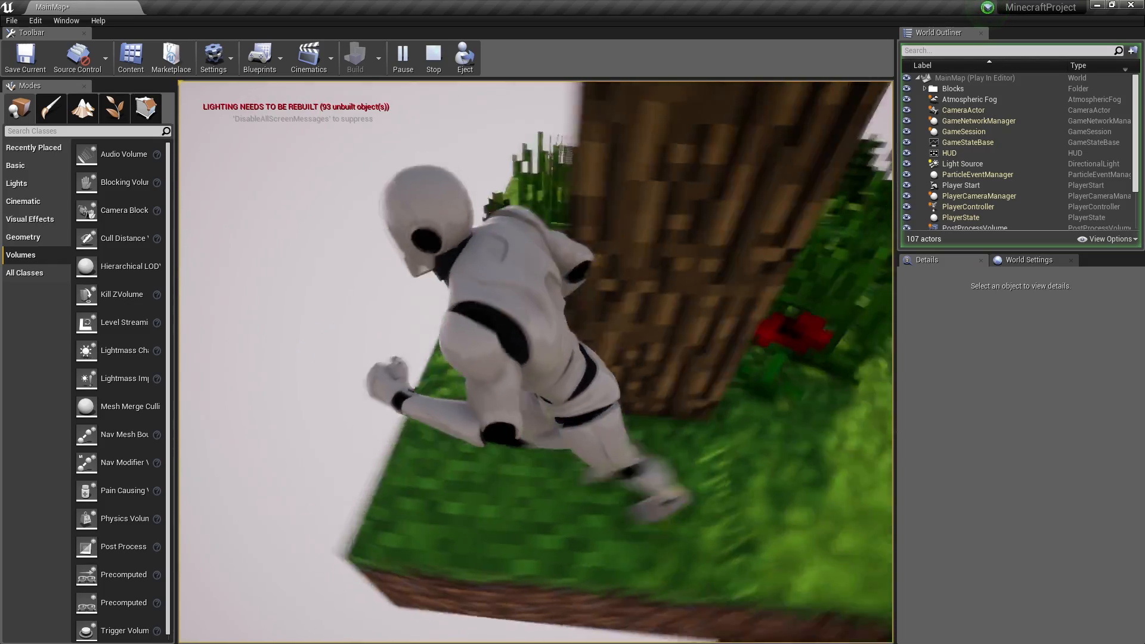
key("w")
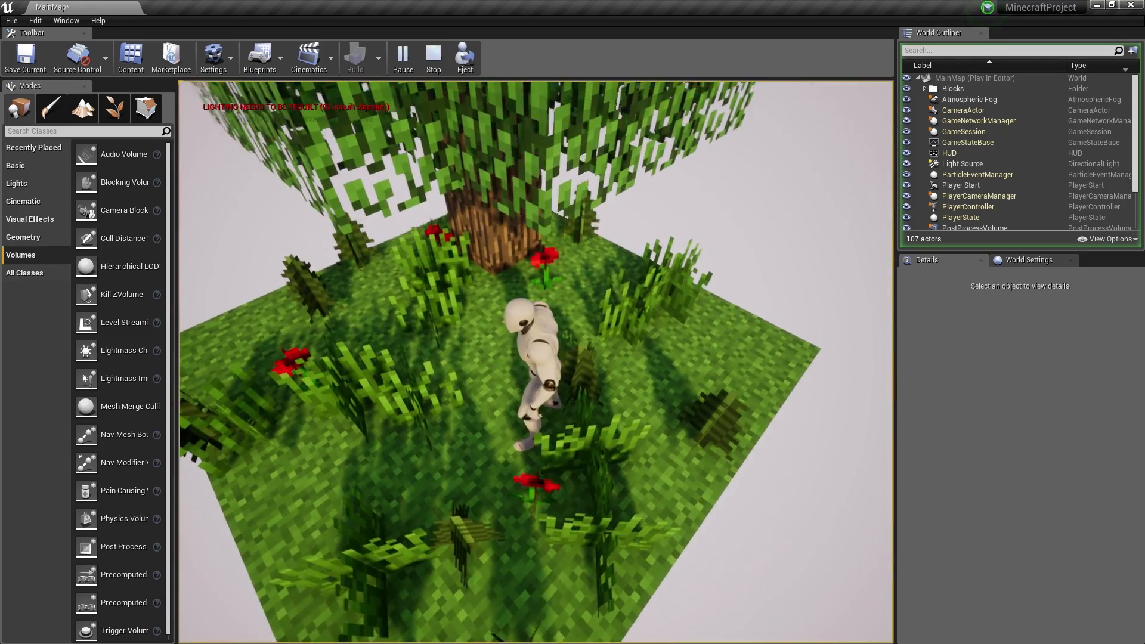
- Stop the play session and fly the editor view back out around the island
key("Escape")
key("s")
right_click_drag(867, 362, 832, 358)
key("d")
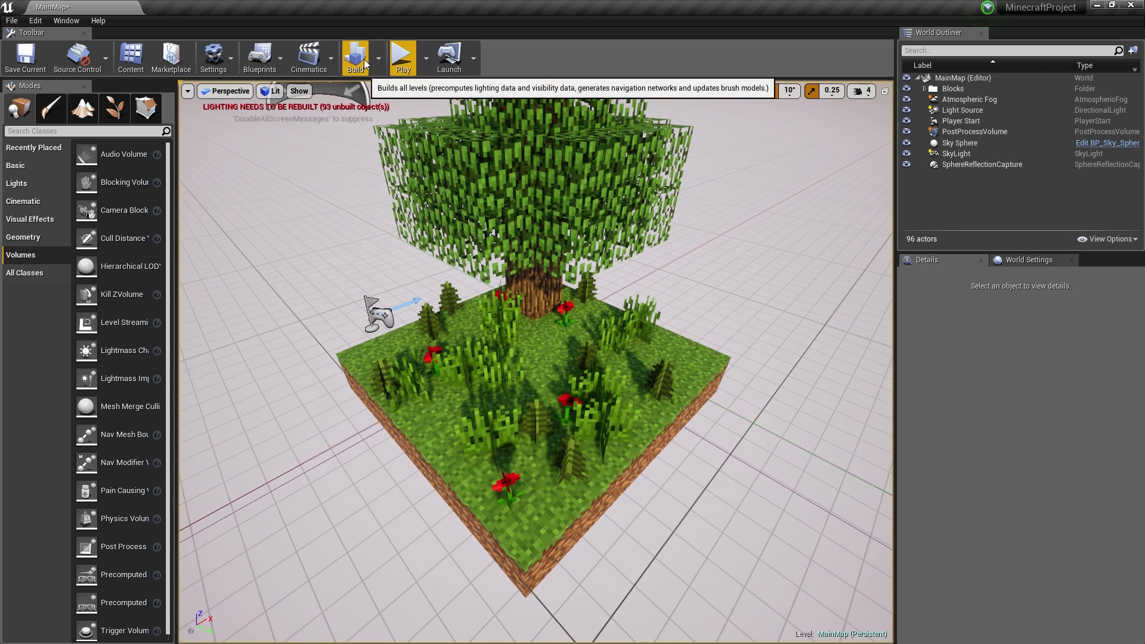
- Set Lighting Quality to Production, build the level, and minimize the Message Log
left_click(378, 58)
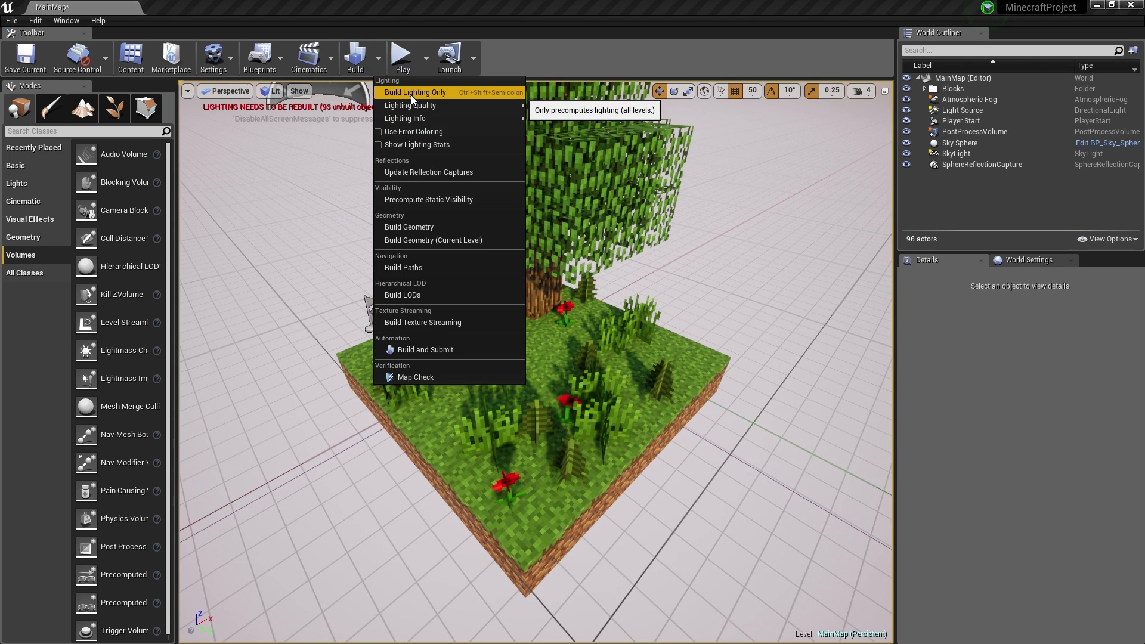
mouse_move(431, 102)
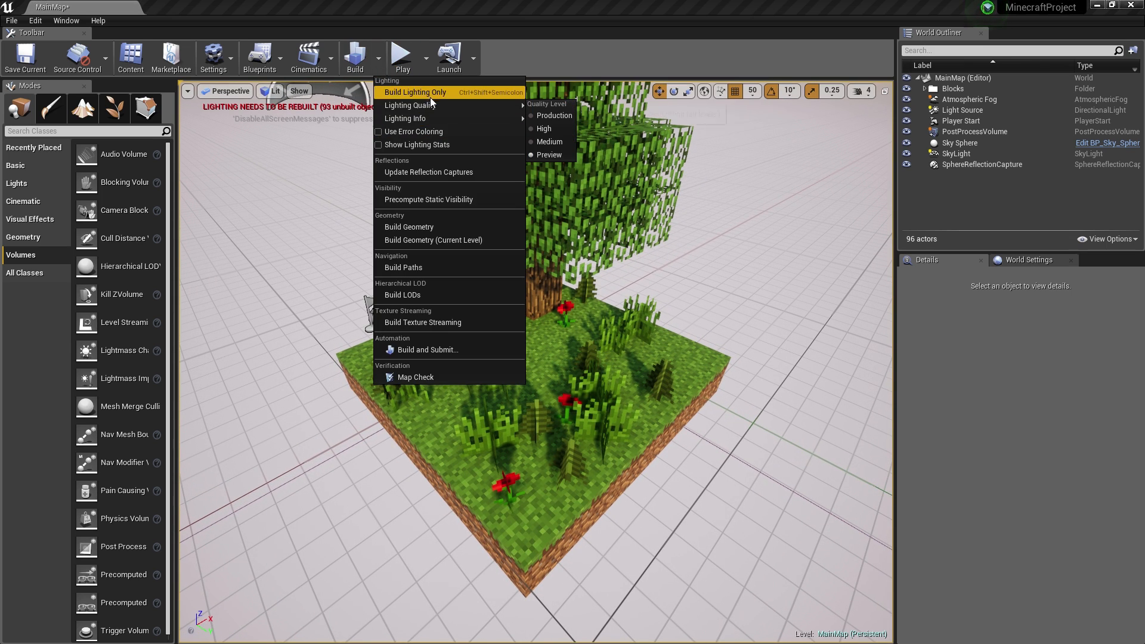
left_click(379, 65)
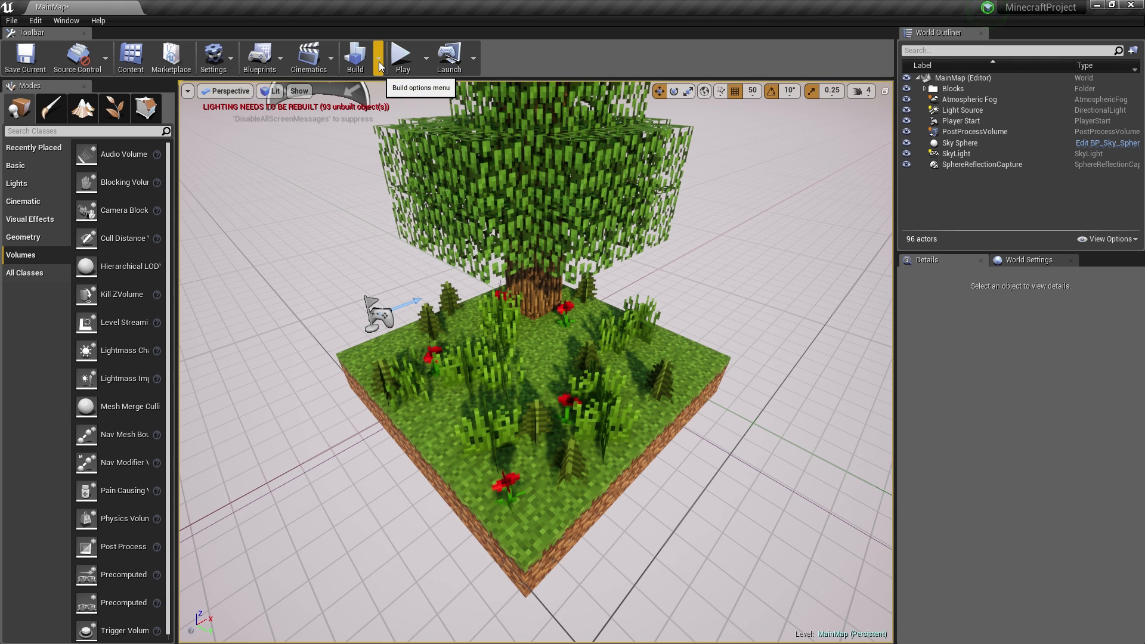
left_click(380, 65)
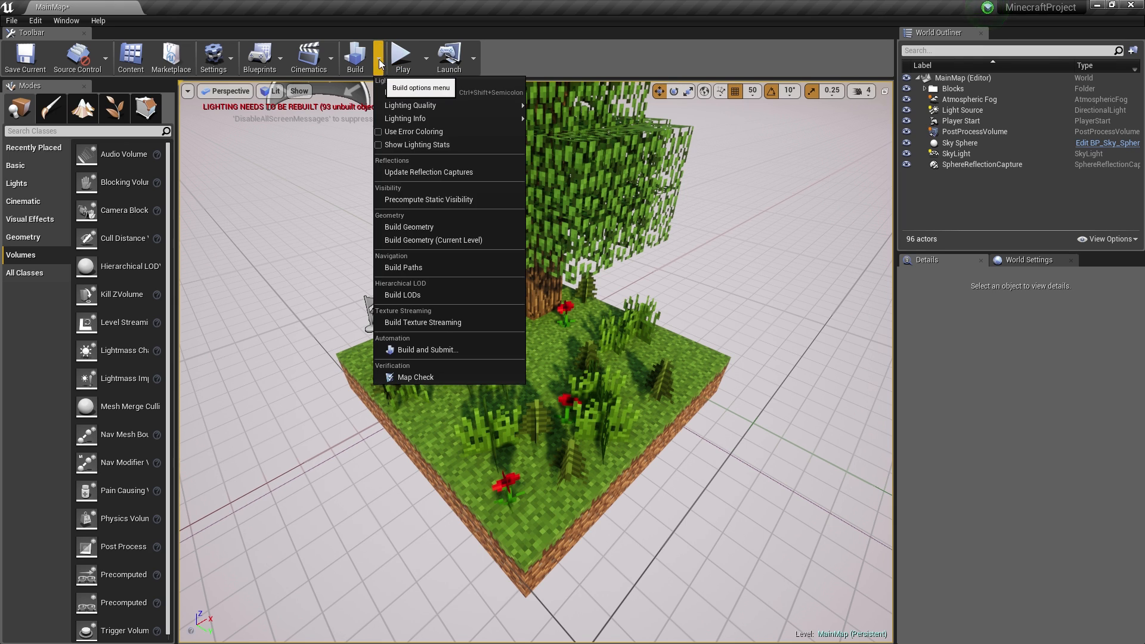
mouse_move(407, 105)
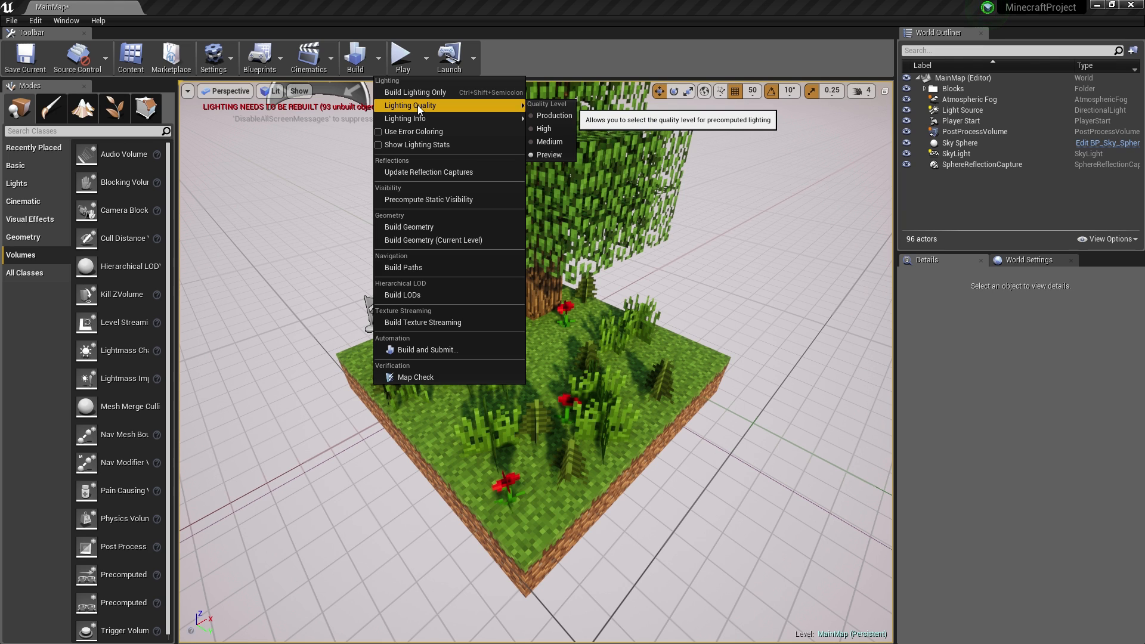
left_click(553, 116)
left_click(355, 57)
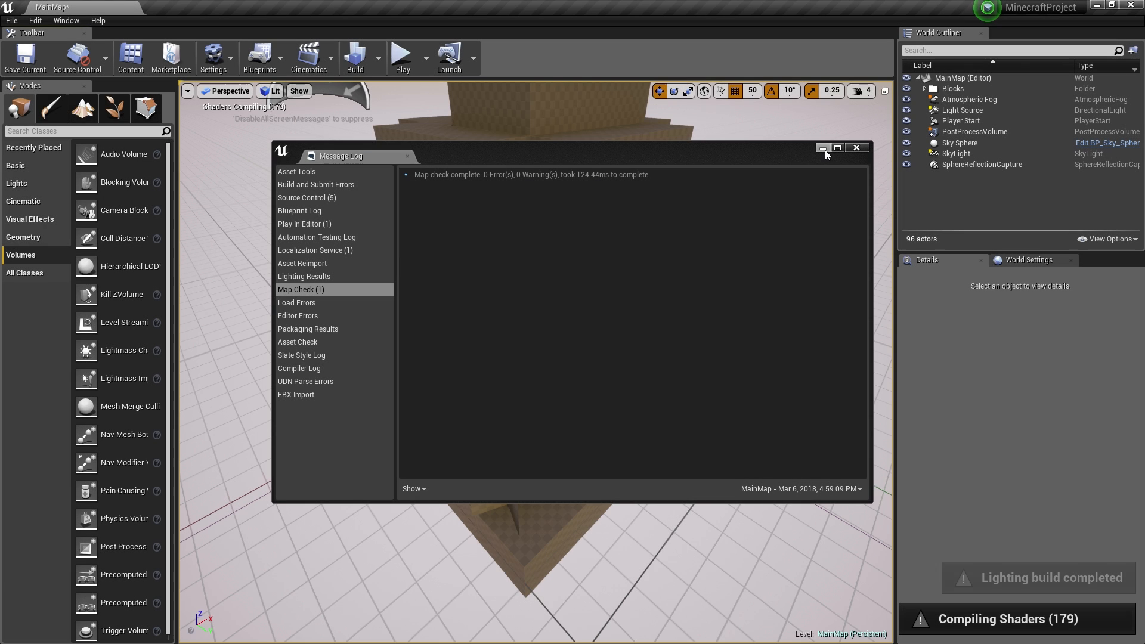
left_click(823, 148)
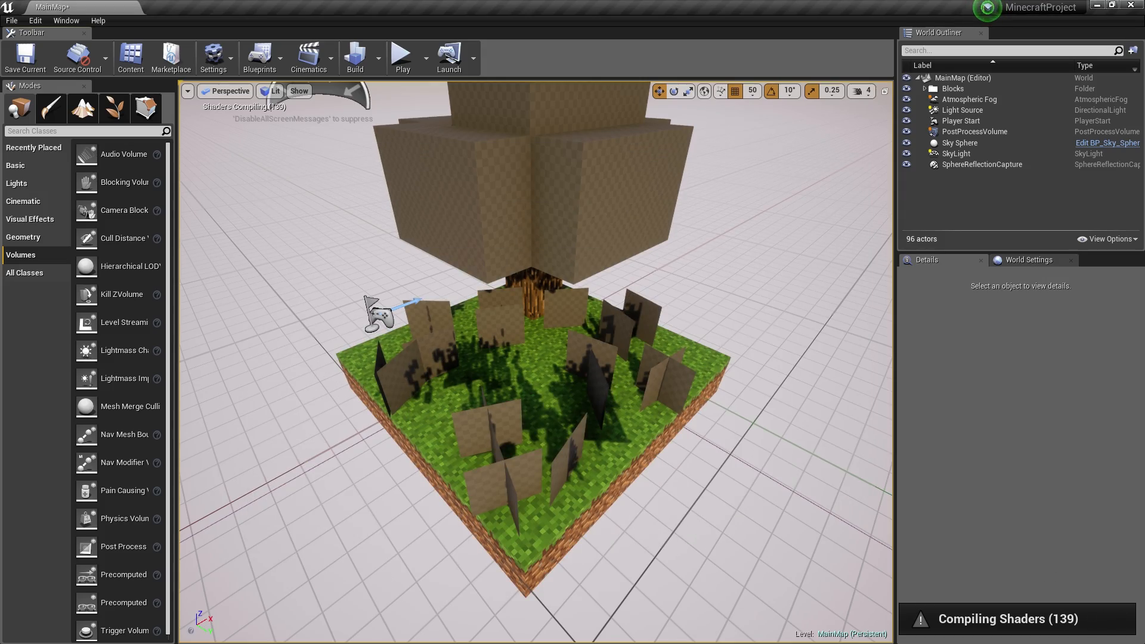
right_click_drag(535, 361, 612, 378)
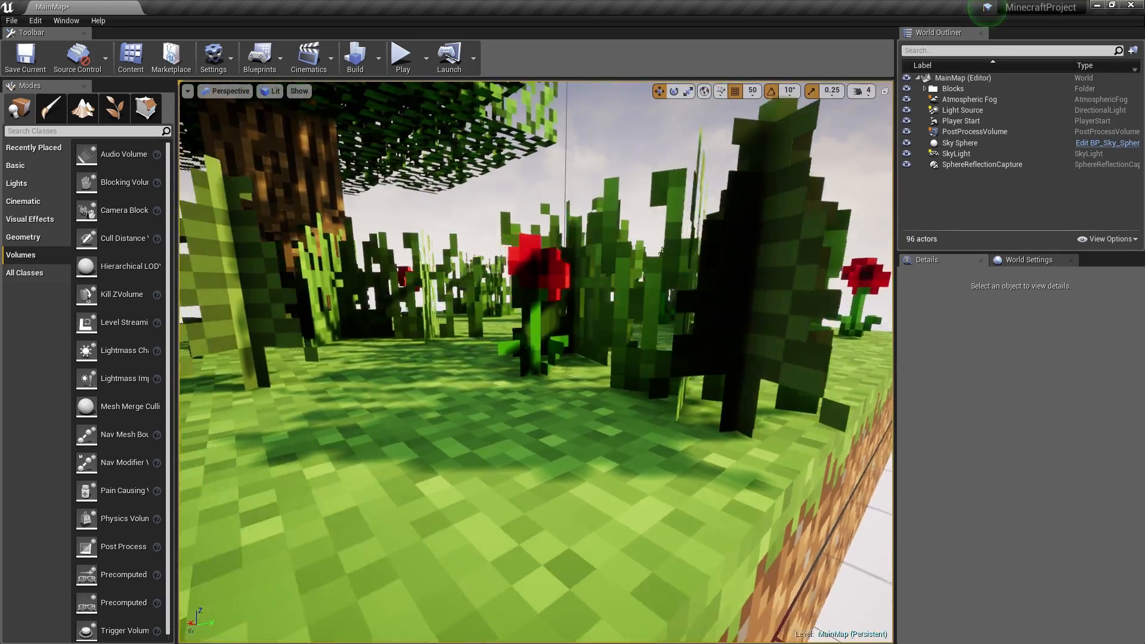
key("s")
right_click_drag(536, 361, 394, 366)
key("g")
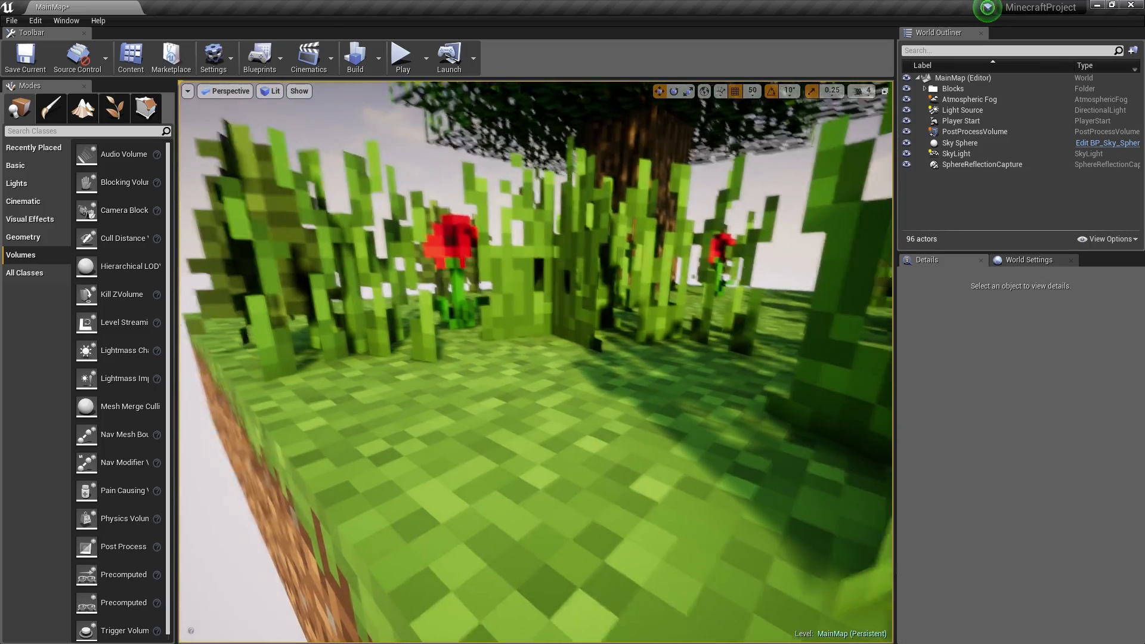
key("w")
mouse_move(468, 360)
right_mouse_down()
mouse_move(477, 358)
mouse_move(468, 360)
mouse_move(477, 388)
mouse_move(468, 360)
right_mouse_up()
key("s")
key("w")
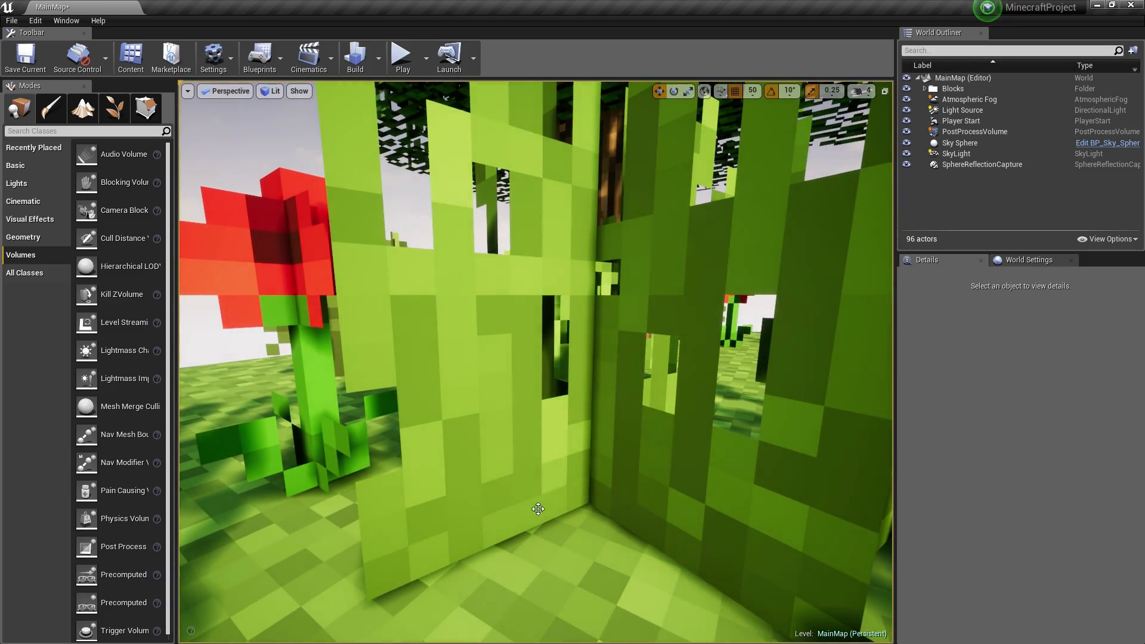
key("s")
right_click_drag(623, 465, 835, 471)
key("a")
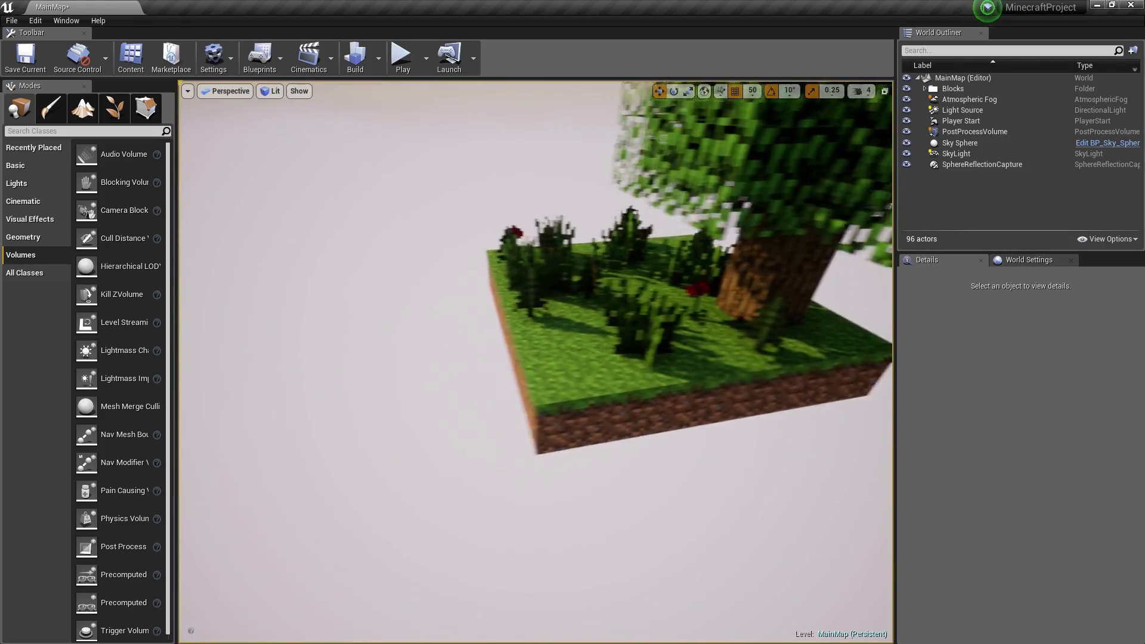
- Alt-drag copies of an edge grass block into five floating steps beside the island
left_click(560, 310)
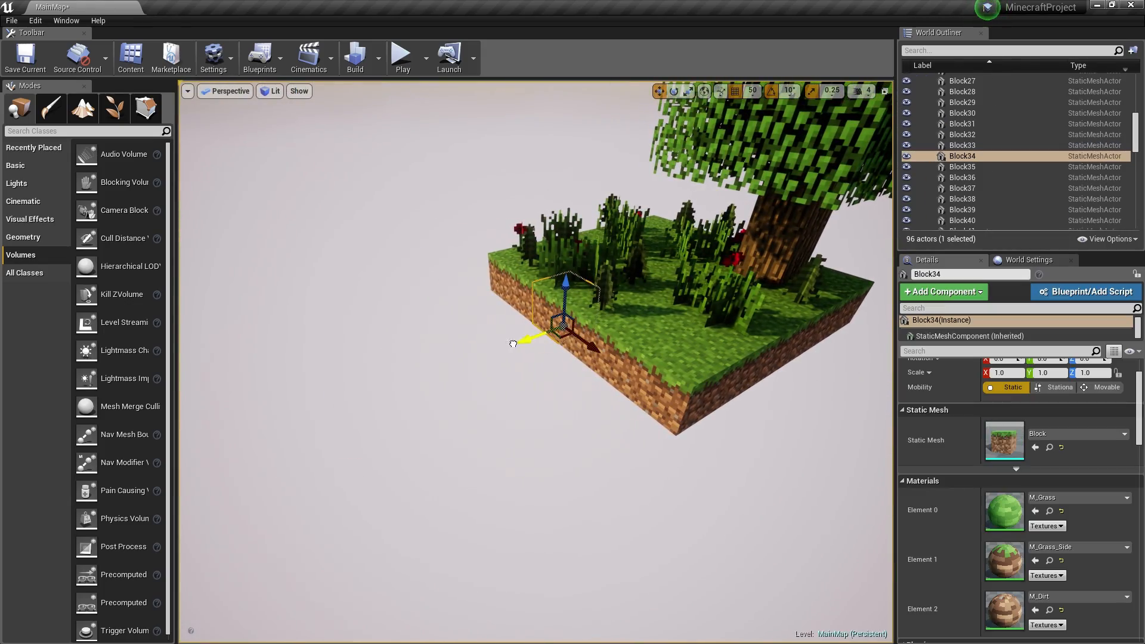
left_click_drag(513, 344, 240, 420, "alt")
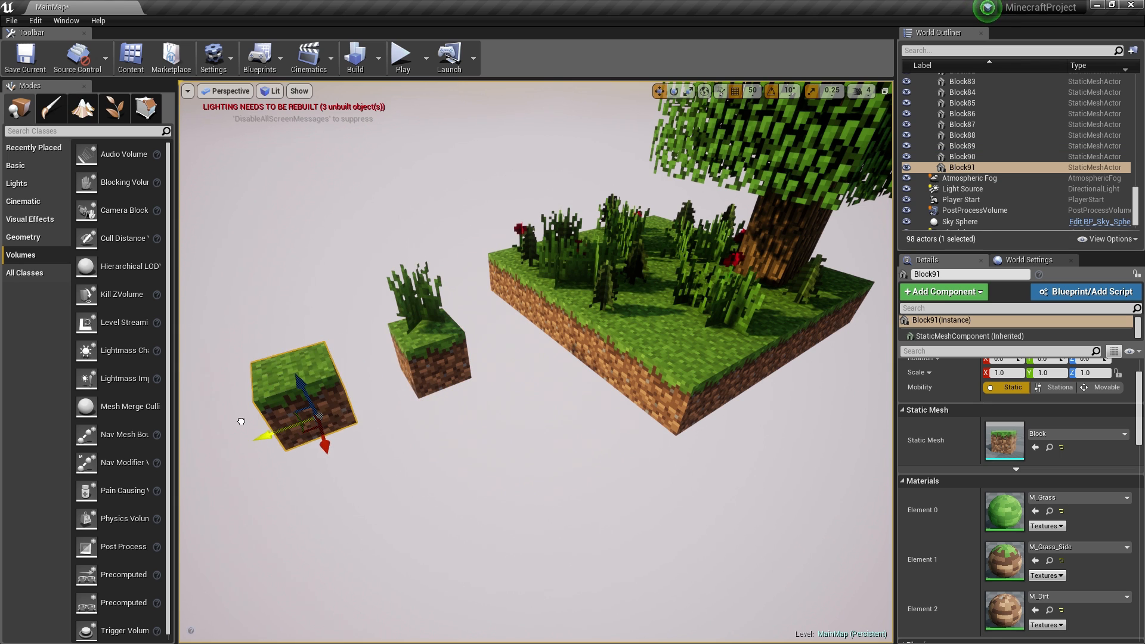
right_click_drag(360, 399, 316, 406)
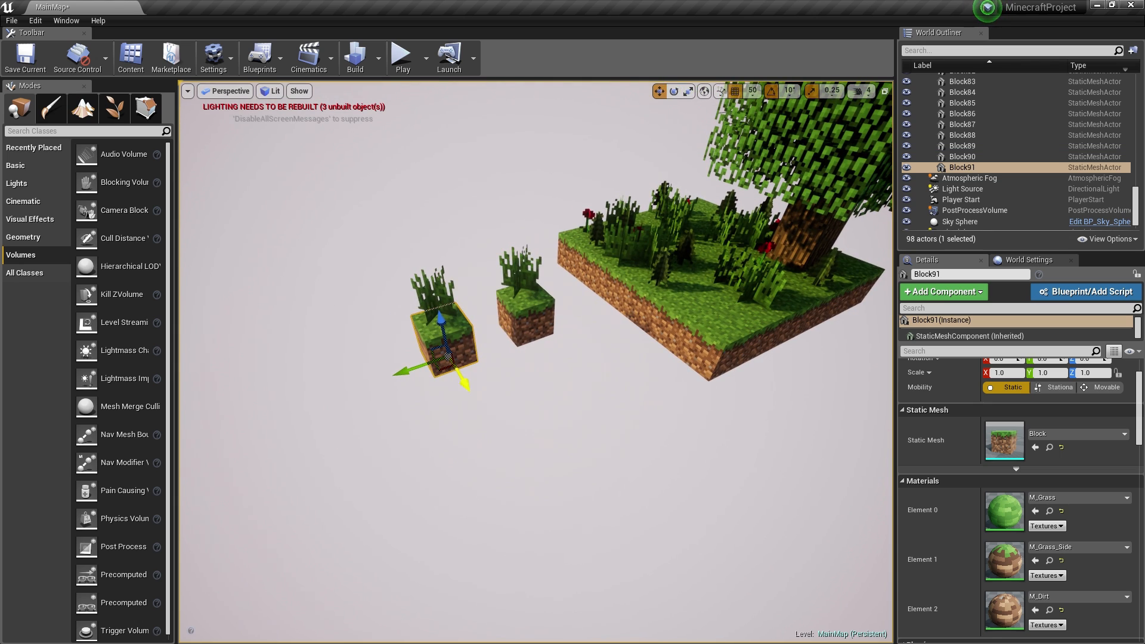
left_click_drag(462, 383, 587, 539, "alt")
left_click_drag(510, 529, 301, 468, "alt")
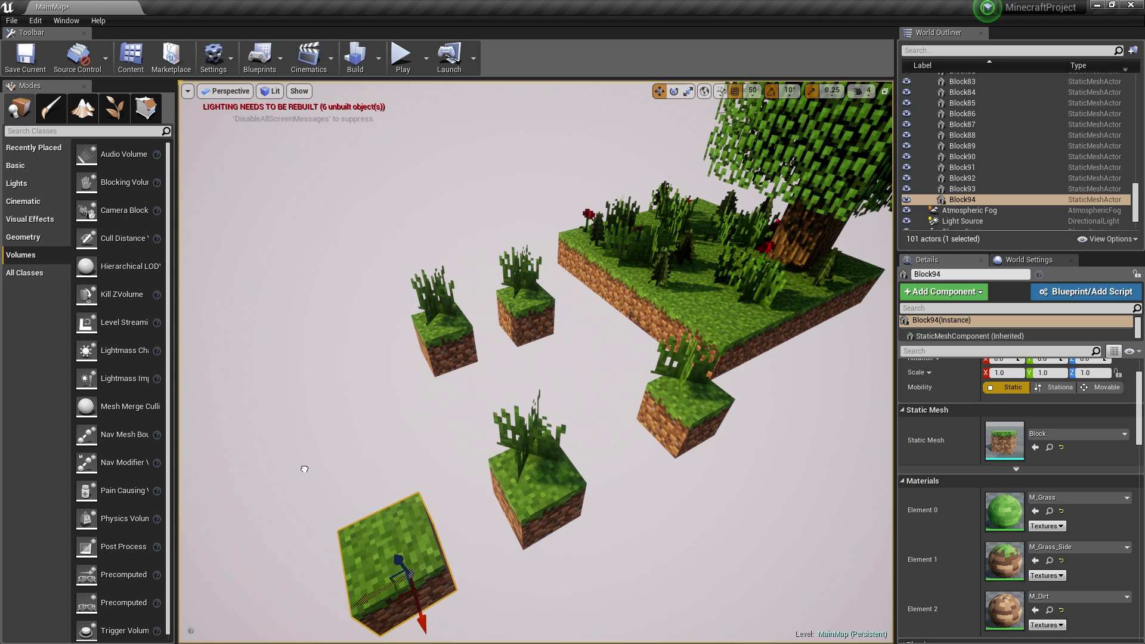
right_click_drag(467, 442, 430, 428)
- Duplicate the first floating step into another step further left
left_click(519, 453)
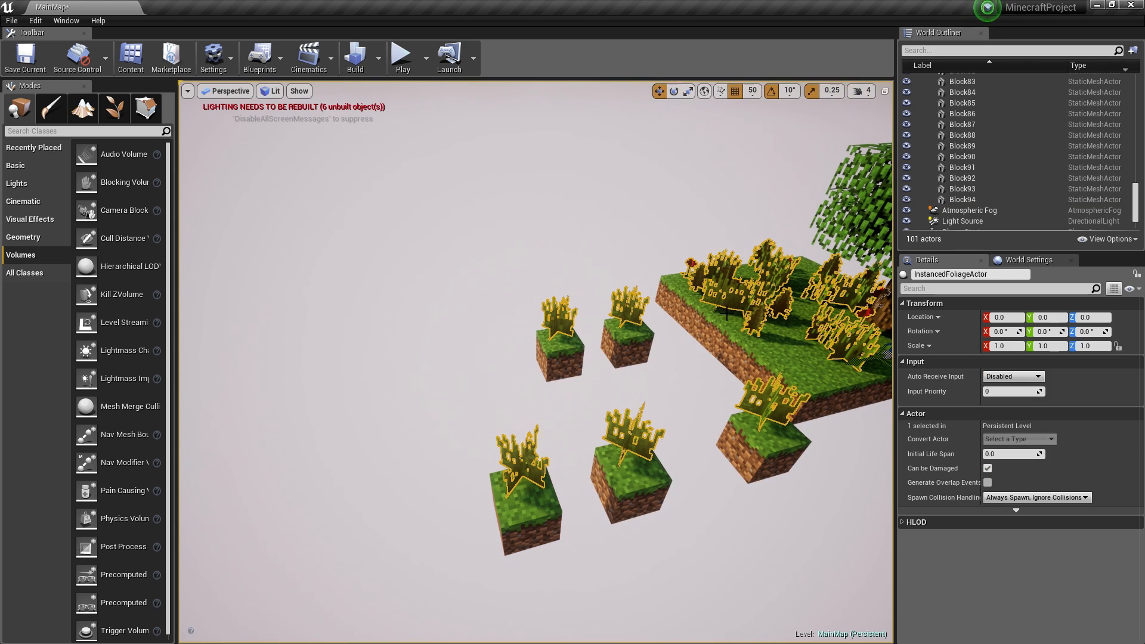
left_click(560, 363)
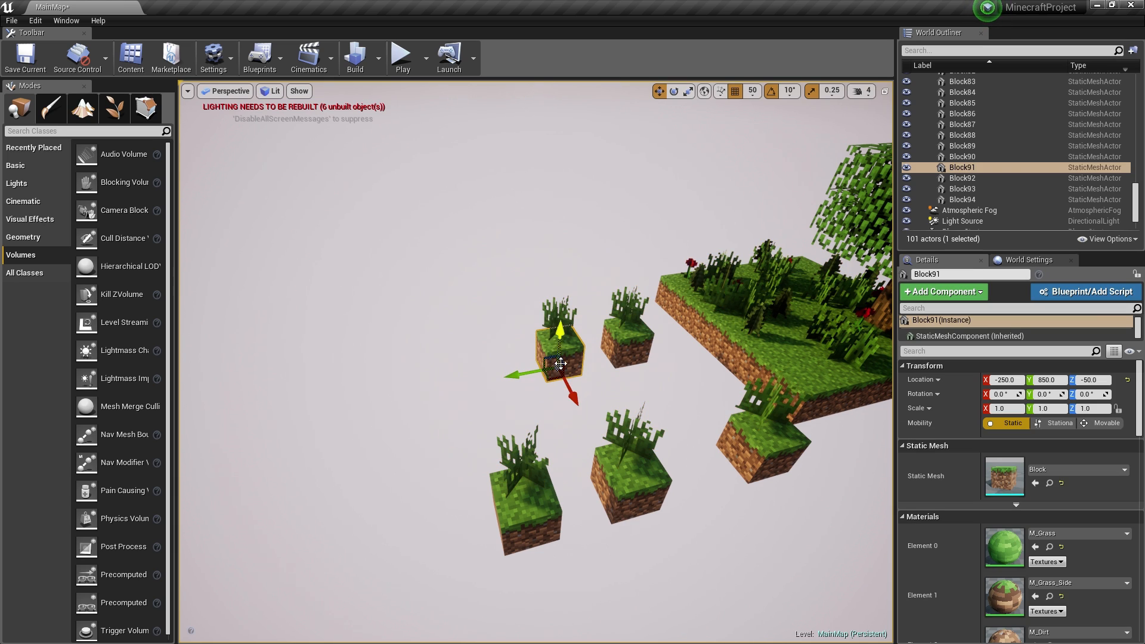
left_click_drag(516, 377, 257, 473, "alt")
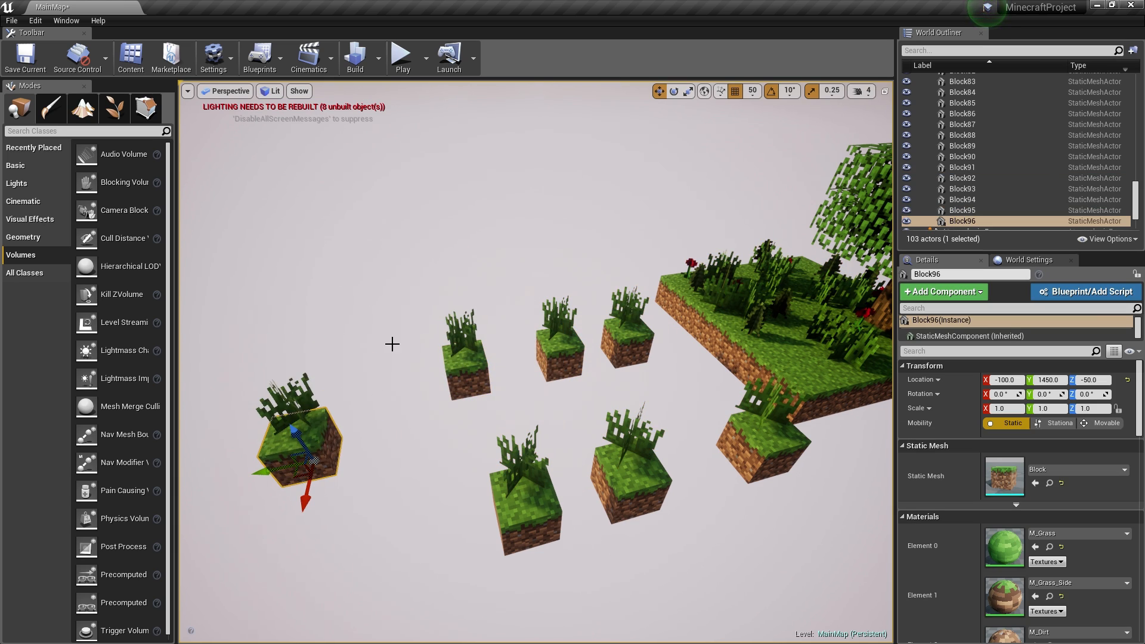
- Play the level and jump the character across the floating steps, then return to editing
left_click(403, 60)
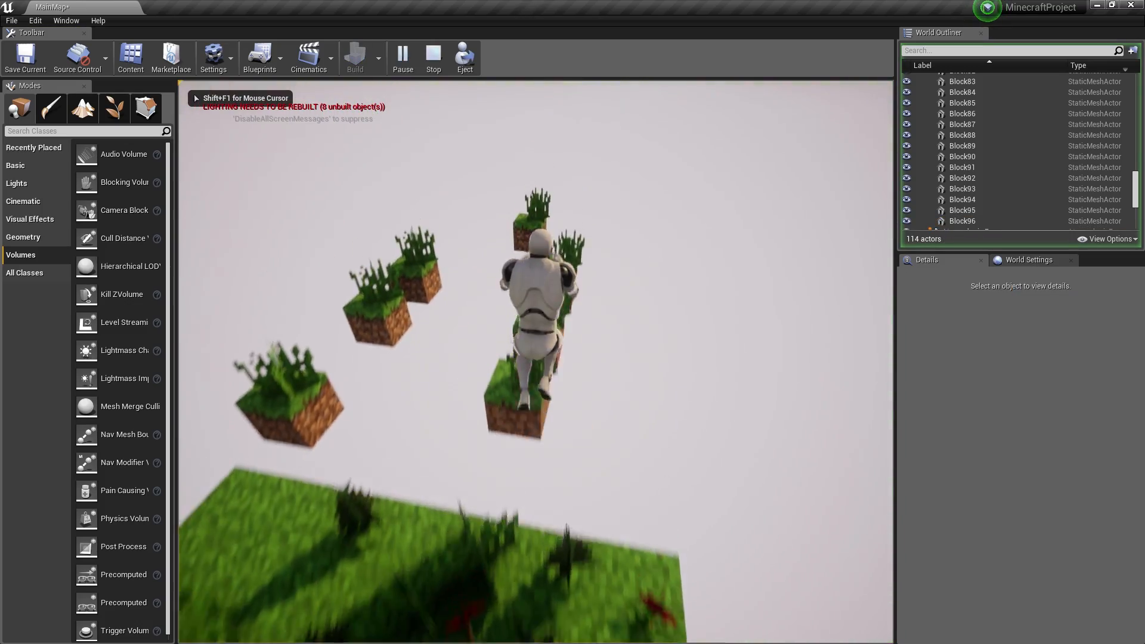
key("w")
key("space")
key("space")
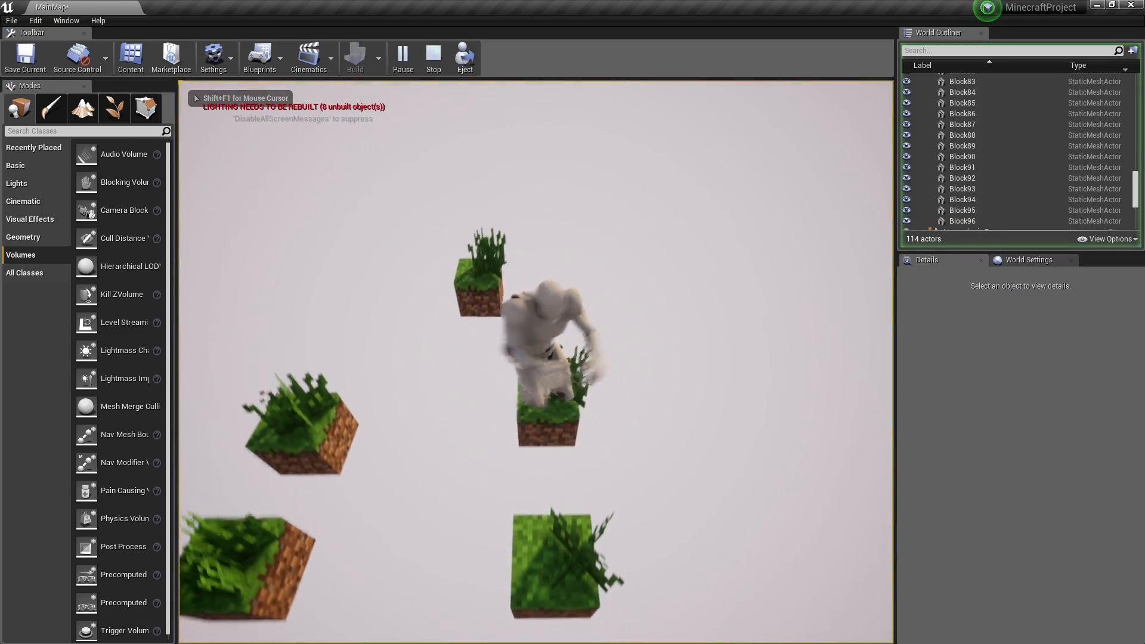
key("w")
key("space")
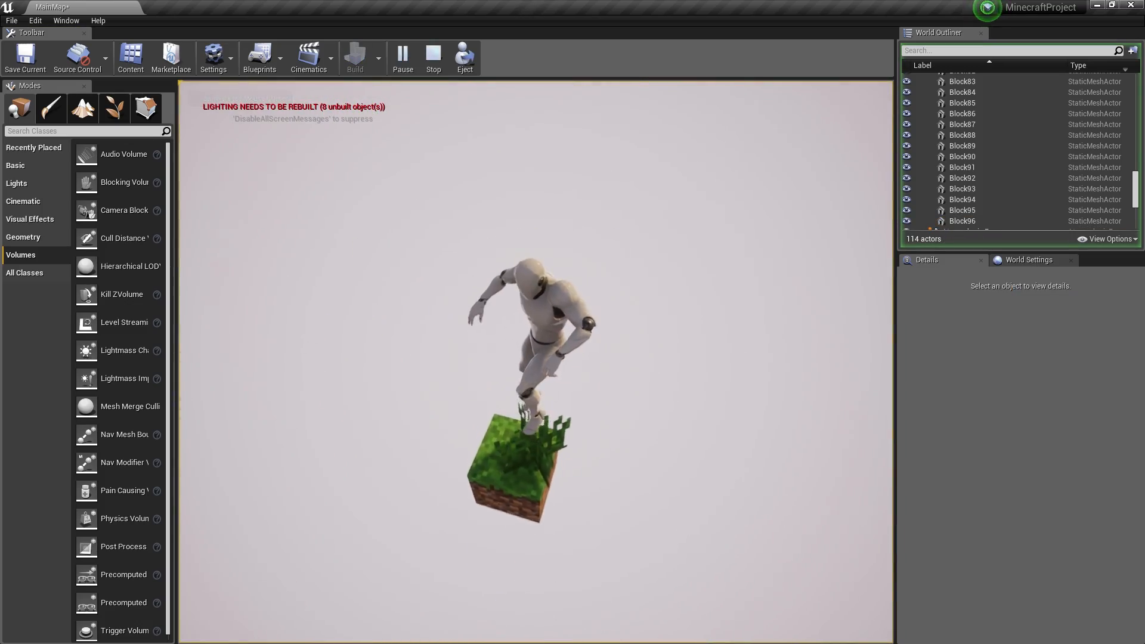
key("w")
key("space")
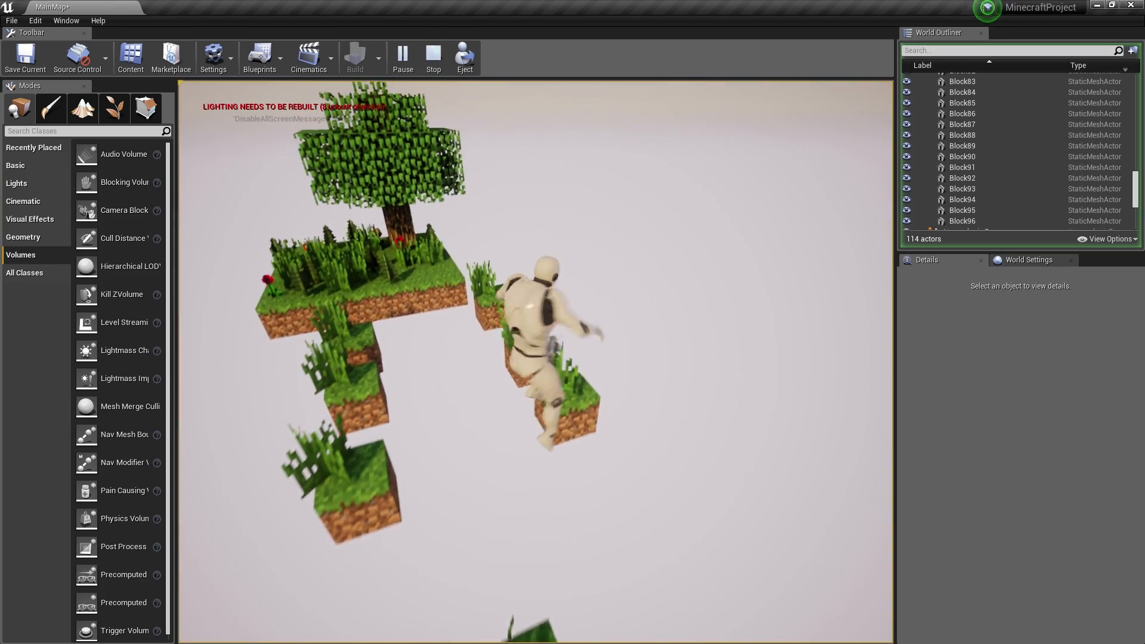
key("w")
key("space")
key("s")
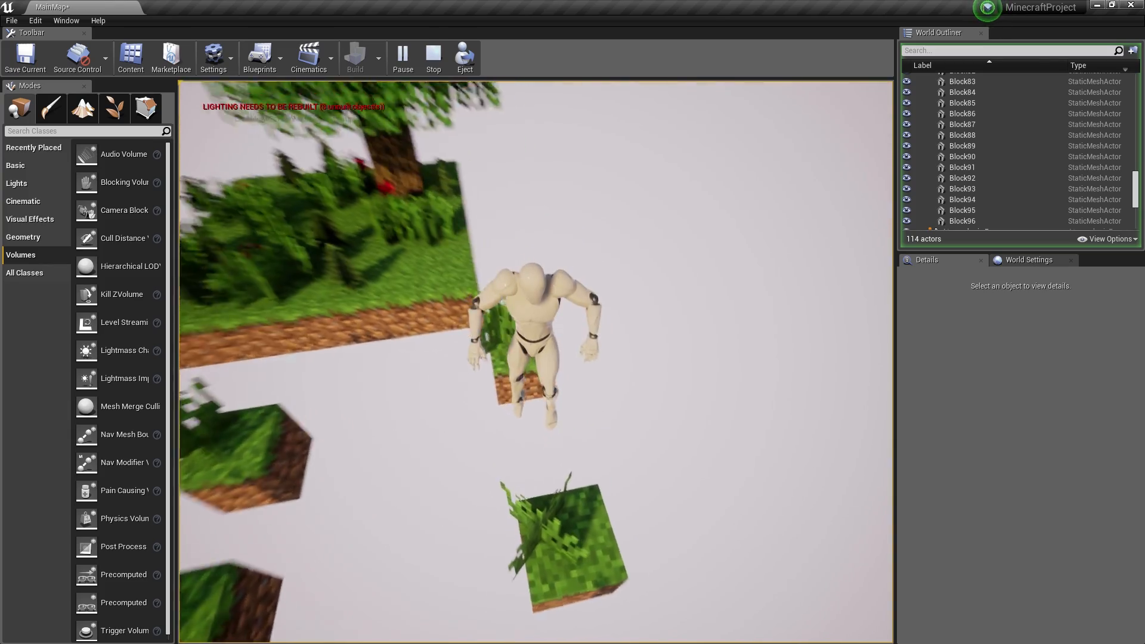
key("Escape")
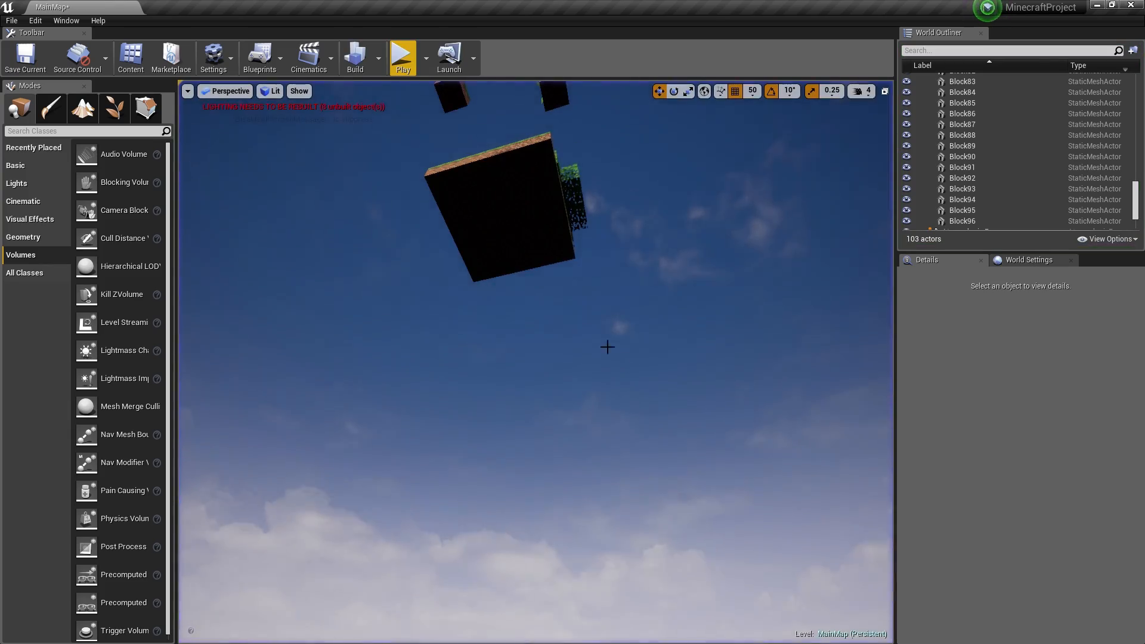
right_click_drag(607, 347, 608, 386)
- Save the current level with Save Current
key("w")
key("s")
key("w")
key("w")
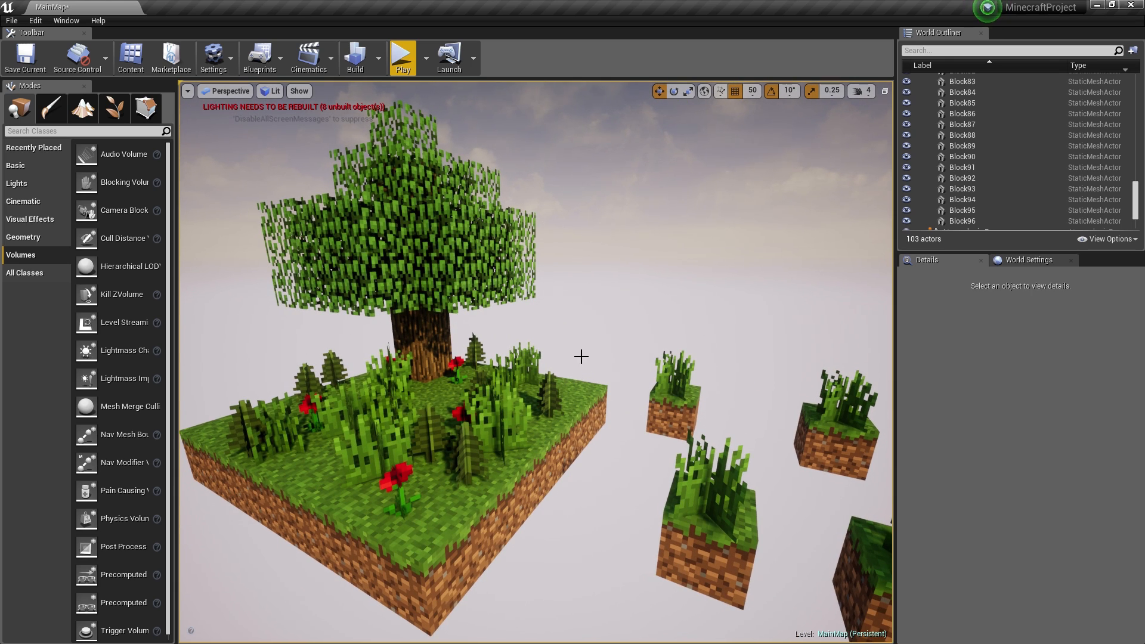
left_click(25, 55)
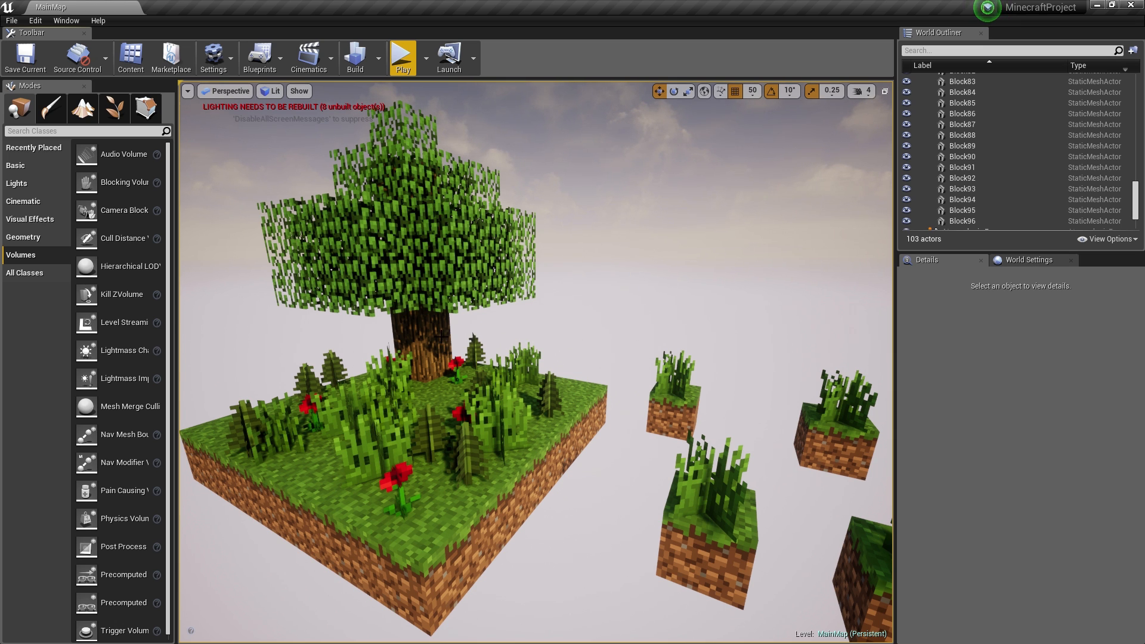
- Select and focus grass blocks including Block20, orbiting the view around the platform
left_click(424, 517)
key("f")
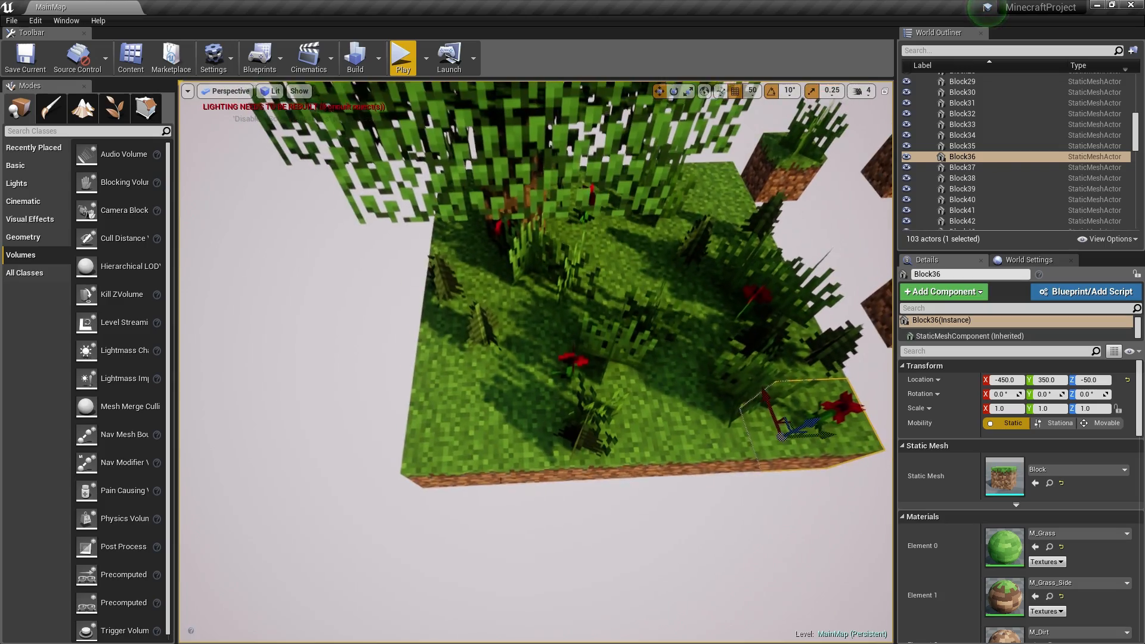
left_click(706, 435)
left_click(690, 349)
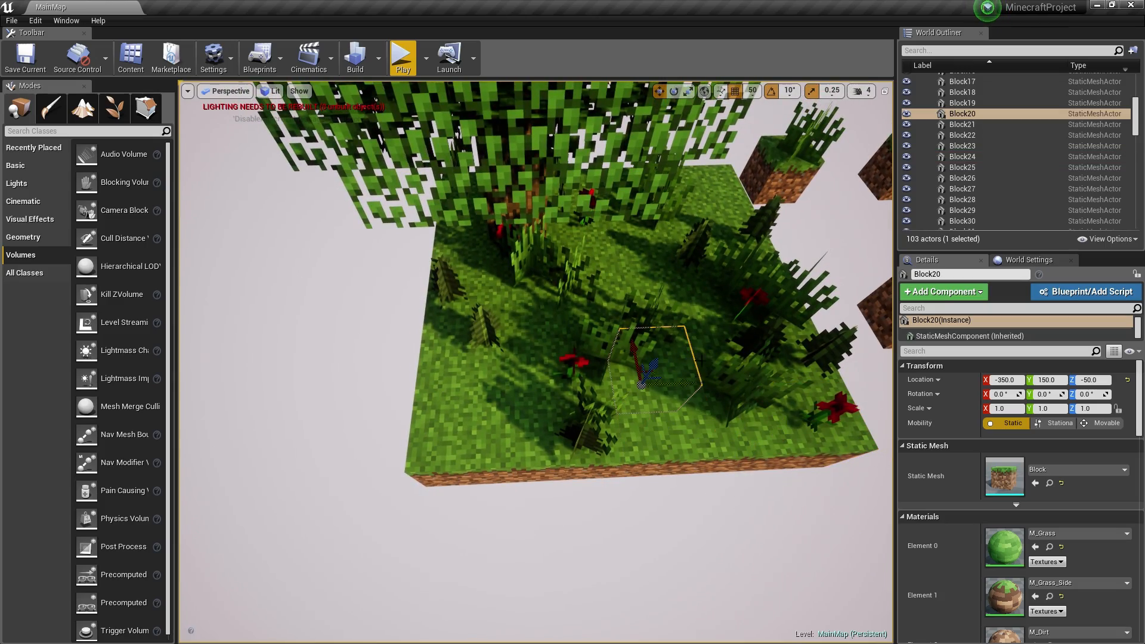
right_click_drag(594, 385, 588, 202)
right_click_drag(585, 282, 537, 222)
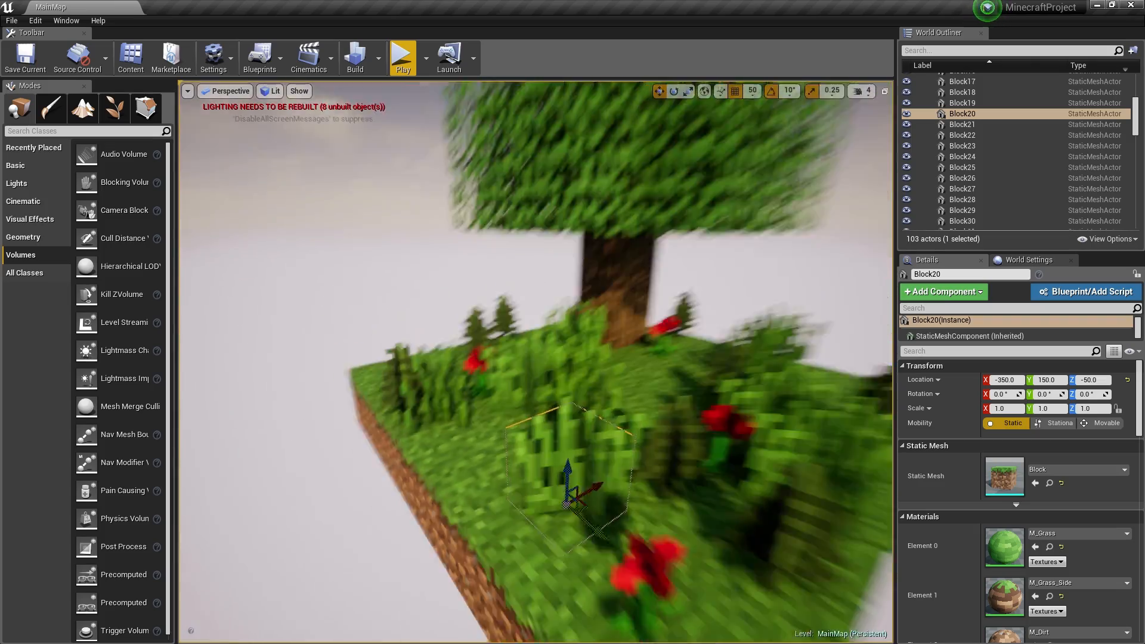